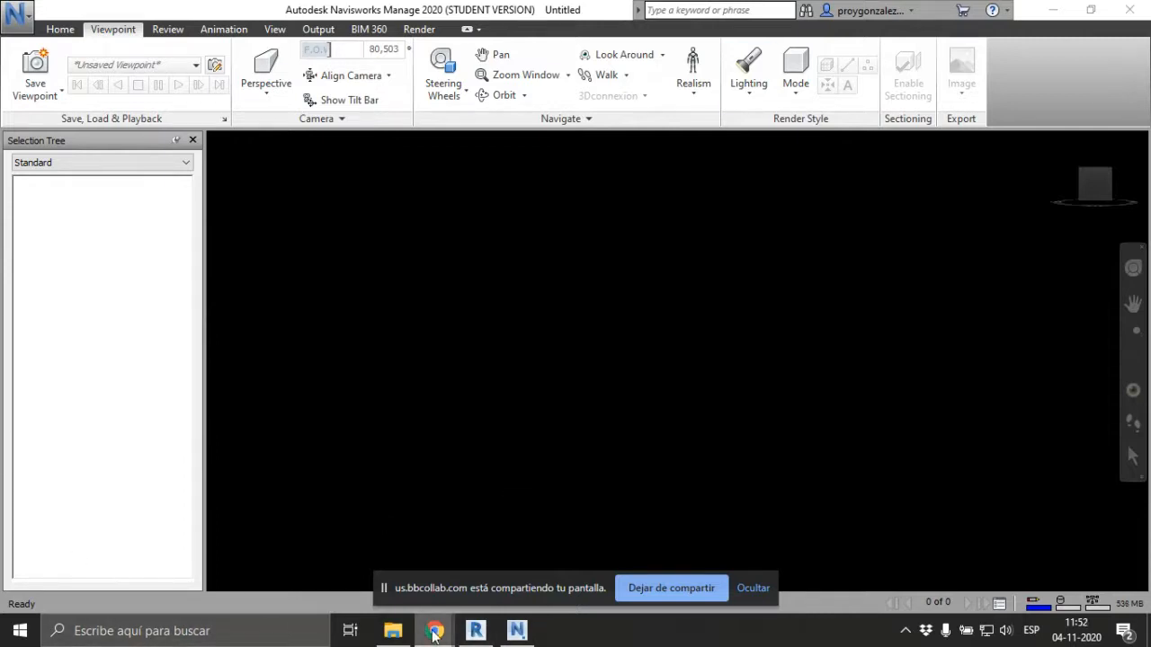
- Switch to Chrome and open the Archivos 4d link in Semana 11 26.10 al 30.10 to view the shared Revit files
mouse_move(435, 633)
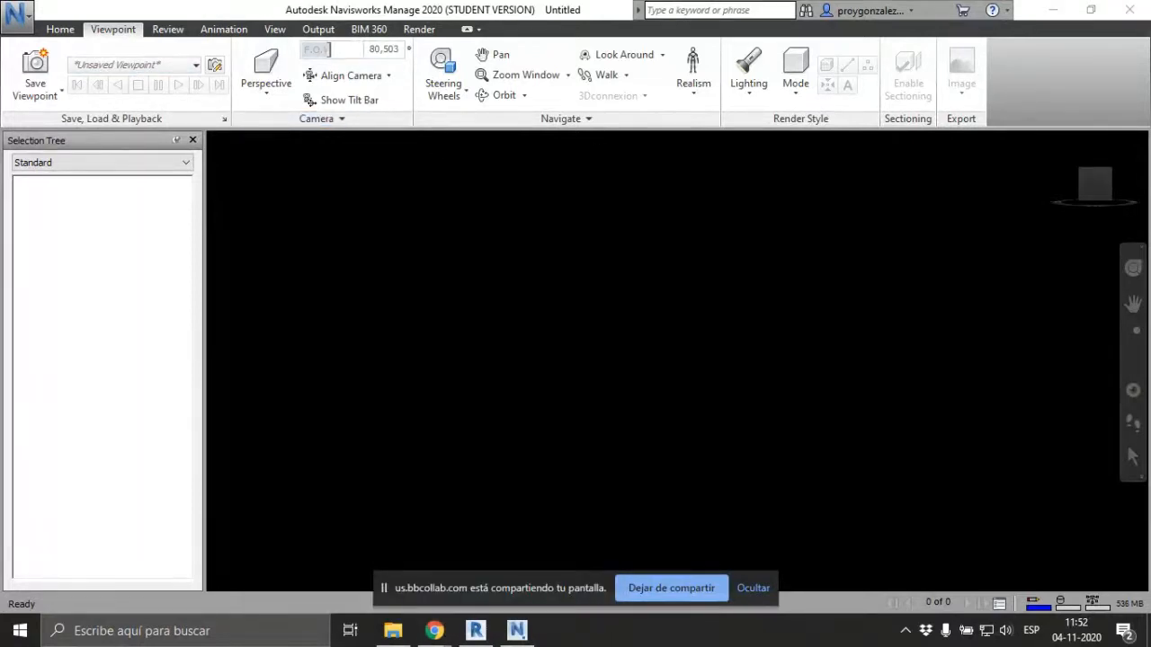
click(435, 630)
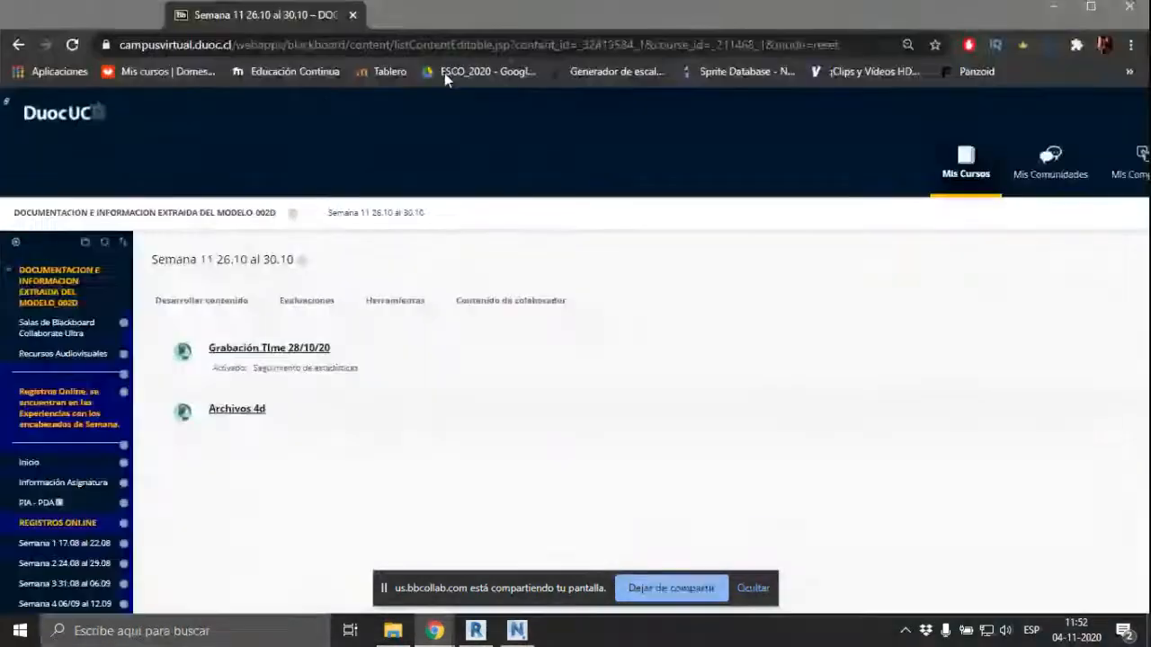
scroll(65, 504, down, 4)
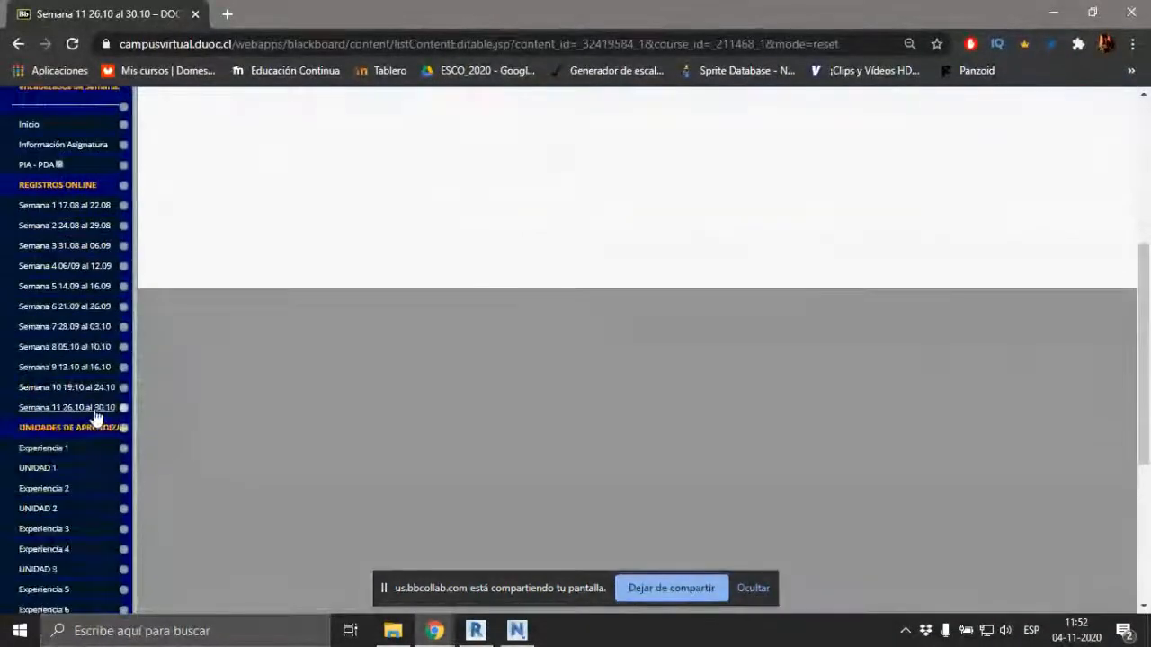
click(68, 408)
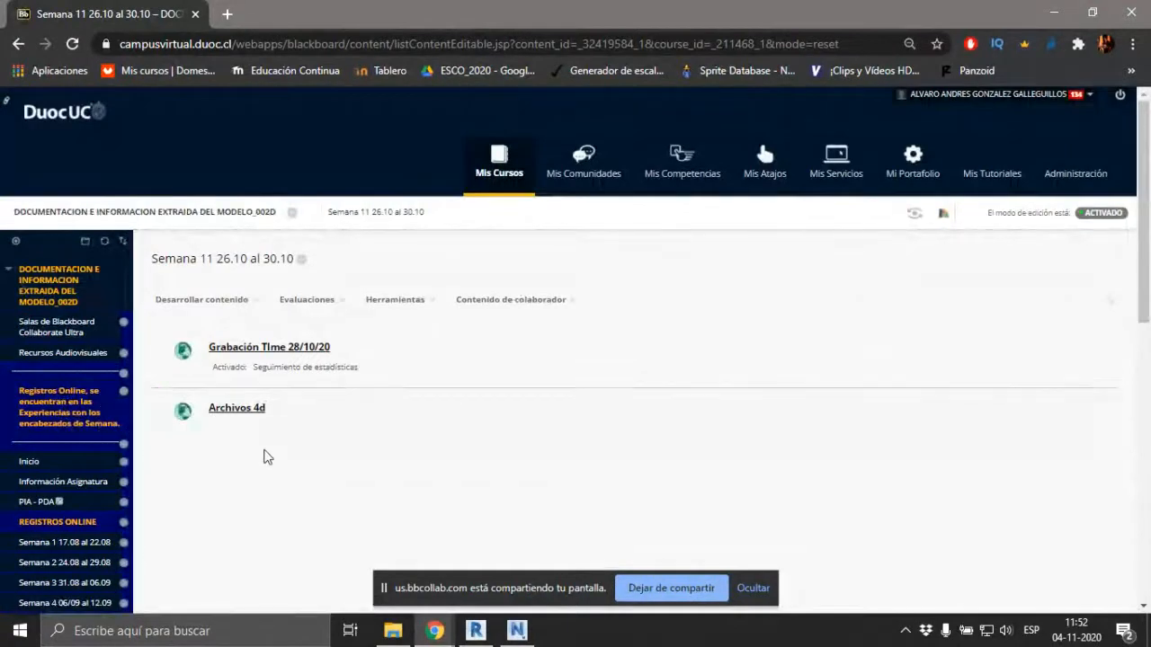
key(ctrl)
key(ctrl)
click(236, 420)
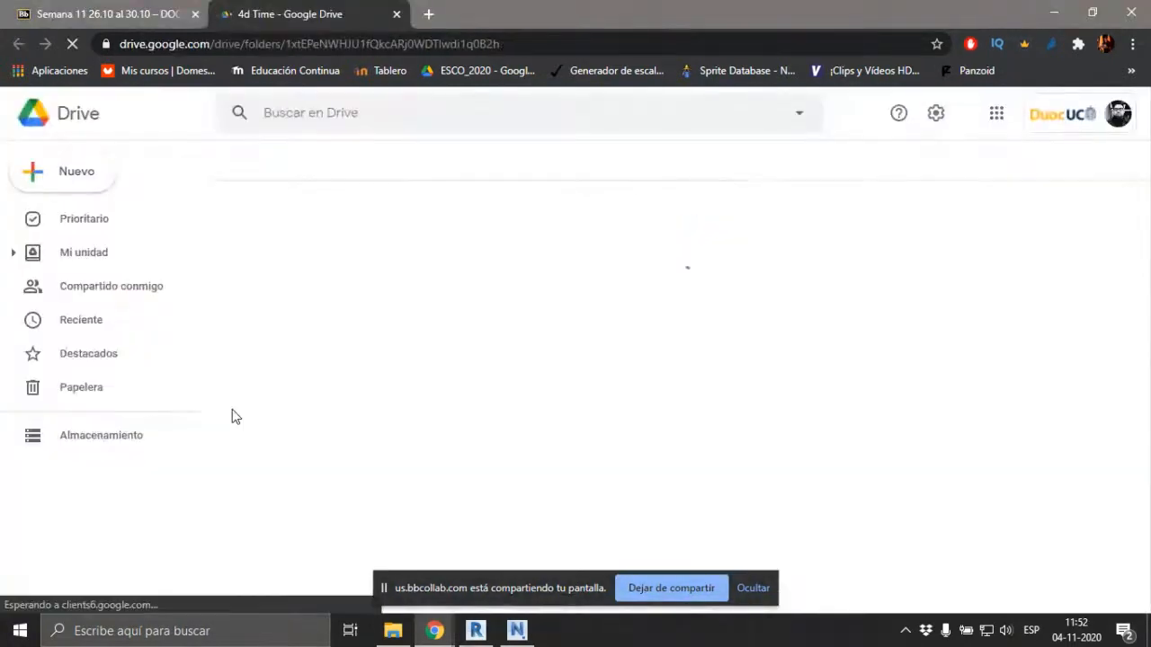
click(754, 590)
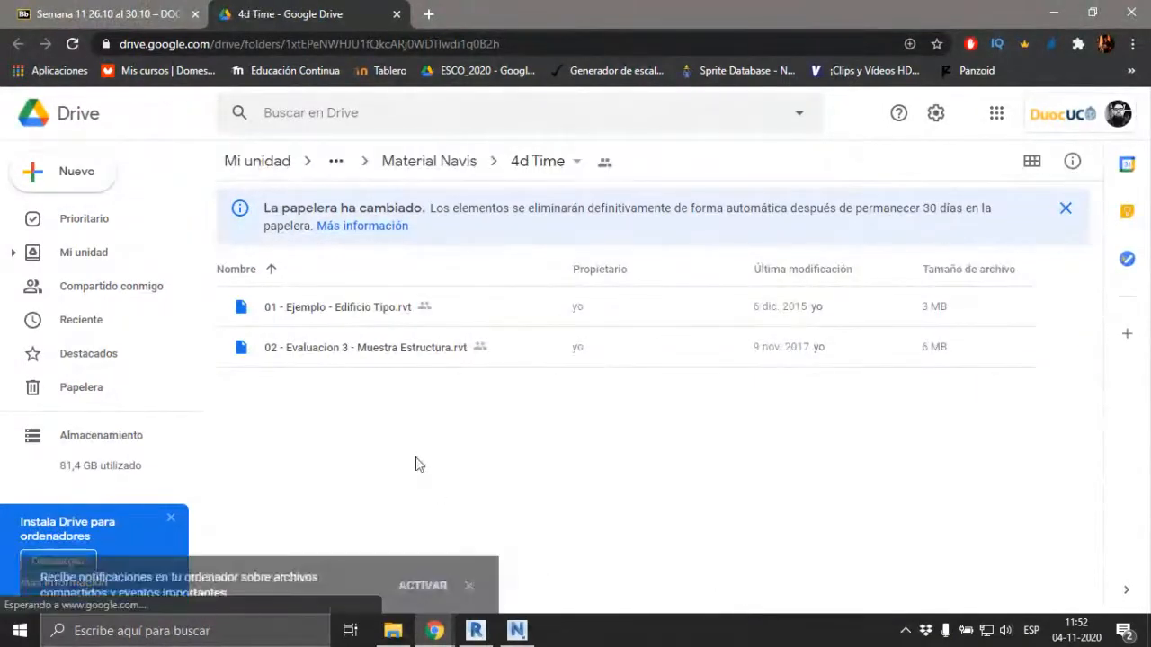
click(339, 357)
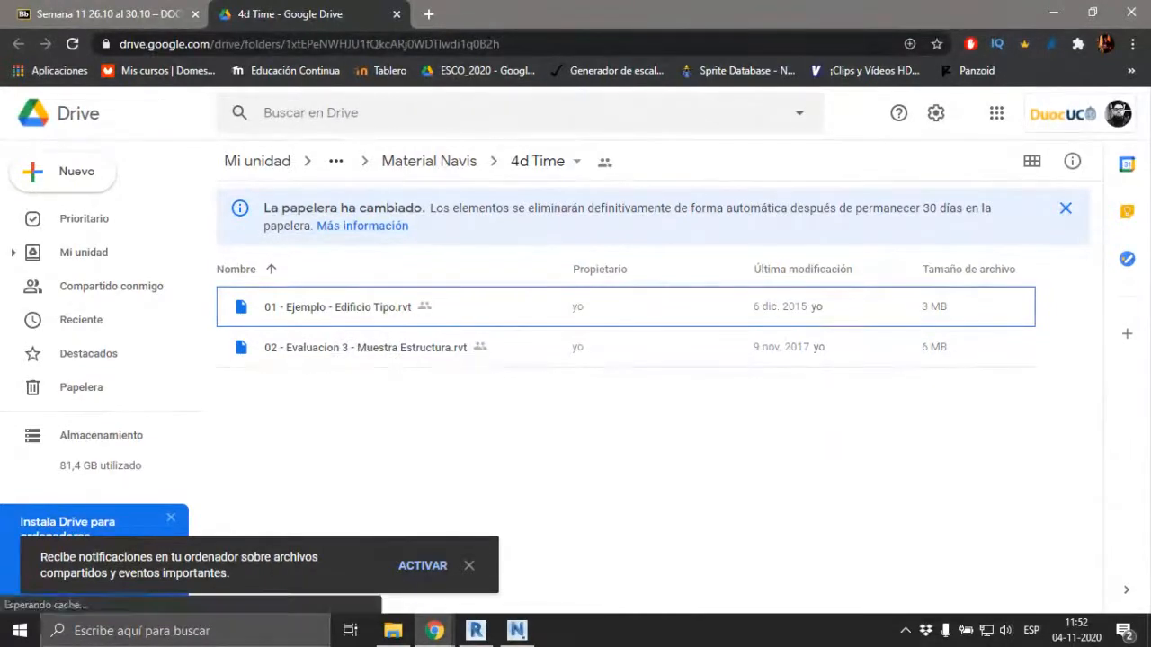
- Move the Revit model 02 - Evaluacion 3 - Muestra Estructura from the Duoc 2020 - 2 folder to the desktop and open it in Revit
click(1051, 12)
click(1050, 12)
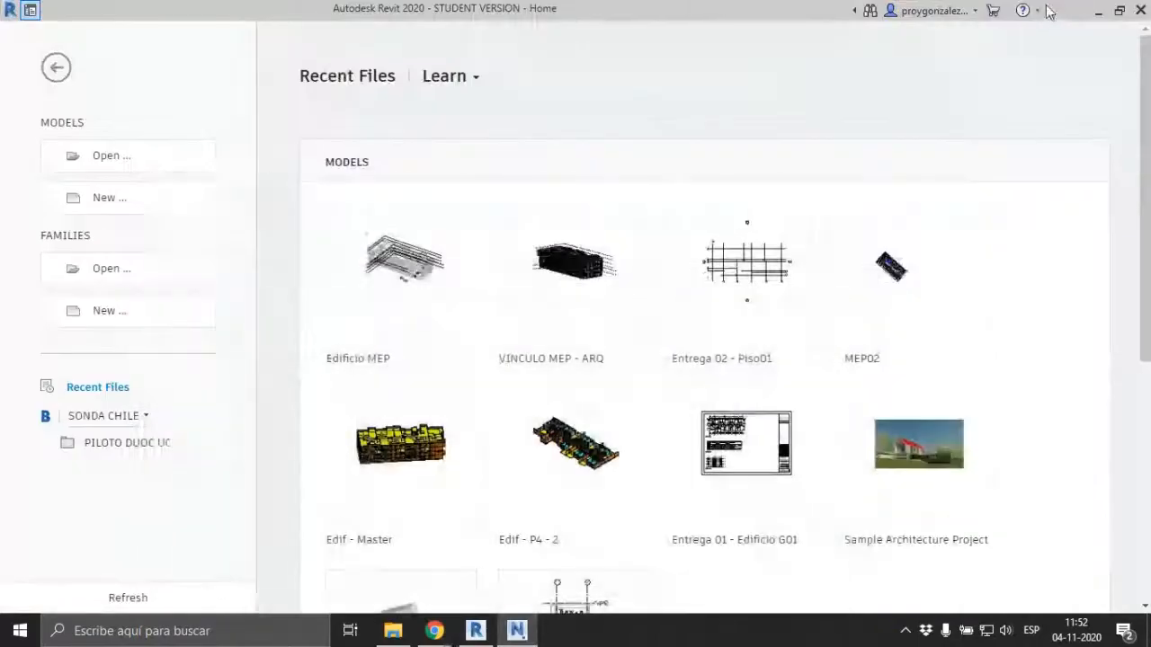
click(1098, 10)
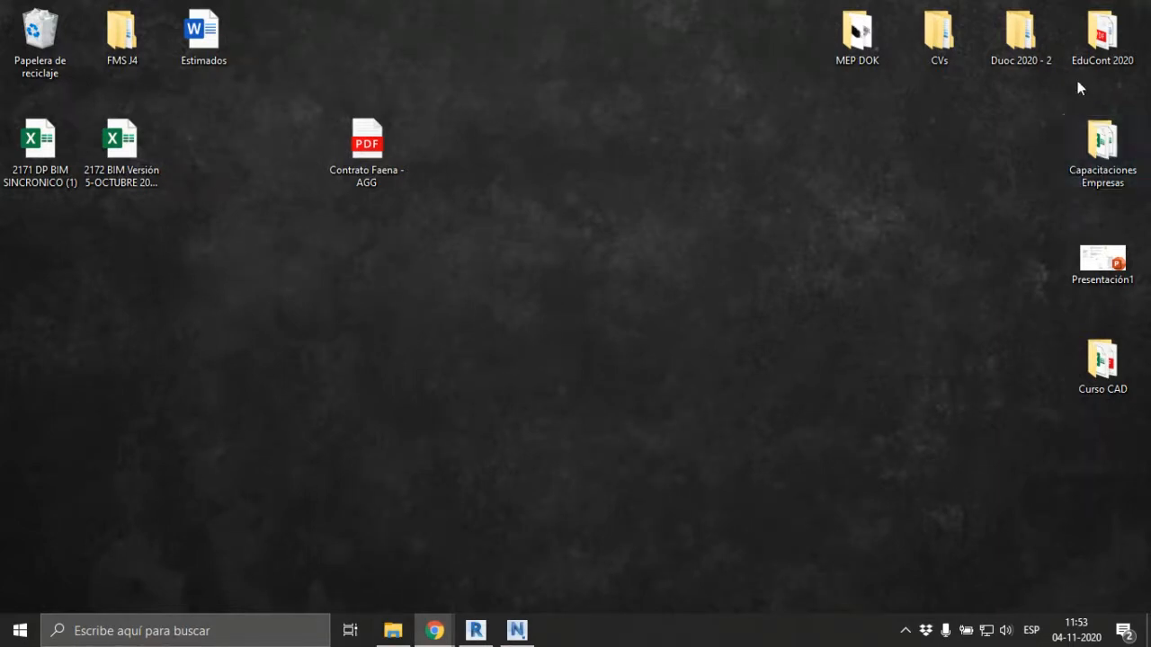
double_click(1032, 43)
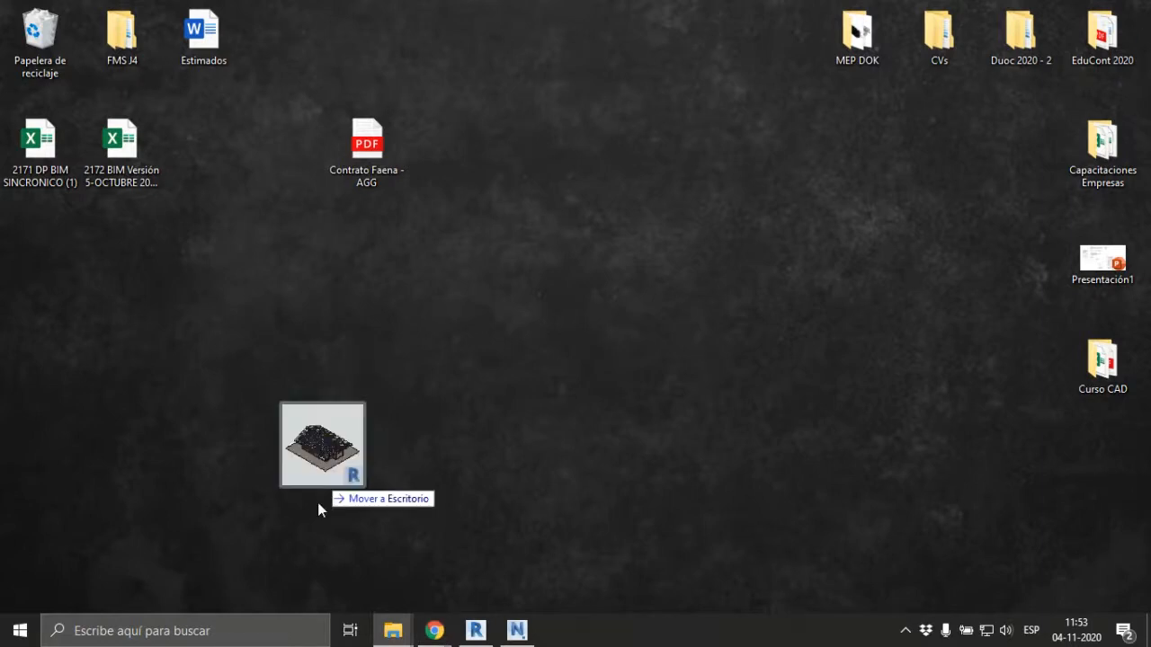
drag(321, 506, 1025, 262)
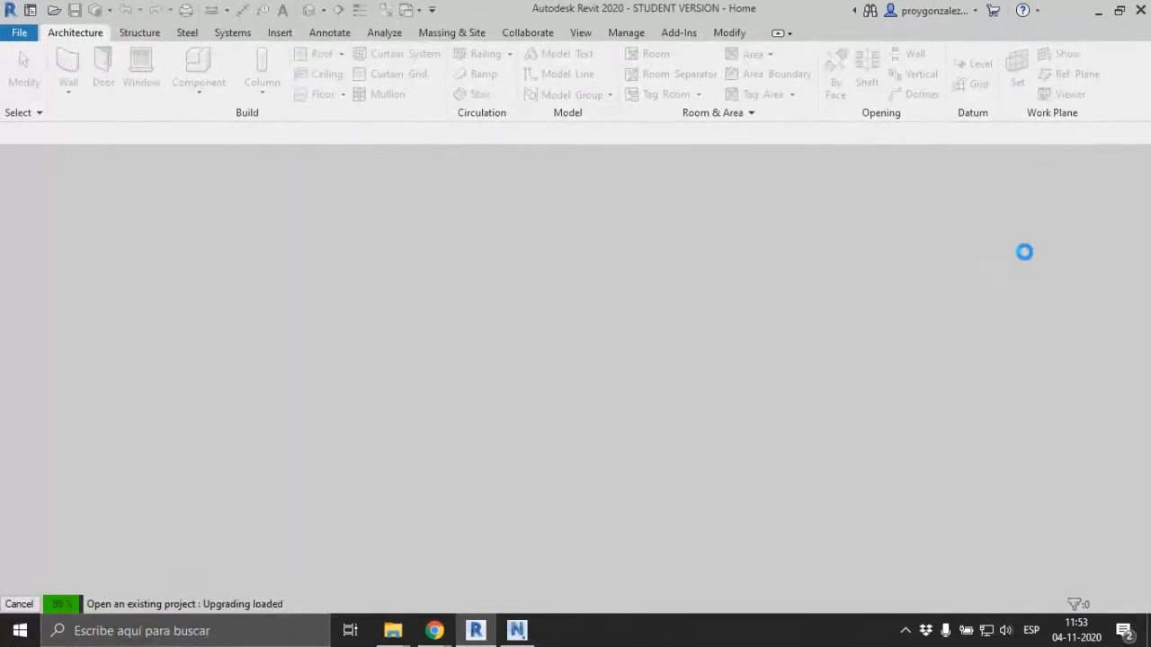
click(1073, 625)
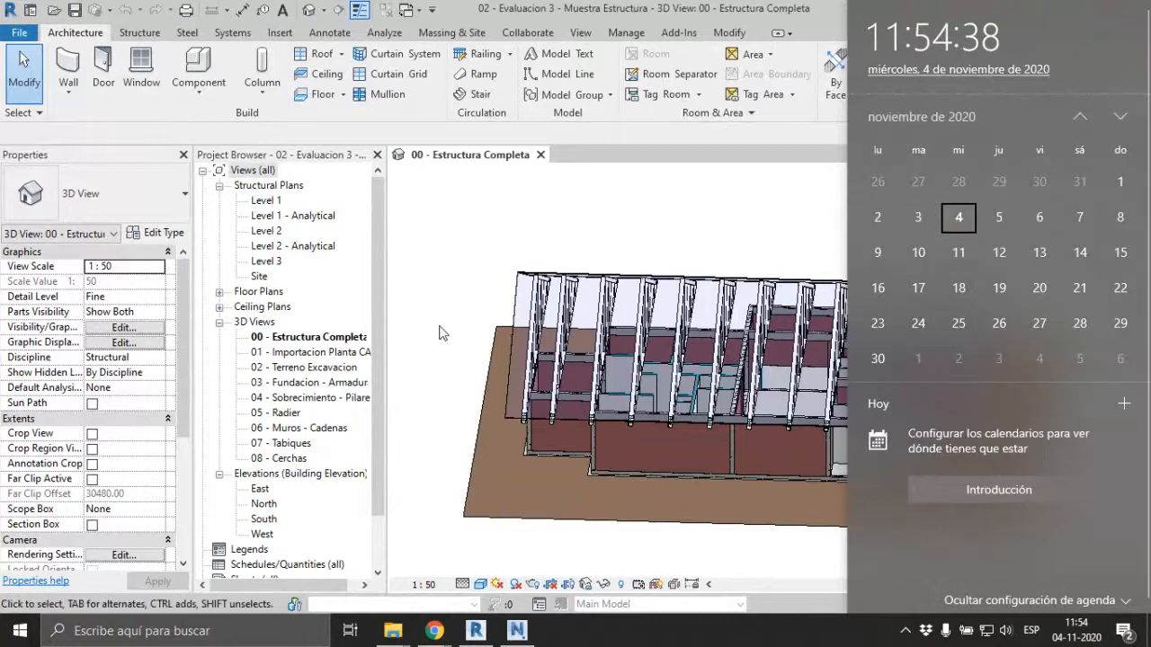
click(487, 245)
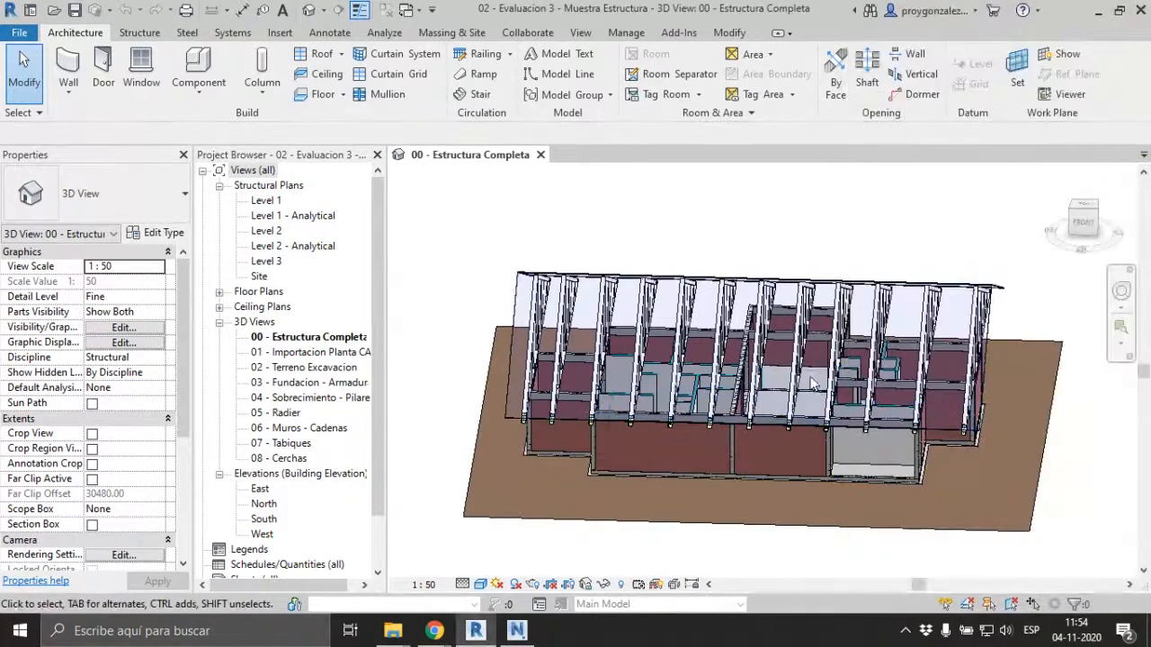
- Examine the roof trusses and walls in the 00 - Estructura Completa view and widen the Project Browser to fit the view names
shift+middle_drag(666, 460, 813, 459)
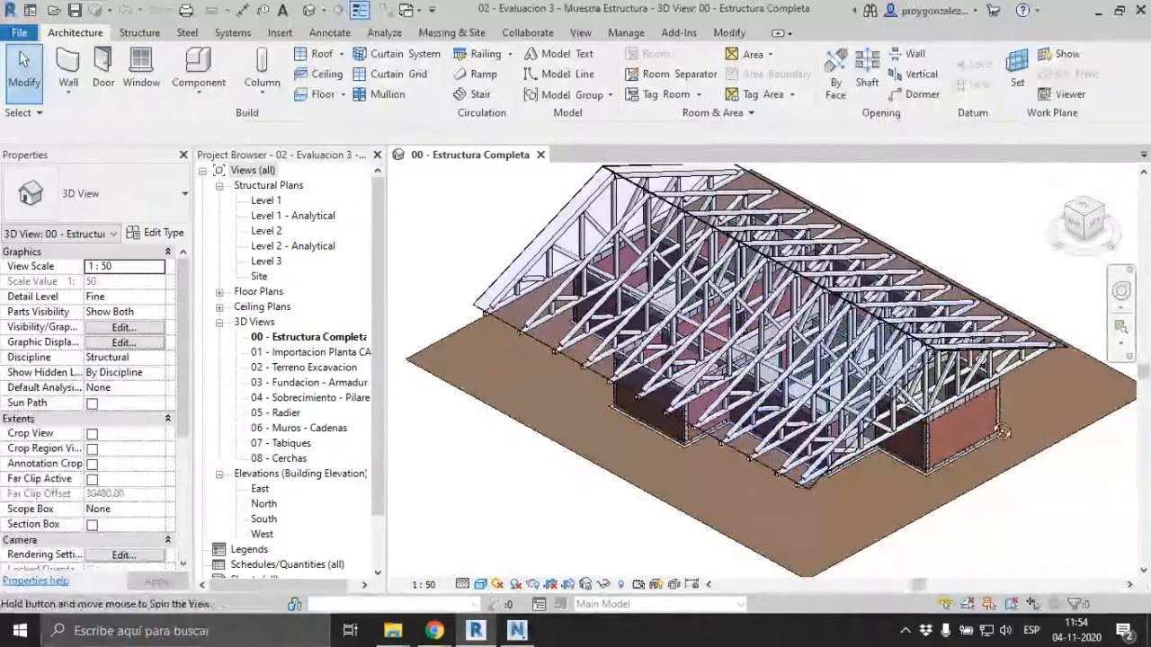
shift+middle_drag(629, 423, 994, 466)
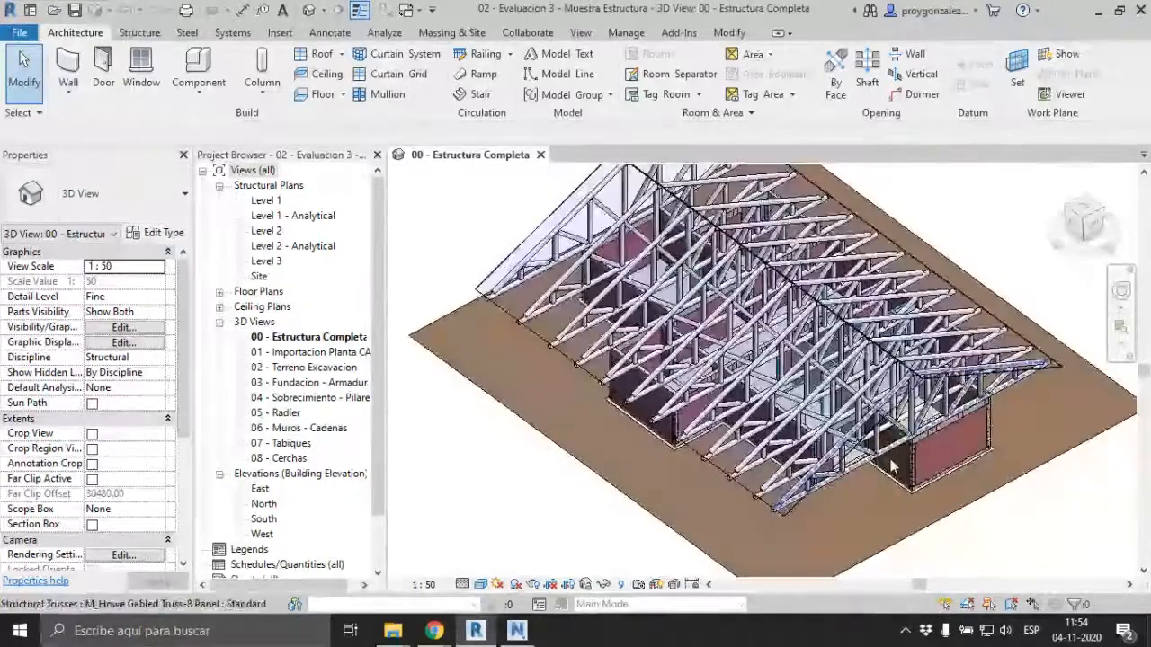
scroll(823, 490, down, 3)
scroll(824, 492, up, 3)
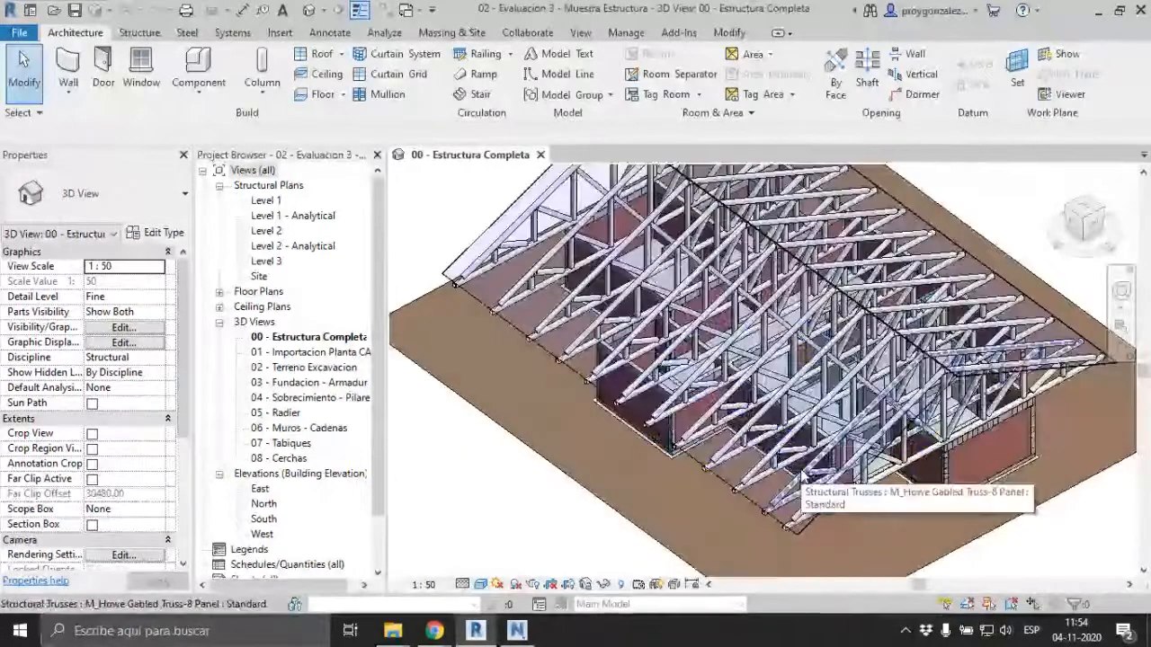
shift+middle_drag(927, 532, 939, 506)
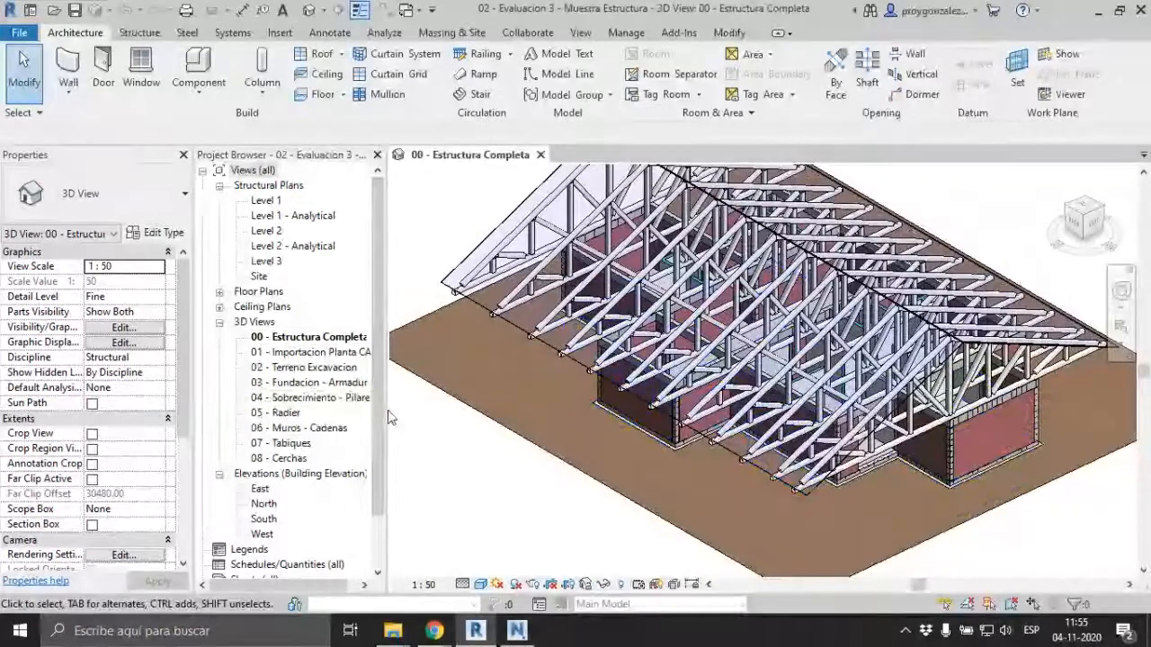
drag(388, 415, 450, 414)
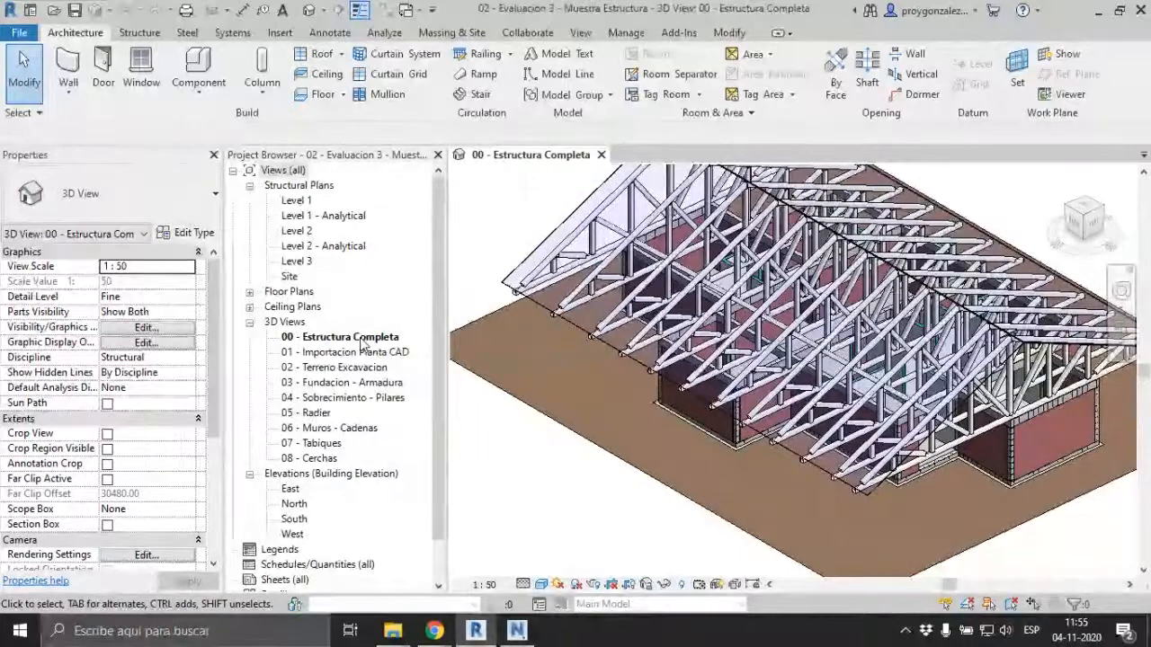
click(362, 341)
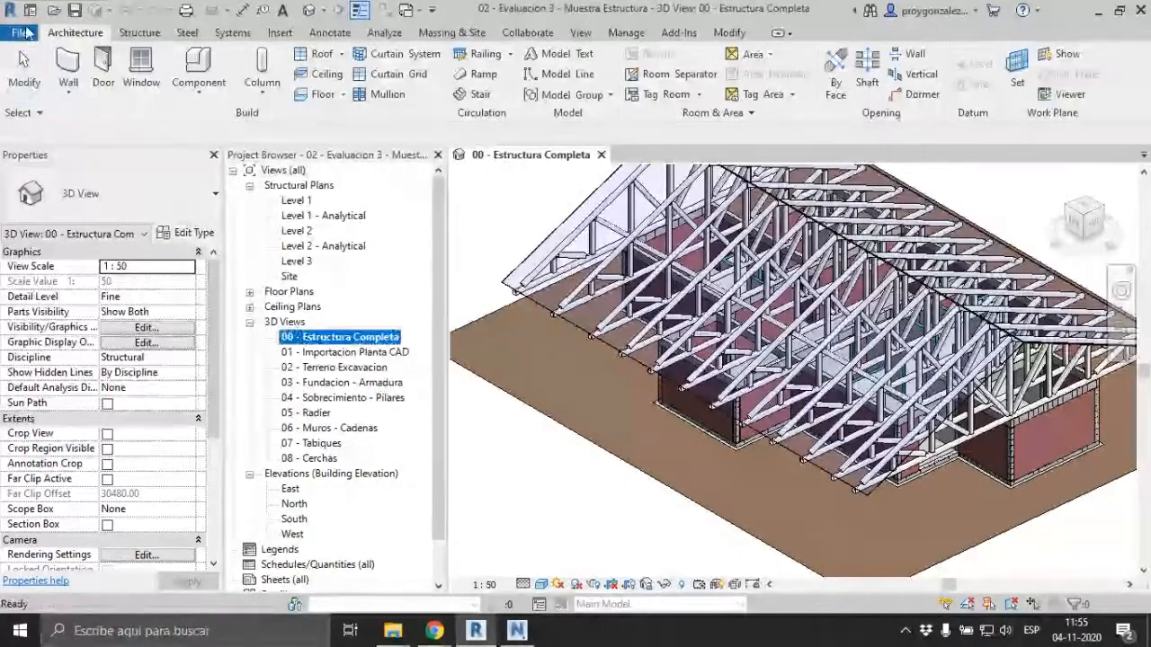
click(25, 32)
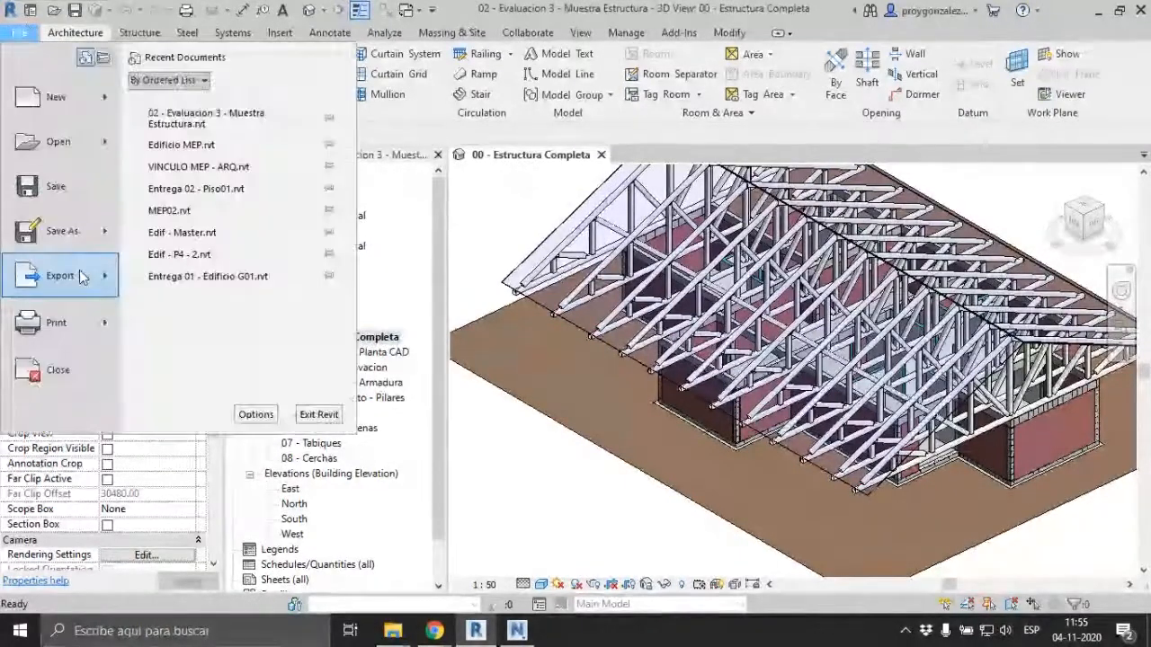
mouse_move(79, 276)
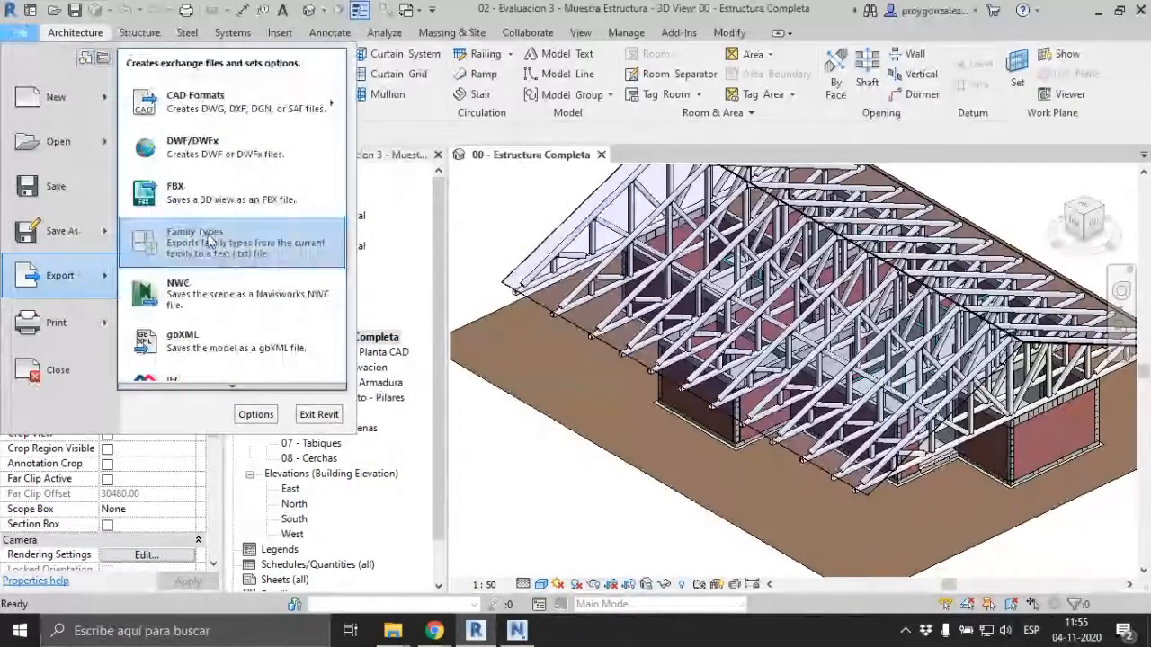
click(229, 293)
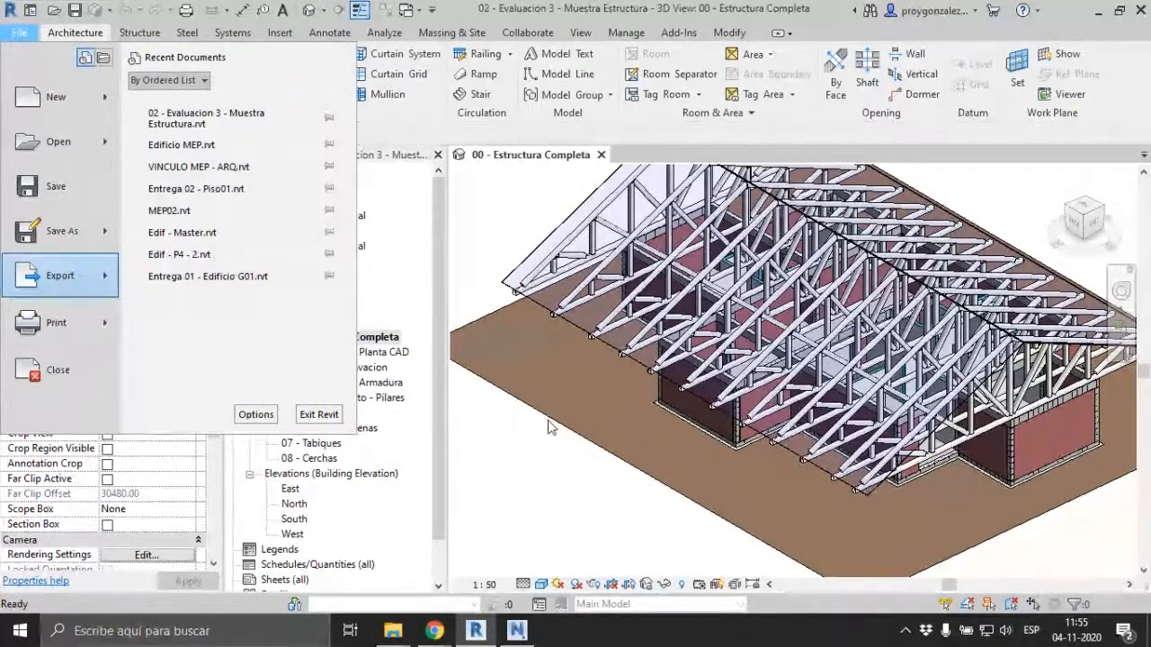
- Open the 3D views 01 - Importacion Planta CAD and 02 - Terreno Excavacion and examine the imported plan and the excavation trenches
double_click(341, 354)
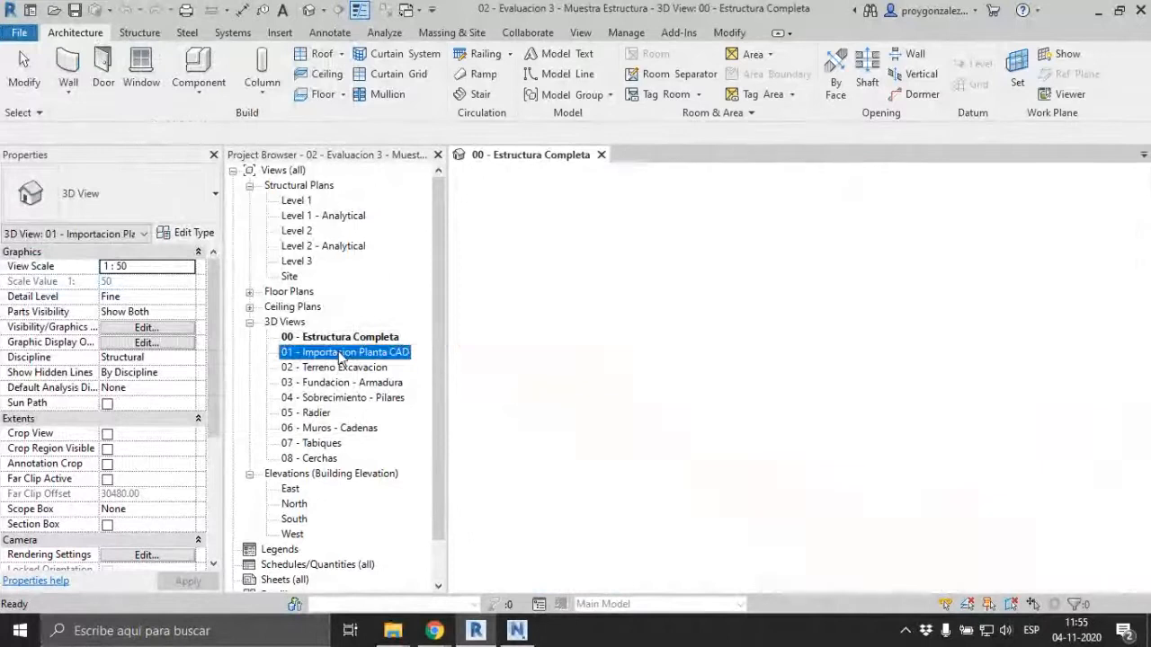
shift+middle_drag(580, 413, 809, 427)
double_click(346, 366)
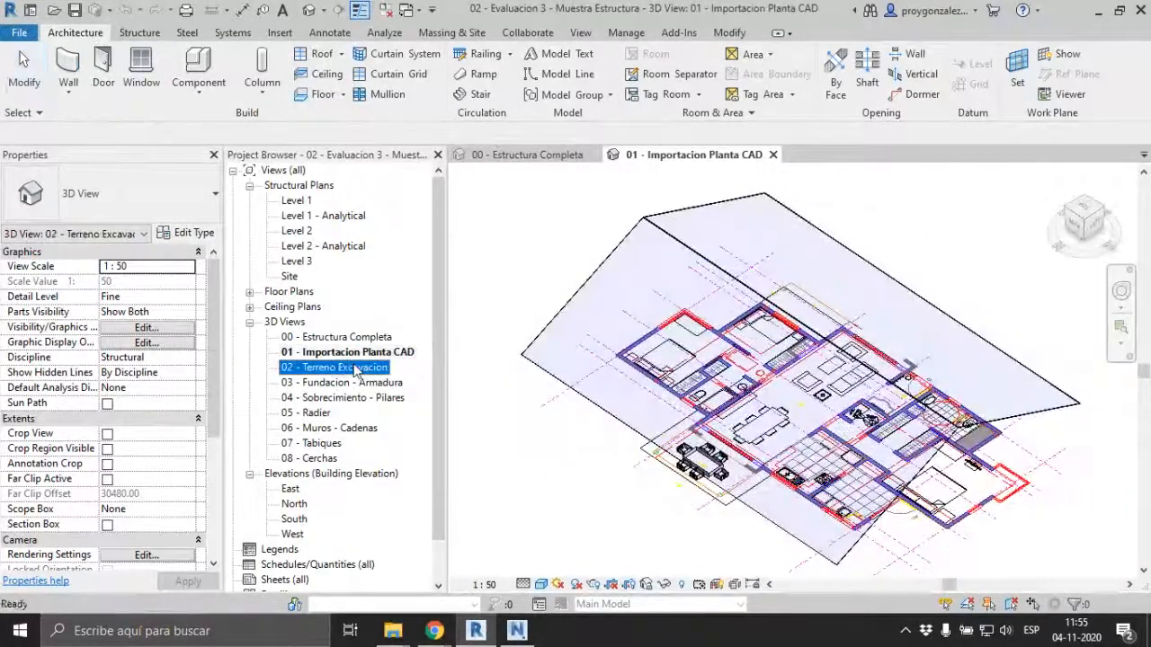
shift+middle_drag(925, 526, 736, 540)
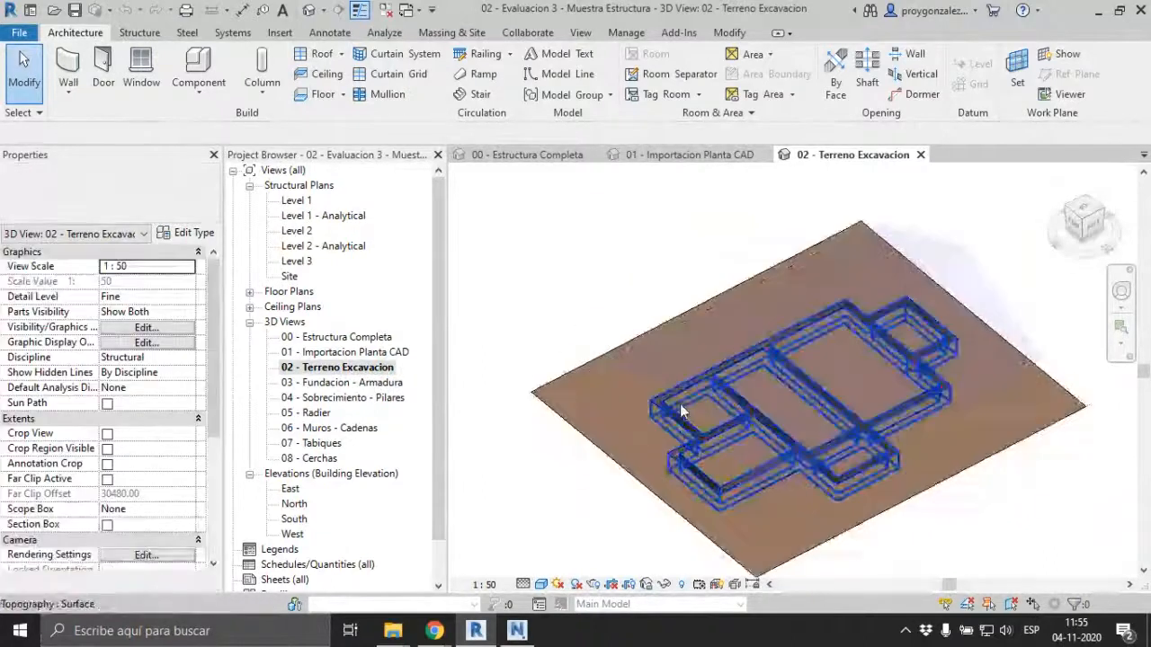
scroll(680, 404, up, 5)
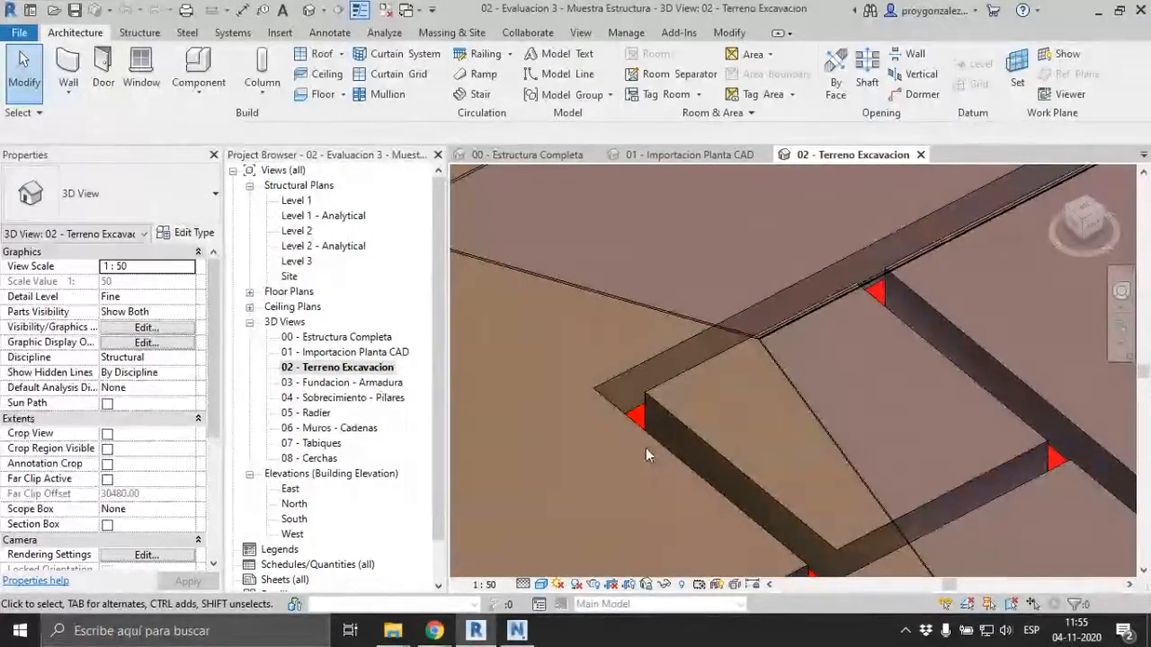
scroll(644, 447, down, 5)
scroll(637, 445, down, 2)
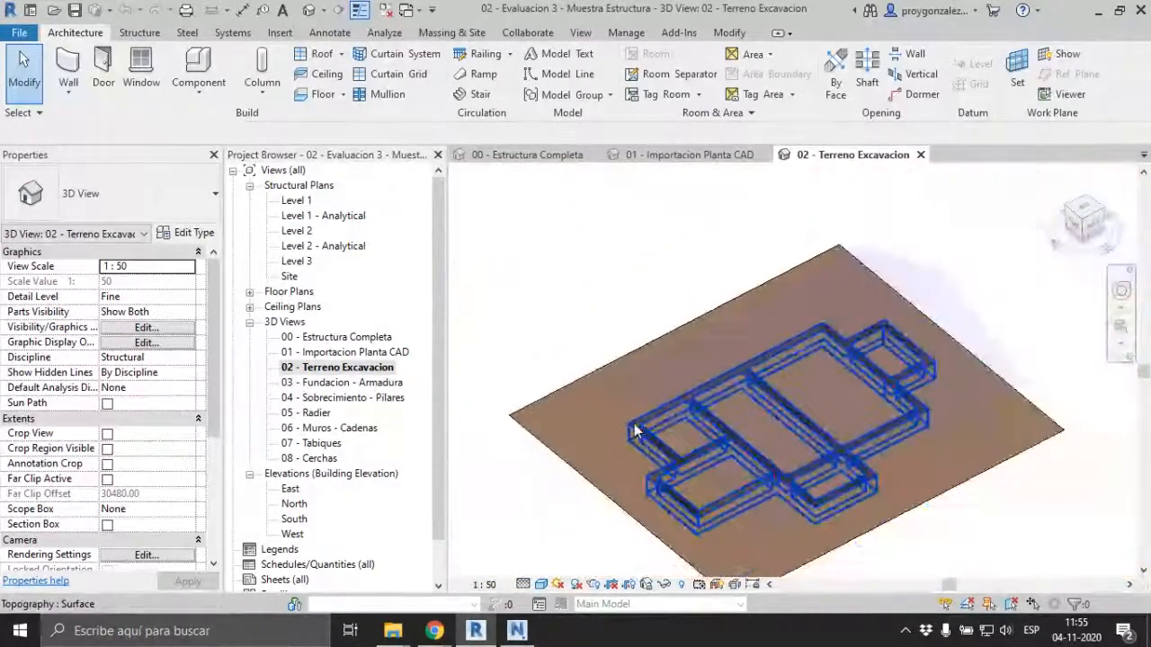
shift+middle_drag(638, 445, 813, 447)
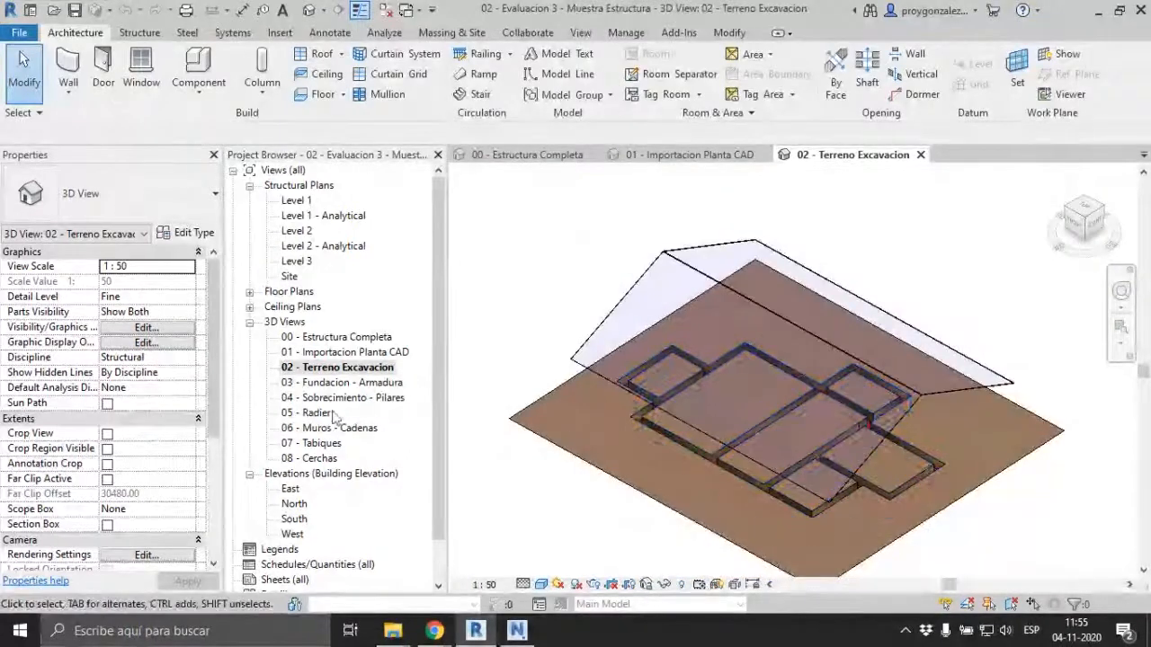
- Open the 03 - Fundacion - Armadura view and inspect the Cimiento and Emplantillado foundation slabs and their rebar at the cut edge
double_click(348, 383)
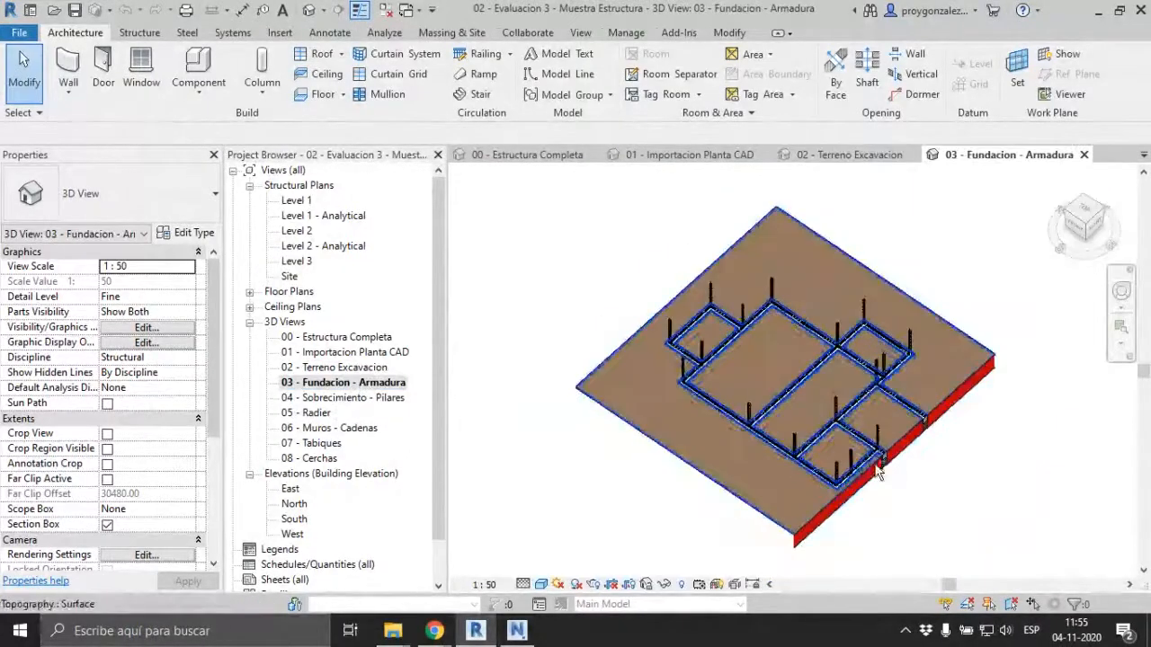
scroll(859, 486, up, 5)
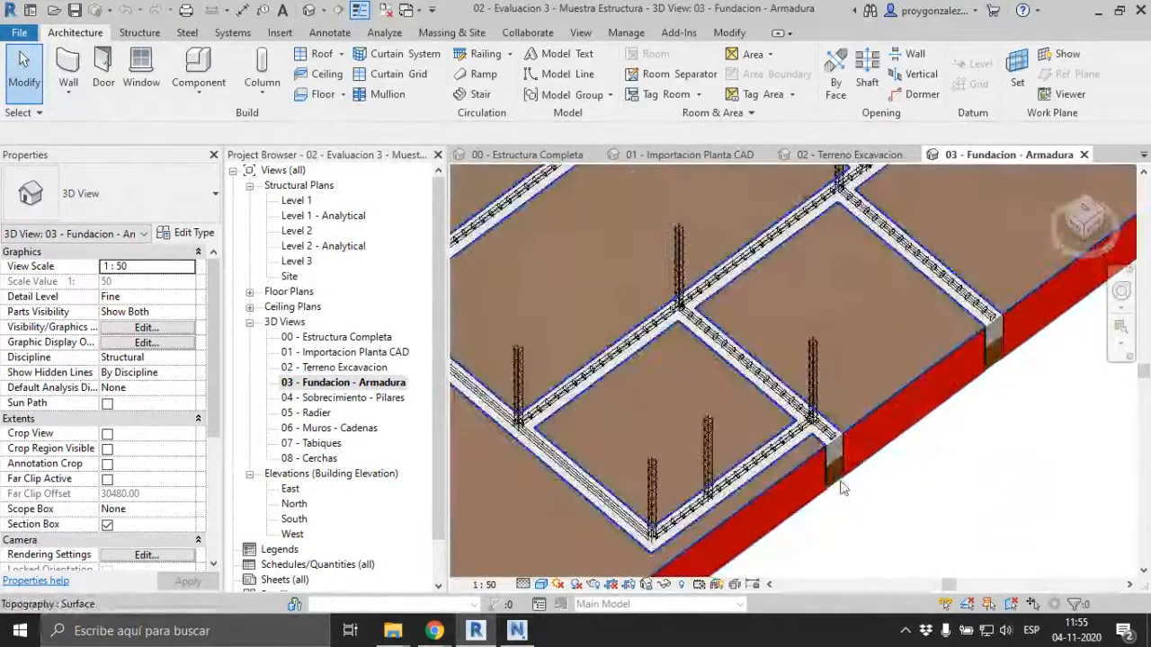
scroll(836, 490, up, 3)
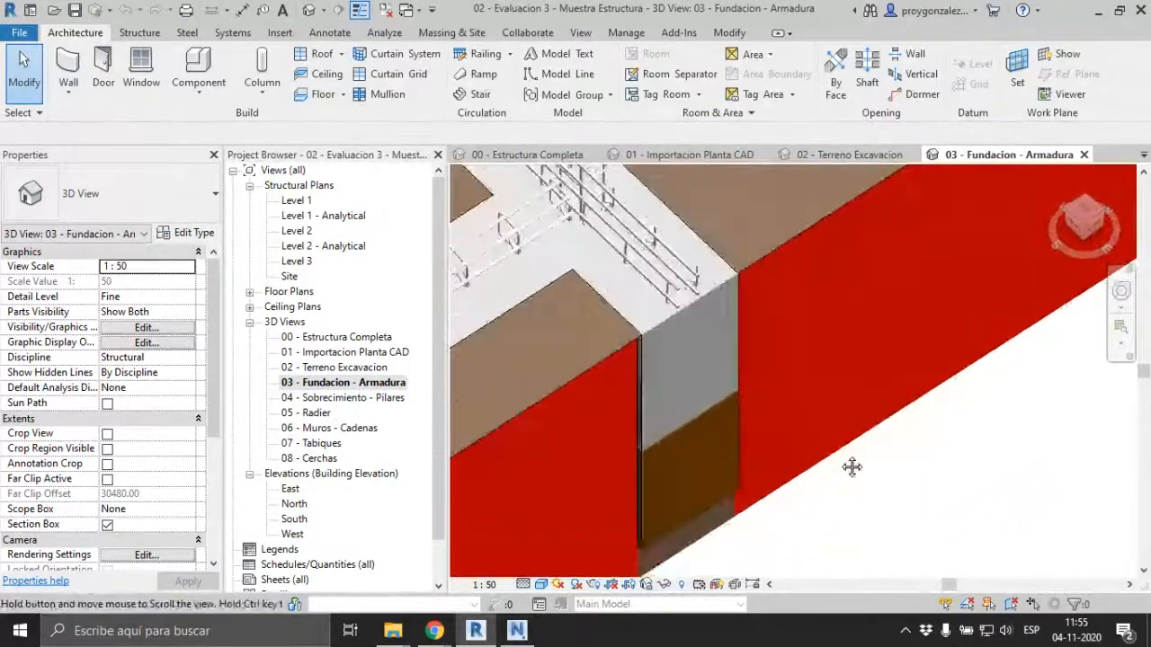
click(793, 469)
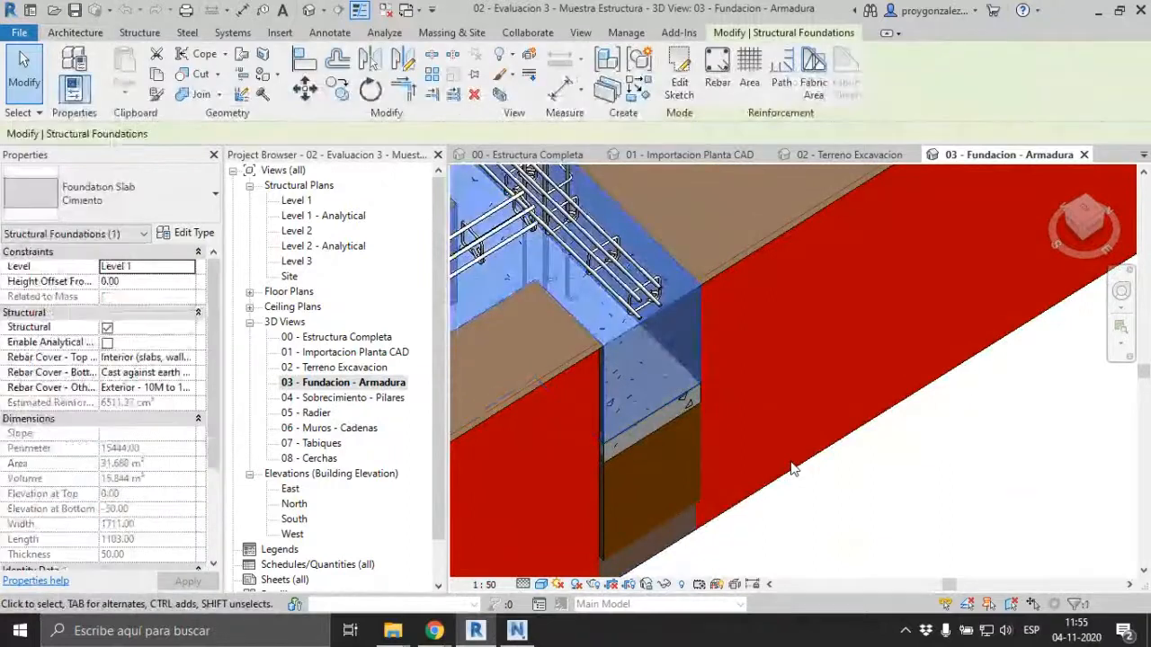
click(678, 412)
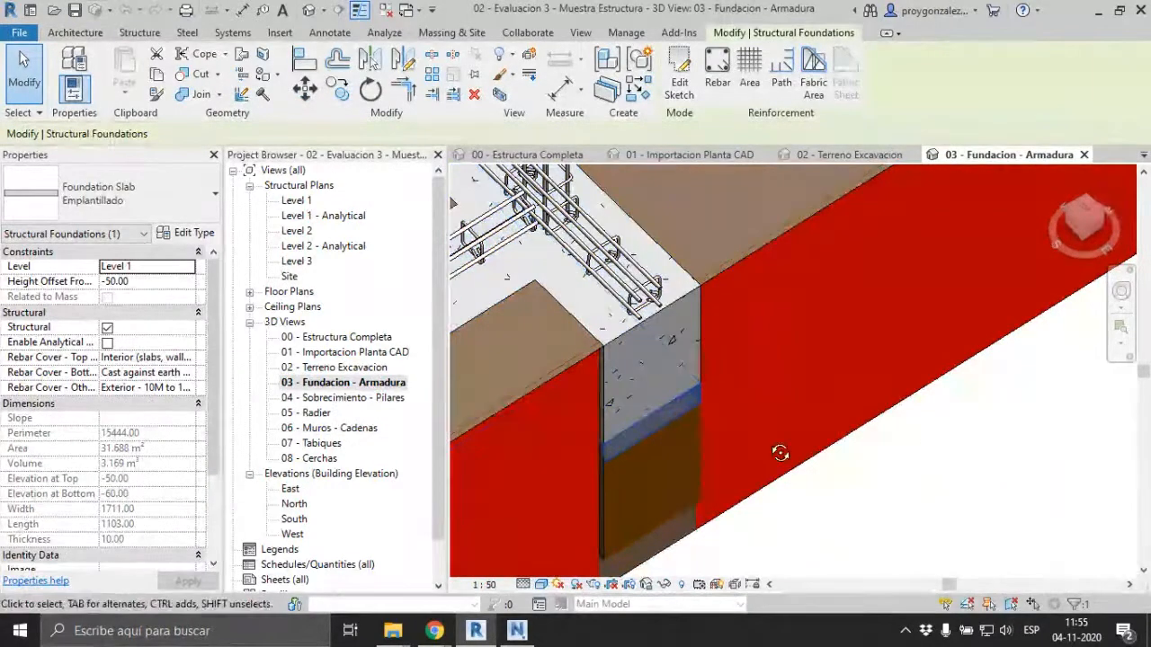
shift+middle_drag(779, 452, 640, 373)
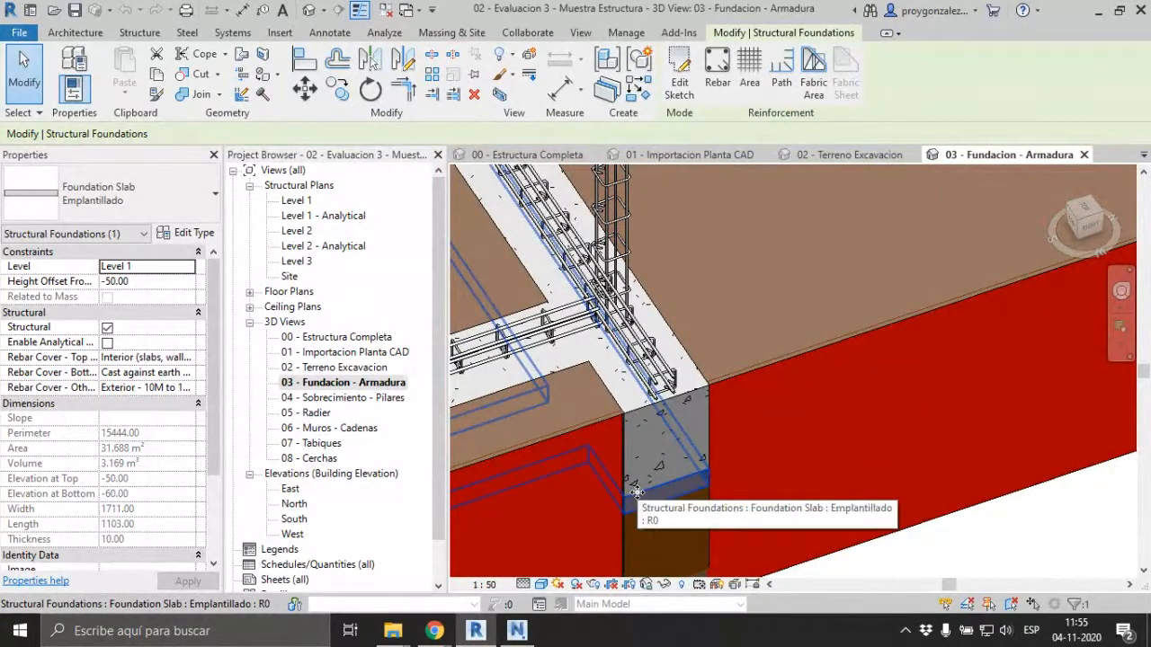
middle_drag(645, 411, 800, 544)
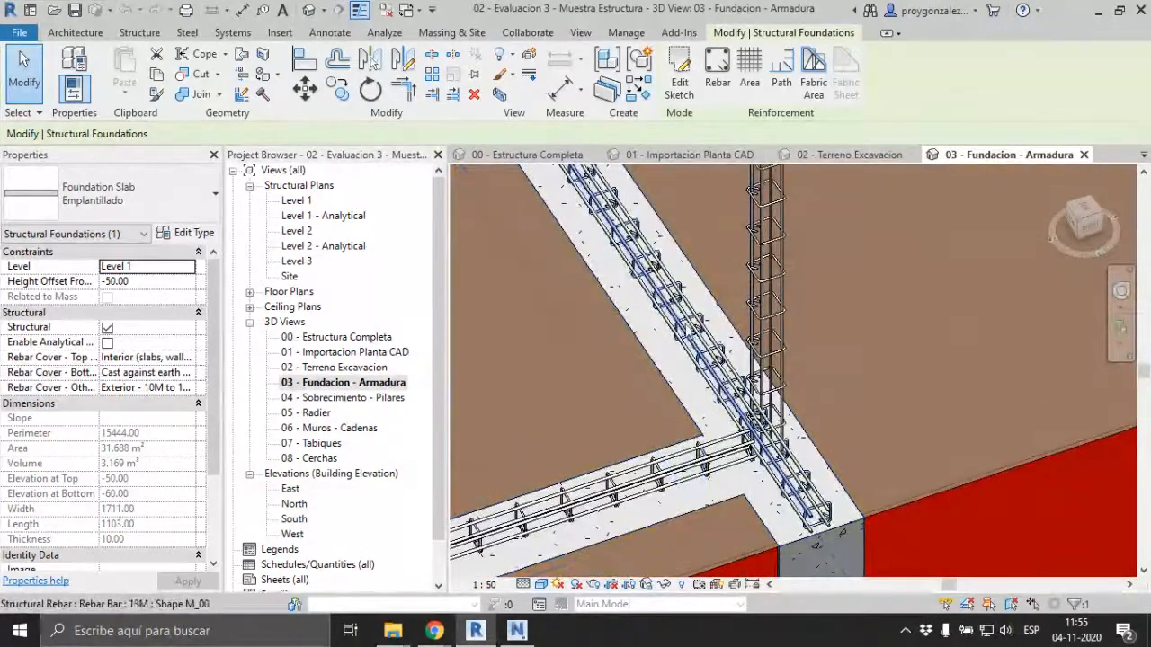
- Examine the foundation beam and pillar rebar cages in the 03 - Fundacion - Armadura view
middle_drag(672, 311, 829, 611)
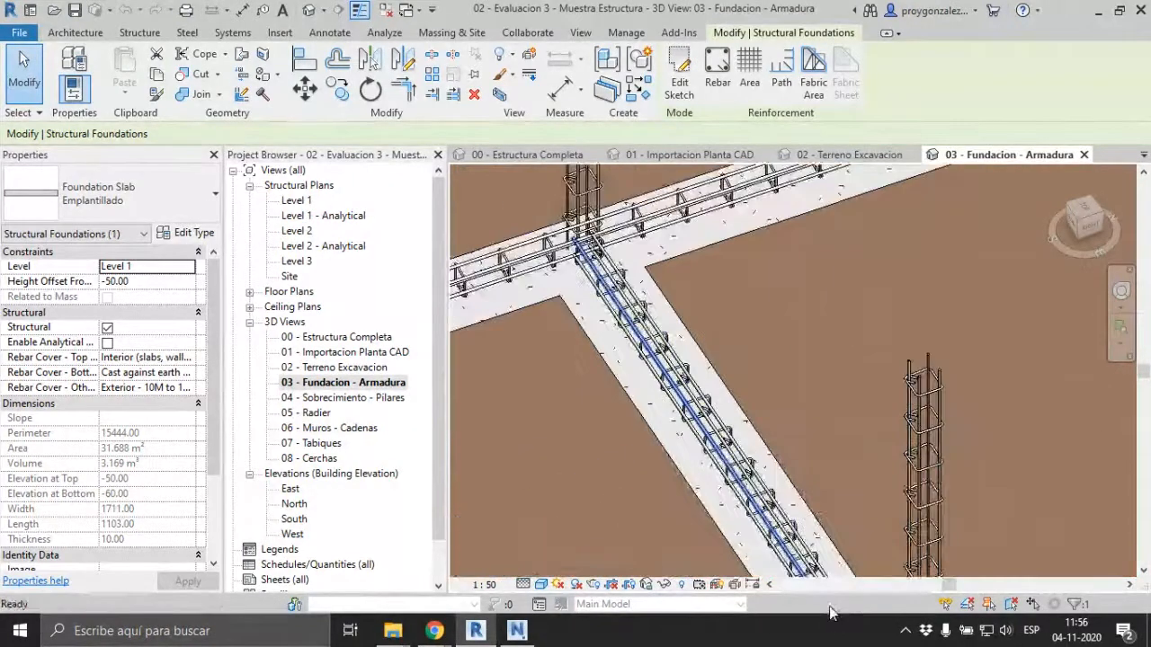
middle_drag(803, 411, 746, 236)
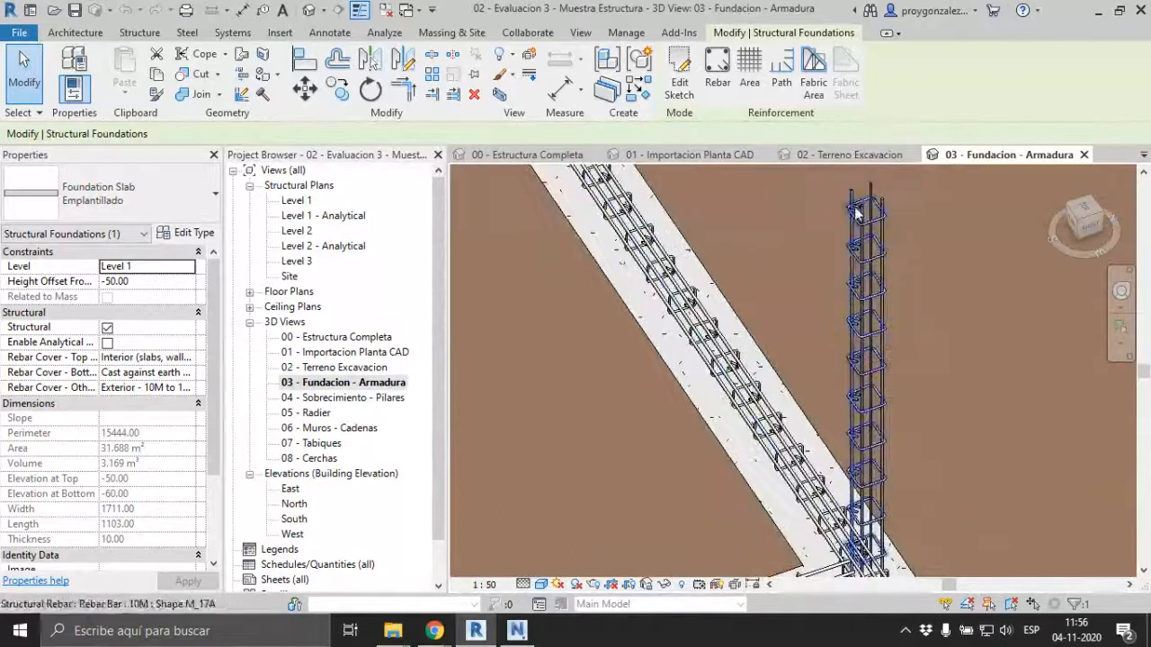
scroll(820, 411, down, 5)
middle_drag(823, 413, 988, 365)
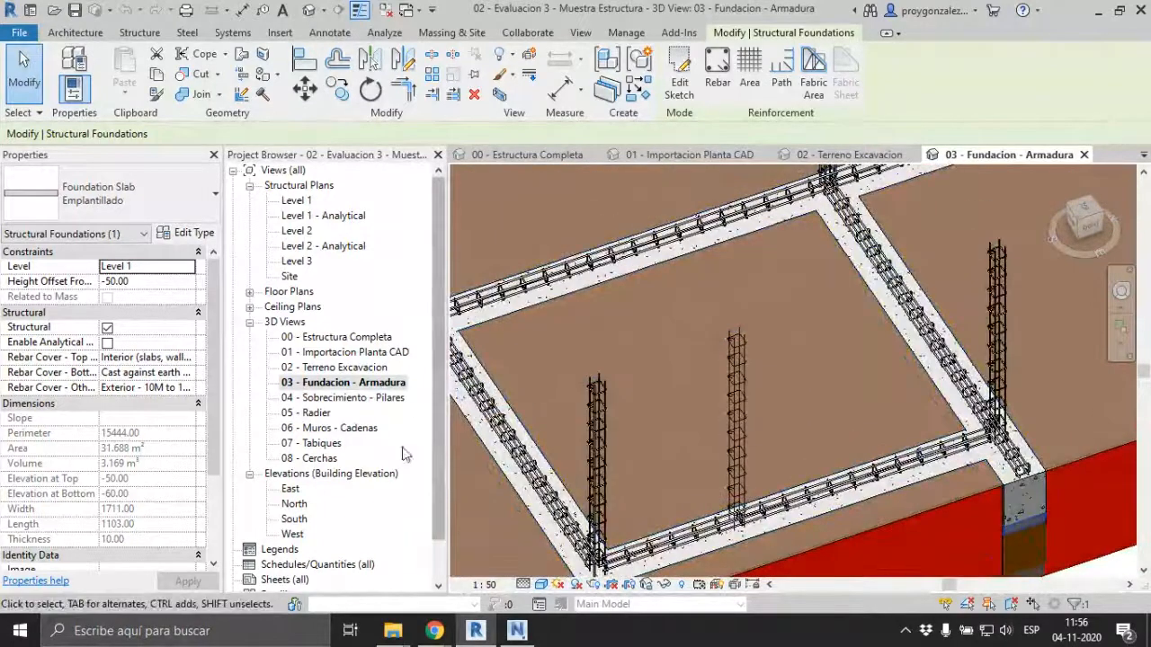
- Open the 3D views 04 - Sobrecimiento - Pilares and 05 - Radier and inspect the concrete pillars and the Radier 15 floor slab
double_click(346, 397)
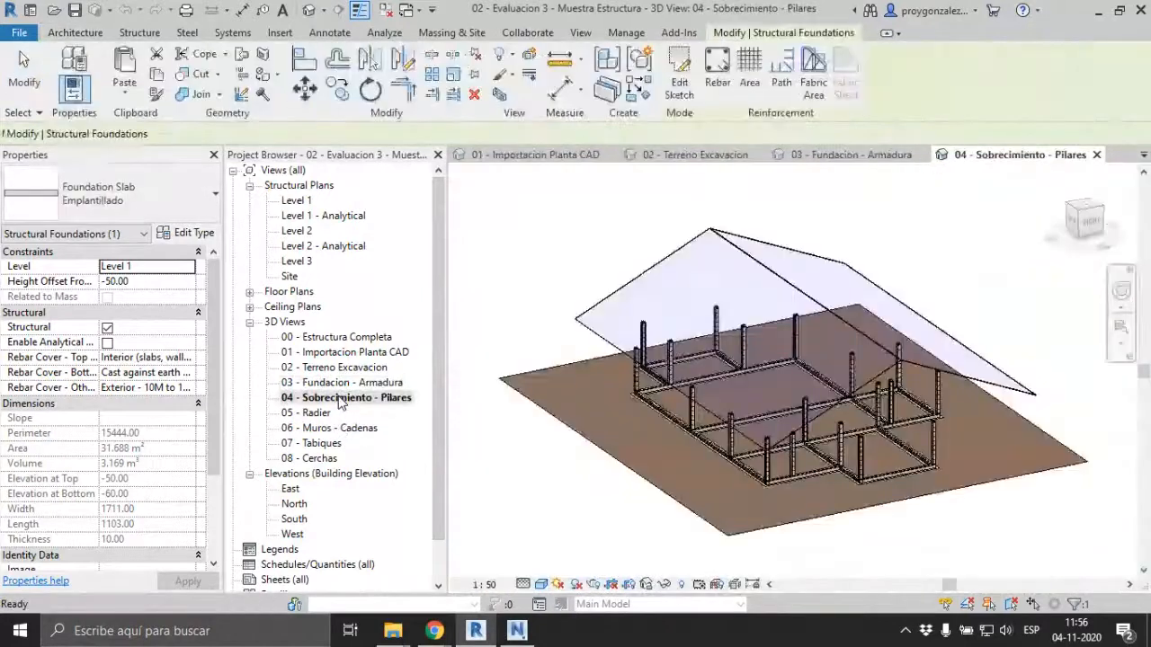
scroll(894, 483, up, 6)
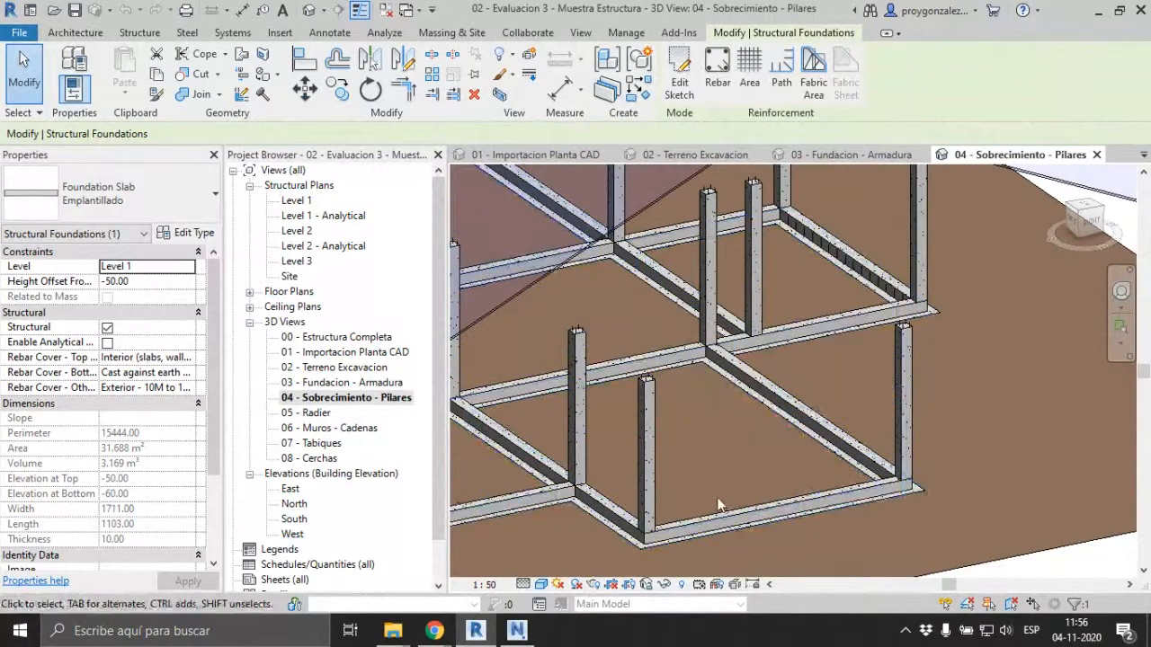
double_click(310, 412)
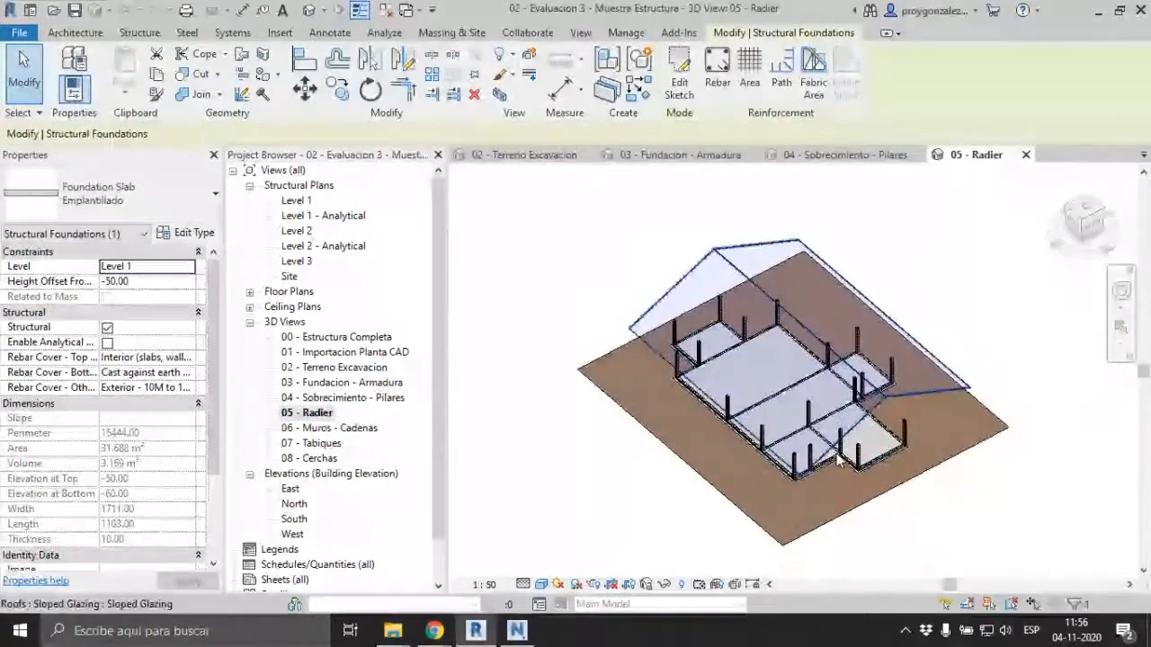
scroll(836, 460, up, 3)
click(888, 414)
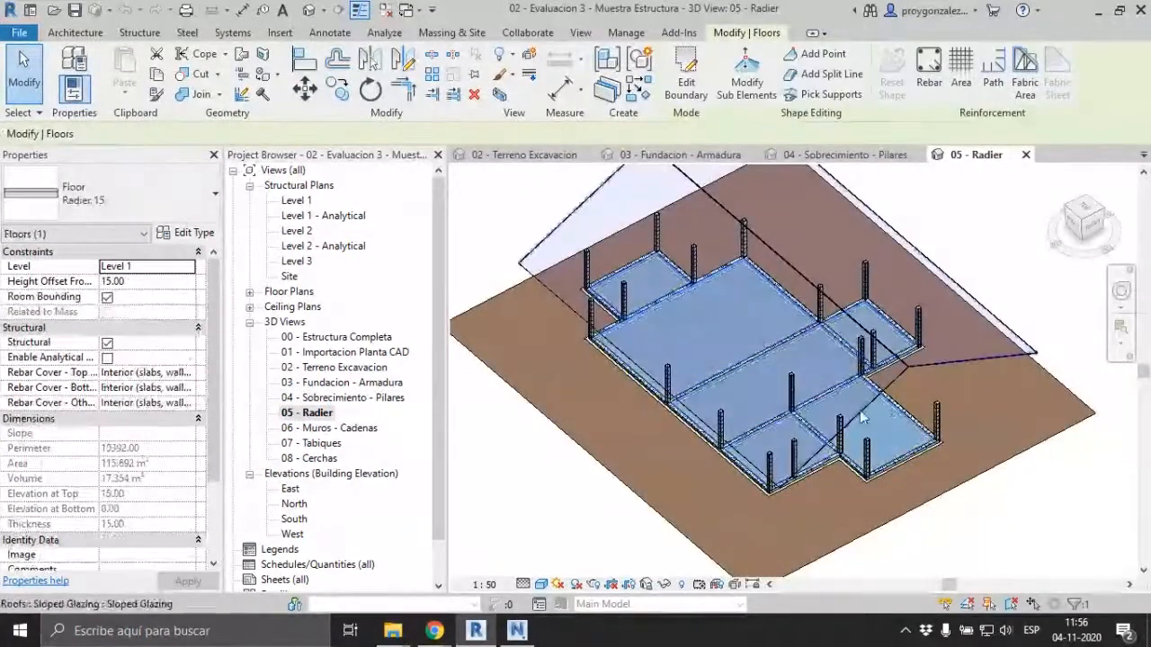
shift+middle_drag(851, 420, 881, 416)
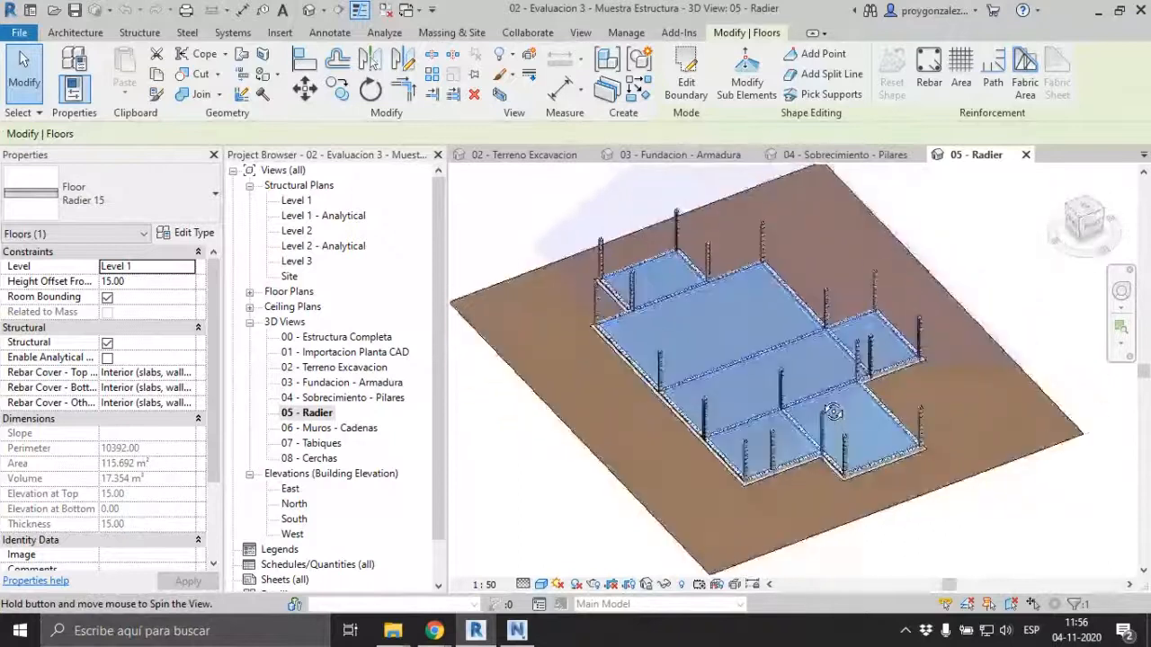
scroll(803, 363, up, 5)
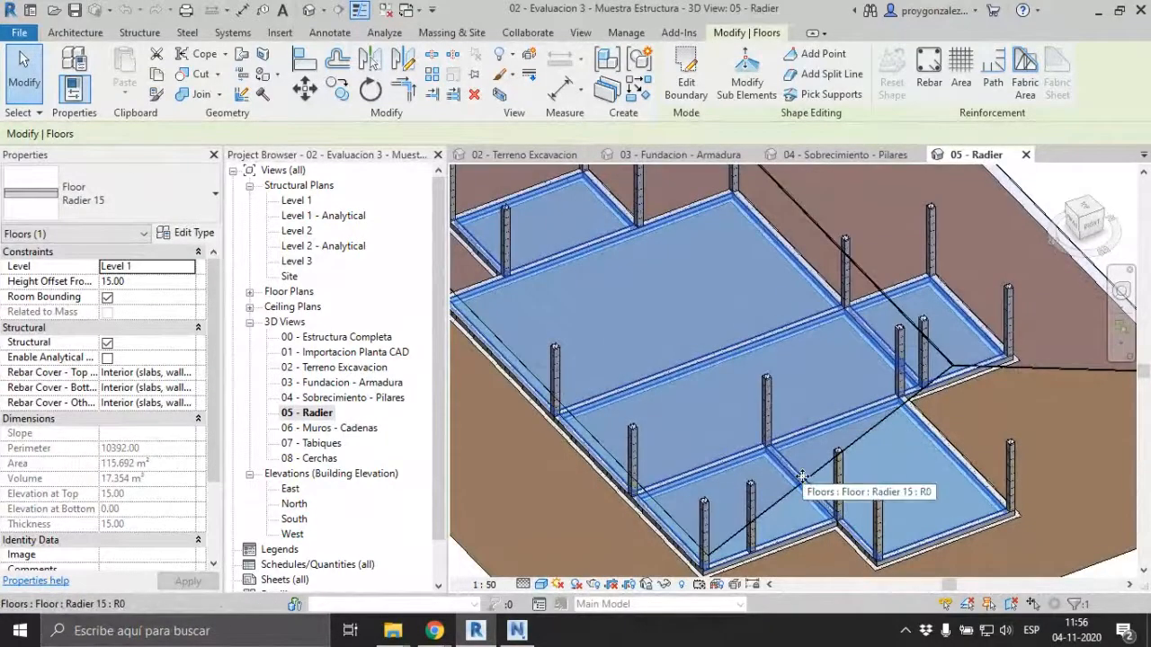
- Open the 06 - Muros - Cadenas view and inspect the Cadena foundation slab running along the top of the walls
double_click(330, 430)
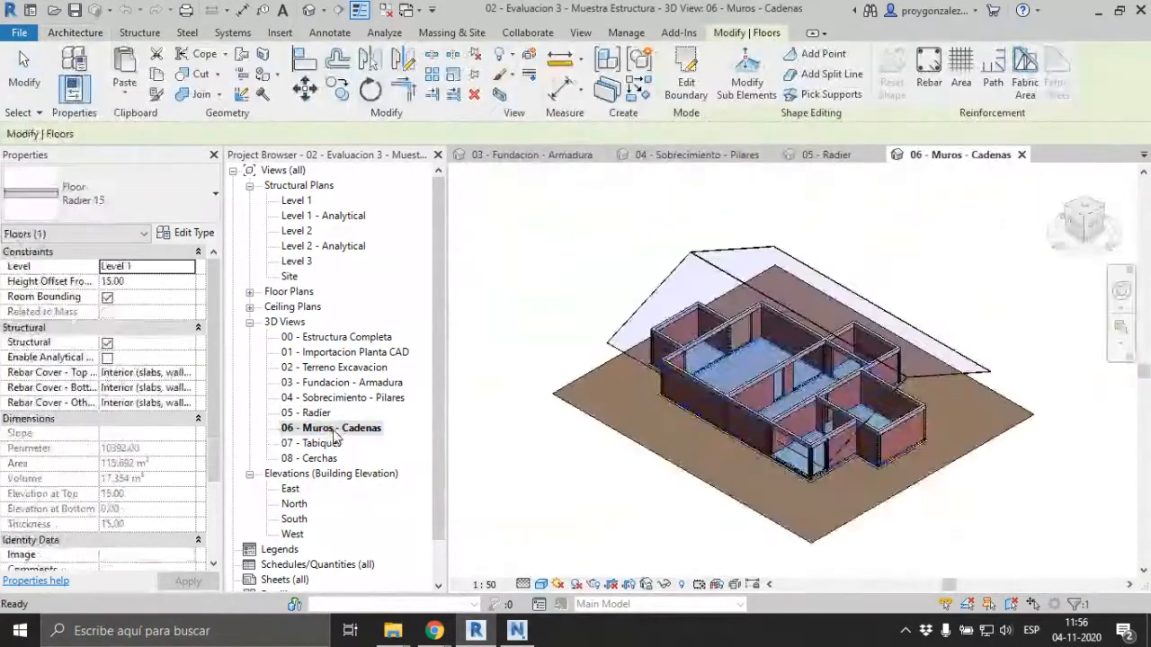
scroll(928, 437, up, 6)
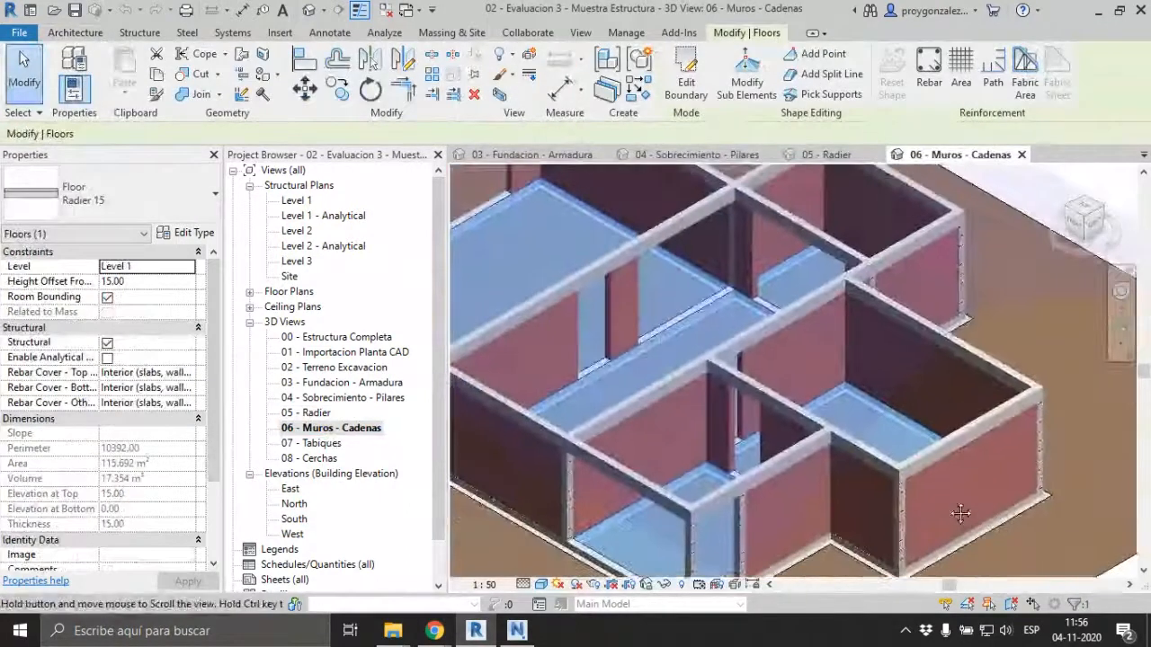
click(822, 447)
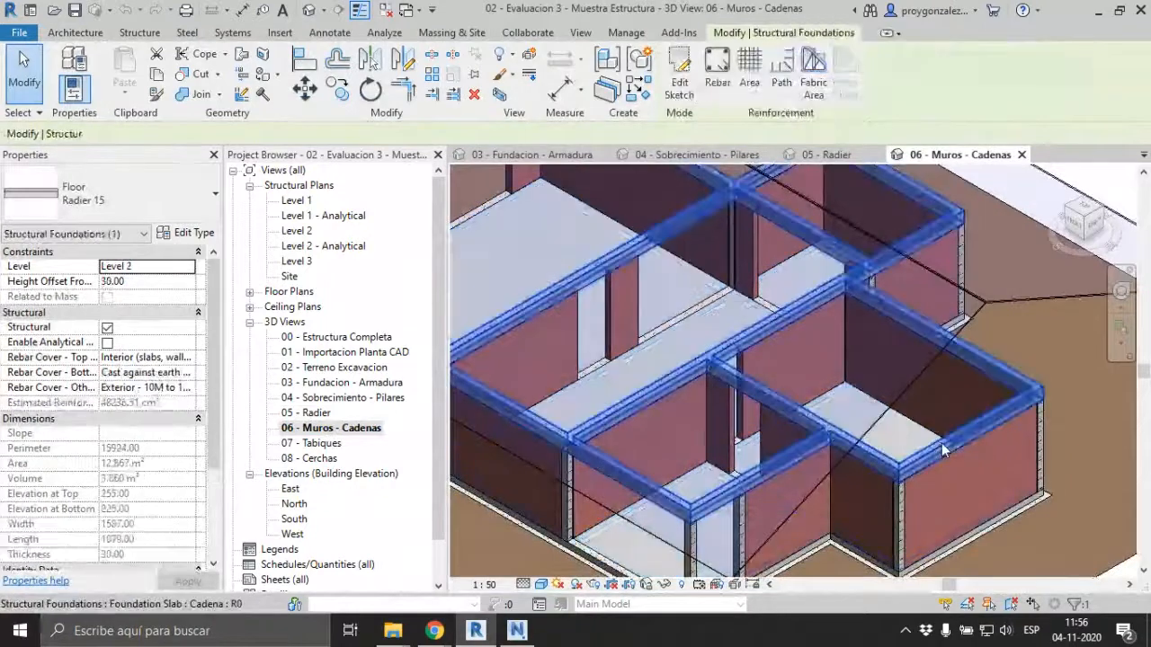
scroll(823, 447, down, 6)
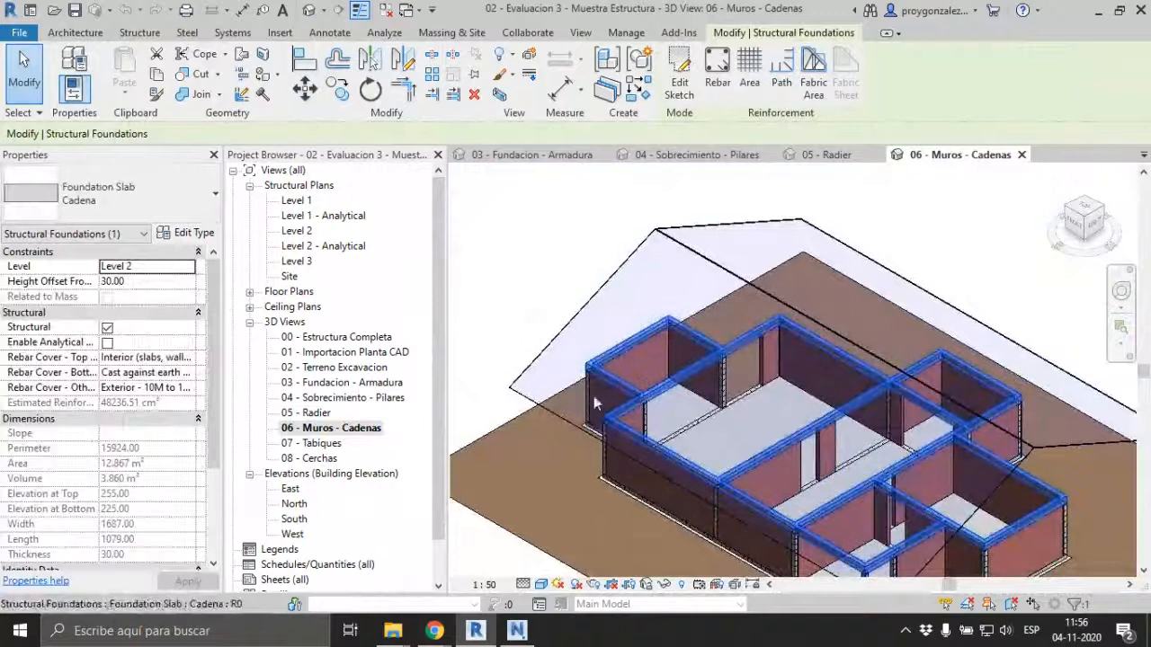
shift+middle_drag(921, 518, 611, 450)
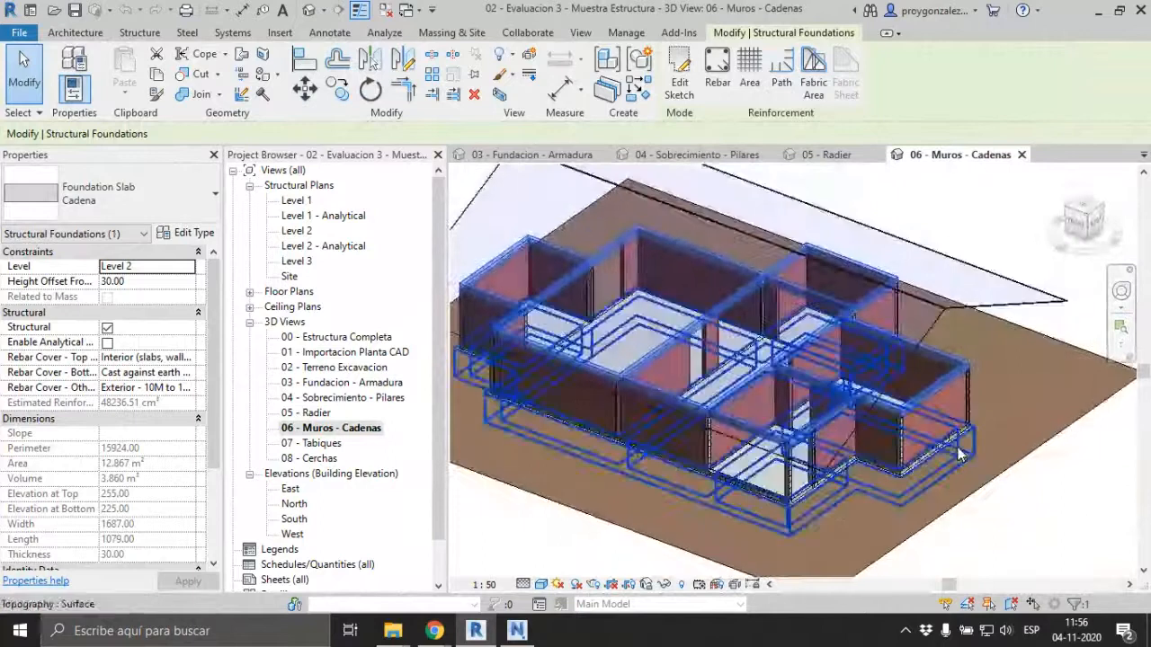
- Open the 3D views 07 - Tabiques and 08 - Cerchas and examine the interior partitions and roof trusses
double_click(330, 444)
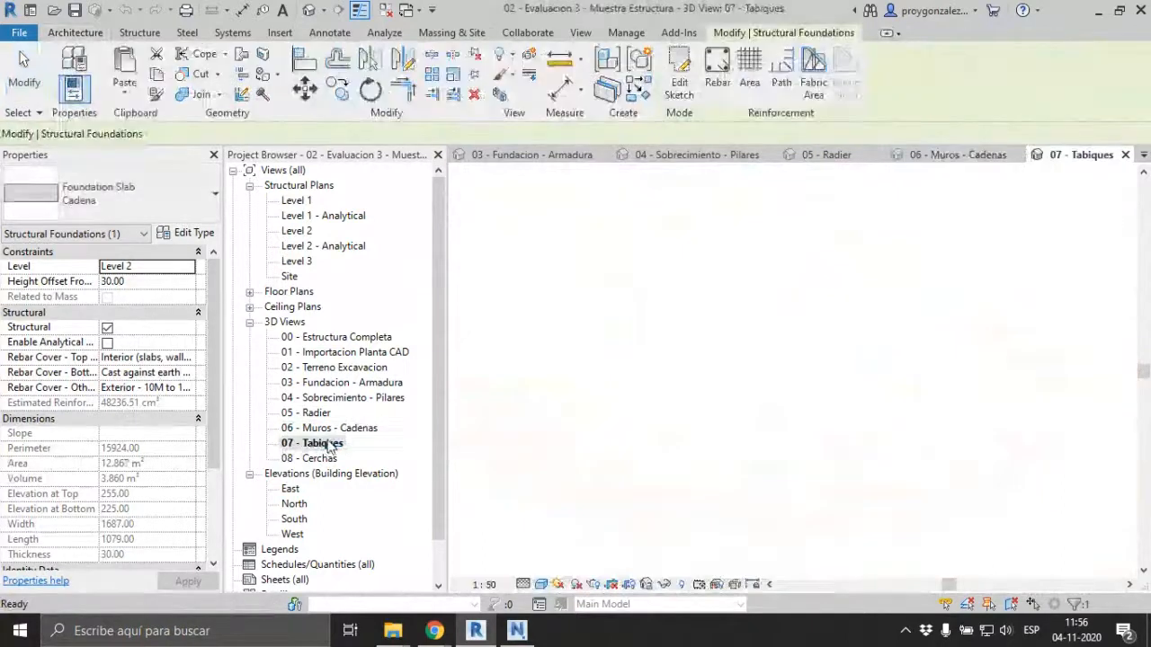
scroll(811, 409, up, 3)
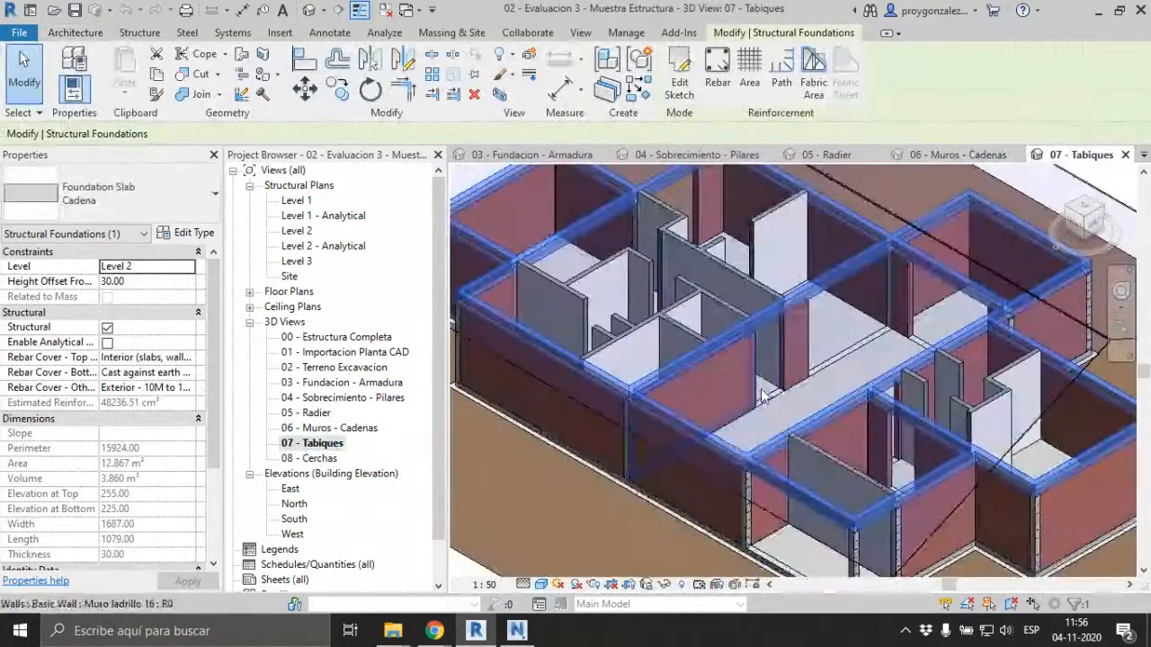
double_click(322, 459)
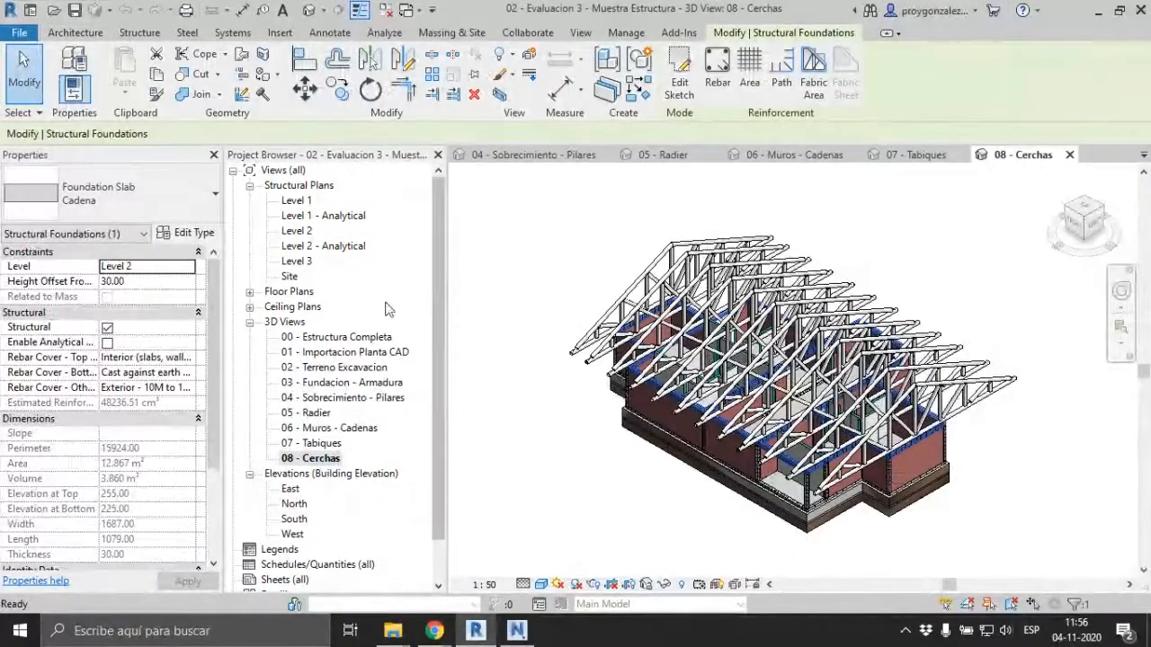
- Open the 00 - Estructura Completa view and export it to the desktop as the Navisworks NWC file 02 - Evaluacion 3 - Muestra Estructura
double_click(293, 339)
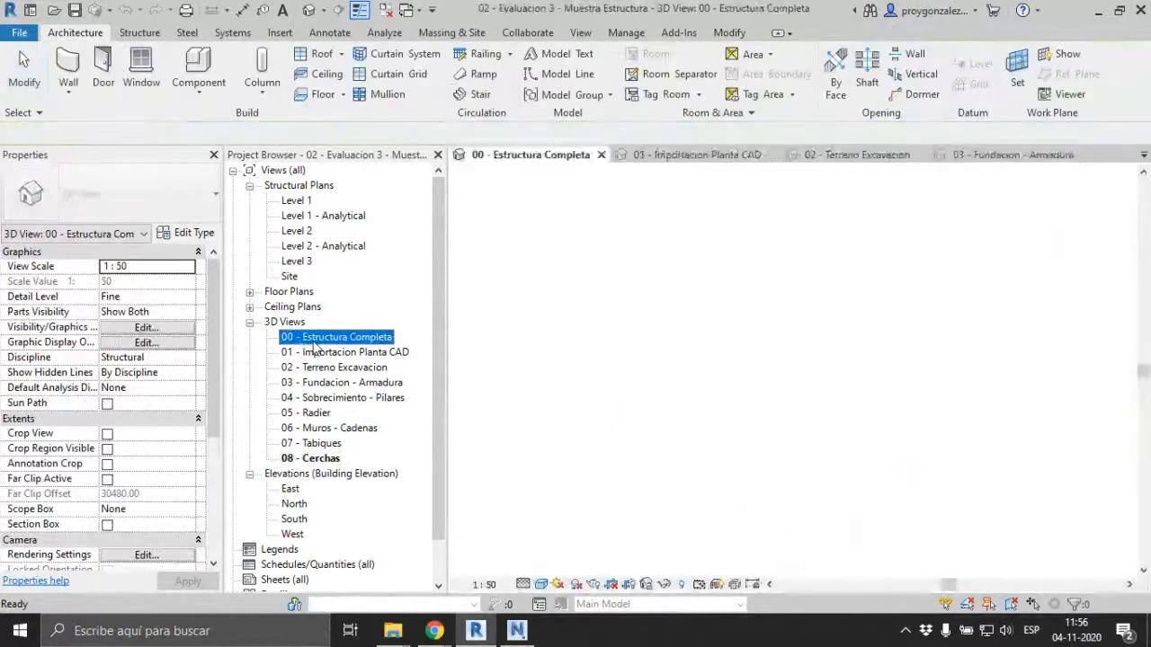
scroll(745, 459, down, 5)
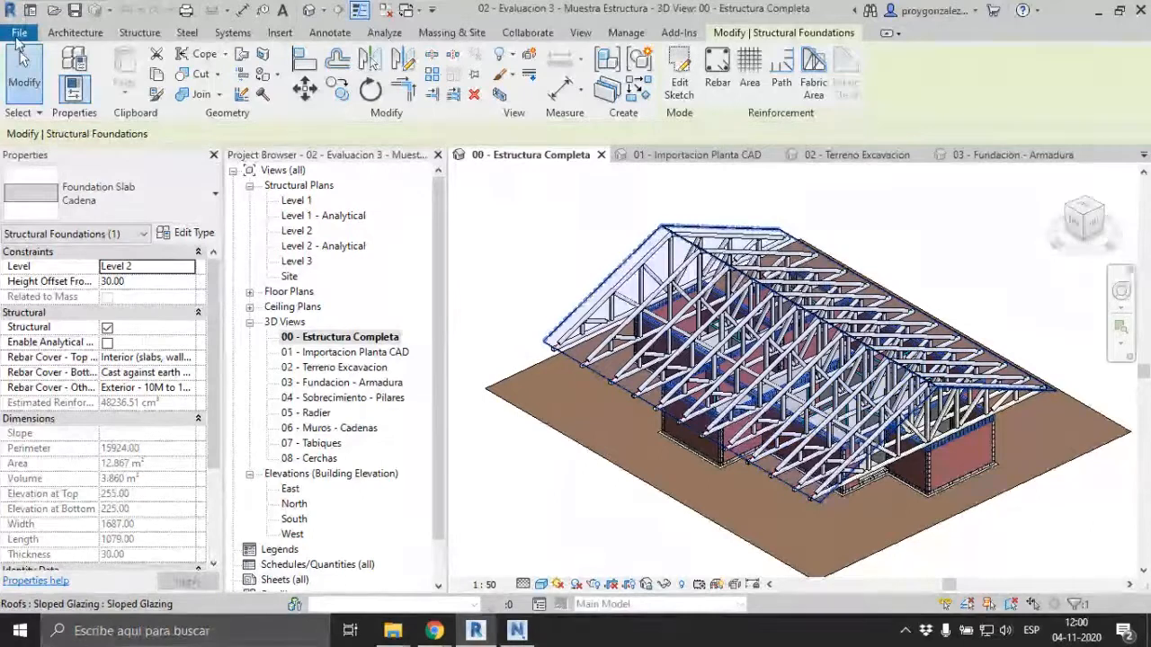
click(17, 34)
mouse_move(56, 272)
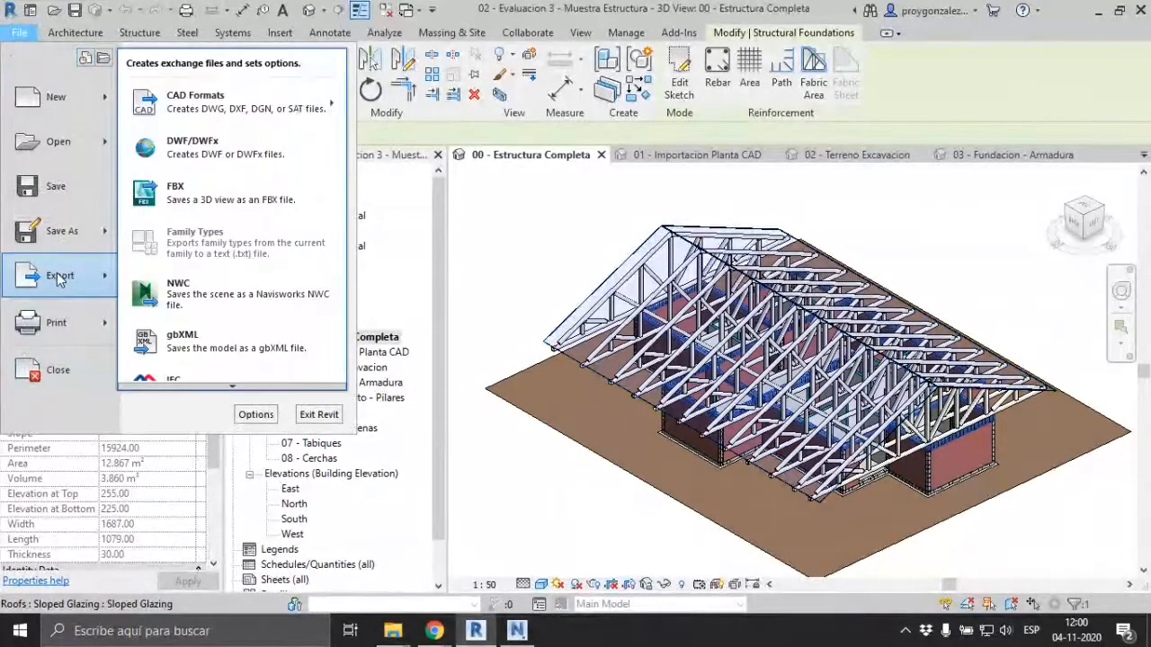
click(243, 302)
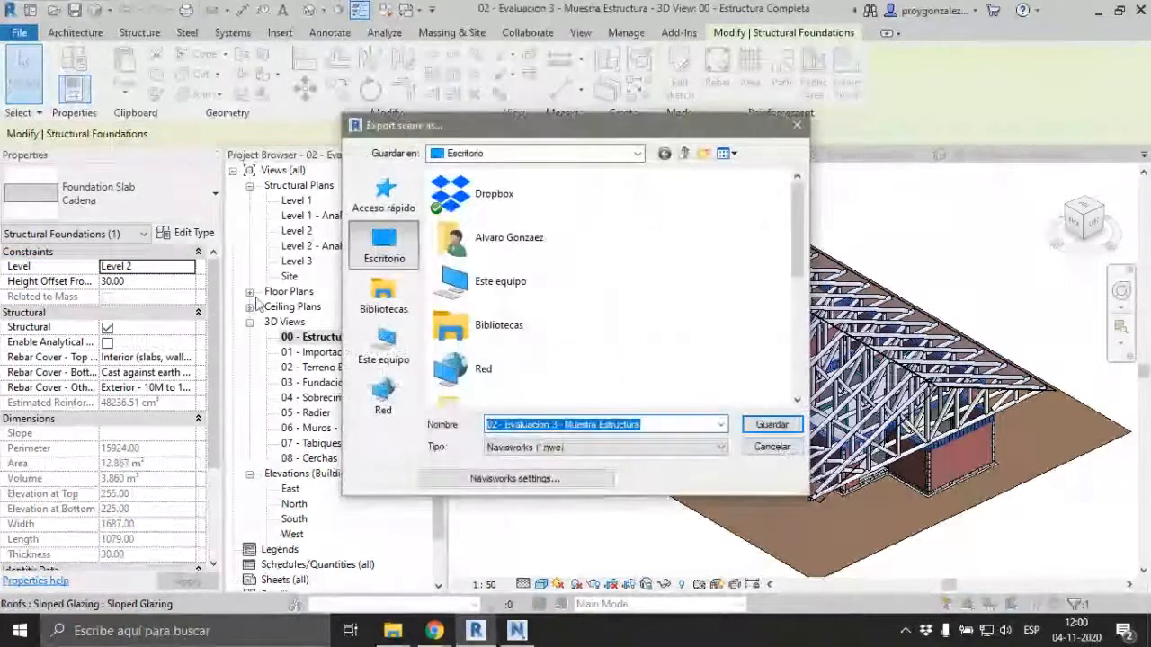
click(783, 432)
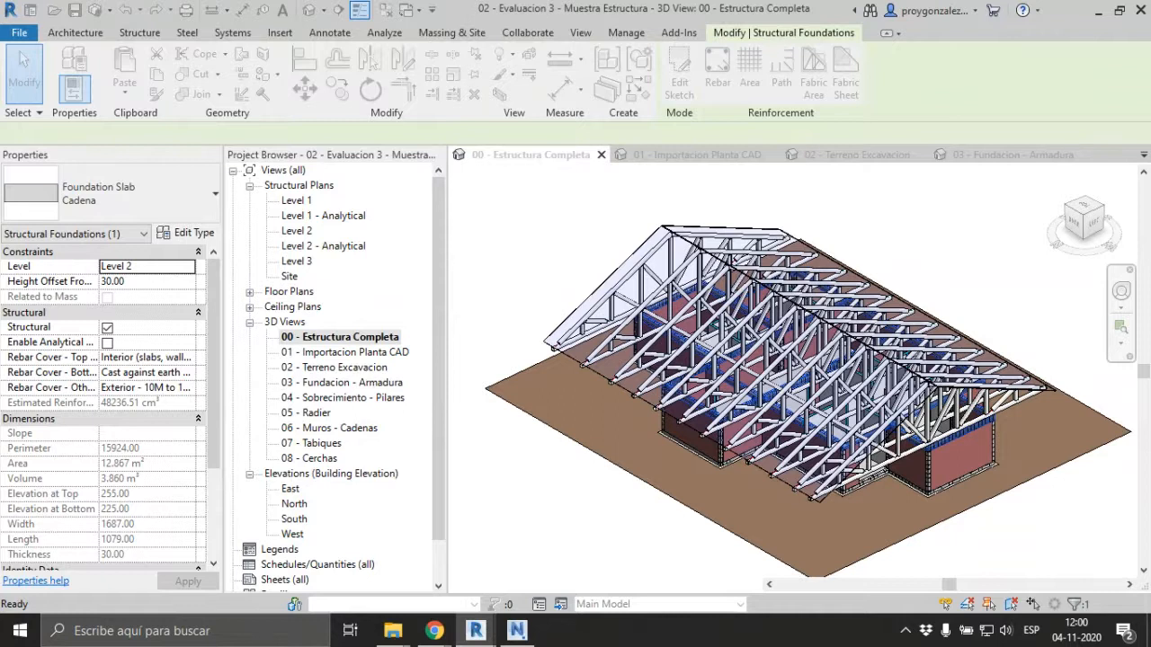
key(Escape)
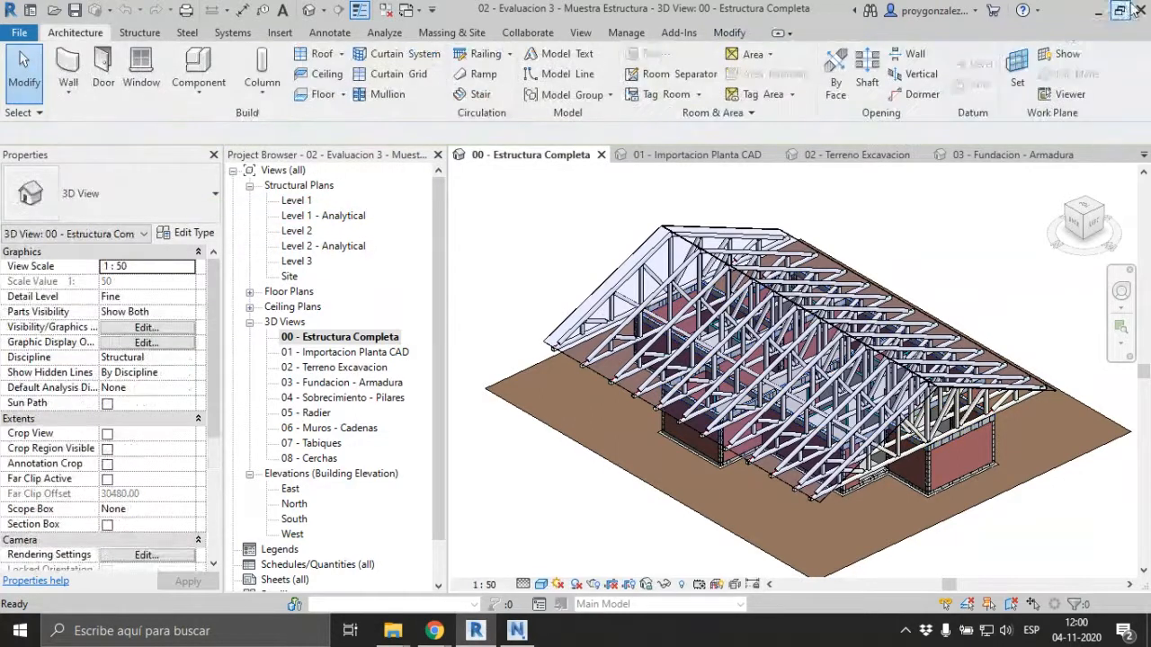
- Switch to Navisworks Manage and append the Navisworks Cache file 02 - Evaluacion 3 - Muestra Estructura from the desktop
click(1097, 12)
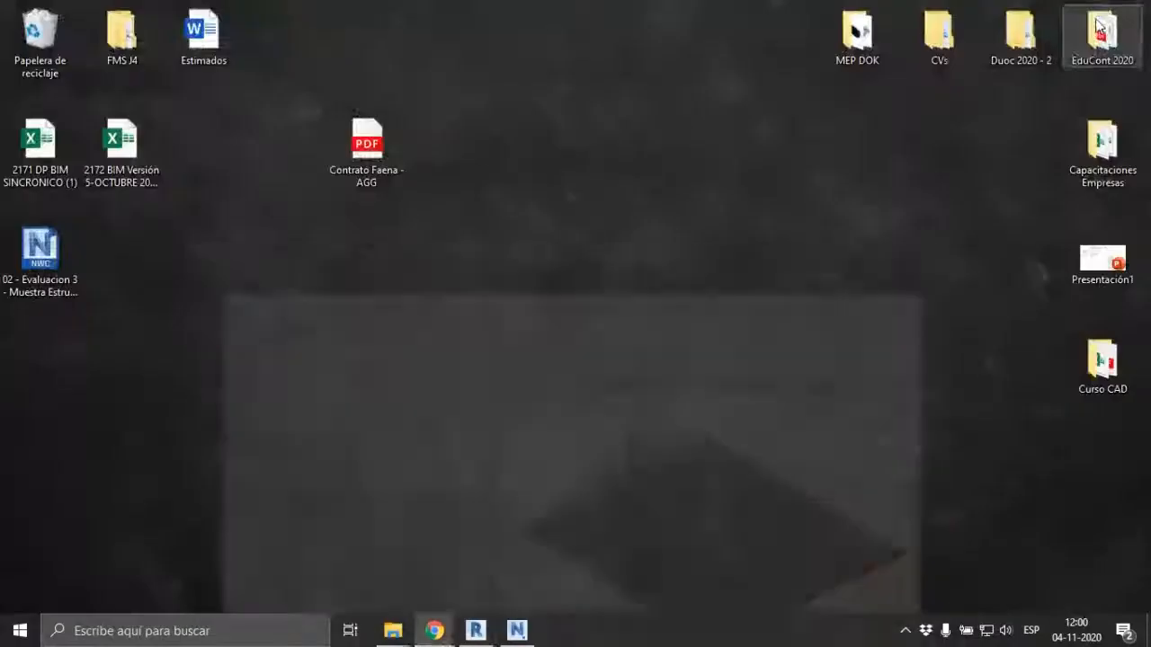
click(517, 630)
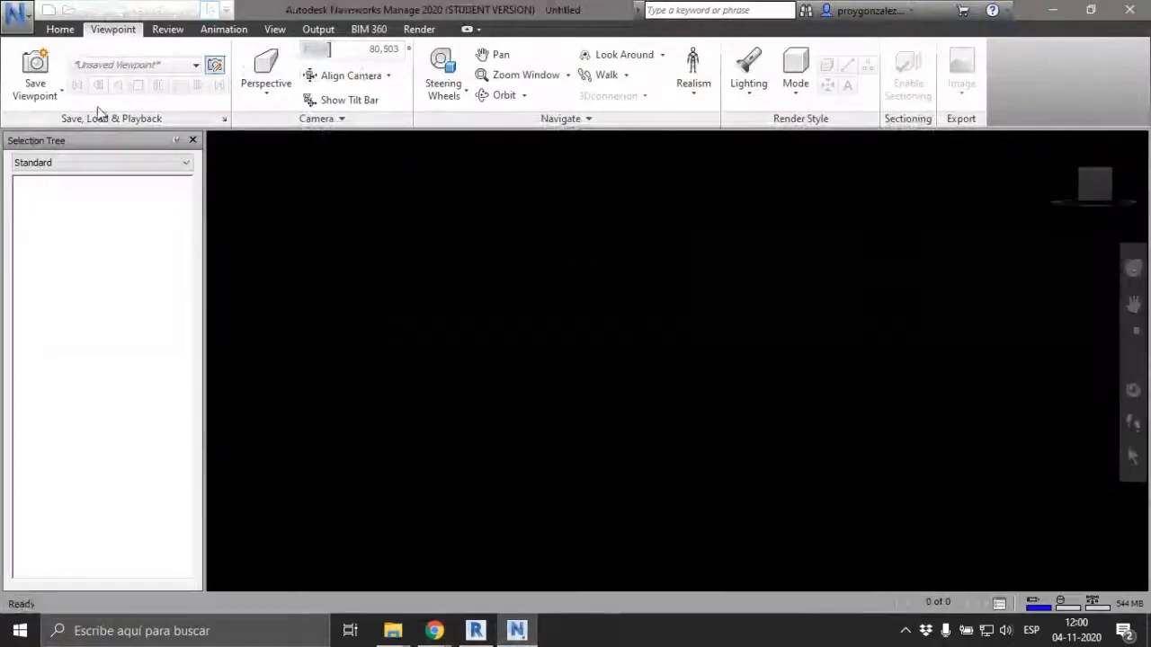
click(61, 29)
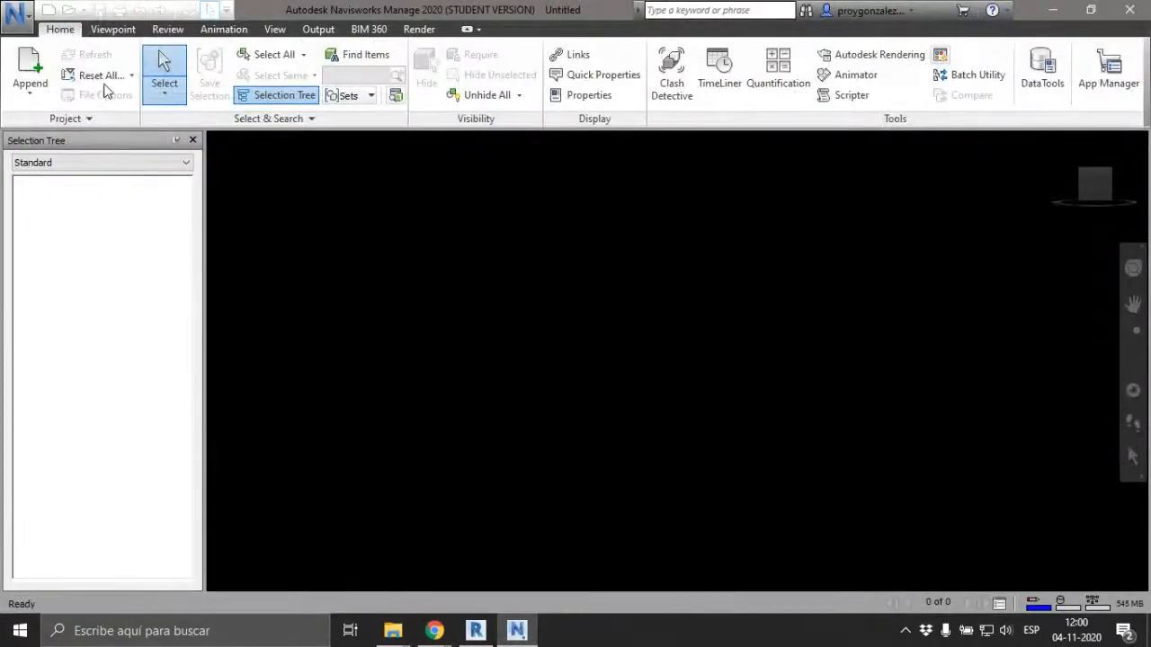
click(30, 68)
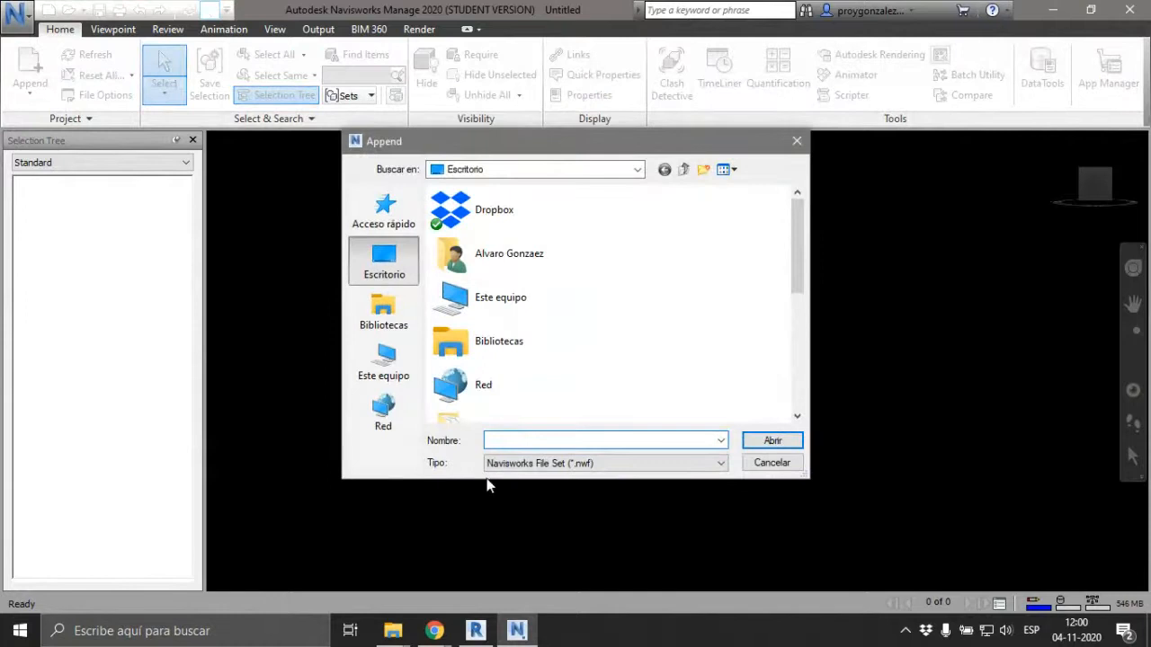
click(504, 463)
click(594, 149)
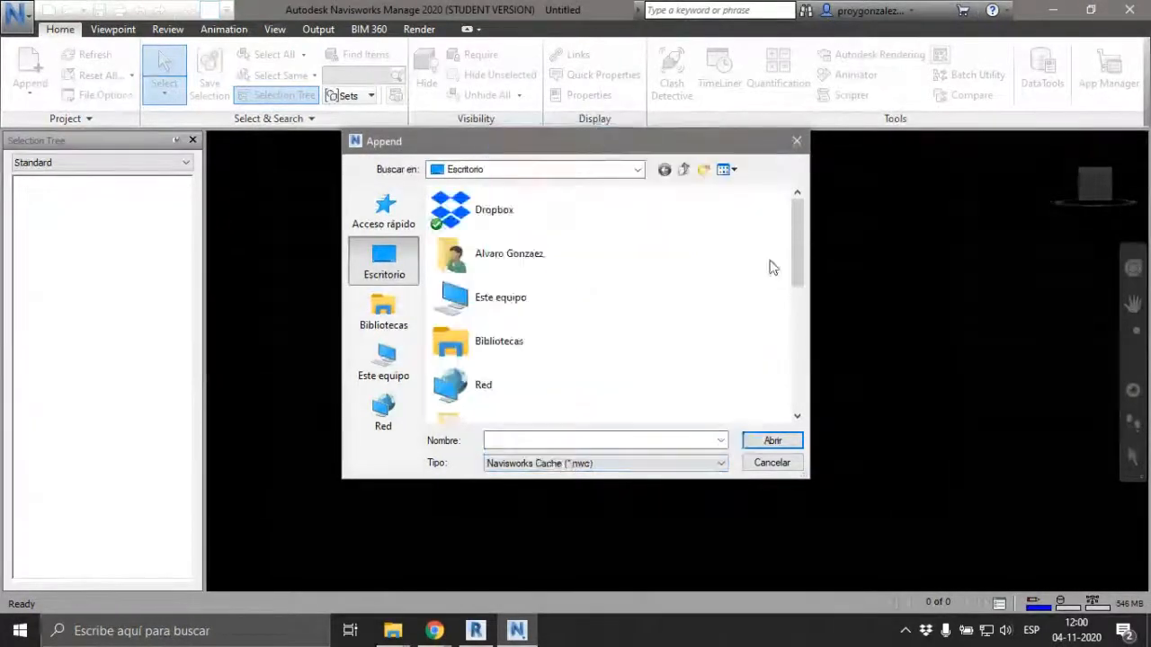
scroll(648, 344, down, 5)
click(486, 413)
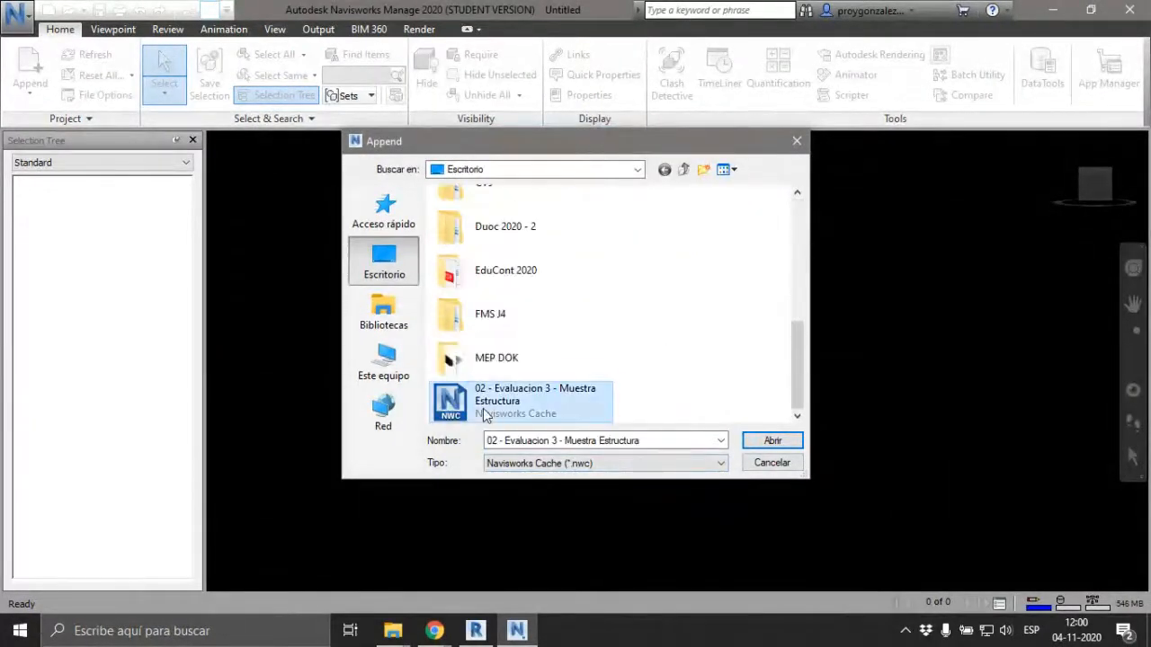
click(775, 442)
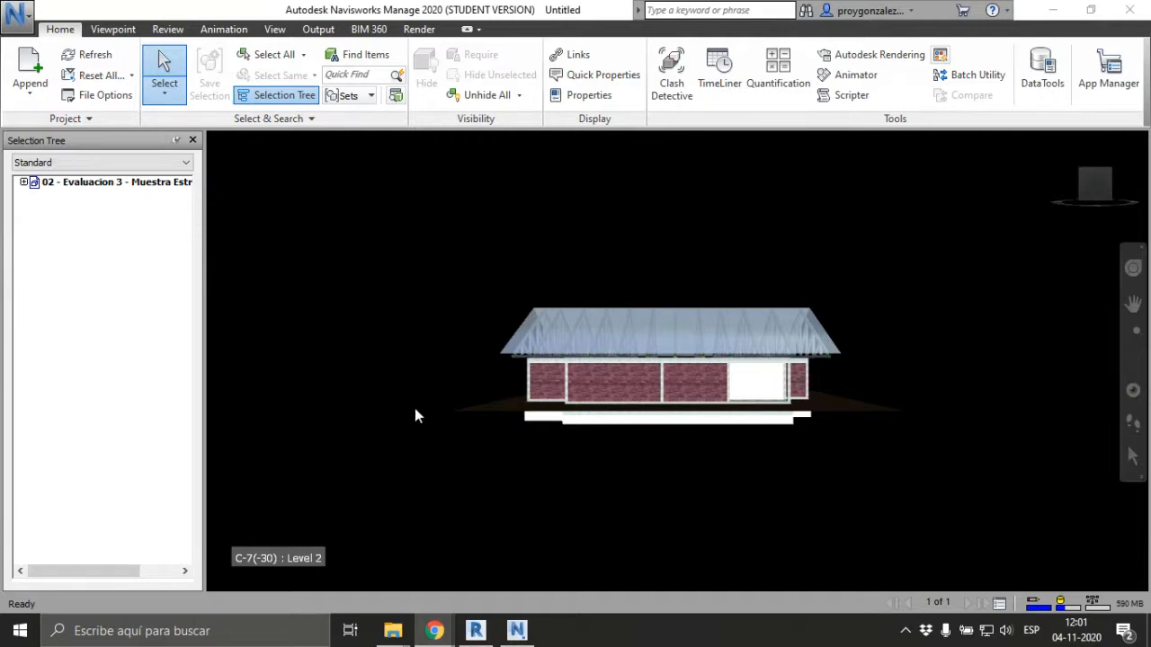
- Set the scene background mode to Horizon and view the house model from another side
shift+middle_drag(552, 411, 664, 360)
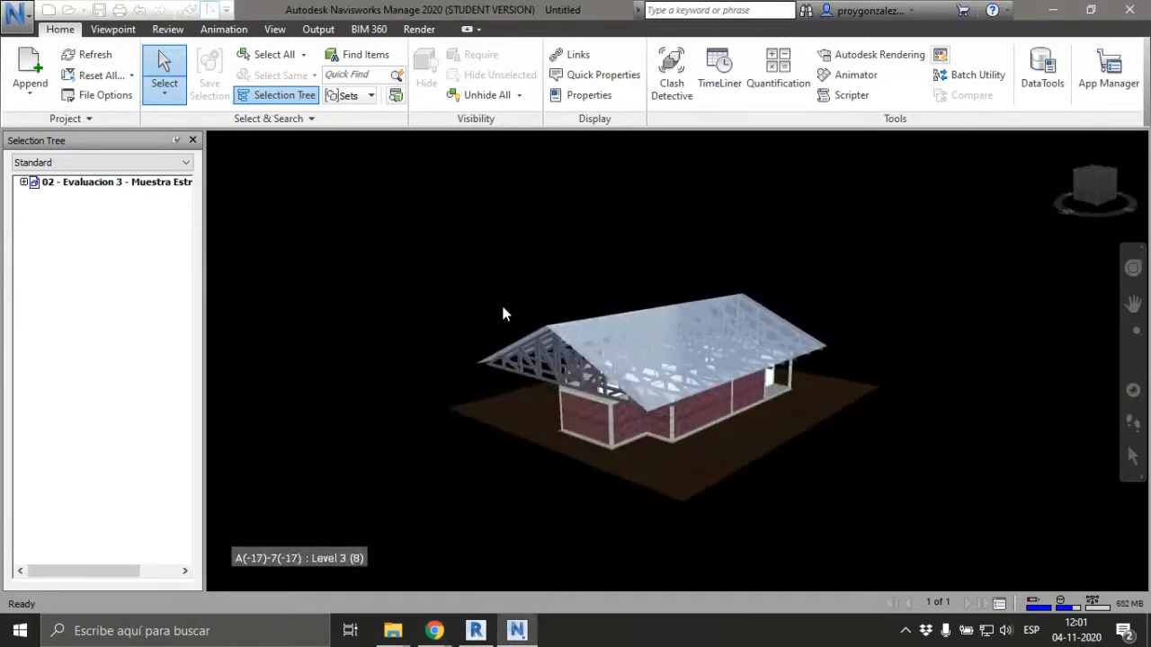
right_click(501, 307)
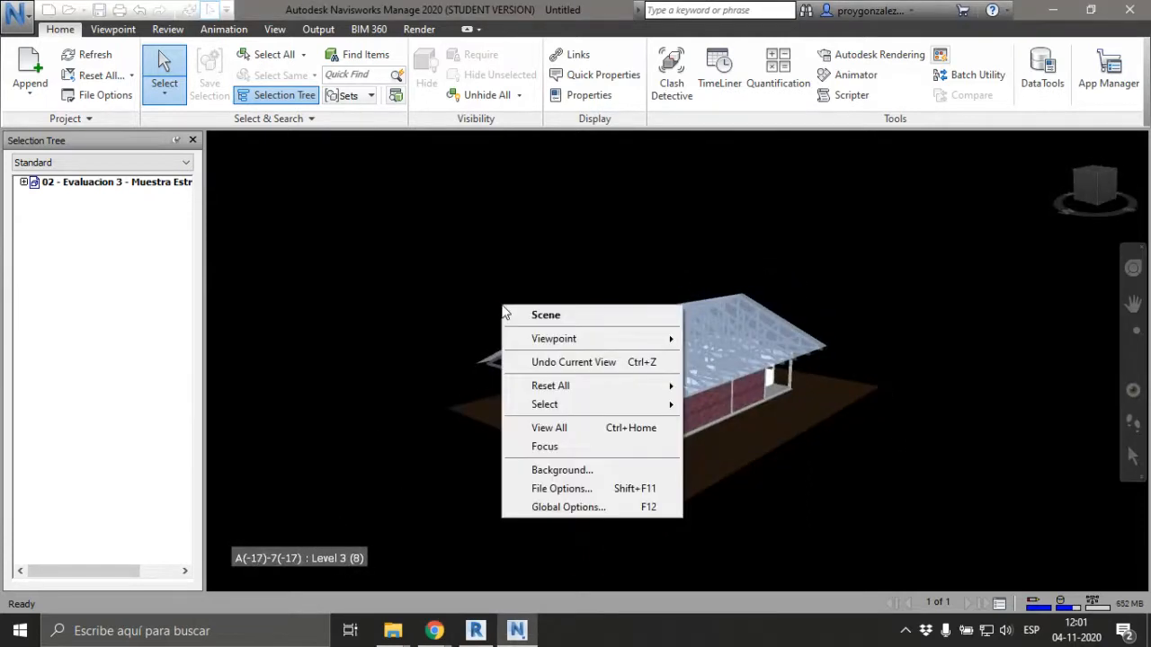
click(628, 471)
click(627, 241)
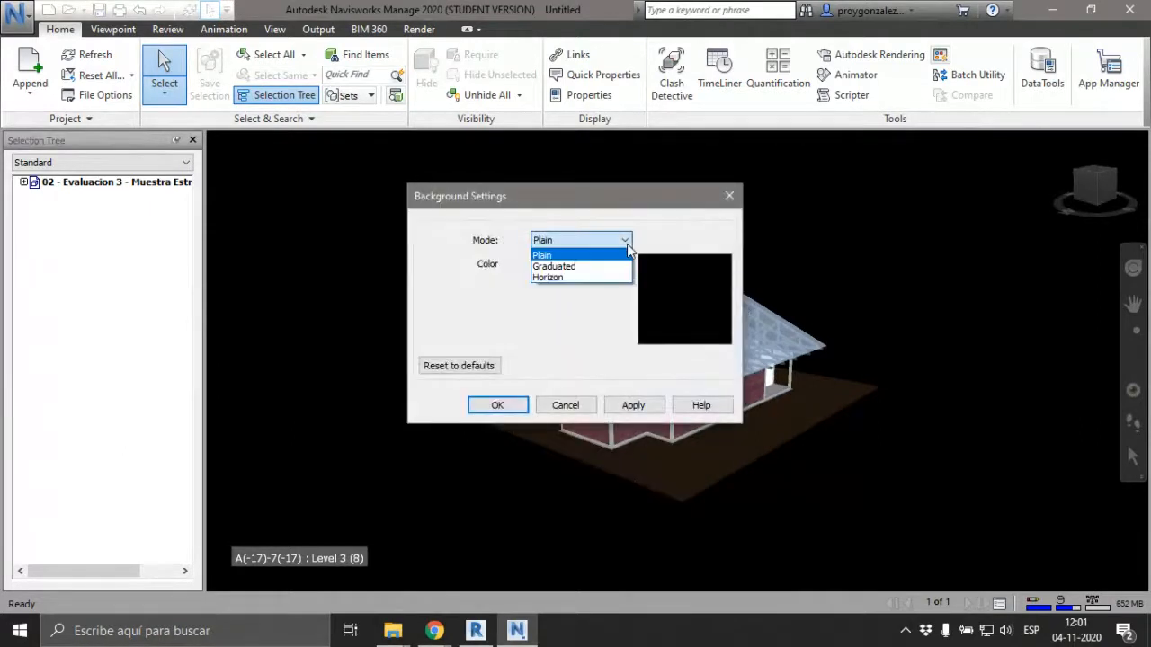
click(597, 277)
click(510, 407)
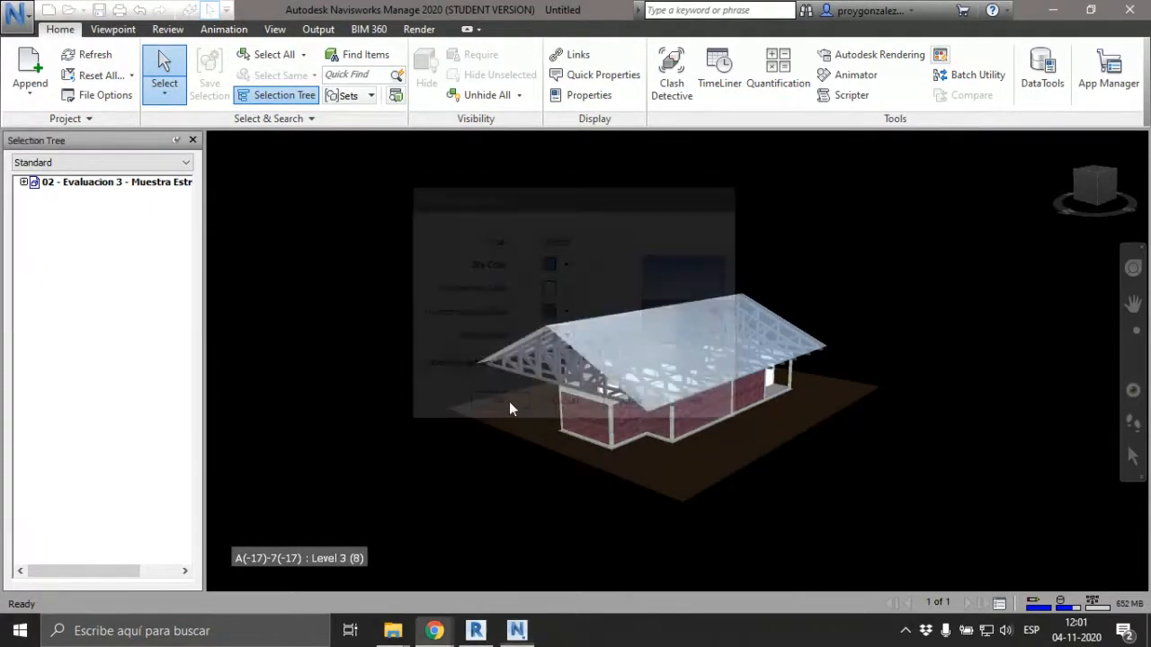
shift+middle_drag(480, 444, 746, 415)
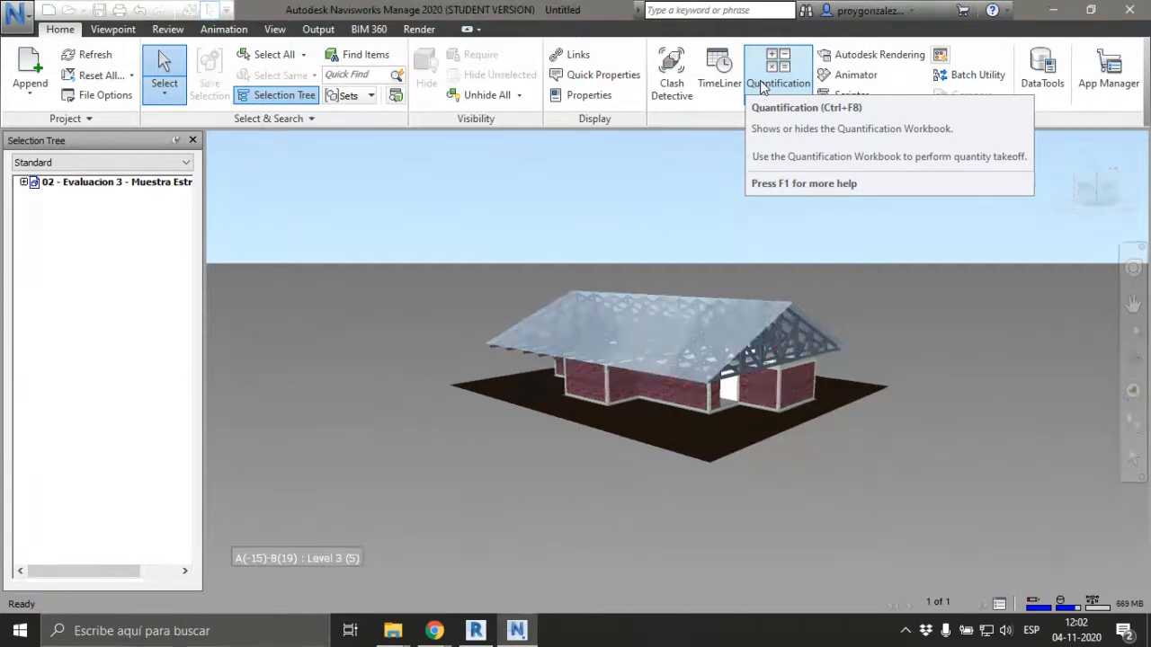
click(480, 632)
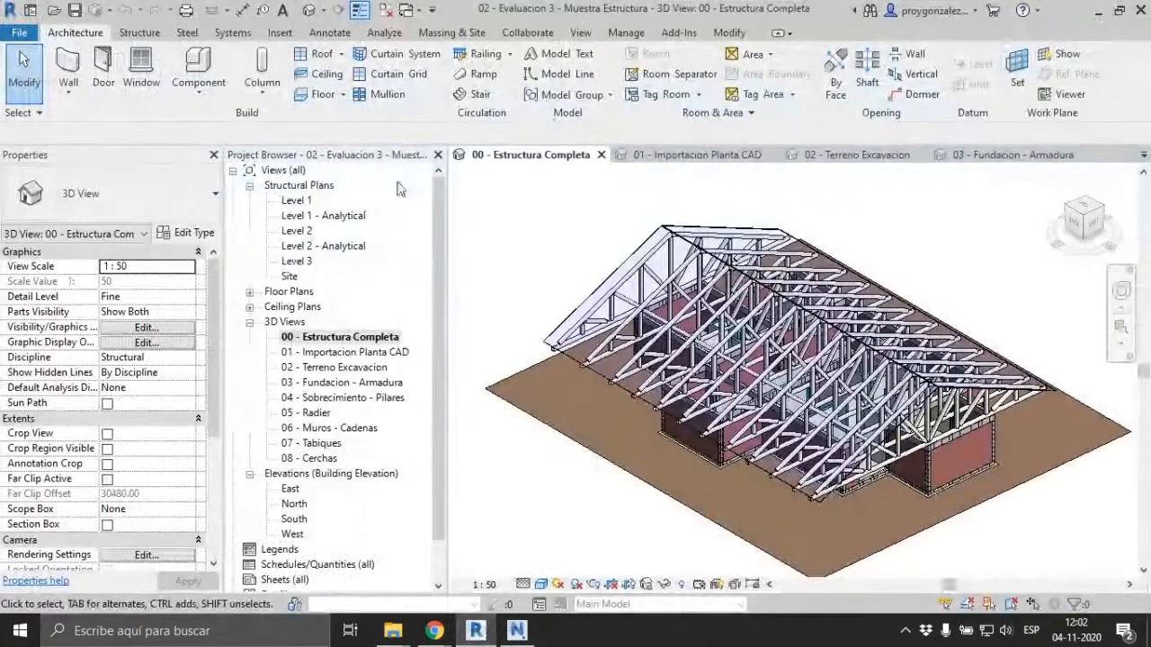
click(516, 632)
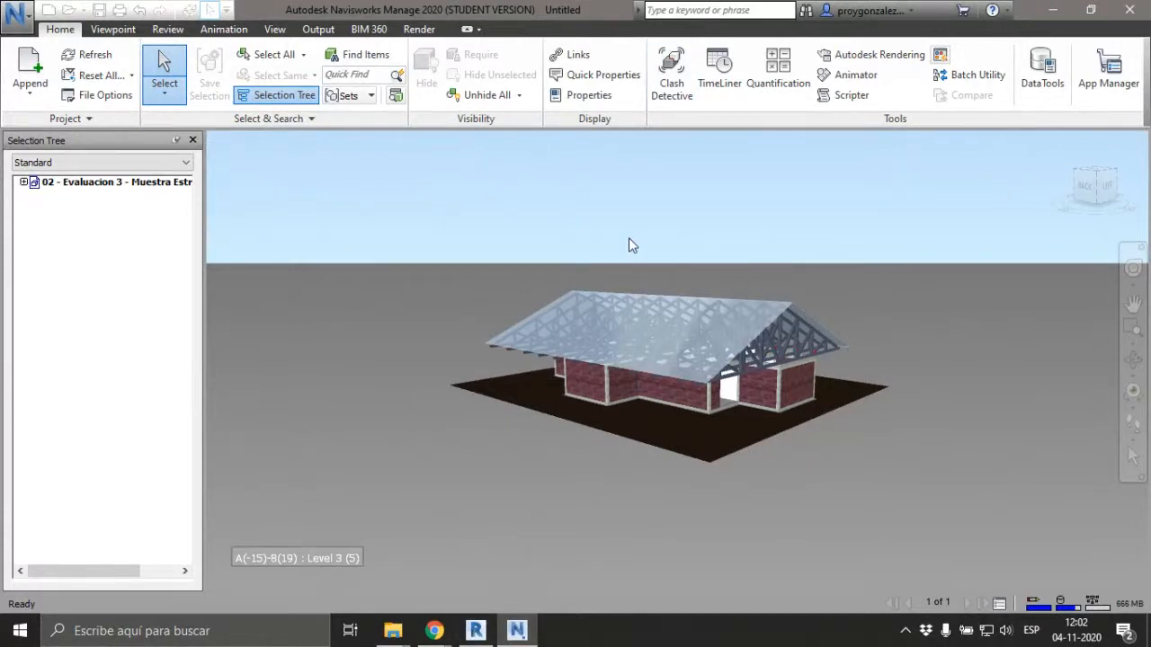
click(476, 630)
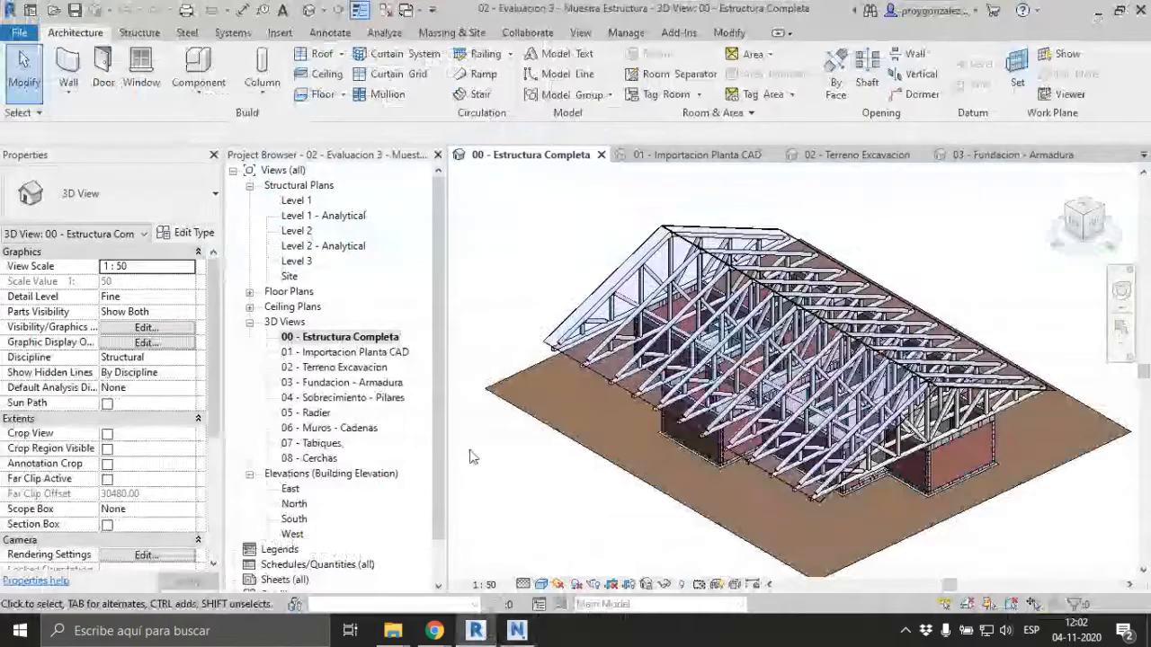
click(527, 634)
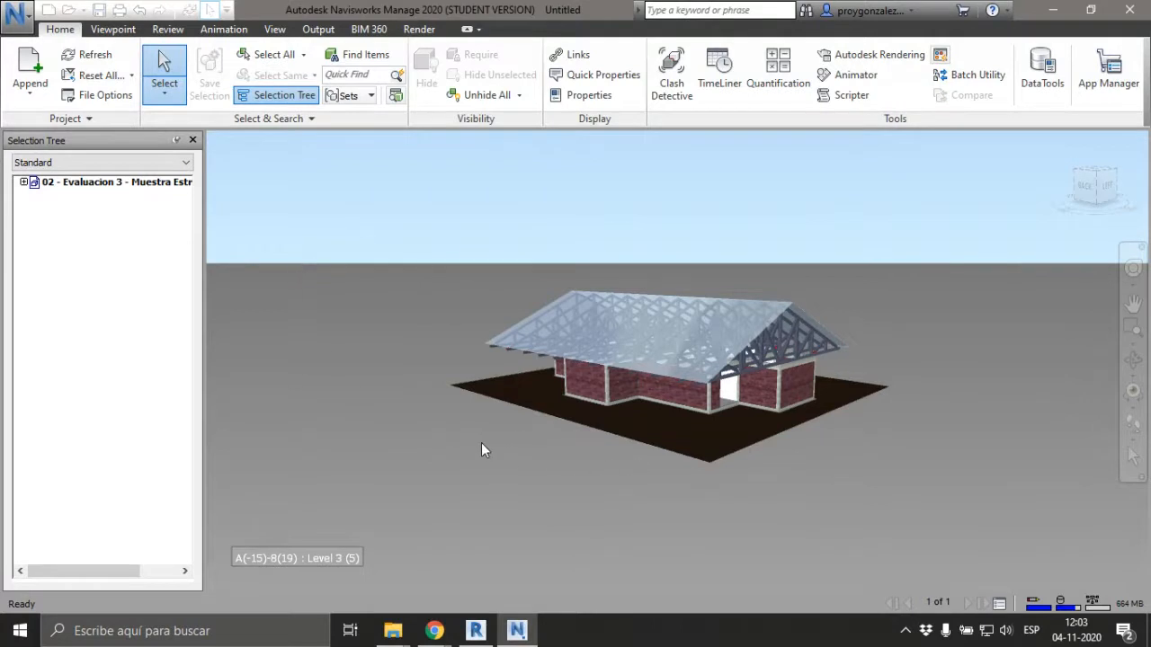
- Select both glazed system panels that form the two roof slopes and hide them
shift+middle_drag(524, 414, 781, 479)
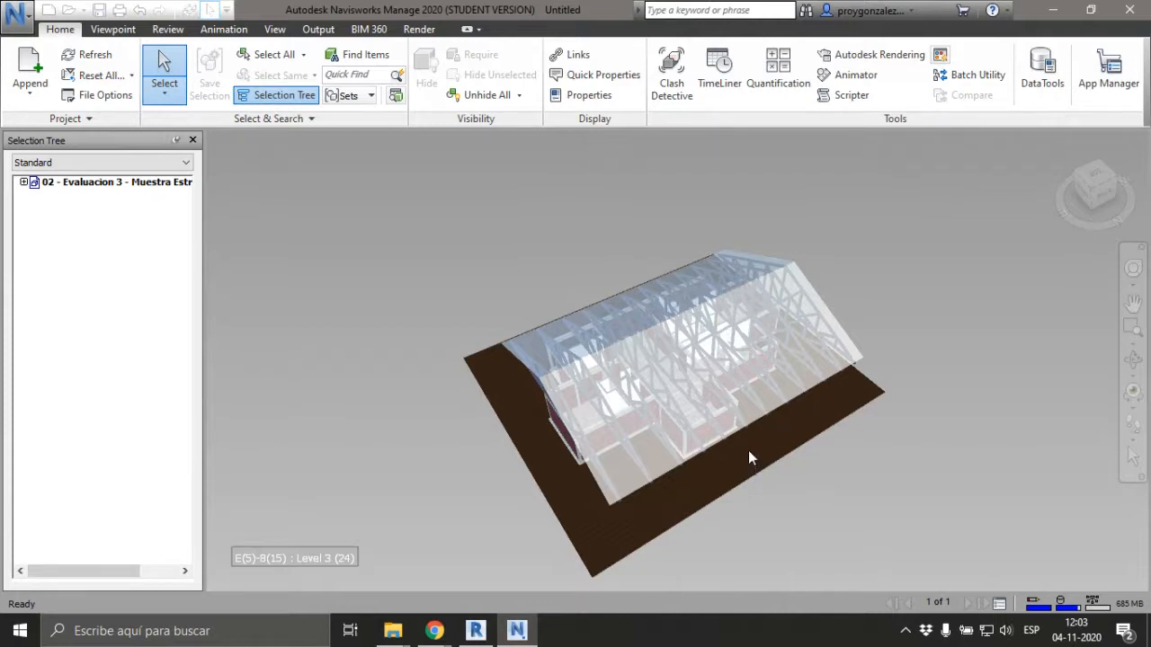
shift+middle_drag(827, 434, 538, 392)
click(649, 410)
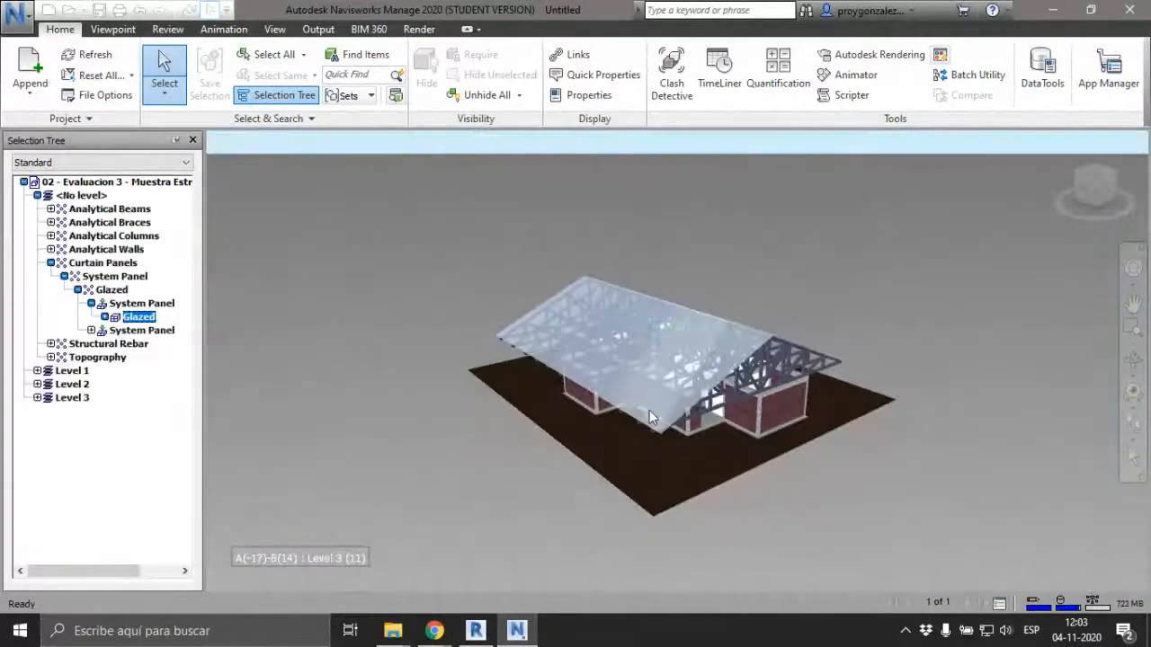
shift+middle_drag(862, 412, 789, 419)
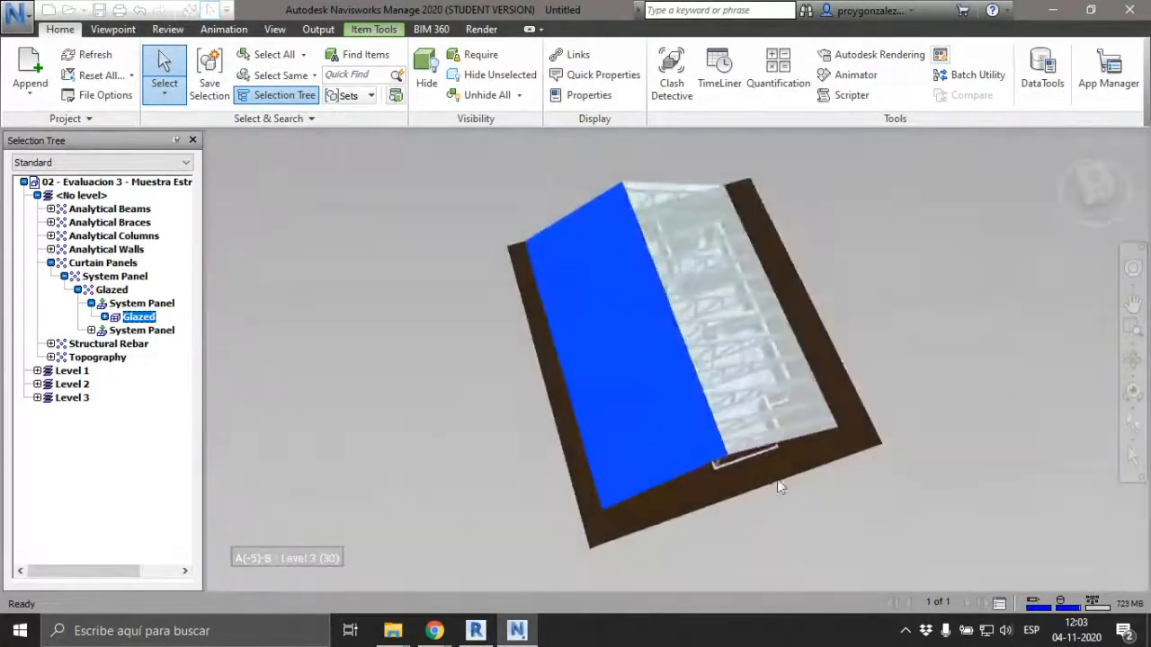
ctrl+click(793, 423)
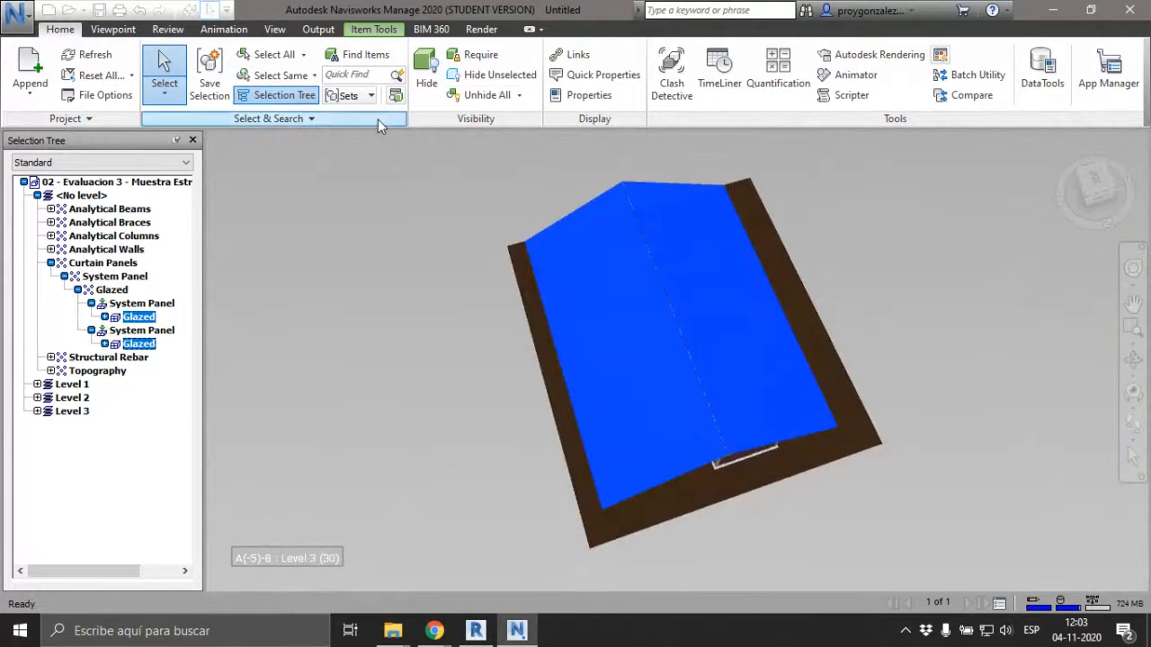
click(426, 76)
- Hide the whole Structural Framing category of Level 3, using one of its truss members to locate it, and clear the selection
shift+middle_drag(693, 251, 732, 282)
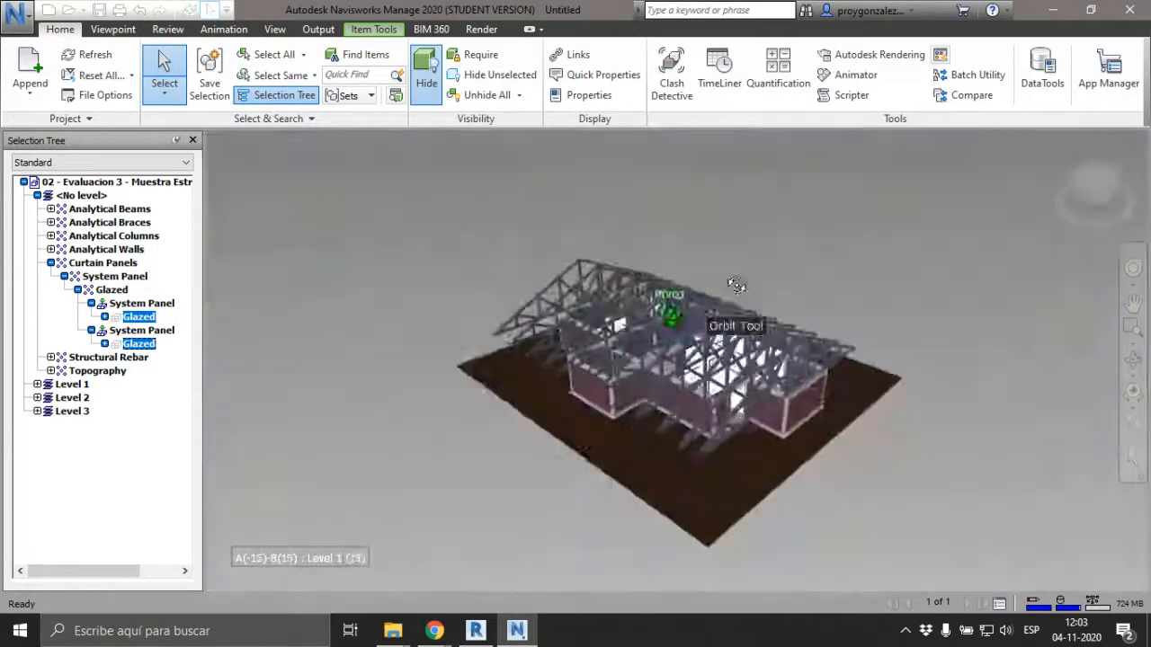
scroll(740, 486, up, 2)
click(705, 458)
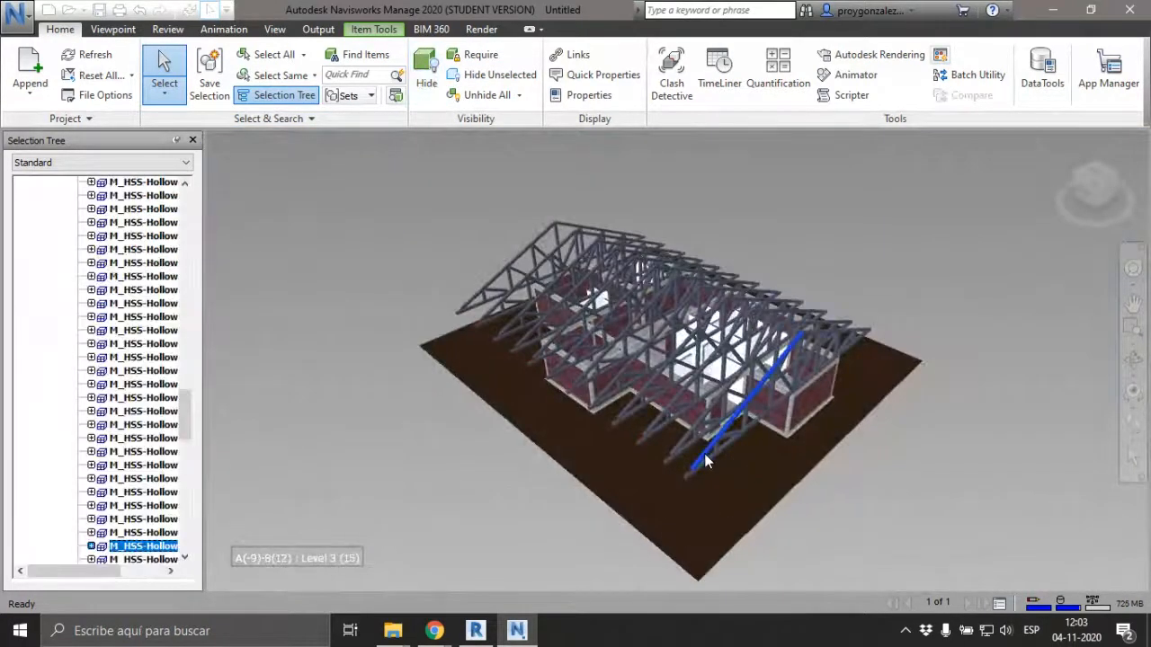
scroll(93, 286, up, 15)
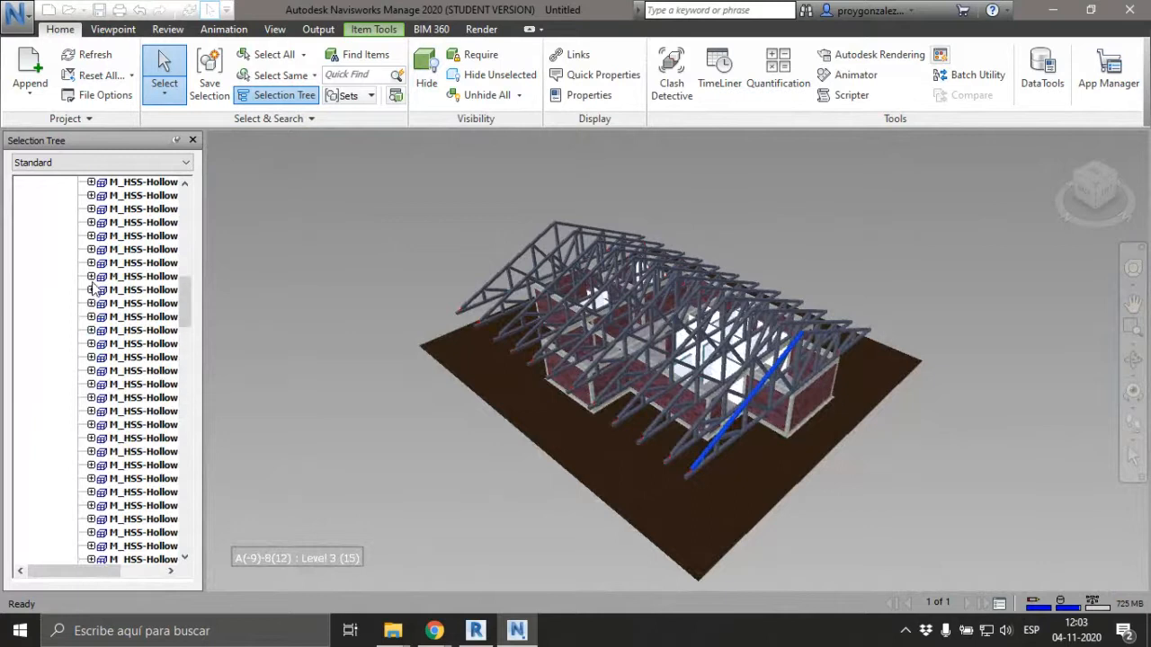
scroll(93, 286, up, 3)
click(94, 251)
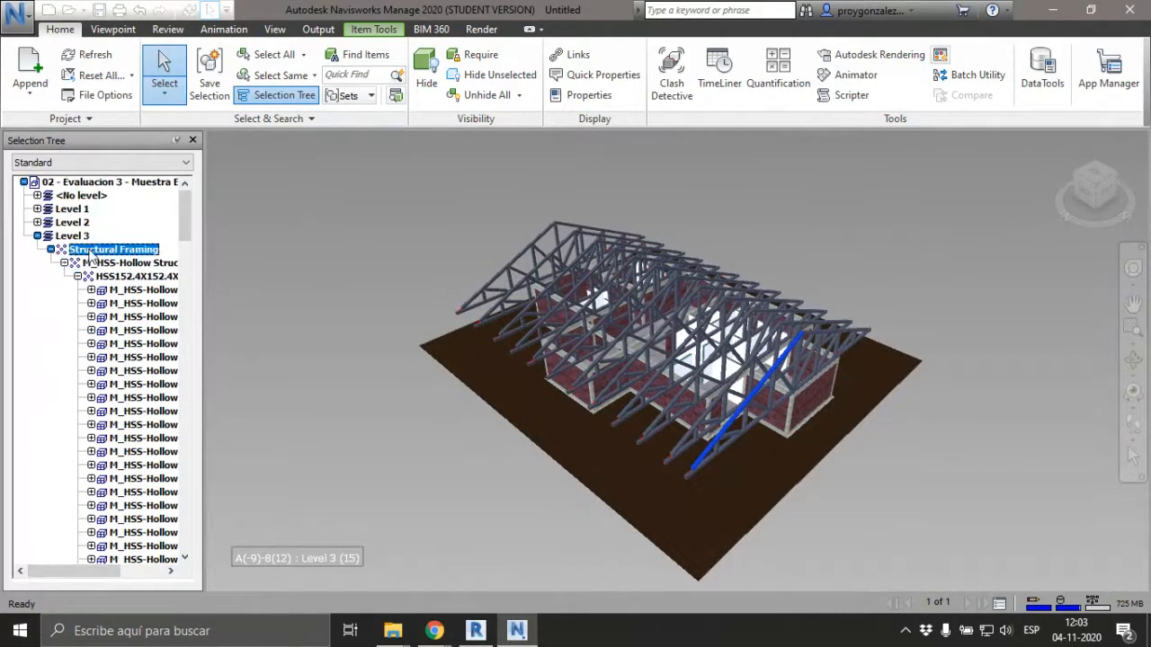
right_click(90, 258)
click(104, 258)
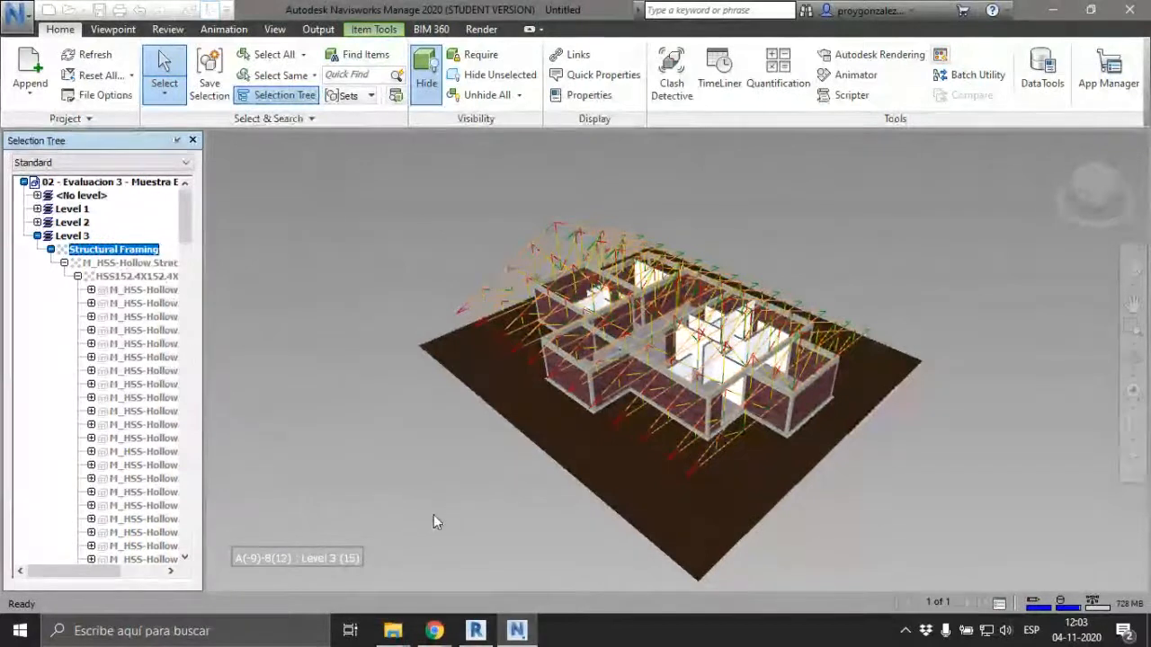
click(470, 298)
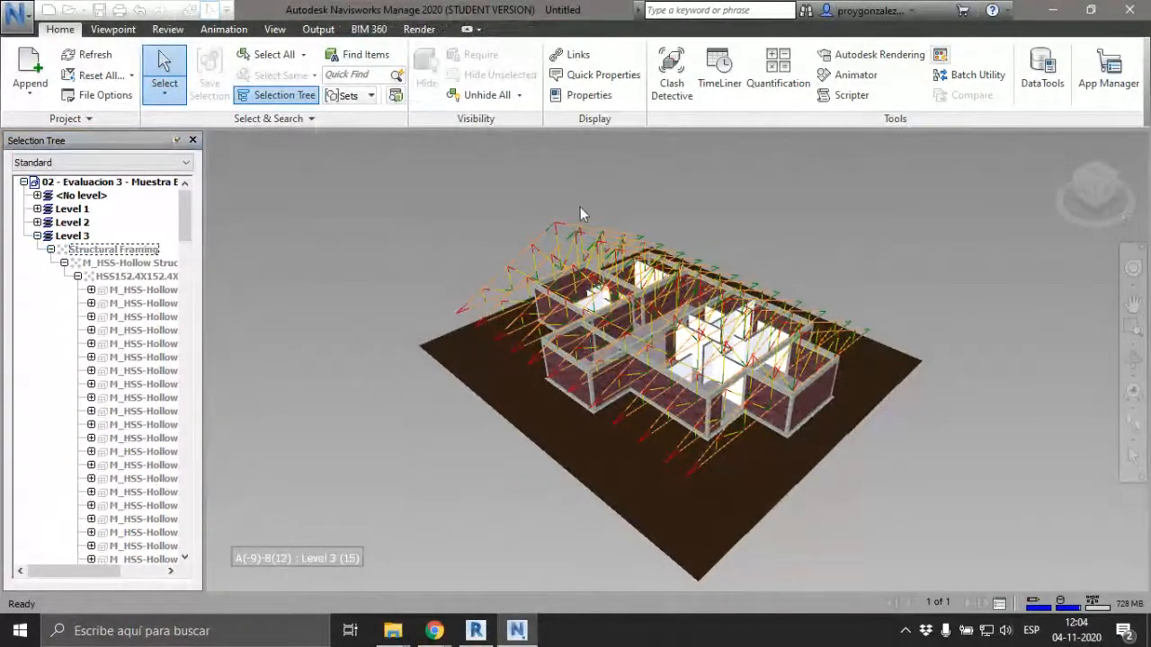
- Collapse Level 3 in the selection tree and examine the analytical lines above the walls from several sides
scroll(527, 232, up, 5)
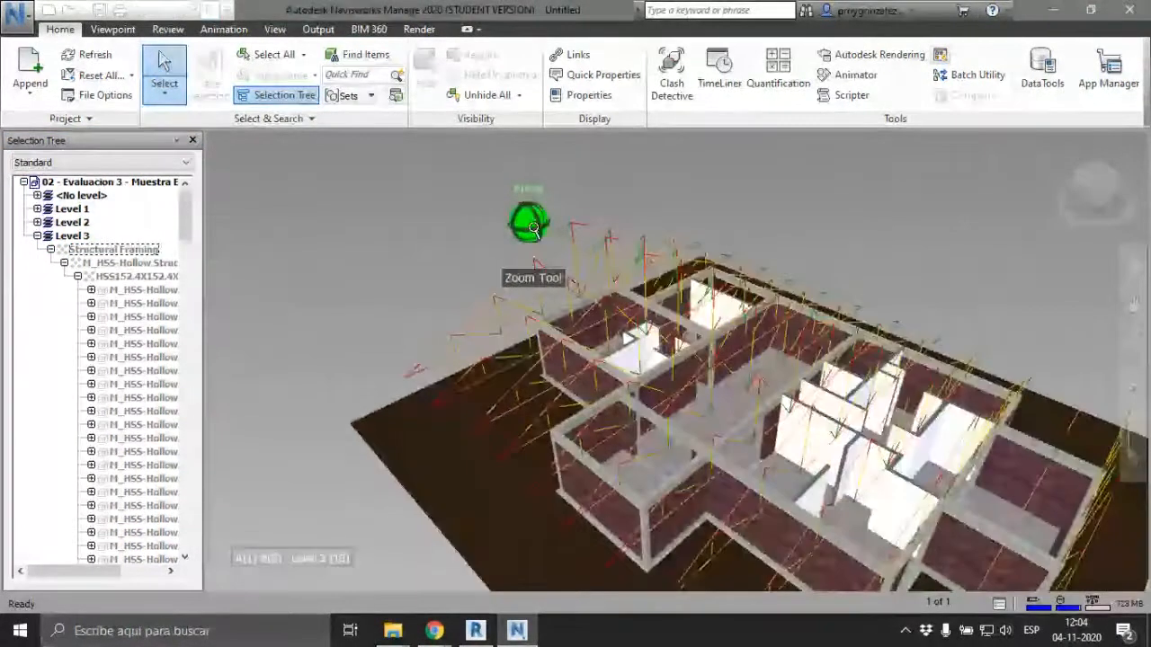
click(38, 236)
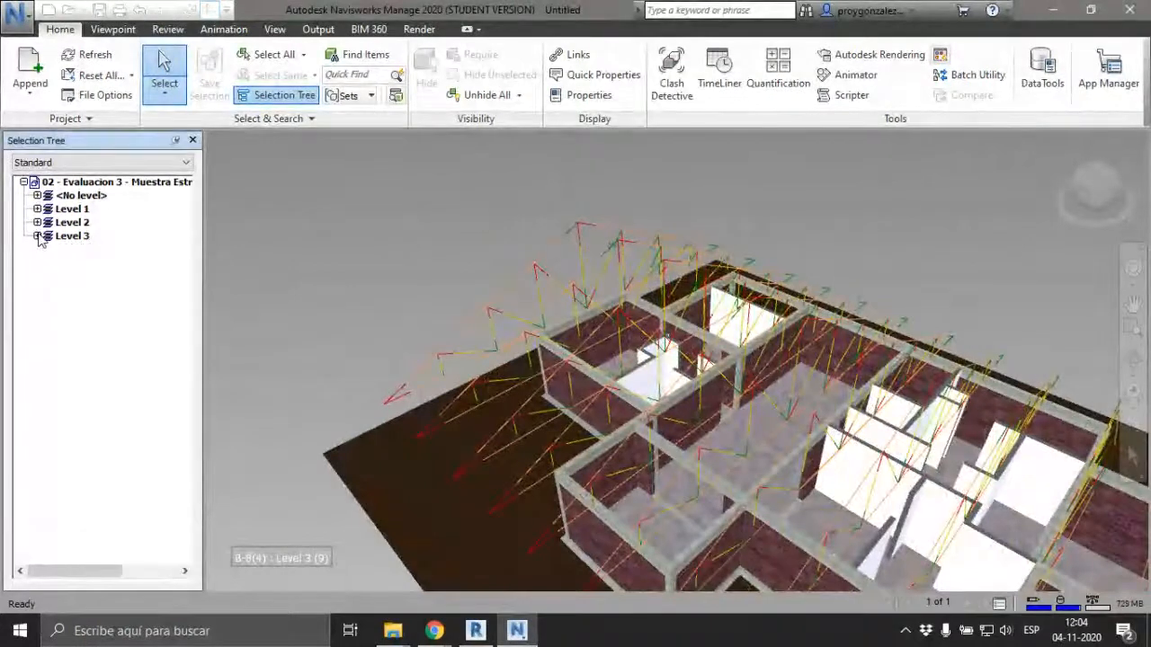
click(71, 235)
key(Escape)
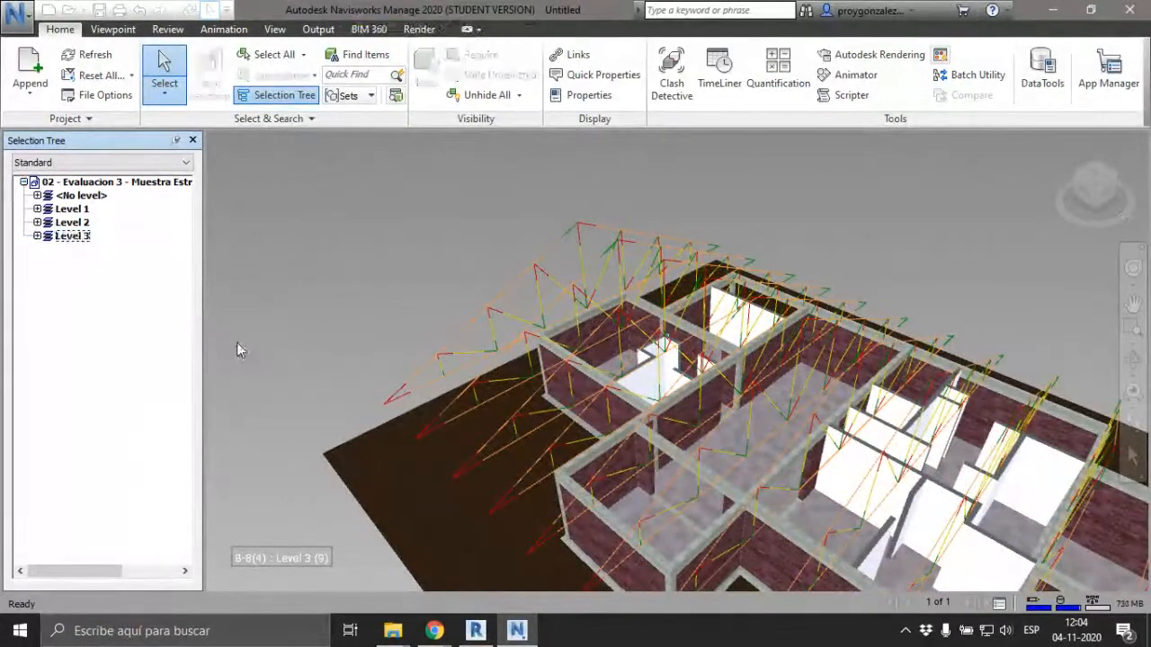
scroll(287, 450, down, 5)
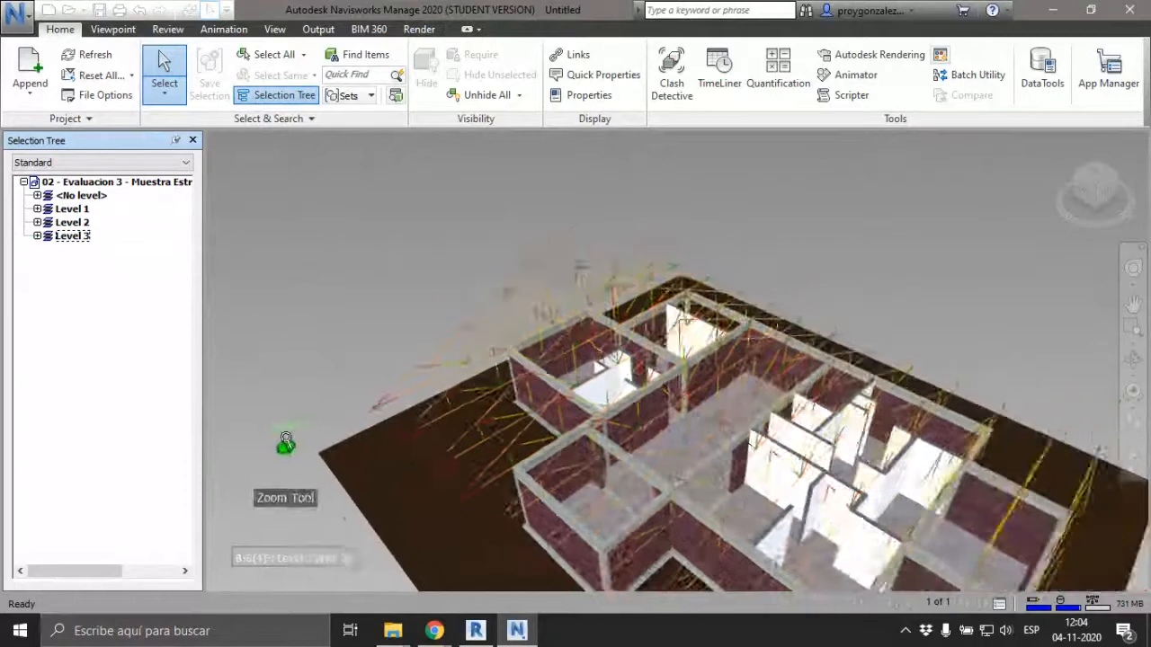
middle_drag(301, 412, 342, 271)
shift+middle_drag(725, 447, 662, 361)
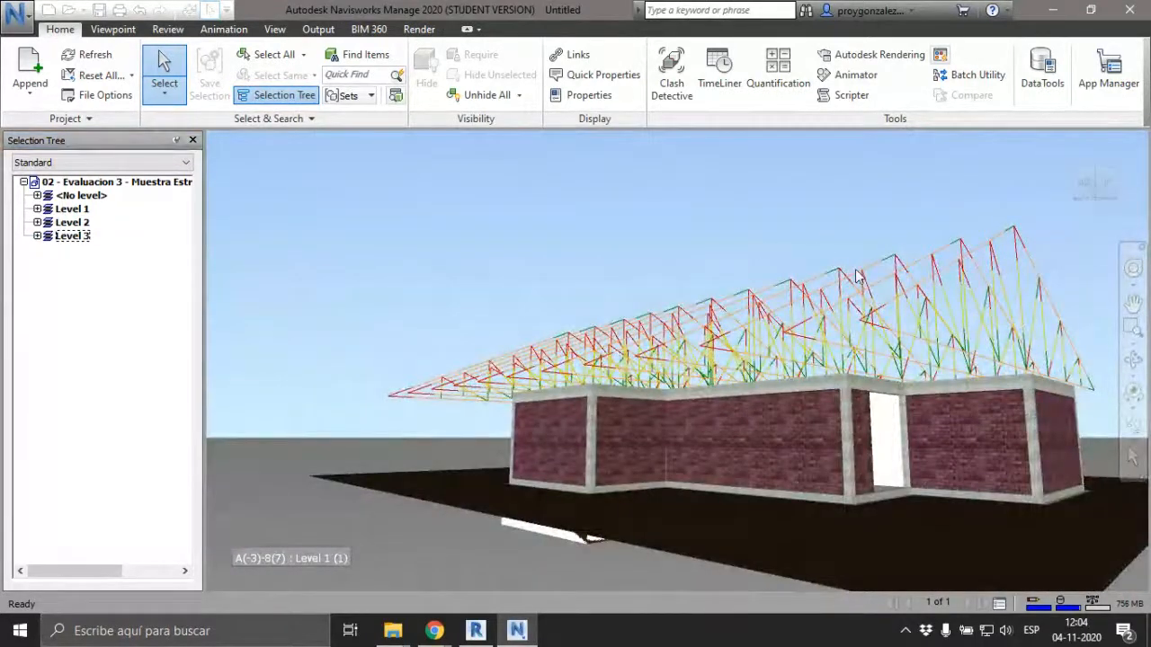
click(23, 181)
click(24, 181)
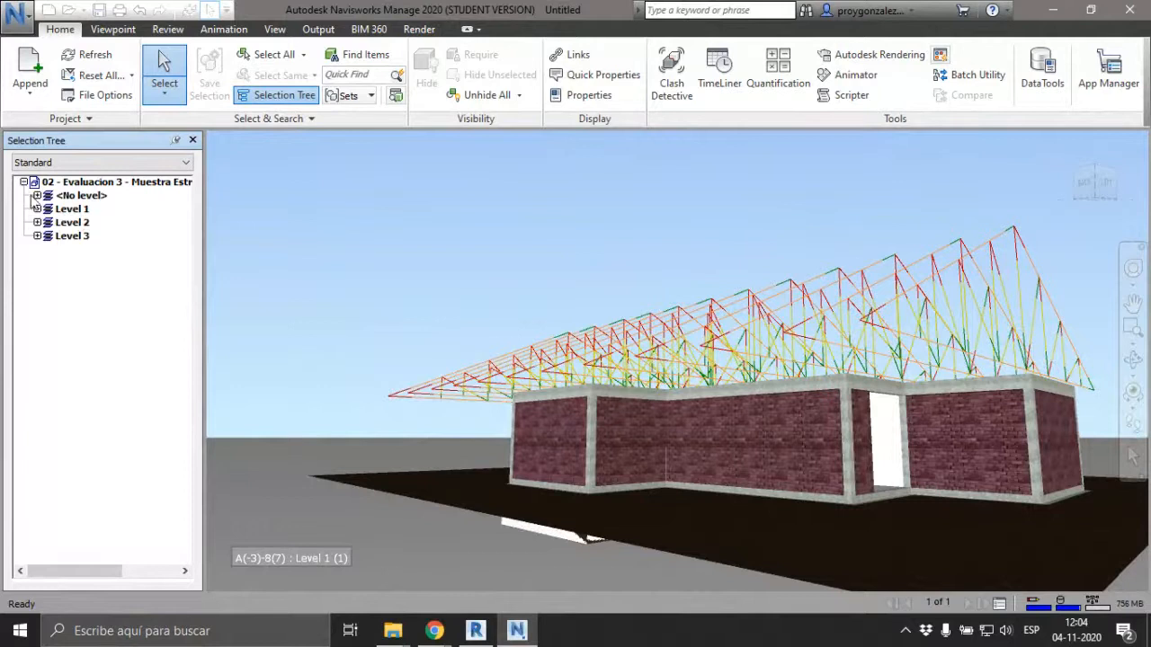
- Expand the <No level> branch of the model and hide its Analytical Beams
click(37, 195)
click(50, 208)
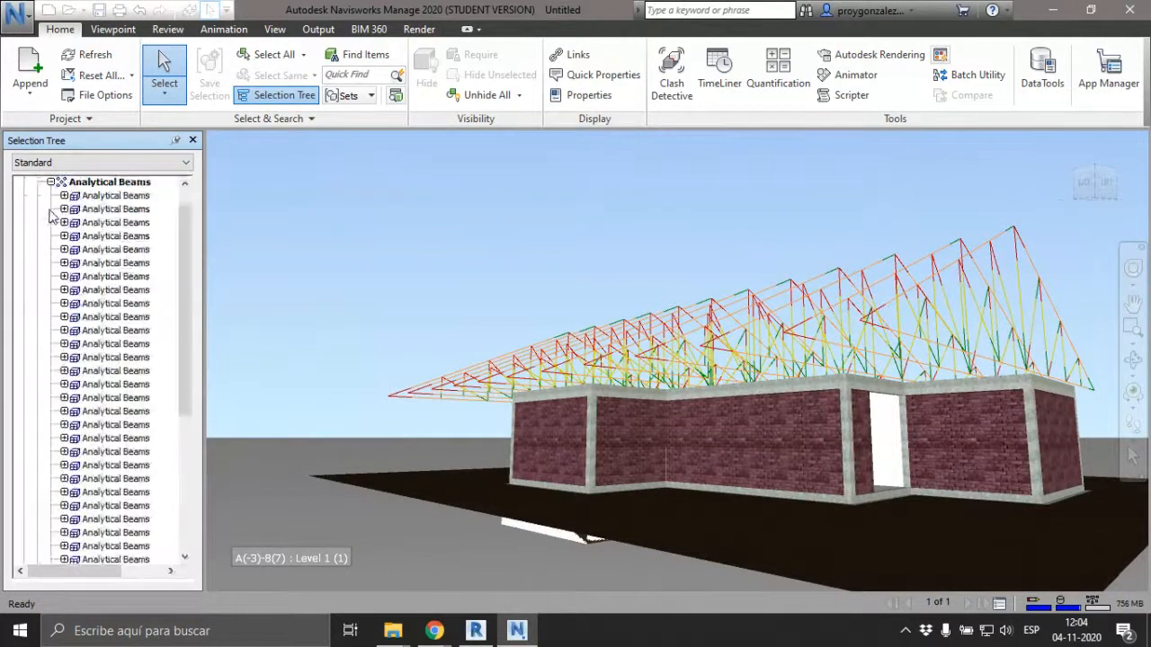
click(50, 182)
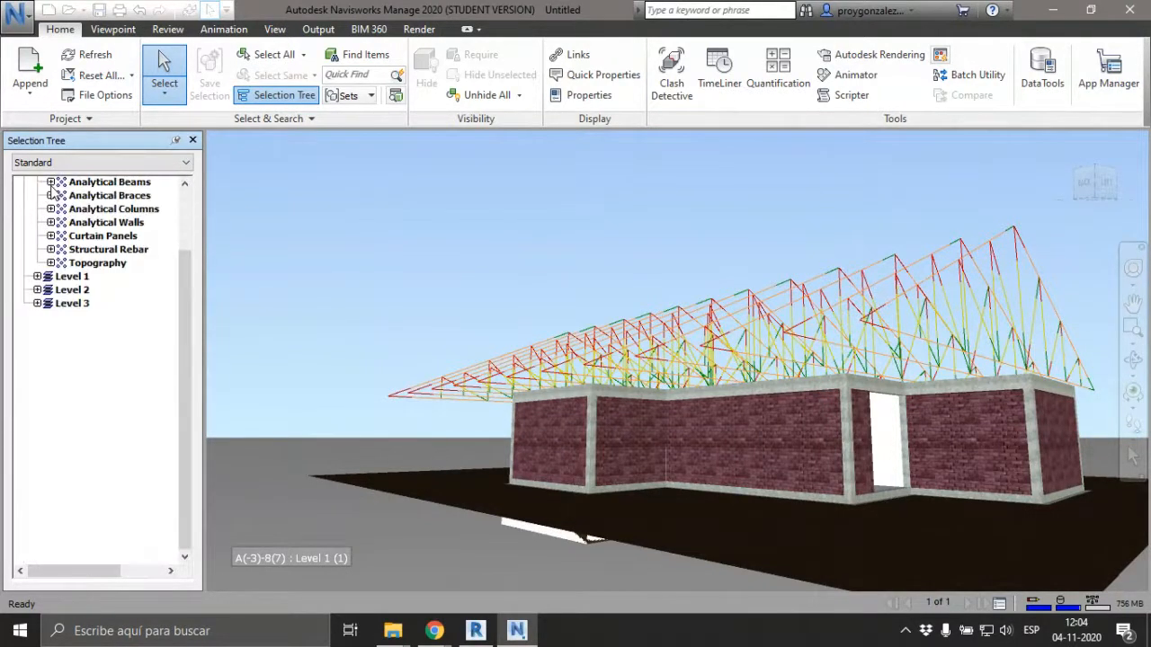
scroll(106, 211, up, 1)
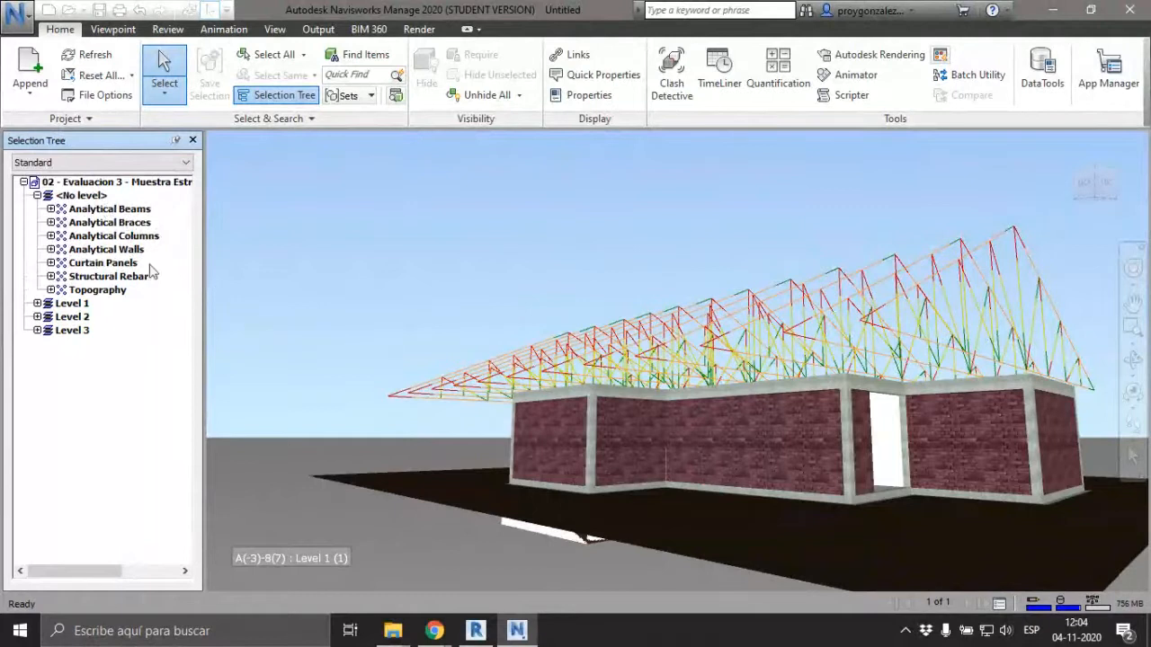
click(118, 210)
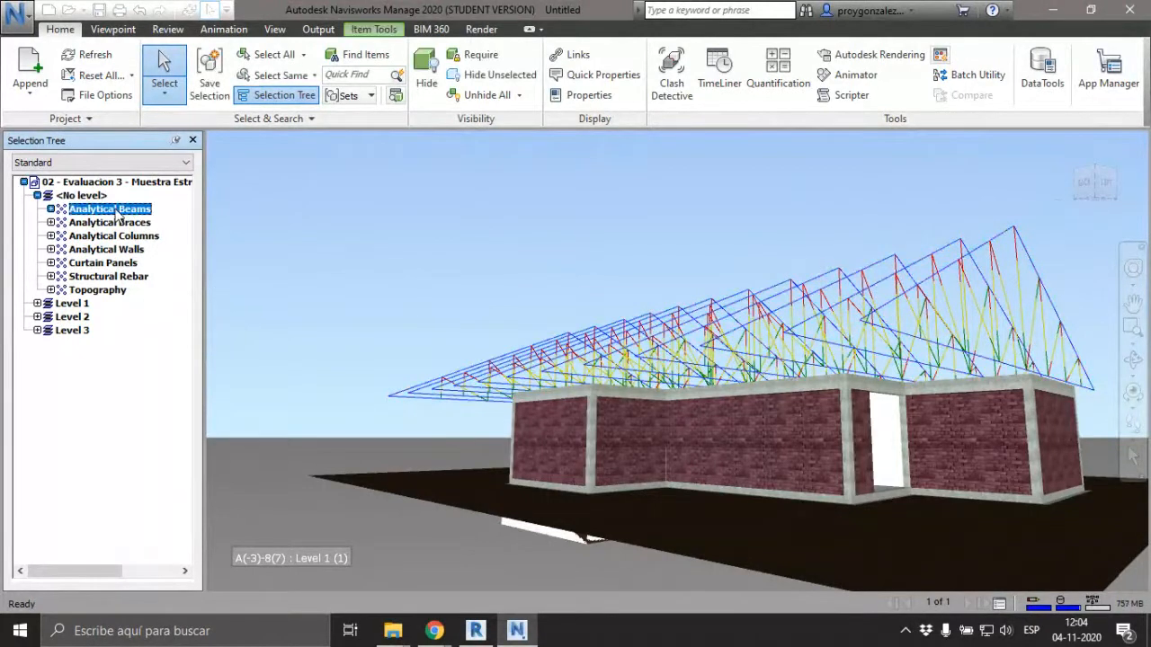
right_click(115, 212)
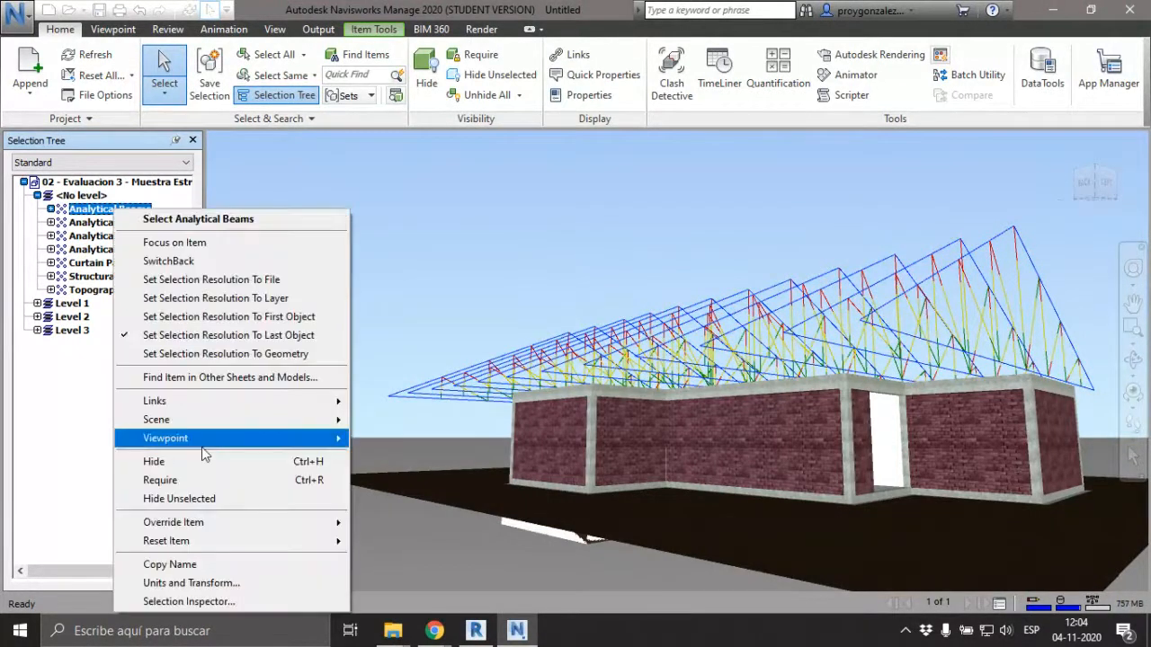
click(225, 459)
- Hide the Analytical Braces under <No level> and view the walls and partitions from above
click(118, 224)
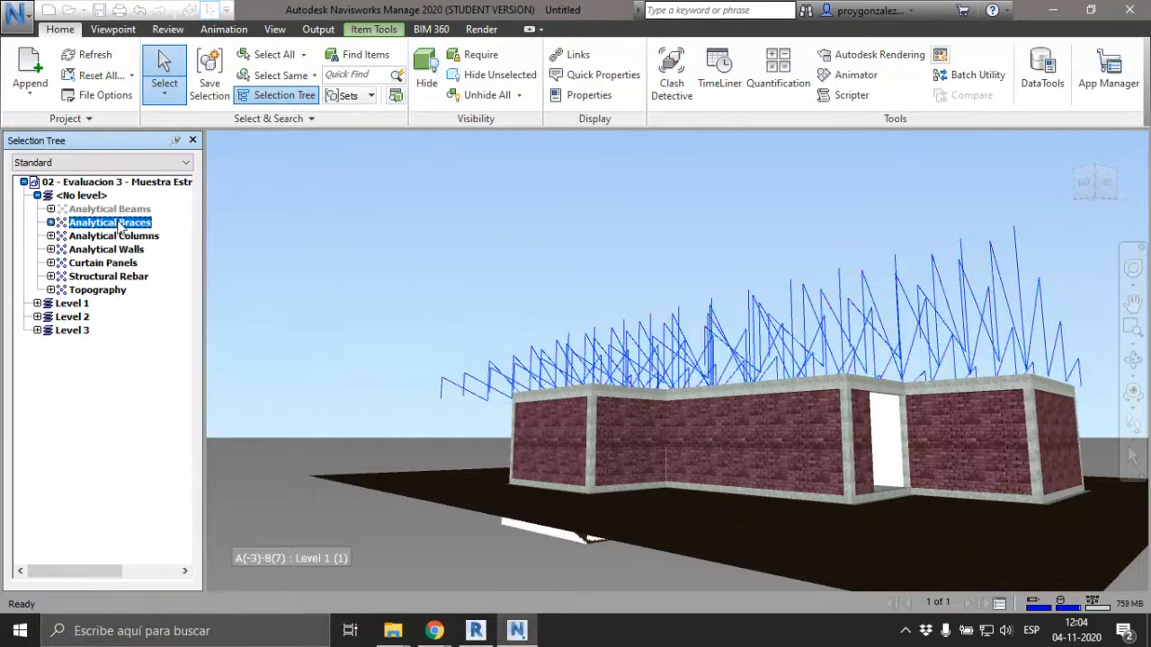
right_click(117, 225)
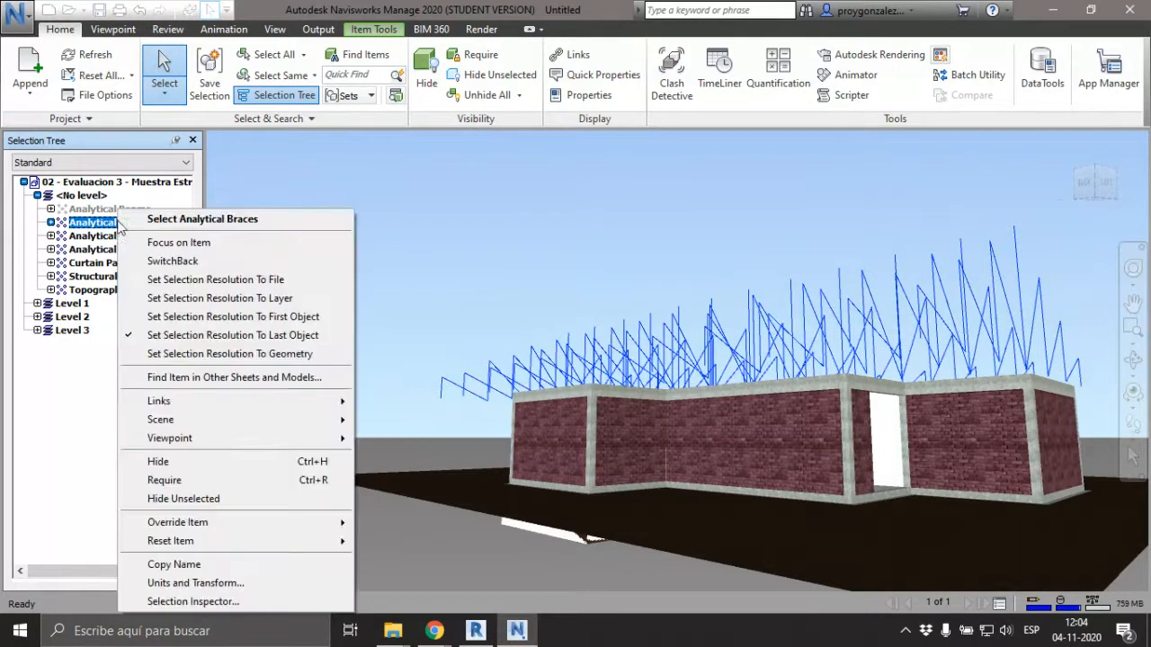
click(189, 463)
shift+middle_drag(783, 411, 651, 368)
scroll(776, 441, down, 1)
scroll(553, 362, up, 1)
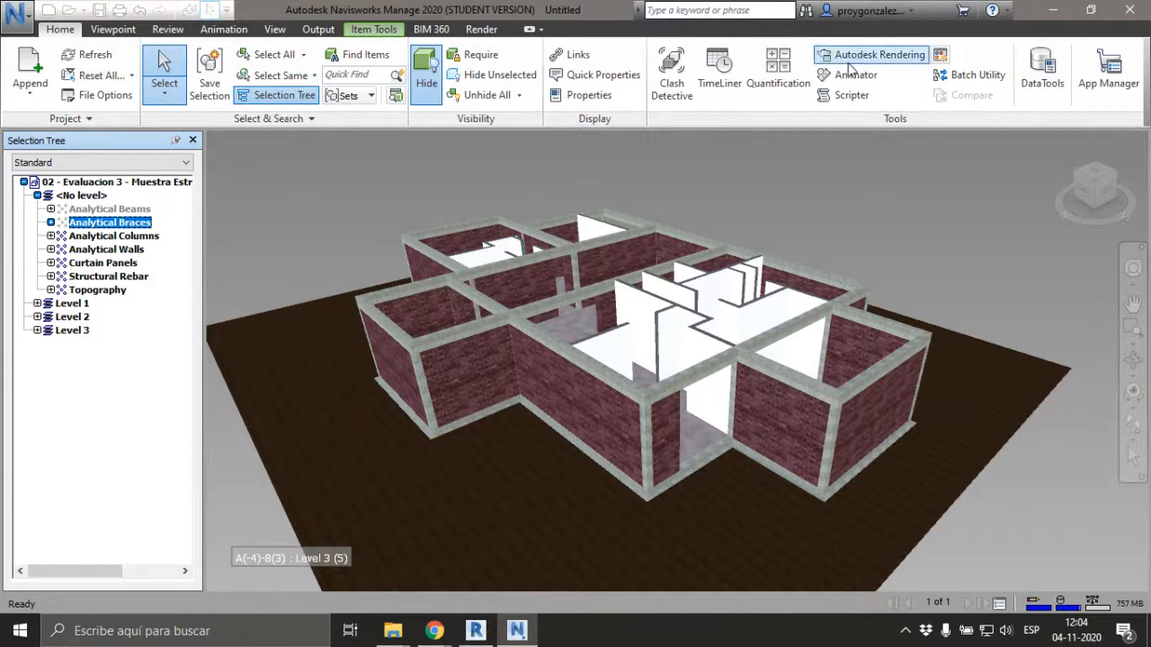
click(774, 87)
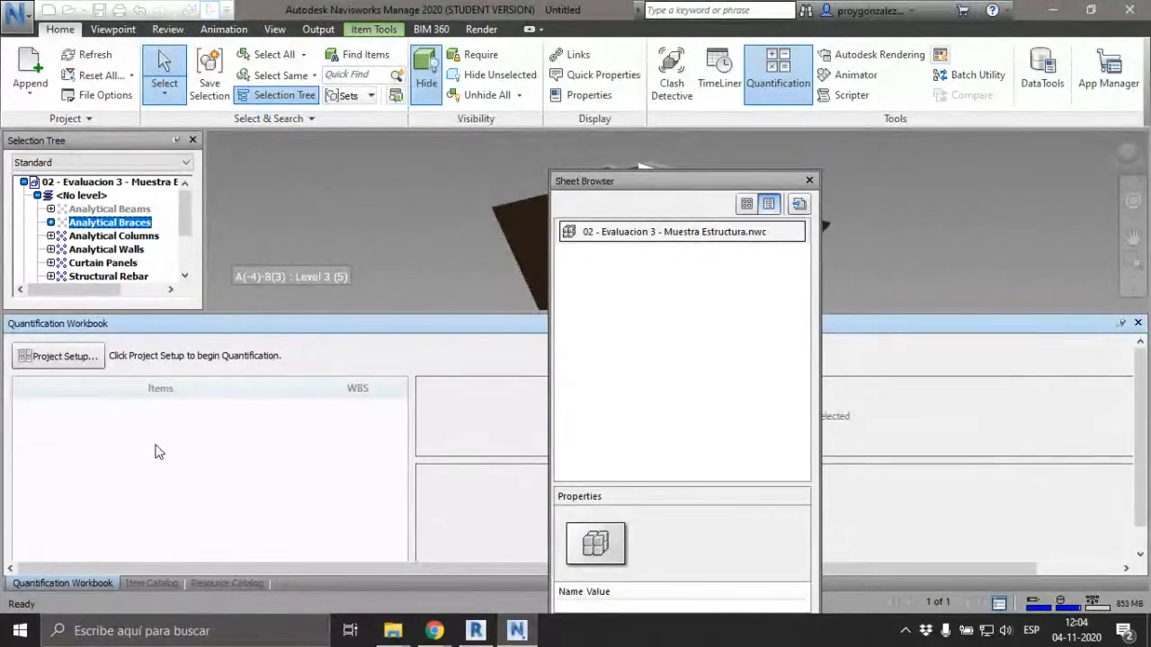
click(809, 181)
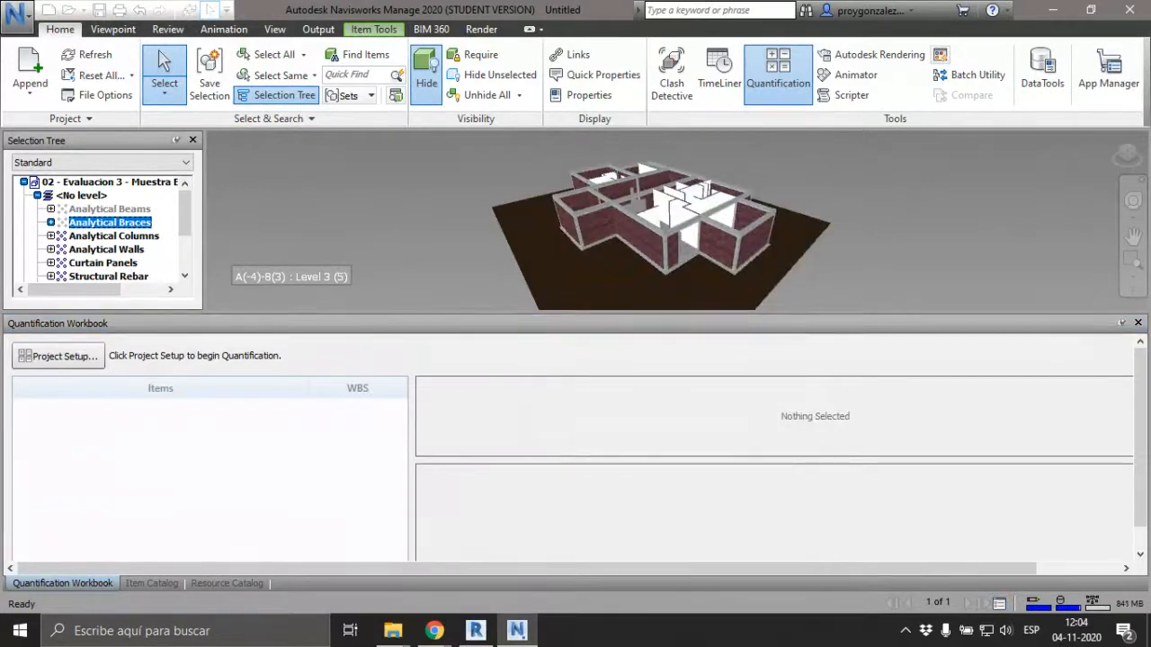
click(1137, 324)
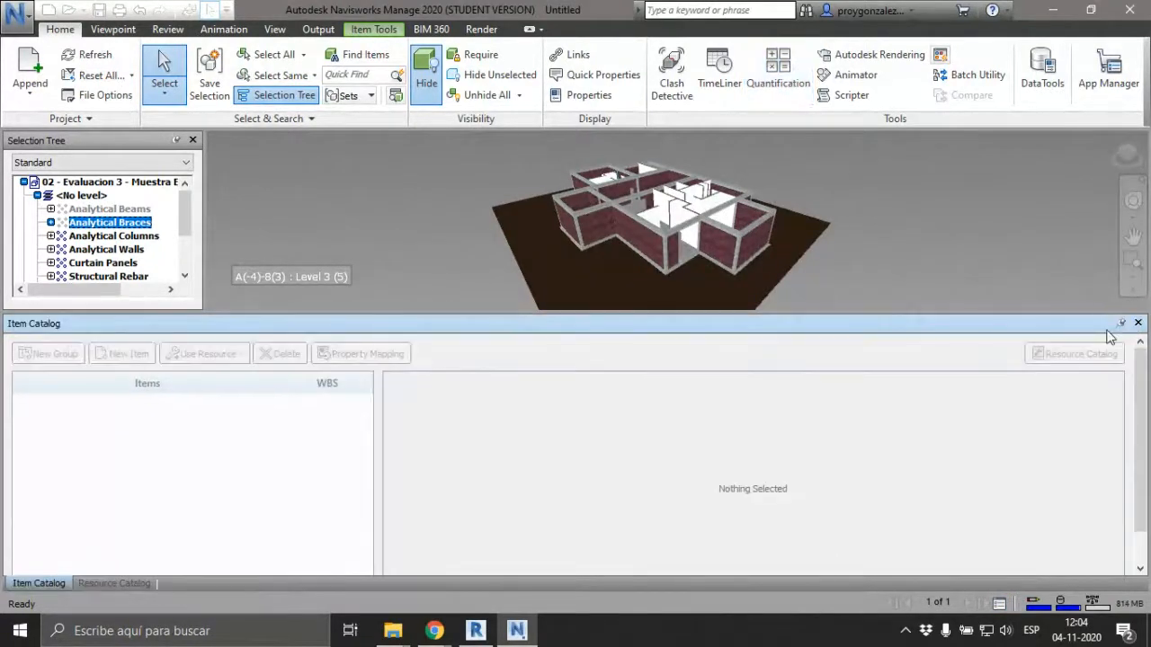
click(1137, 324)
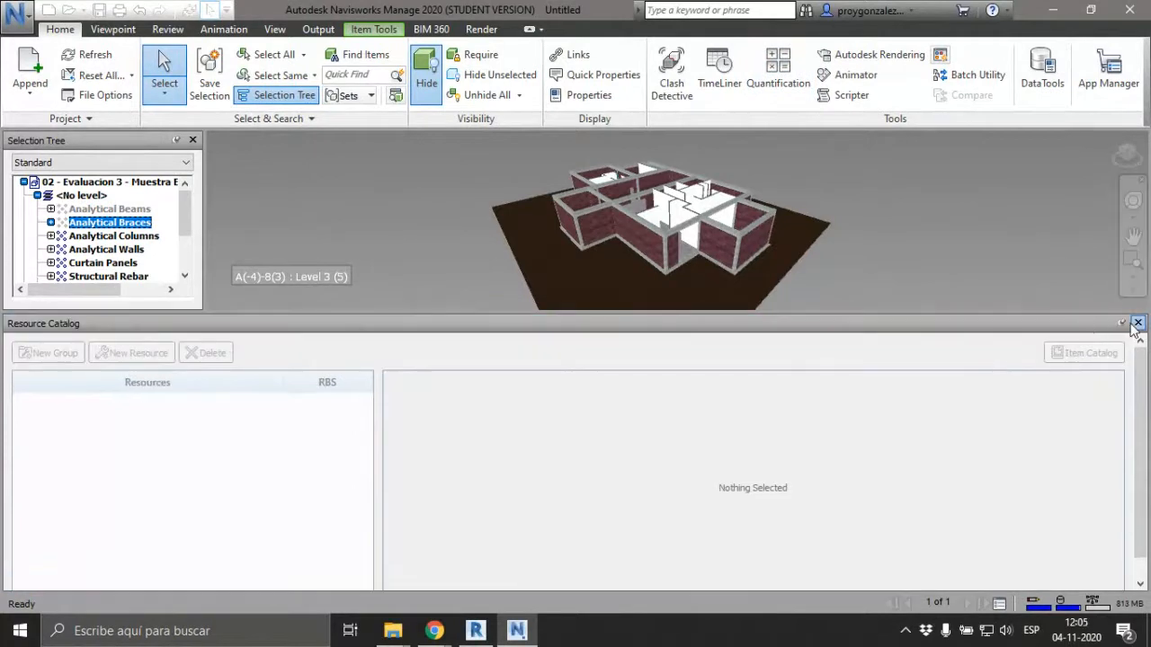
click(1137, 323)
- Show the Quantification Workbook without the Sheet Browser and reduce its height to give the model view more room
click(777, 77)
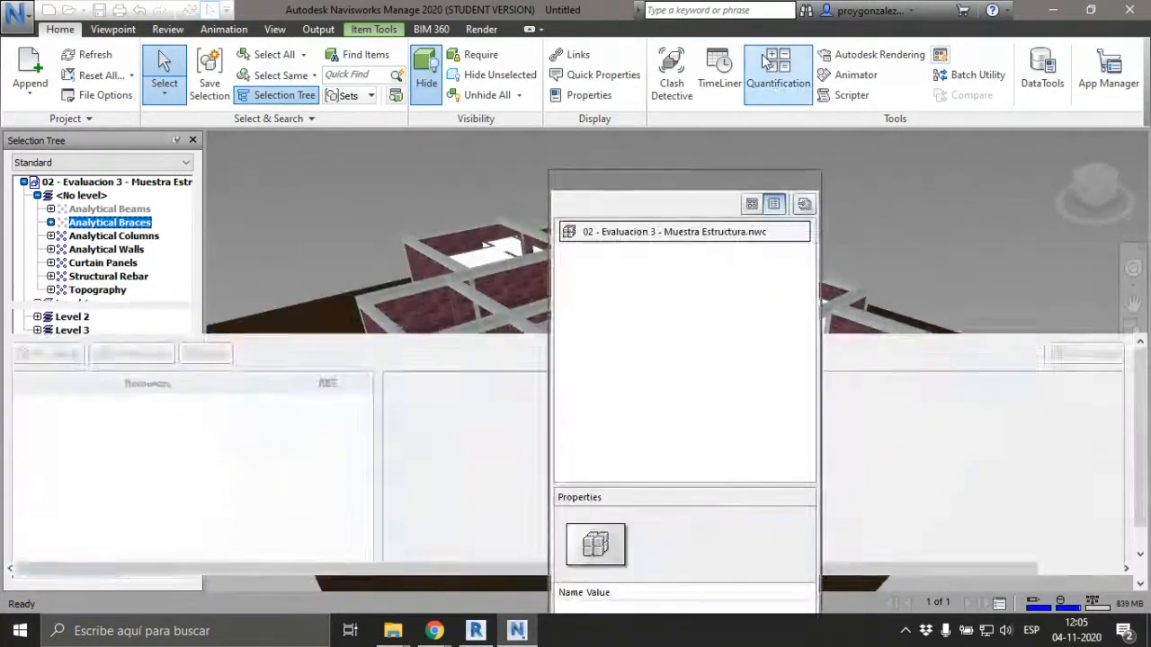
click(810, 182)
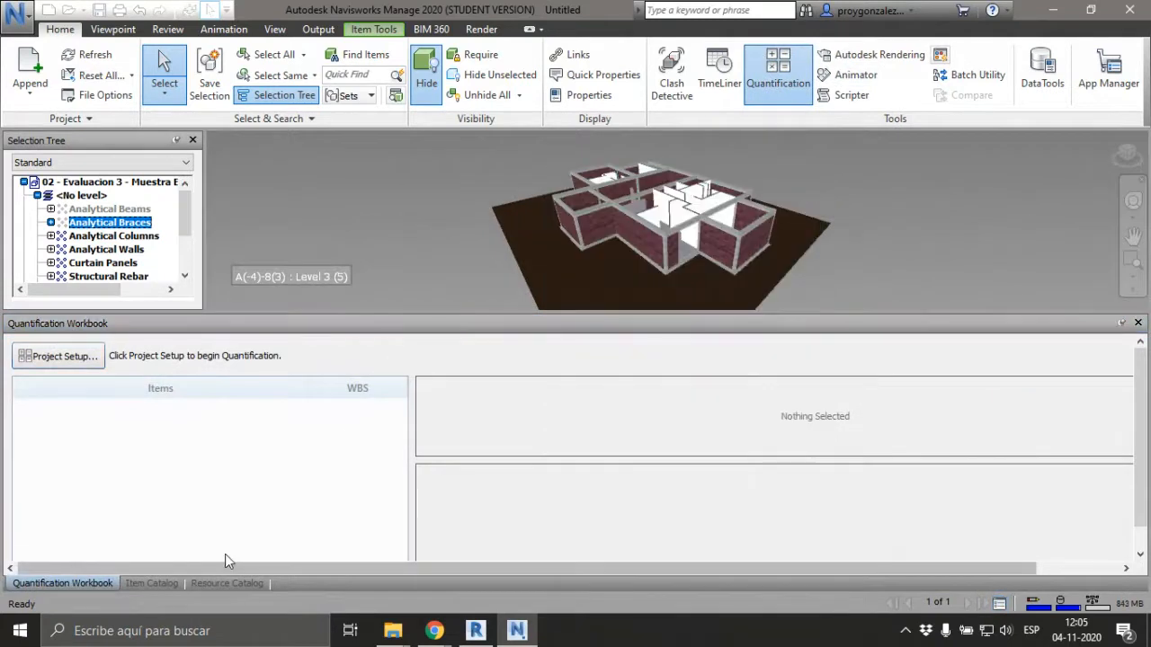
drag(442, 311, 442, 342)
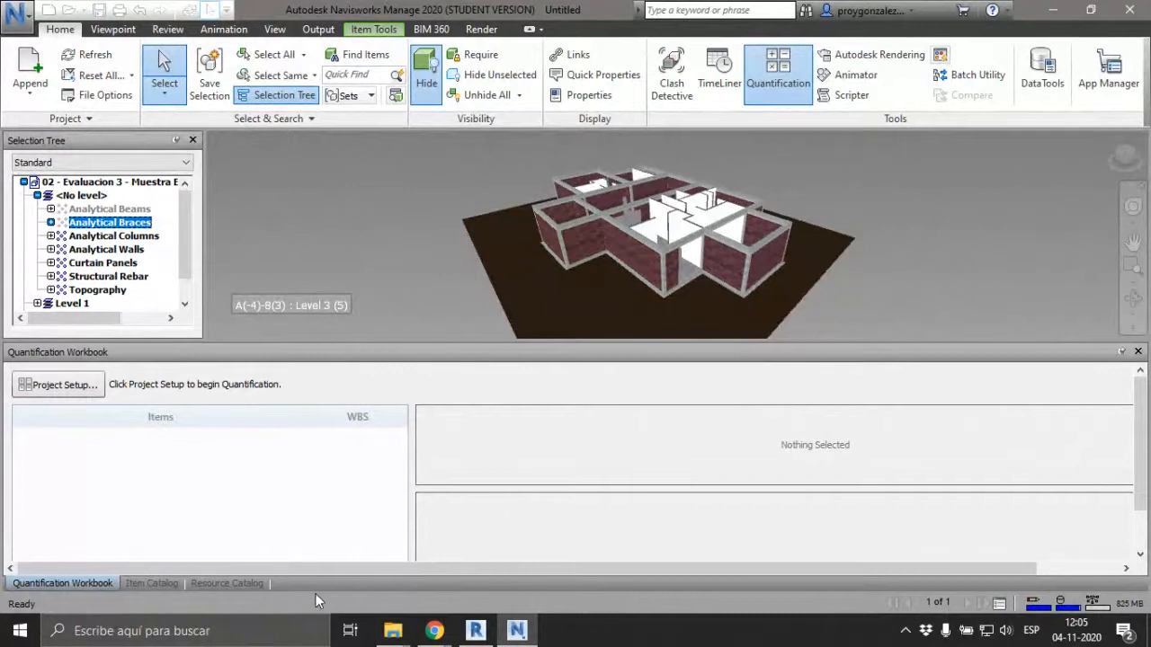
click(86, 589)
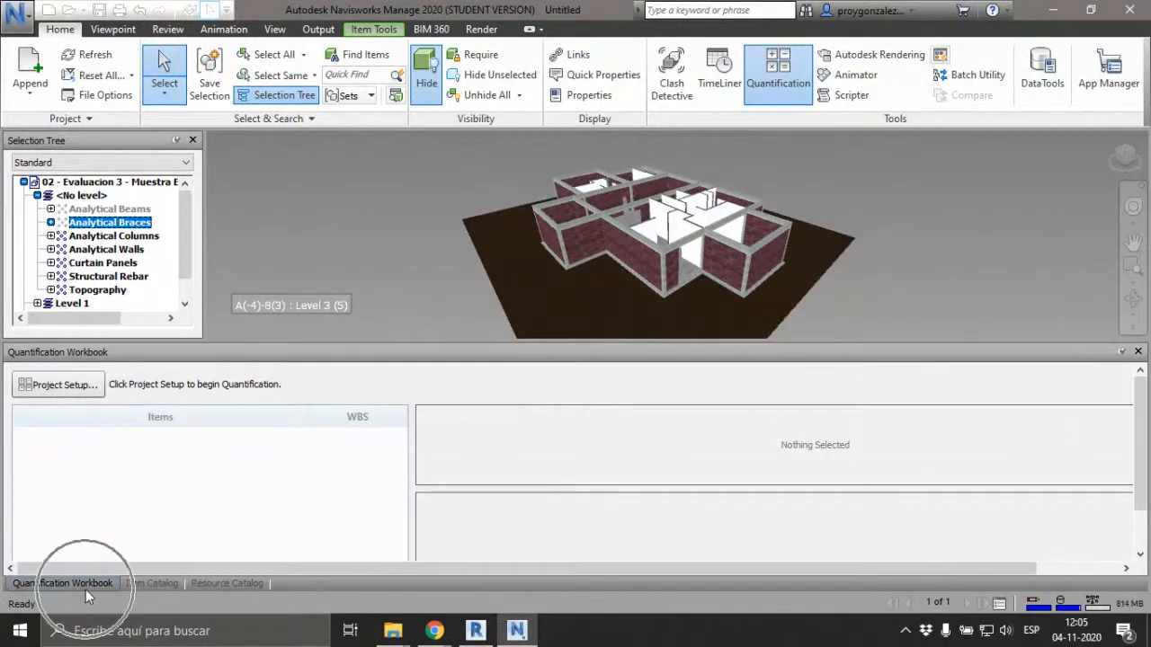
click(158, 587)
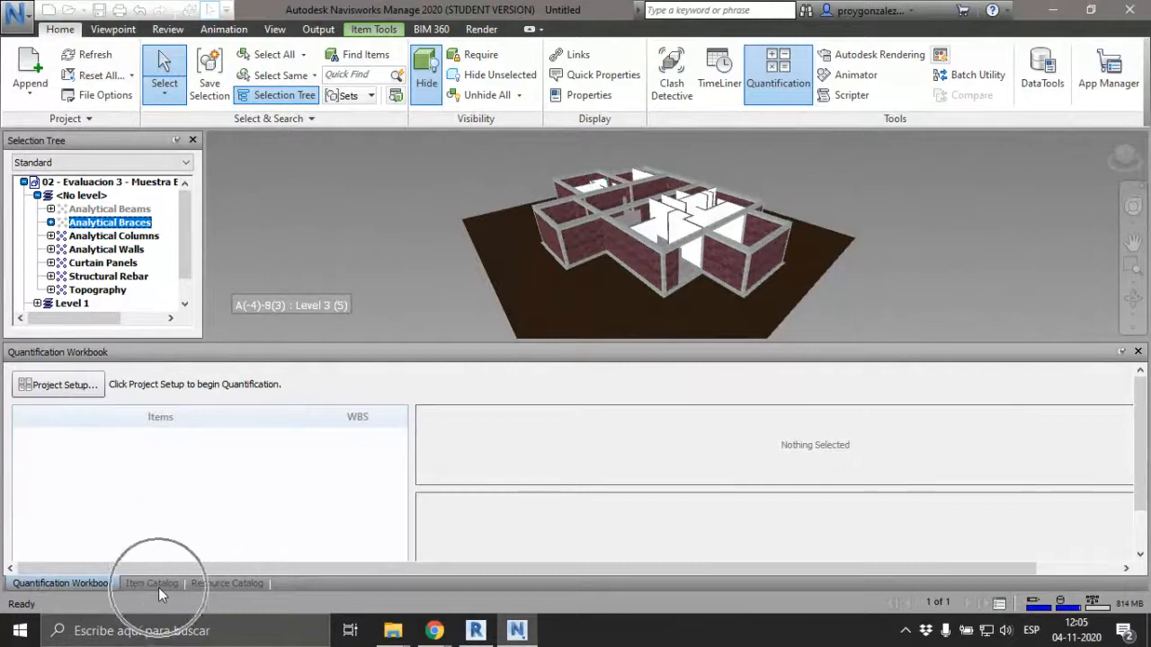
click(241, 597)
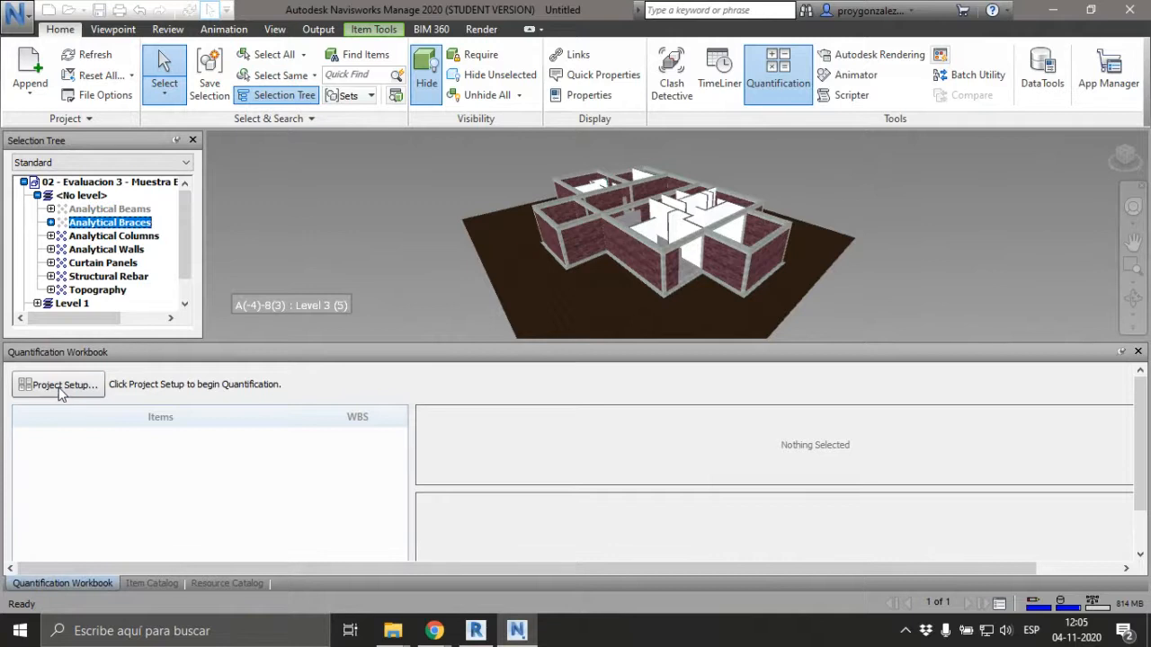
key(ctrl)
key(ctrl)
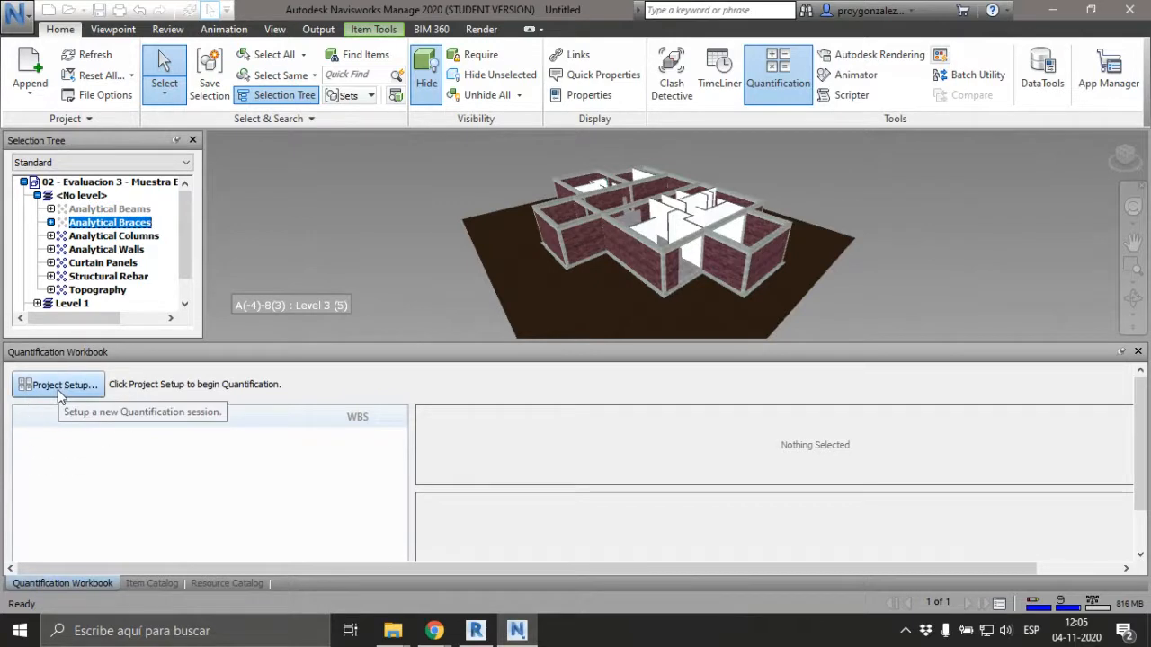
- Begin the Quantification project setup, postpone the getting started tutorials and choose None as the listed catalog
click(58, 385)
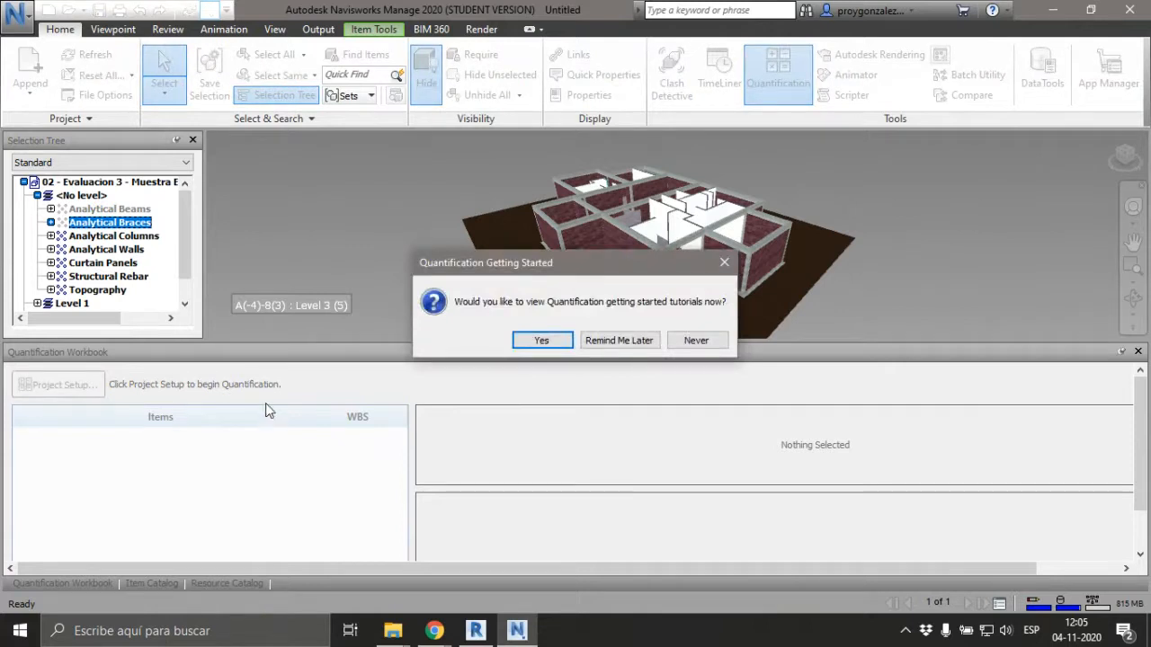
click(616, 347)
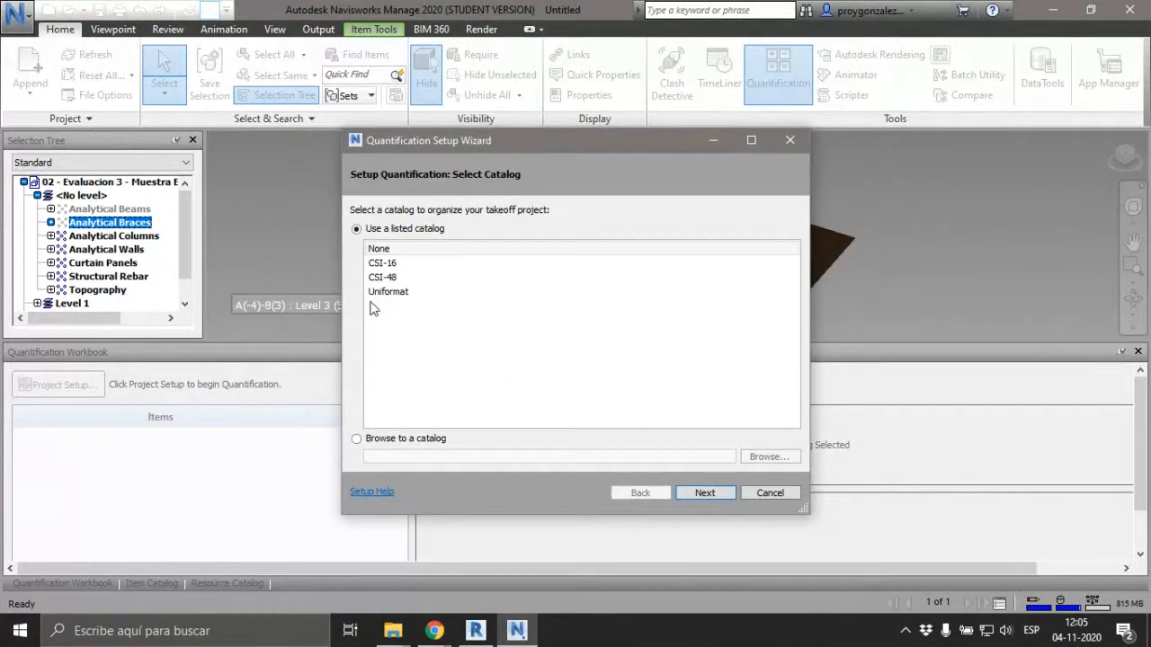
click(383, 262)
click(384, 276)
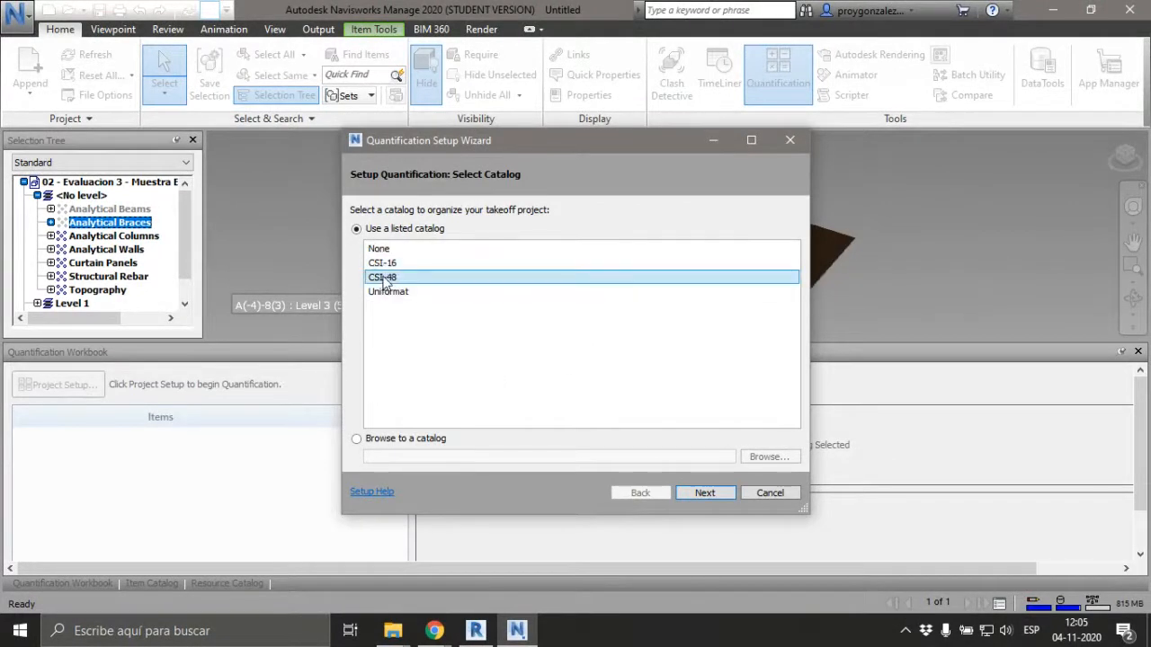
click(386, 264)
click(385, 277)
click(385, 265)
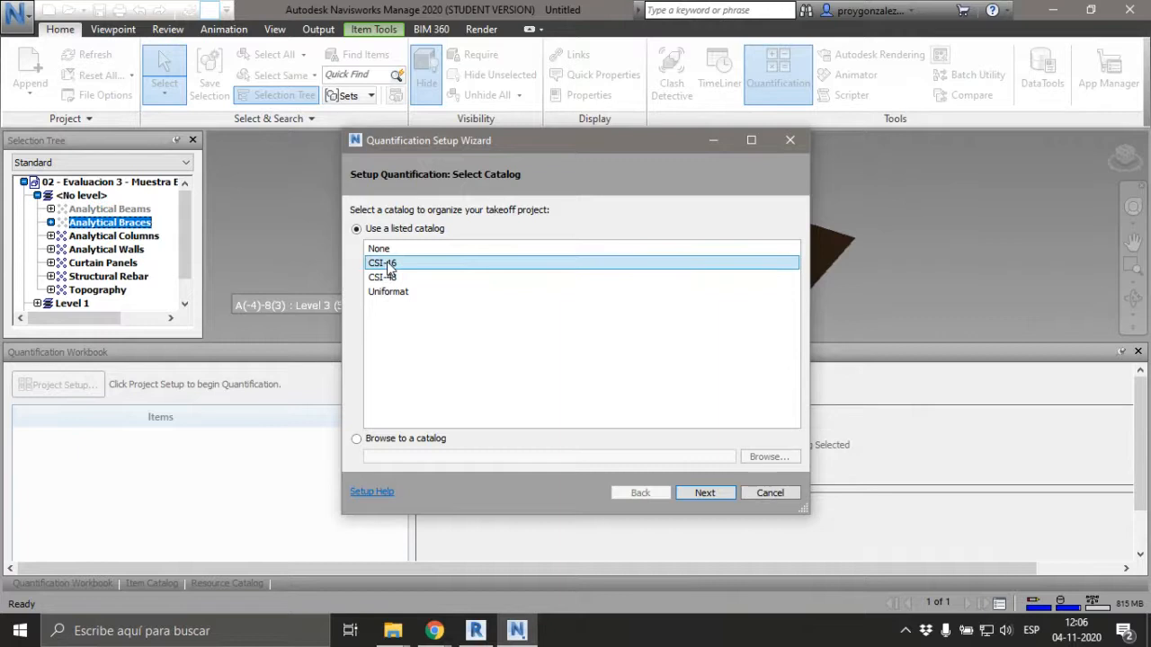
click(389, 276)
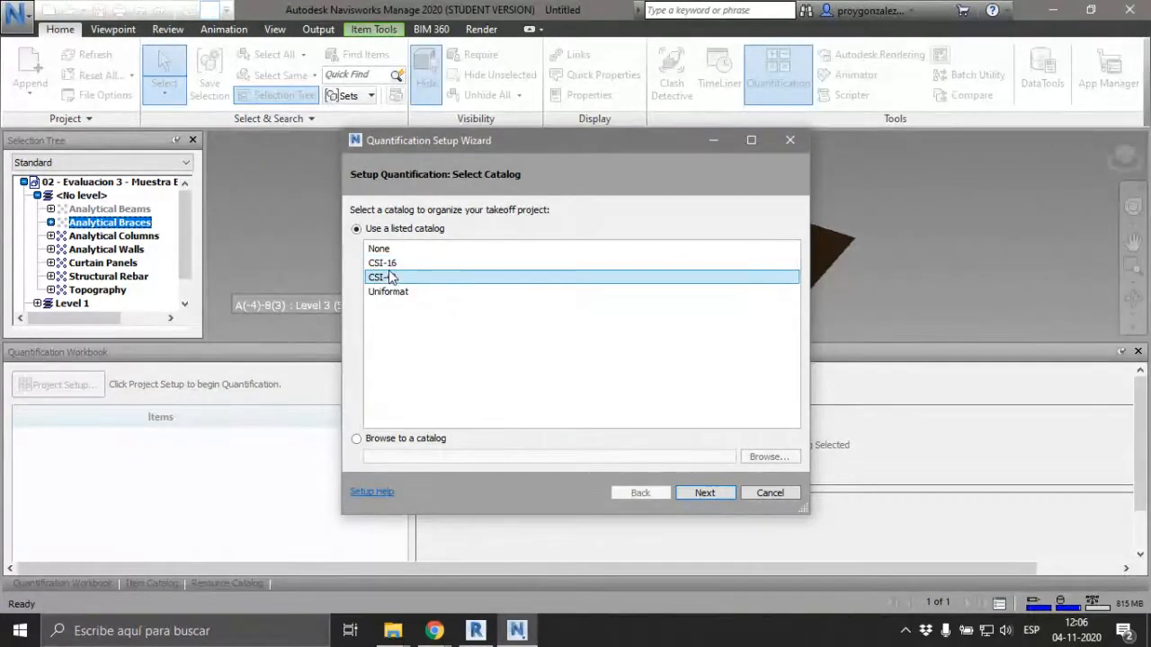
click(386, 263)
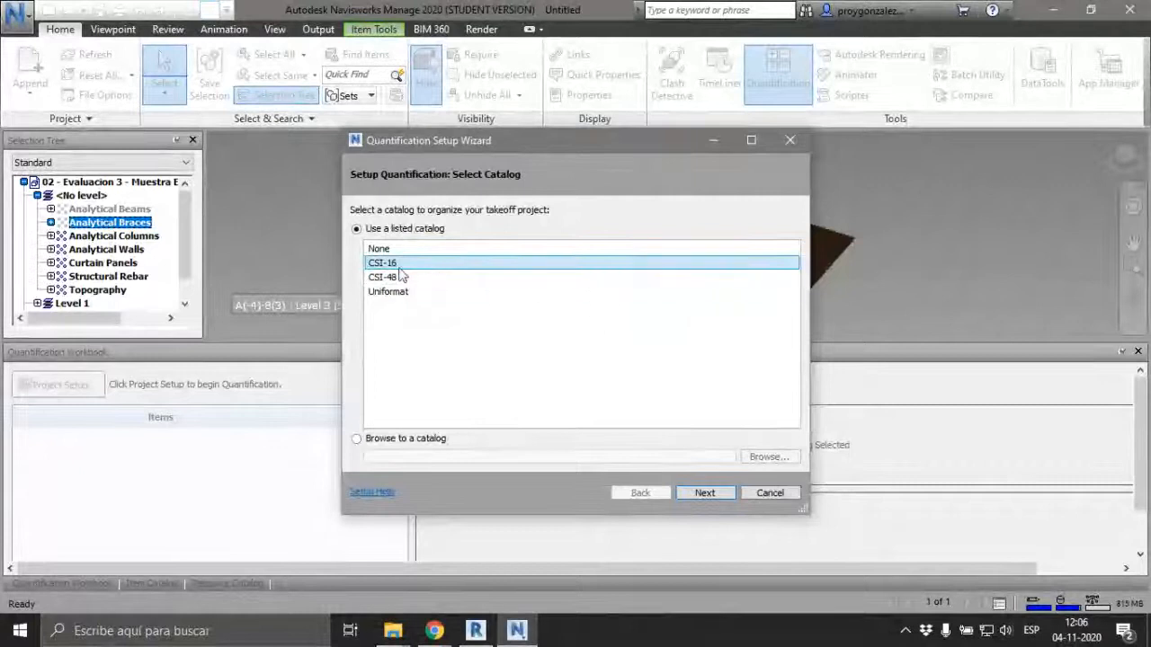
click(388, 251)
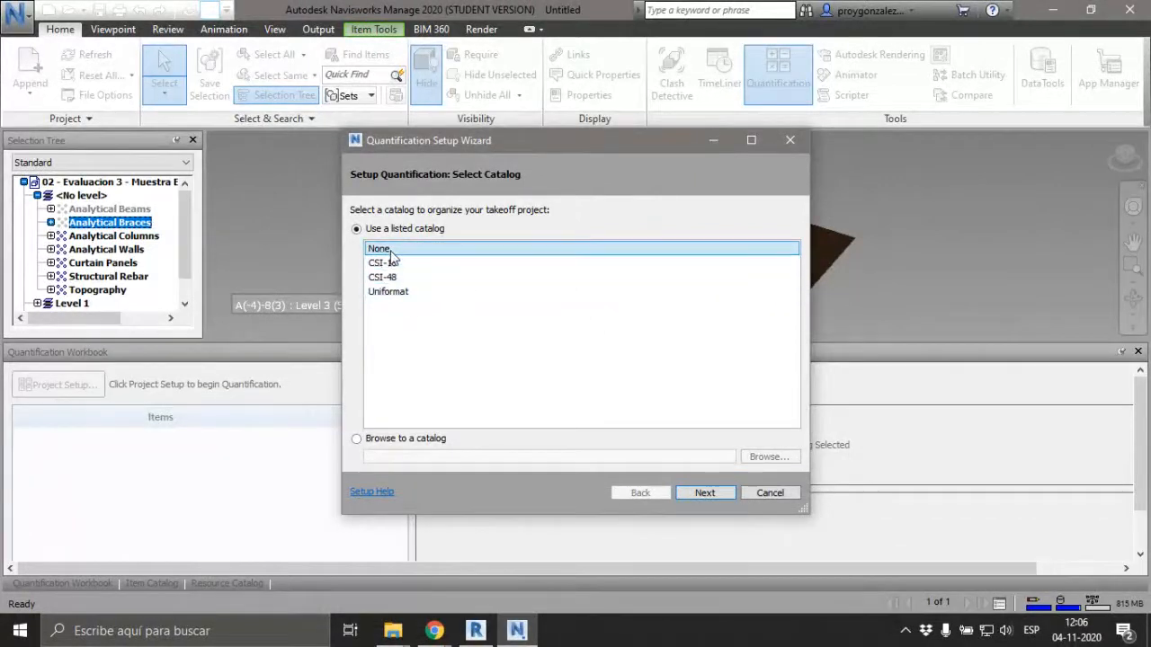
click(391, 258)
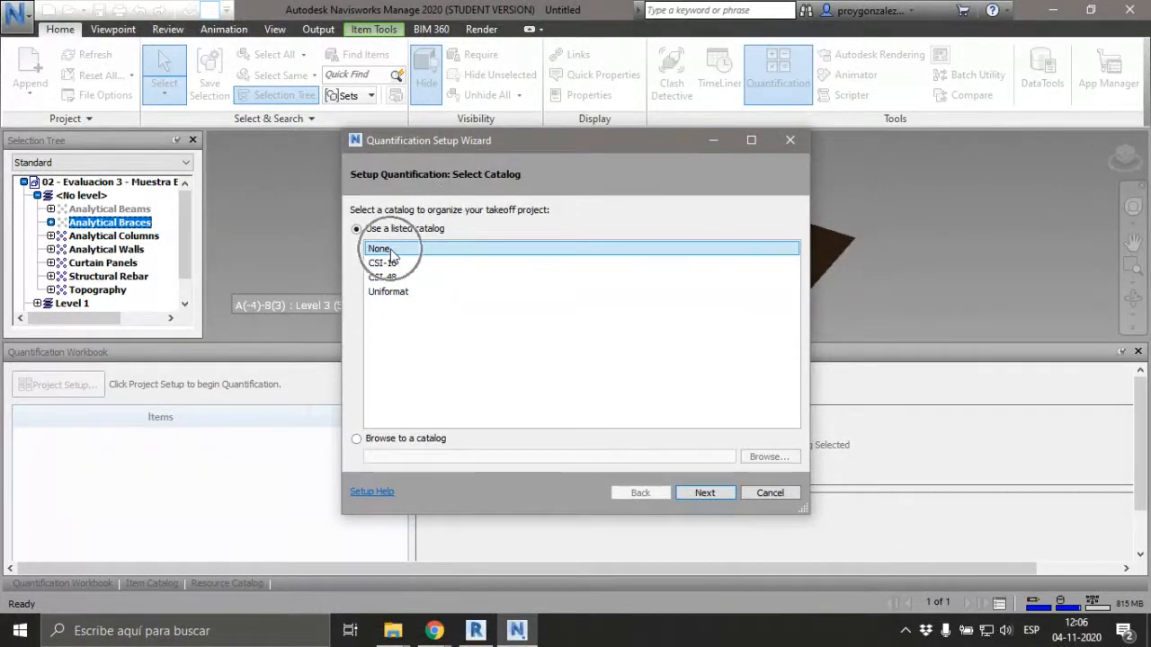
click(705, 493)
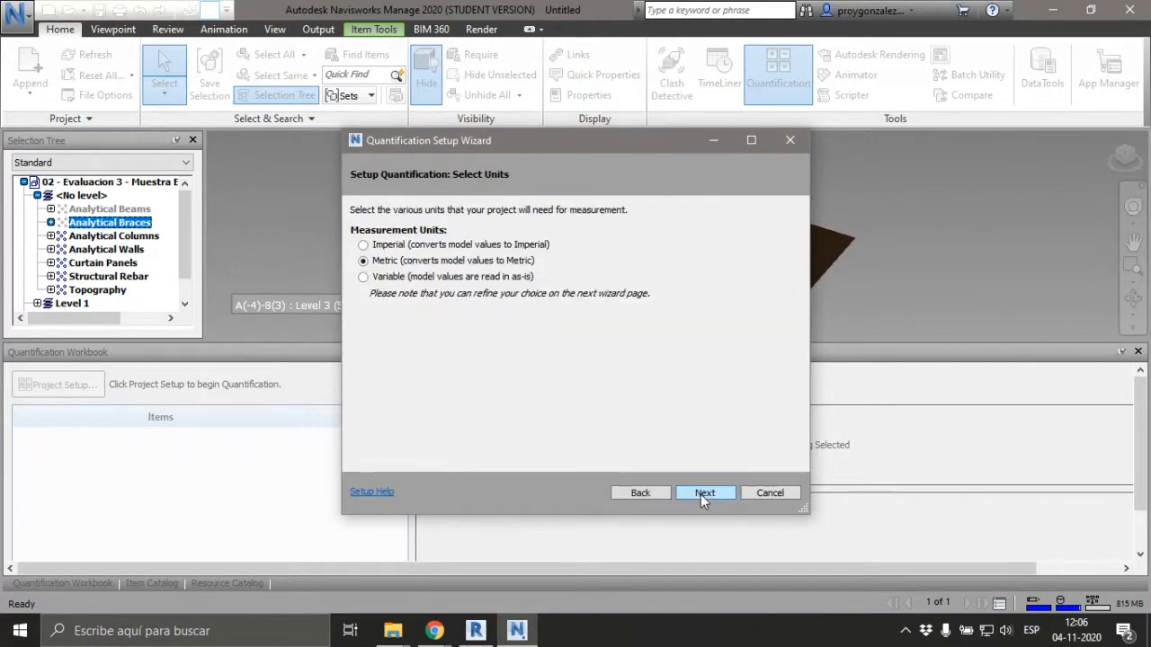
- Choose Metric measurement units, accept the default takeoff properties and finish creating the takeoff database
click(382, 262)
click(382, 262)
click(705, 492)
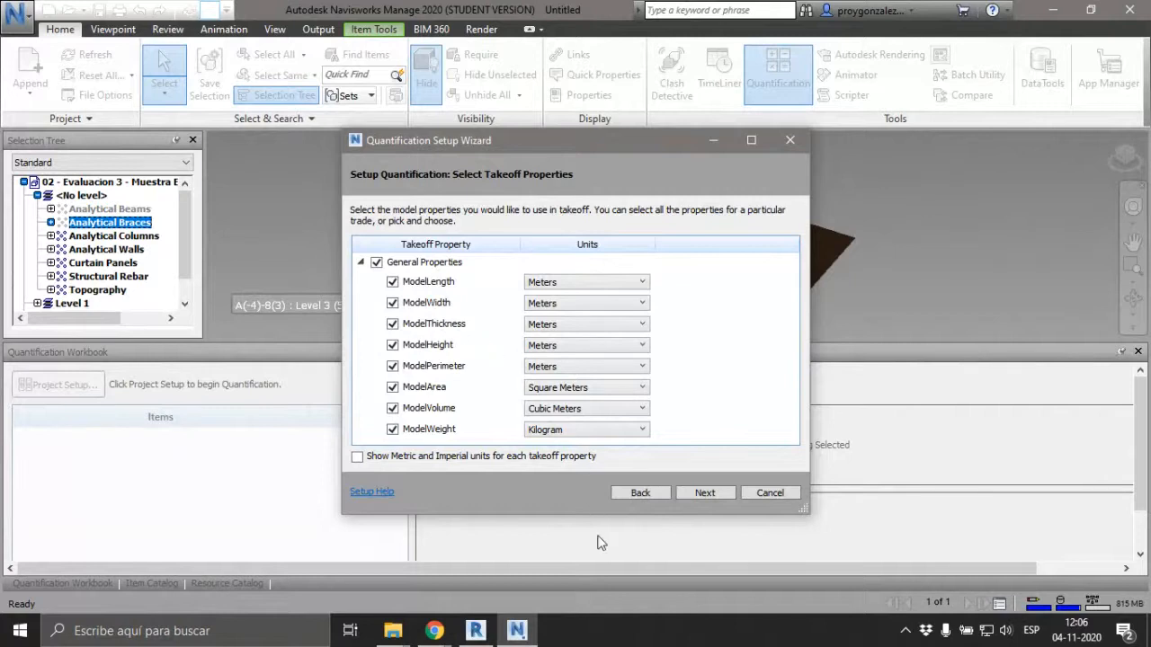
click(696, 494)
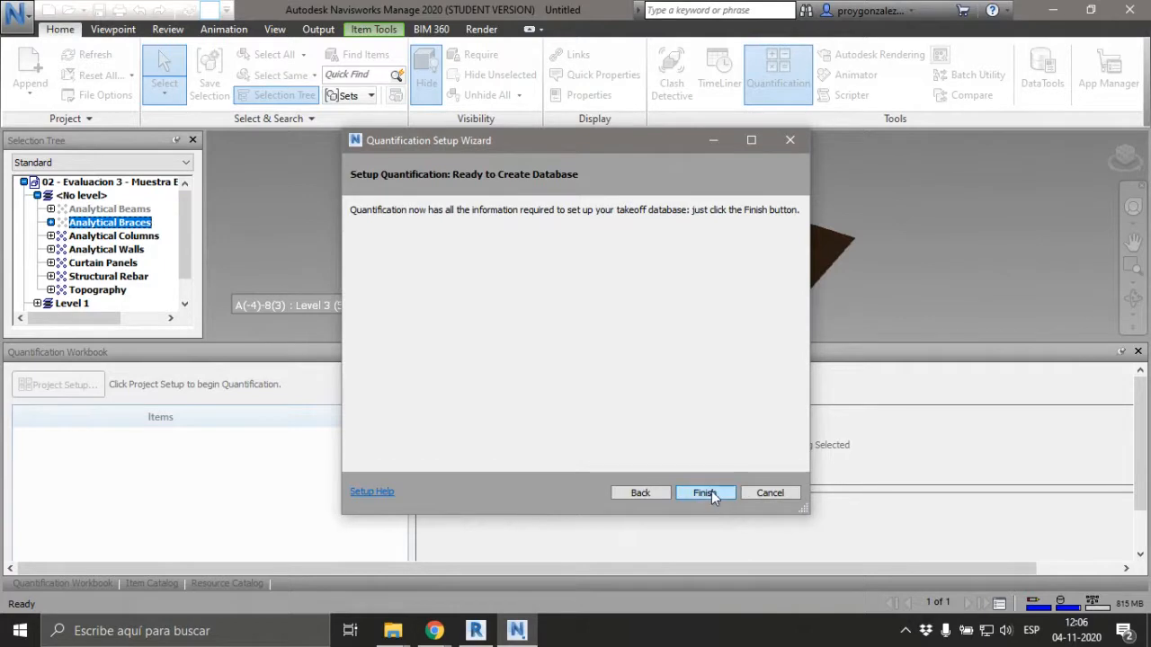
click(709, 491)
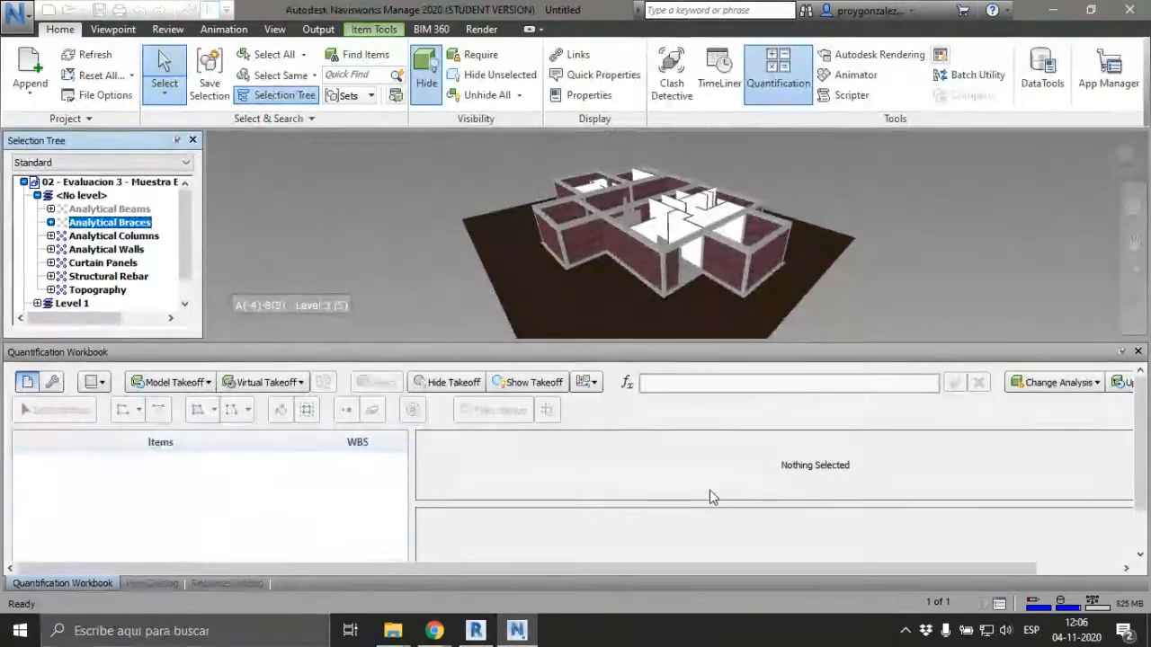
- Auto-hide the Selection Tree and increase the height of the Quantification Workbook
click(176, 140)
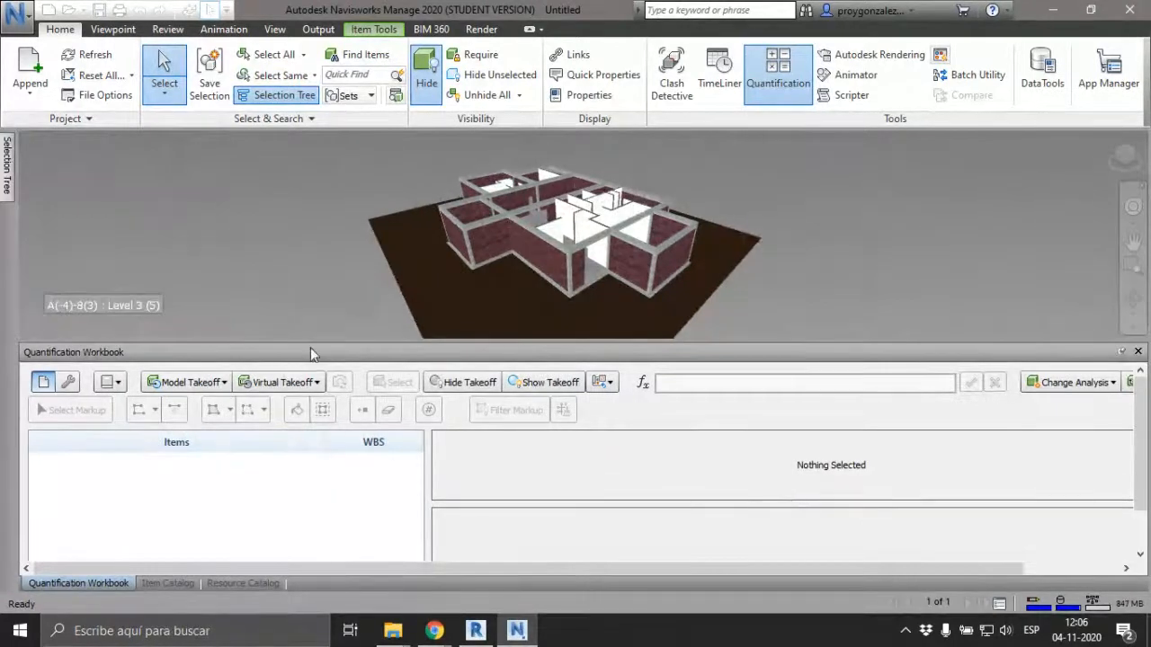
drag(310, 346, 321, 294)
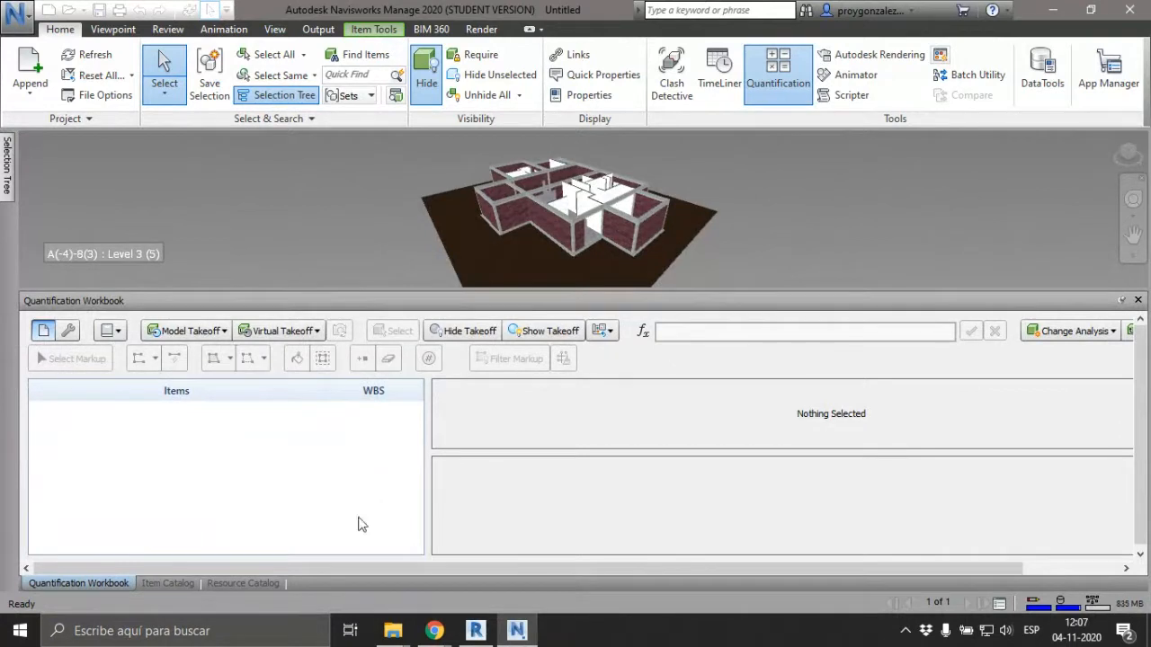
click(100, 586)
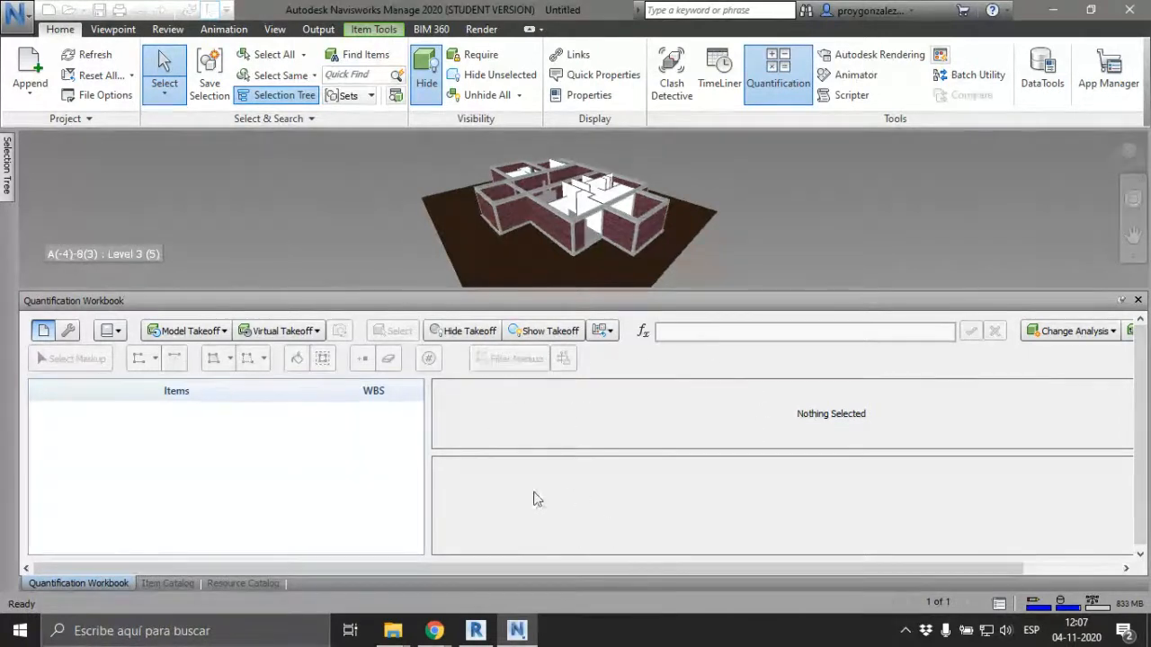
- Look at the Item Catalog and the Resource Catalog, make the docked window shorter and return to the Quantification Workbook
click(179, 585)
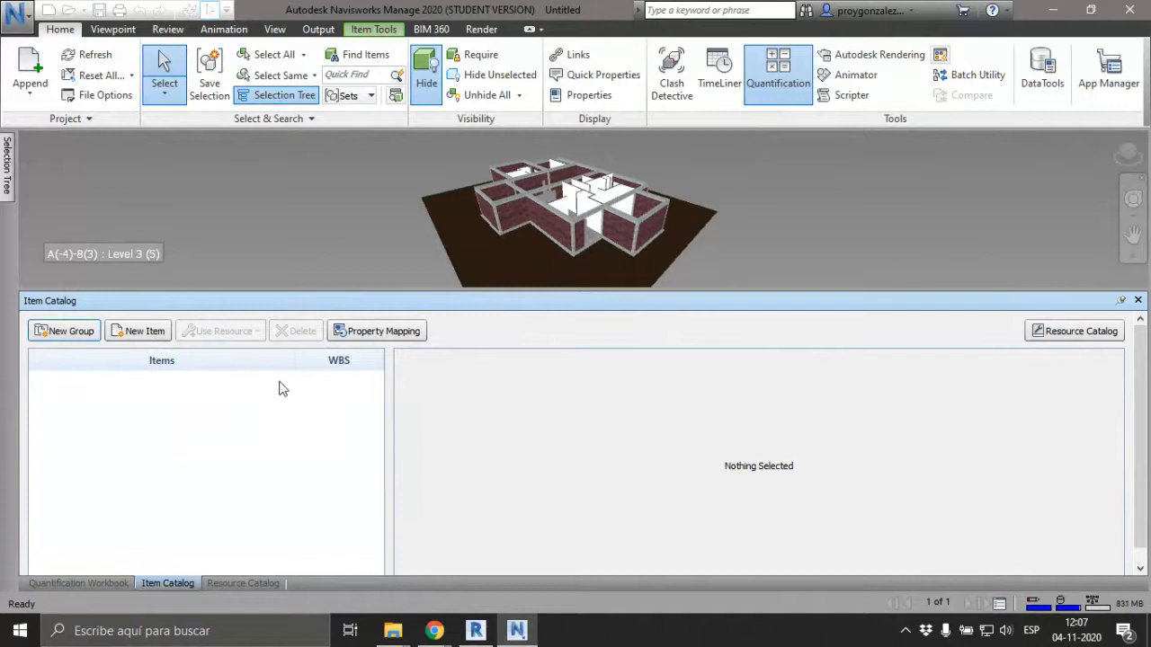
click(254, 584)
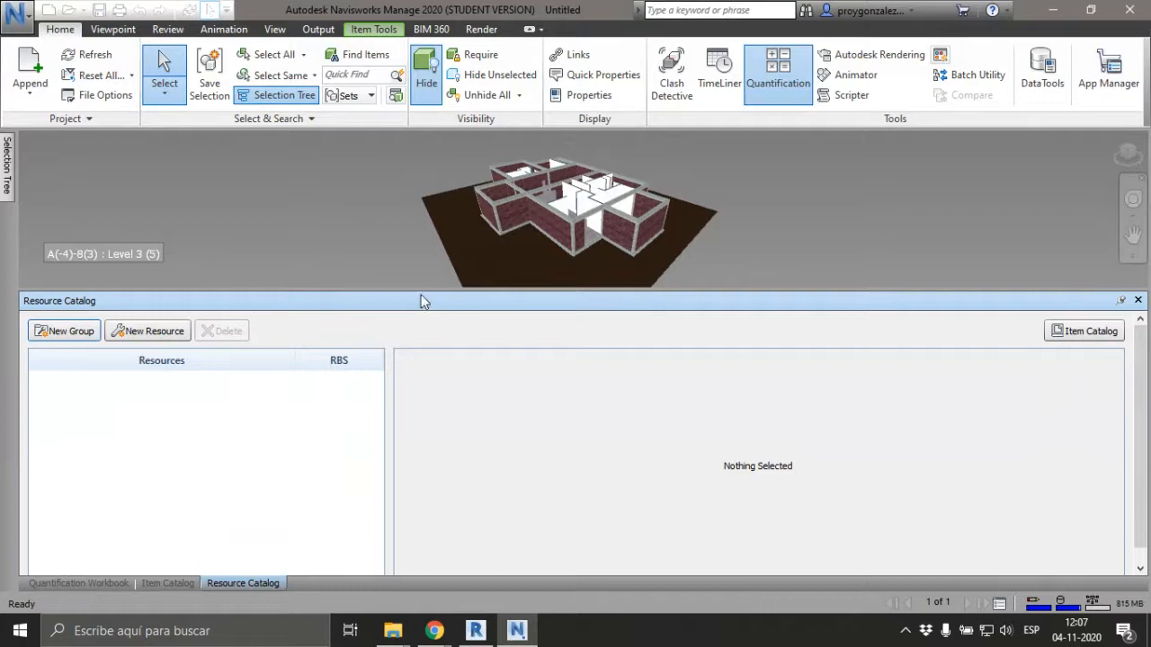
drag(422, 290, 428, 335)
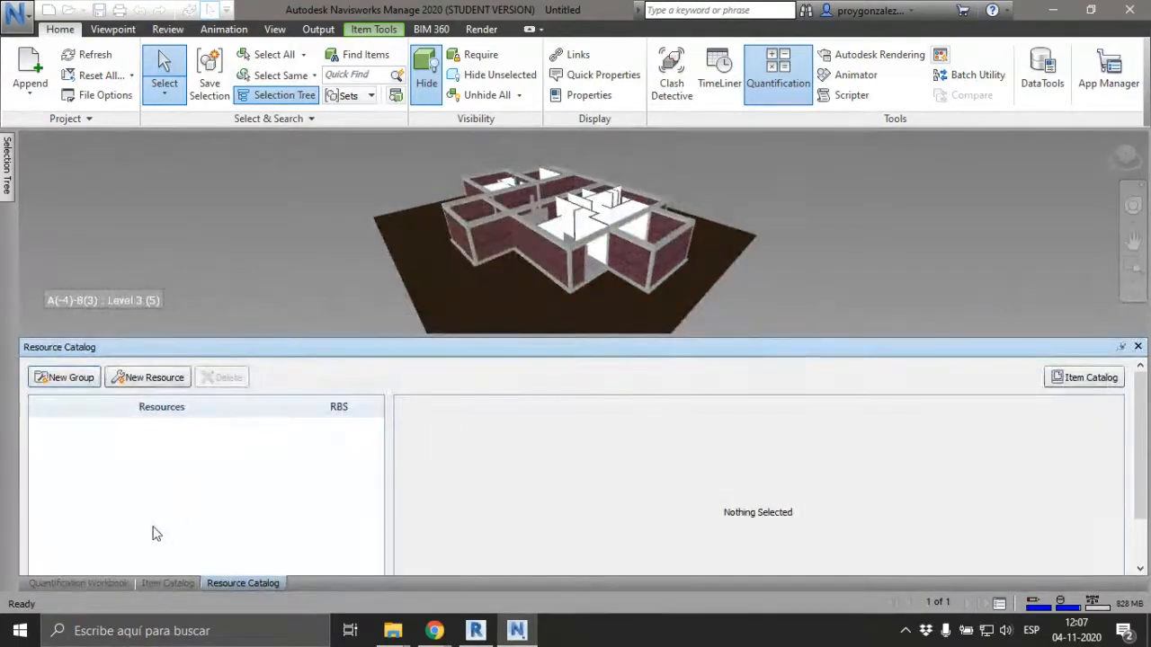
click(111, 583)
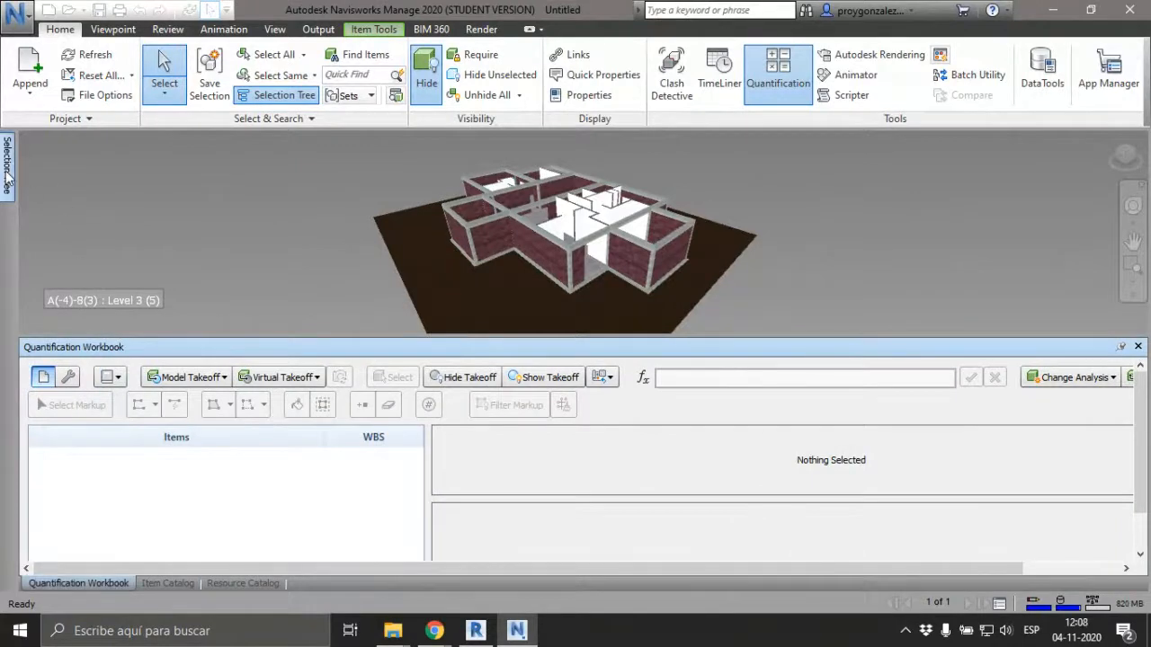
- Dock the Selection Tree open again, clear the current selection and collapse the <No level> branch
mouse_move(7, 167)
click(191, 141)
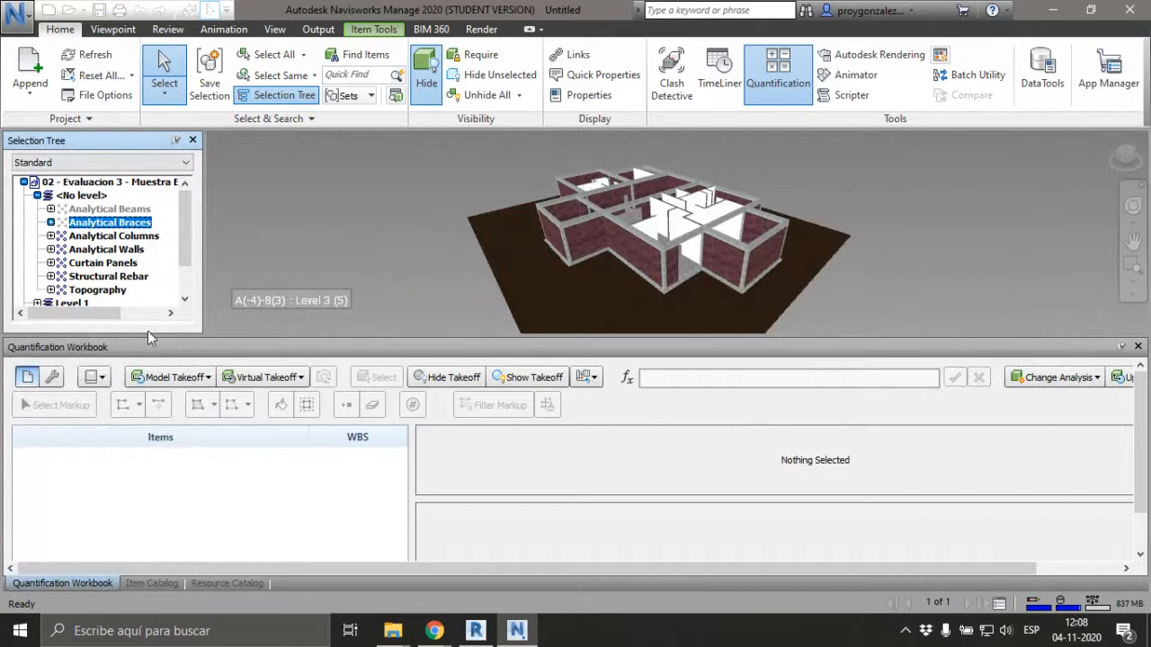
key(Escape)
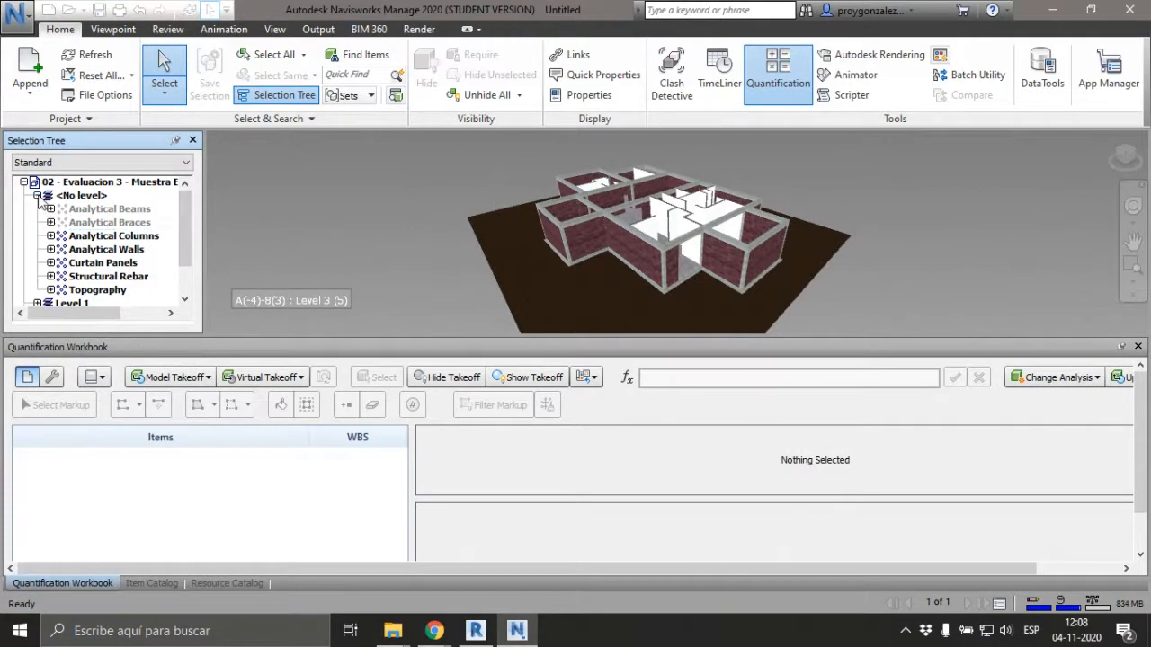
click(37, 196)
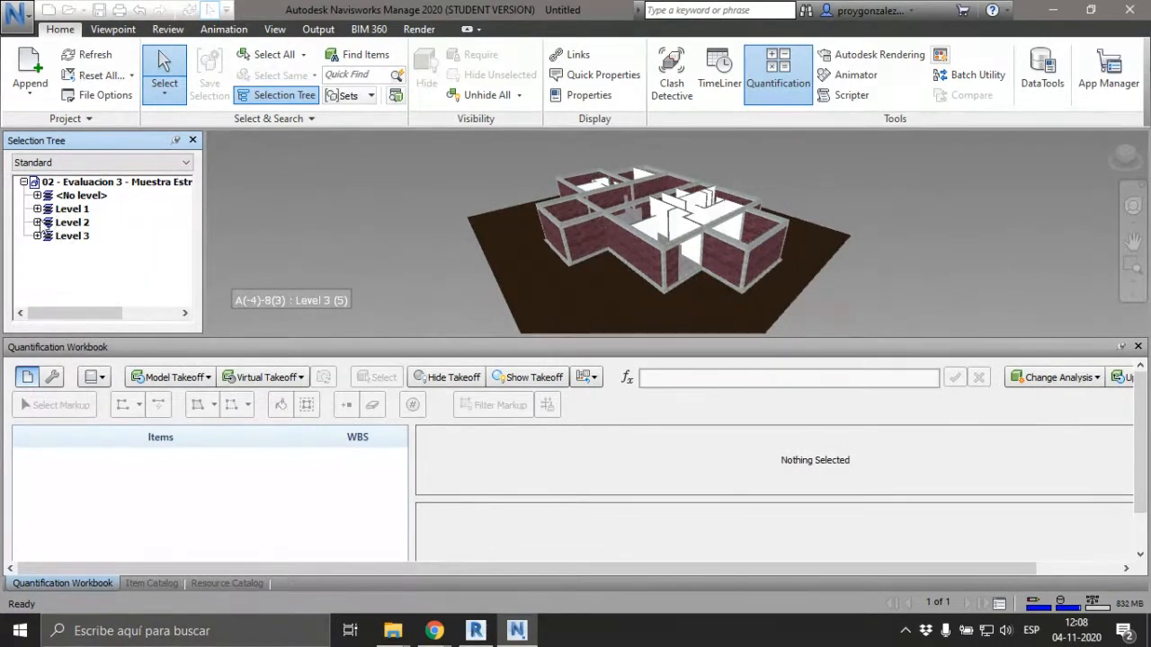
- Select Level 1 in the model tree and expand it through Walls to the wall types under Basic Wall
click(60, 224)
click(60, 211)
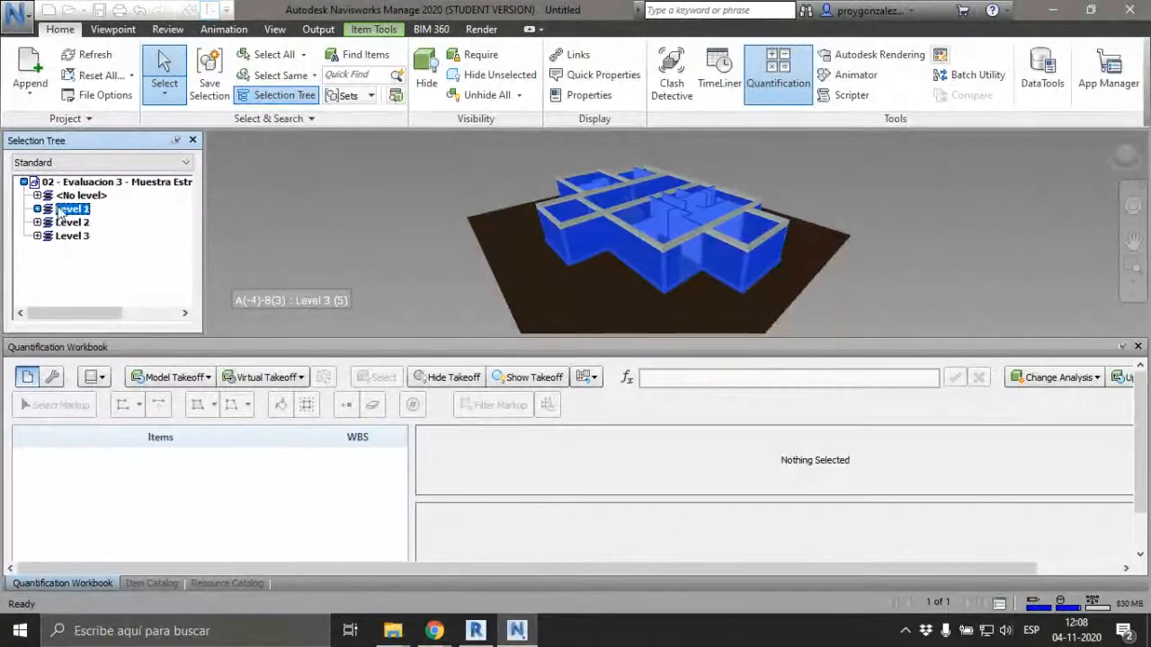
click(37, 208)
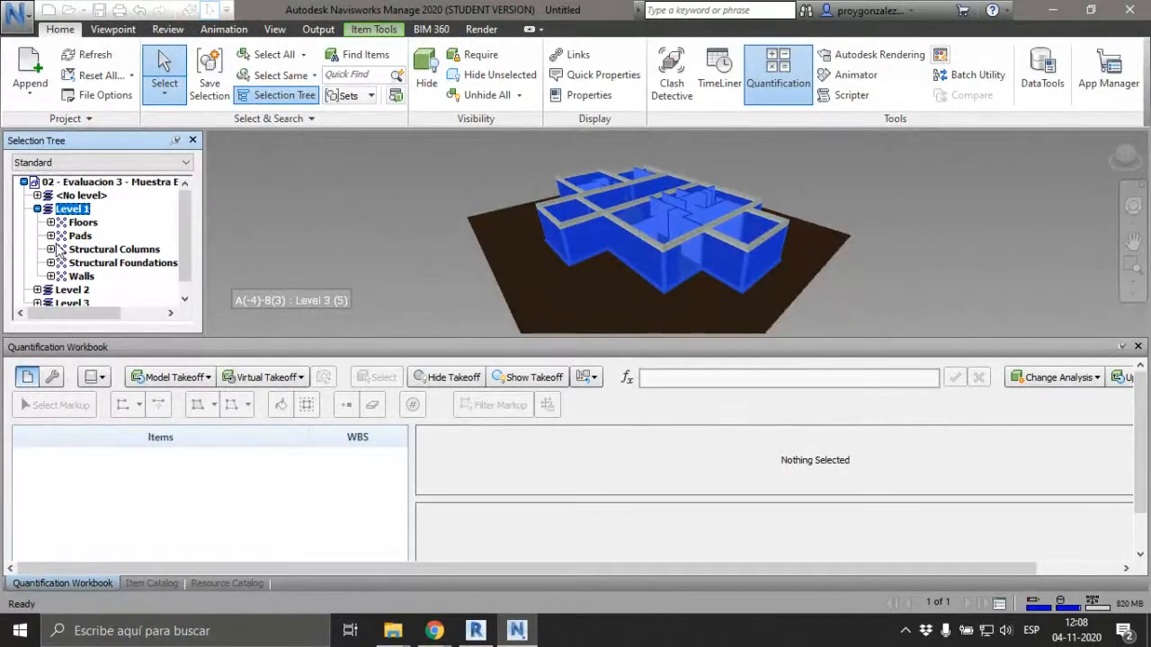
click(51, 276)
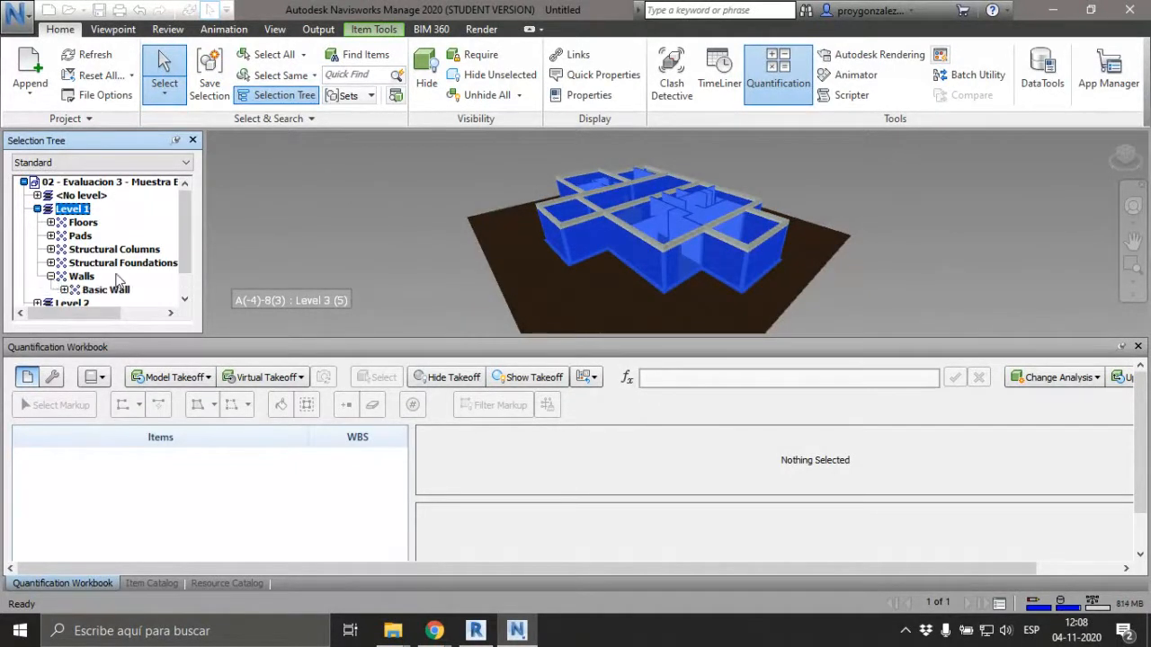
scroll(71, 268, down, 1)
click(64, 262)
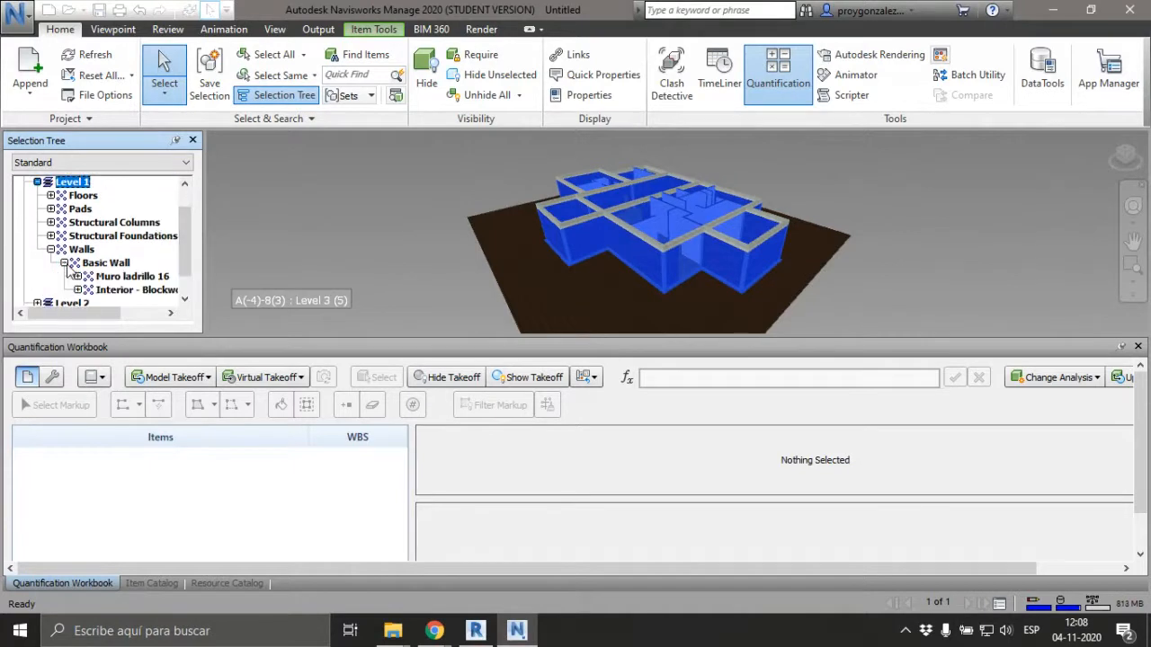
scroll(135, 256, down, 2)
- Highlight the Muro ladrillo 16 and Interior - Blockwork 100 walls in turn to locate them in the model, and clear the selection
click(133, 250)
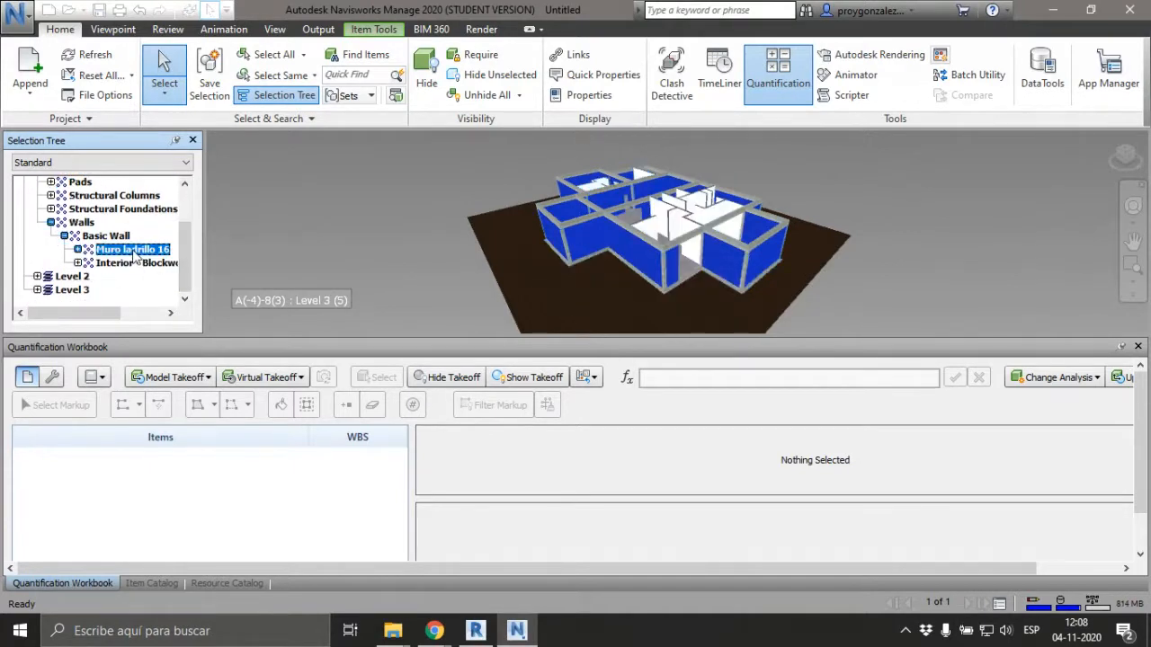
key(Escape)
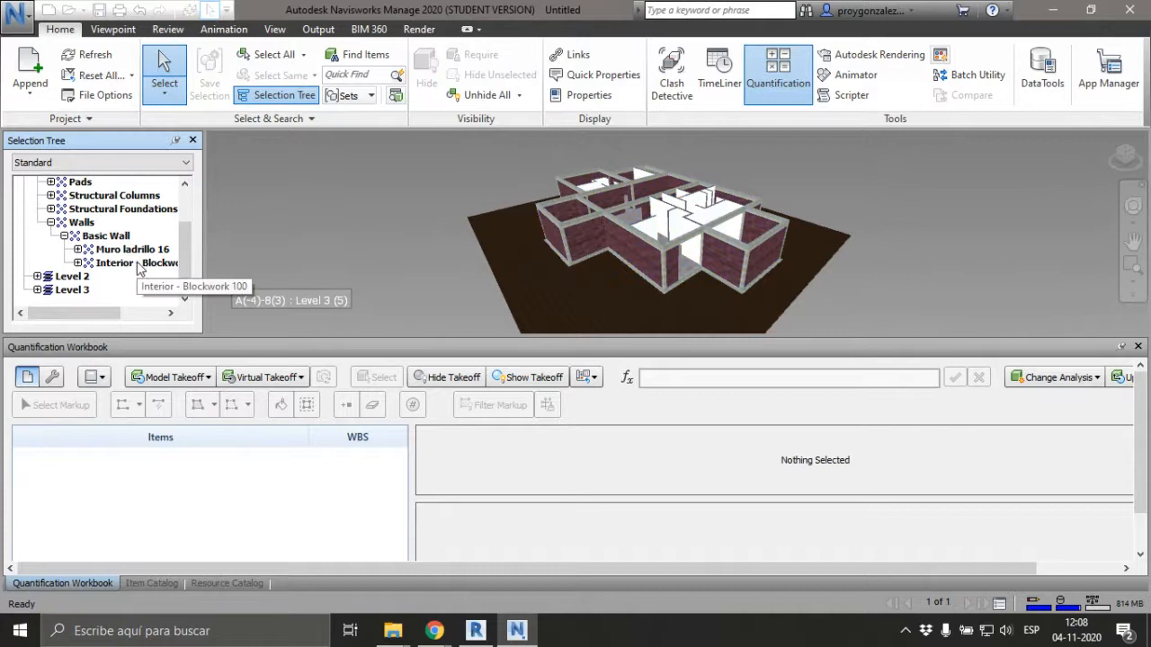
click(139, 263)
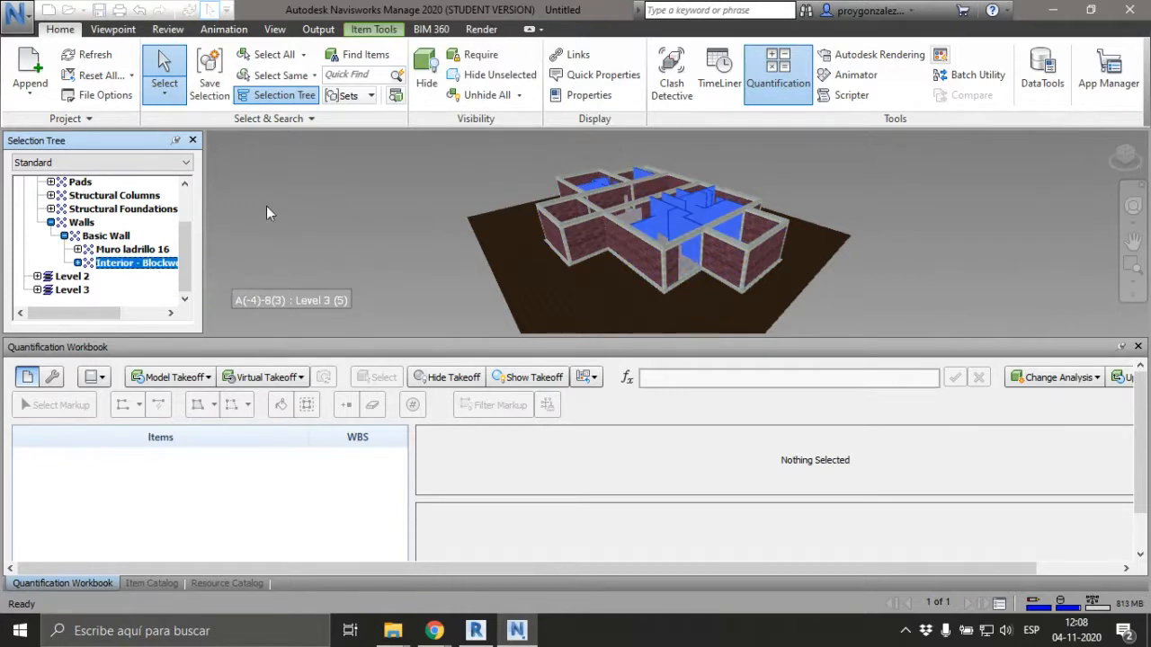
click(137, 252)
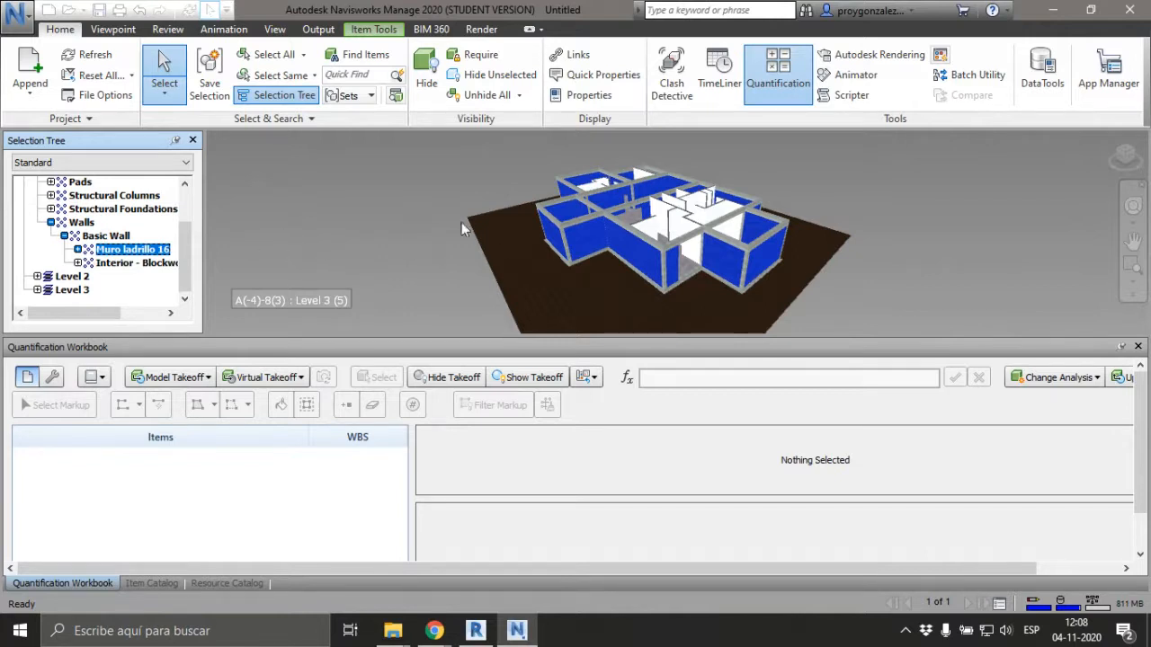
click(436, 263)
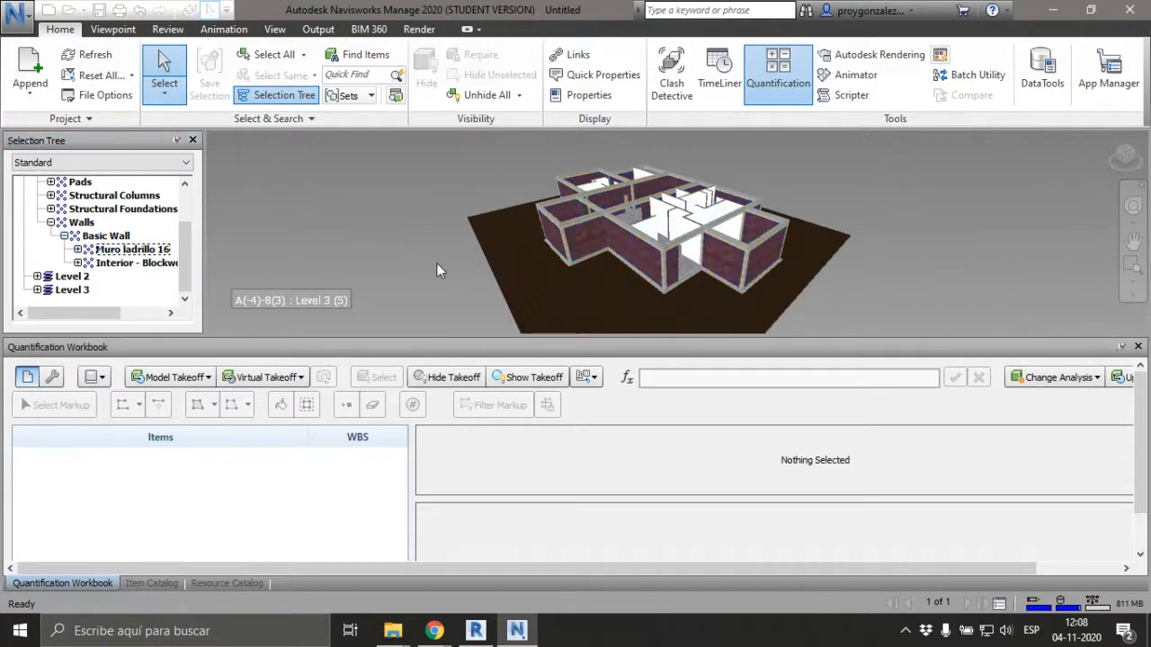
- Select the Muro ladrillo 16 walls on Level 1 and take them off to a new catalog item
click(142, 252)
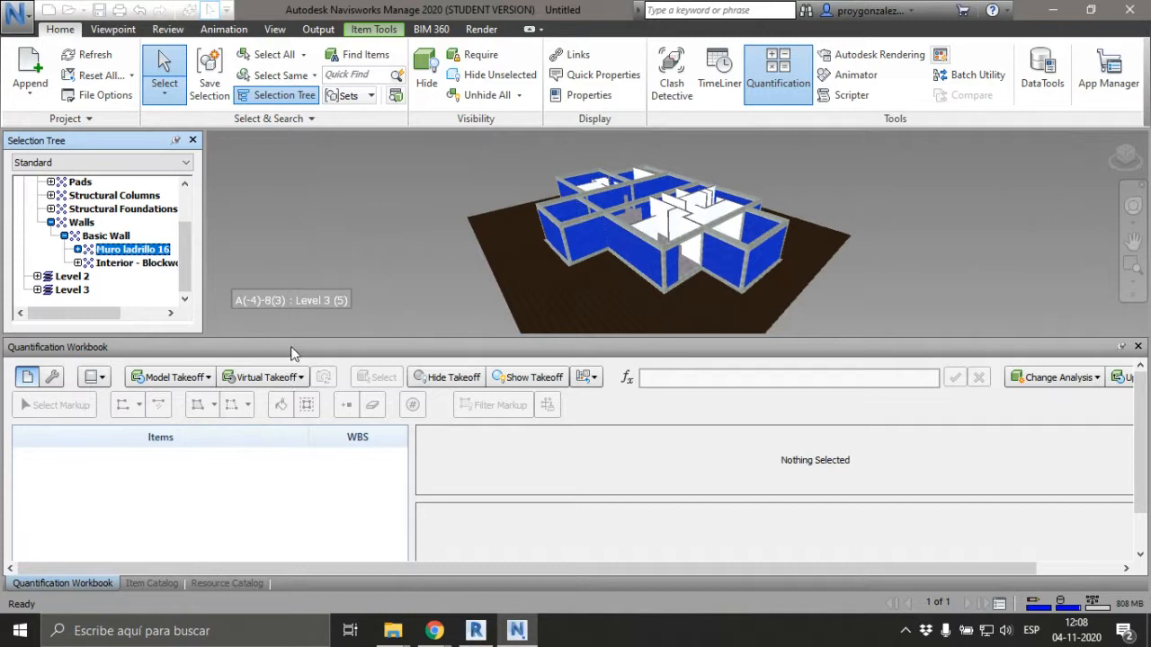
right_click(583, 233)
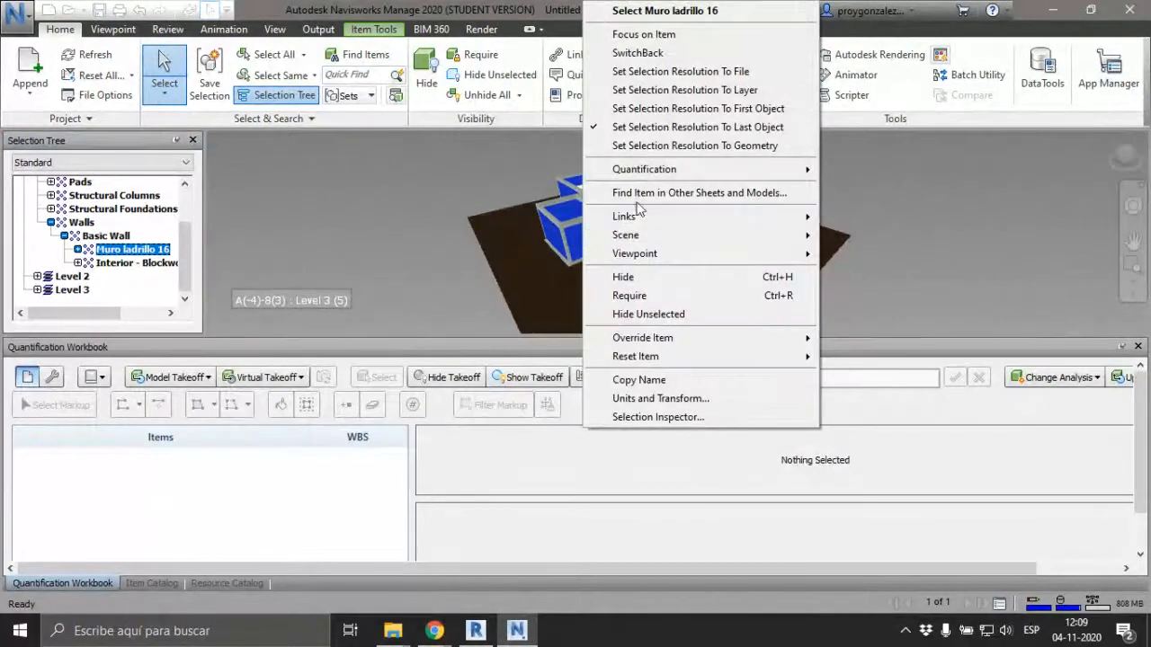
click(673, 177)
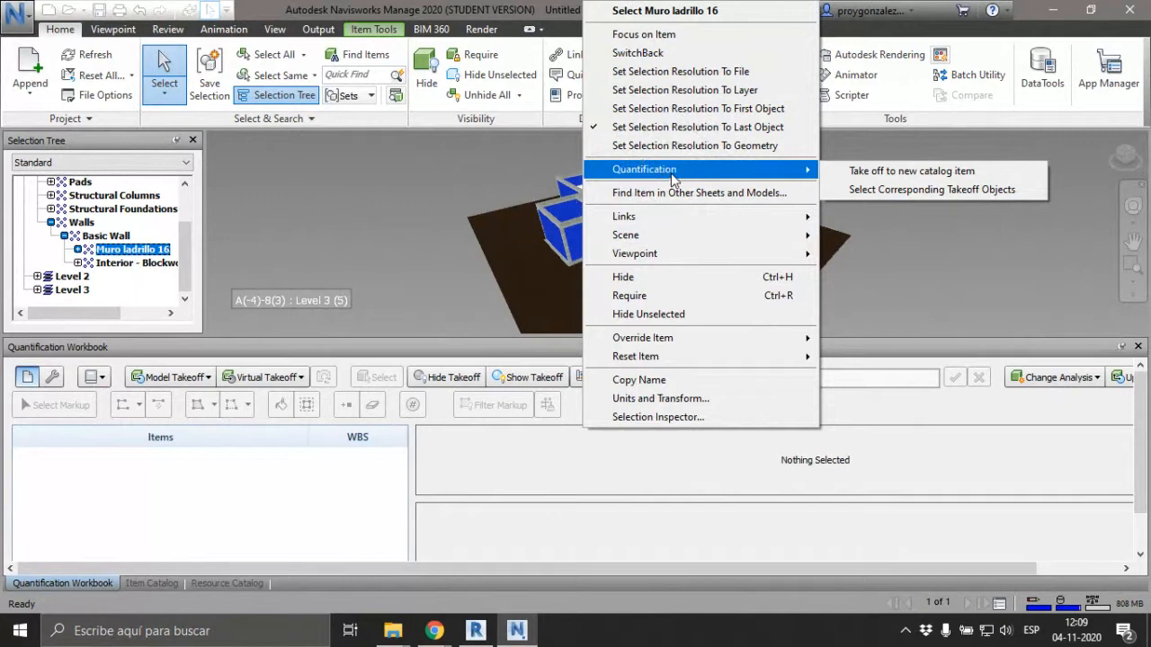
click(871, 179)
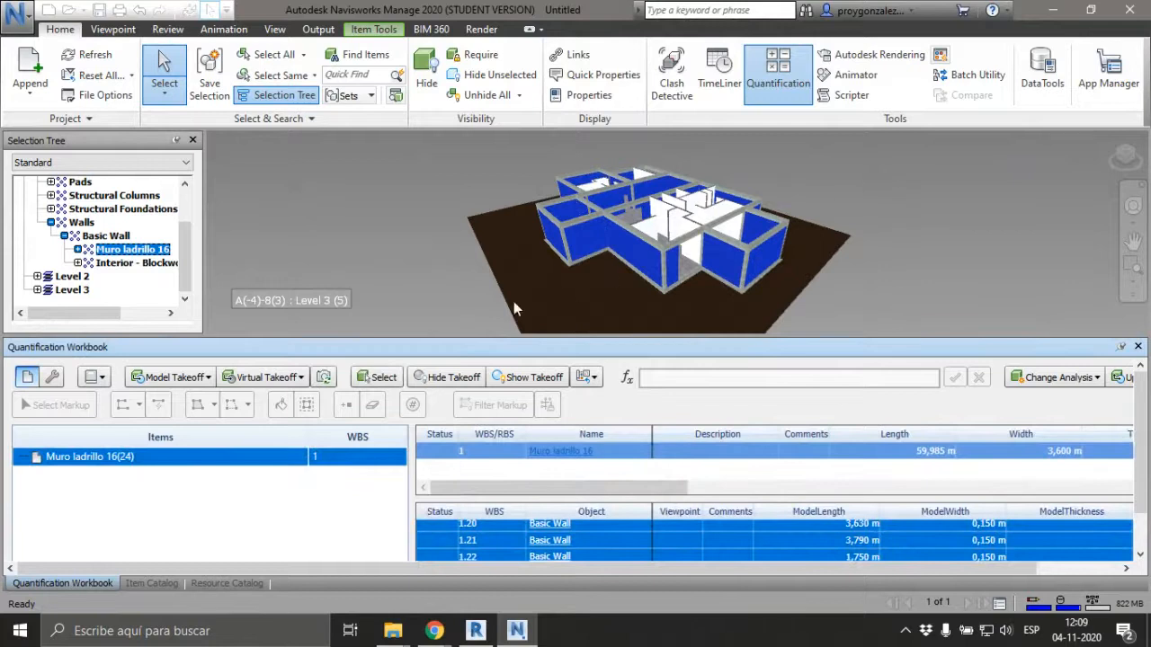
- Look through the Muro ladrillo 16 item's quantities and inspect the formula behind its Area
click(81, 471)
click(127, 458)
drag(618, 493, 974, 478)
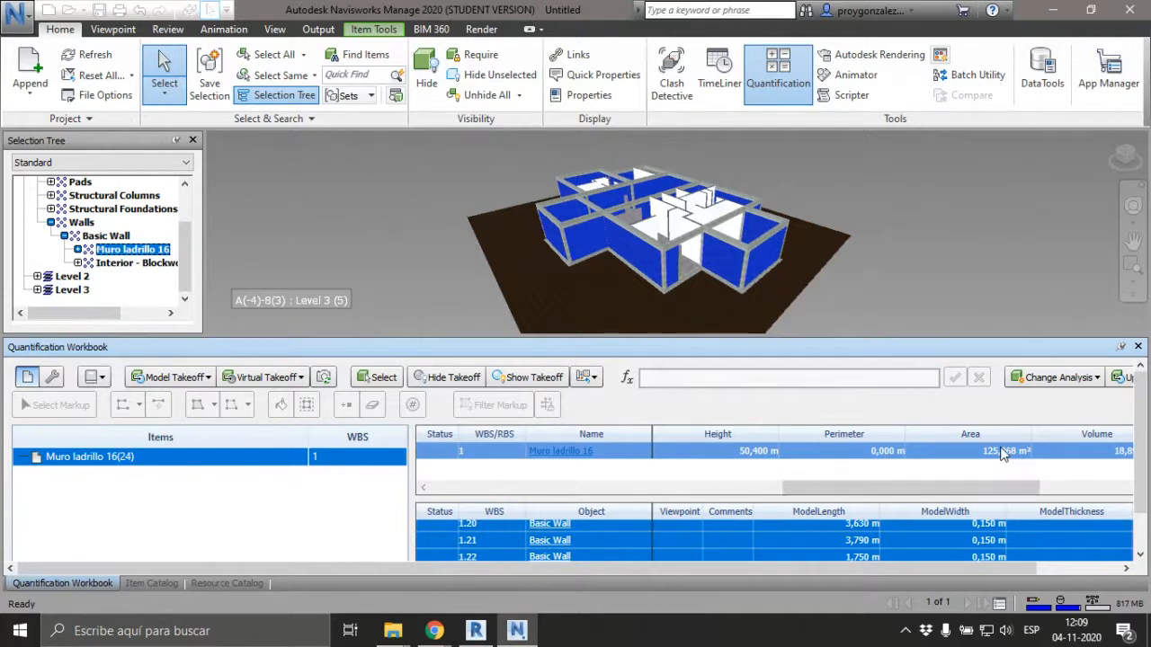
click(1002, 452)
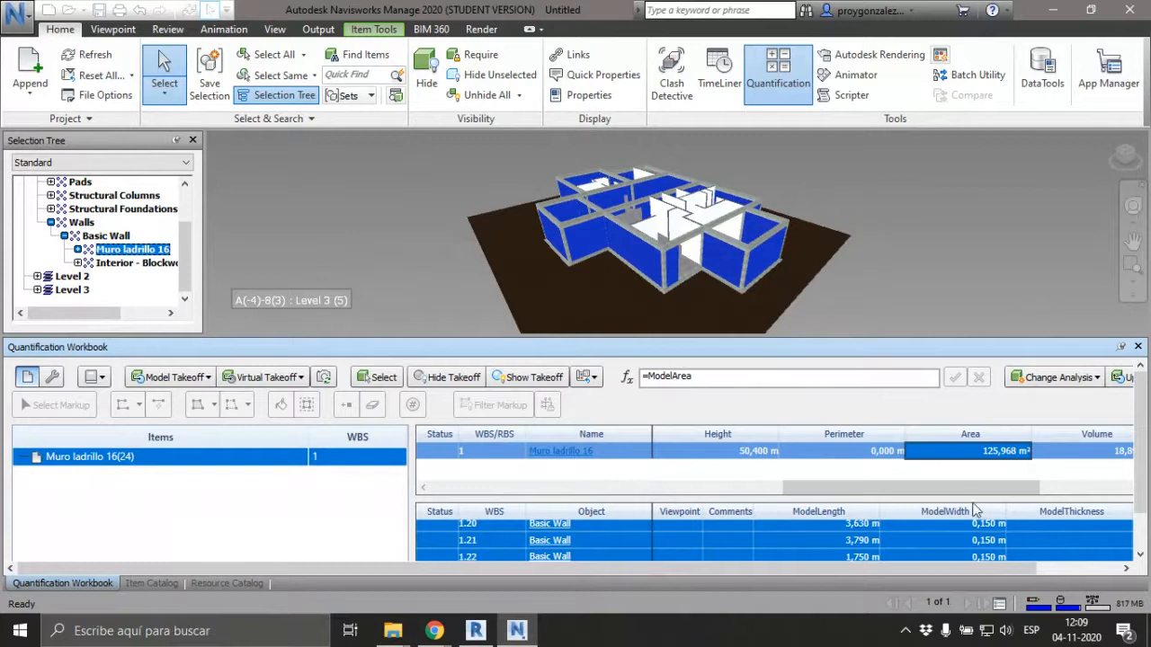
mouse_move(978, 491)
mouse_down()
mouse_move(1101, 495)
mouse_move(890, 494)
mouse_move(971, 499)
mouse_up()
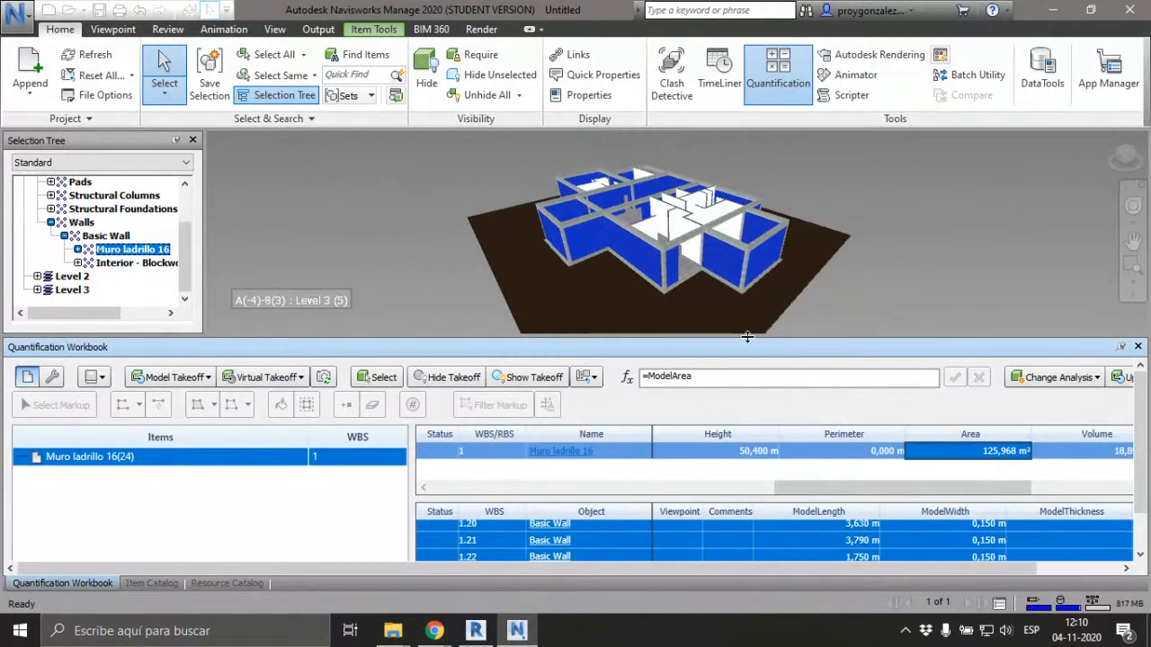
- Make the Quantification Workbook taller and locate wall objects 1.20, 1.22, 1.23 and 1.24 in the model from the takeoff list
drag(747, 336, 774, 227)
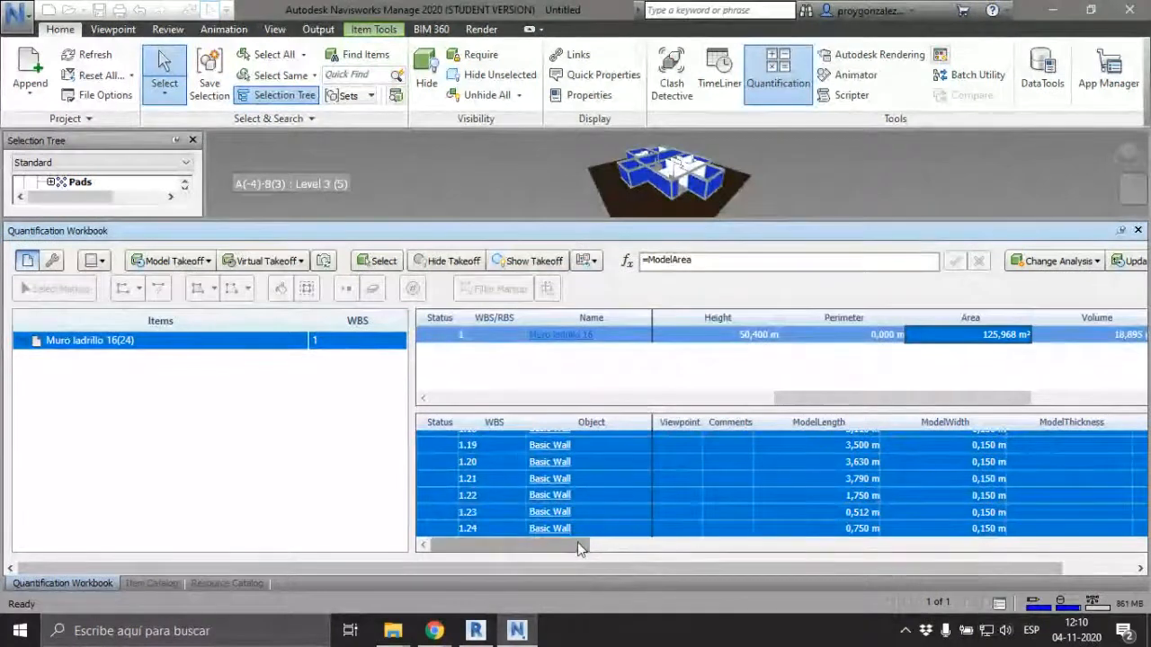
drag(579, 548, 463, 501)
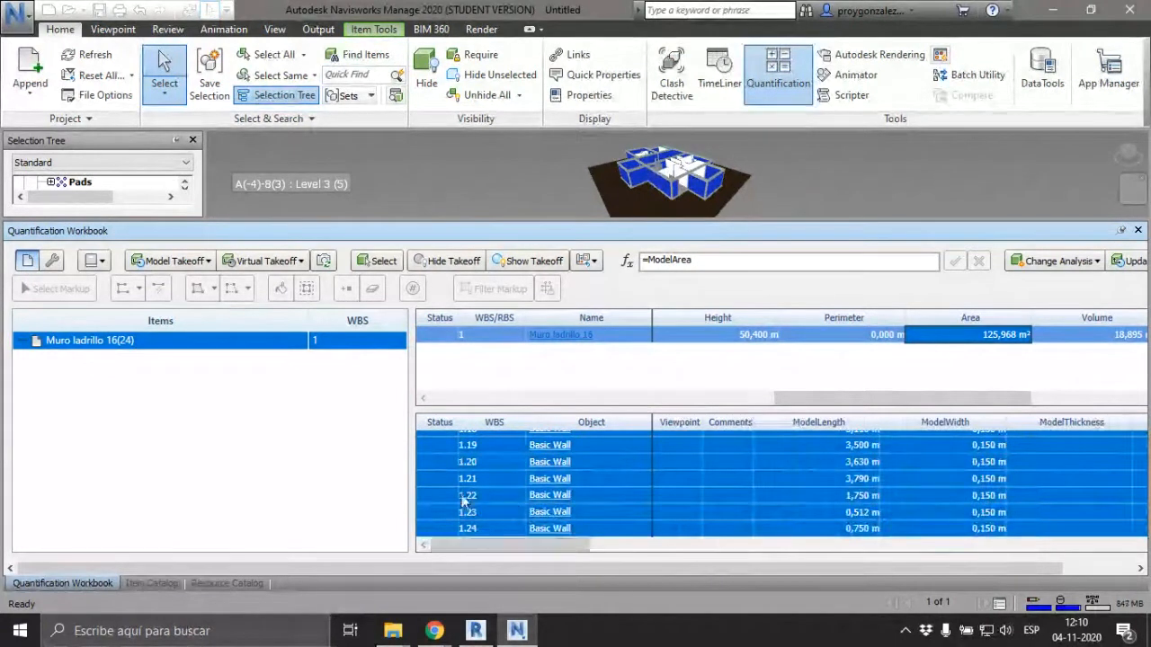
click(549, 463)
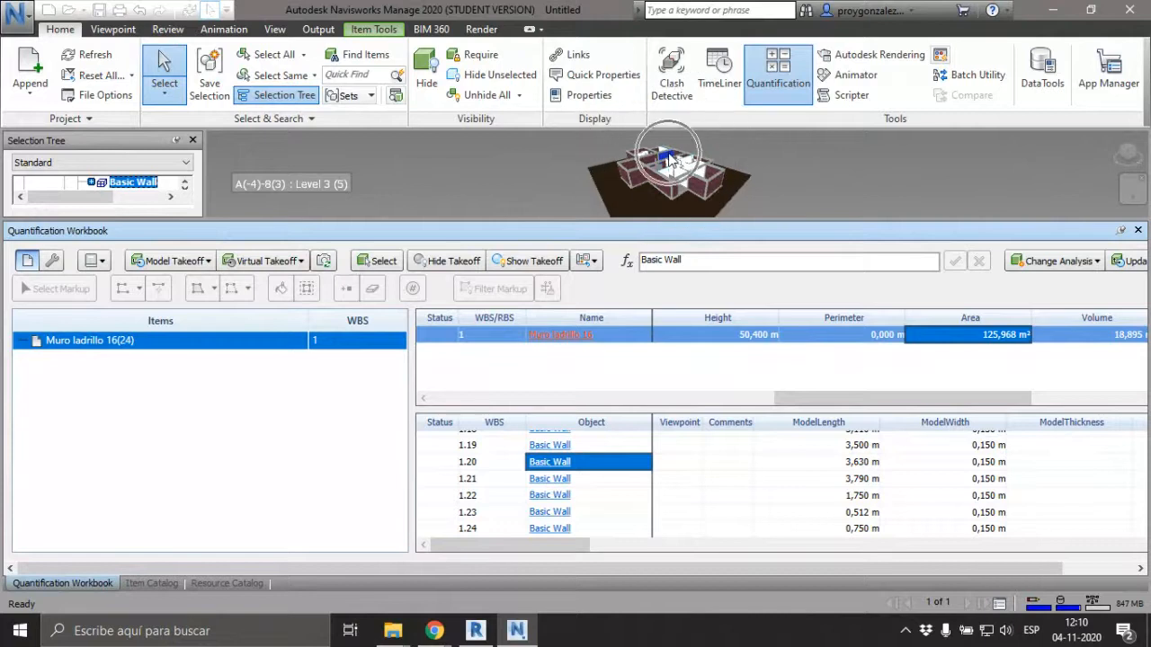
click(556, 495)
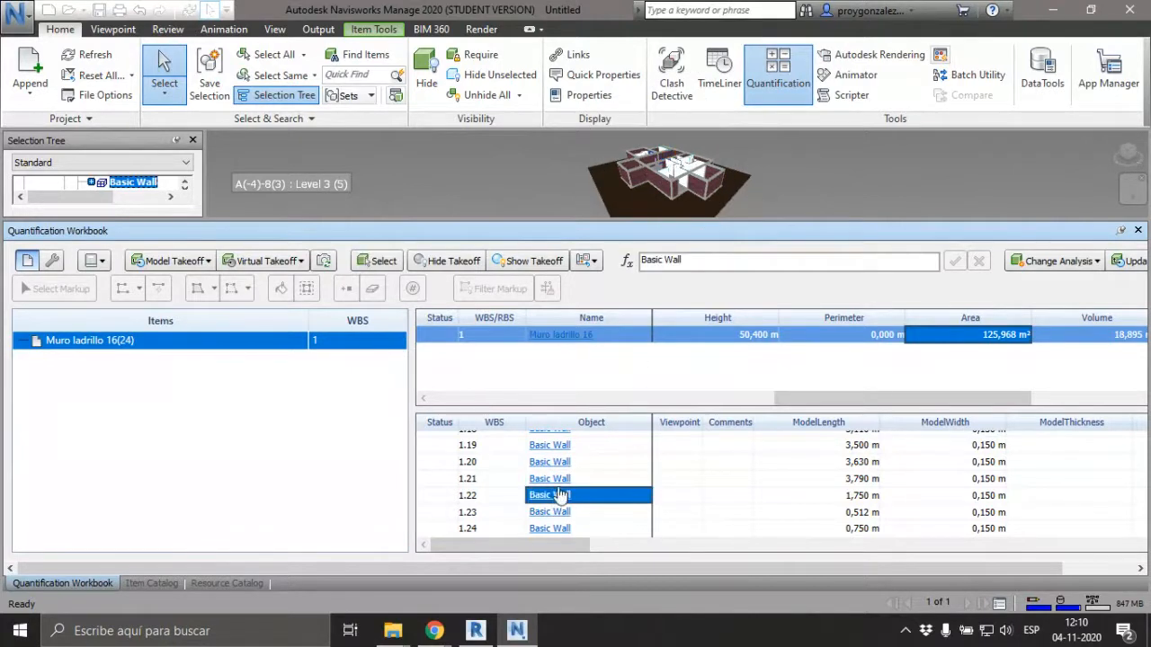
scroll(654, 159, up, 2)
scroll(655, 158, up, 4)
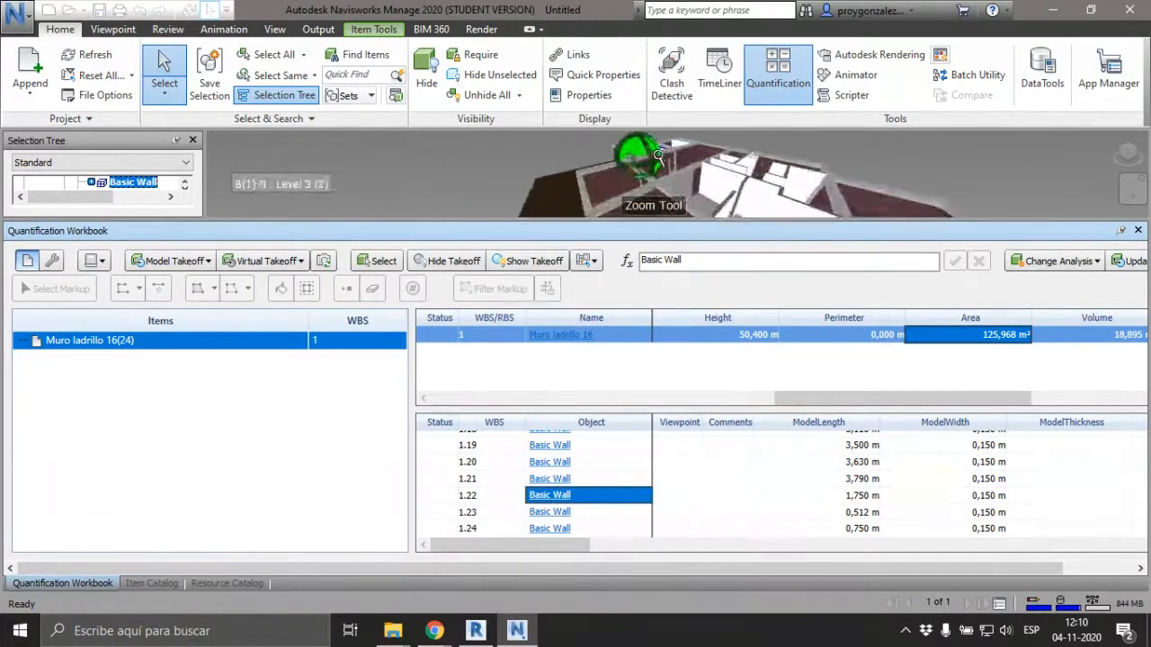
click(560, 513)
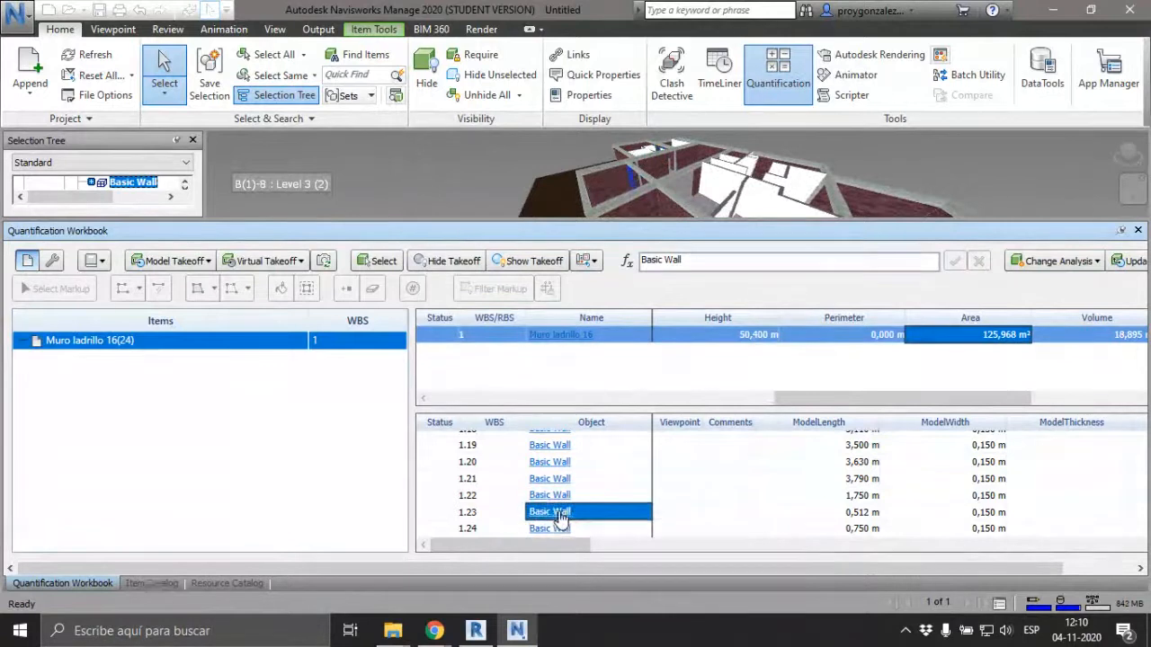
click(560, 530)
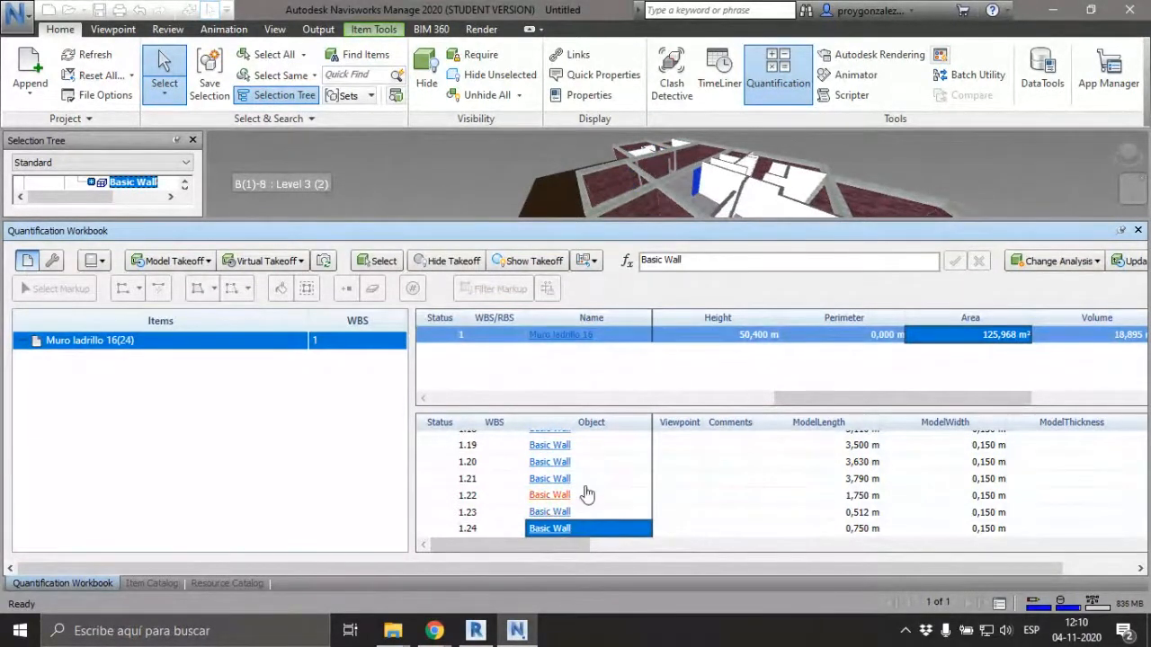
- Clear the selection, pick a brick wall in the model, and locate wall objects 1.21 and 1.6 from the takeoff list
click(884, 140)
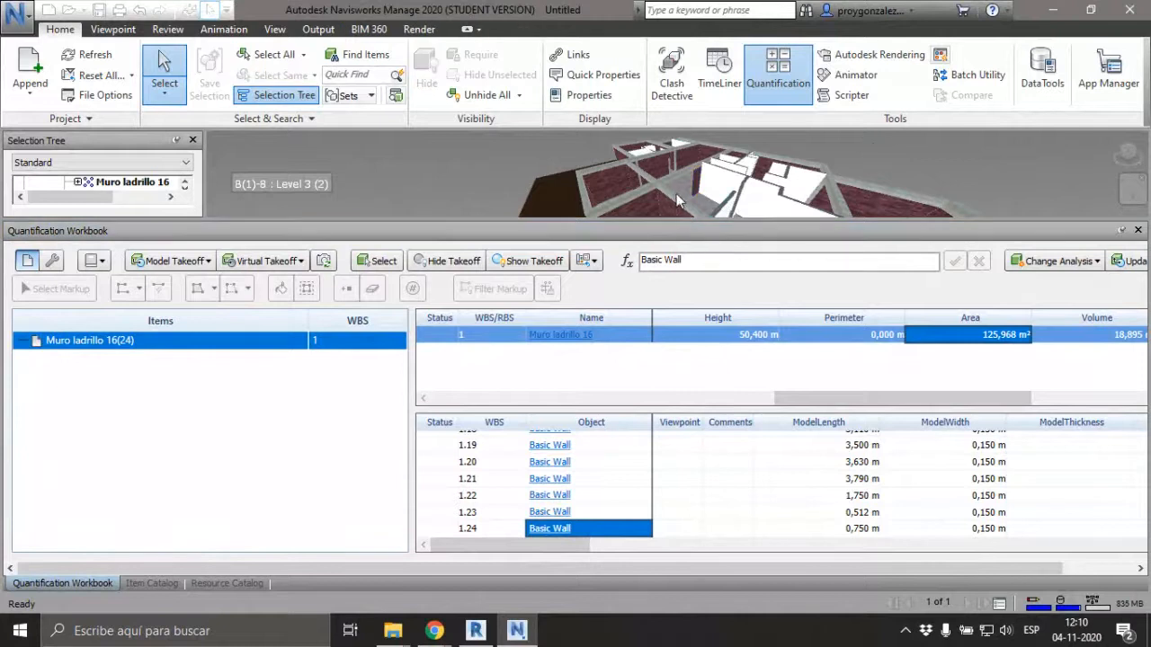
scroll(695, 184, up, 1)
click(602, 178)
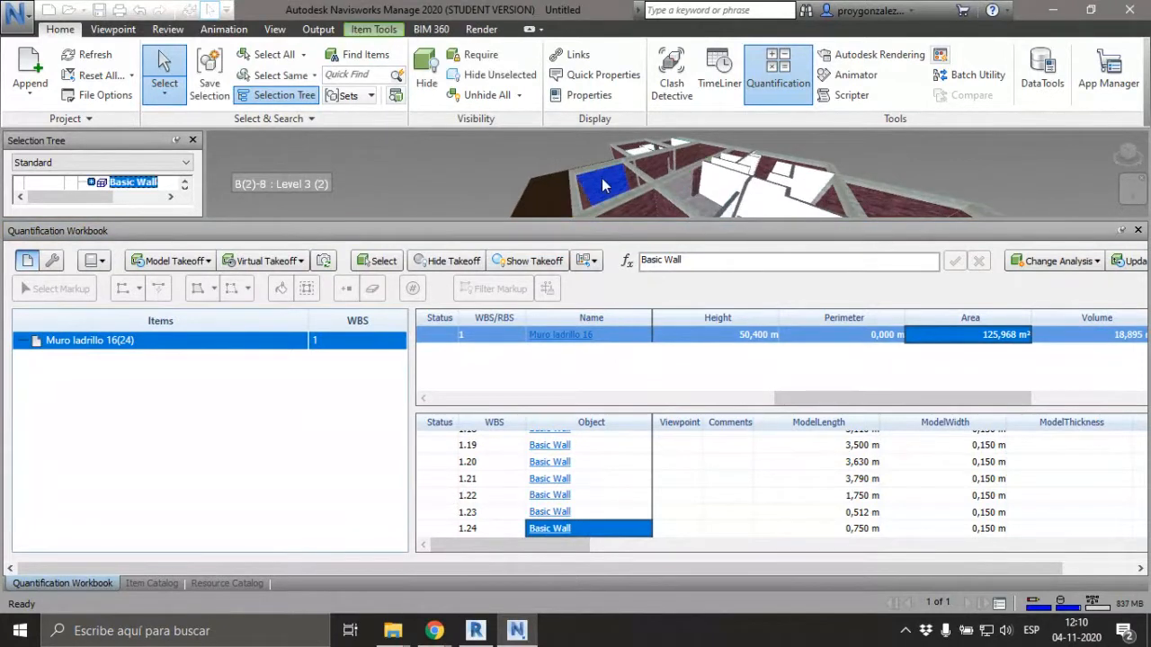
click(550, 482)
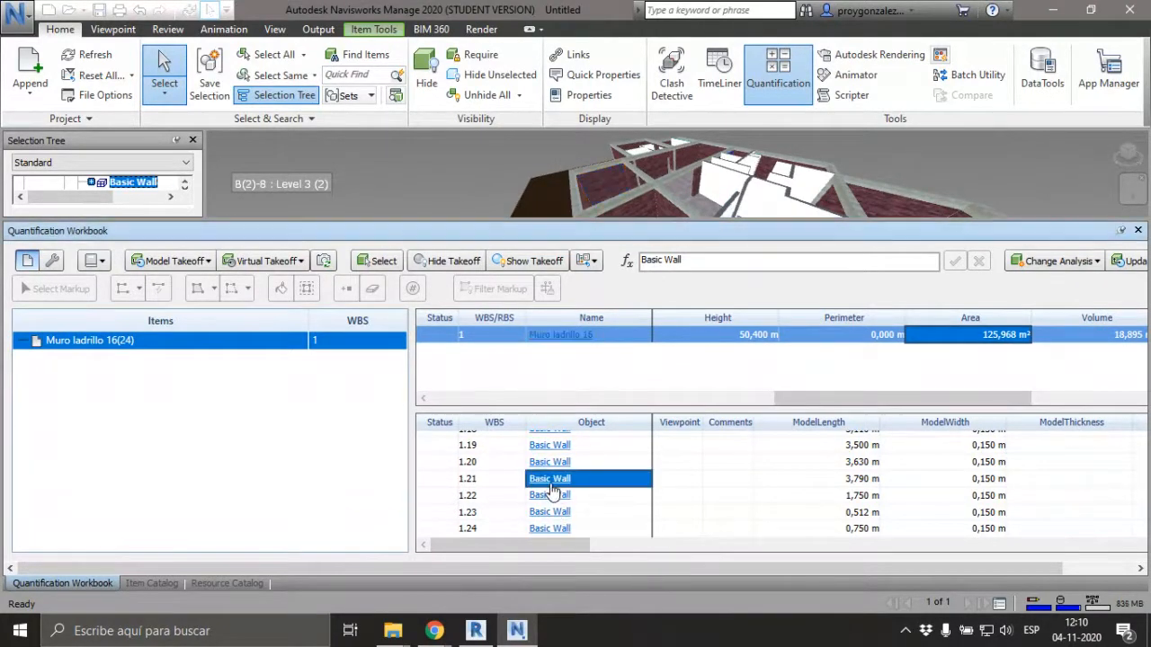
scroll(550, 504, up, 6)
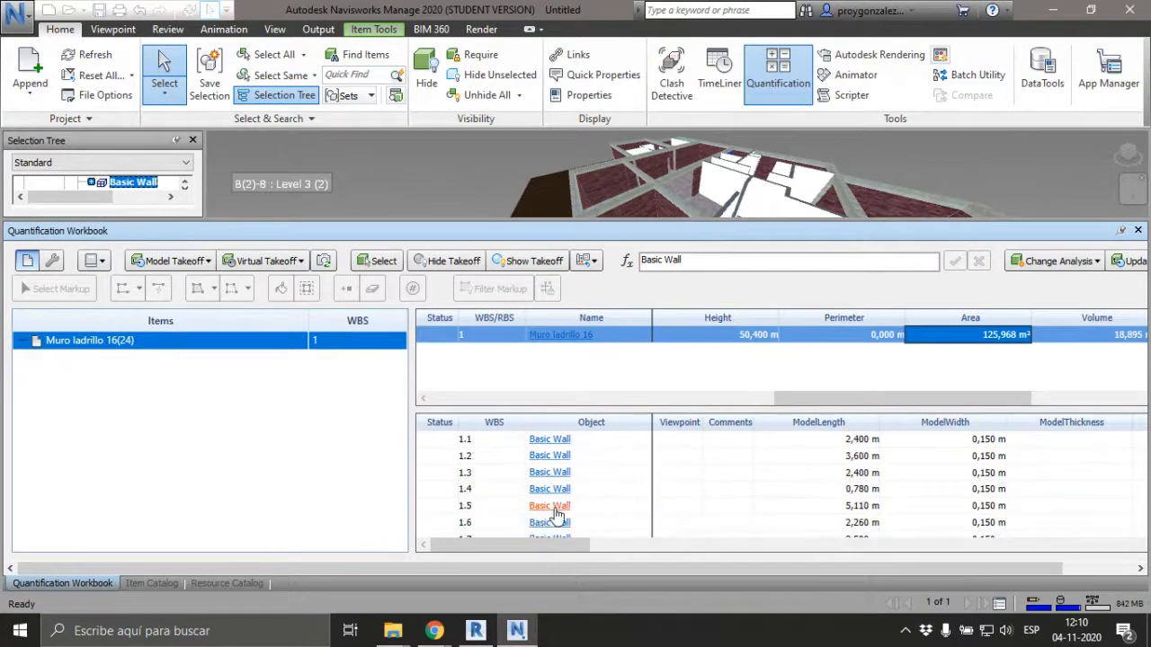
click(548, 524)
double_click(548, 527)
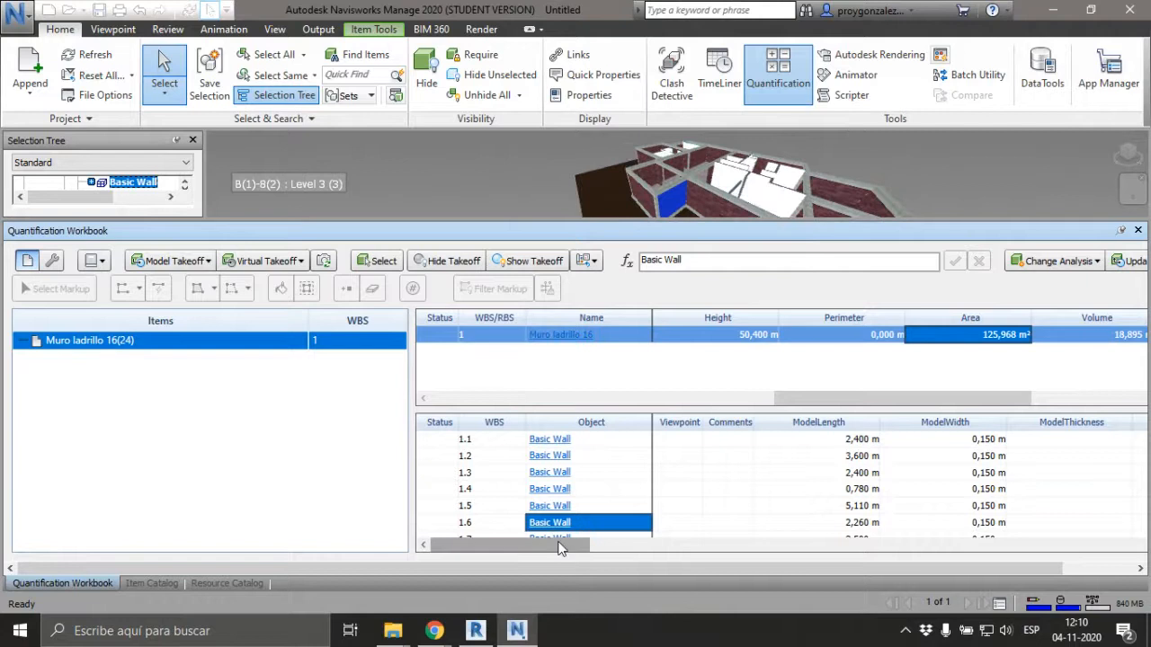
- Inspect the ModelArea of wall object 1.6 and compare it with the item's total Area
drag(553, 554, 826, 560)
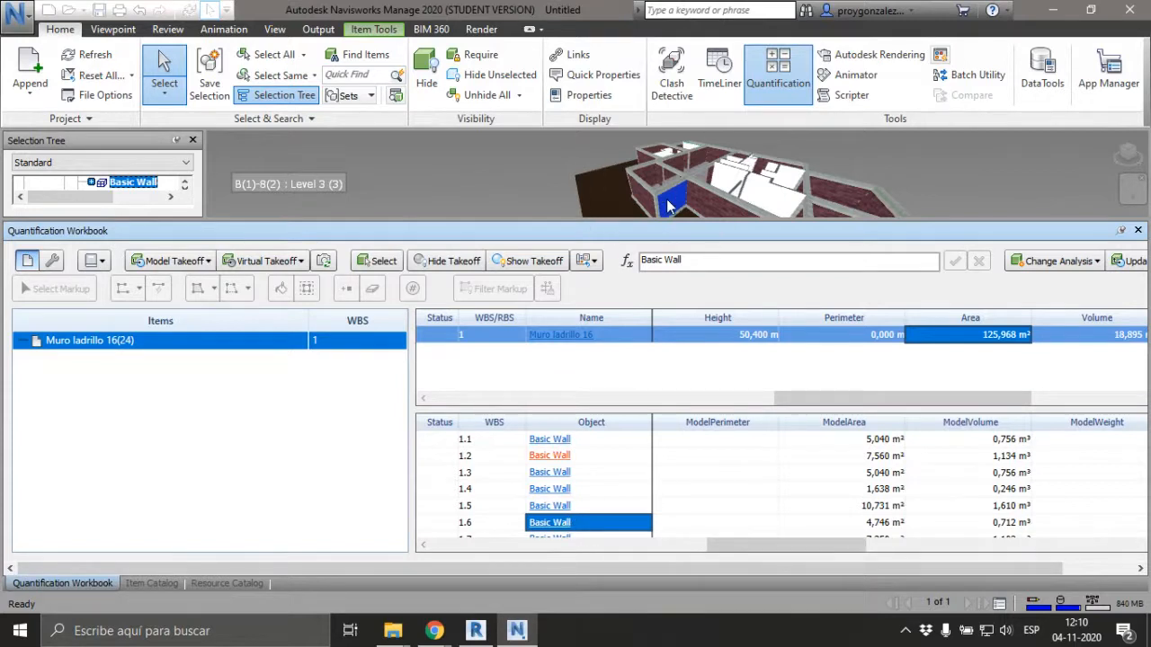
click(886, 522)
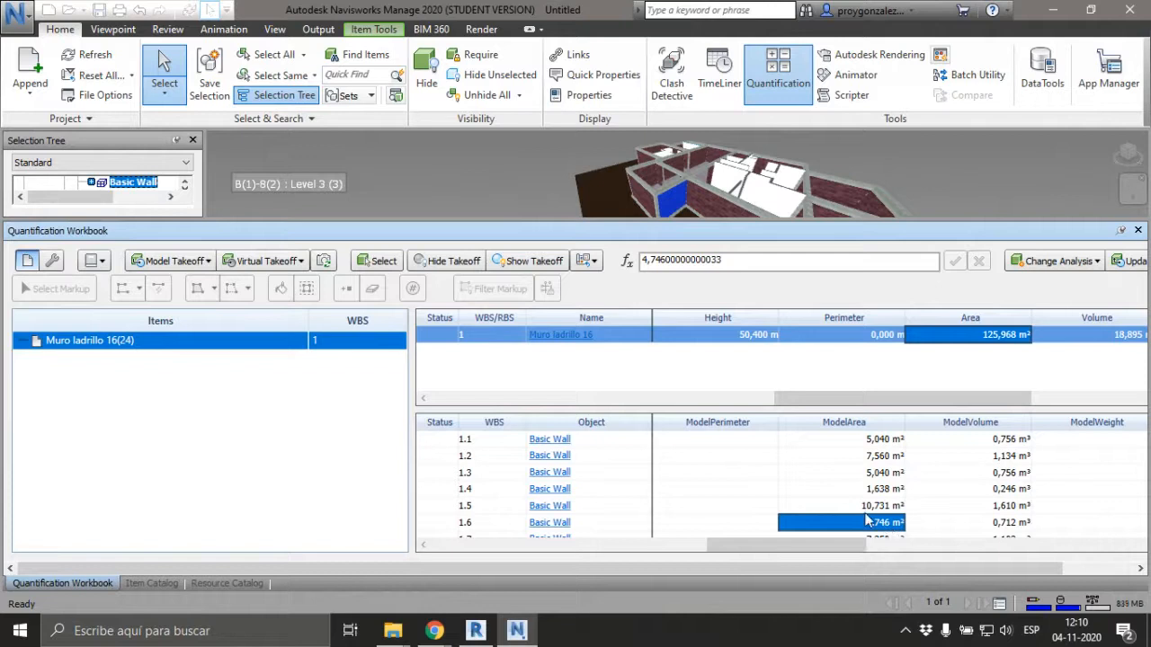
click(1016, 334)
click(125, 185)
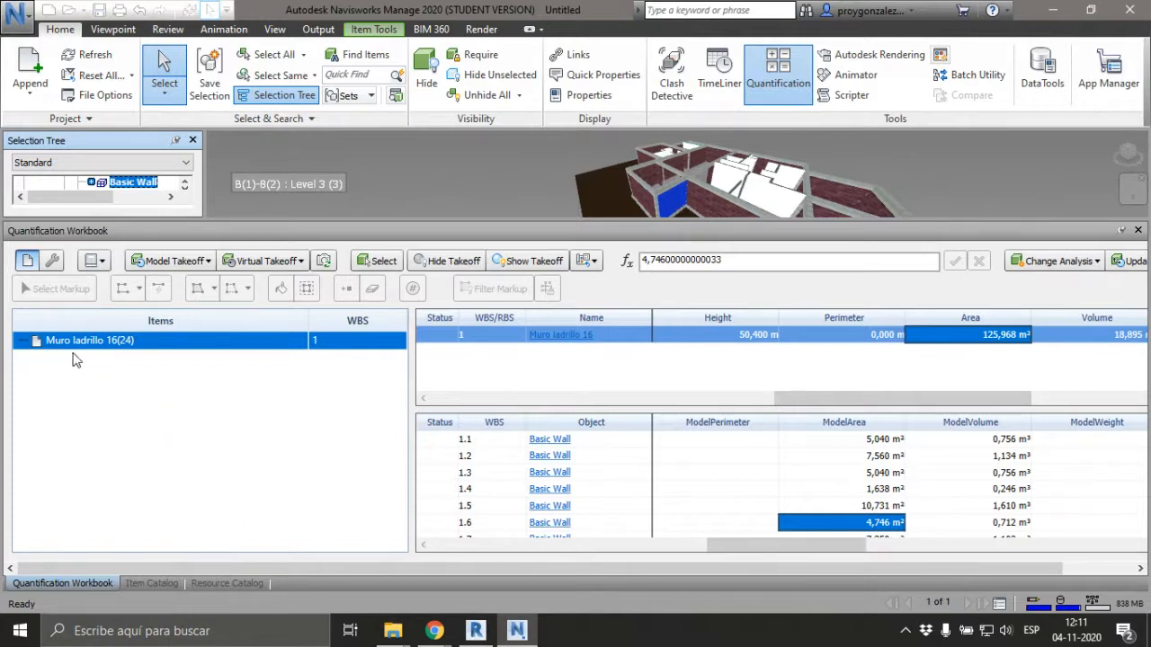
- Make the Quantification Workbook shorter and review the Muro ladrillo 16 item's totals from Length through Volume
key(ctrl)
key(ctrl)
key(ctrl)
key(ctrl)
drag(451, 219, 443, 269)
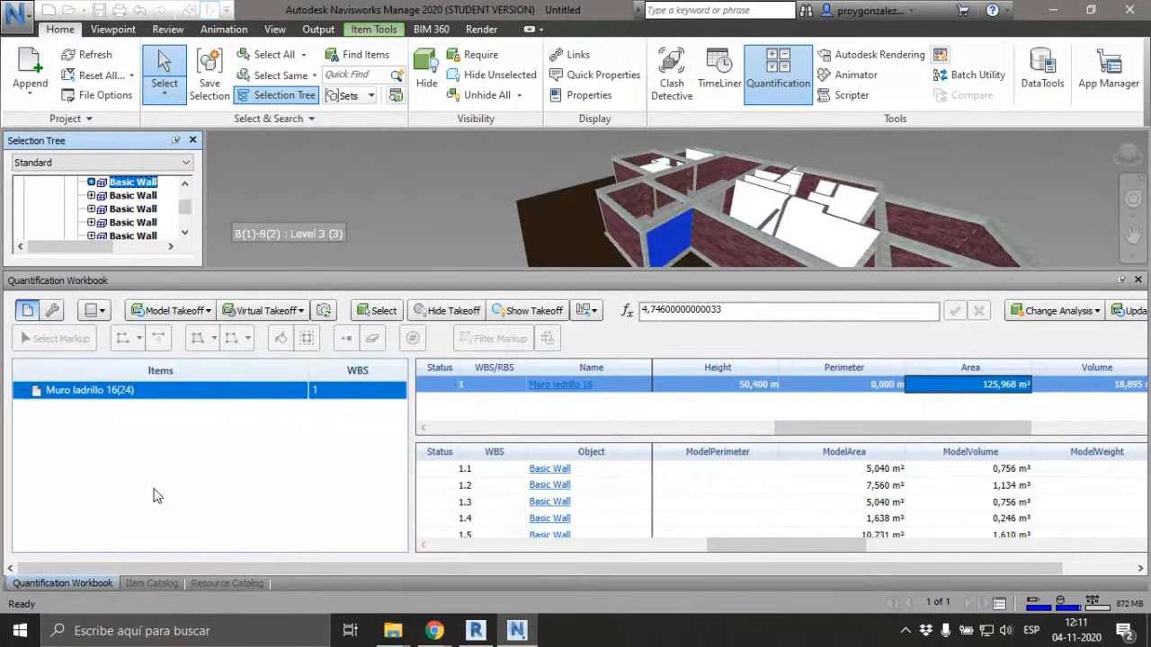
drag(835, 430, 703, 435)
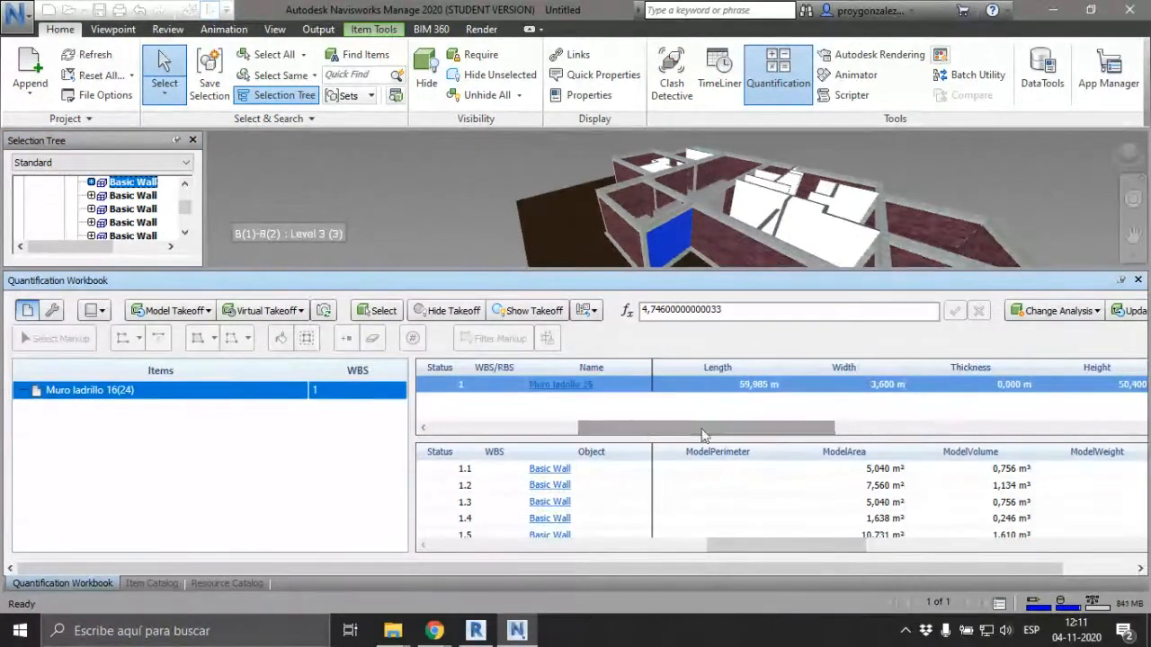
key(ctrl)
key(ctrl)
key(ctrl)
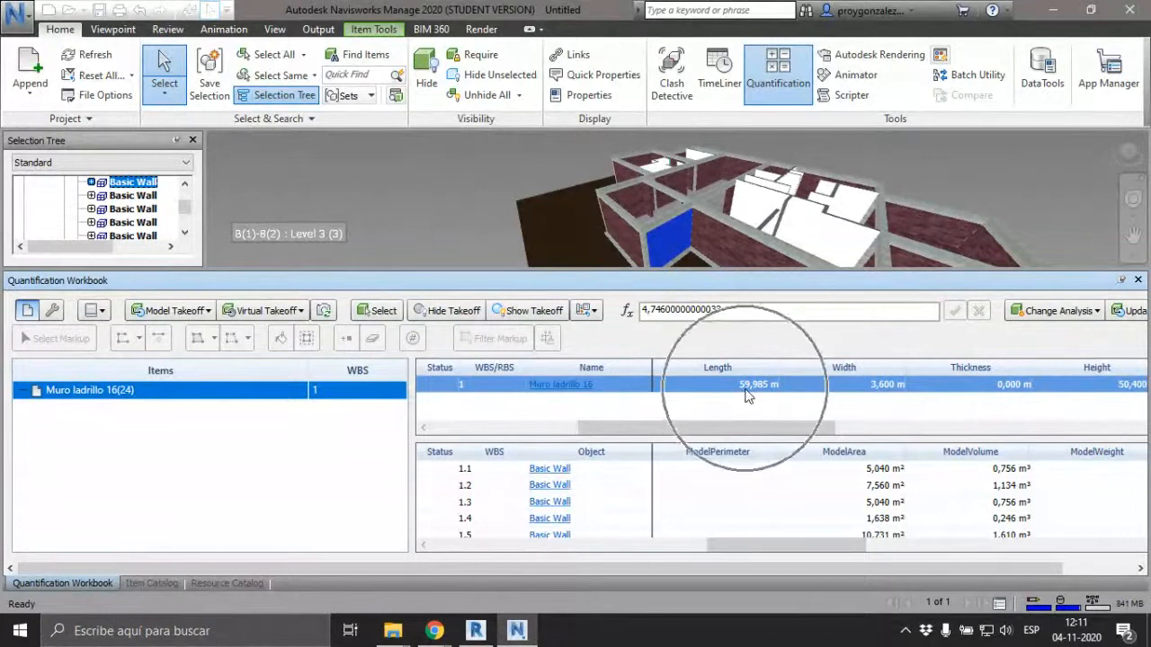
drag(748, 432, 1050, 448)
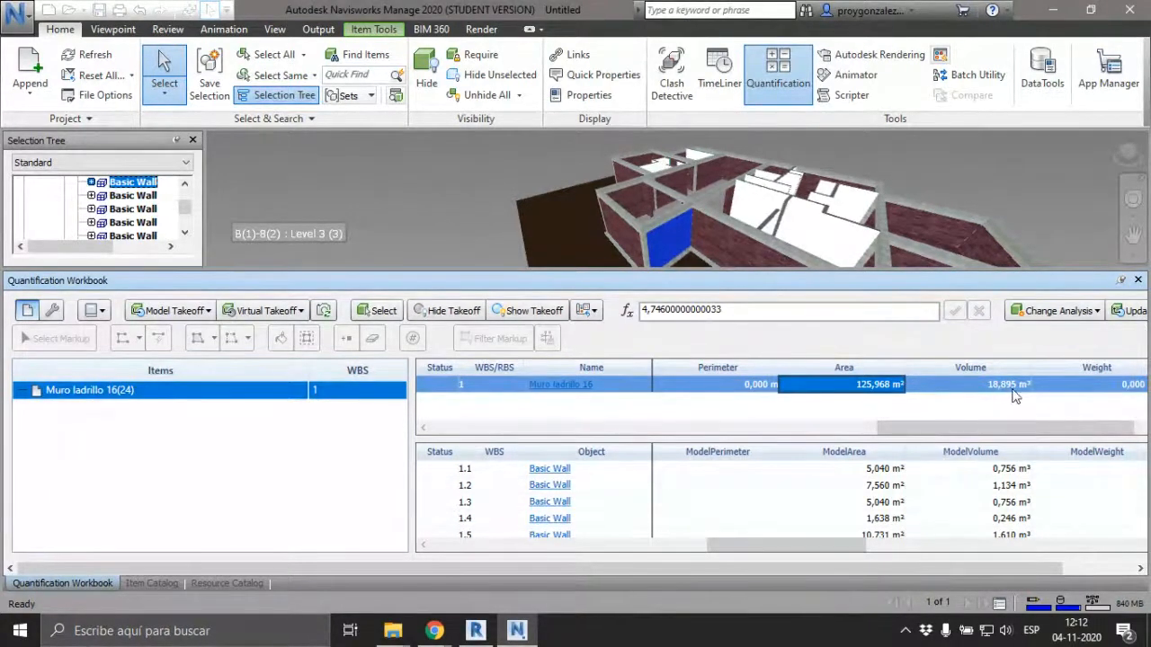
- Delete the Muro ladrillo 16 item and its takeoffs from the Item Catalog and return to the Quantification Workbook
click(81, 436)
click(87, 390)
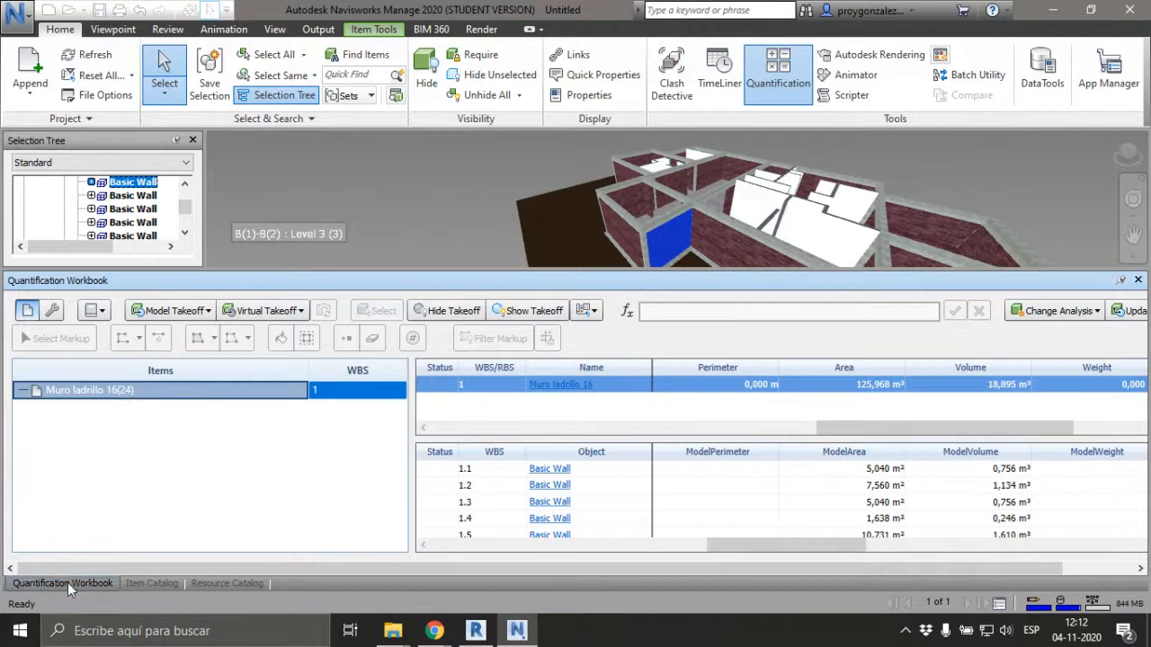
click(153, 584)
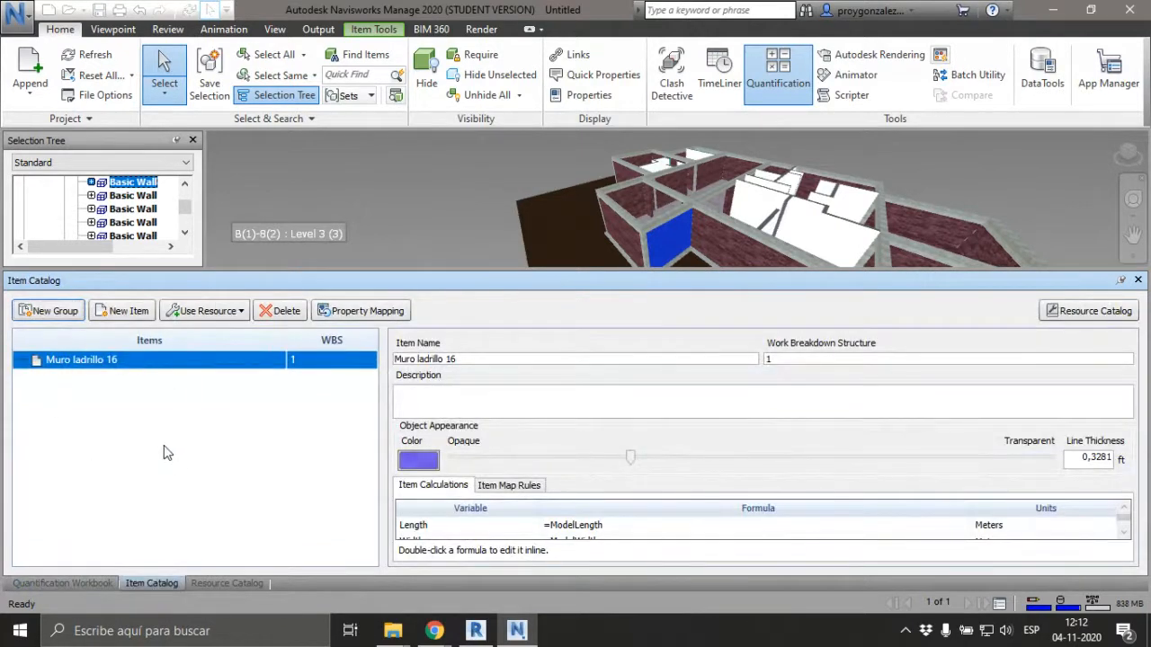
click(97, 441)
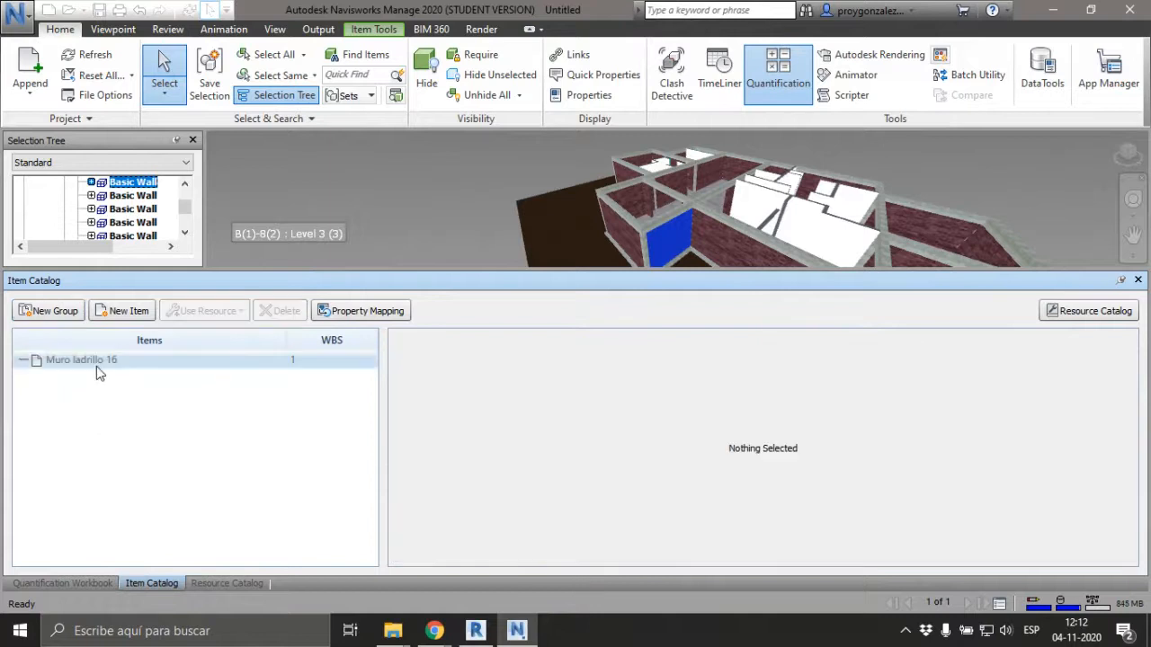
click(95, 361)
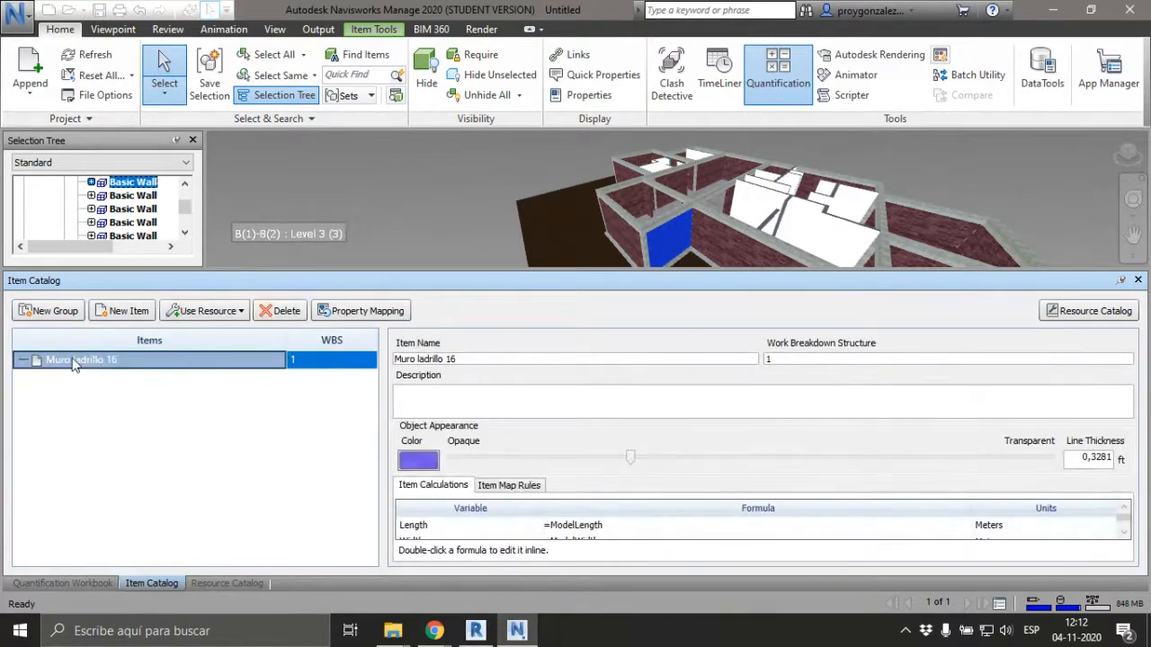
click(280, 314)
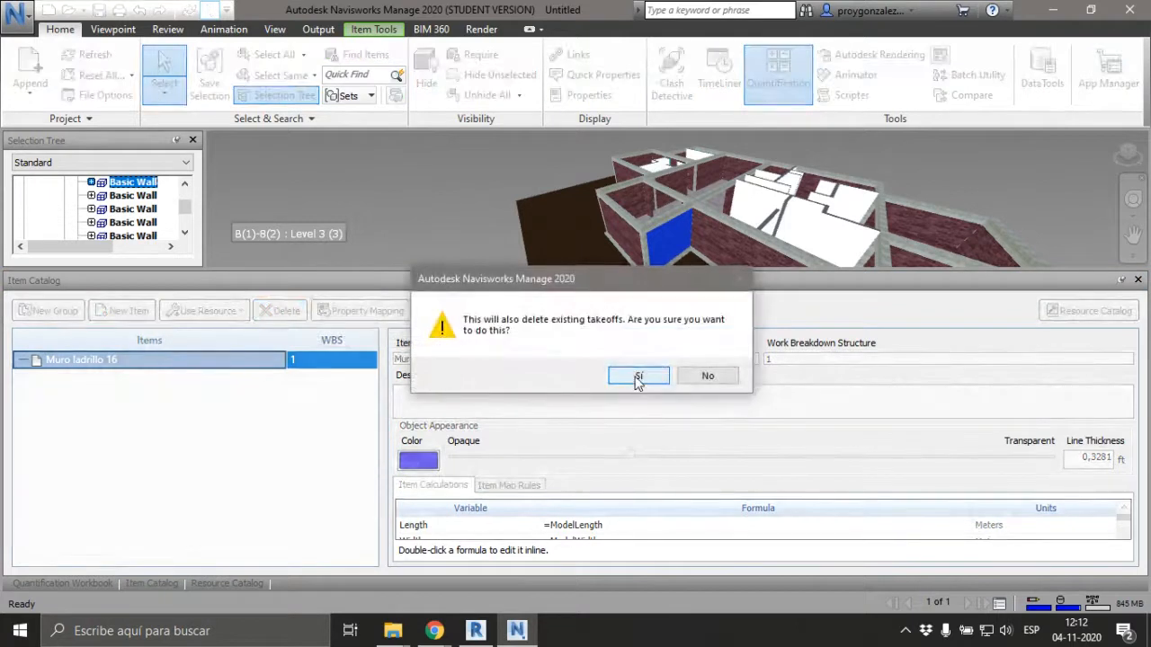
click(637, 378)
click(64, 584)
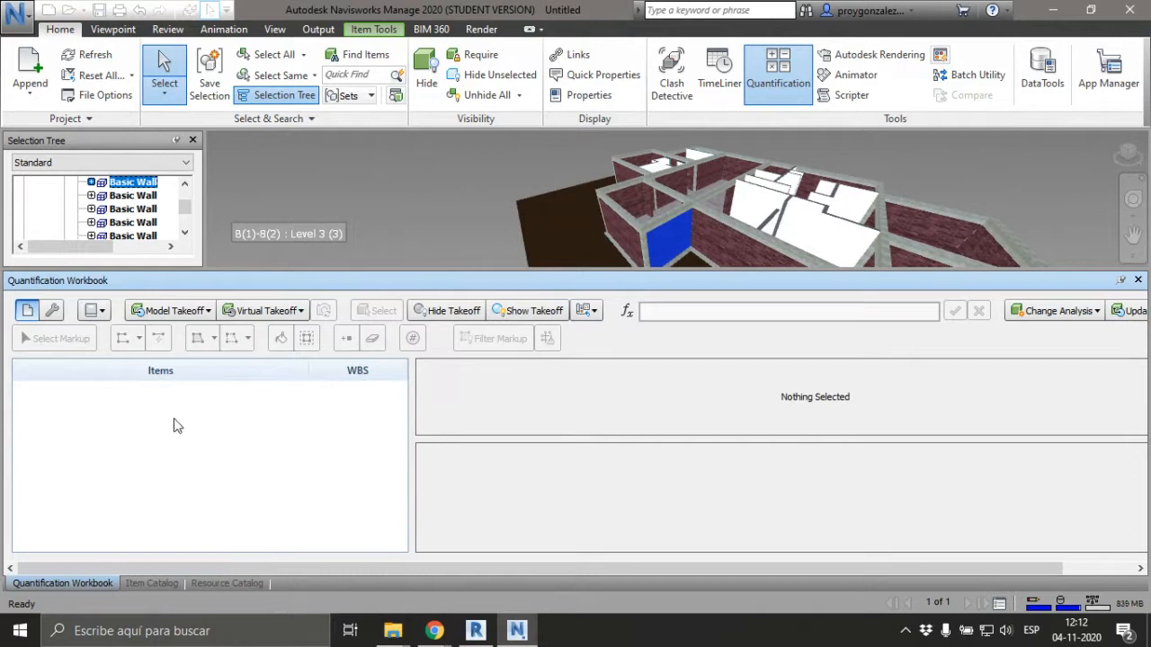
click(135, 185)
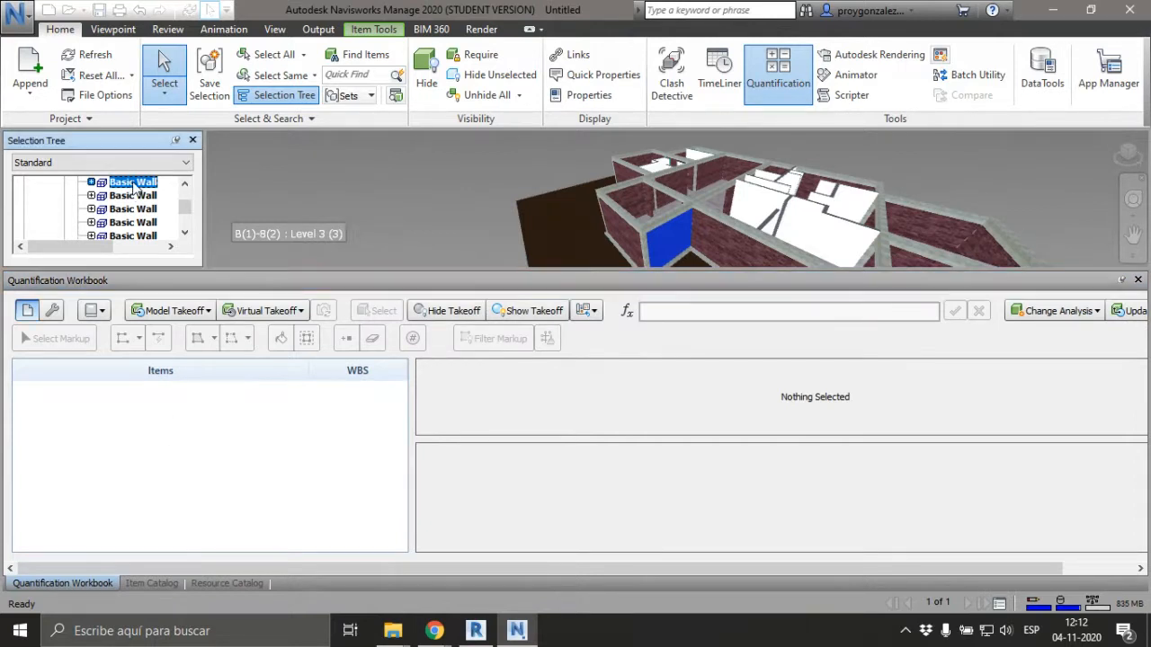
right_click(135, 185)
mouse_move(358, 351)
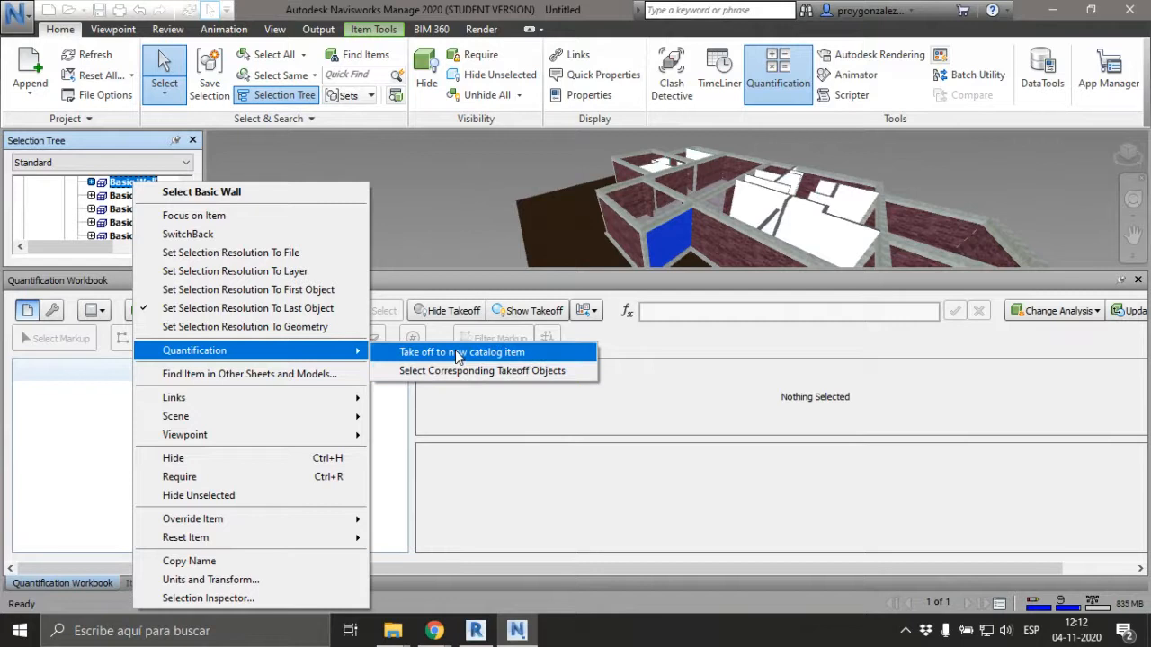
click(98, 454)
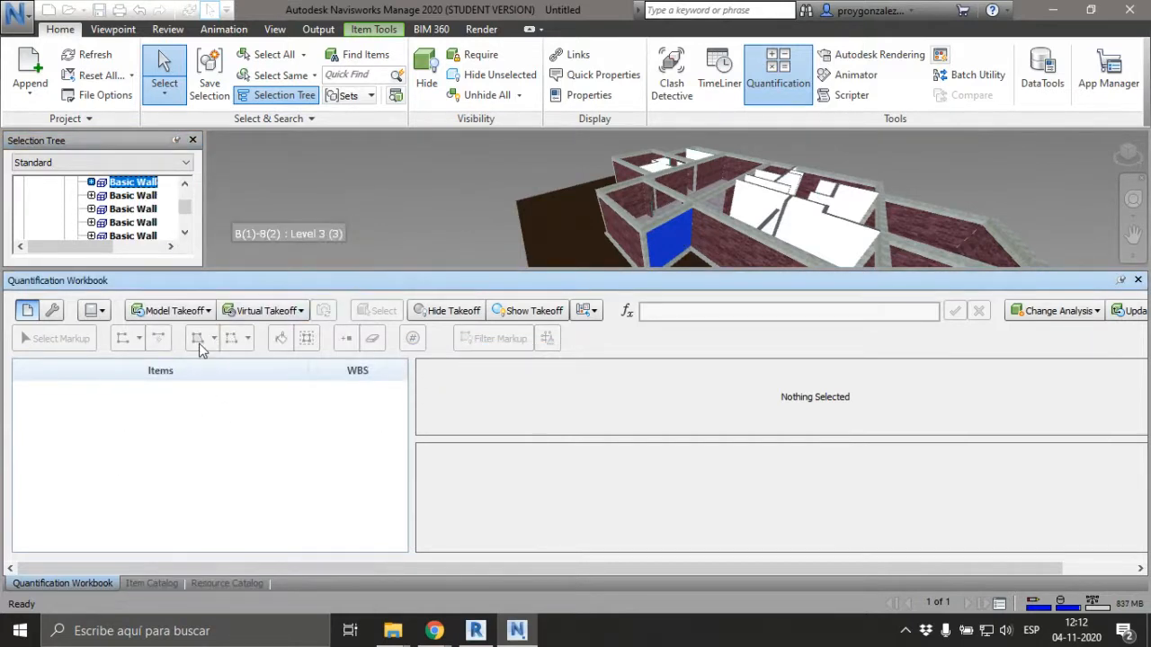
- Take off the selected brick wall to a new catalog item
click(210, 311)
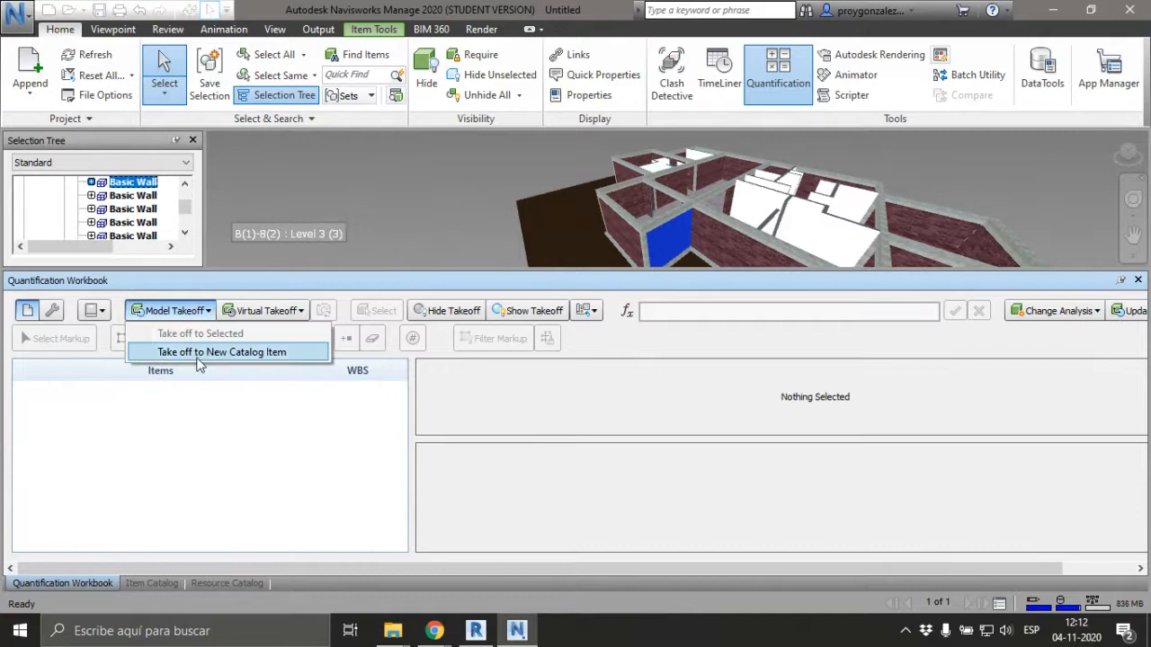
key(ctrl)
key(ctrl)
click(198, 353)
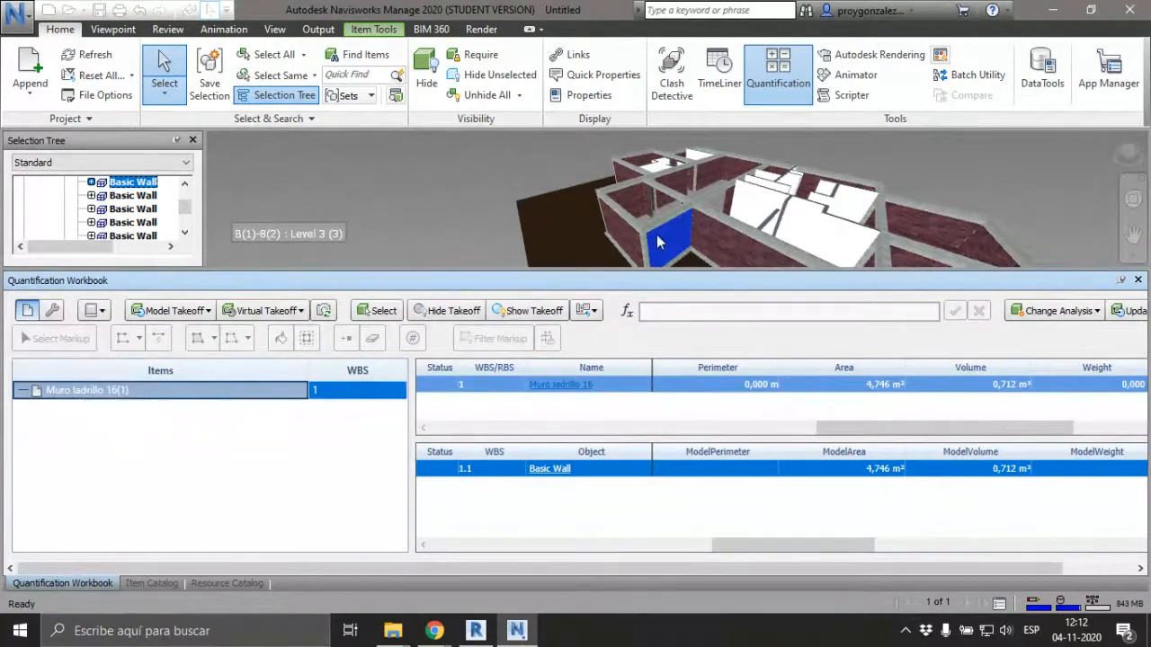
- Try taking off the selected wall and its two adjoining walls to Muro ladrillo 16 with duplicates allowed, and delete the added takeoffs
ctrl+click(620, 229)
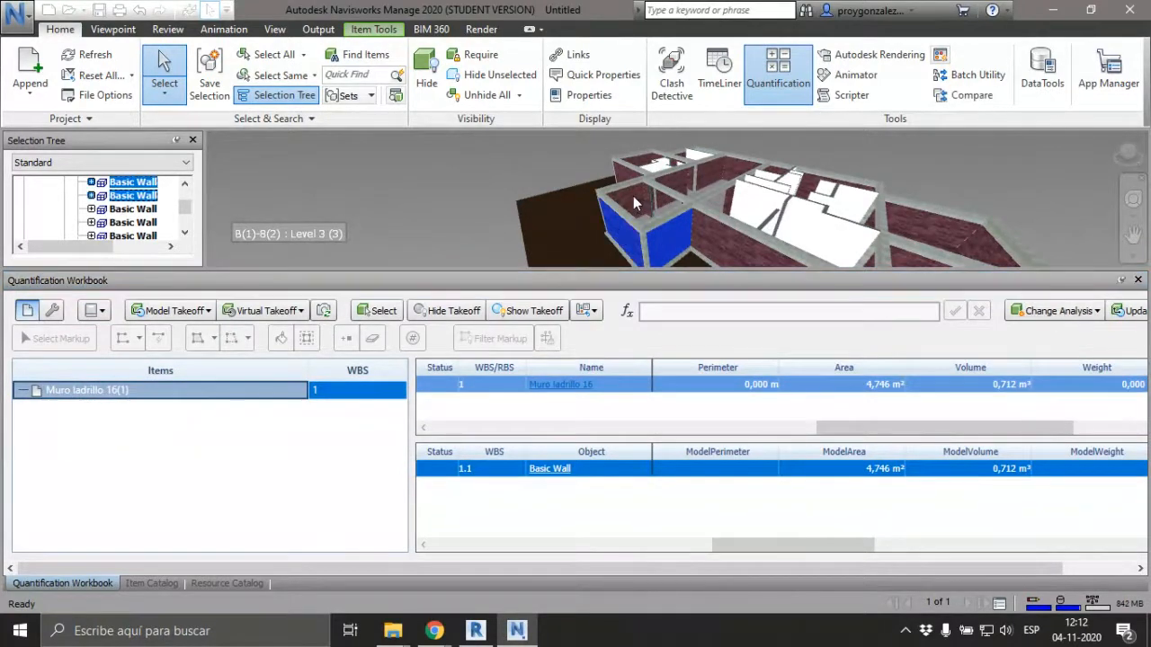
ctrl+click(633, 196)
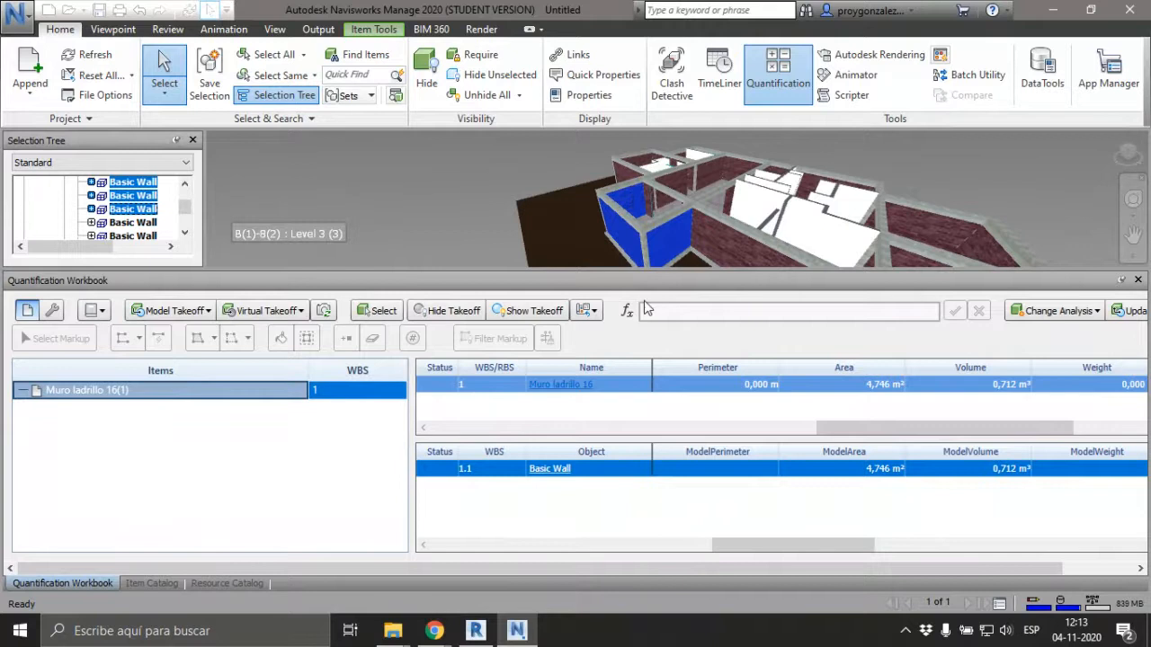
click(208, 311)
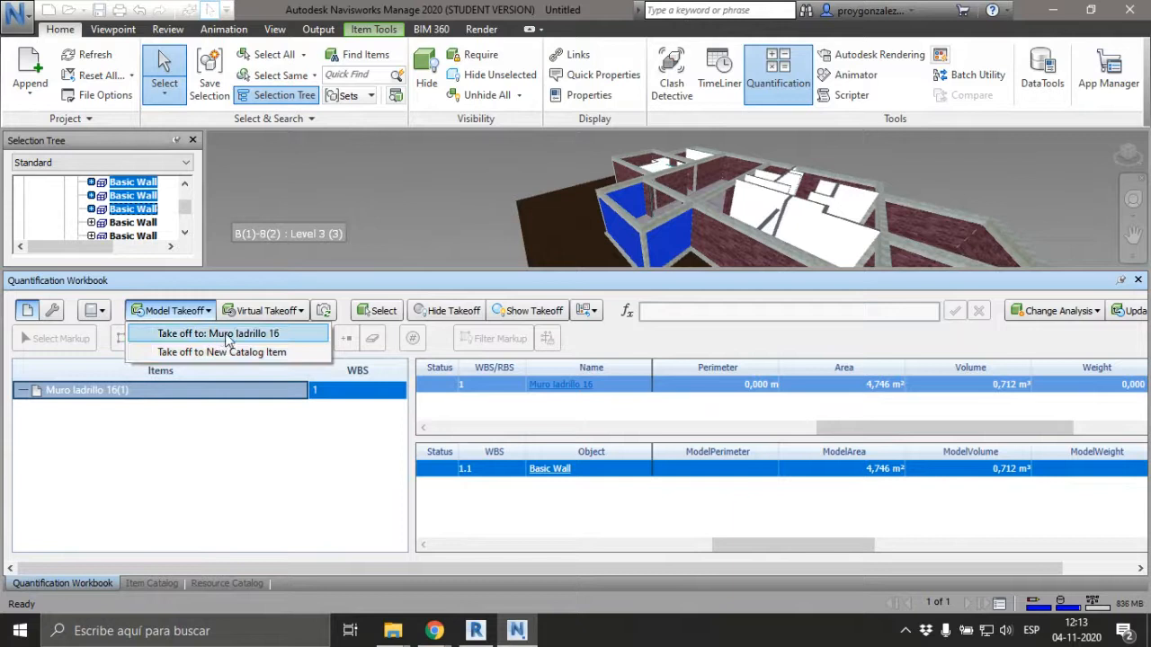
click(224, 334)
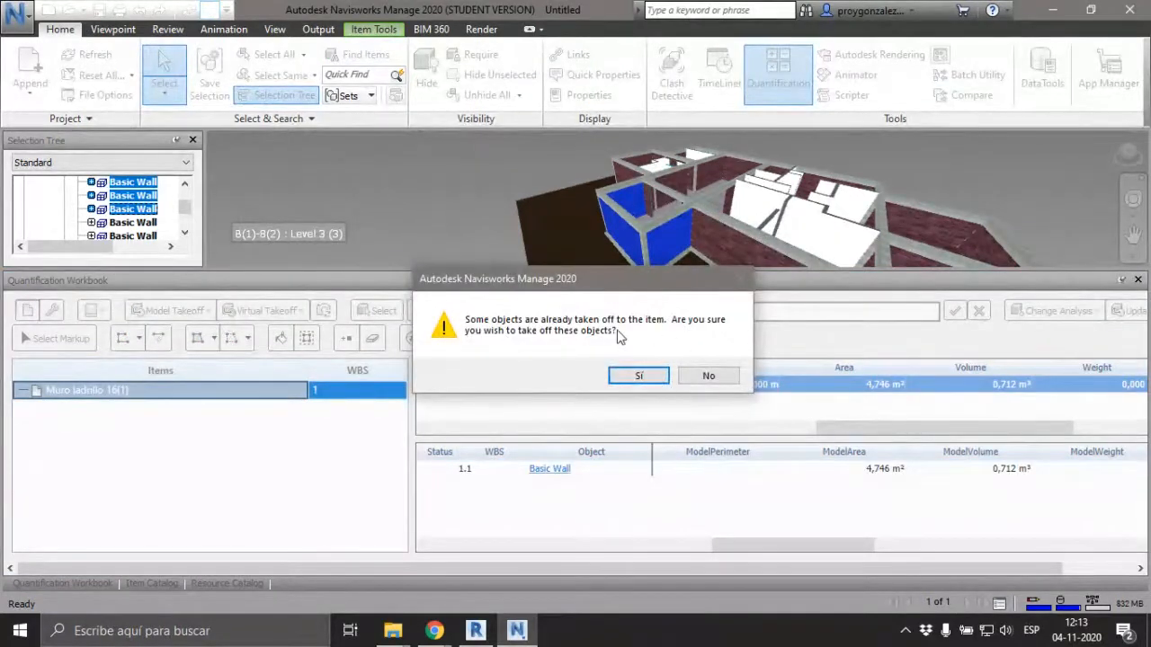
click(639, 375)
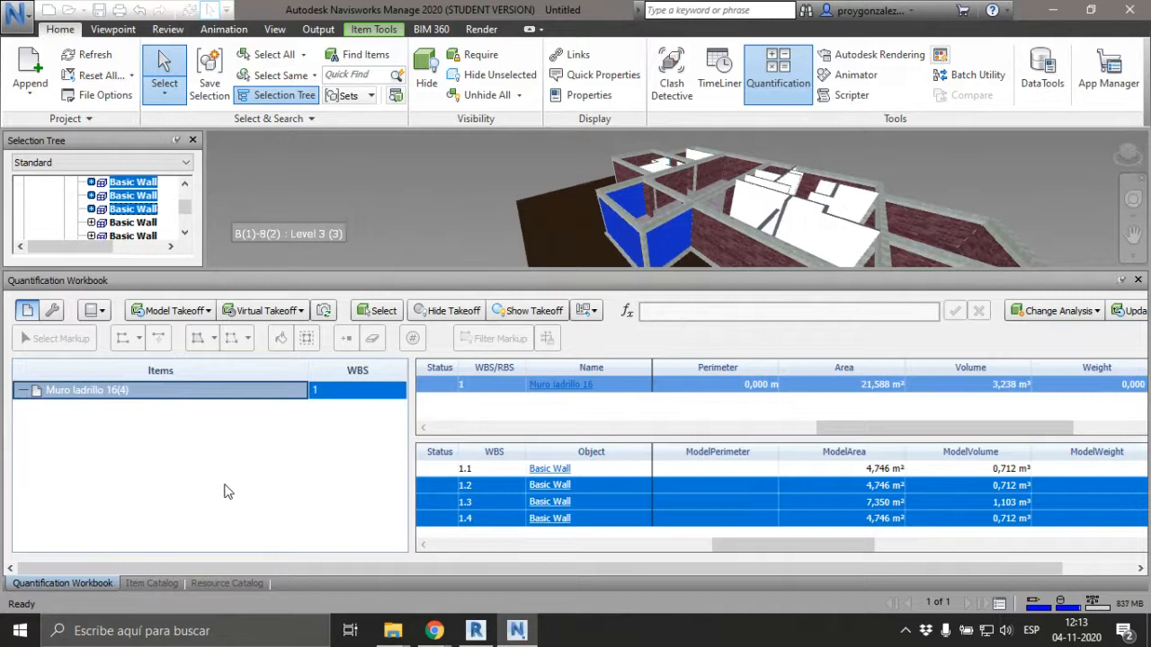
key(Delete)
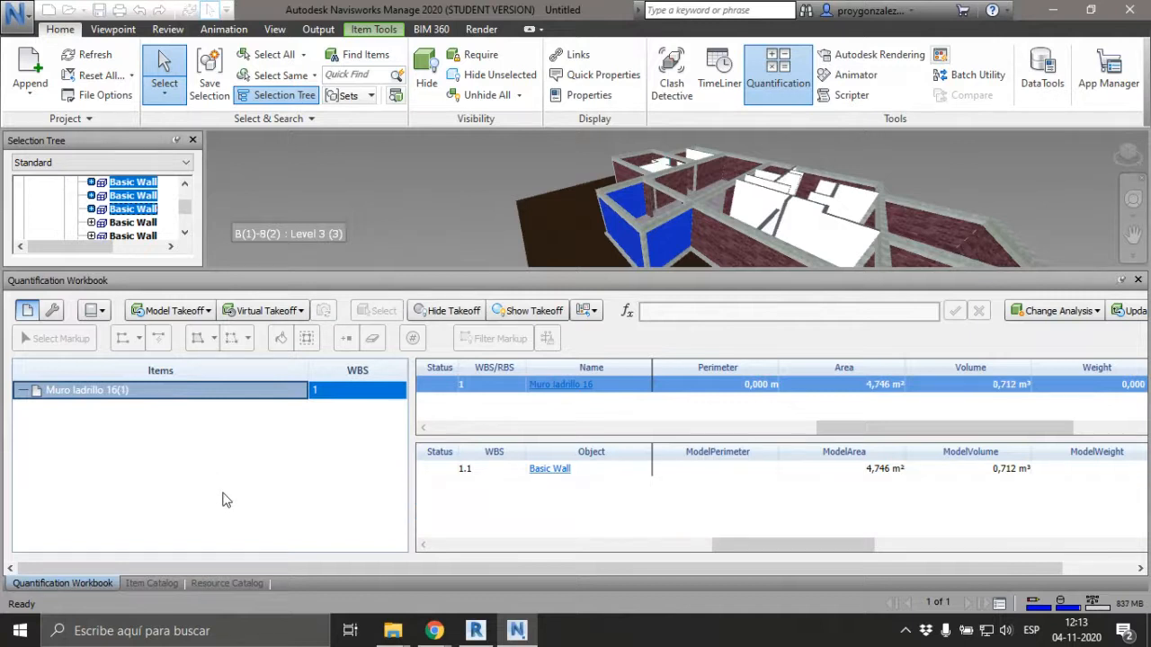
- Select wall object 1.1 plus the two adjoining brick walls and take them off to Muro ladrillo 16, excluding the object already taken off
click(420, 212)
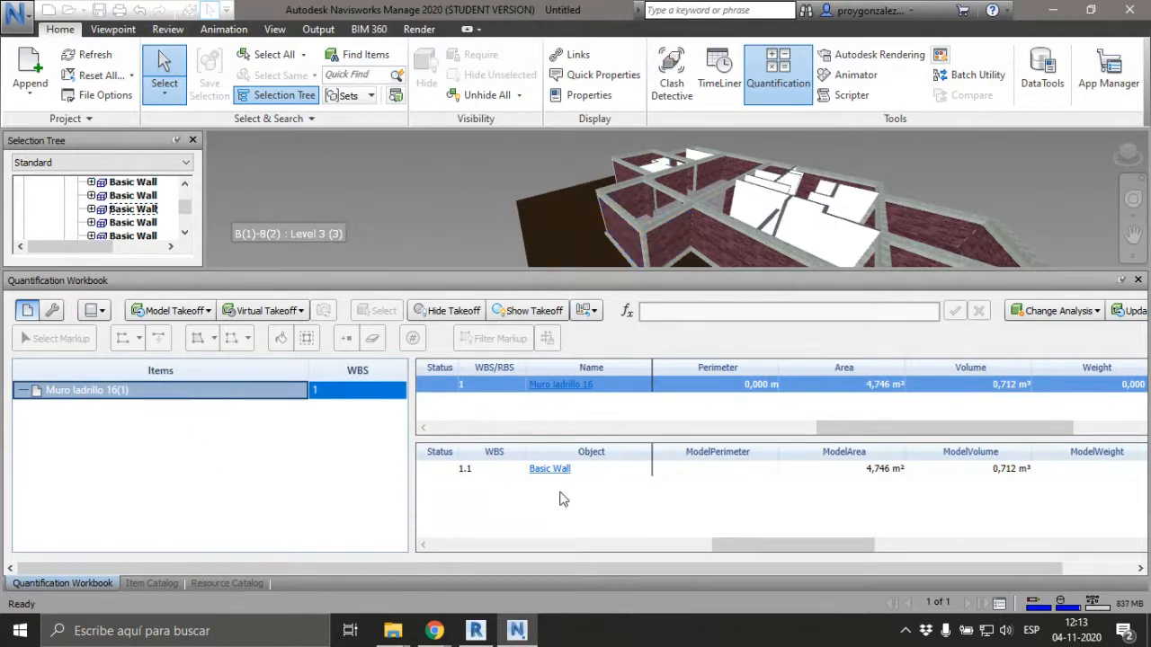
click(561, 468)
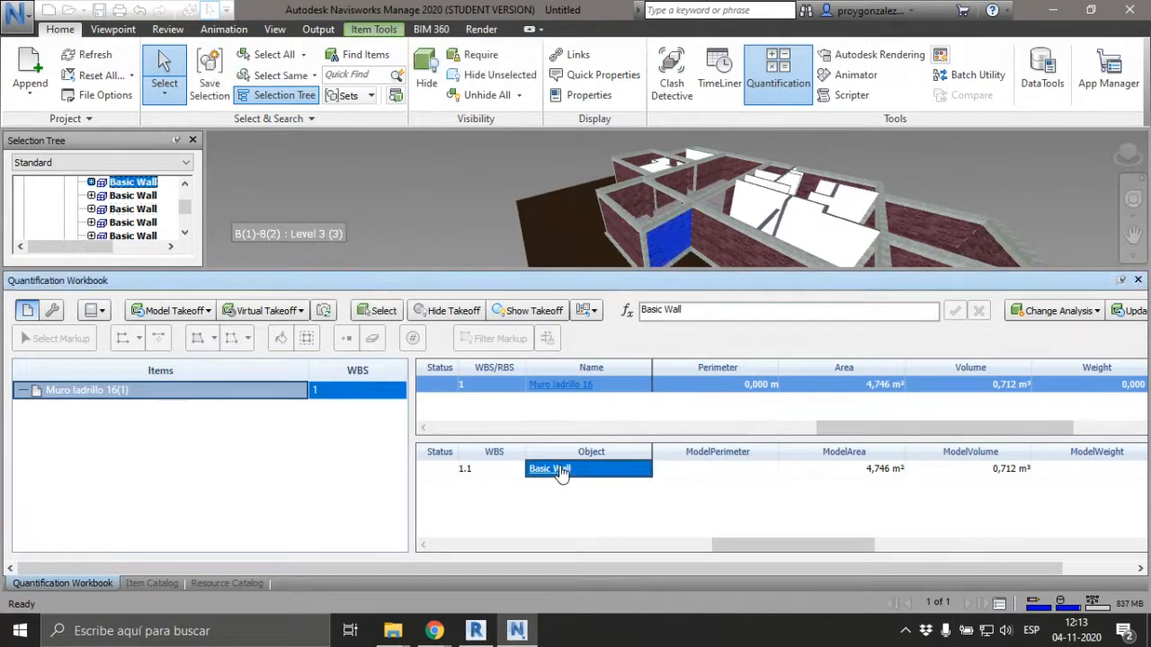
ctrl+click(618, 228)
ctrl+click(634, 203)
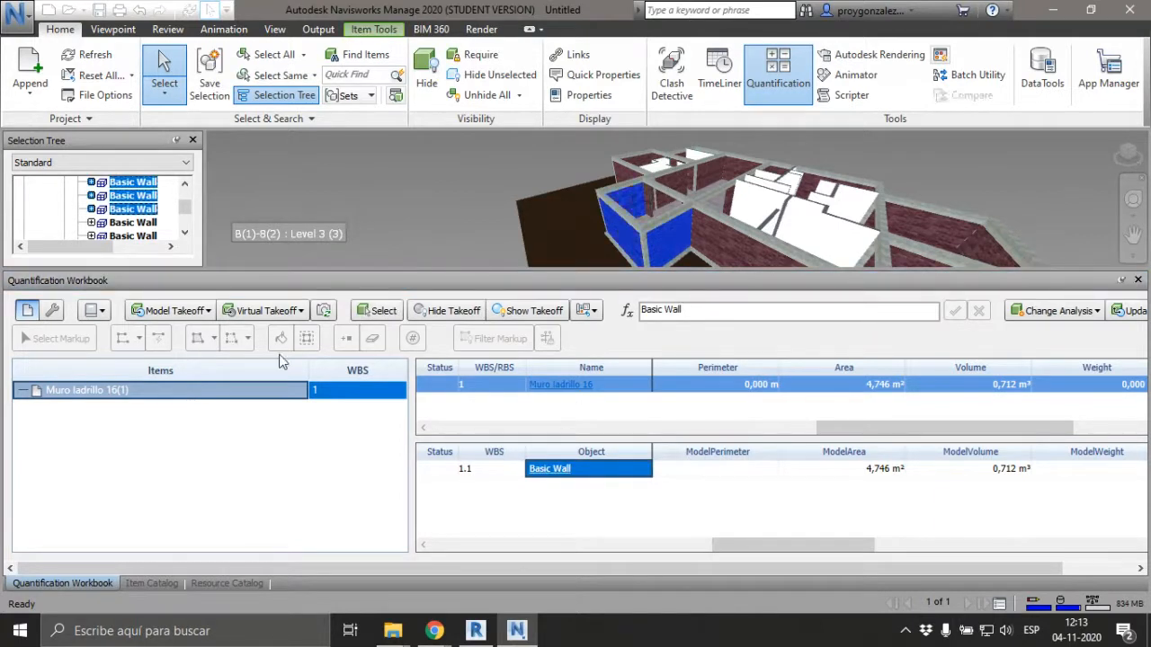
click(208, 310)
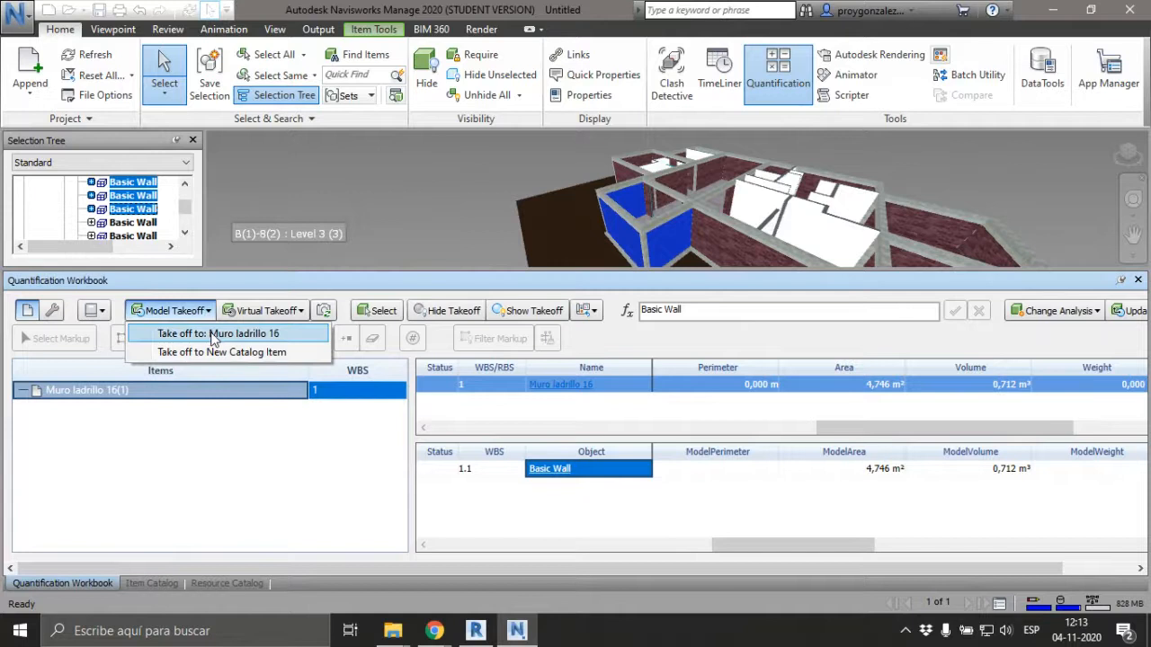
click(216, 334)
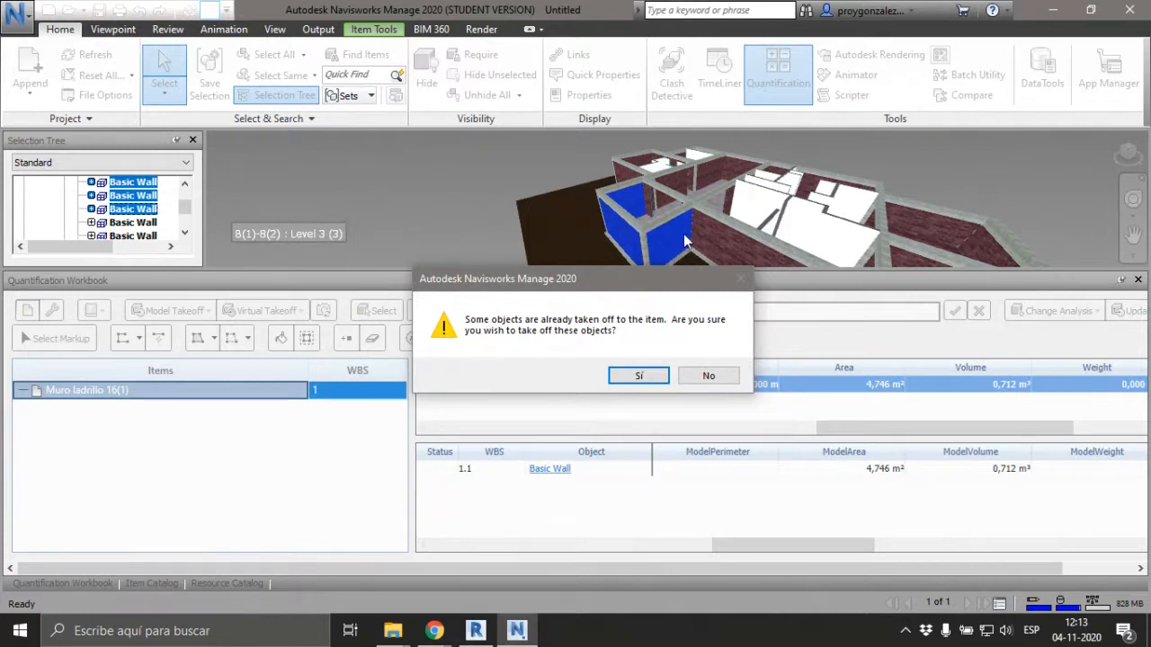
click(708, 376)
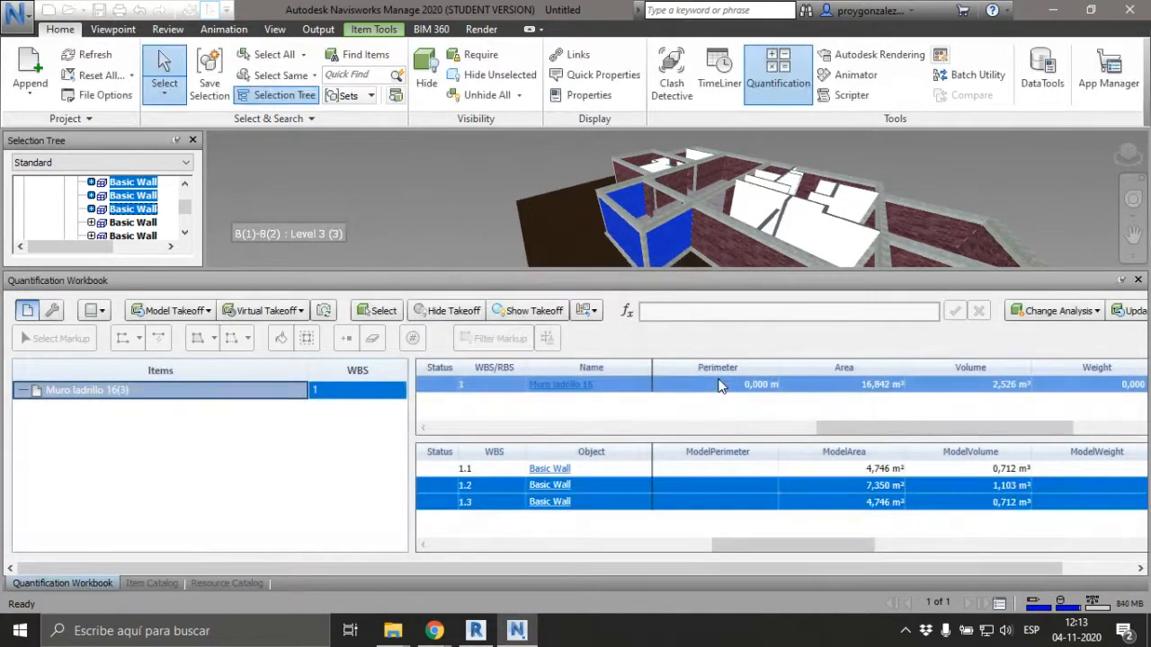
- Clear the model selection and review the Length, Width, Thickness and Height of Muro ladrillo 16's wall objects
click(126, 409)
key(Escape)
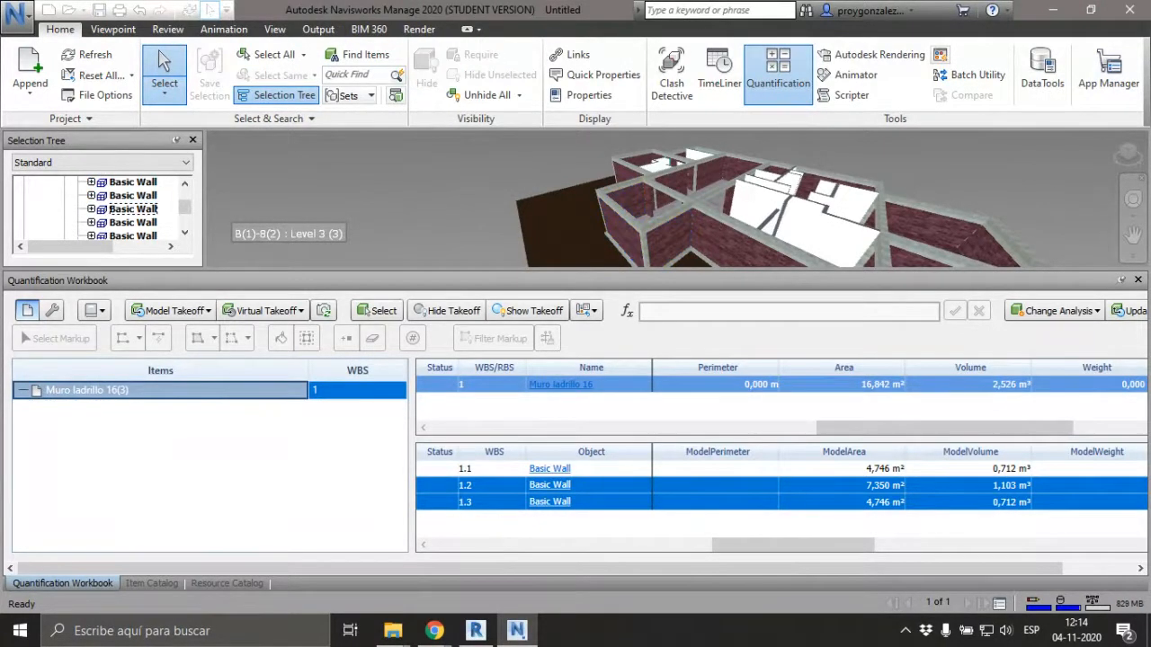
key(alt+Tab)
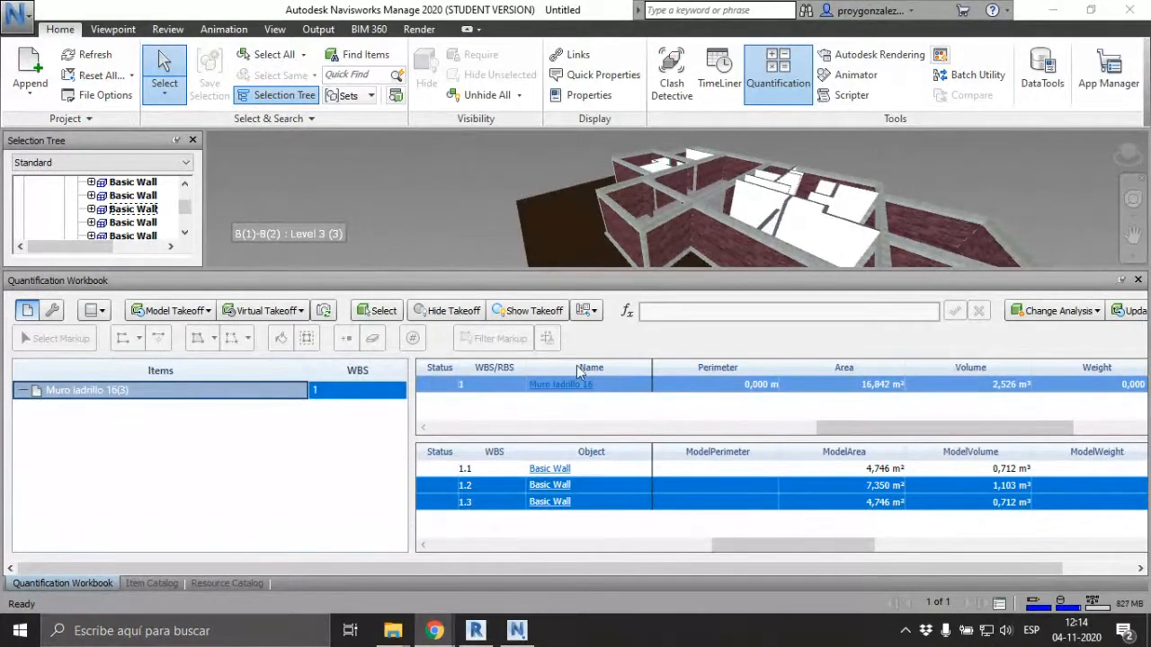
click(544, 387)
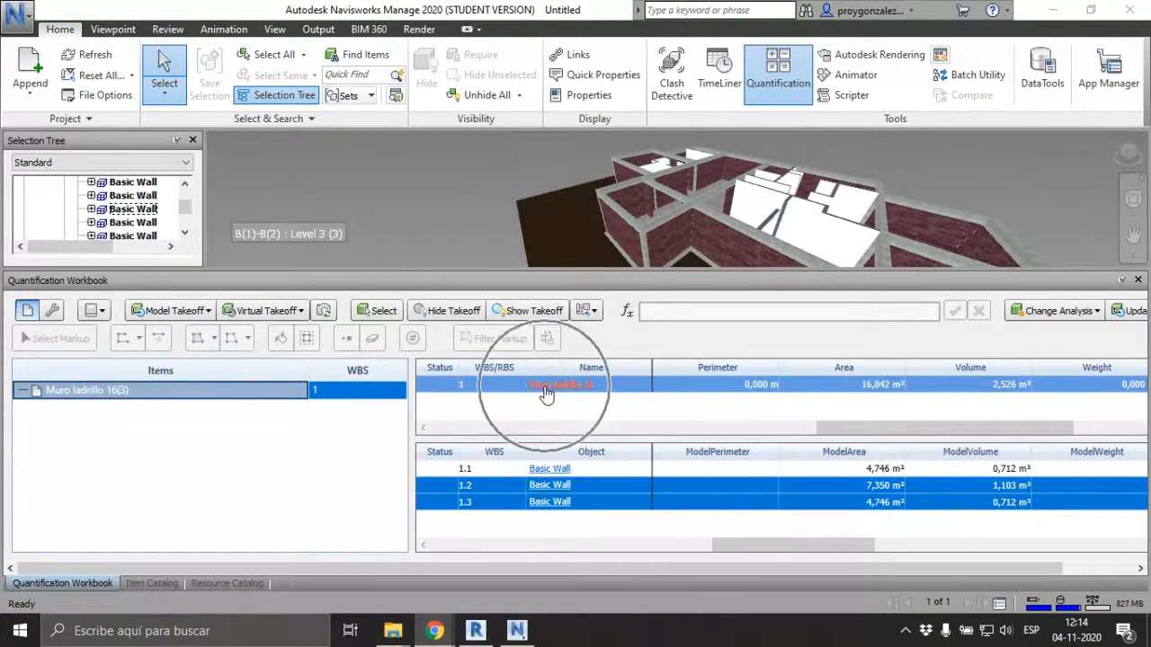
click(733, 536)
drag(795, 538, 851, 552)
drag(886, 556, 890, 555)
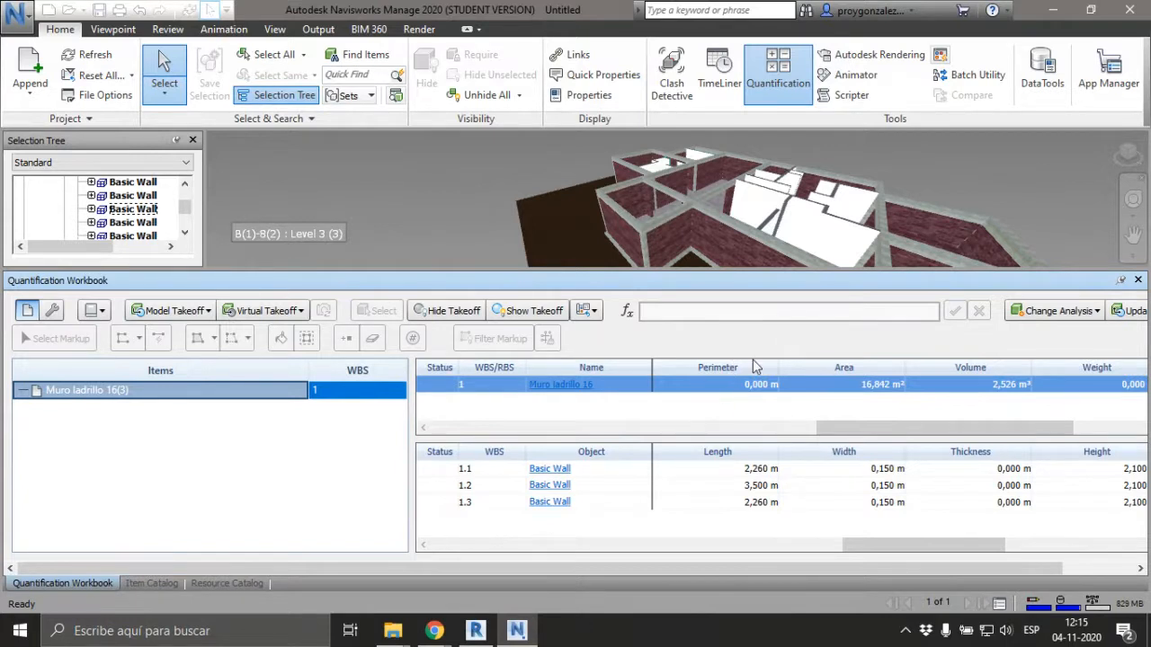
- Hide the Length, Width, Thickness, Height, Perimeter, Volume, Weight and Count columns in the item details table
right_click(1003, 370)
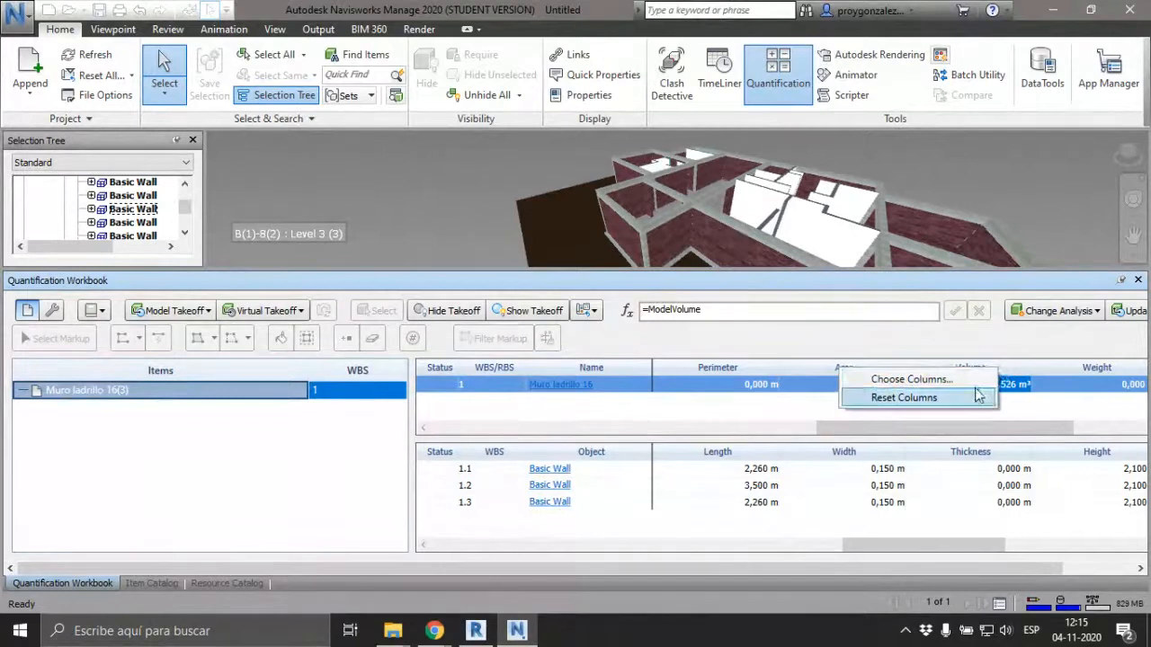
click(971, 382)
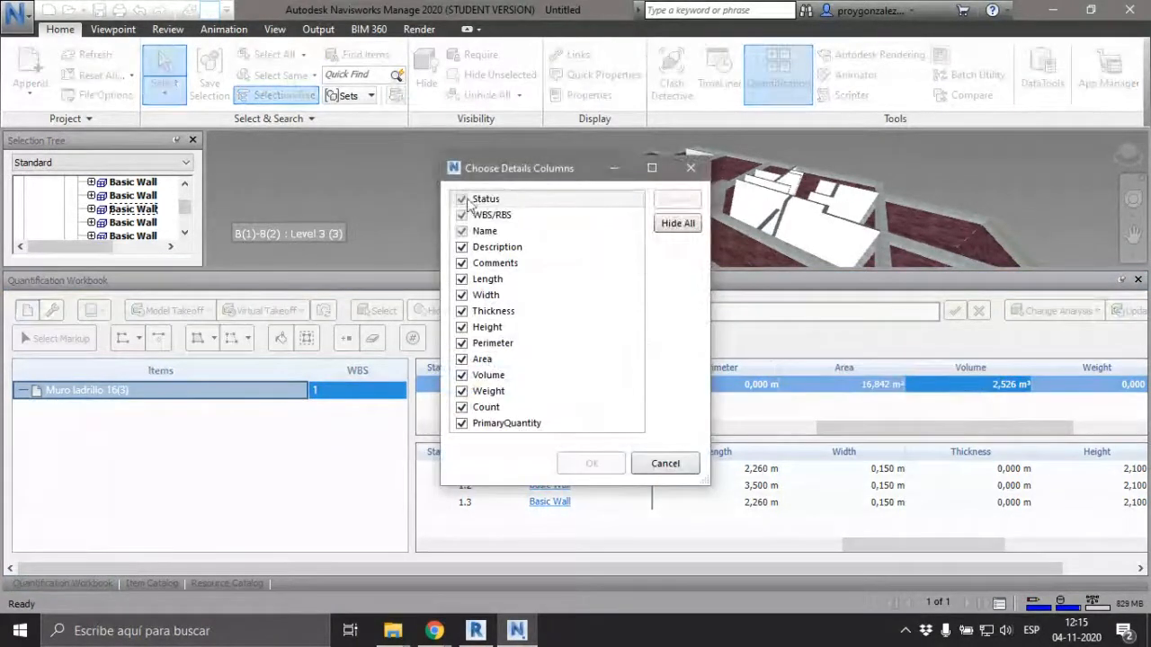
click(461, 375)
click(461, 391)
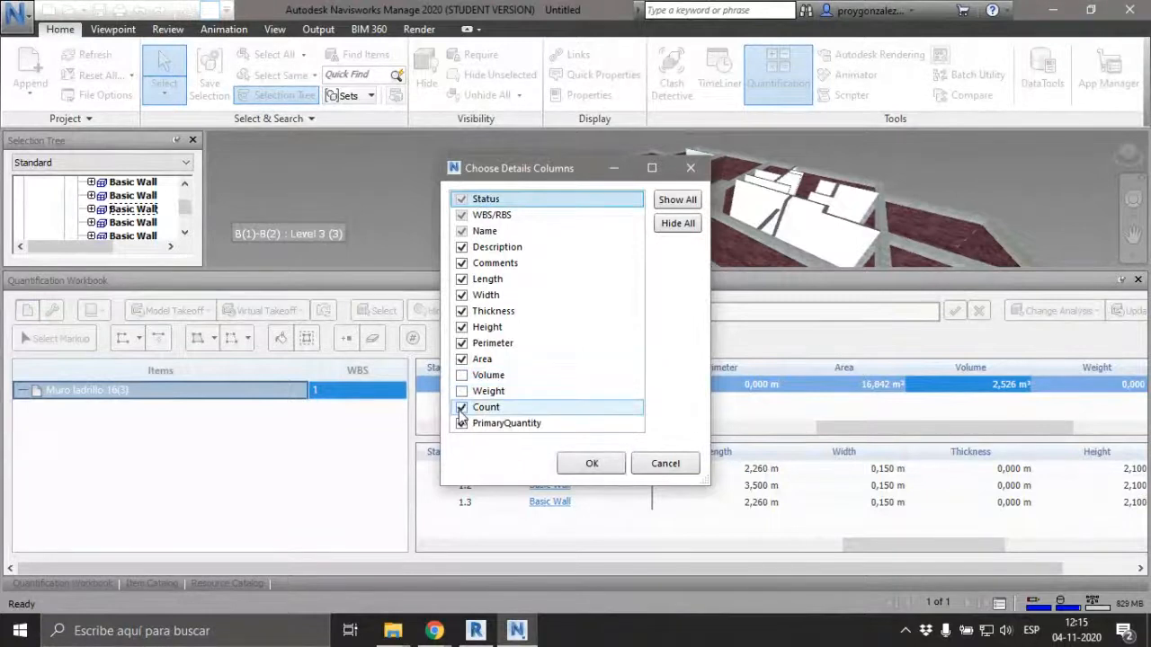
click(461, 407)
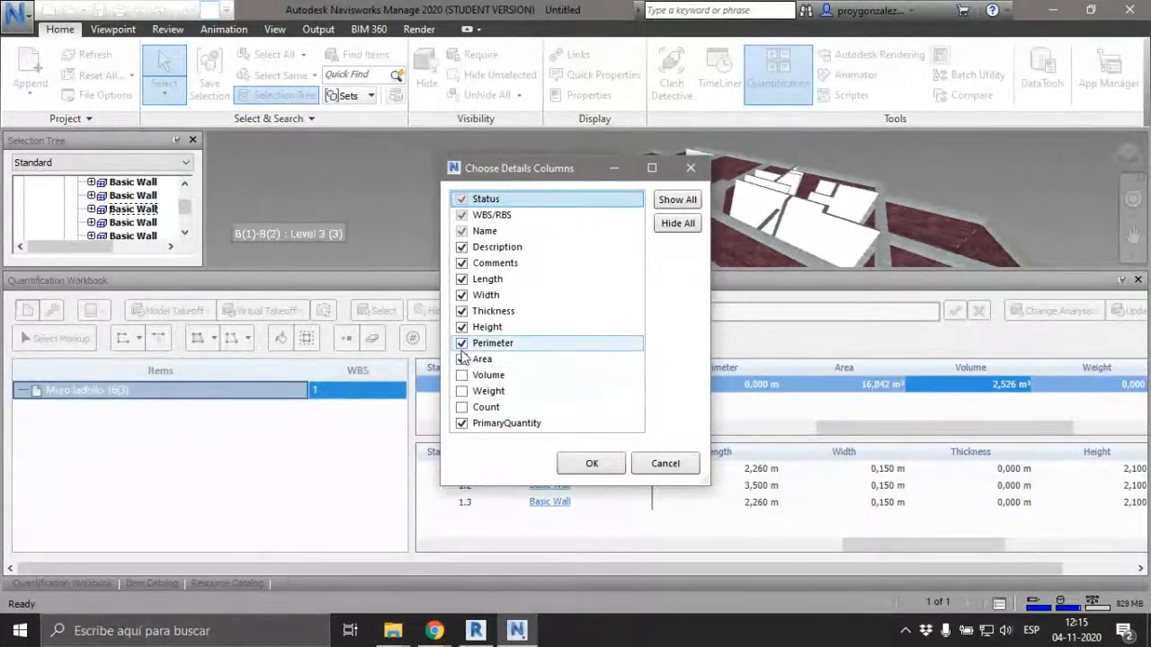
click(462, 342)
click(461, 328)
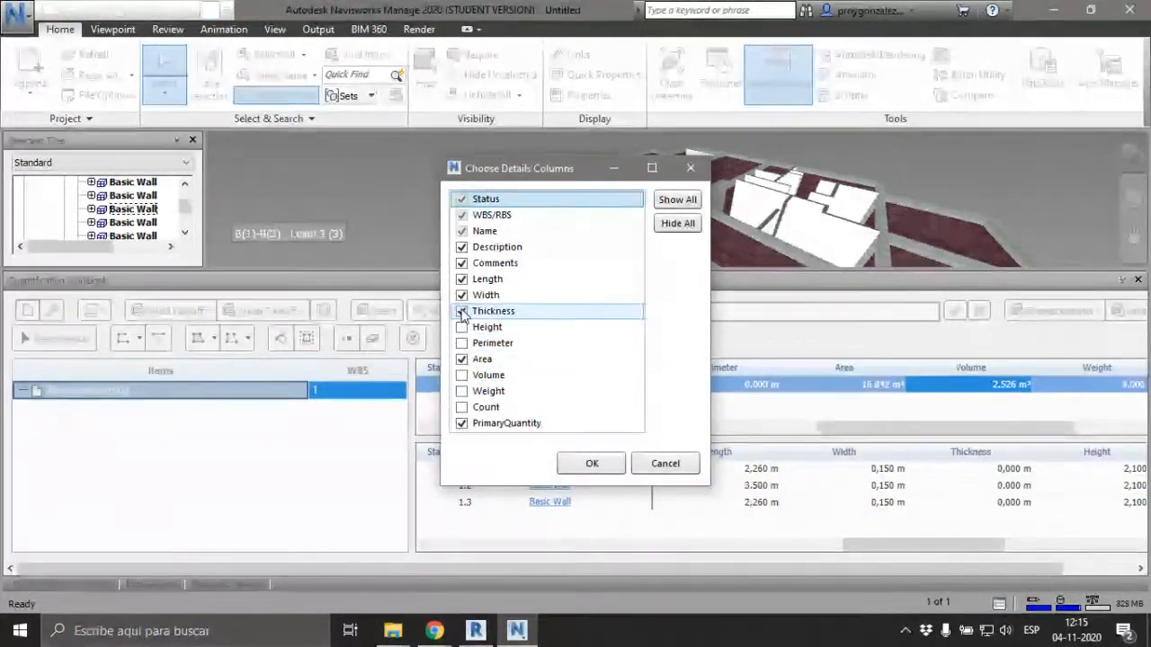
click(461, 311)
click(461, 295)
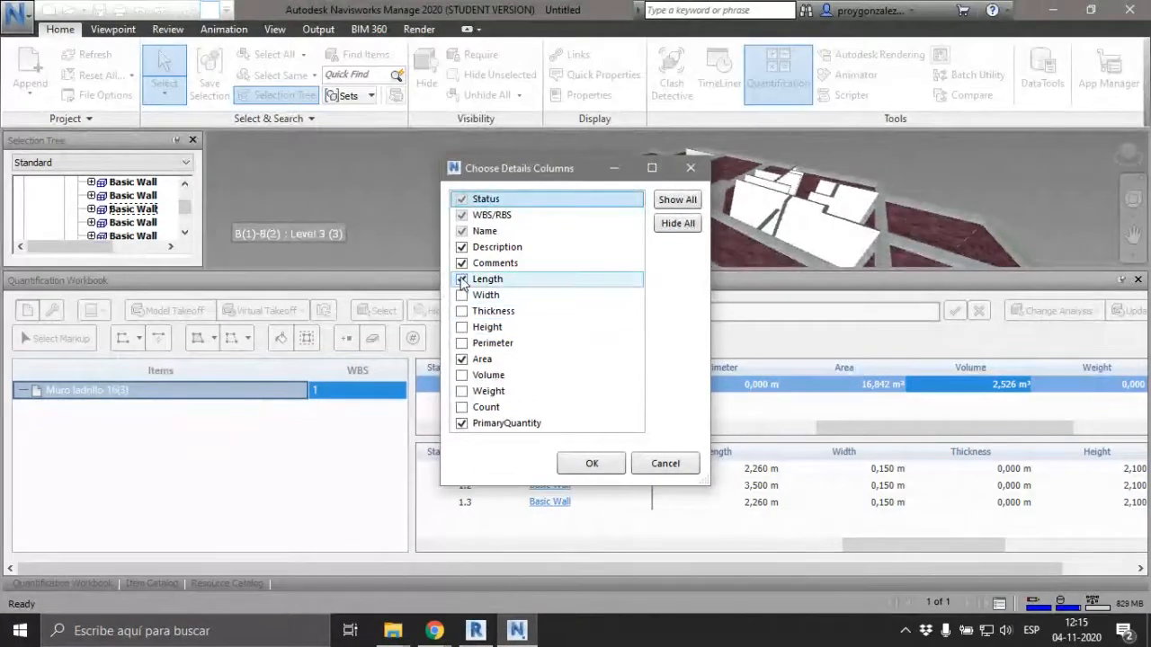
click(461, 279)
click(591, 465)
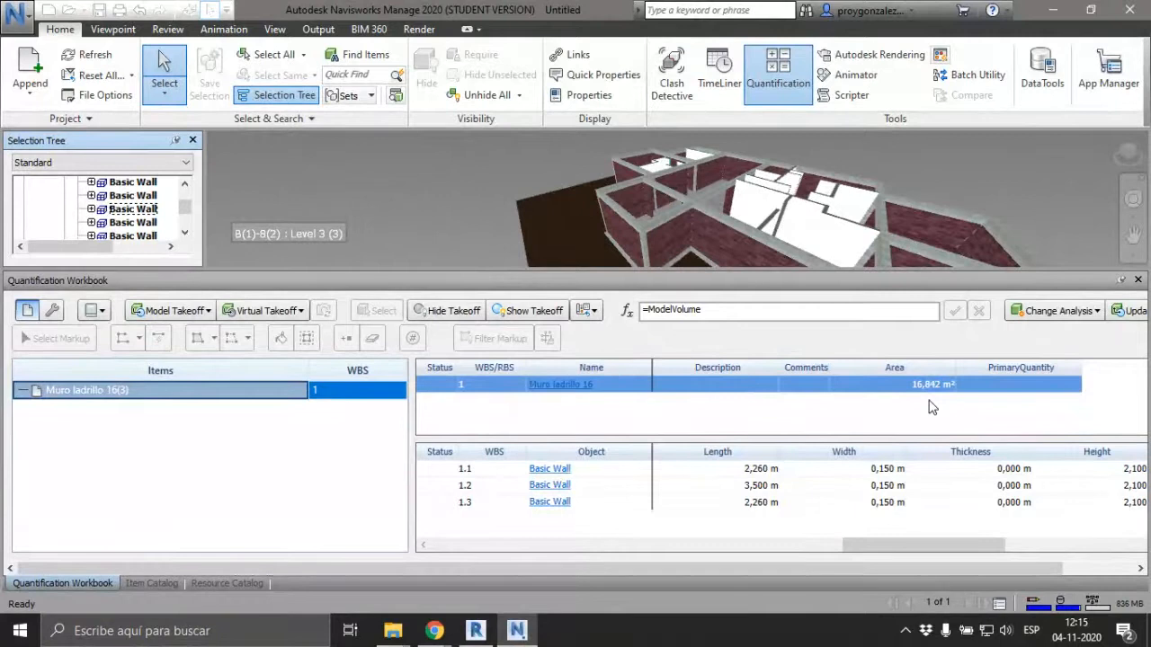
- Restore the Length, Width, Thickness, Height, Perimeter, Volume, Weight and Count columns to the item details table
right_click(925, 369)
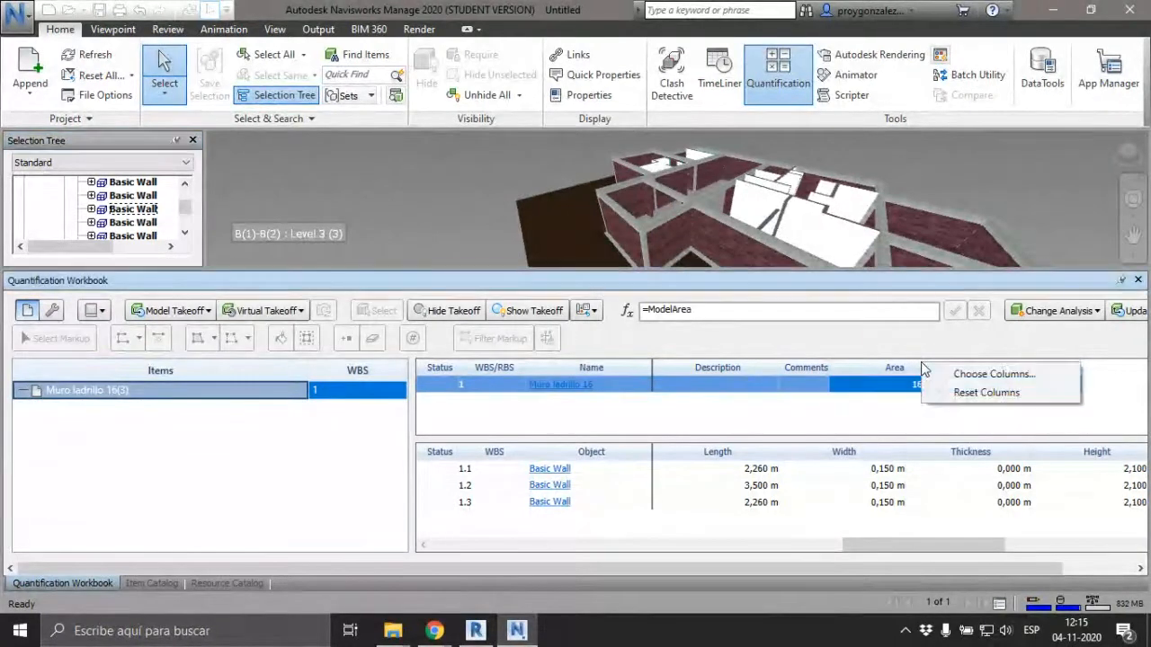
click(953, 375)
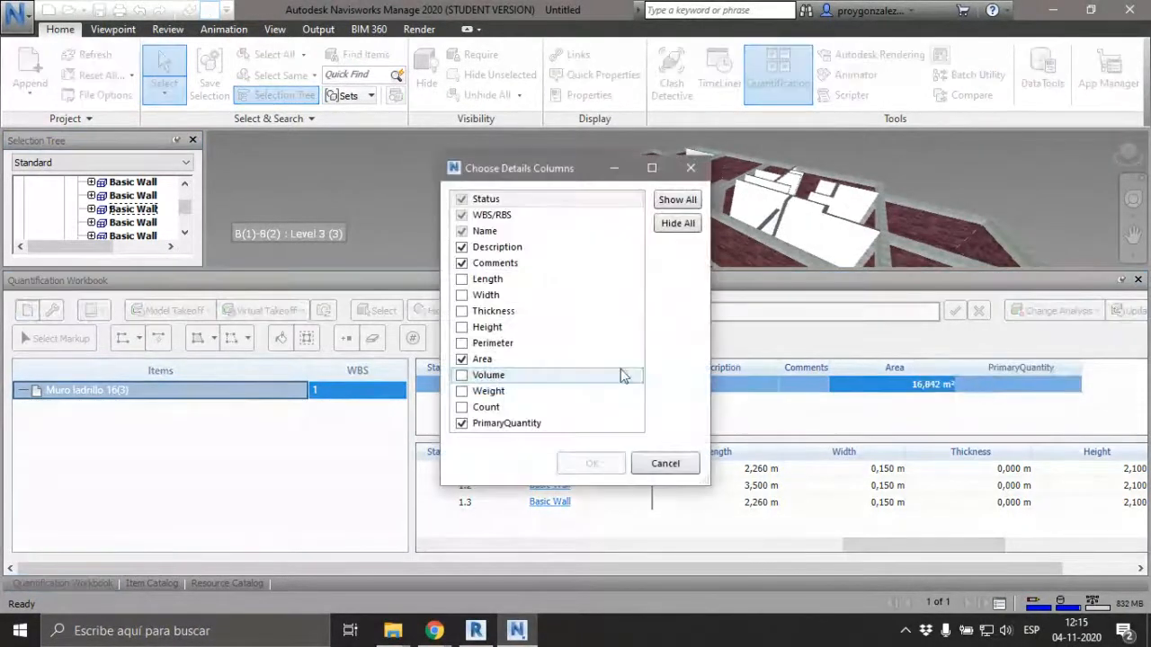
click(461, 407)
click(461, 391)
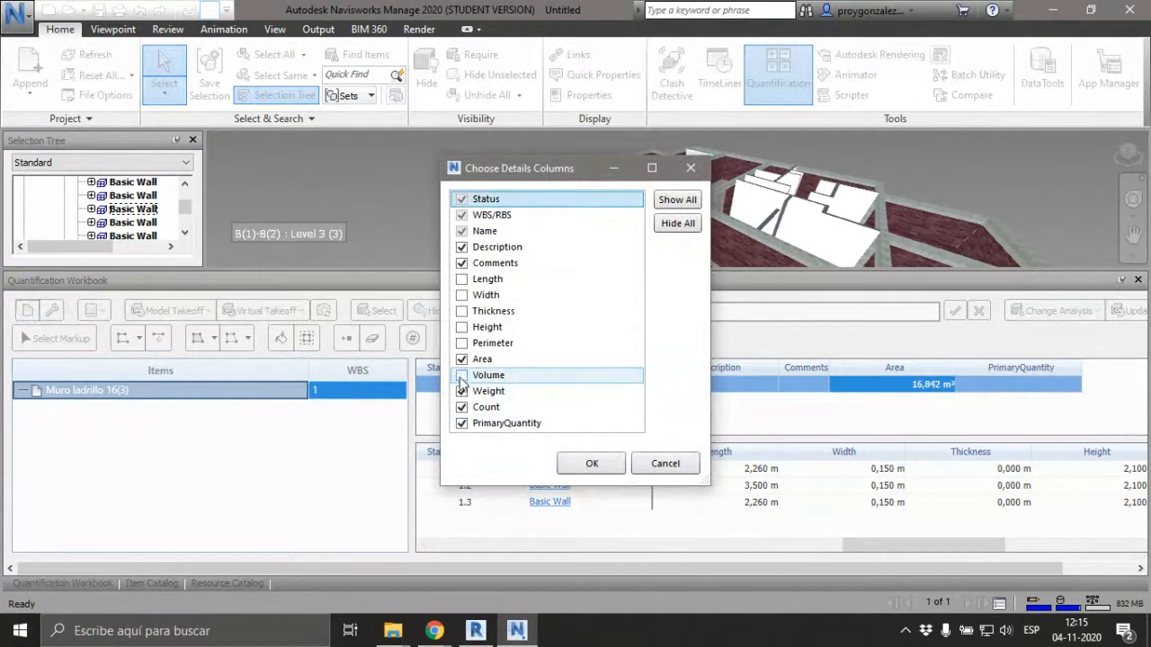
click(461, 375)
click(461, 344)
click(461, 327)
click(462, 311)
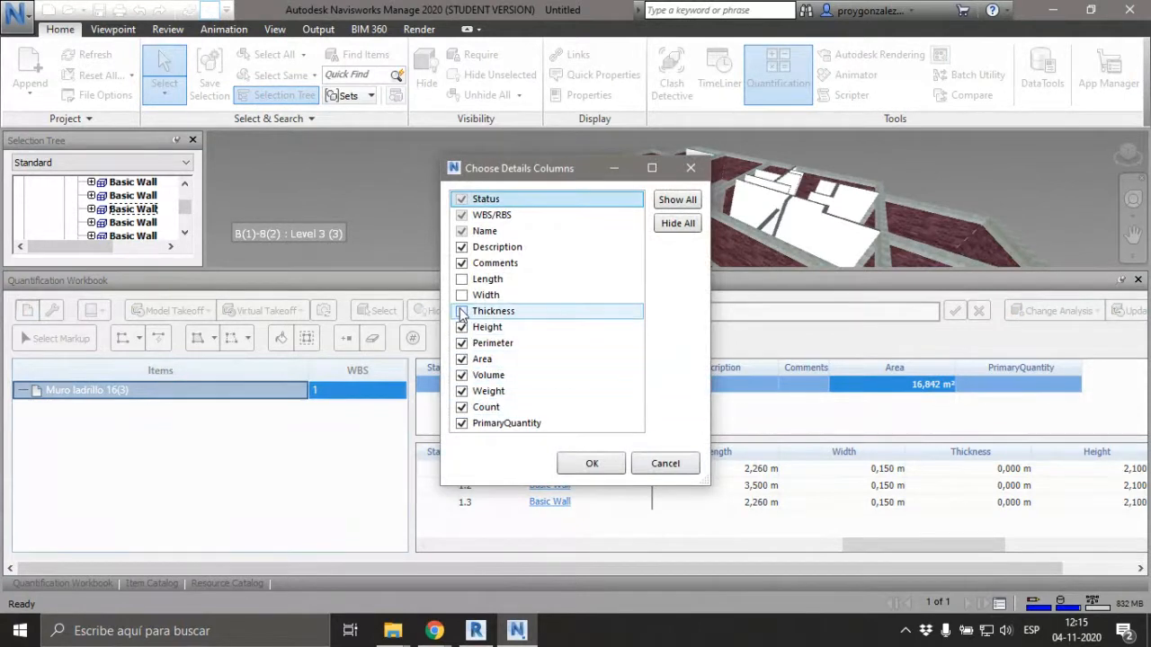
click(461, 295)
click(461, 279)
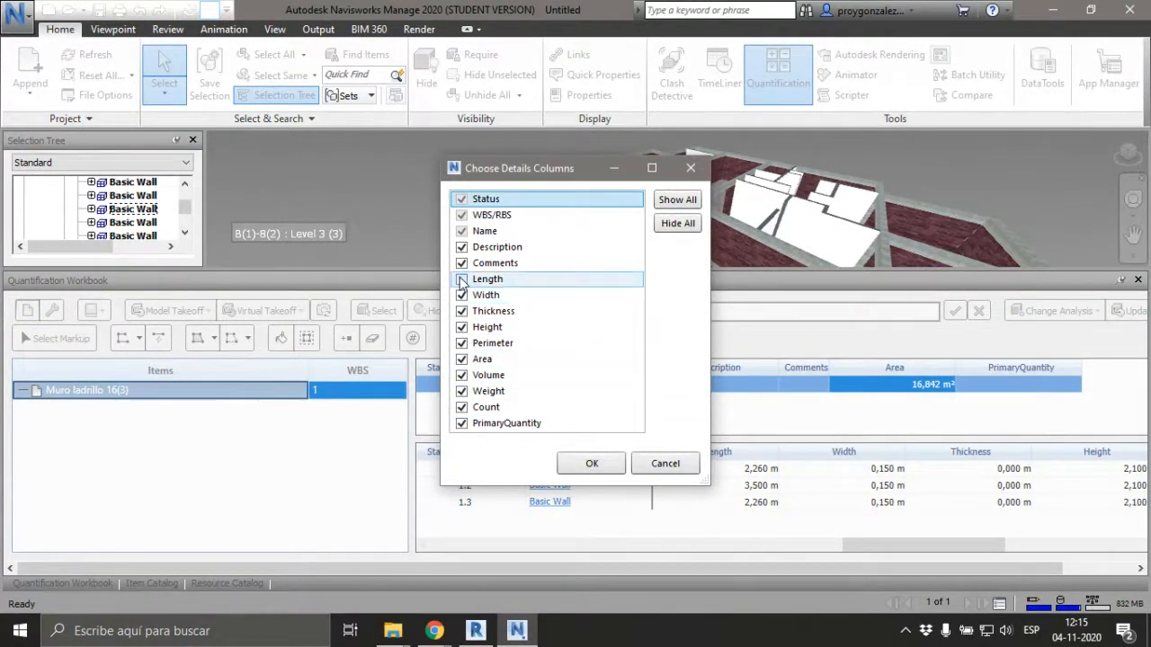
click(576, 466)
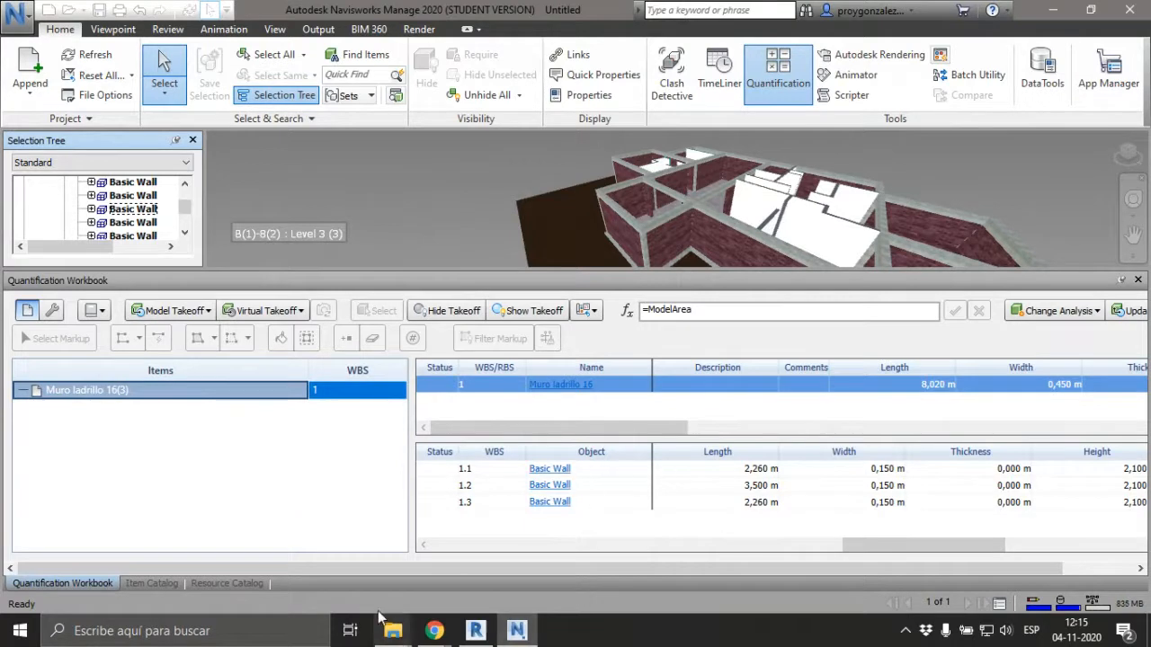
- Make the Item Catalog taller, review Muro ladrillo 16's calculation formulas and units, and return to the Quantification Workbook
click(150, 584)
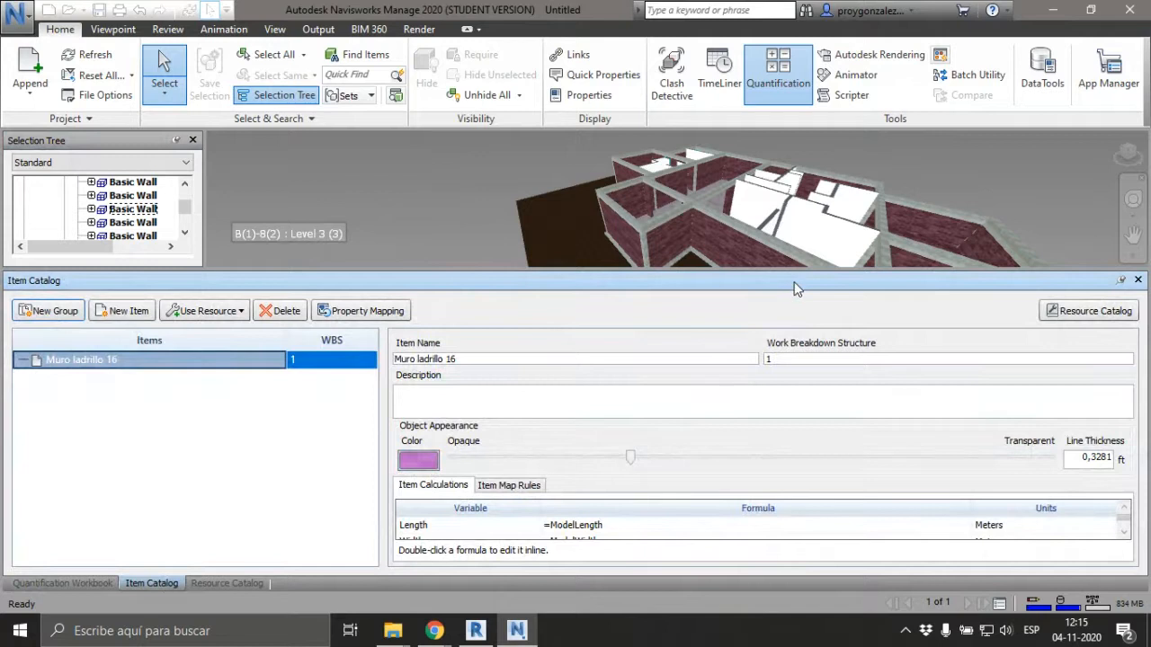
drag(758, 270, 757, 189)
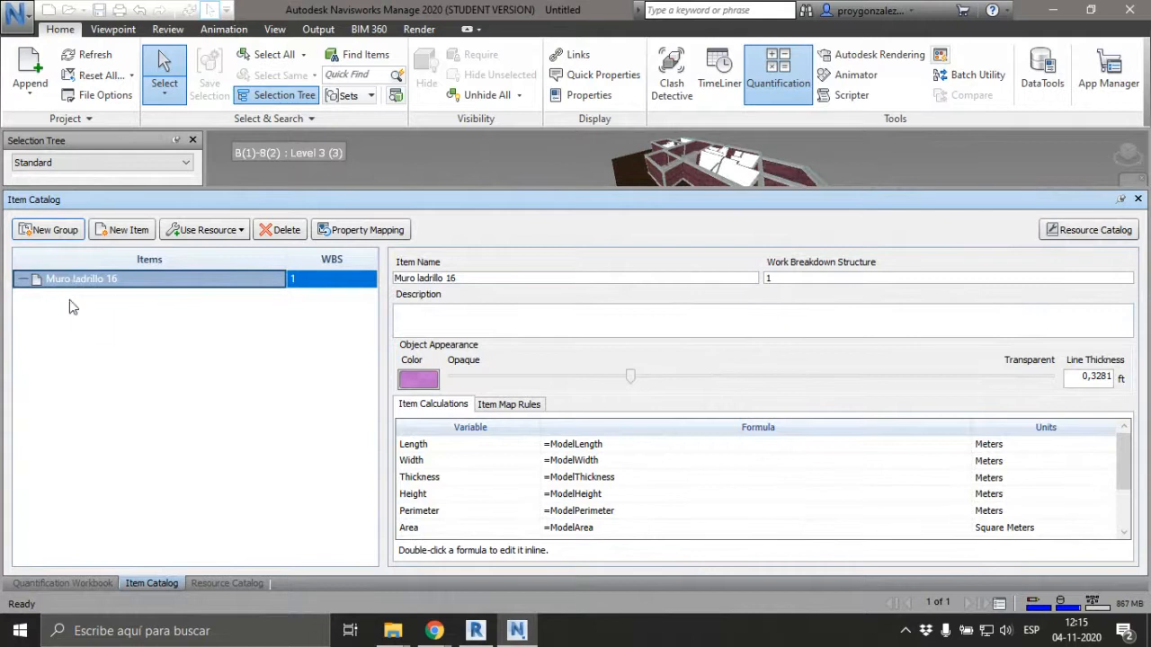
scroll(593, 493, down, 2)
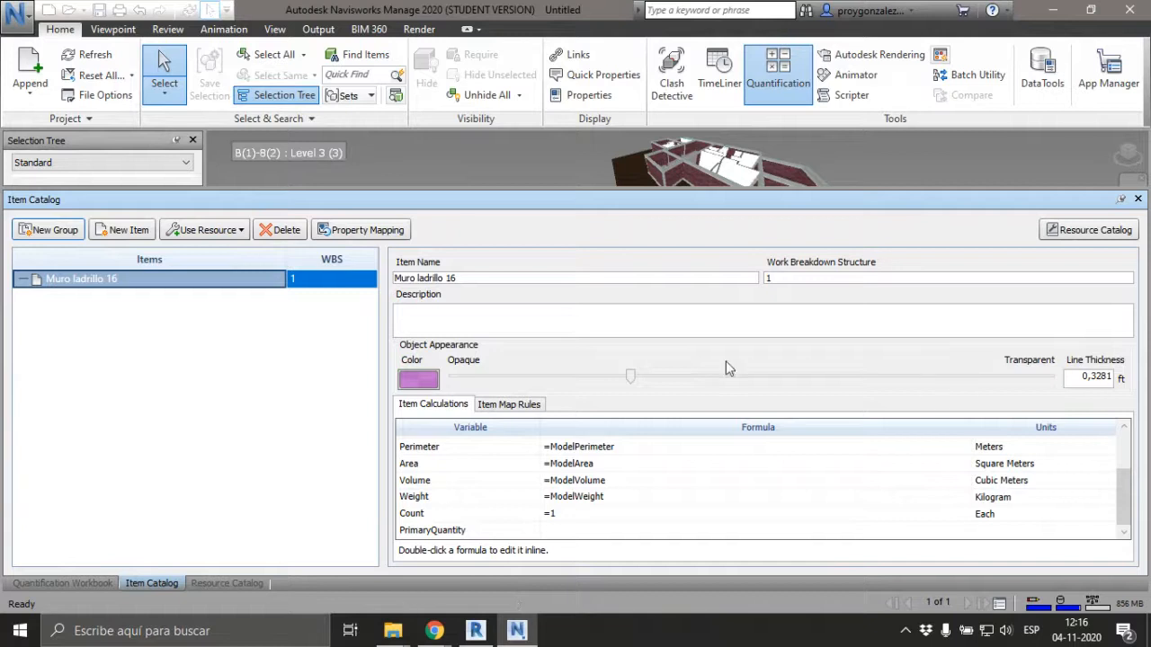
click(90, 339)
click(89, 285)
click(72, 583)
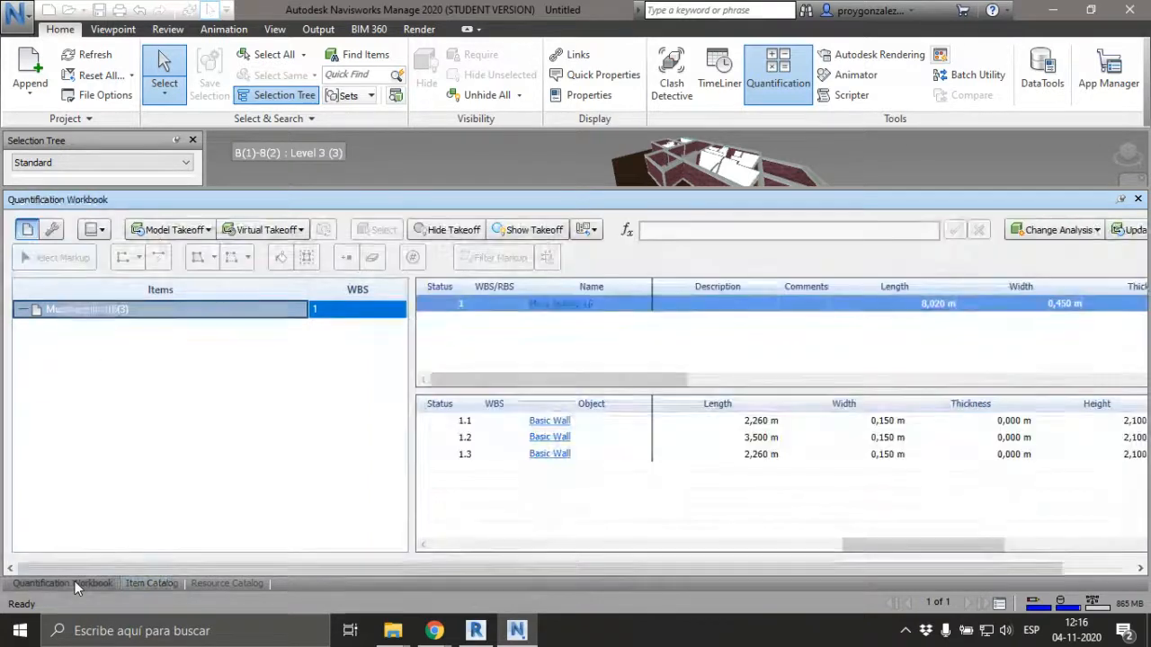
- Delete the takeoff of the first Basic Wall, row 1.1, from Muro ladrillo 16 in the Quantification Workbook
click(559, 422)
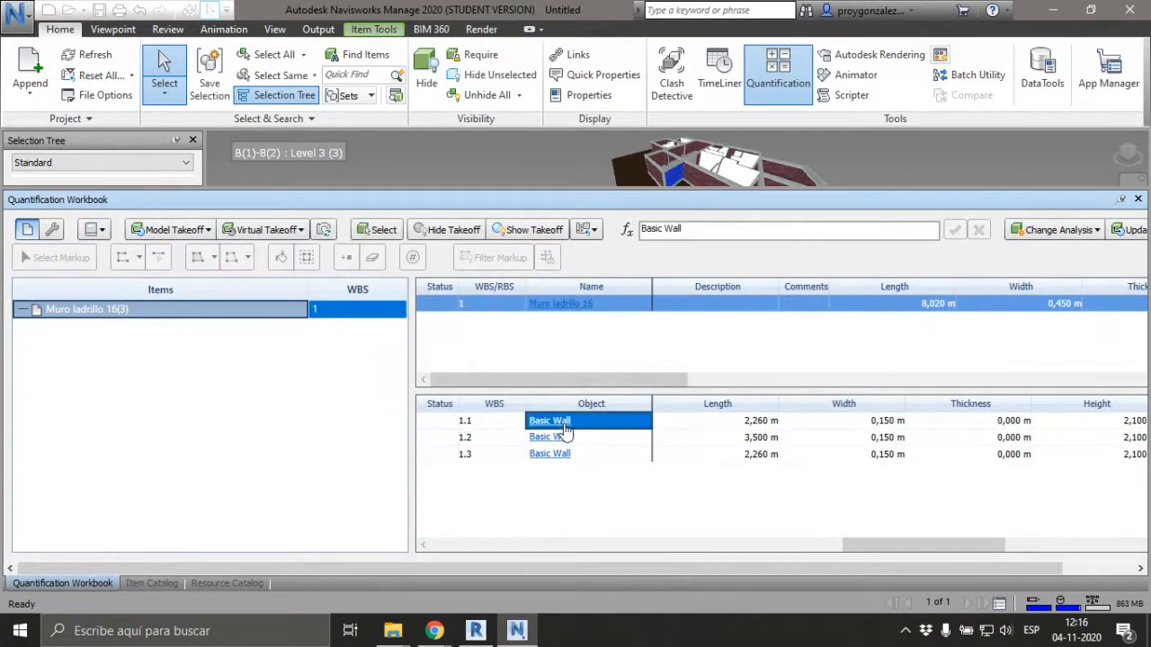
right_click(565, 431)
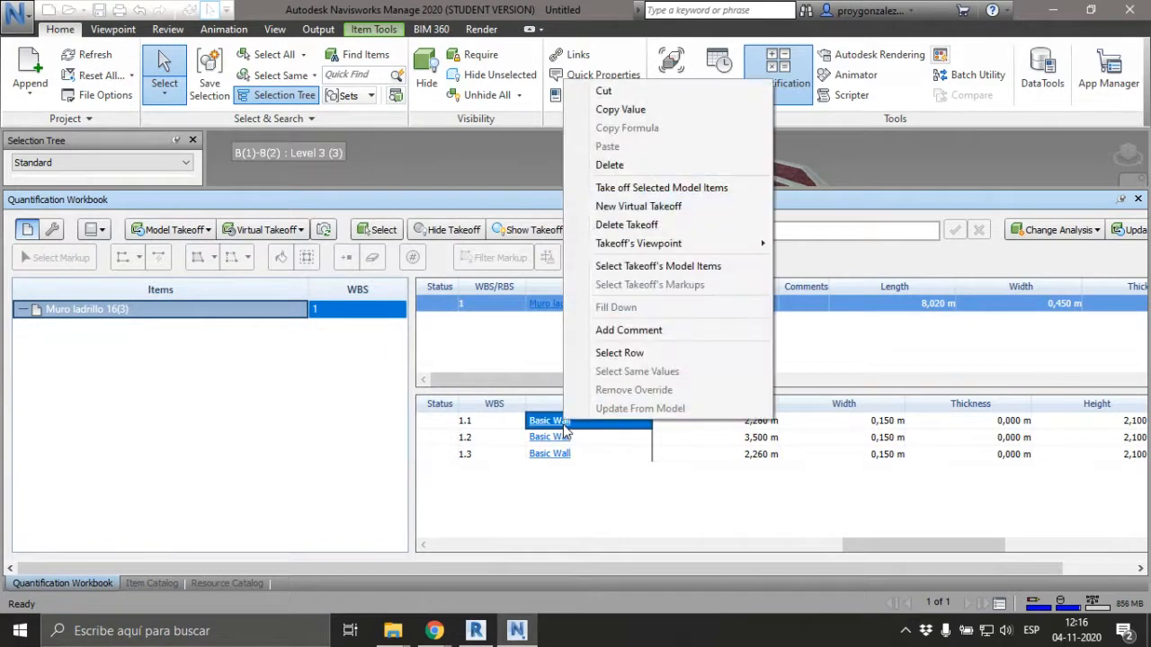
click(648, 227)
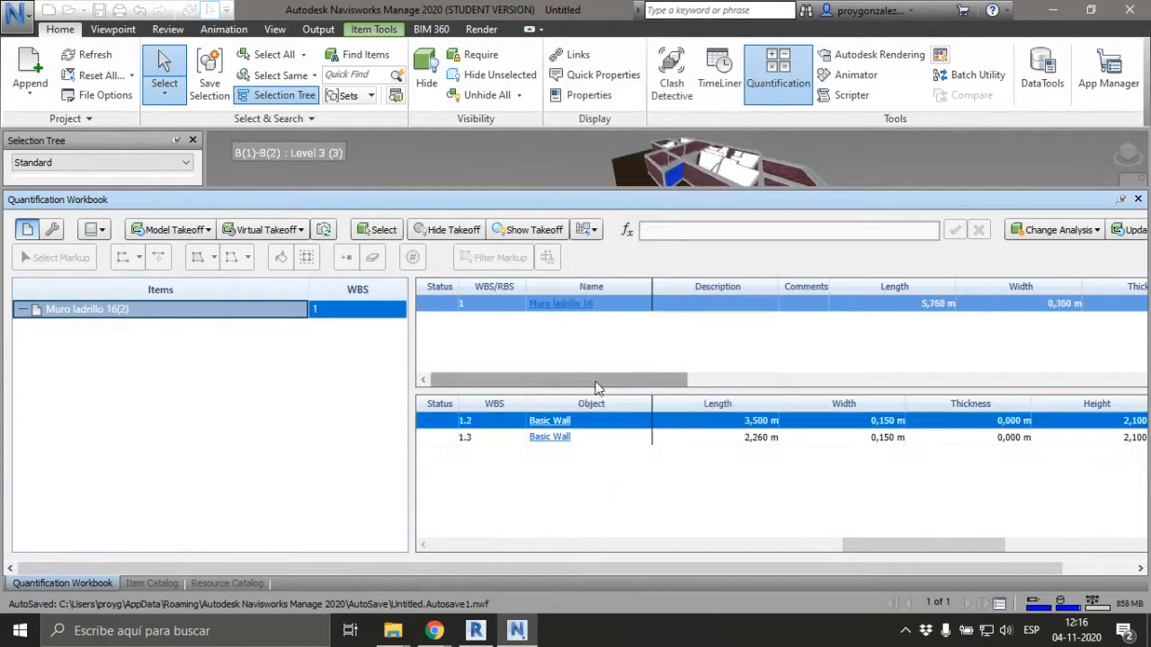
- Delete the Muro ladrillo 16 item together with its takeoffs from the Item Catalog, and make the catalog area shorter
click(150, 583)
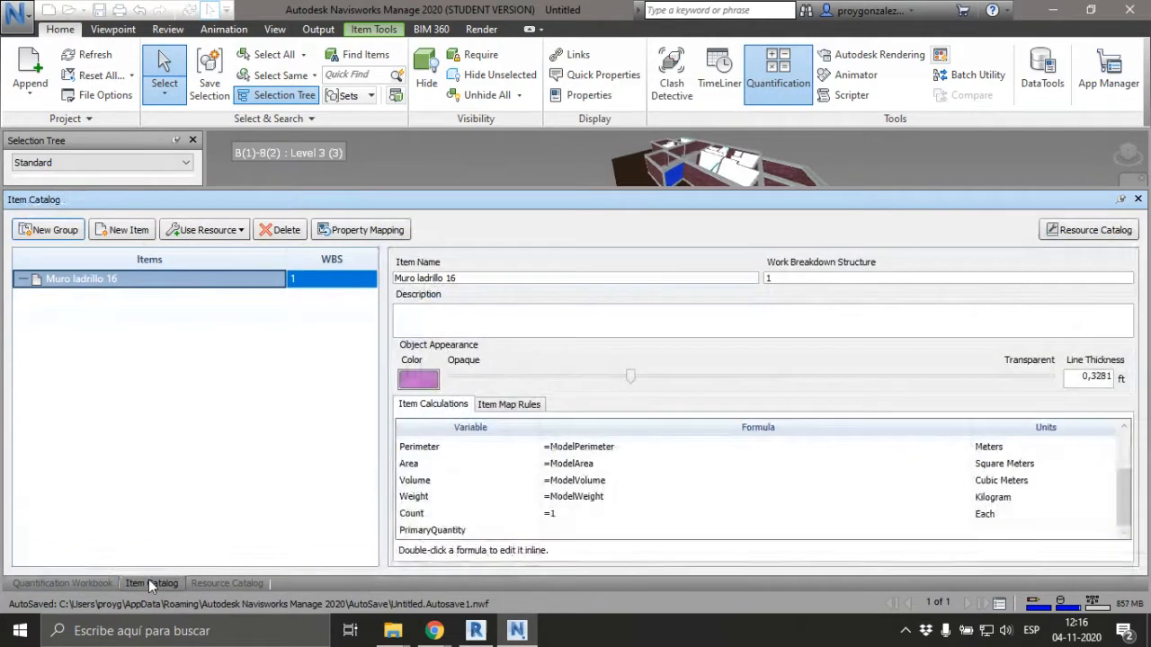
click(288, 232)
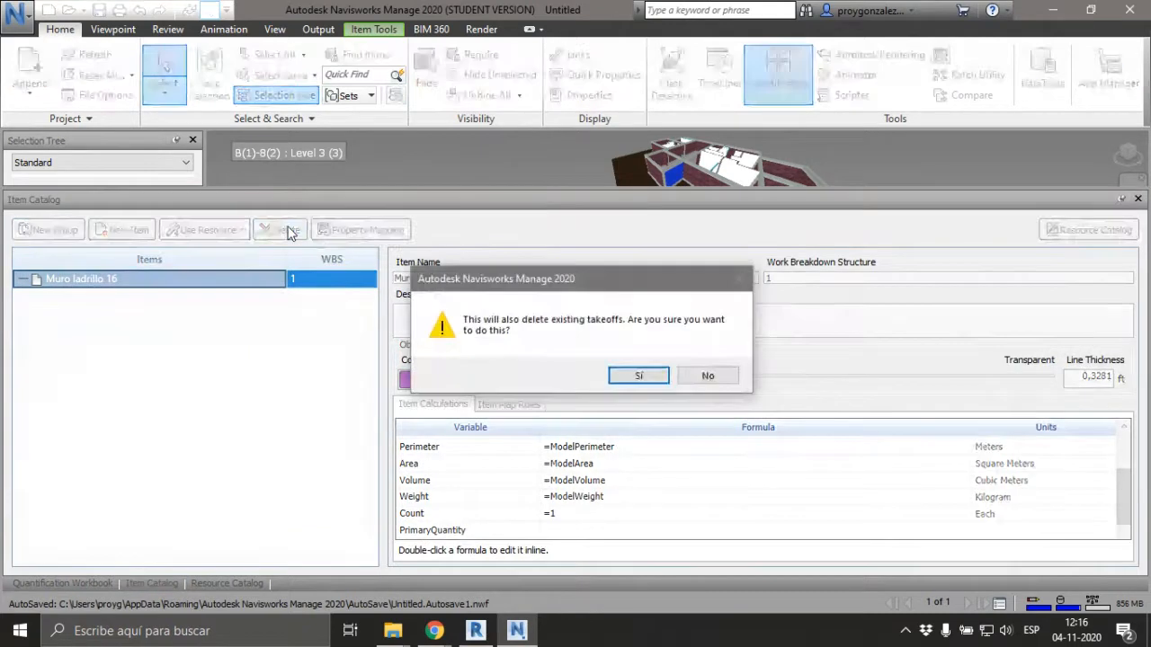
click(628, 377)
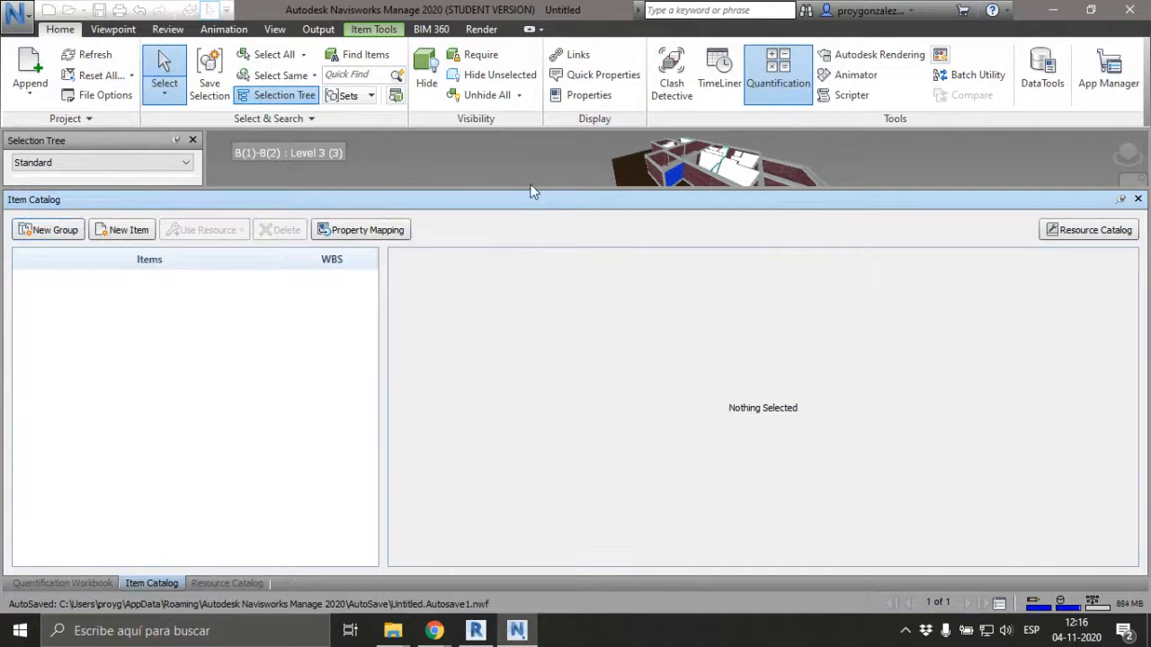
drag(531, 189, 551, 340)
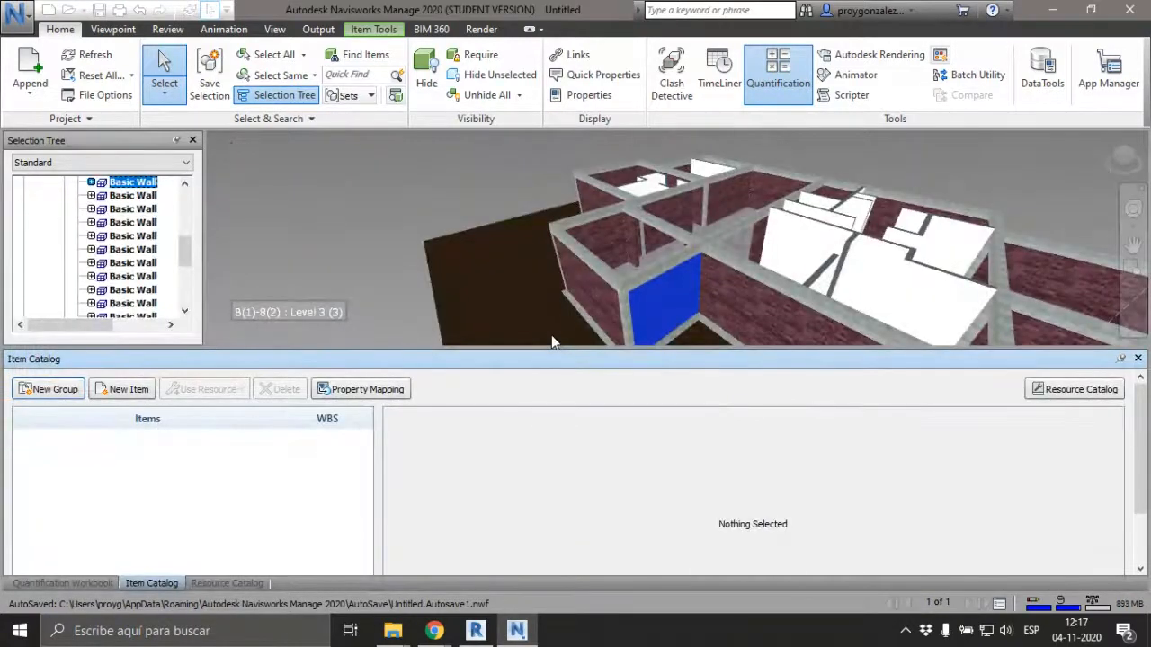
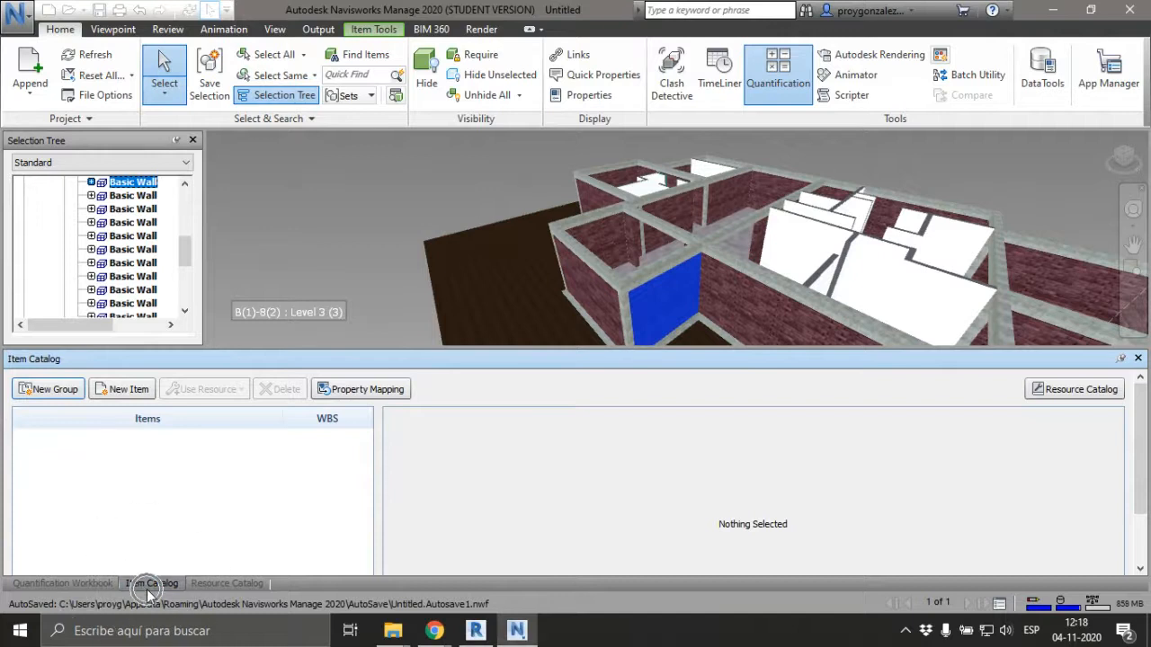
- Clear the model selection and create an item group named "01 - Muros" in the Item Catalog
click(368, 196)
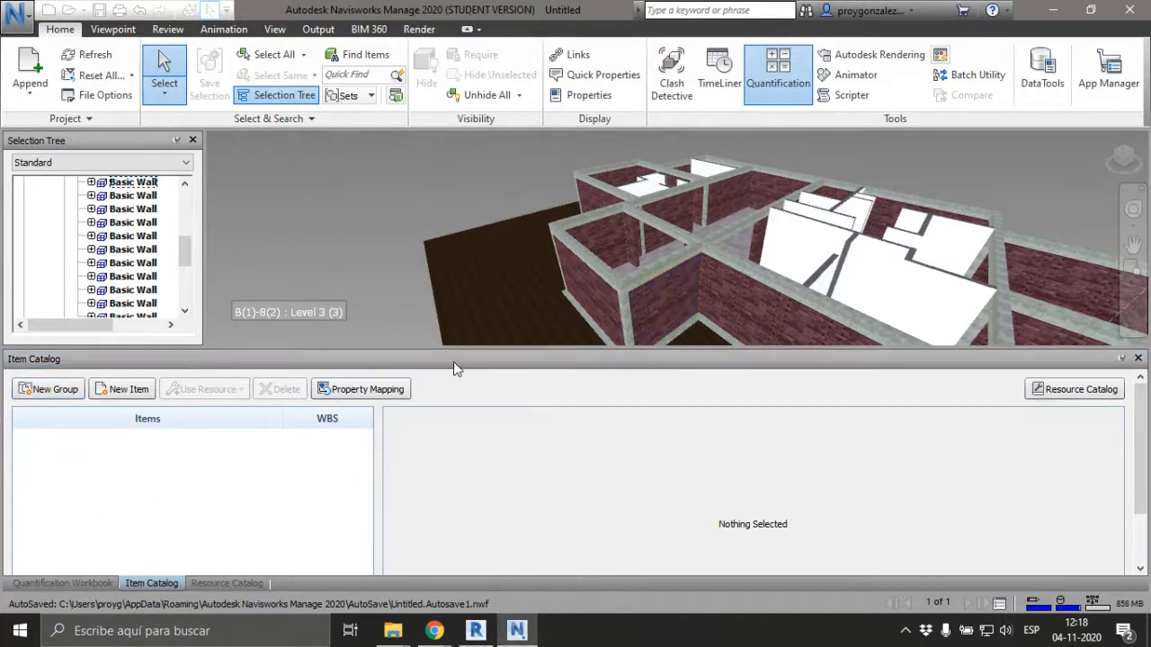
click(42, 392)
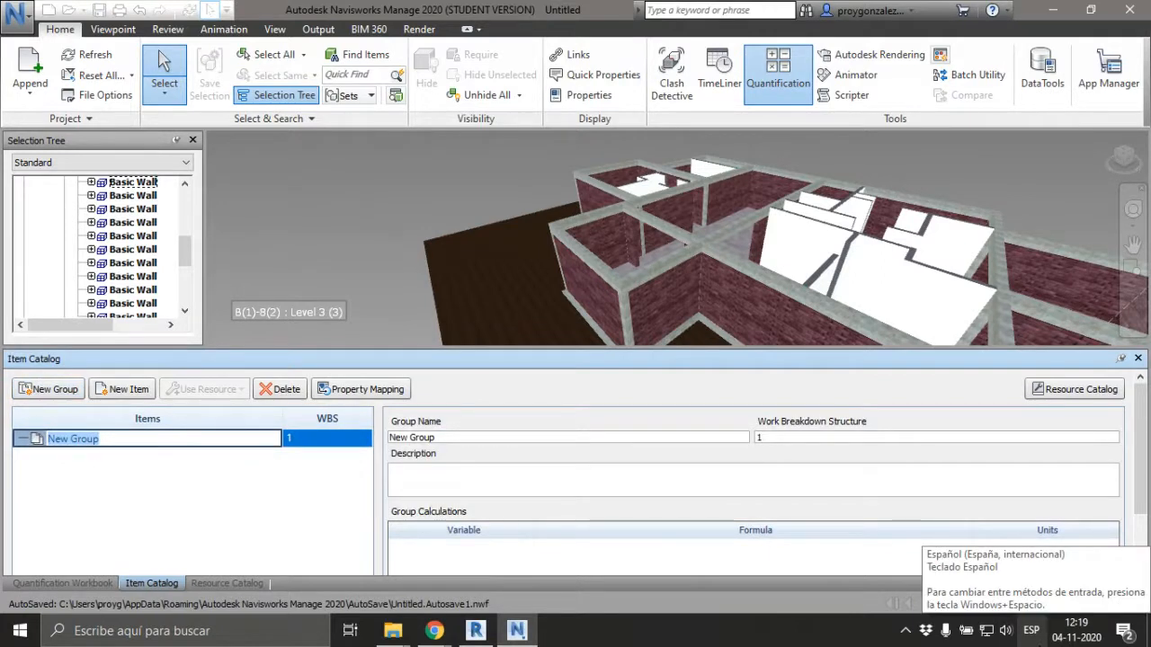
text(01 - )
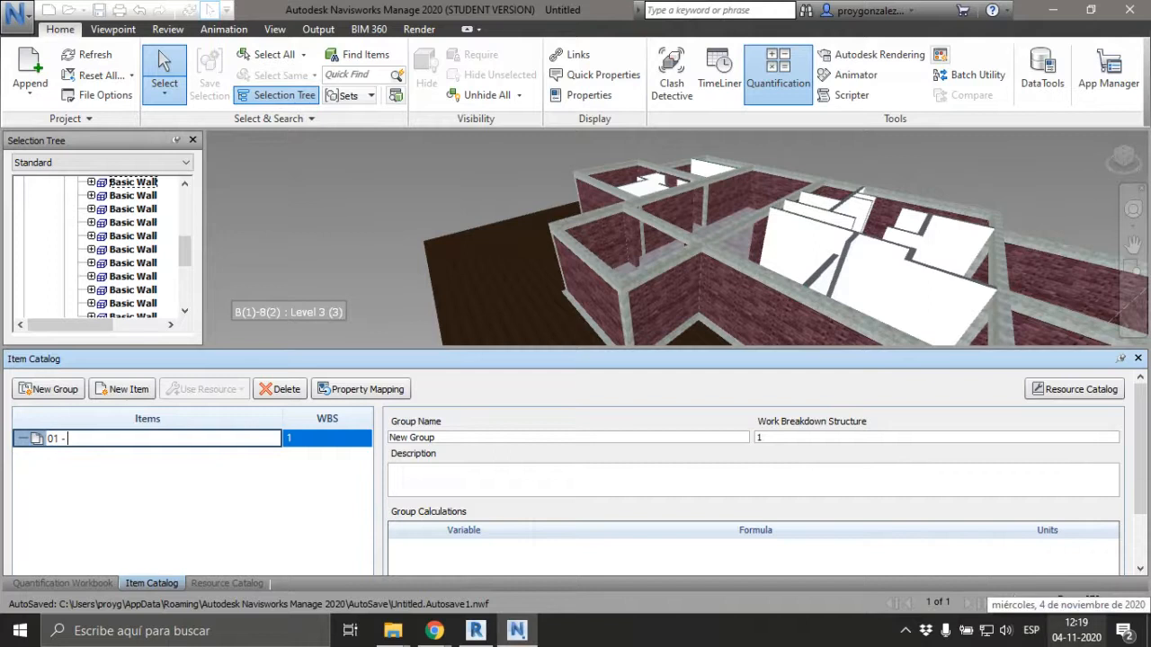
text(Muros)
key(Return)
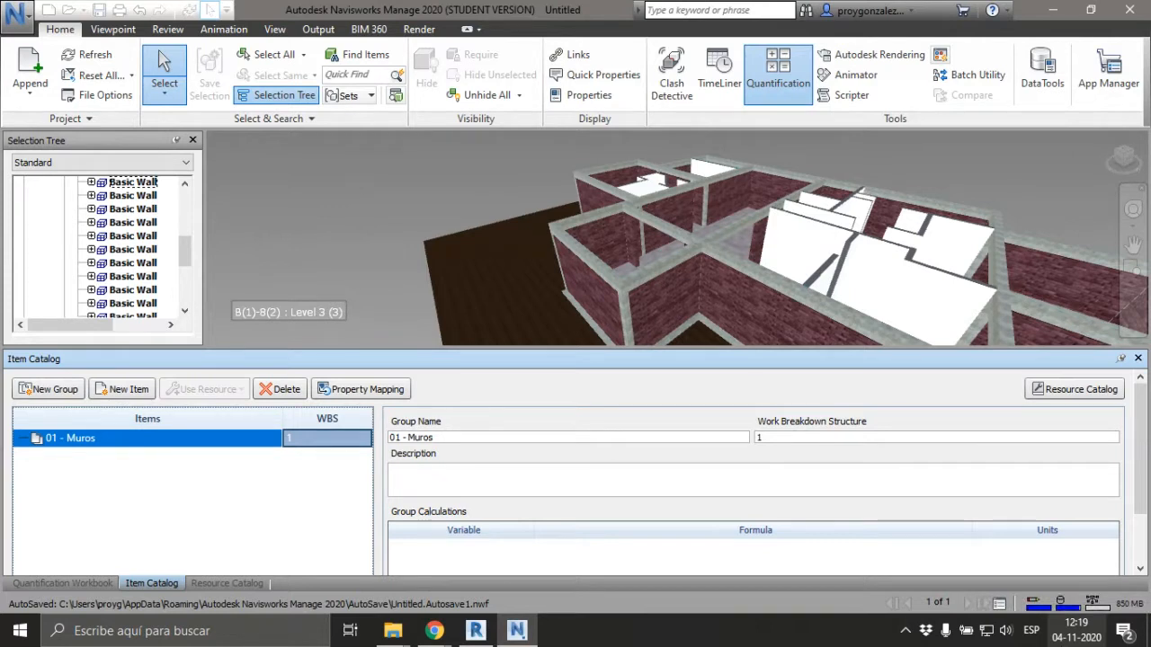
- Add an item named "Muros de Ladrillos" inside the 01 - Muros group
click(128, 390)
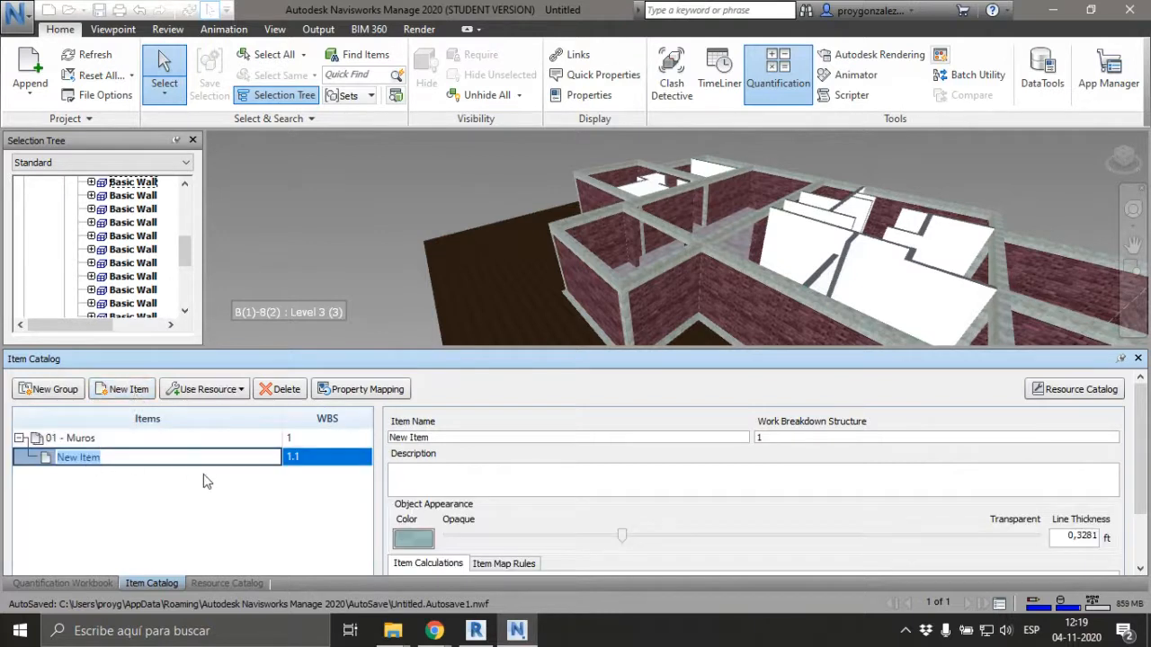
click(300, 458)
text(Muros de Ladrillos)
key(Return)
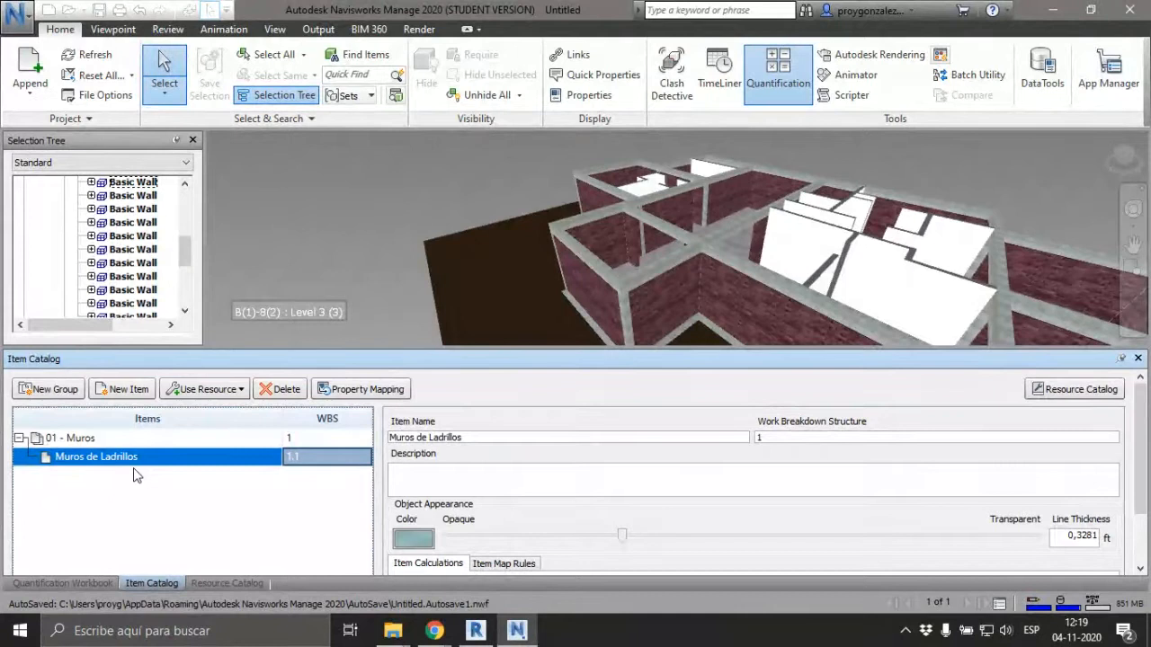
- Add a second item named "Muros de Tabiques" inside the 01 - Muros group
click(72, 440)
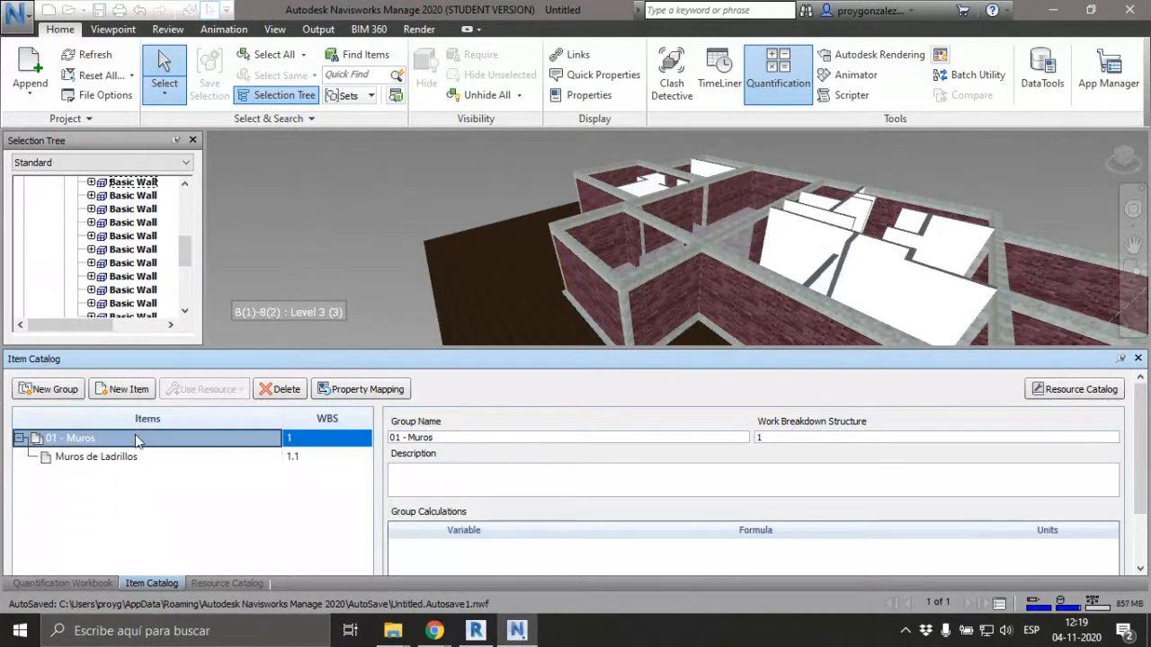
click(126, 389)
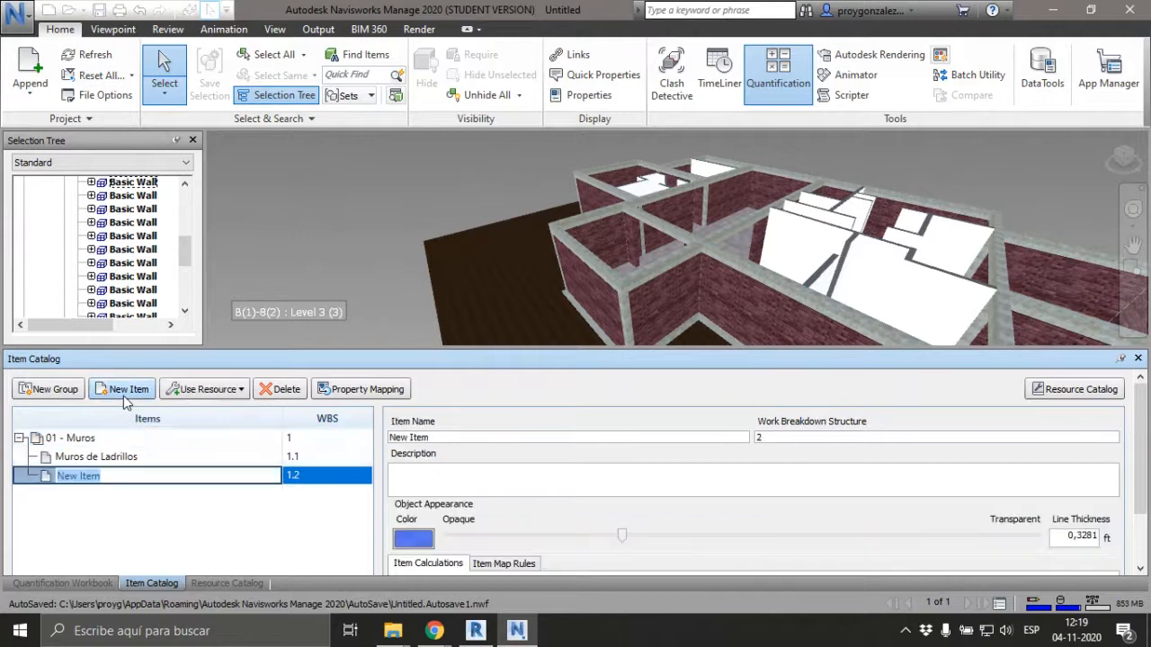
text(Muros de Tabique)
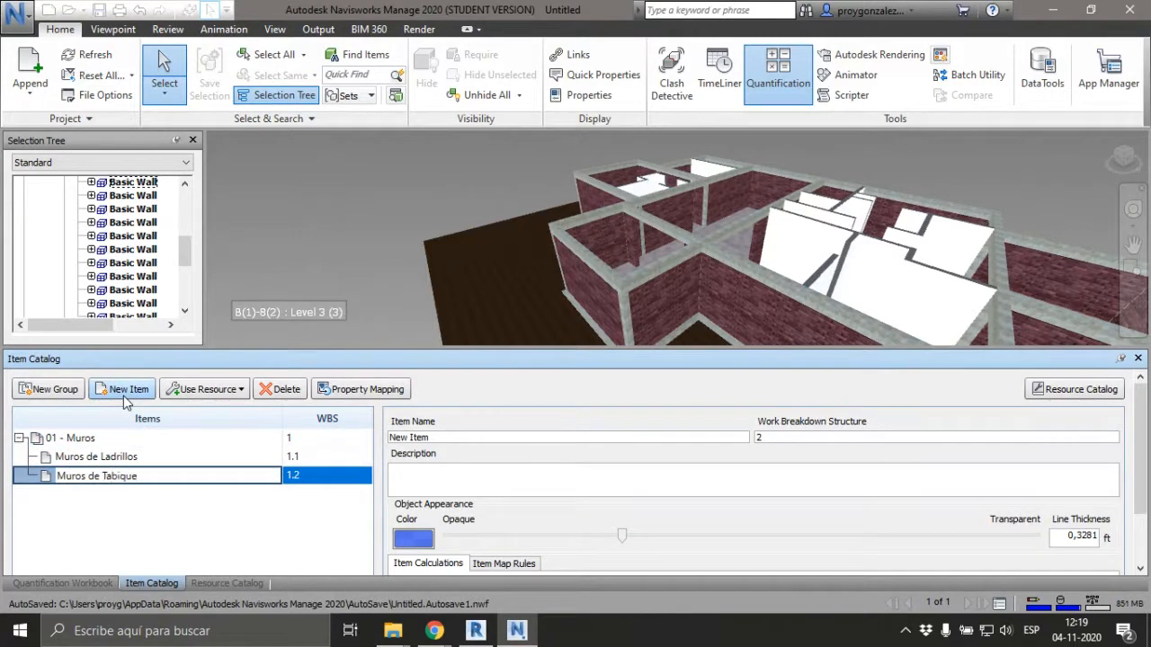
text(s)
key(Return)
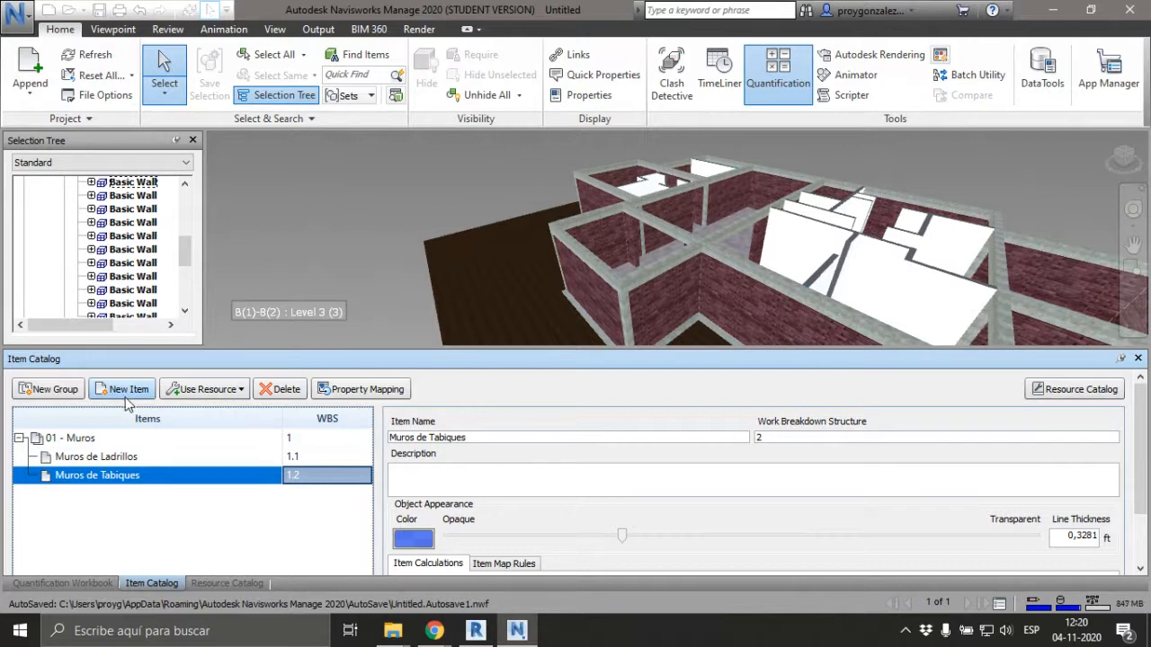
- Make the Item Catalog taller and compare the assigned colours and settings of Muros de Ladrillos and Muros de Tabiques
click(102, 460)
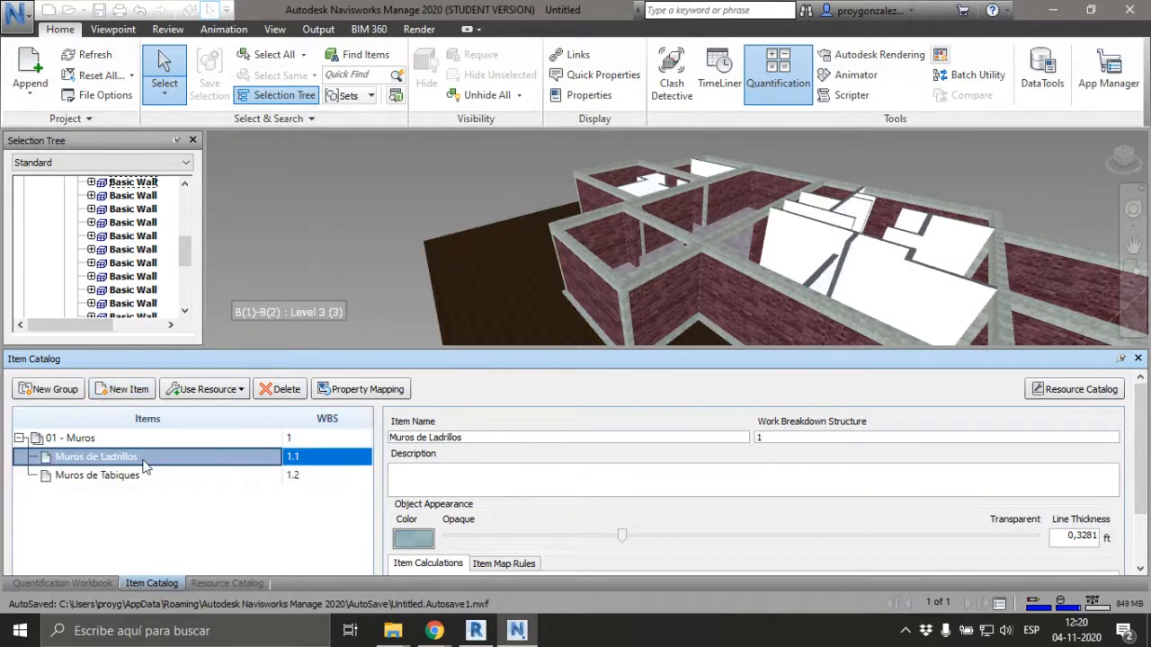
drag(512, 348, 513, 246)
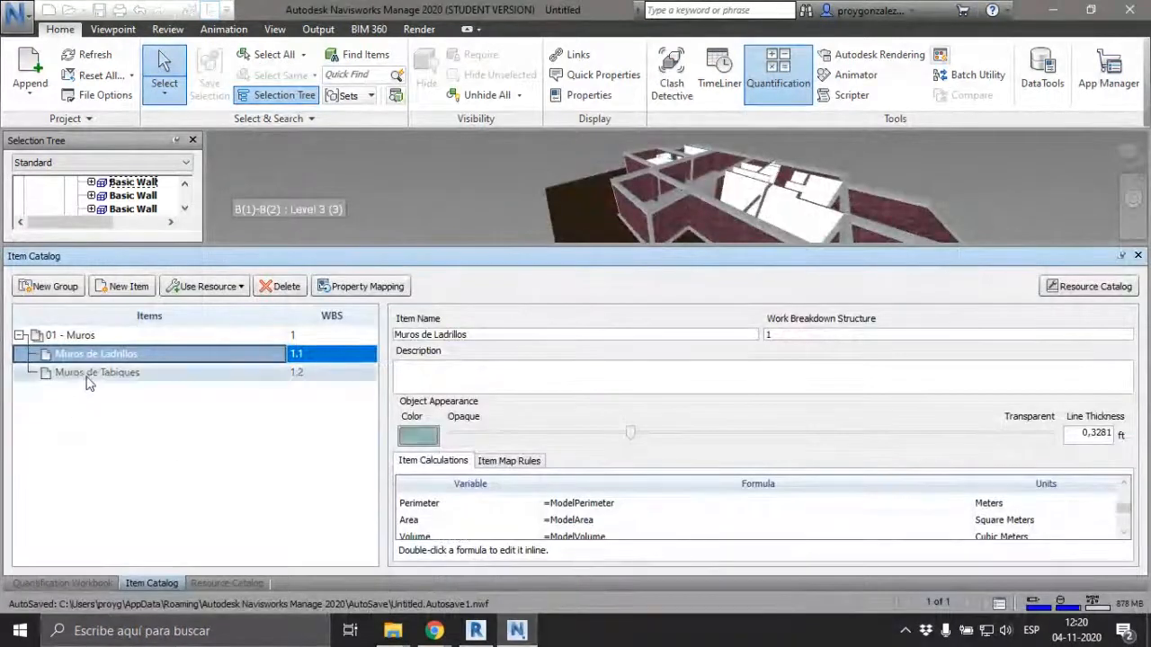
click(88, 378)
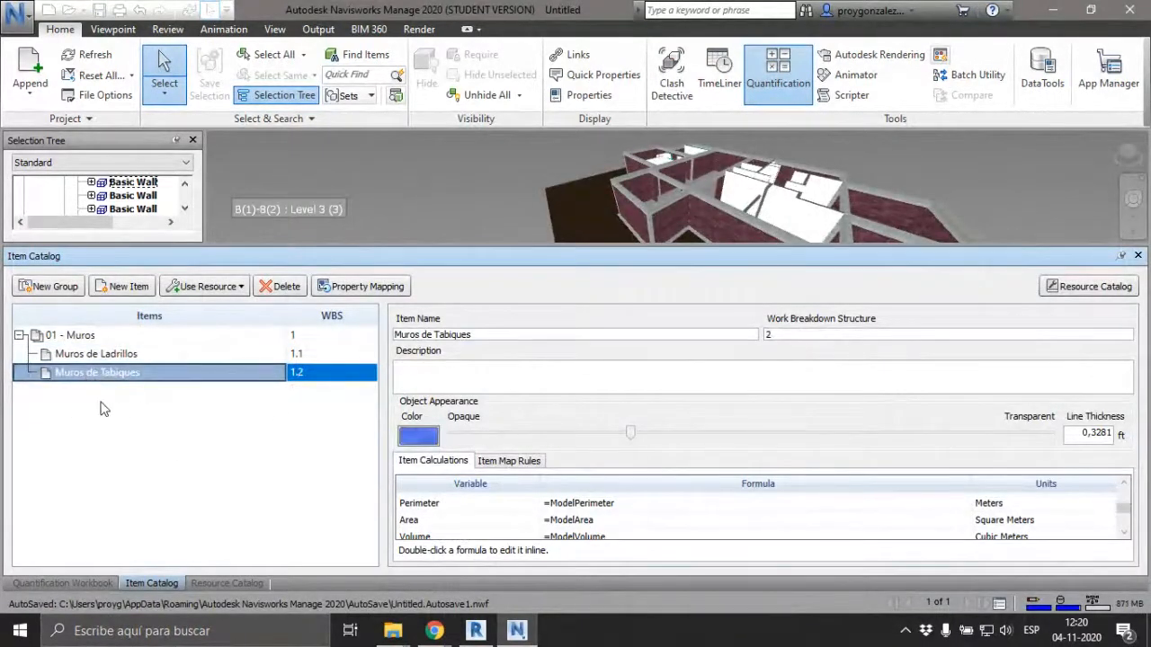
click(80, 361)
click(81, 374)
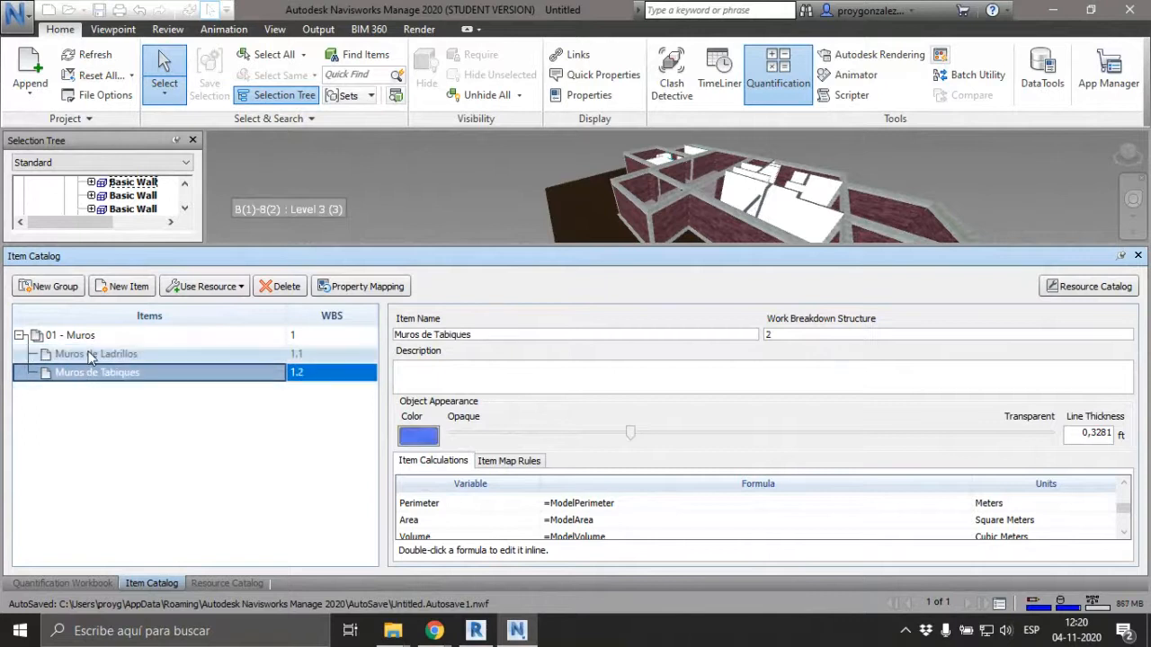
click(91, 357)
click(93, 373)
click(94, 359)
click(95, 374)
click(92, 357)
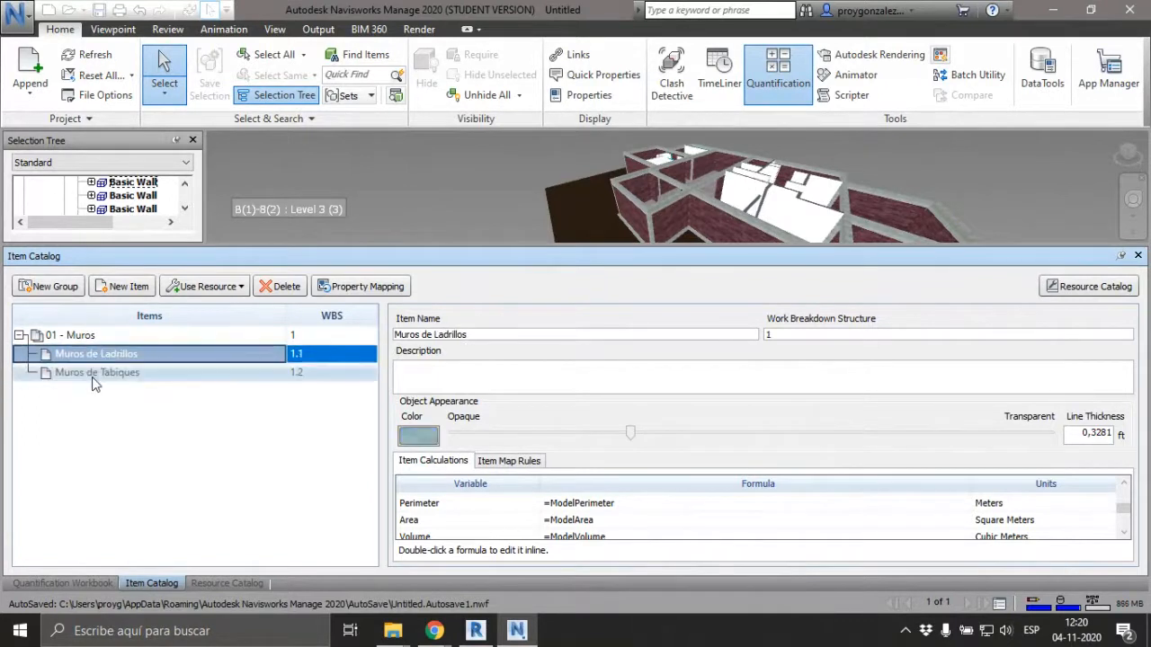
click(93, 373)
click(91, 357)
click(90, 380)
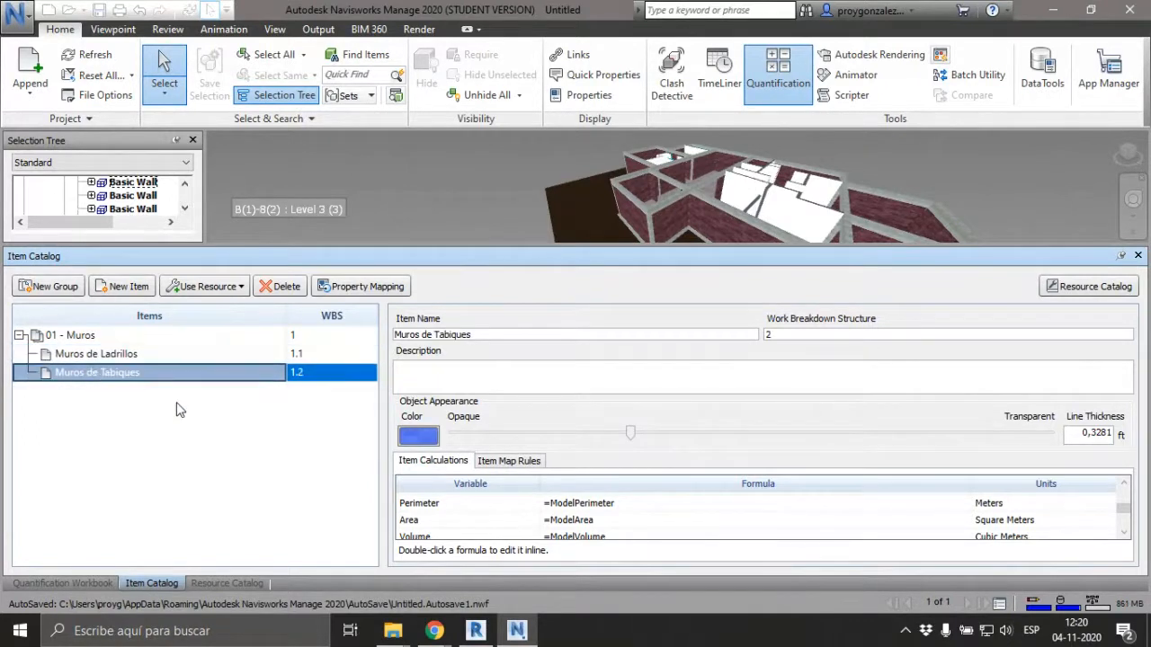
- Look at the available object colours for Muros de Ladrillos without choosing one, and view Muros de Tabiques again
click(95, 355)
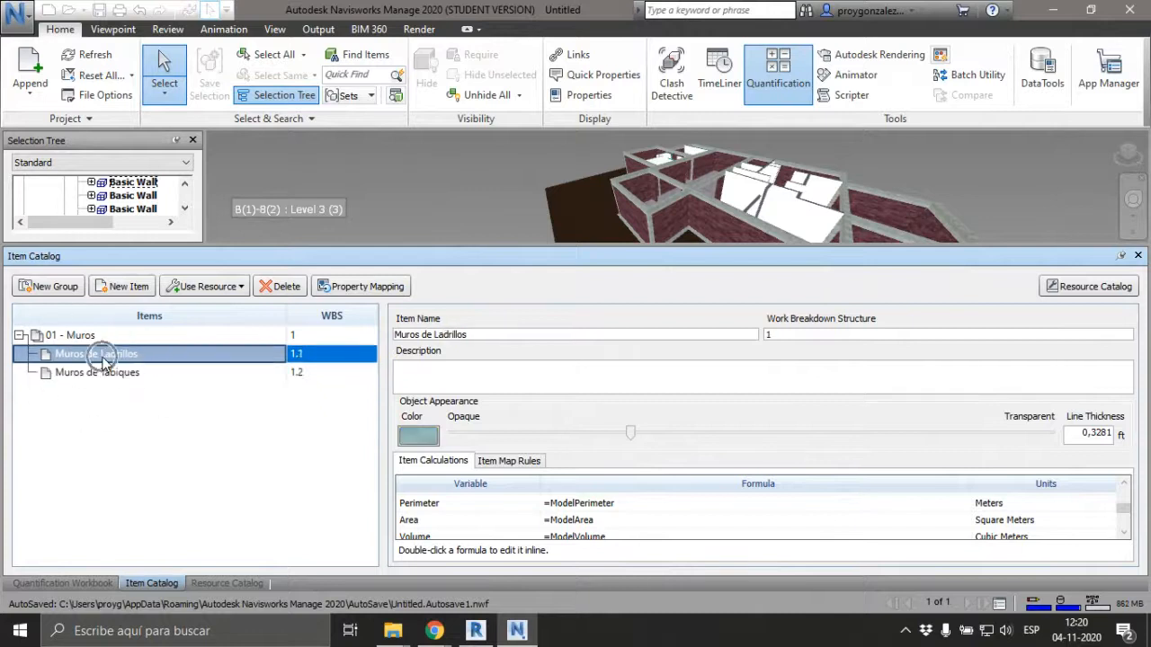
click(415, 439)
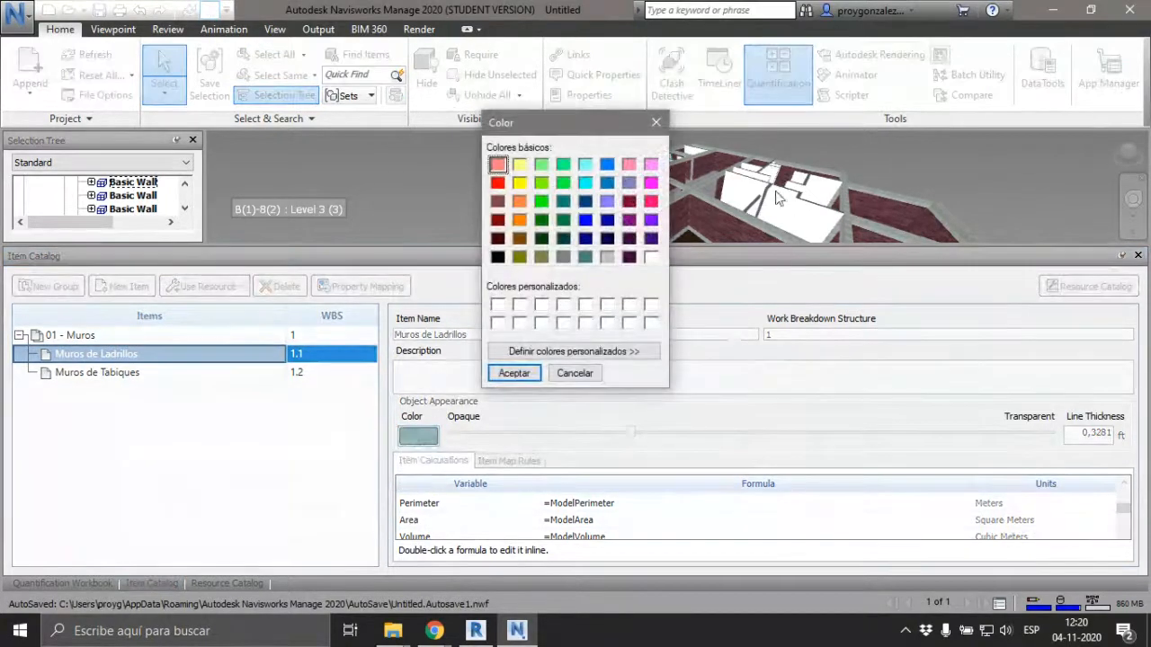
click(656, 122)
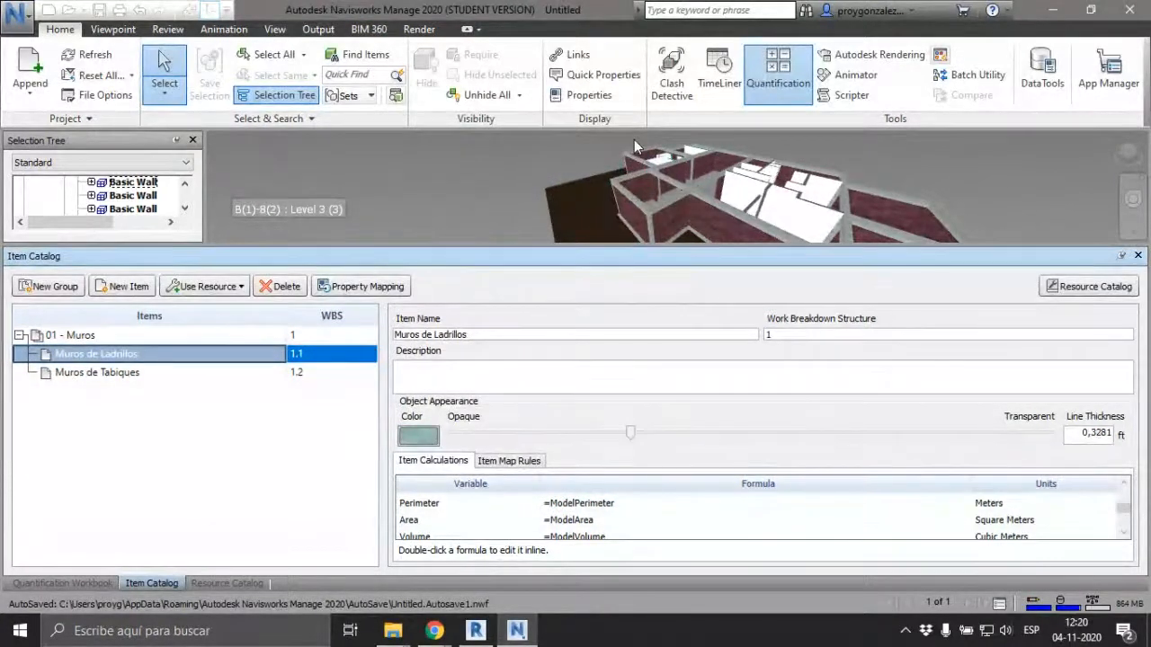
click(123, 377)
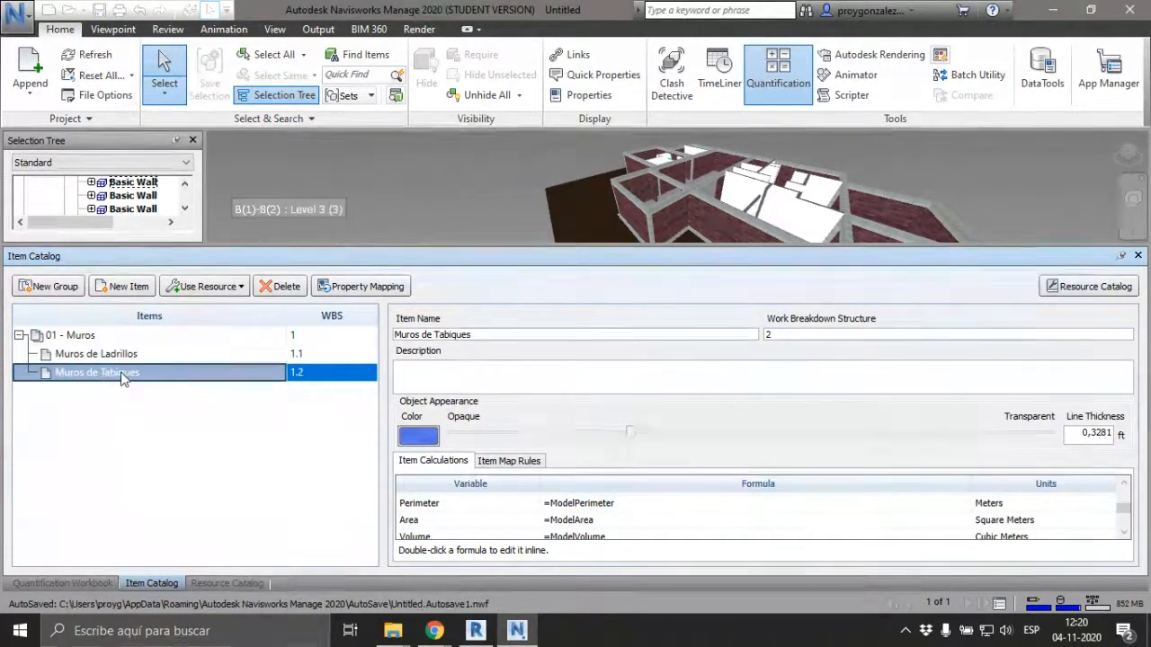
- Display the settings of Muros de Ladrillos and make the Item Catalog taller to show more of its calculation rows
click(139, 355)
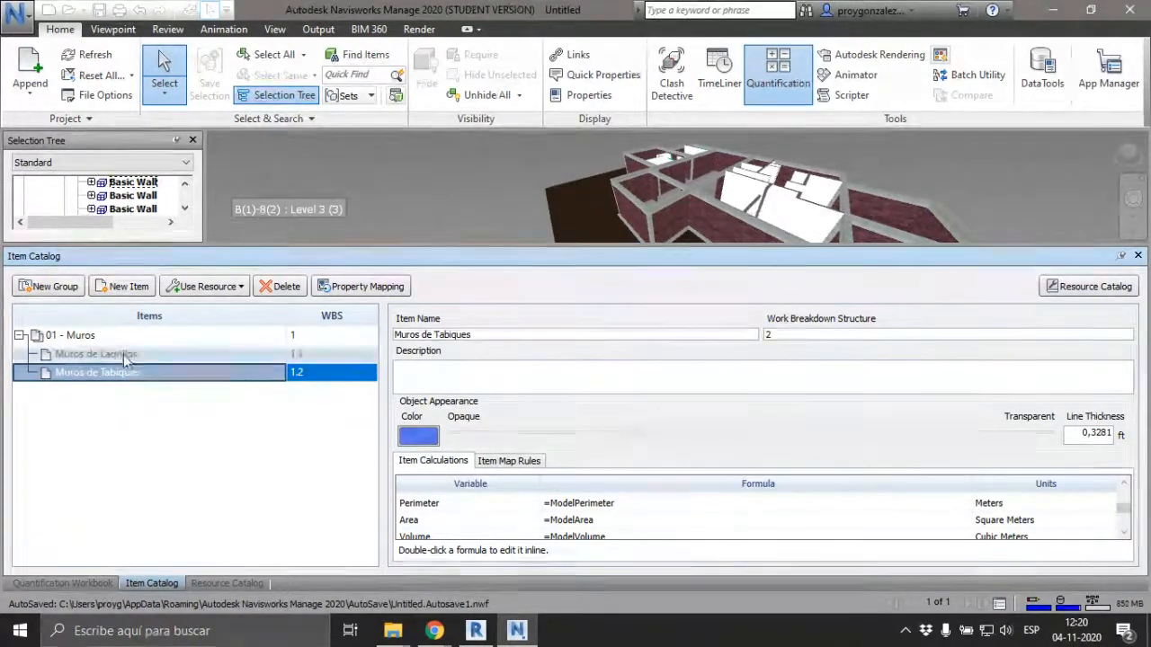
click(472, 366)
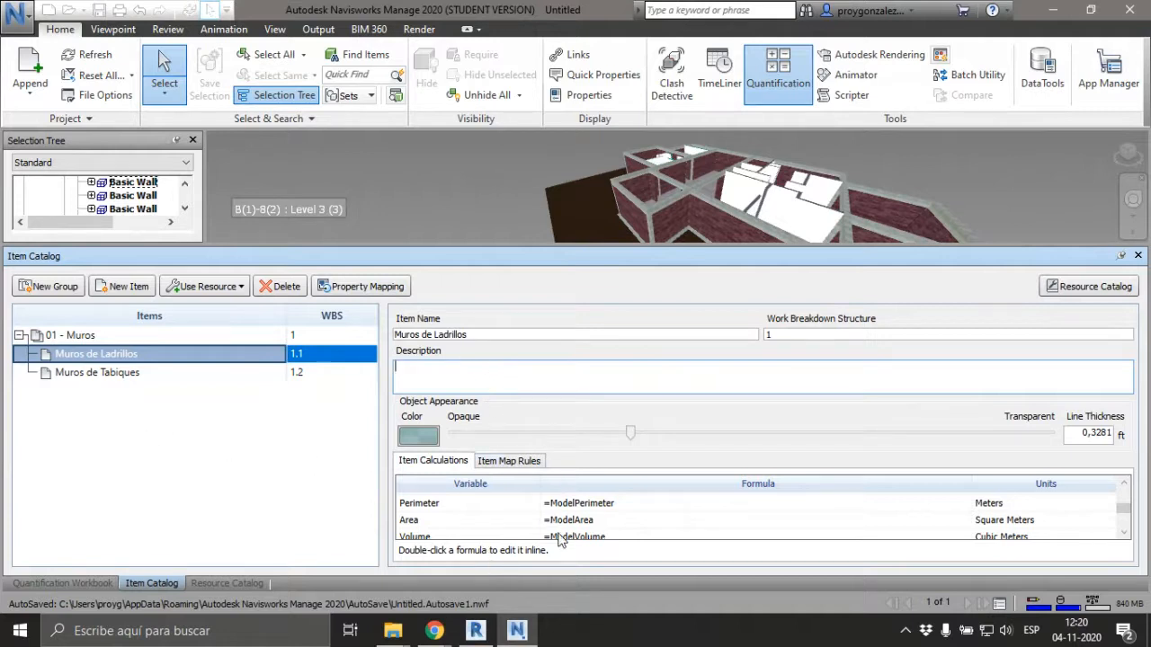
scroll(563, 518, down, 3)
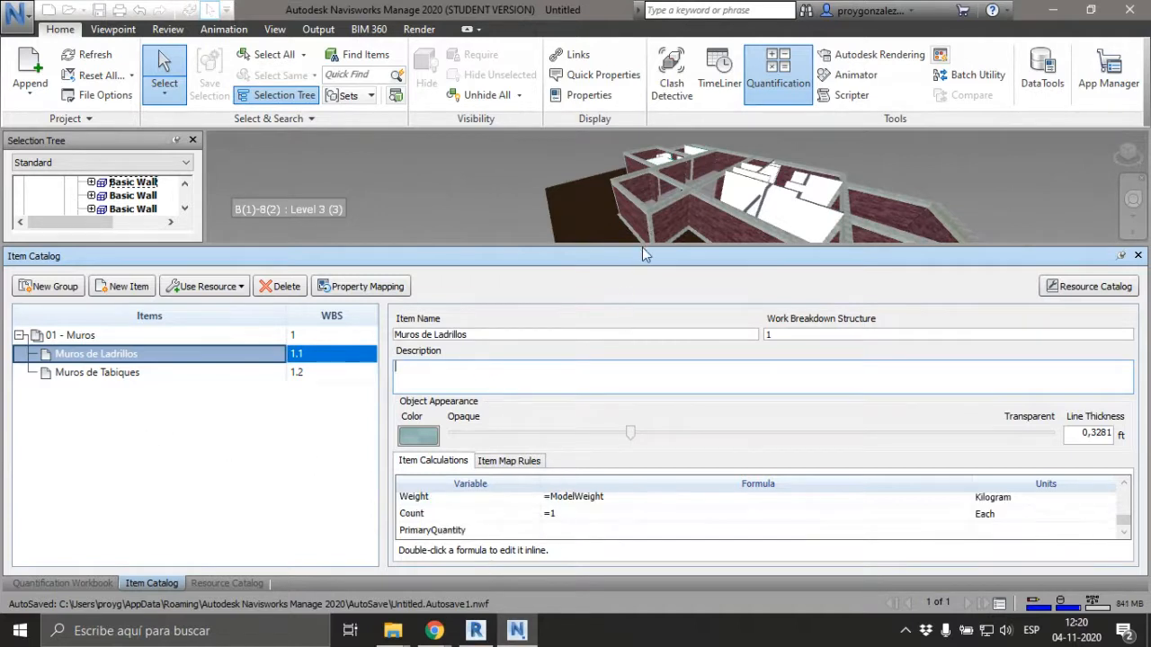
drag(644, 244, 649, 199)
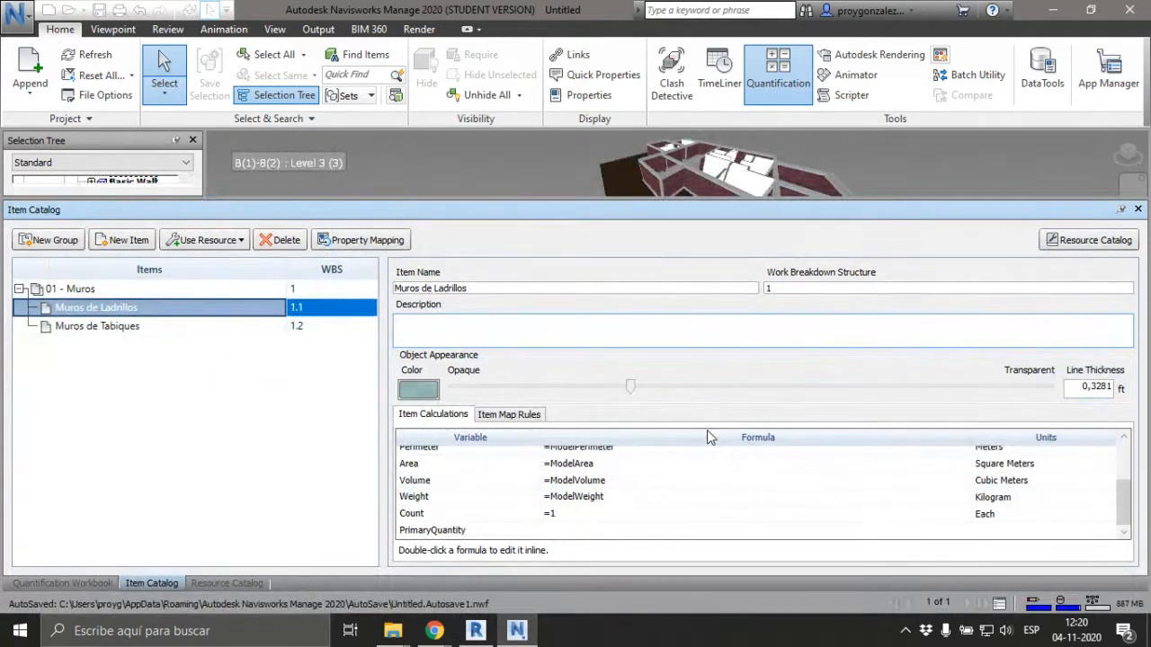
click(678, 435)
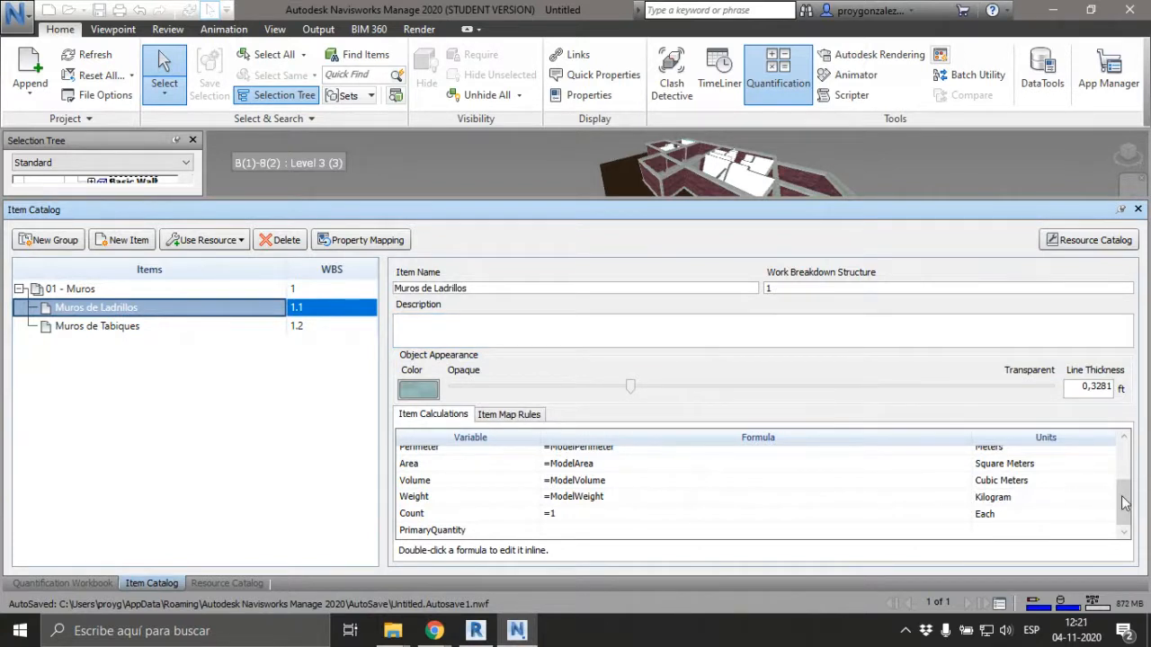
drag(1125, 504, 1131, 551)
- Set the PrimaryQuantity formula of Muros de Ladrillos to =ModelArea
click(576, 537)
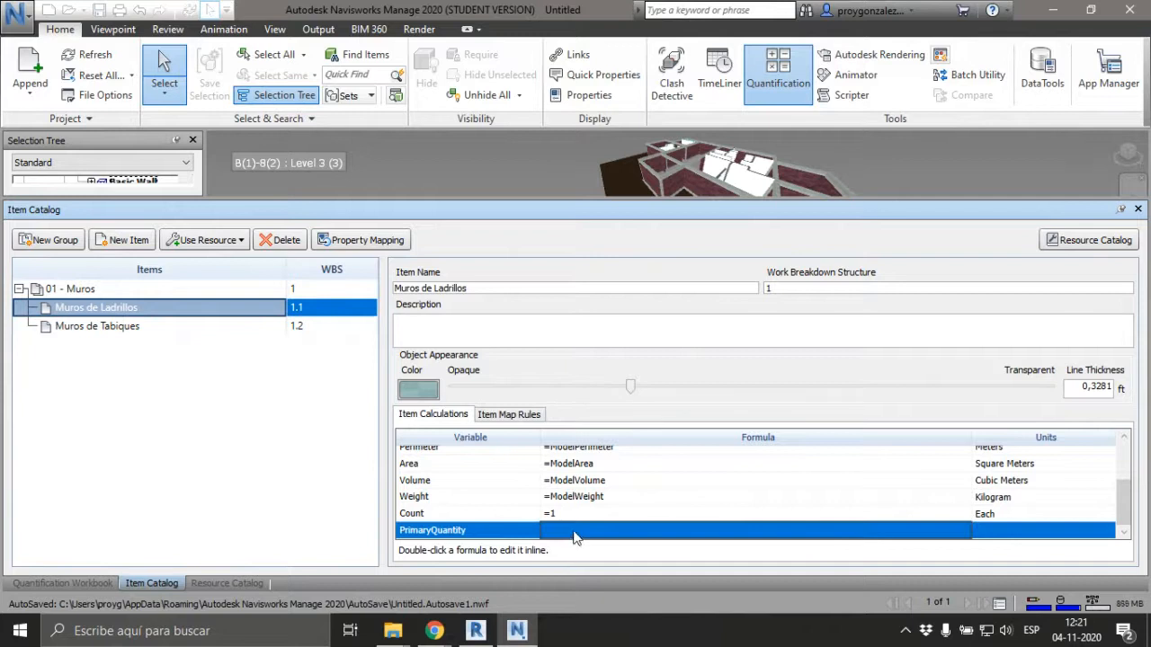
double_click(575, 532)
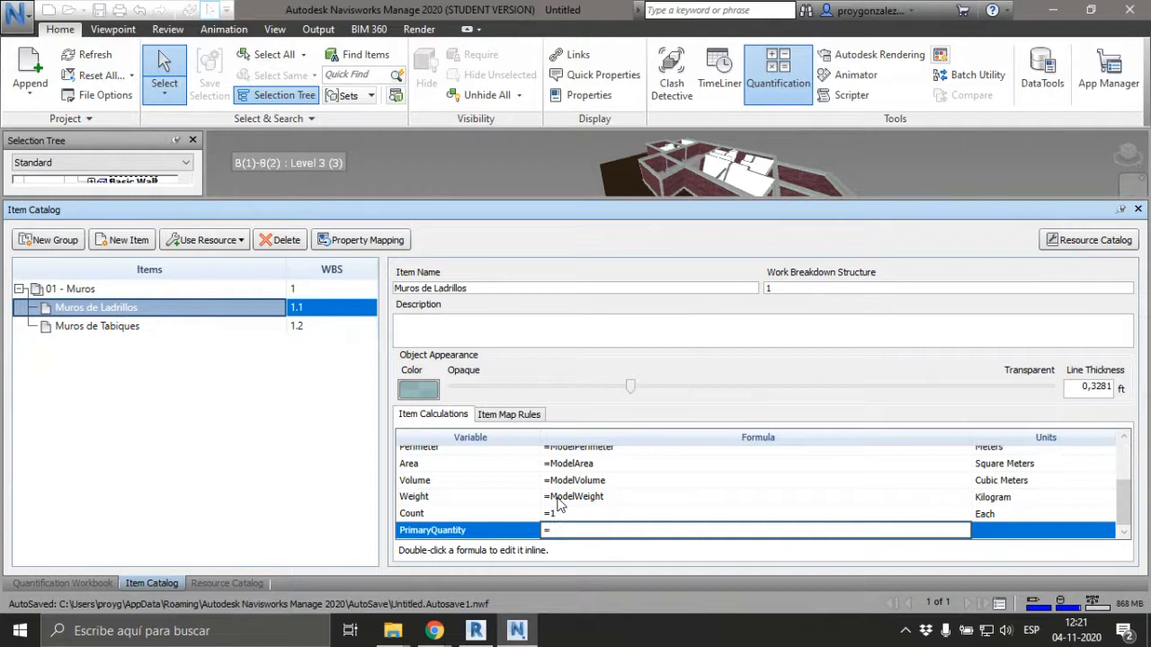
text(Model)
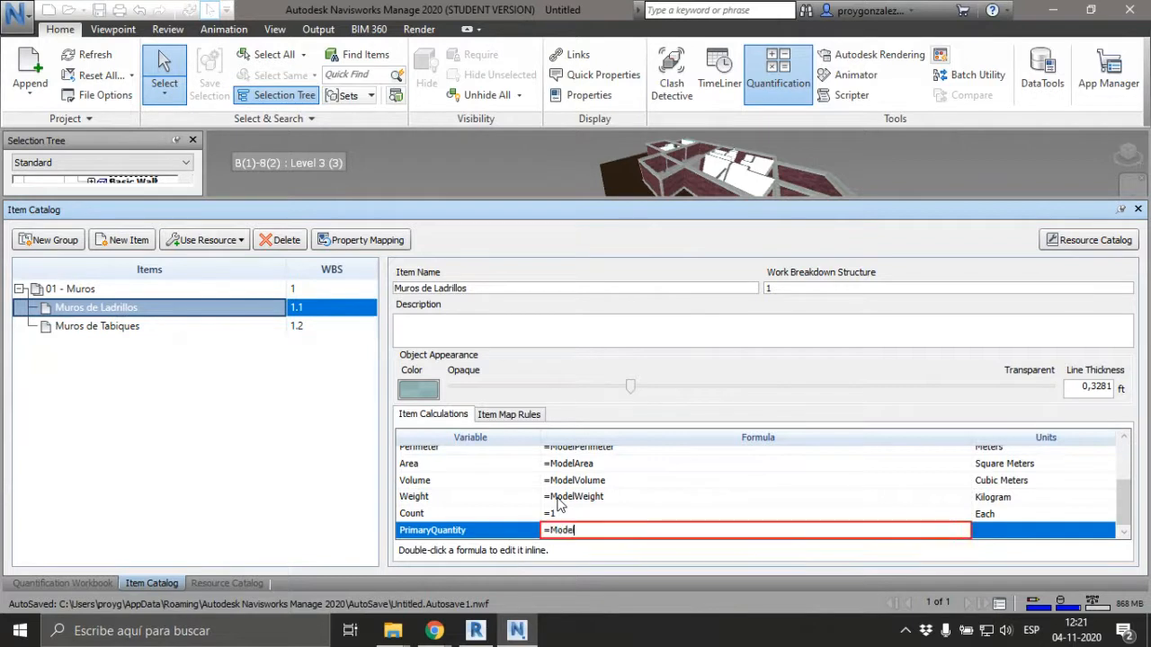
text(Area)
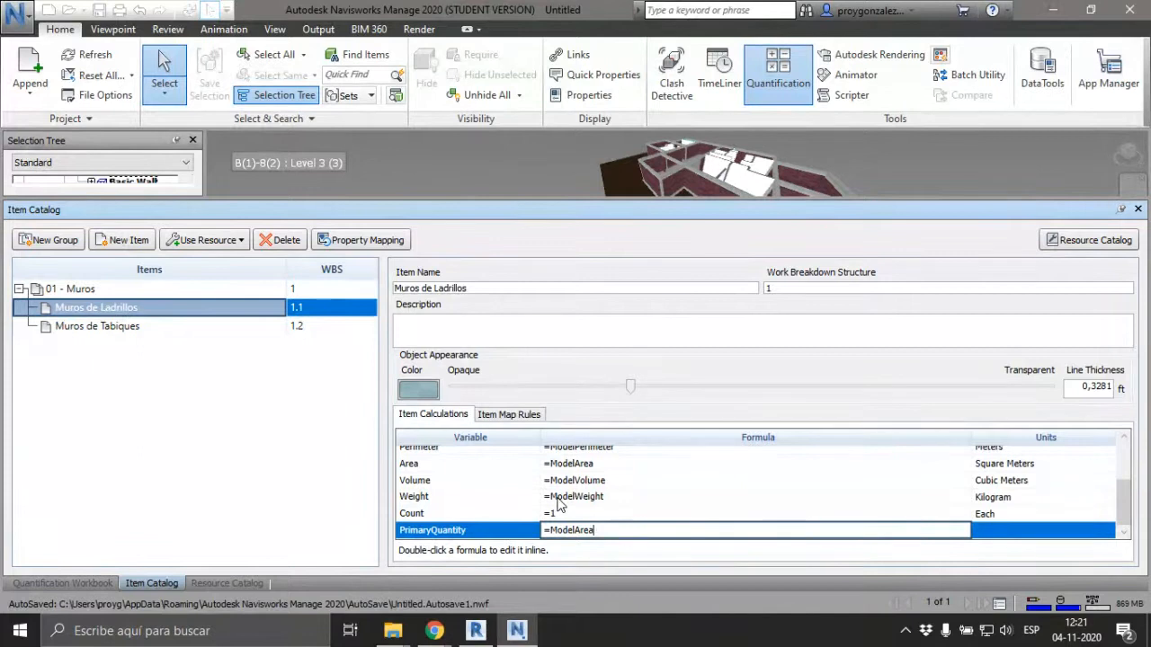
key(BackSpace)
key(ctrl+m)
text(o)
key(Escape)
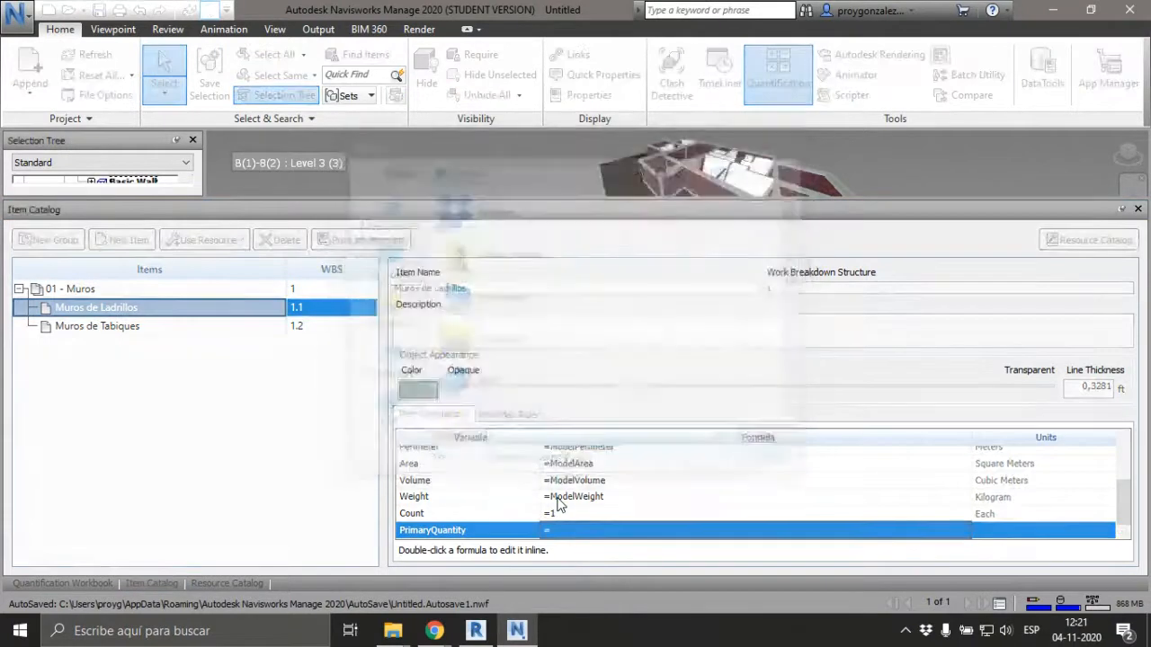
double_click(557, 531)
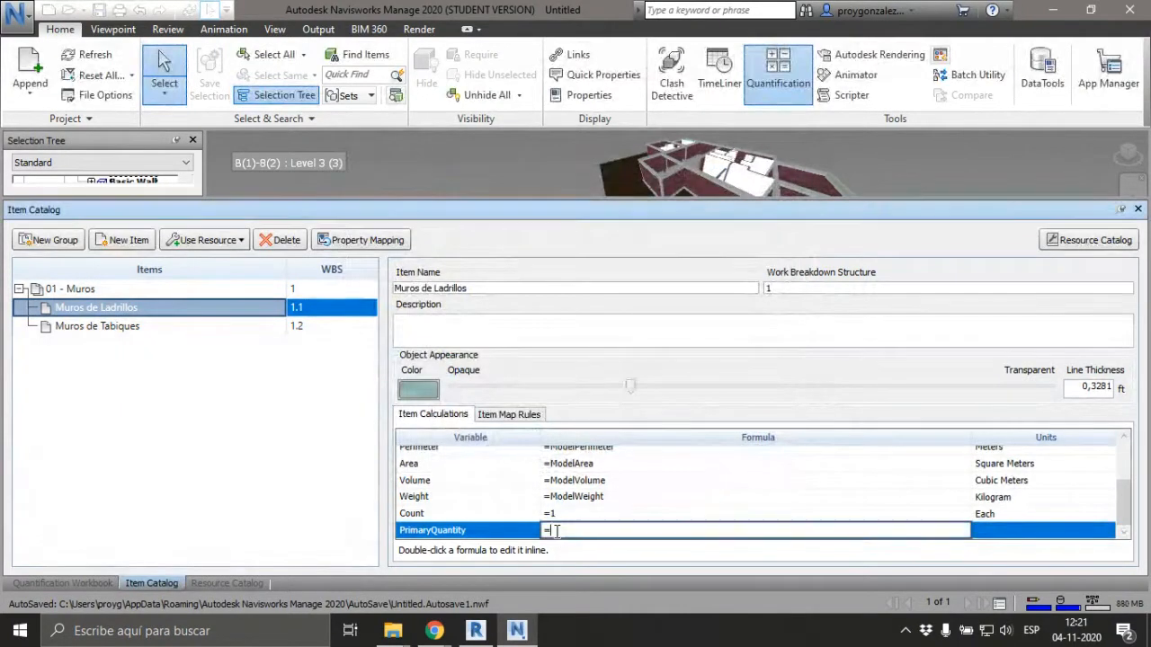
text(M)
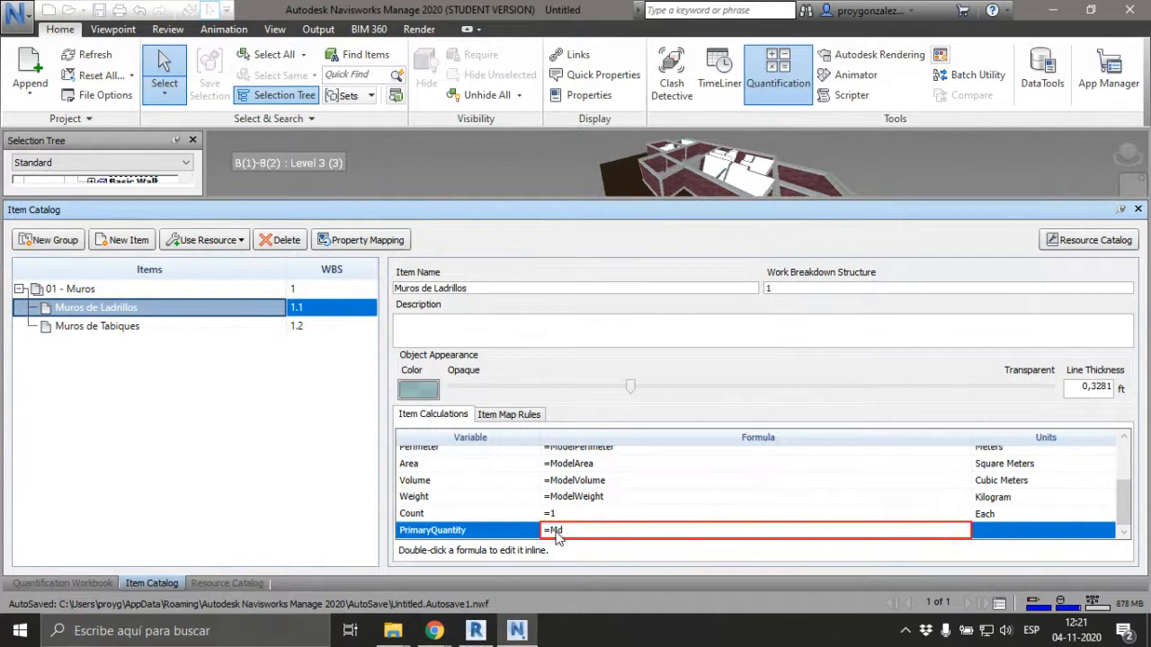
text(odelArea)
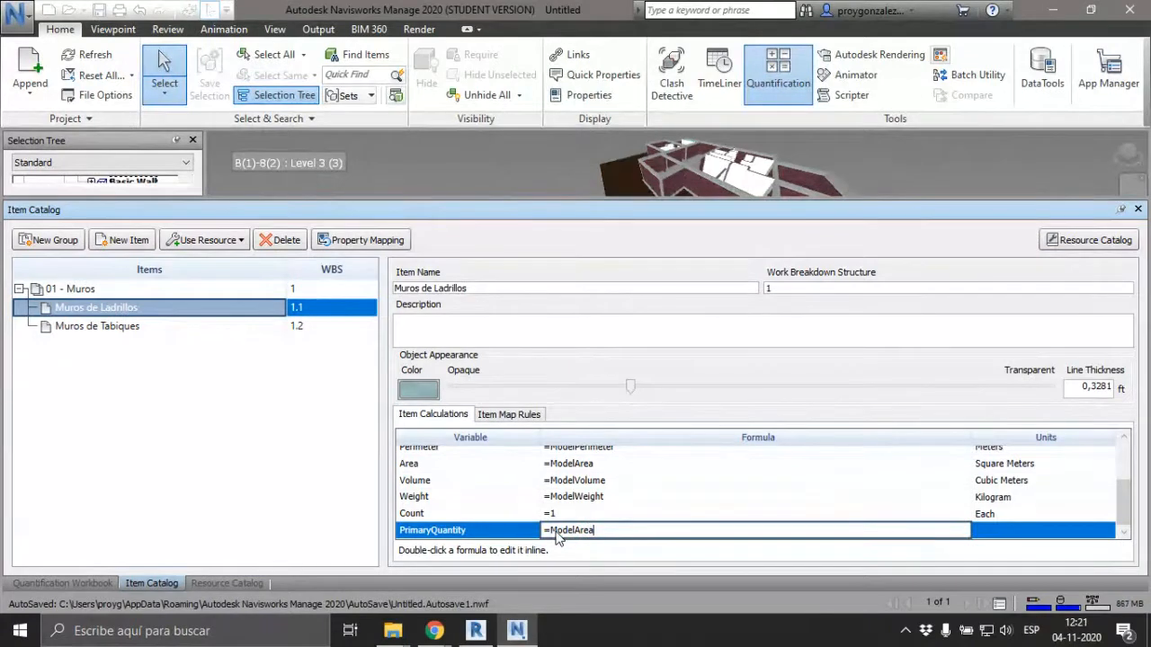
key(Return)
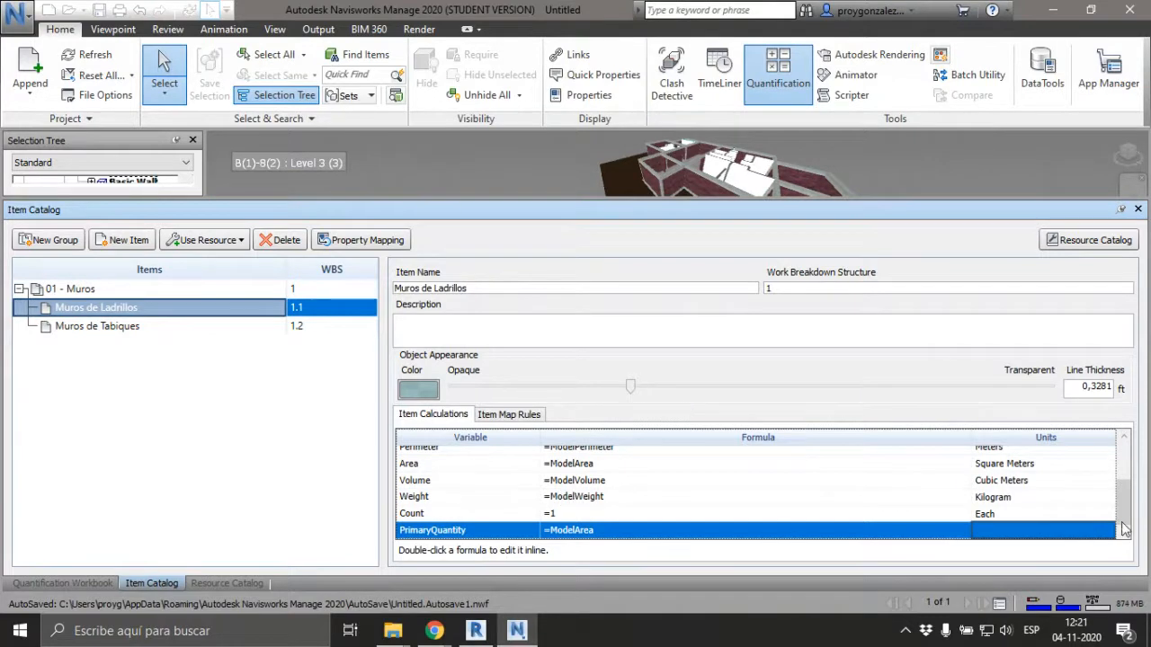
- Begin the PrimaryQuantity formula of Muros de Tabiques with =Model and check the variable names in its calculation list
mouse_move(1124, 509)
mouse_down()
mouse_move(1124, 465)
mouse_move(1125, 522)
mouse_up()
click(124, 331)
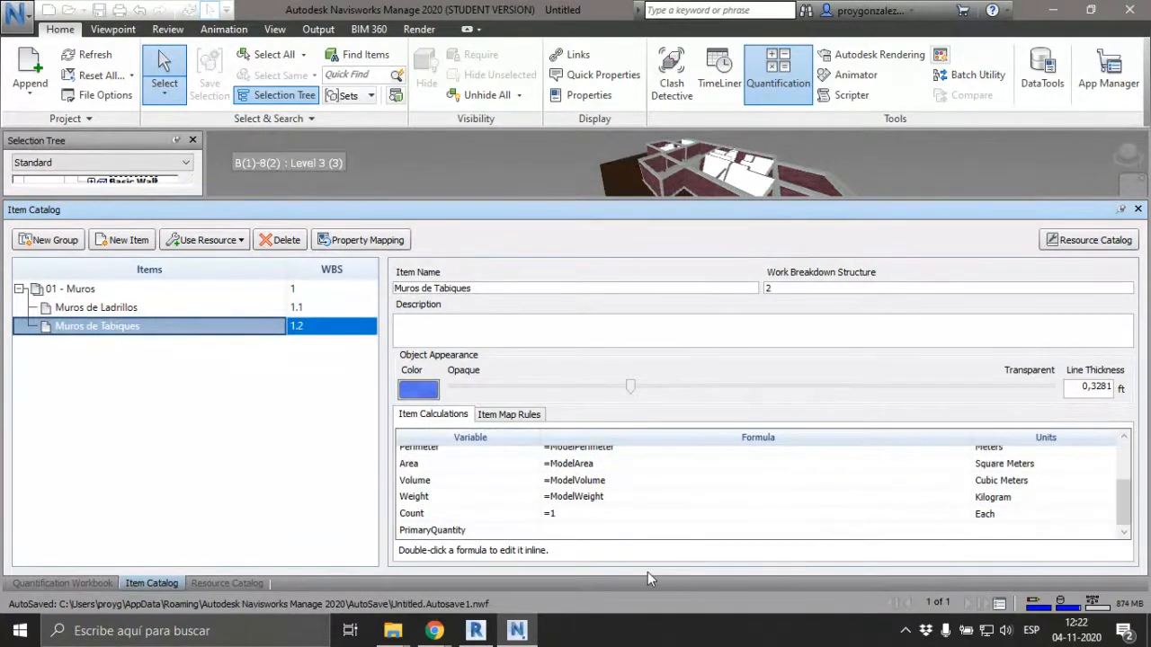
click(595, 532)
double_click(596, 534)
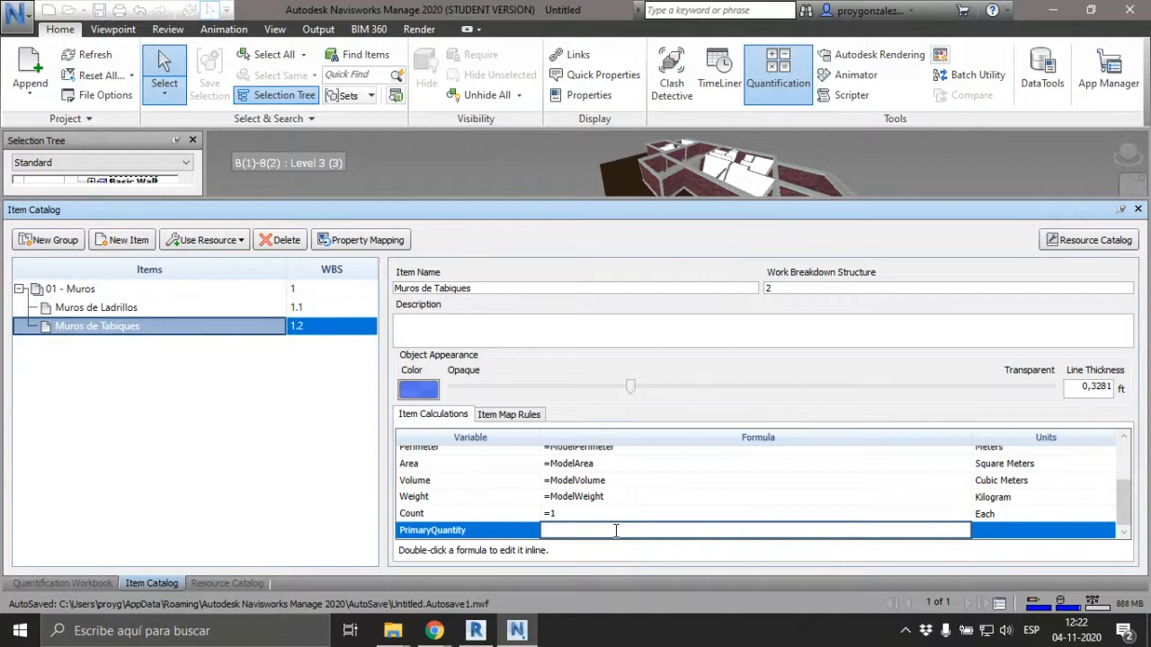
drag(1126, 517, 1126, 481)
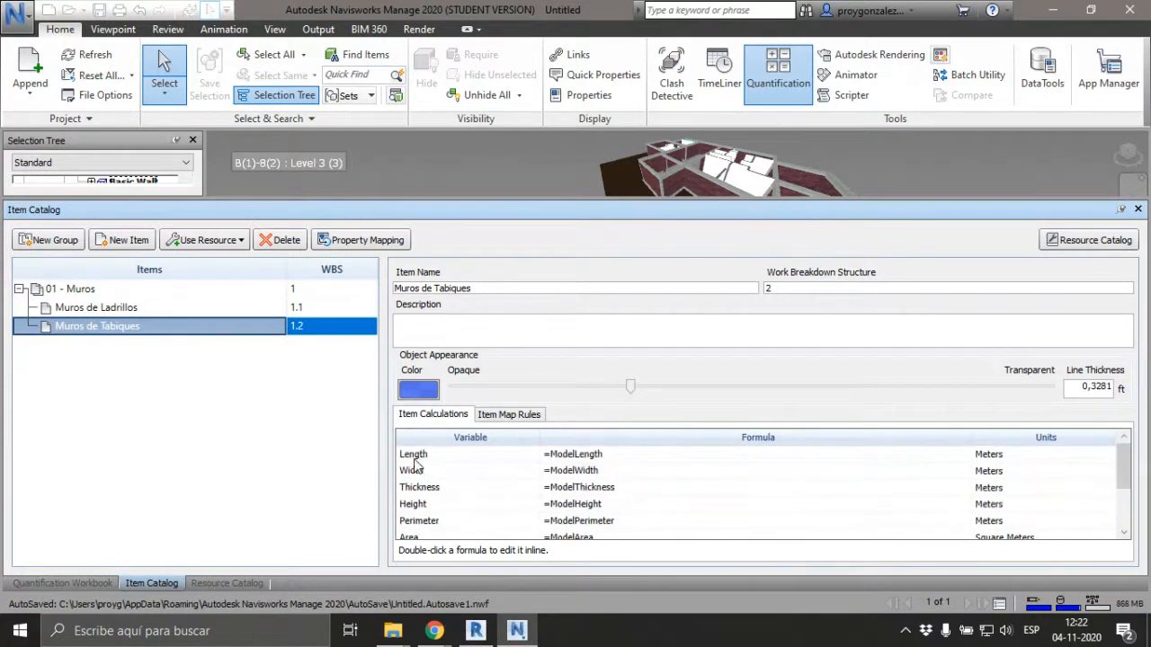
key(ctrl)
key(ctrl)
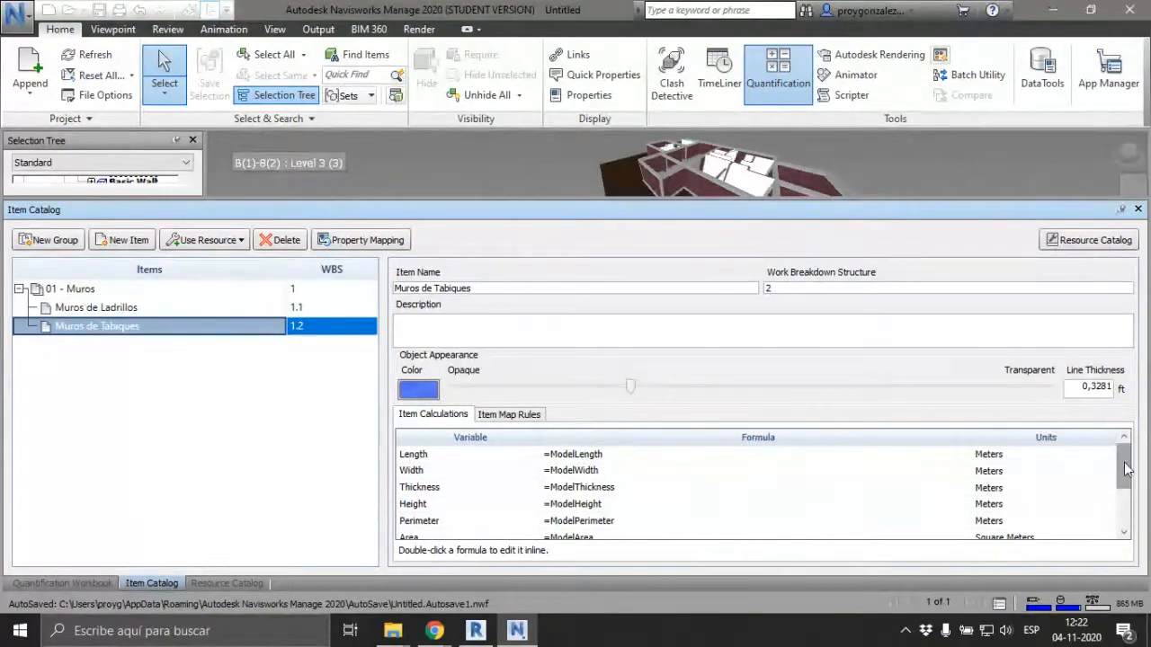
drag(1127, 469, 1134, 534)
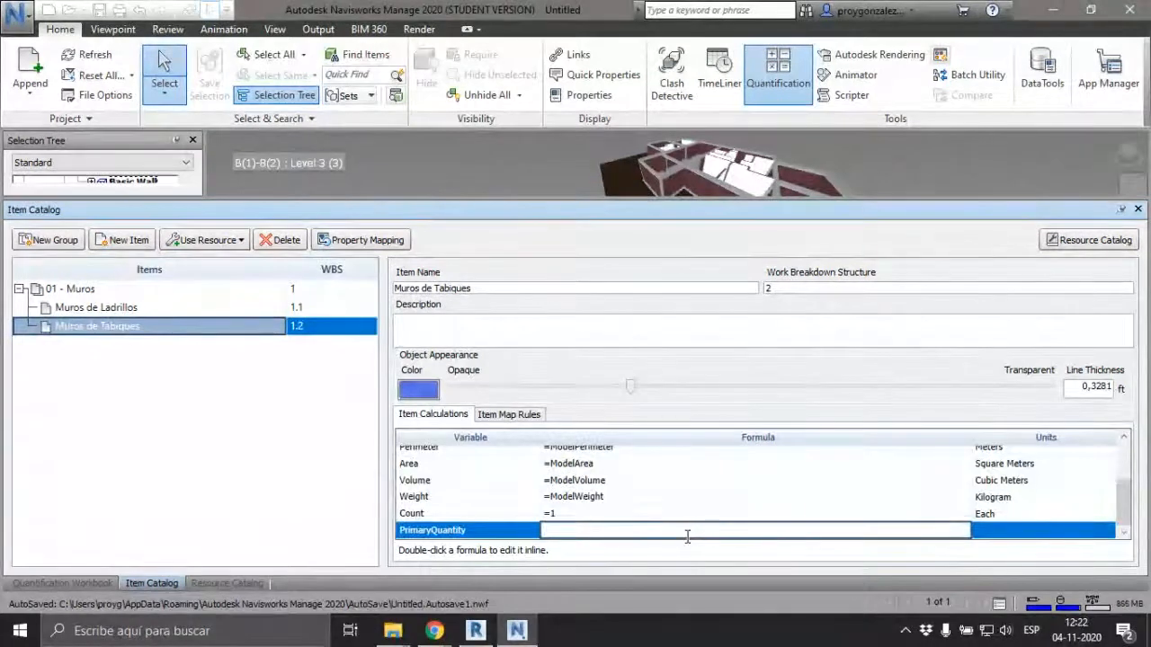
text(=Model)
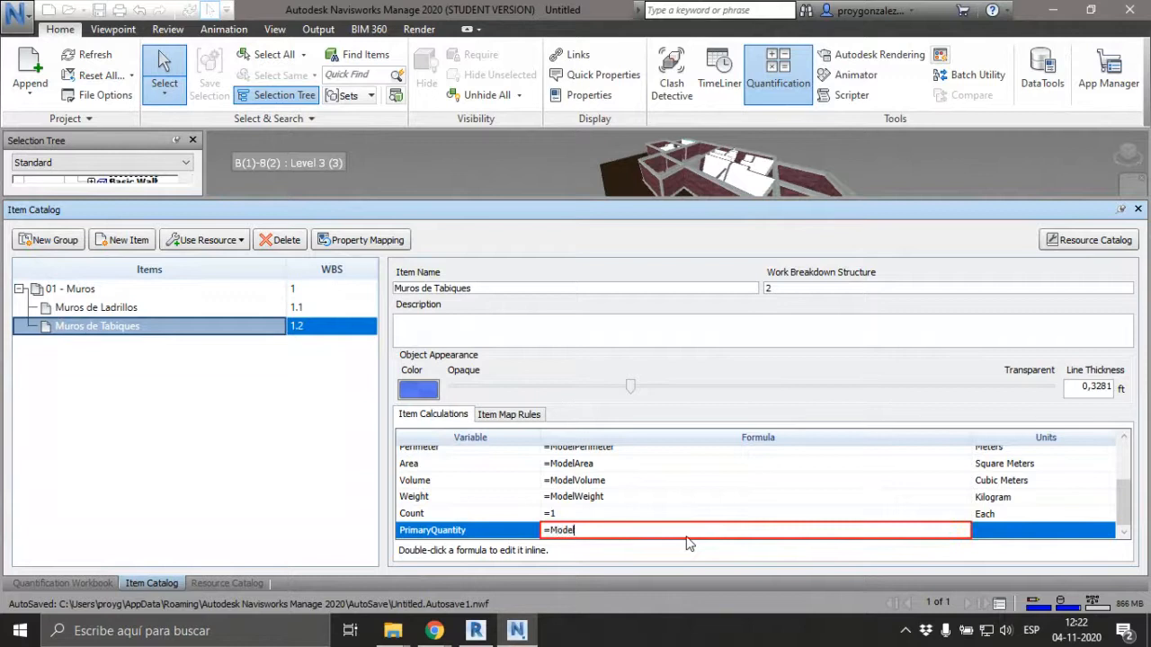
scroll(624, 500, up, 2)
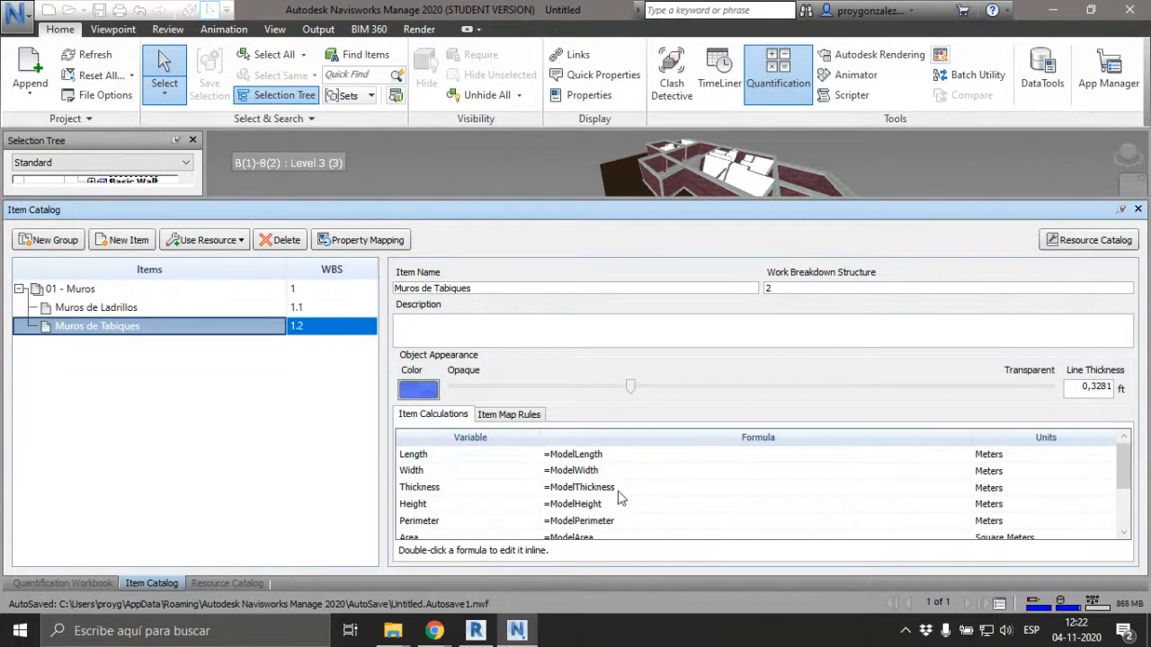
scroll(620, 497, down, 2)
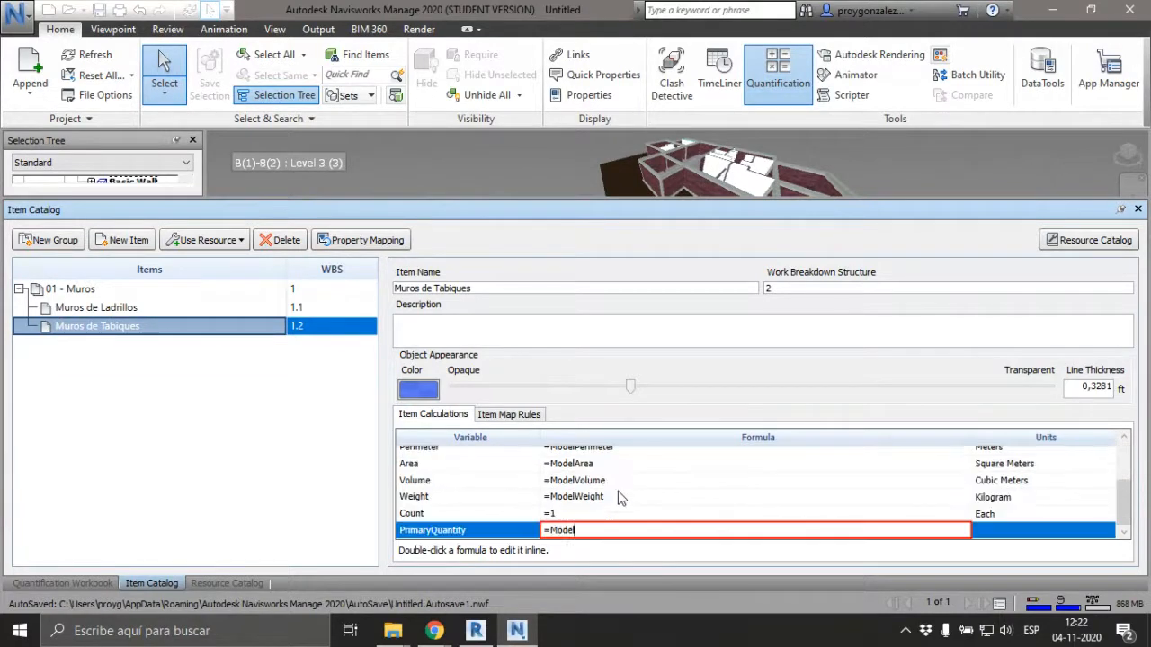
- Complete the PrimaryQuantity formula of Muros de Tabiques as =ModelLength
text(le)
key(BackSpace)
key(BackSpace)
text(Lenght)
key(Return)
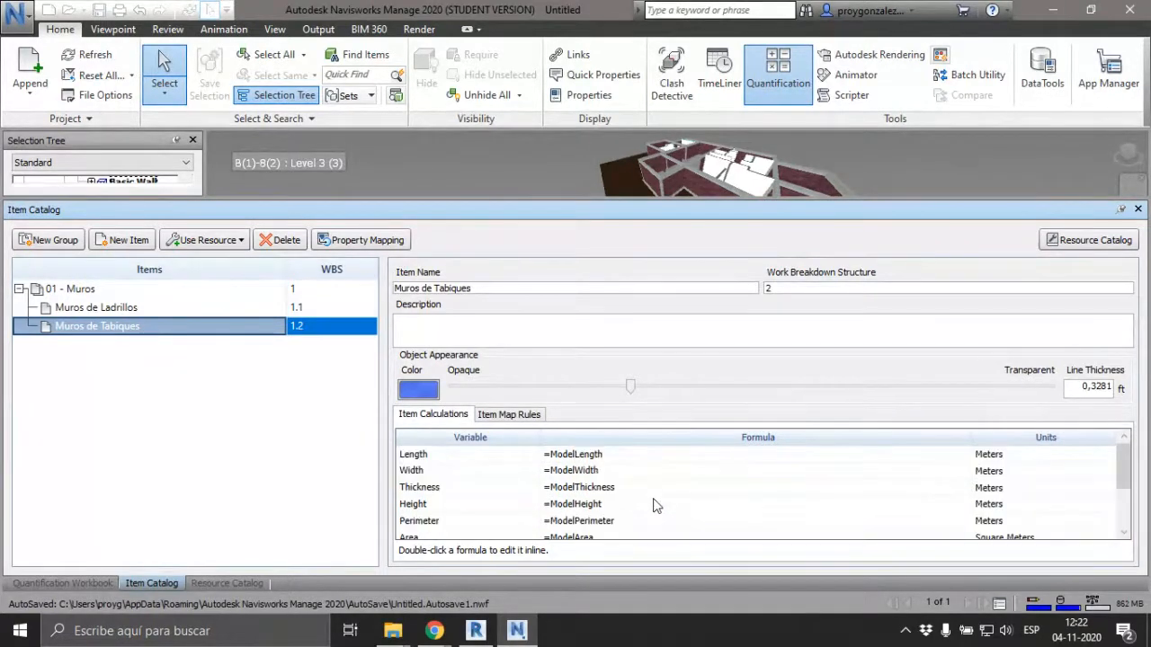
key(BackSpace)
key(BackSpace)
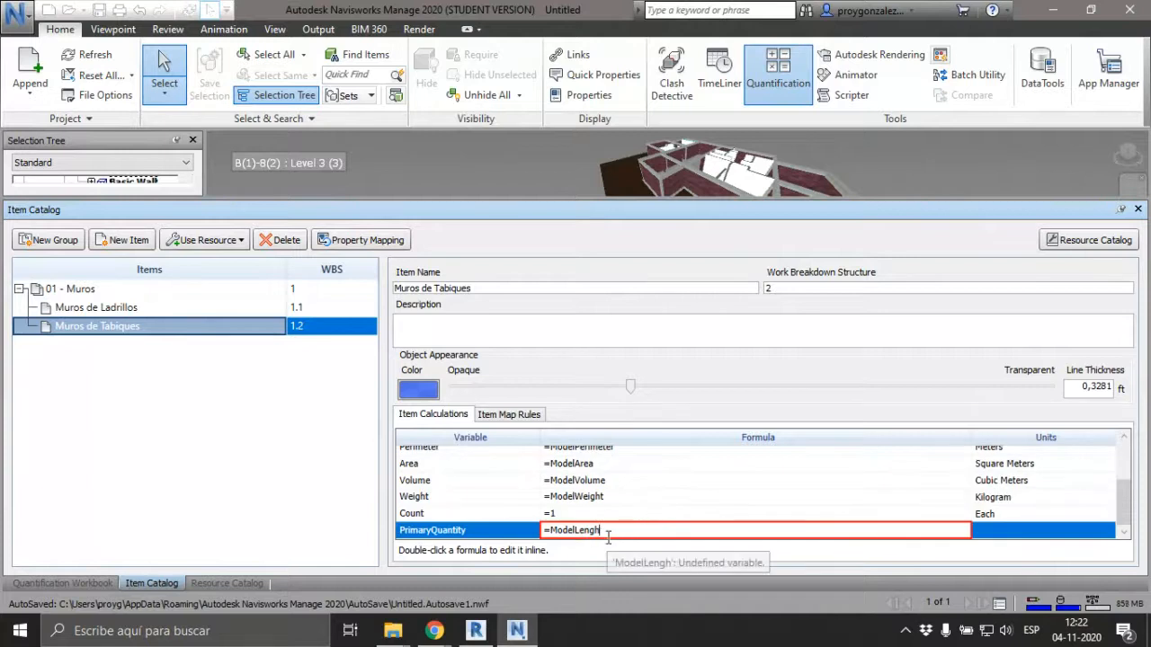
text(th)
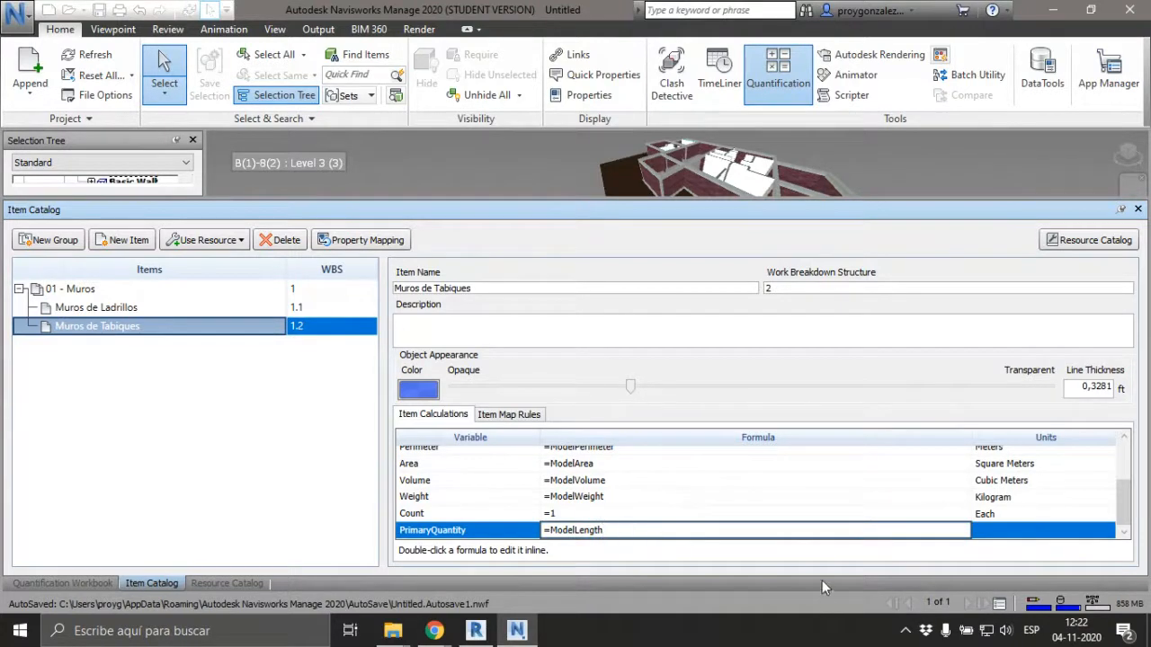
key(Return)
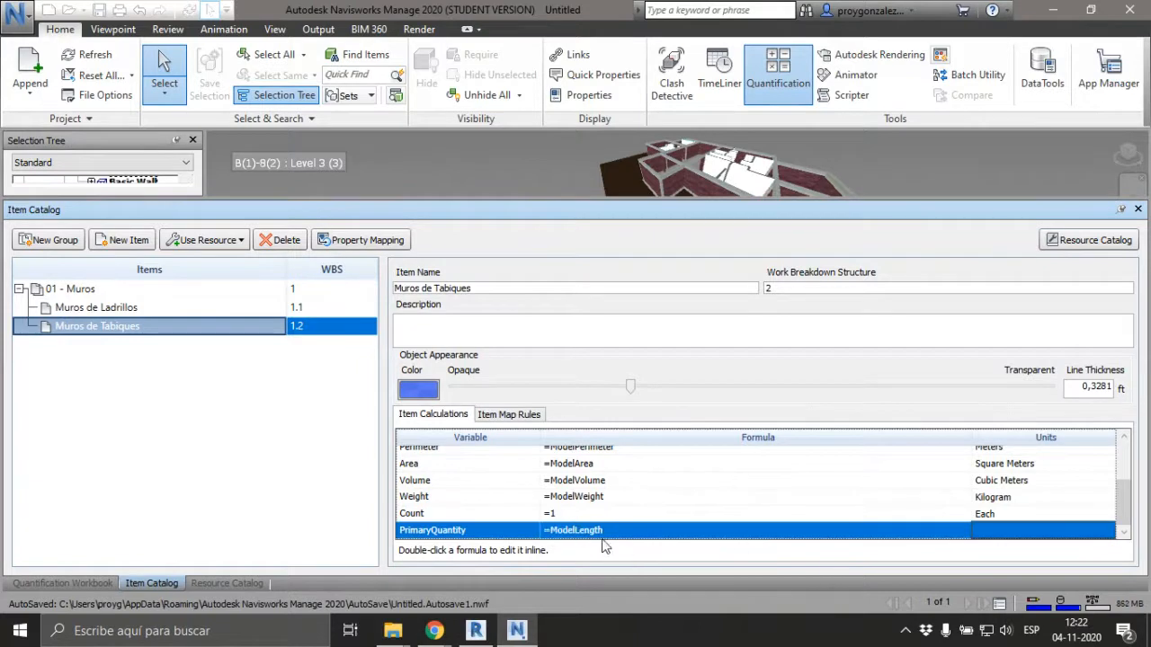
- Set the PrimaryQuantity units of Muros de Tabiques to Meters
click(1031, 536)
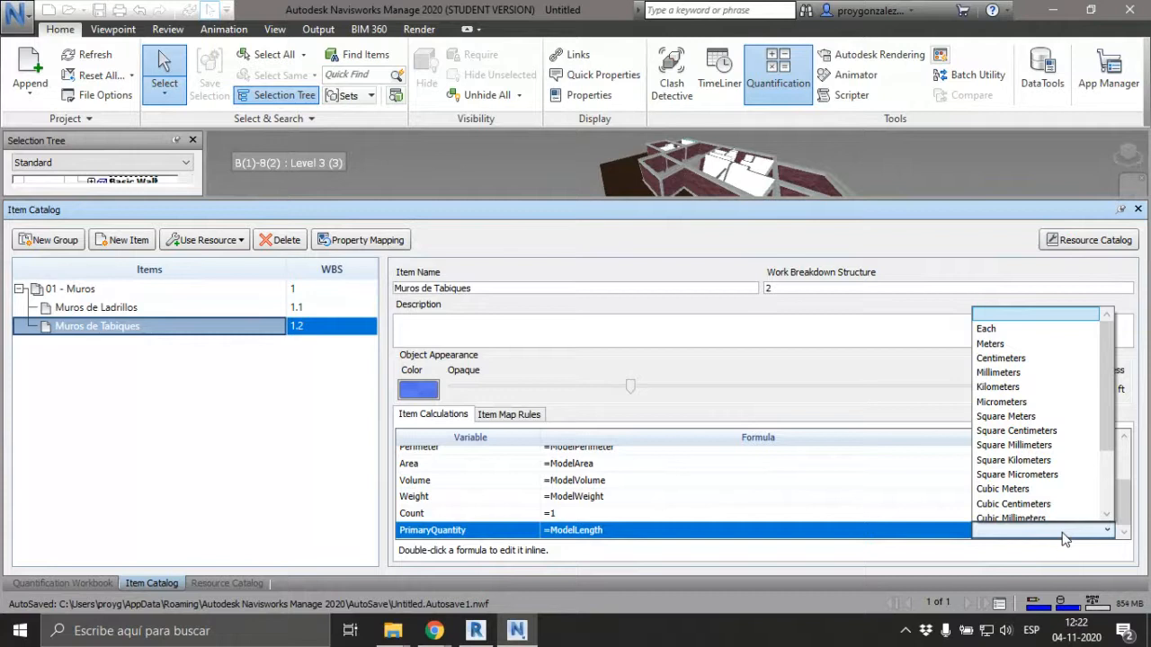
scroll(1092, 490, down, 1)
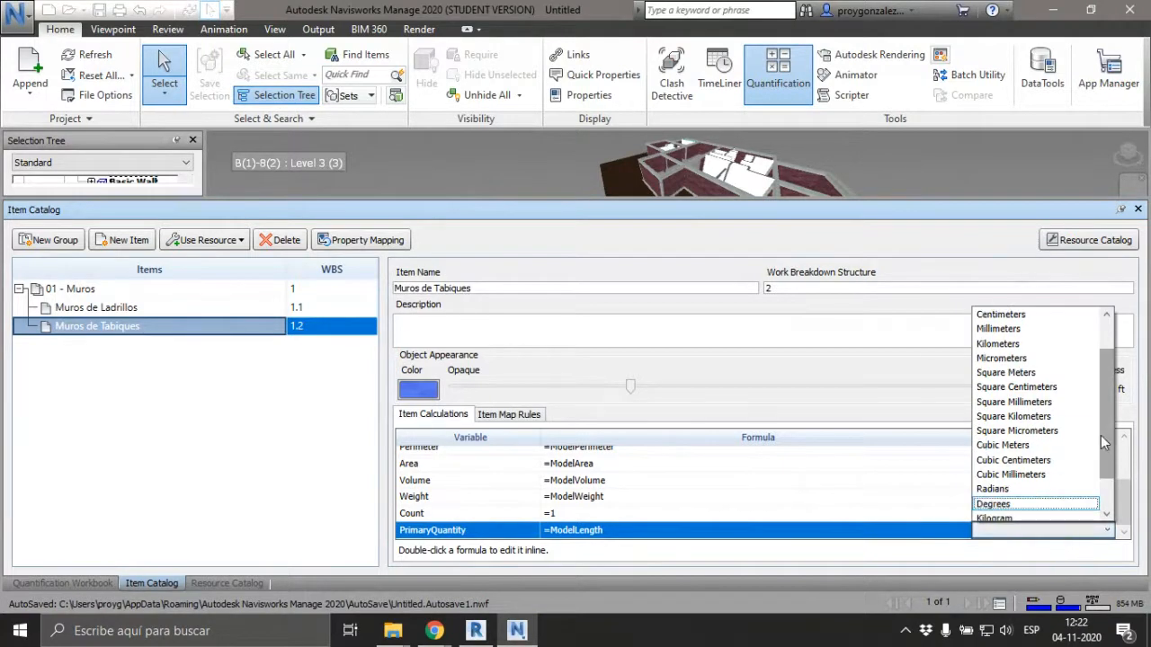
scroll(1104, 452, up, 1)
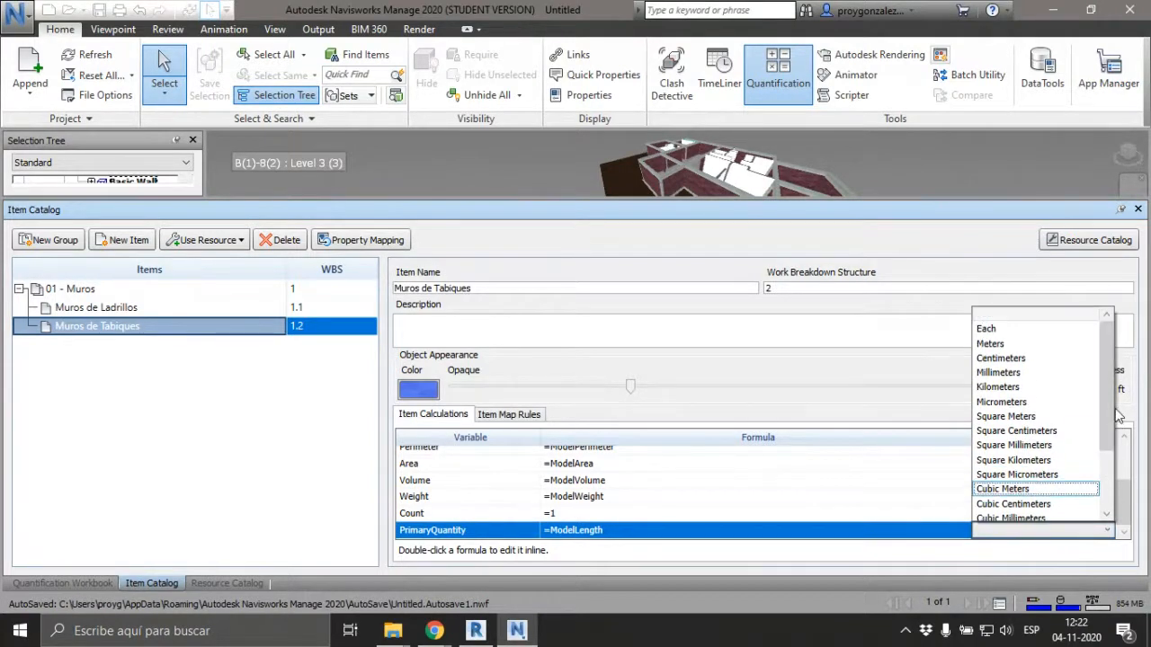
click(998, 343)
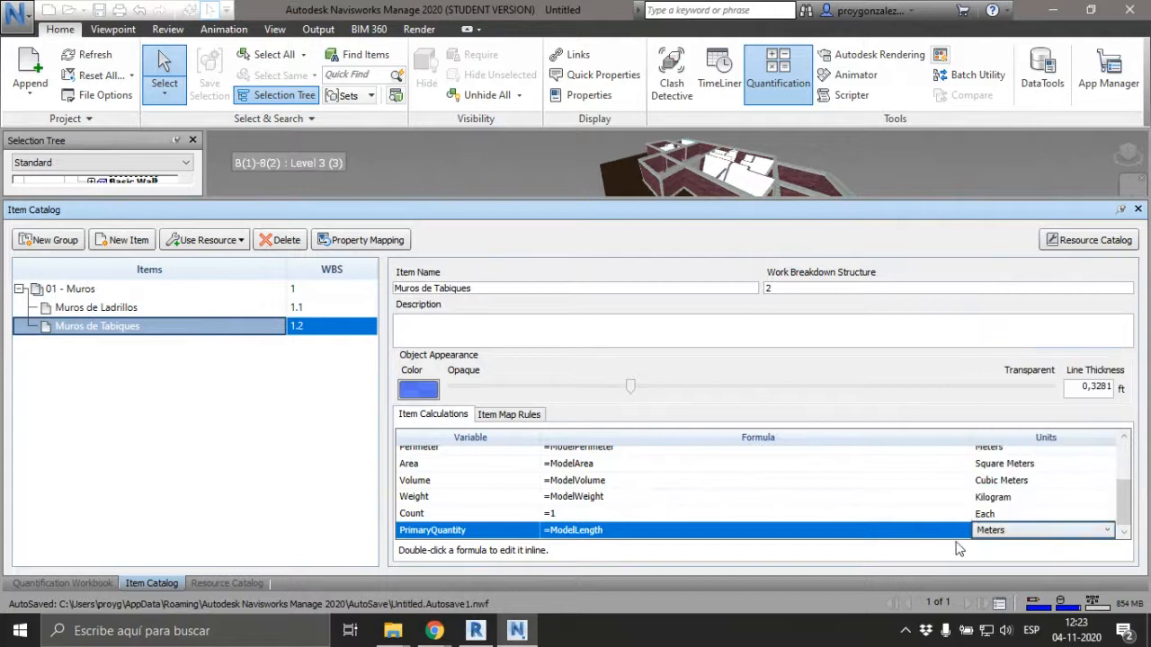
- Set the PrimaryQuantity units of Muros de Ladrillos to Square Meters and clear the item selection
click(92, 309)
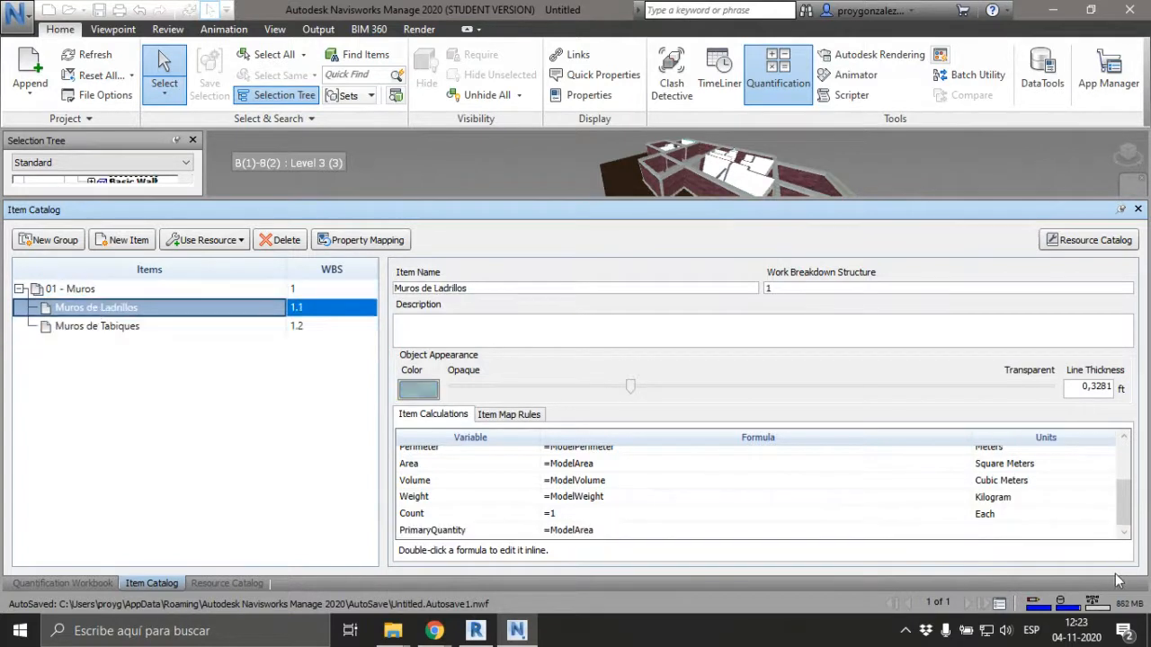
click(1064, 532)
click(1108, 531)
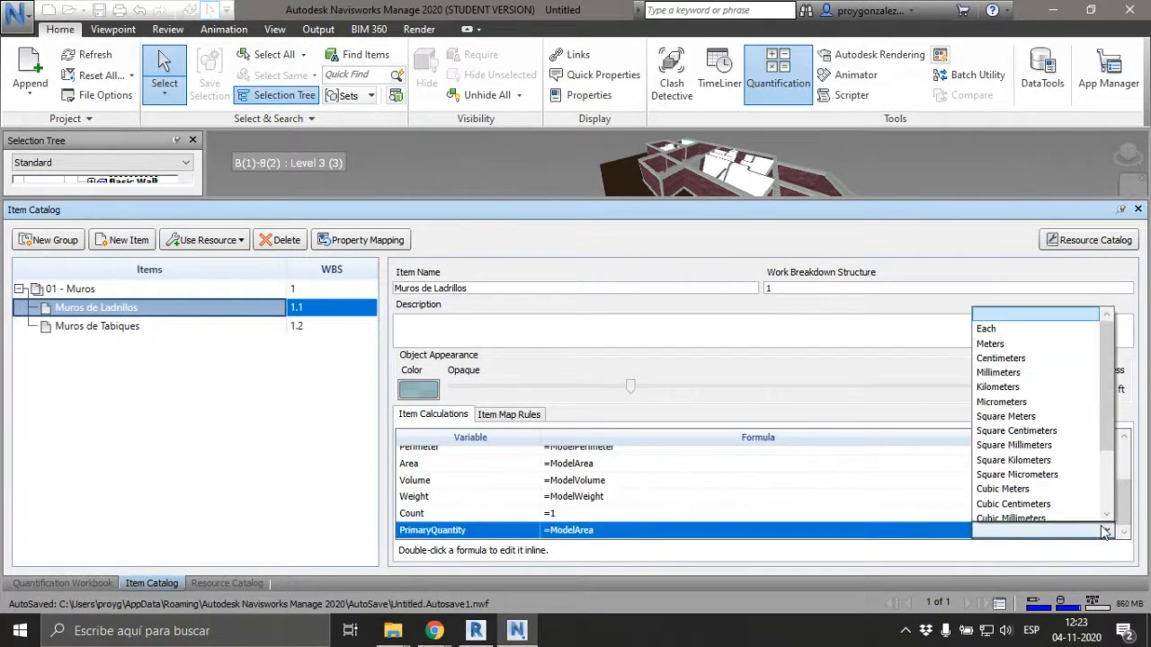
drag(1107, 403, 1107, 480)
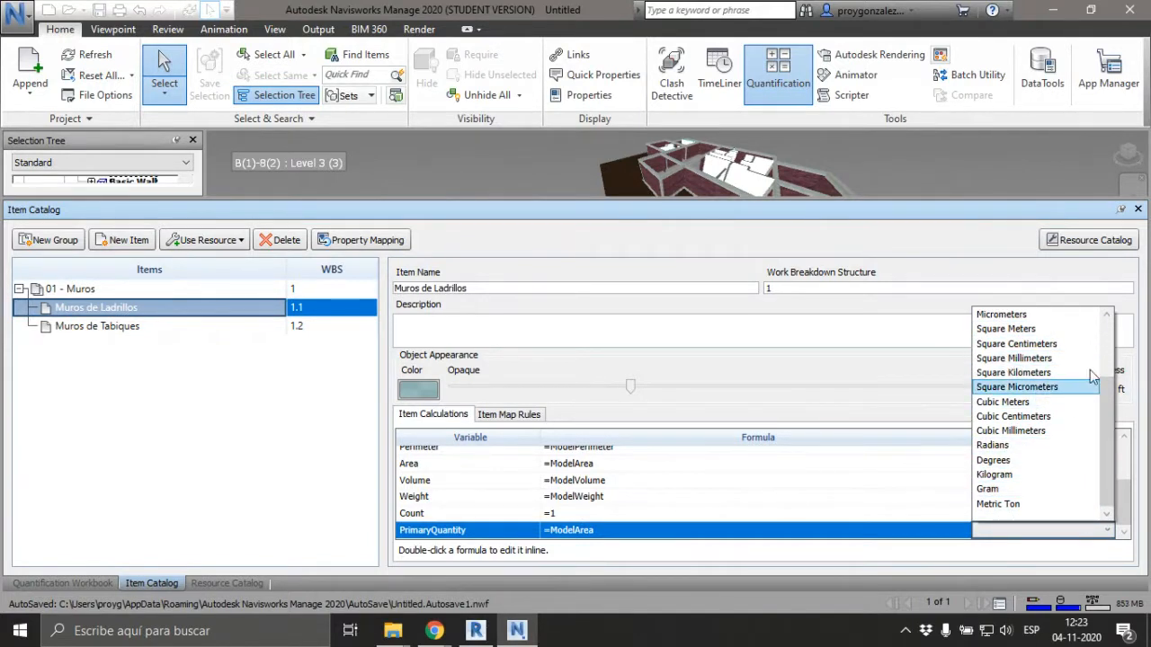
click(1023, 329)
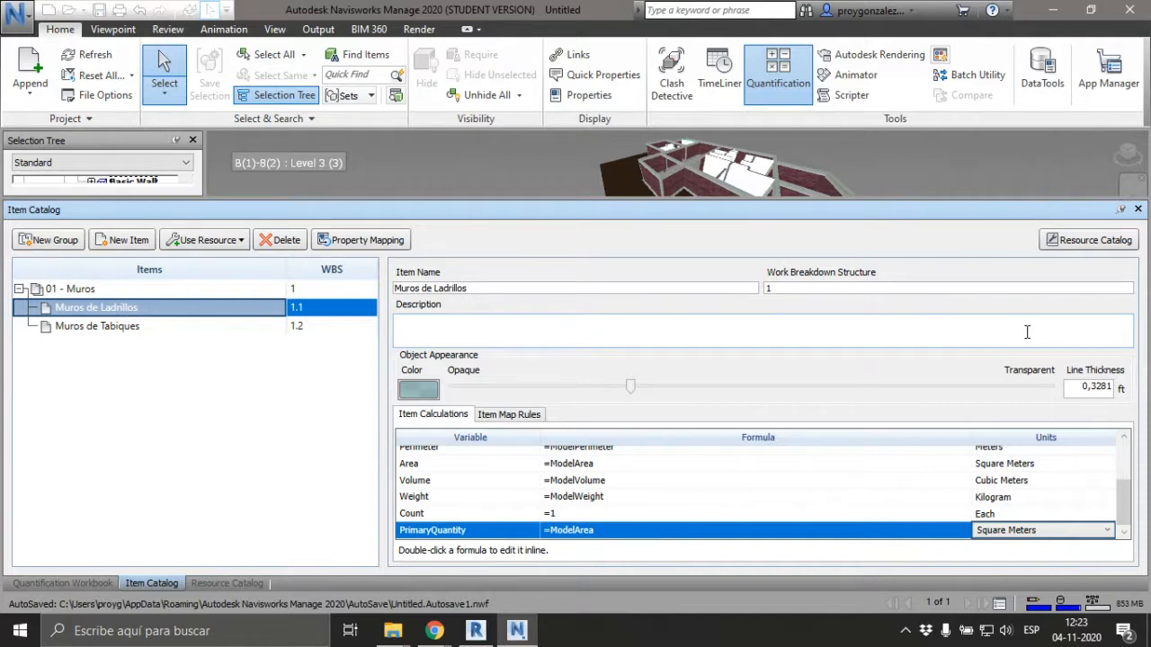
click(221, 464)
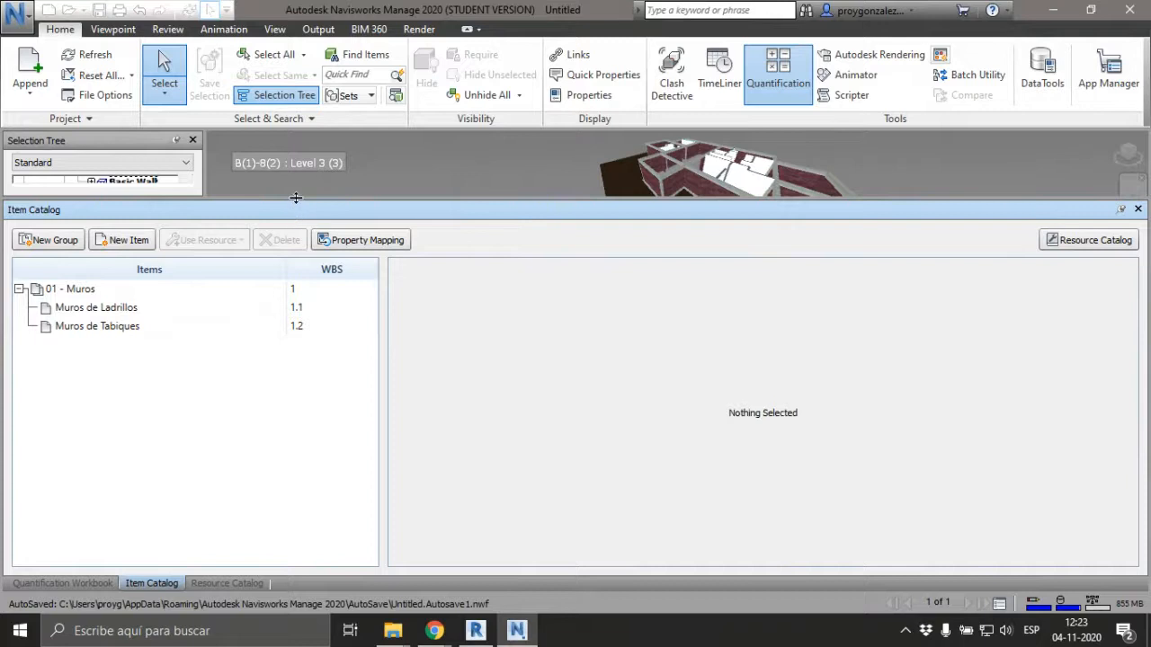
- Shrink the Item Catalog pane, switch to the Quantification Workbook and choose the Muros de Ladrillos item
drag(296, 198, 289, 308)
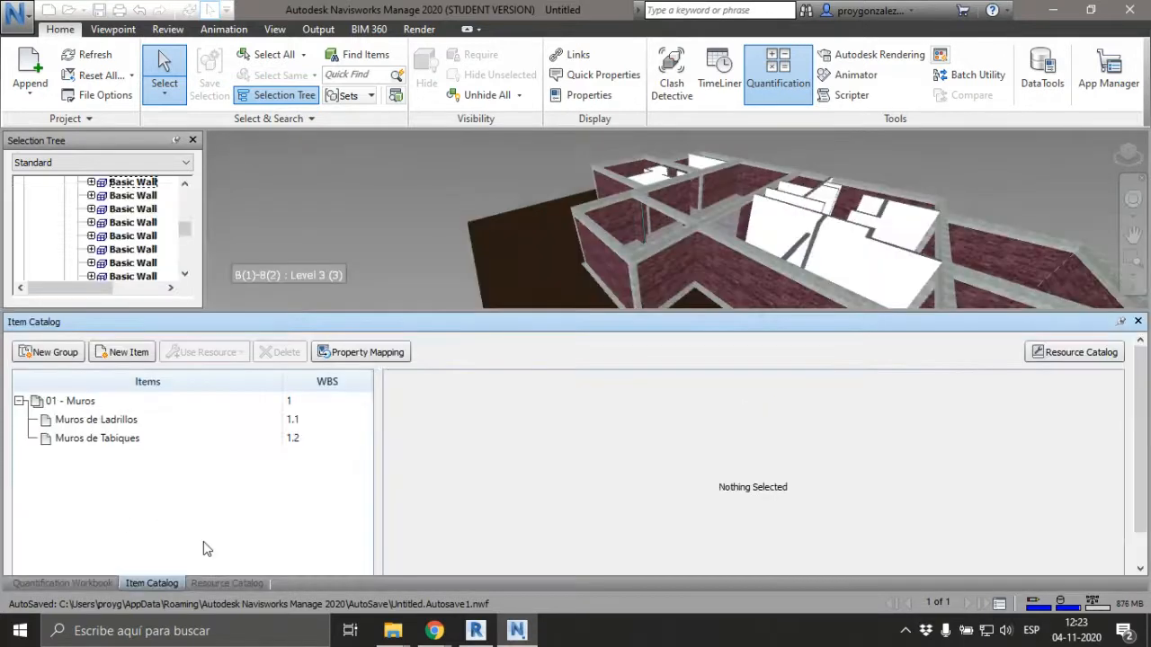
click(51, 583)
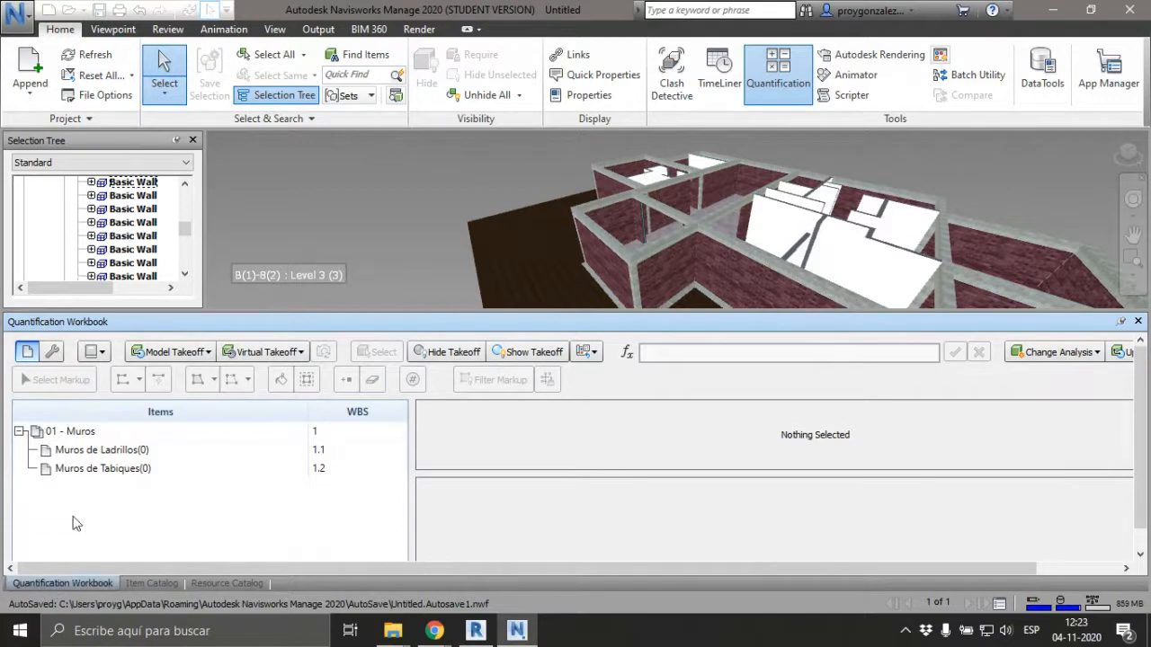
click(101, 451)
click(115, 469)
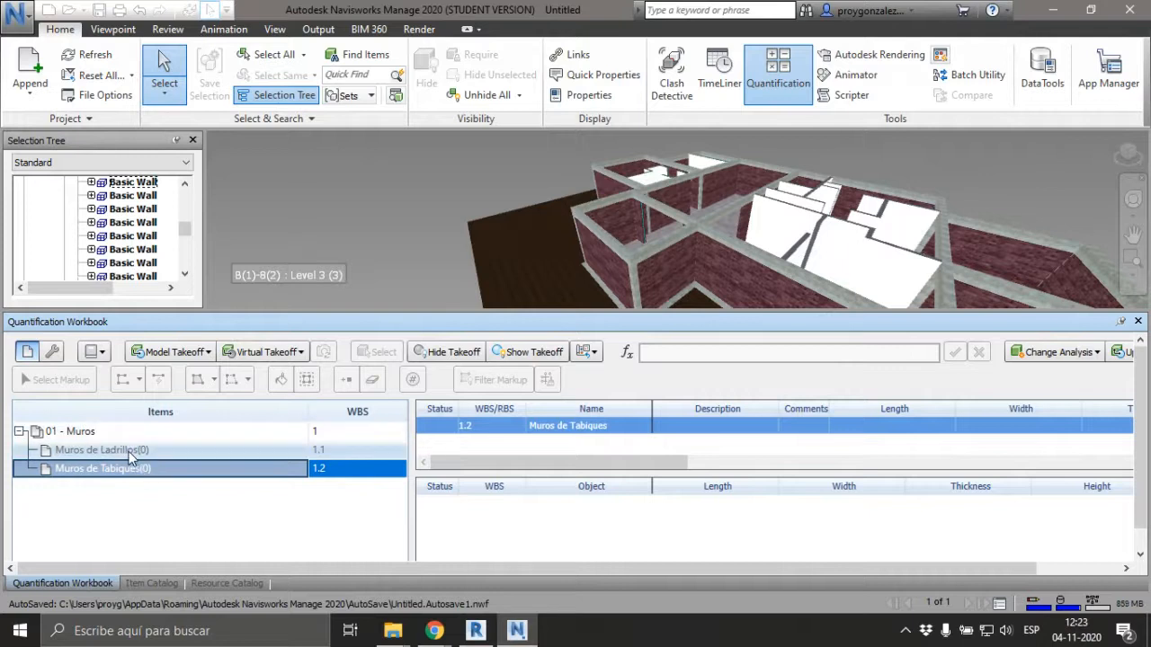
click(126, 452)
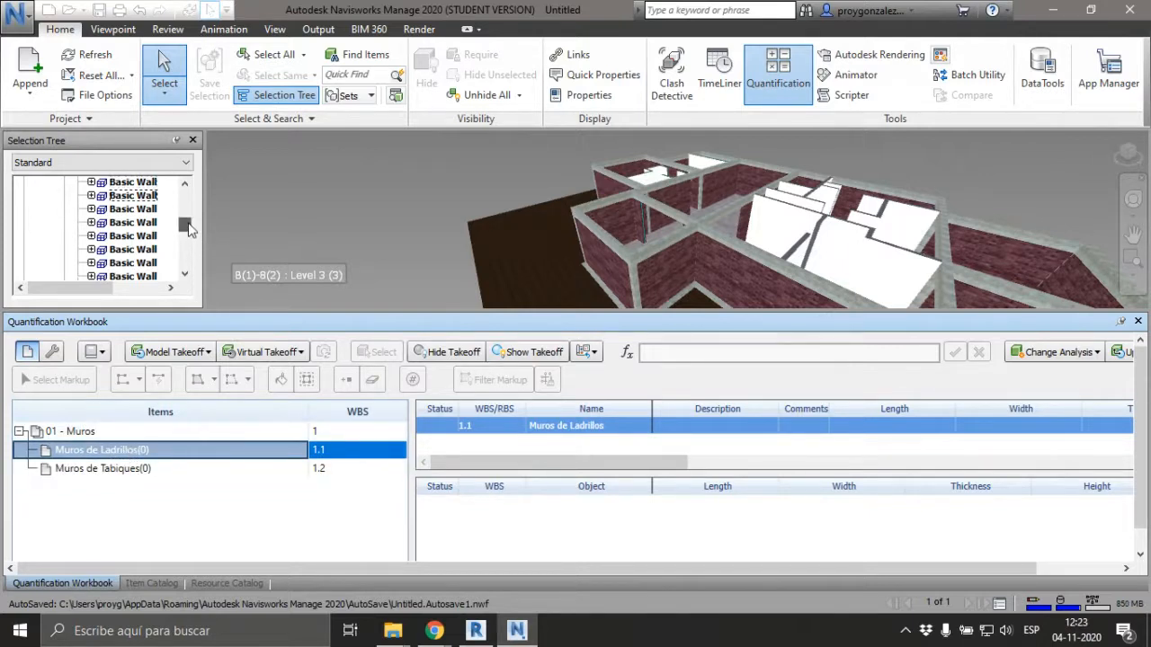
- Try to take off the Muro ladrillo 16 wall type to Muros de Ladrillos
drag(191, 230, 189, 210)
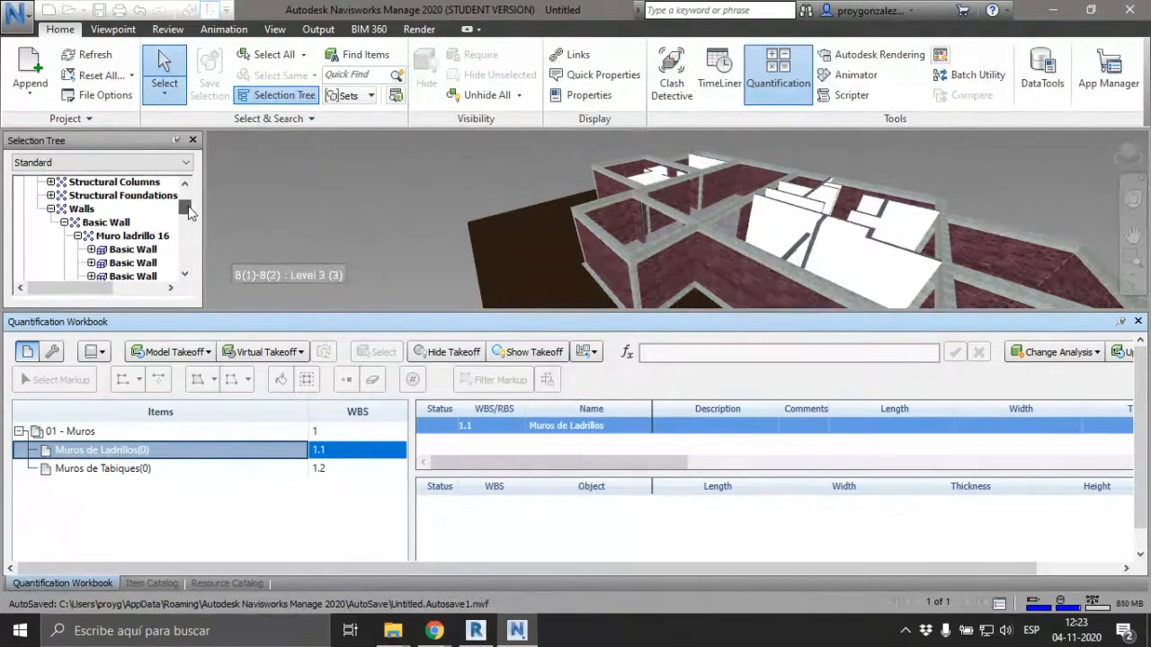
click(145, 238)
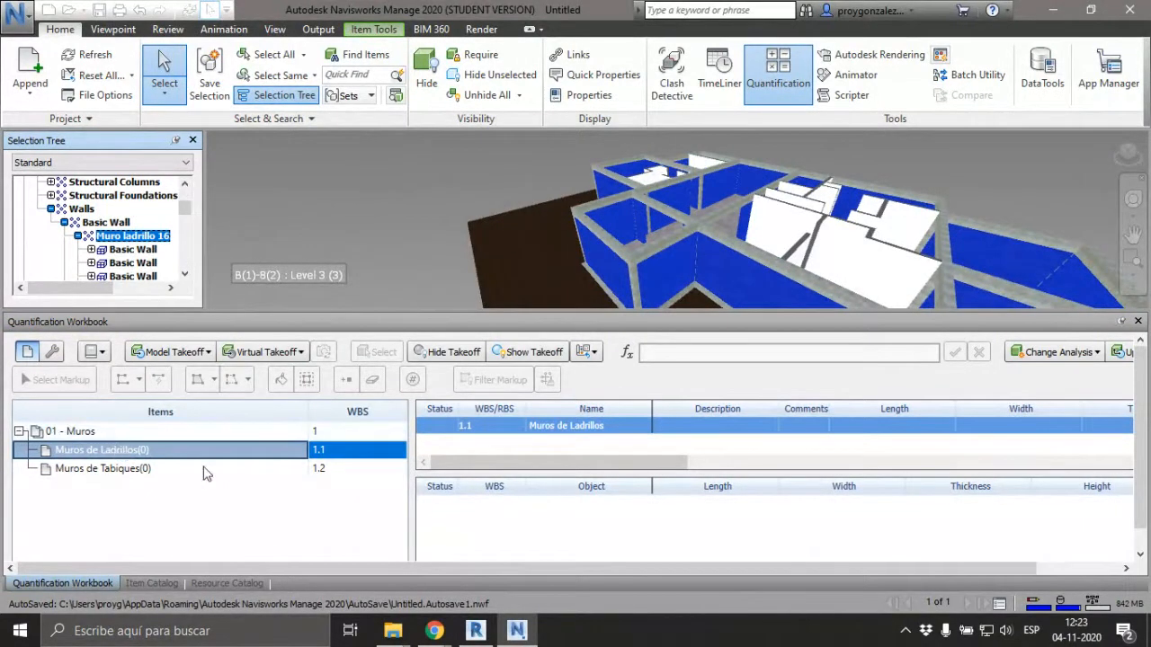
click(208, 352)
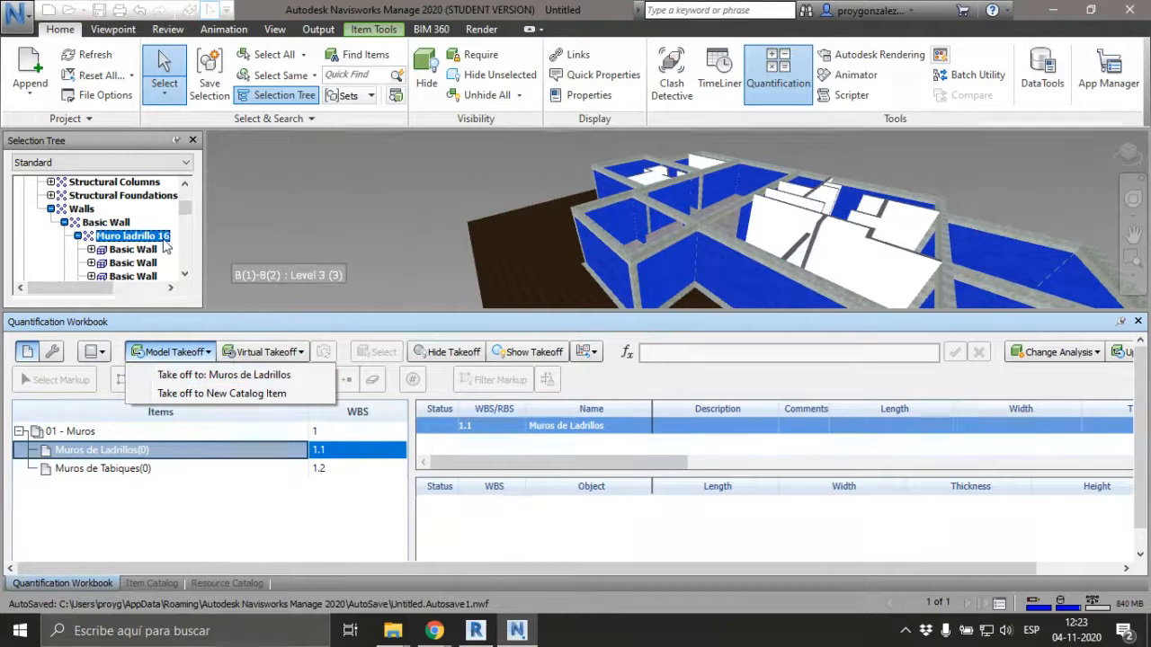
right_click(166, 245)
mouse_move(360, 176)
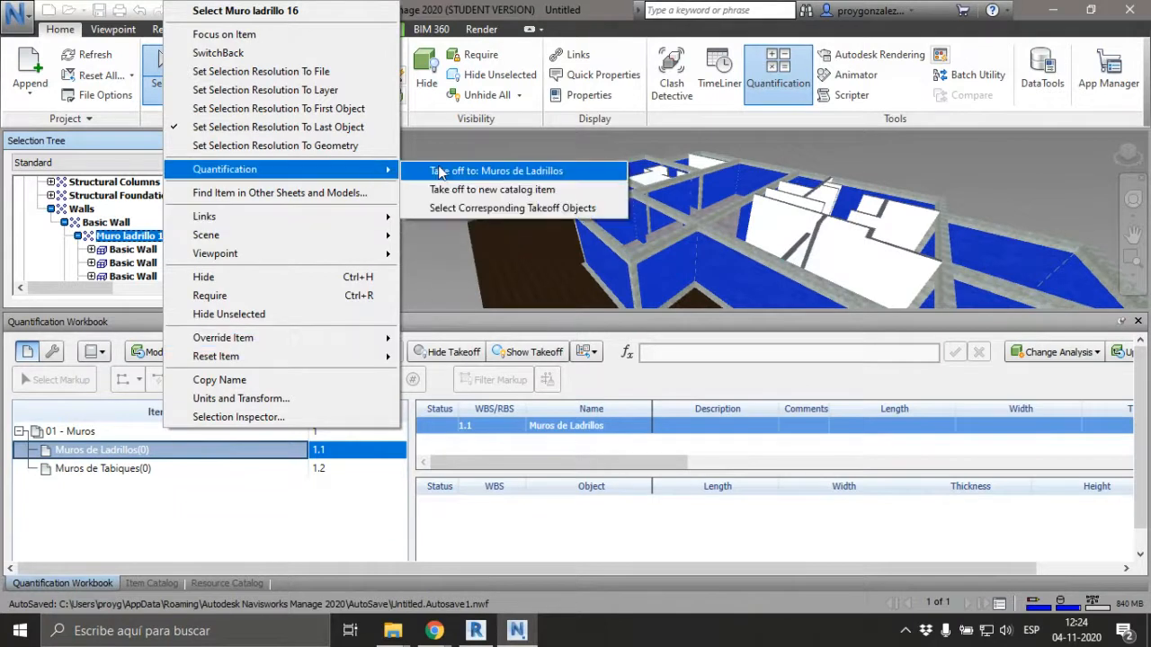
click(530, 171)
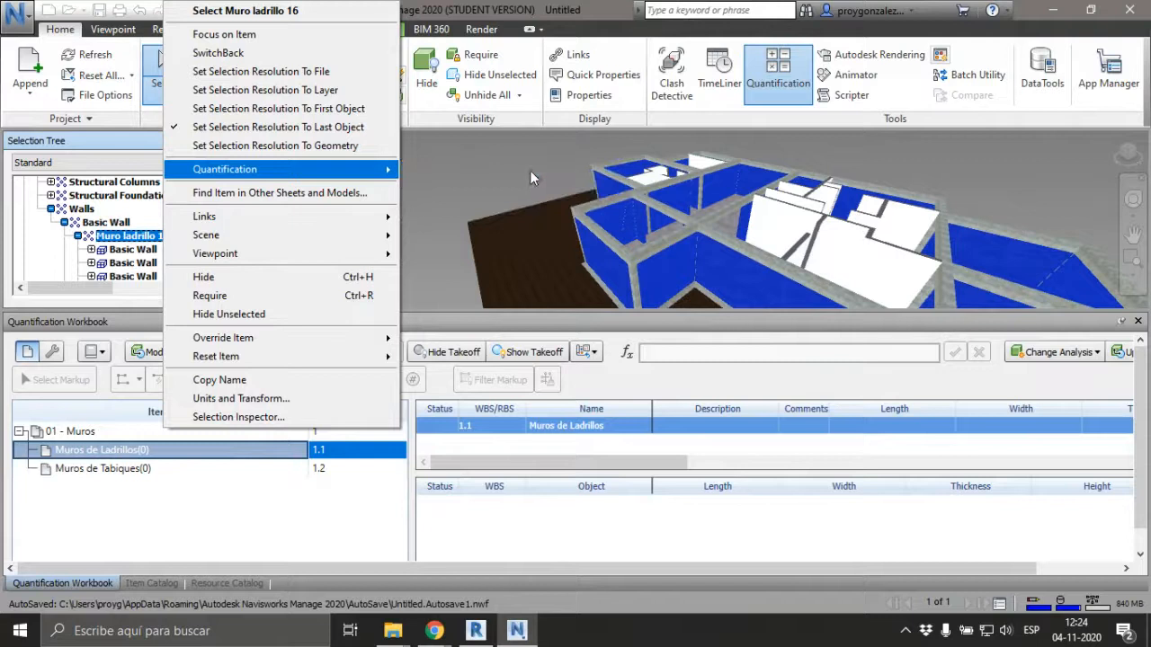
click(611, 263)
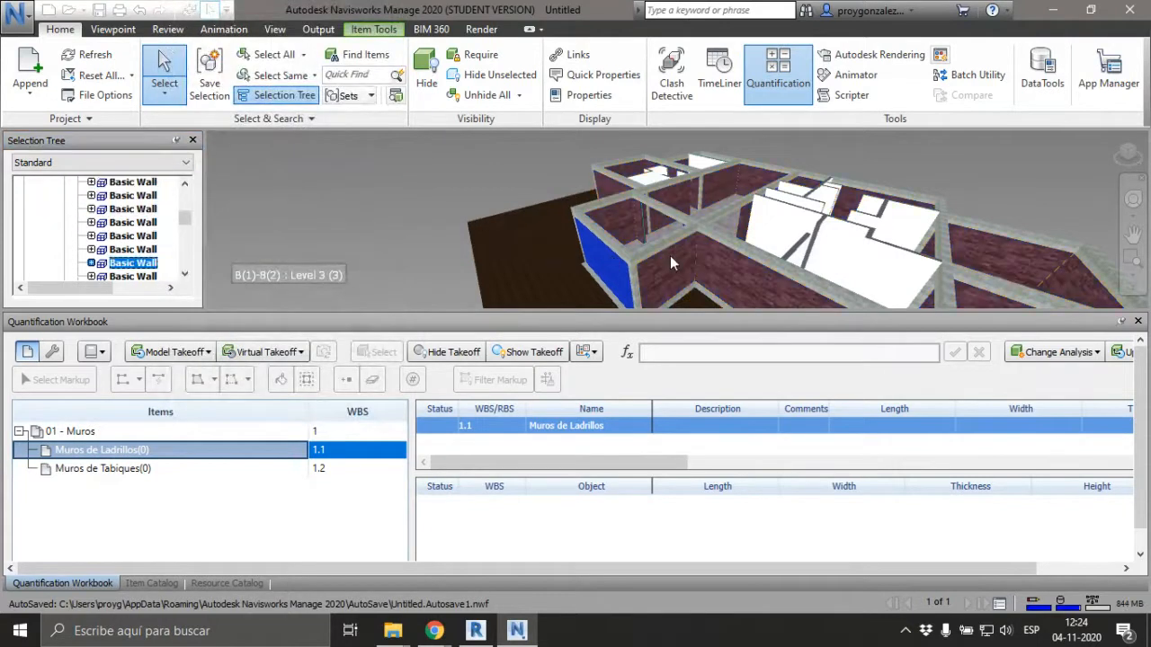
ctrl+click(672, 258)
ctrl+click(720, 278)
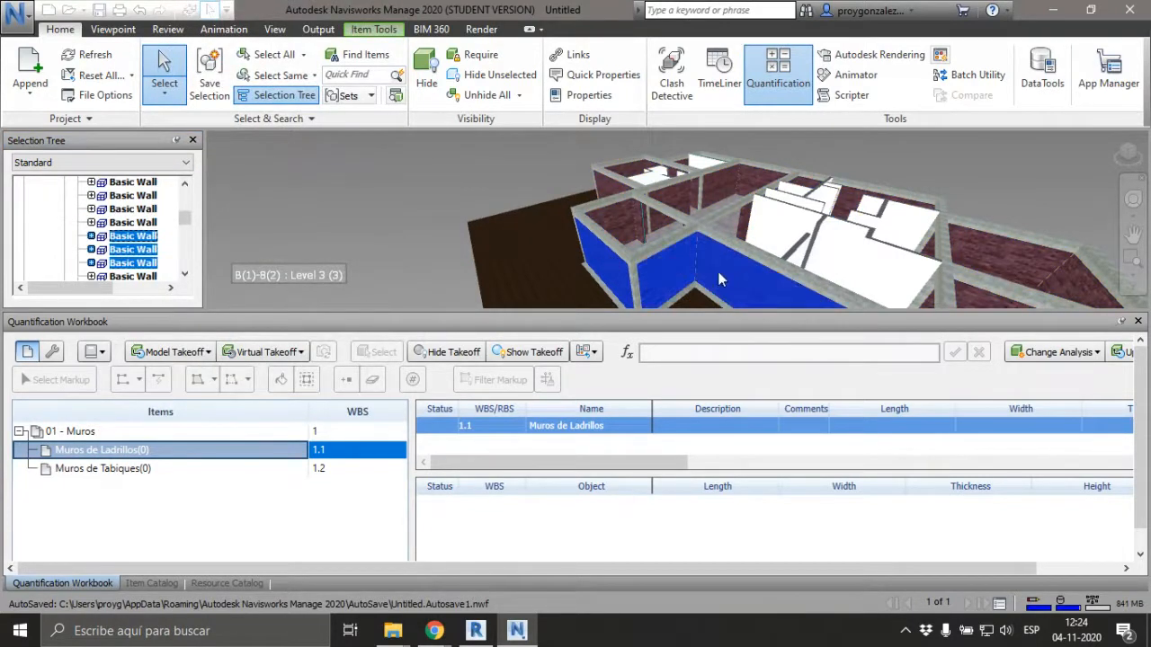
click(178, 352)
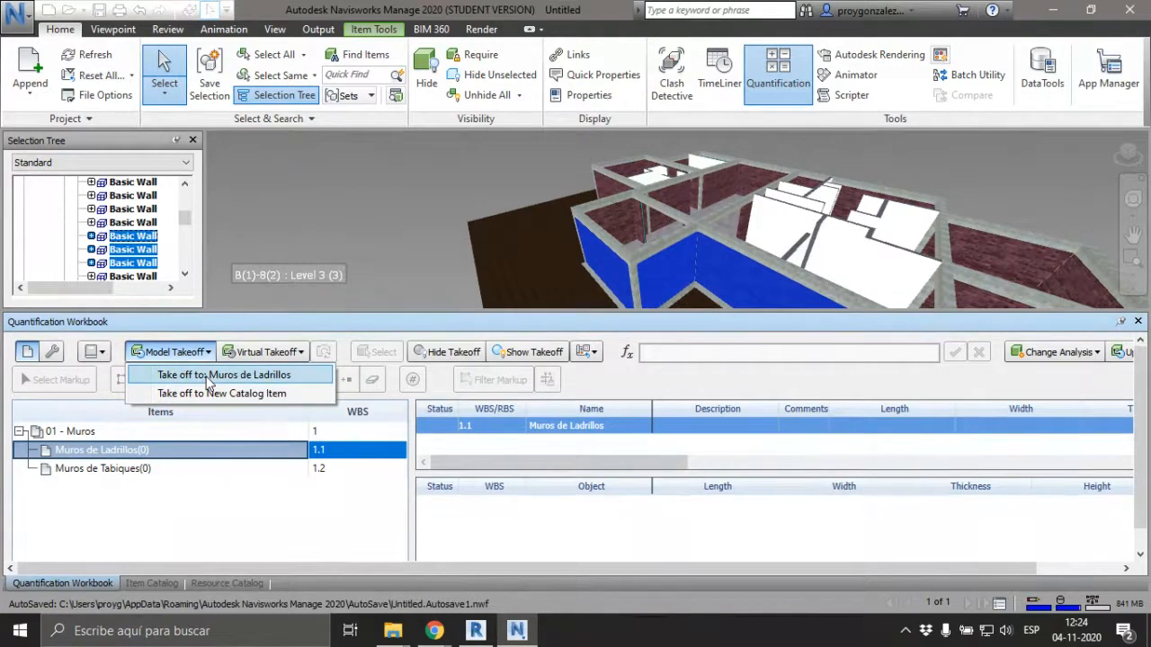
click(185, 218)
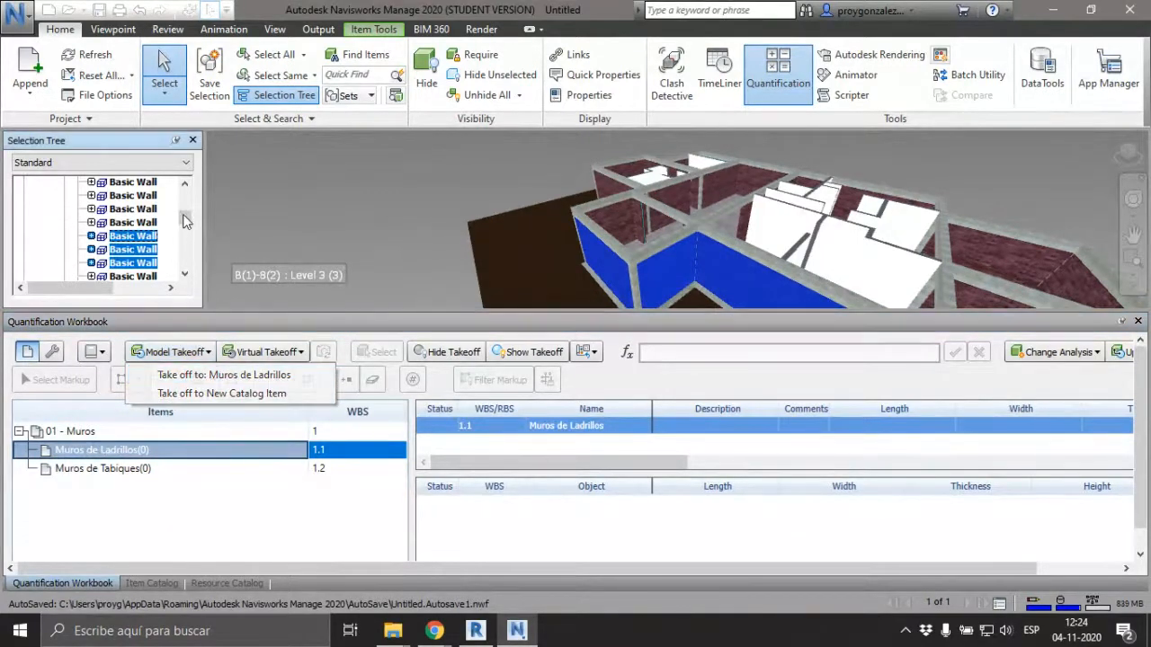
- Select all walls of type Muro ladrillo 16 and take them off to the Muros de Ladrillos item
drag(185, 219, 187, 207)
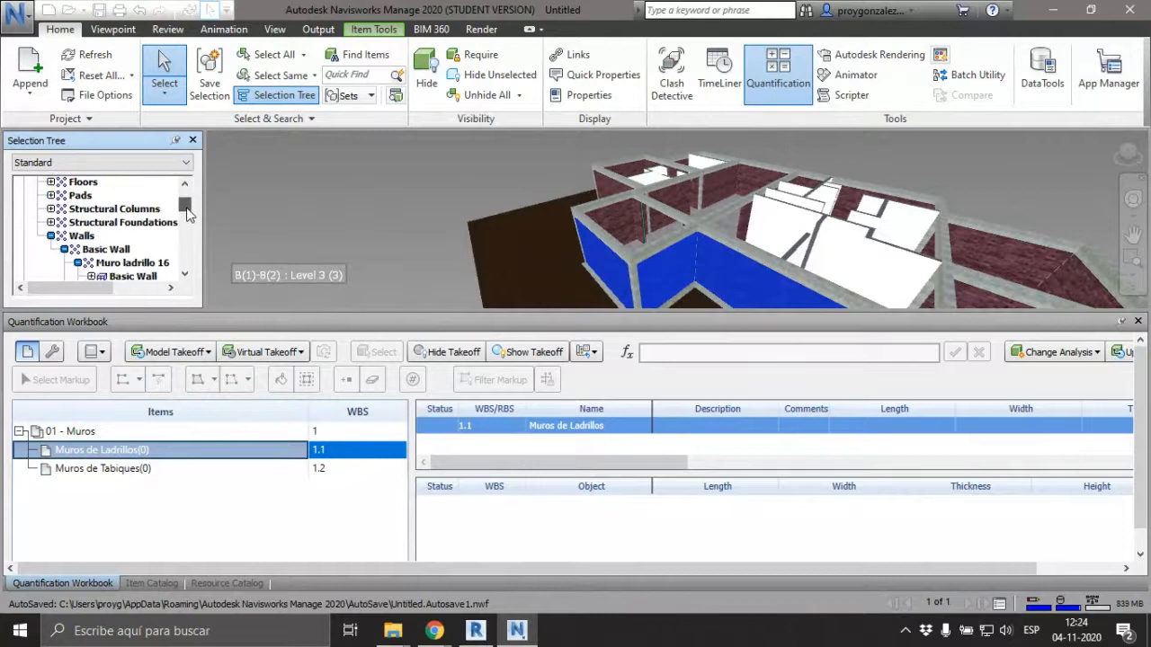
click(126, 264)
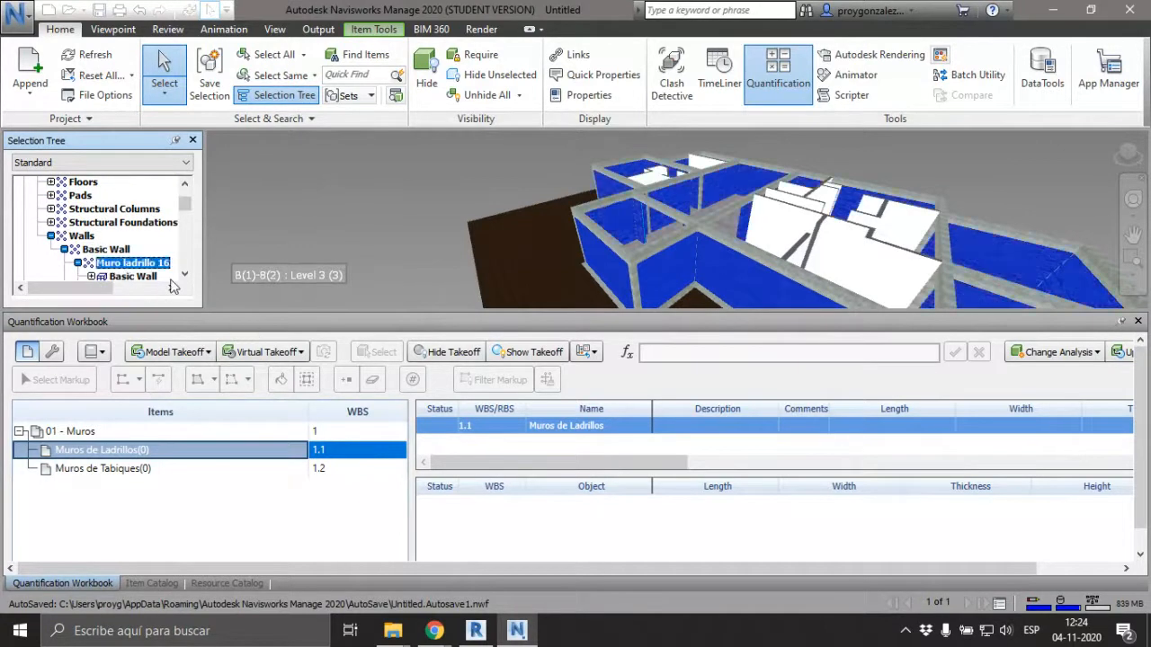
right_click(154, 264)
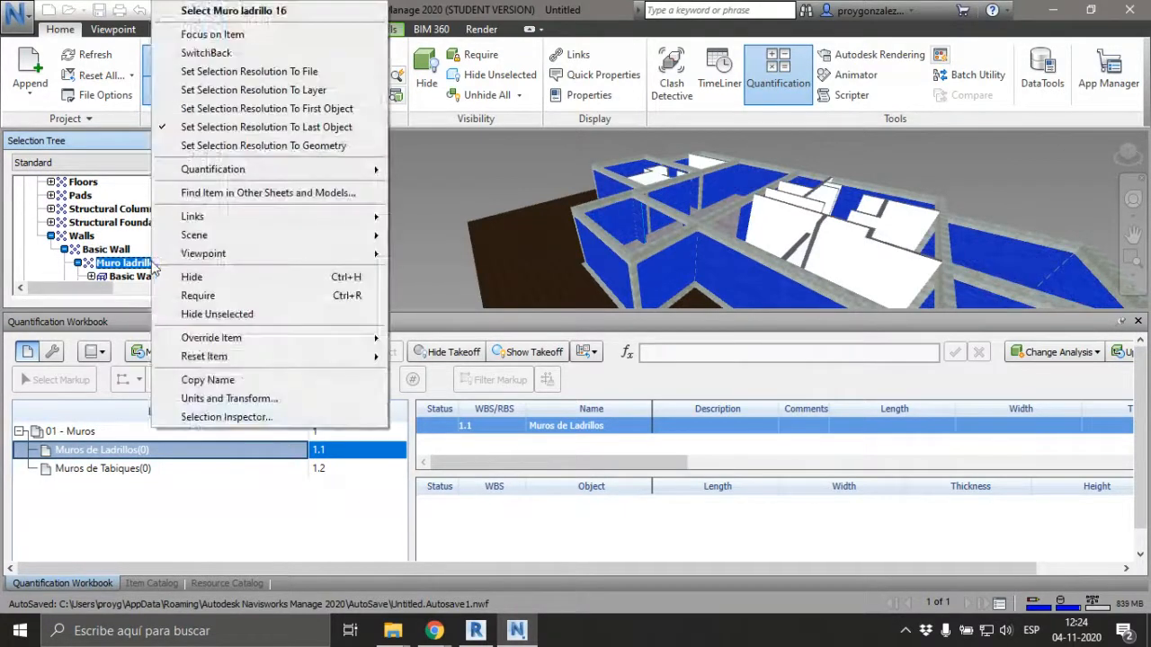
mouse_move(326, 177)
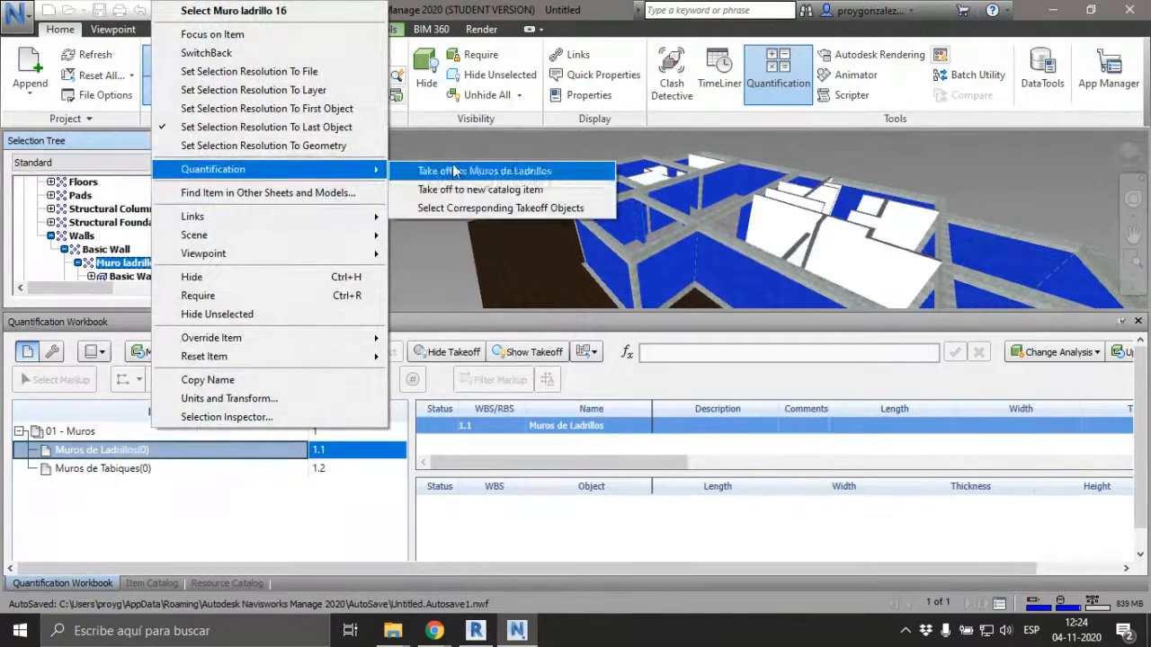
click(469, 171)
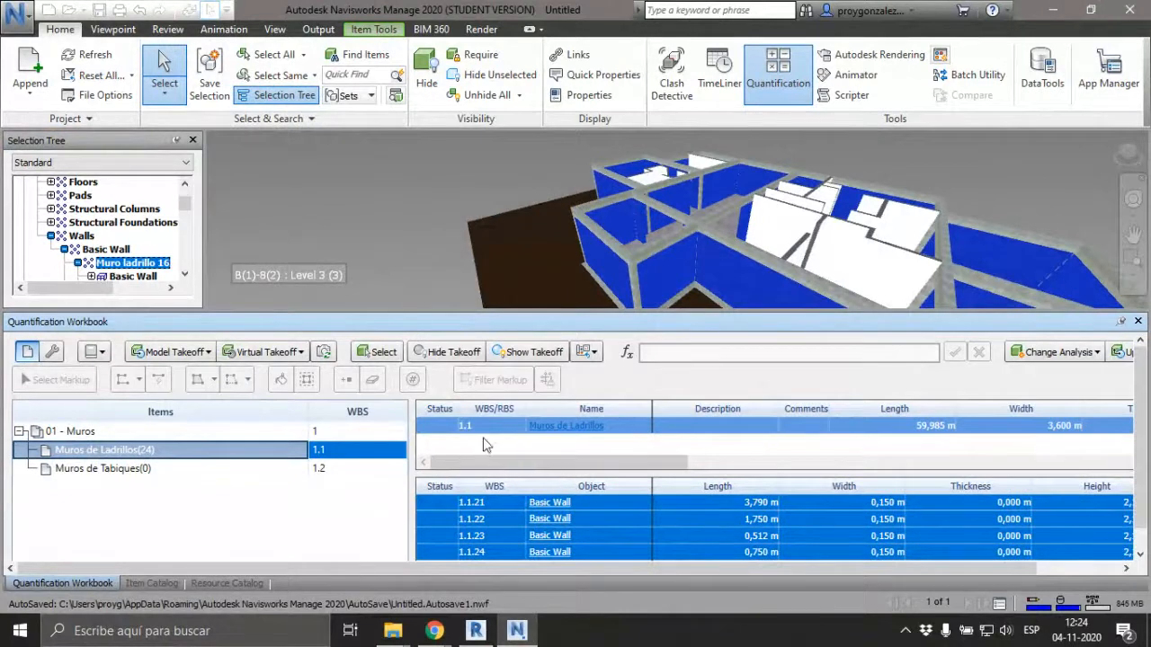
- Review the takeoff totals of Muros de Ladrillos, narrowing the Count column to read the full PrimaryQuantity value
click(349, 501)
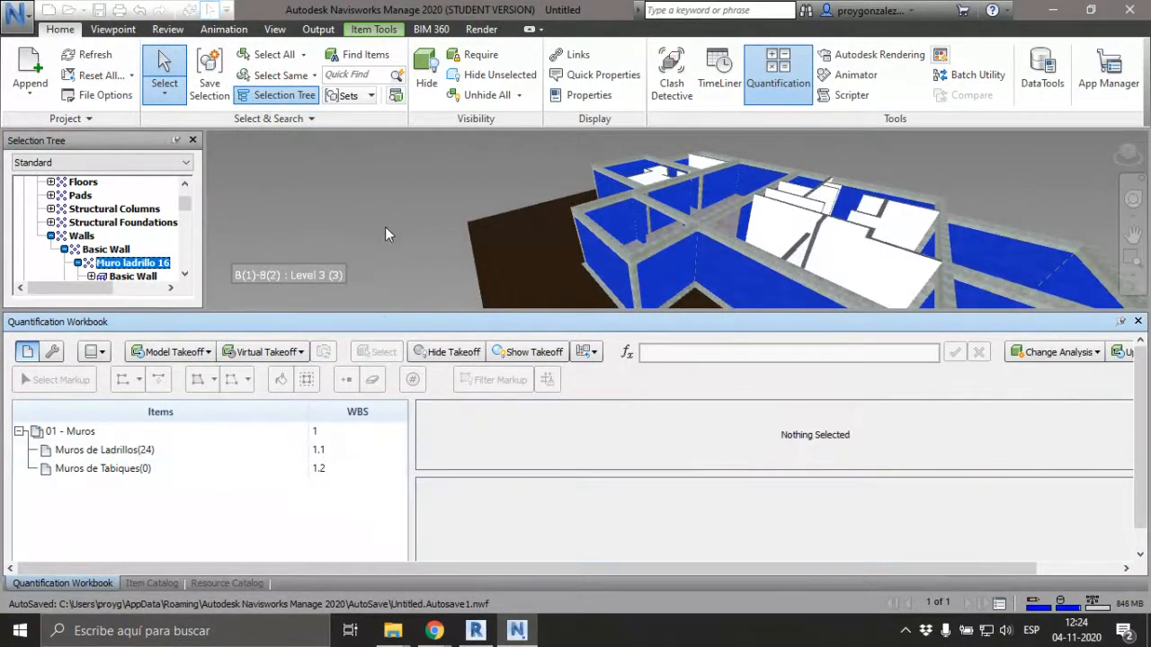
click(124, 454)
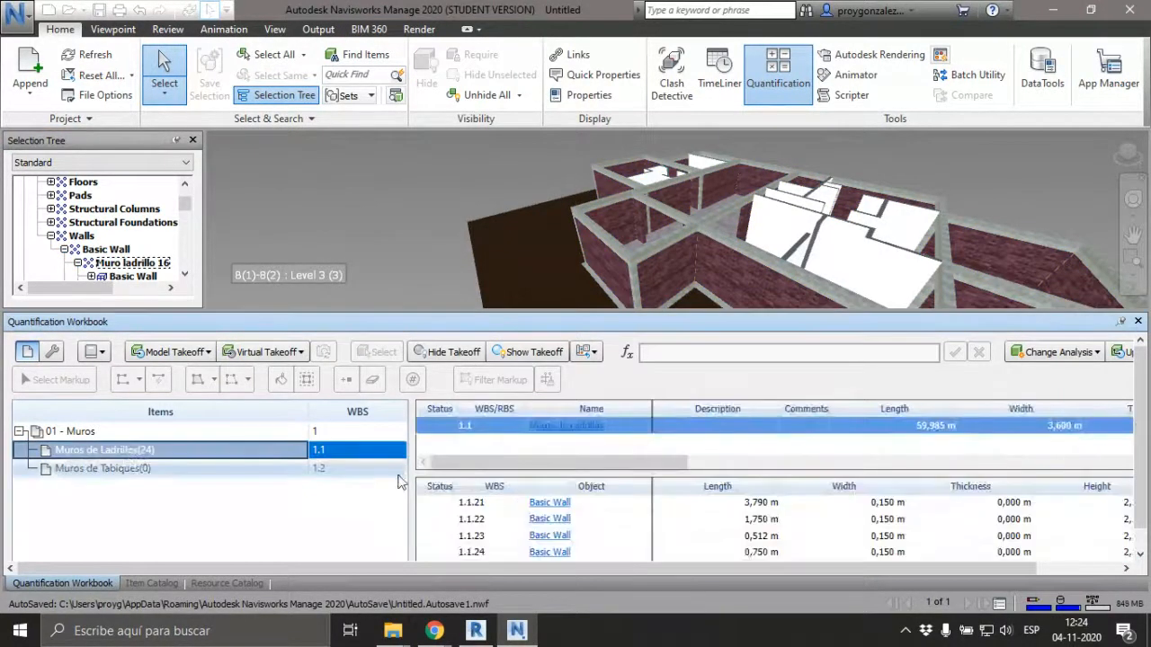
click(571, 431)
drag(589, 466, 1095, 496)
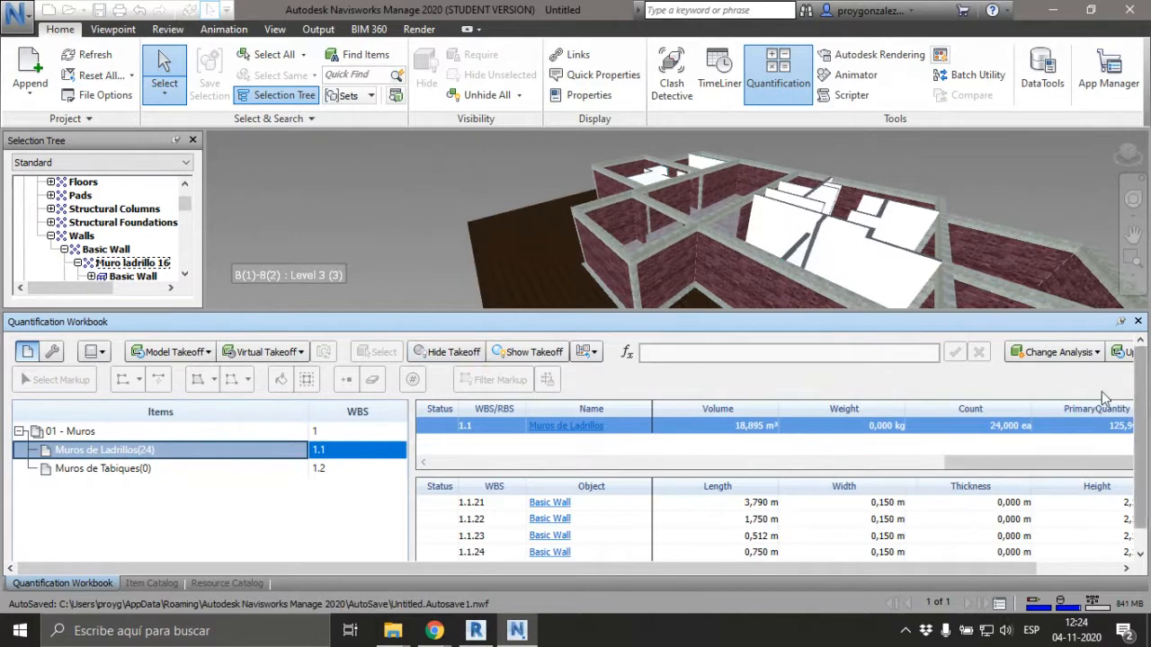
drag(1032, 412, 982, 412)
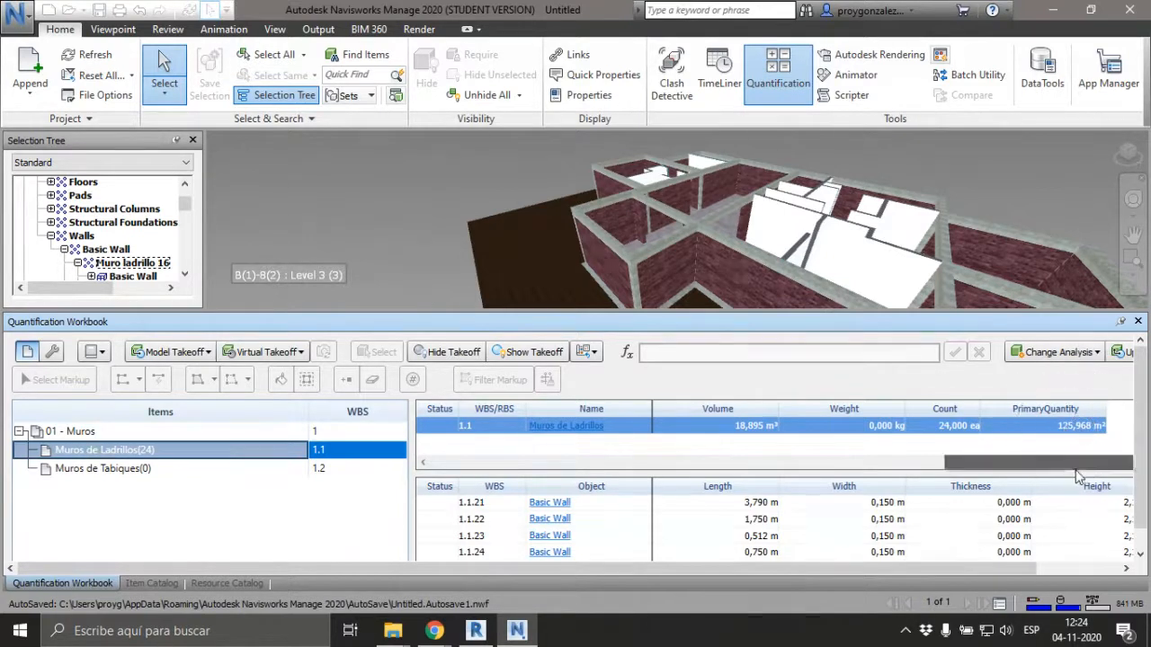
drag(1079, 466, 1068, 442)
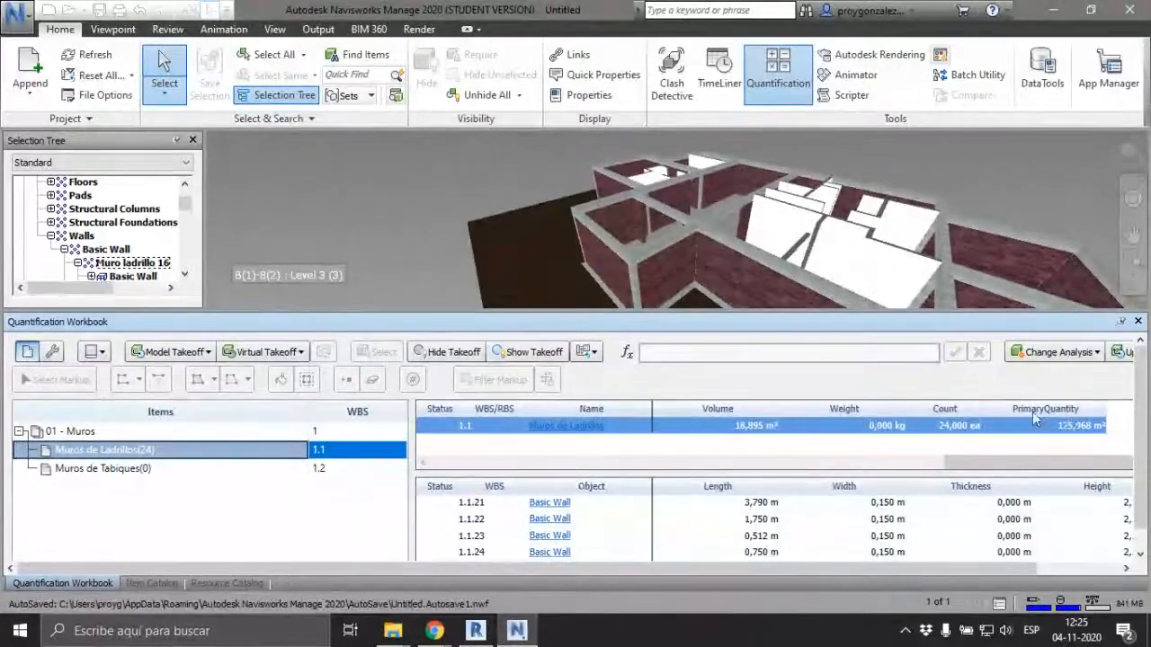
- Hide the Length, Width, Thickness, Height, Perimeter, Area, Volume, Weight and Count columns of the item details, keeping PrimaryQuantity
right_click(954, 409)
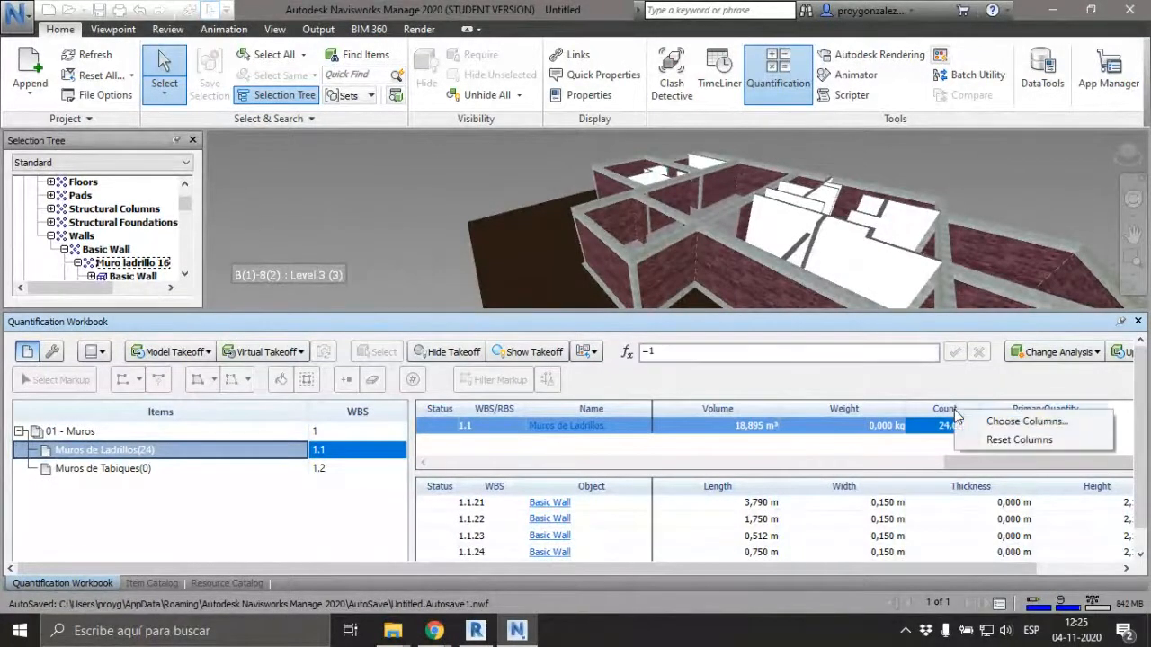
click(1024, 422)
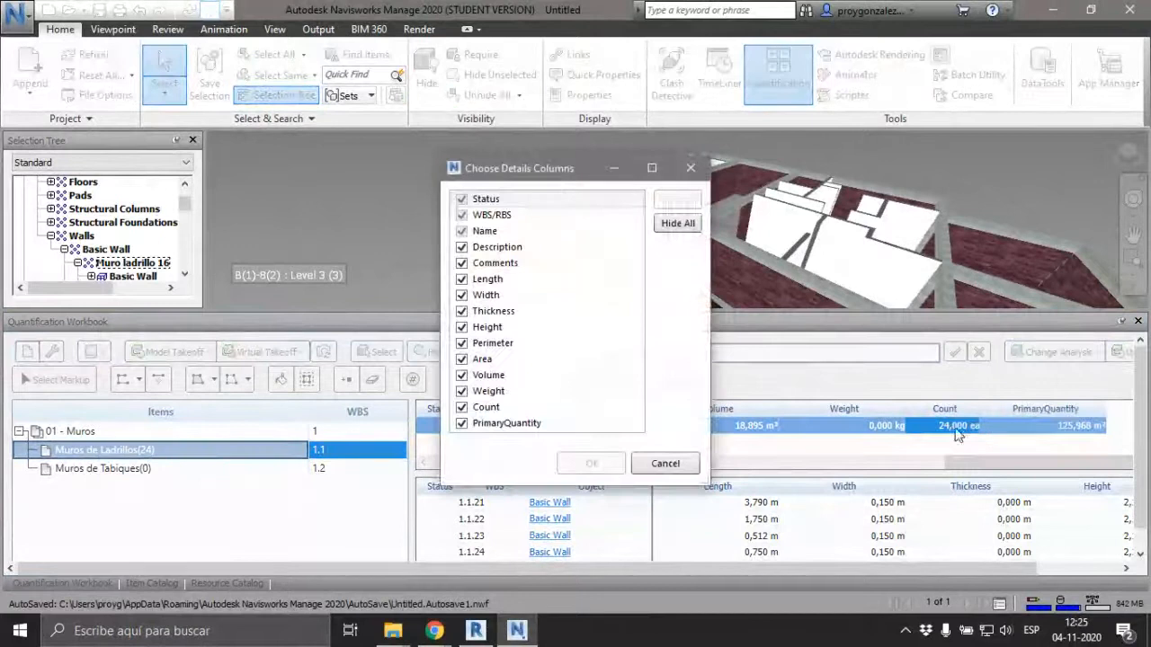
click(462, 279)
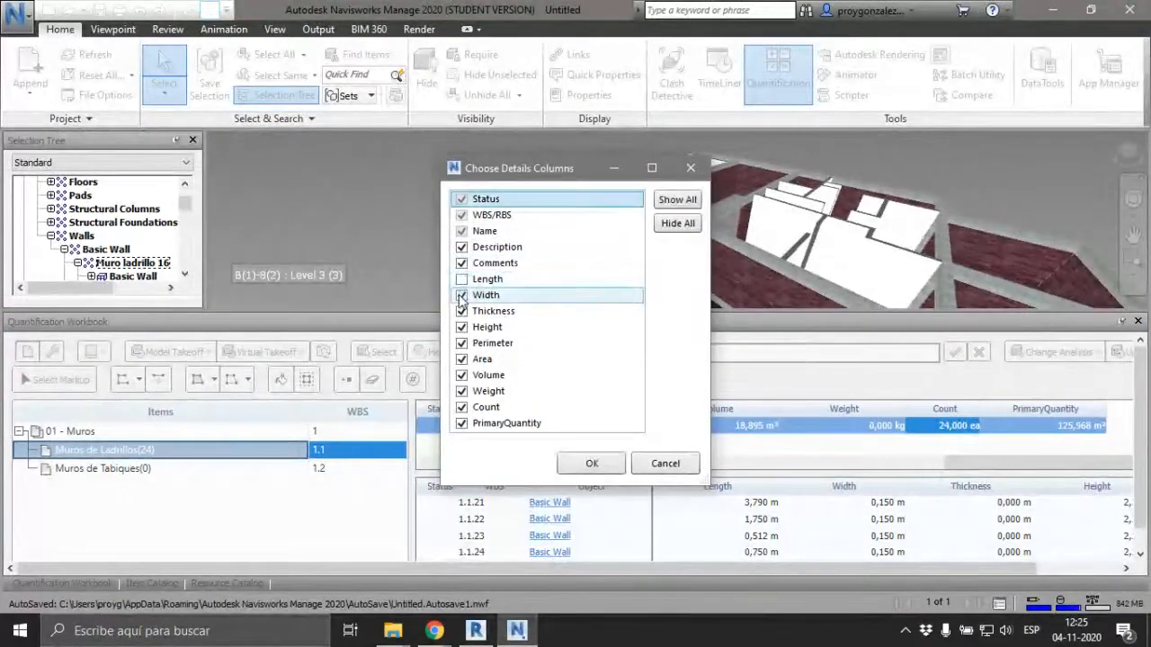
click(461, 311)
click(461, 328)
click(461, 343)
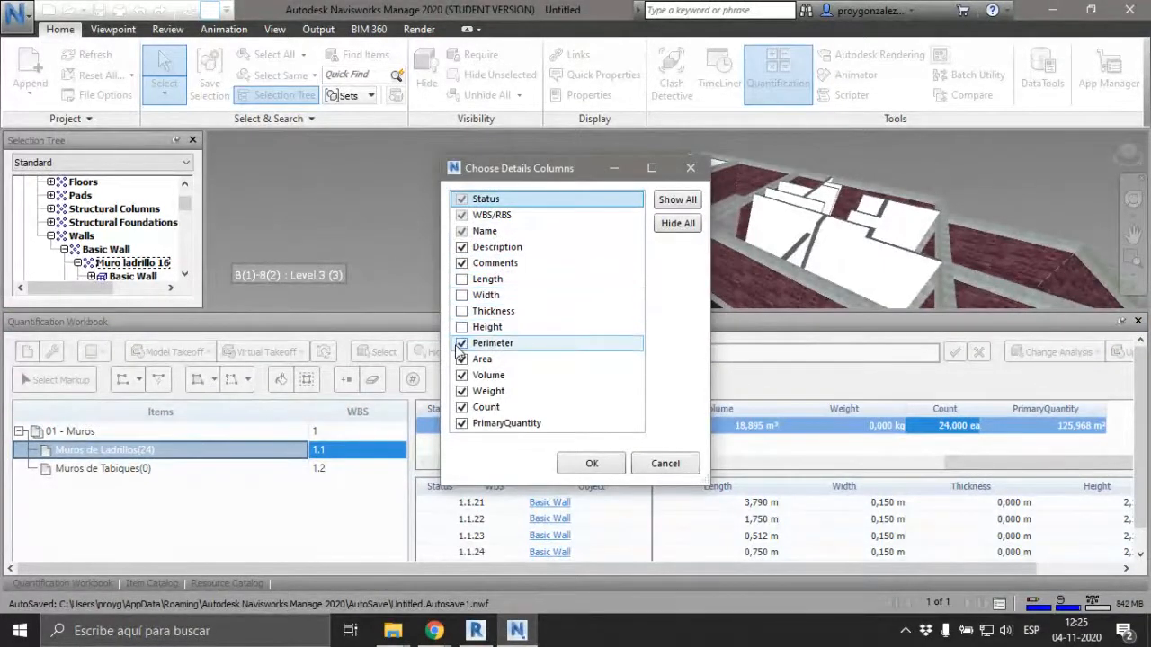
click(461, 359)
click(461, 375)
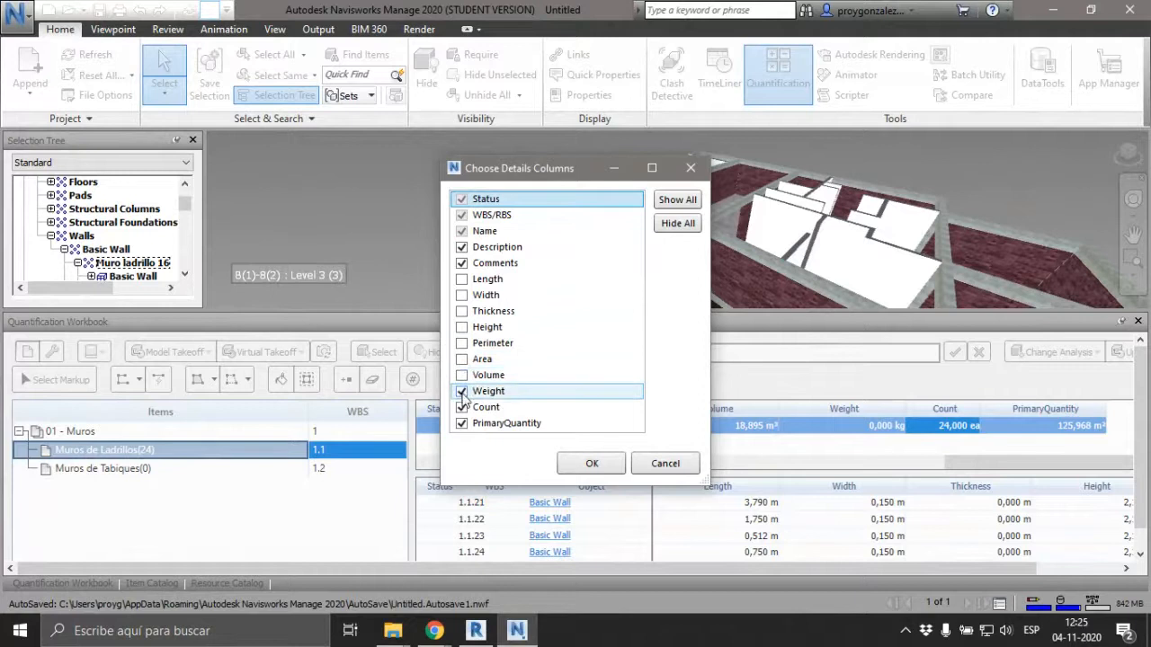
click(461, 391)
click(461, 407)
click(592, 463)
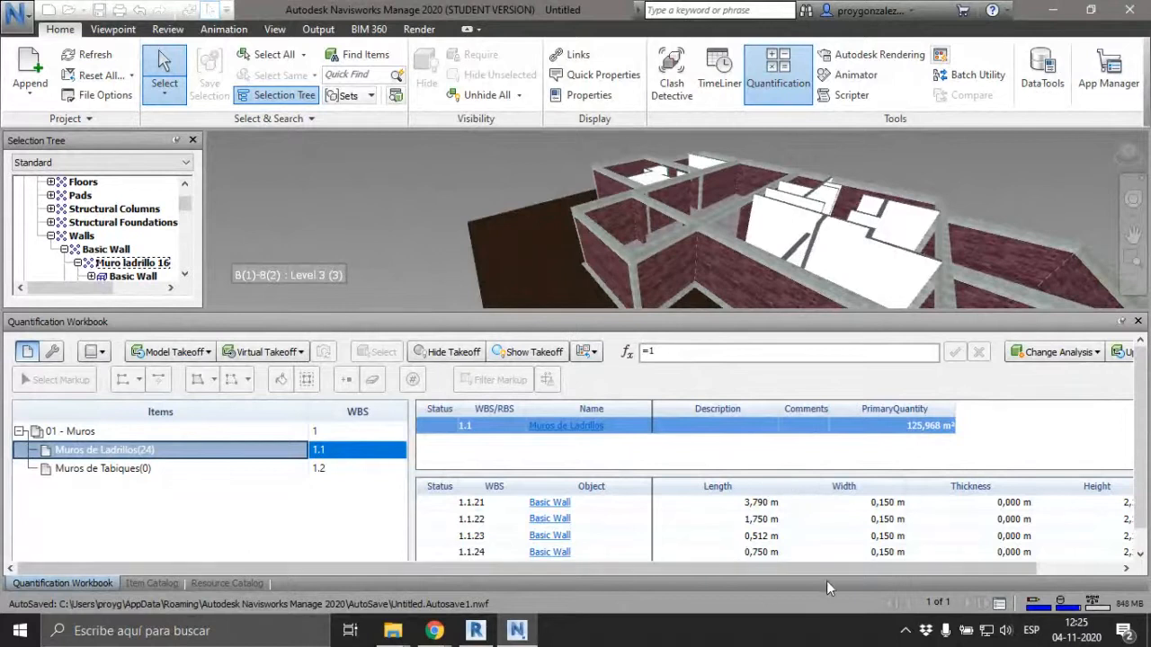
drag(832, 570, 1082, 590)
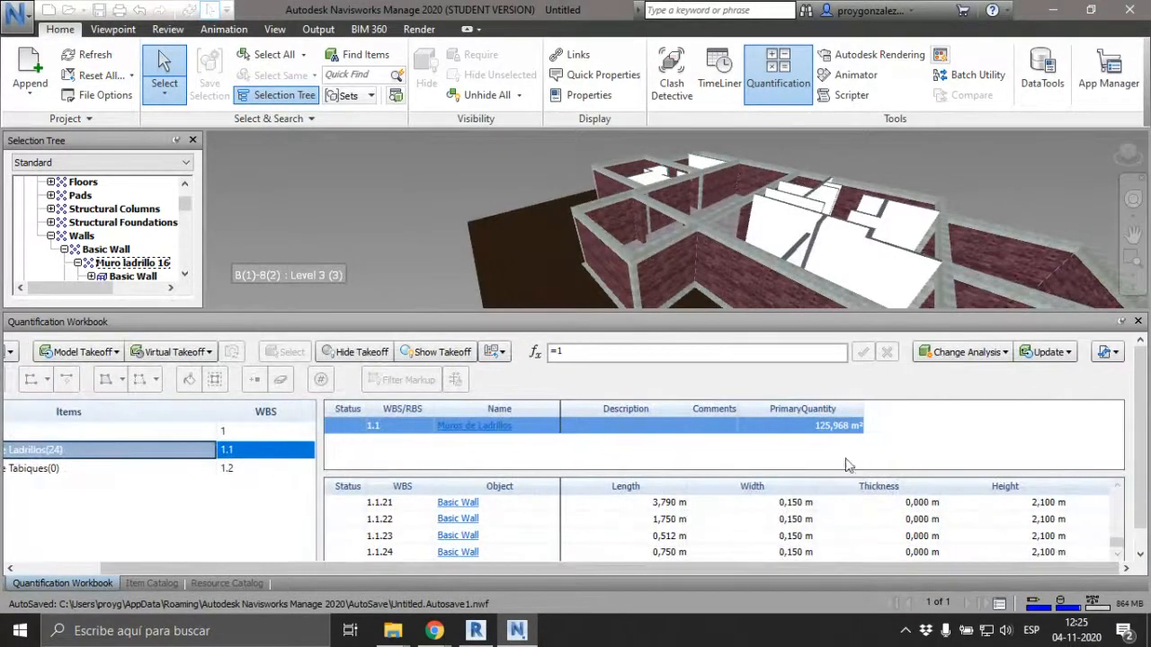
click(851, 429)
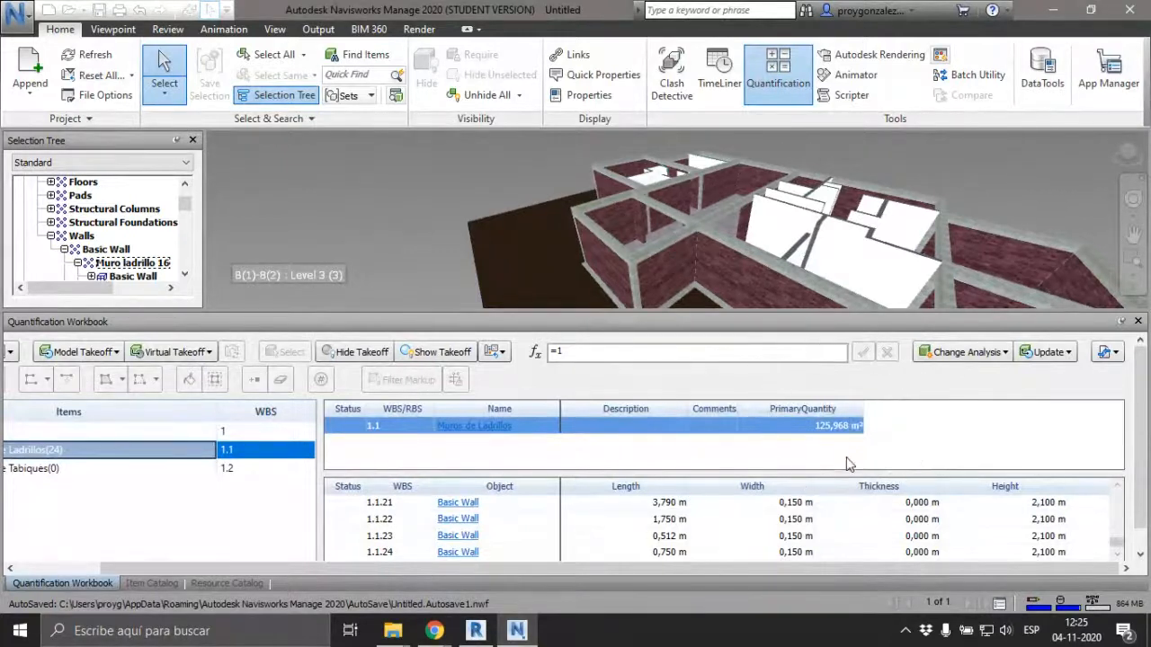
drag(583, 571, 490, 569)
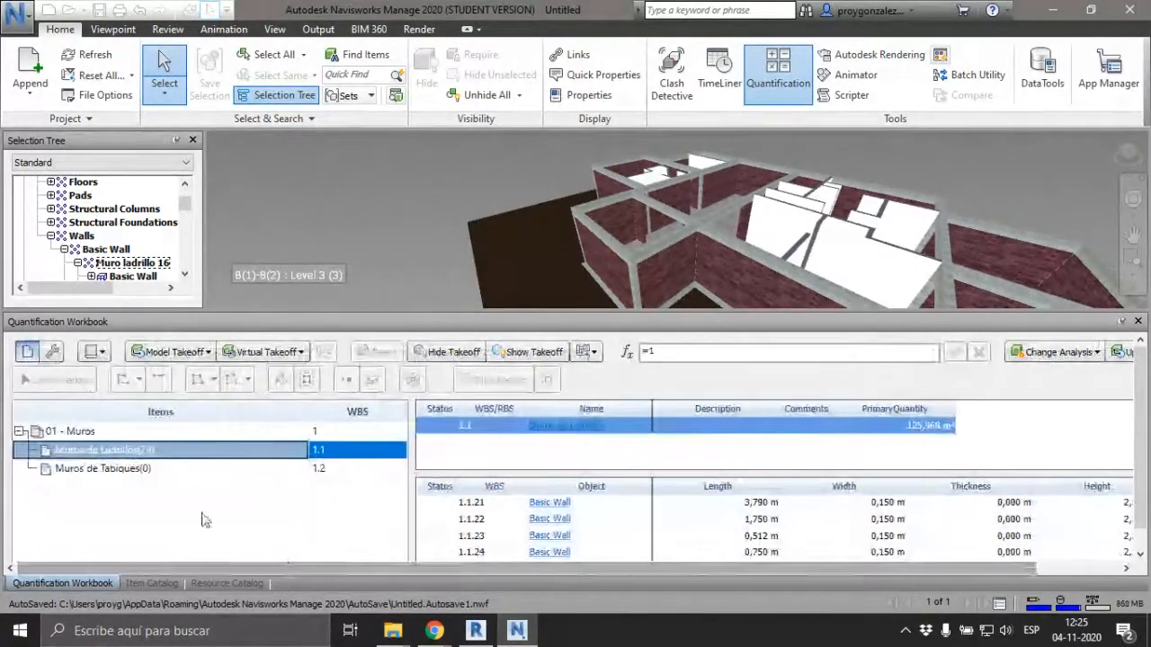
- Select all Interior - Blockwork 100 walls of the first level and take them off to the Muros de Tabiques item
click(133, 469)
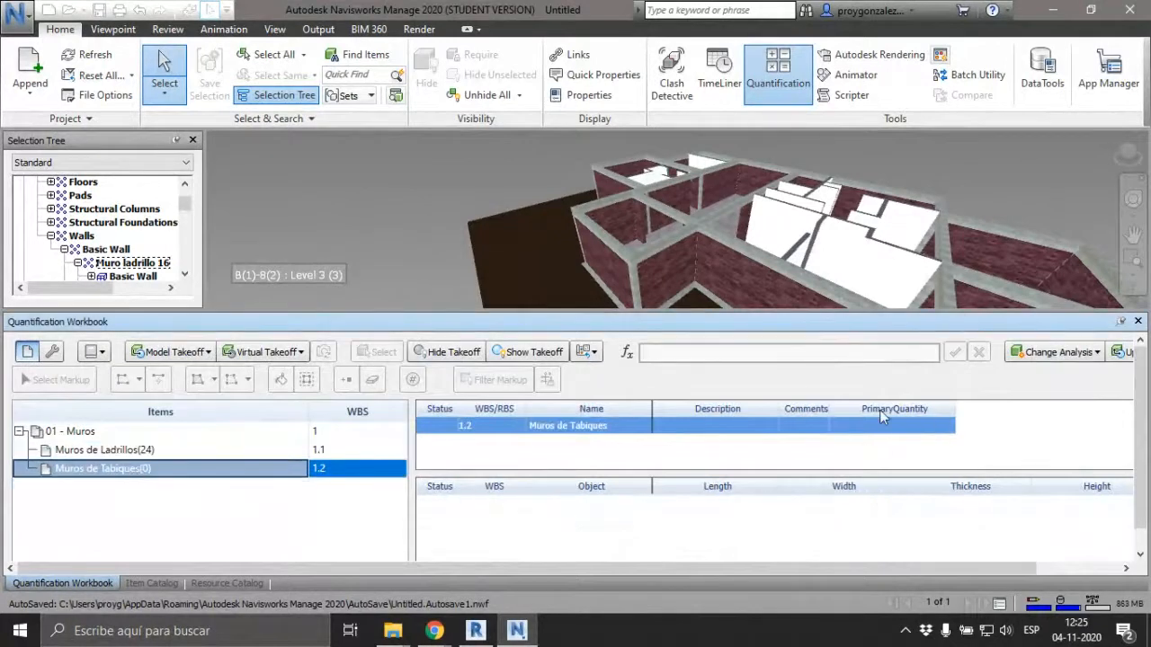
click(101, 249)
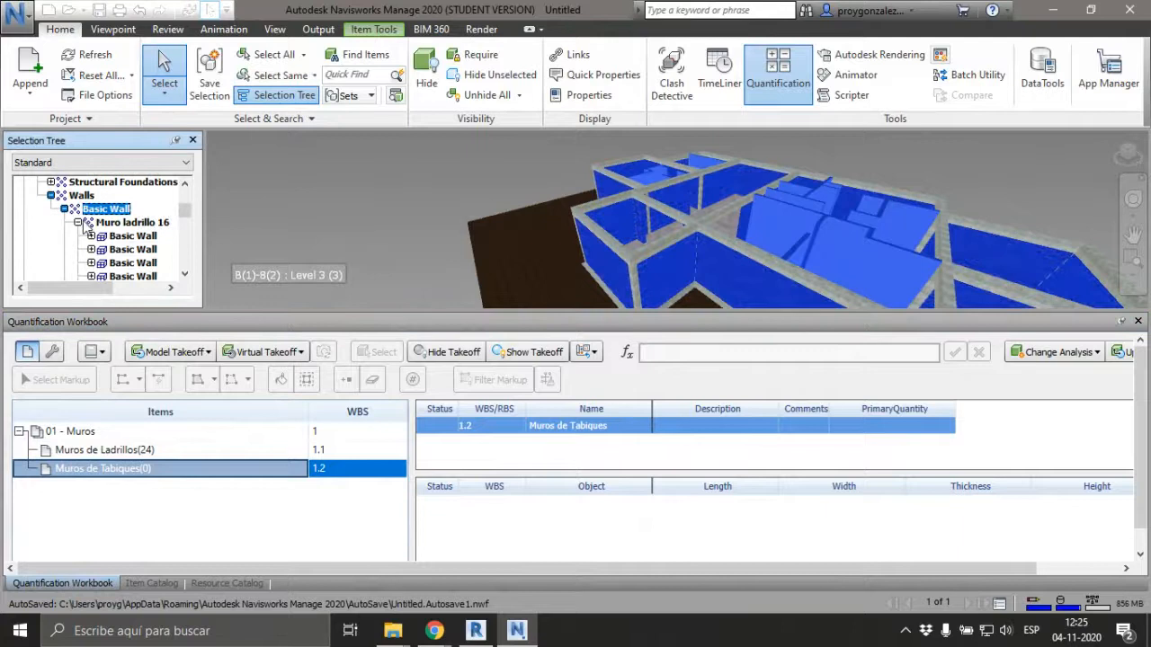
click(78, 223)
click(108, 237)
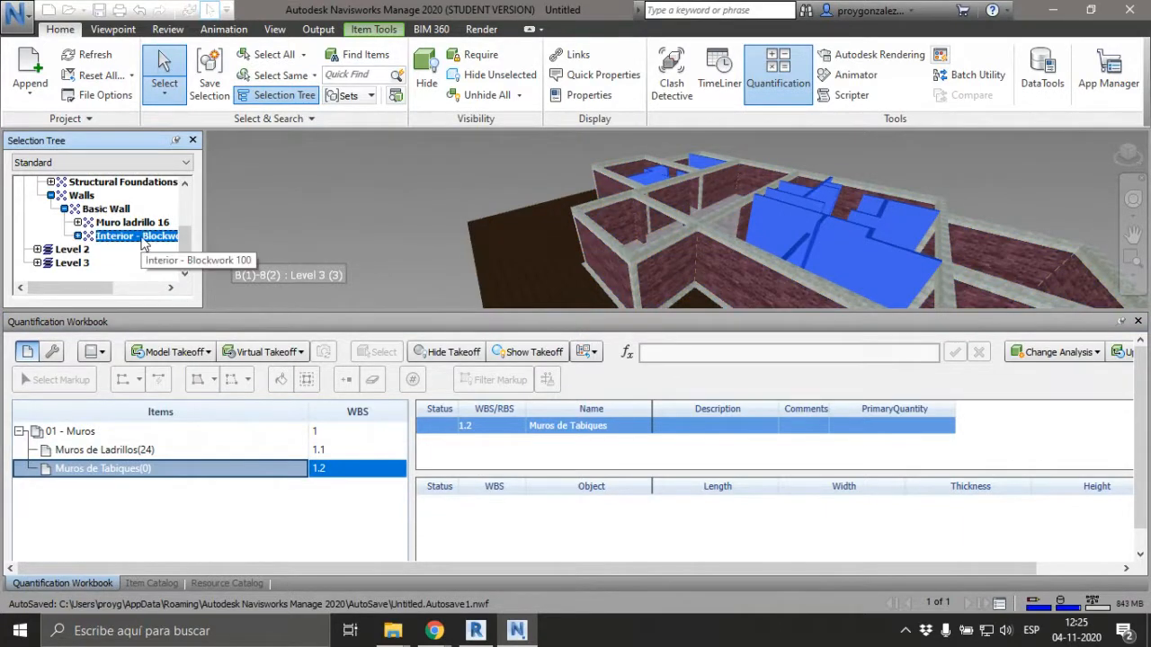
right_click(141, 244)
mouse_move(247, 179)
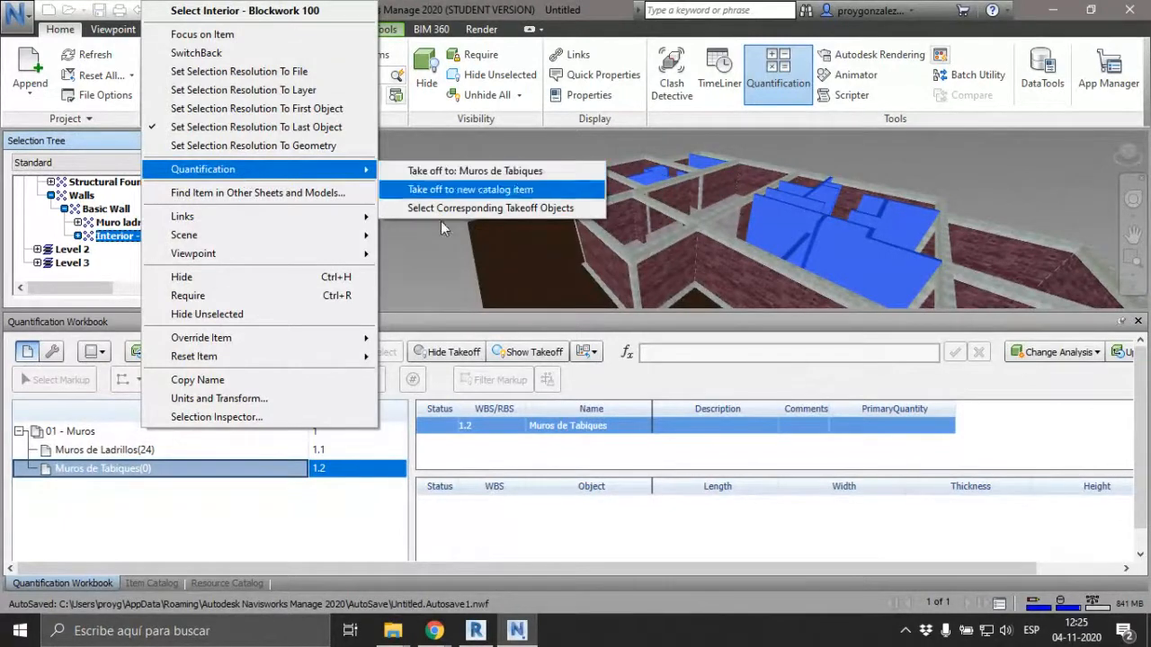
click(258, 491)
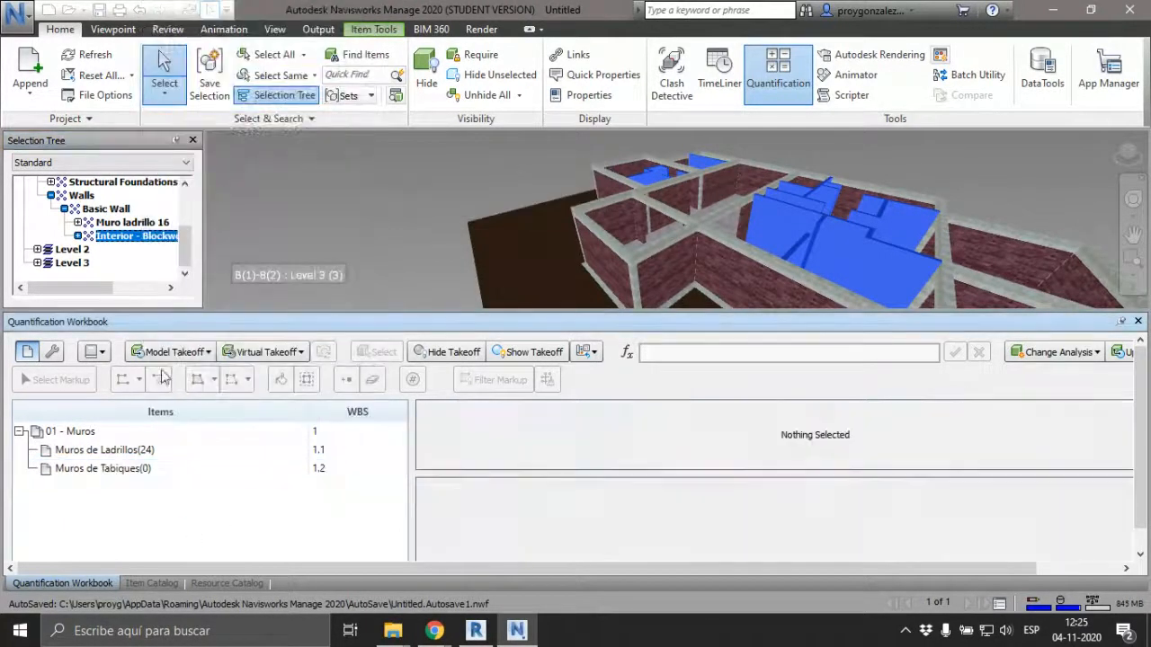
click(99, 468)
click(208, 355)
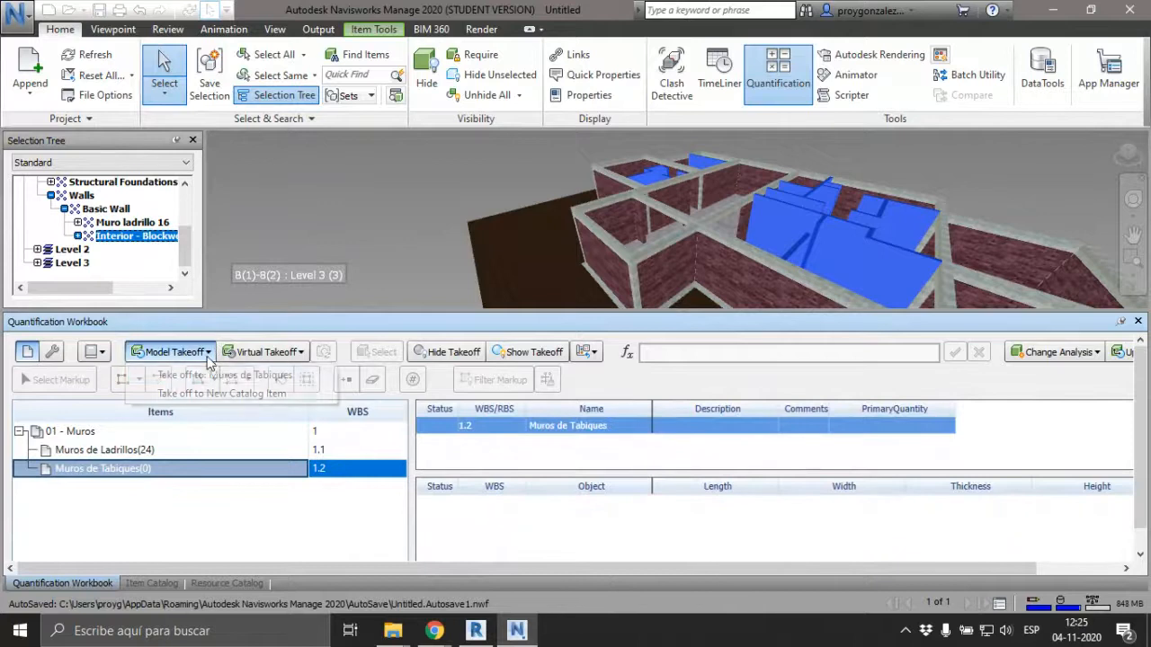
click(288, 376)
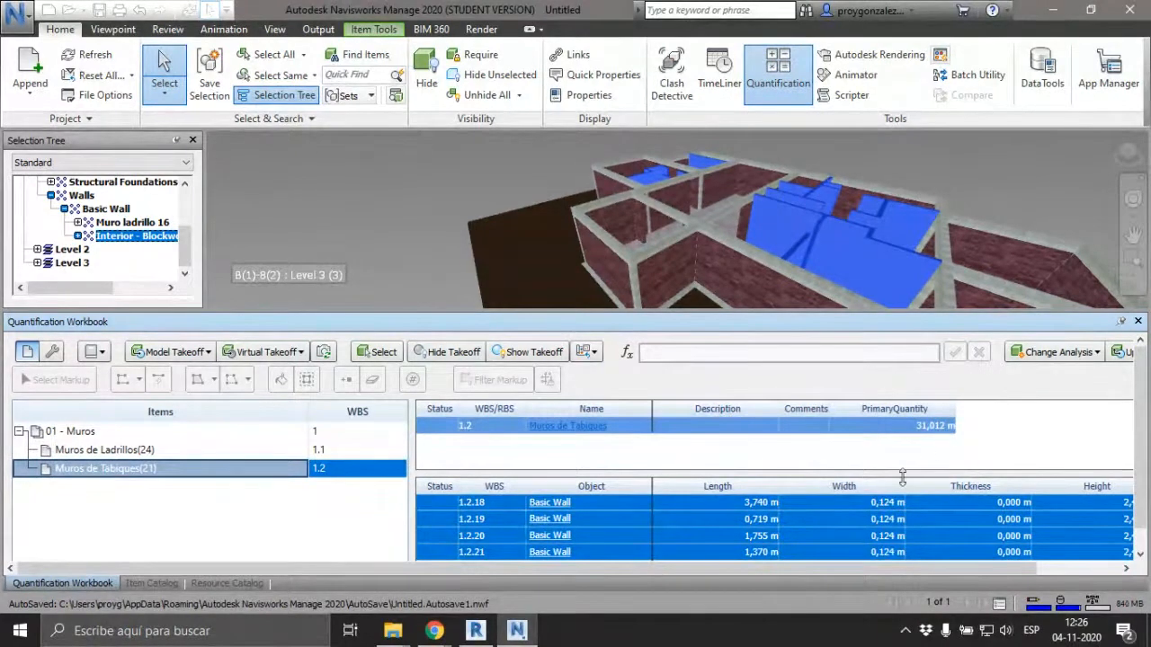
- Narrow the Height and Length columns in the object details of Muros de Tabiques
drag(997, 568, 1129, 570)
drag(1065, 488, 1011, 488)
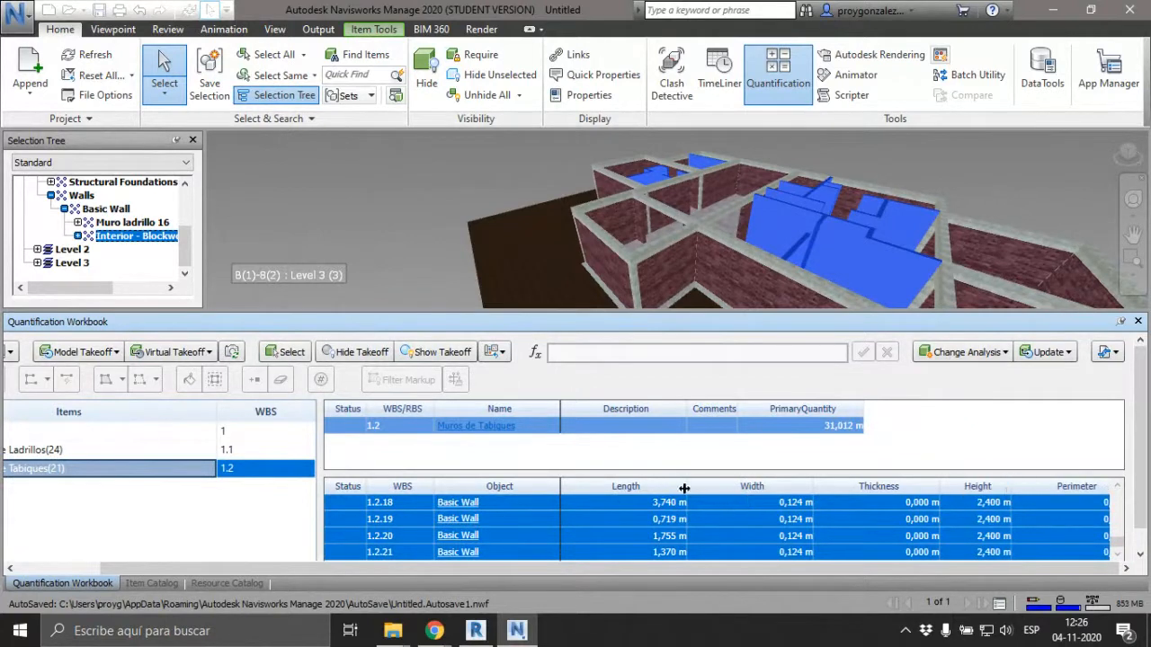
drag(680, 488, 632, 489)
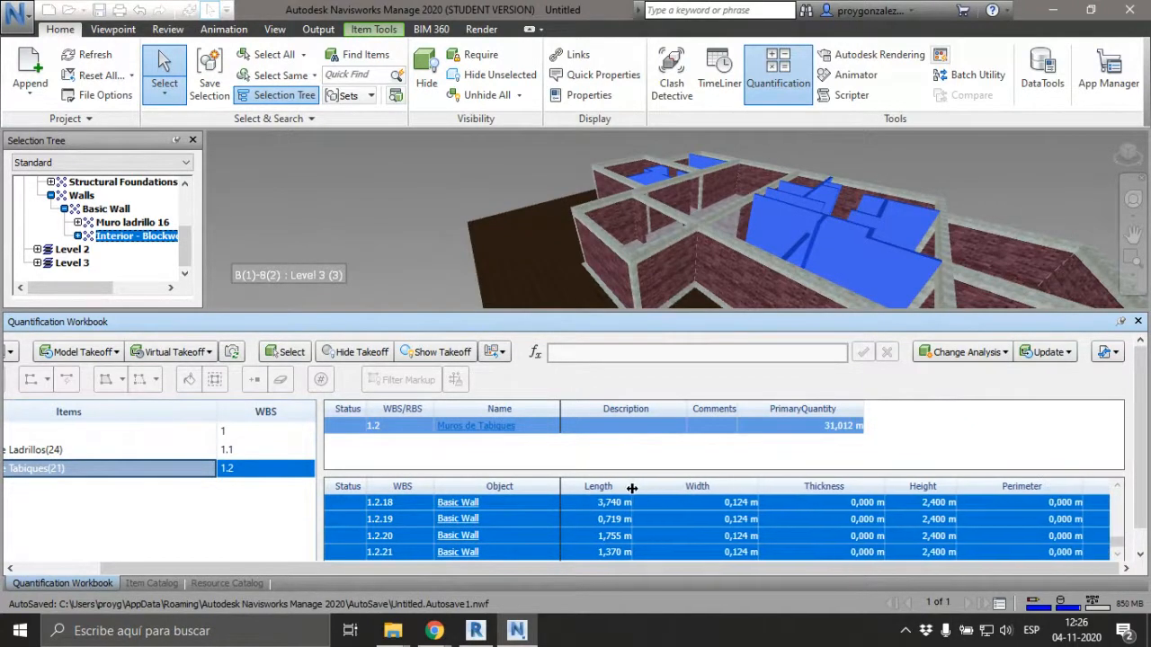
- Hide the object columns ModelLength through ModelWeight and Length through Weight for Muros de Tabiques, keeping Viewpoint, Comments and PrimaryQuantity
right_click(796, 486)
click(862, 495)
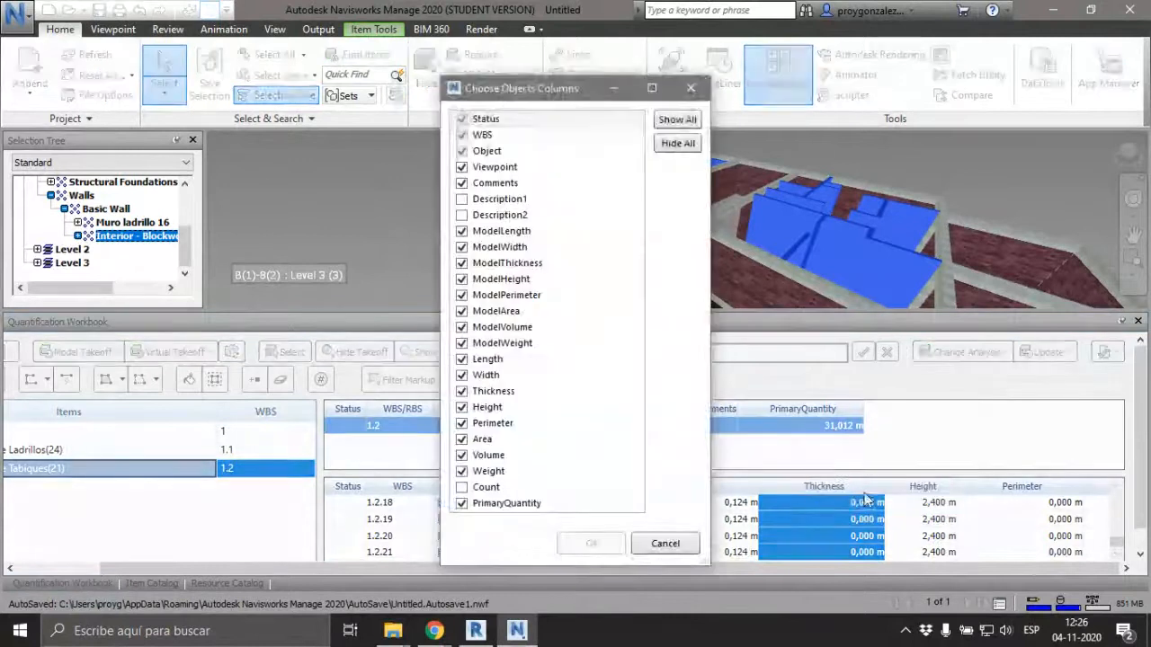
click(461, 471)
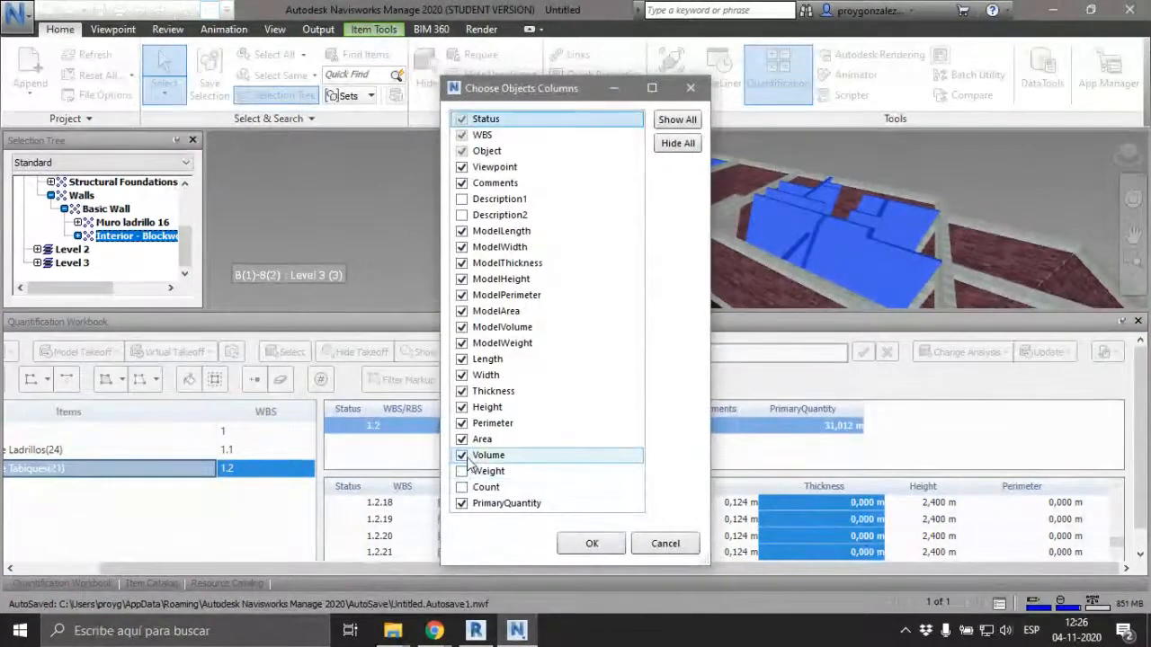
click(461, 455)
click(462, 438)
click(461, 423)
click(462, 406)
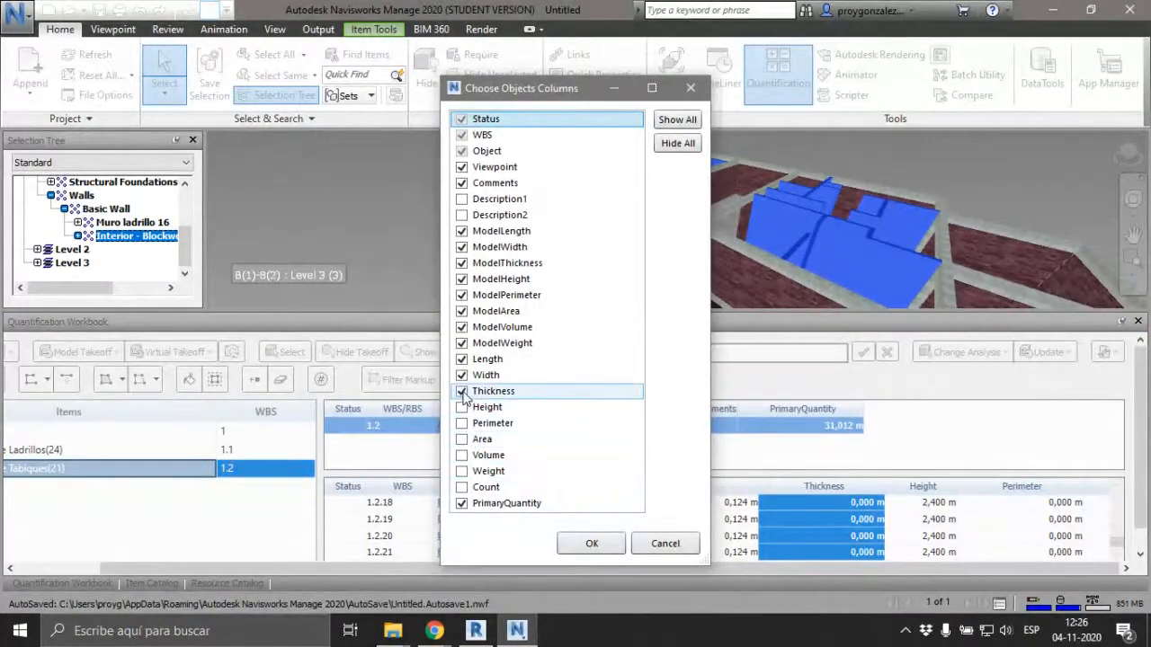
click(461, 391)
click(462, 359)
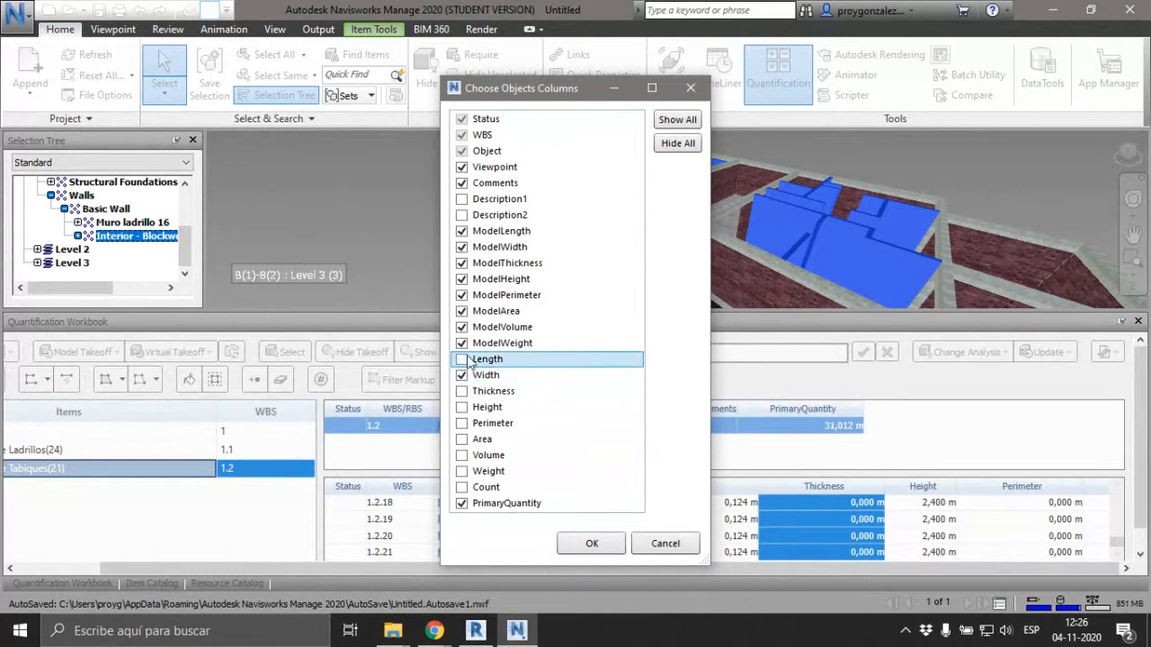
click(461, 375)
click(461, 343)
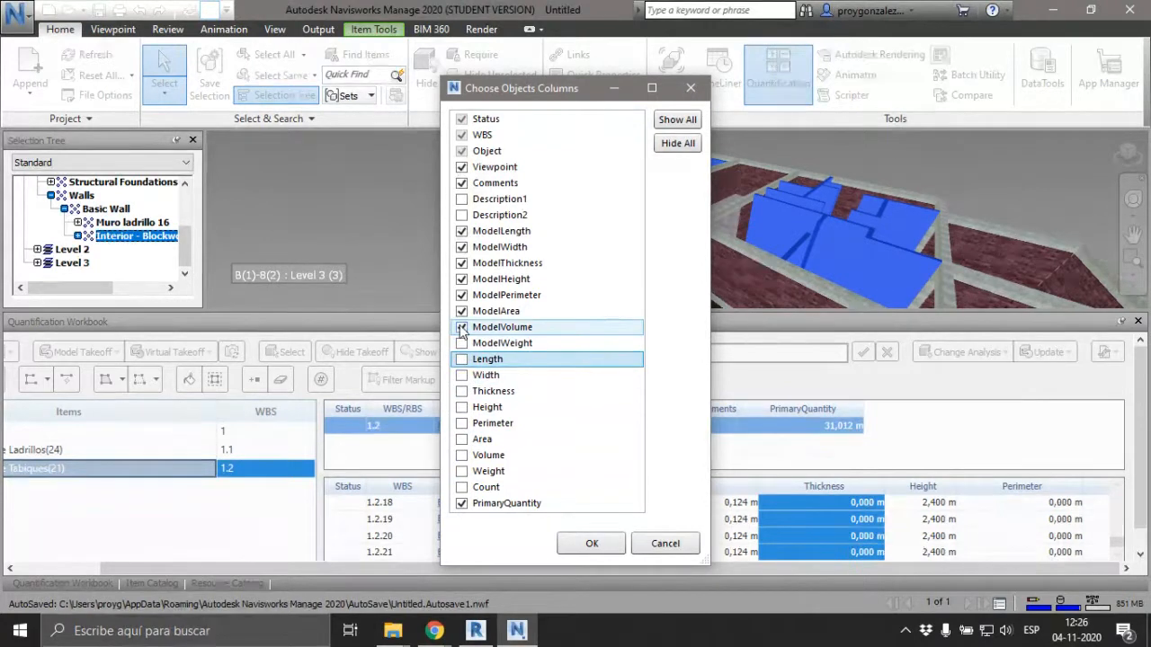
click(461, 327)
click(462, 311)
click(461, 295)
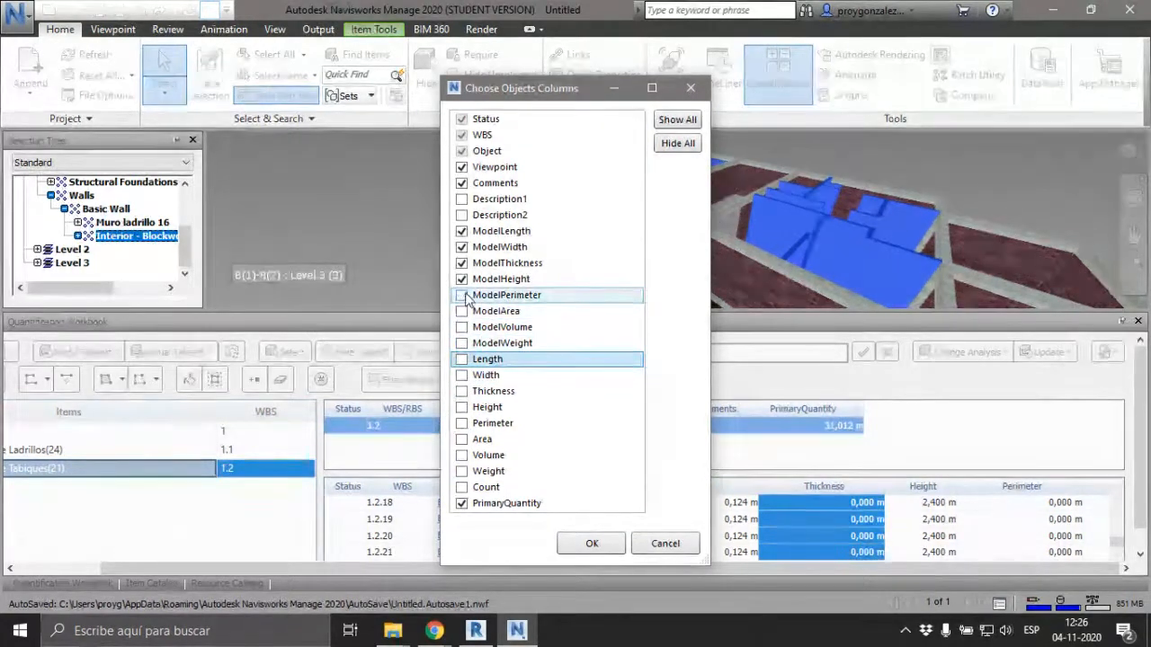
click(461, 279)
click(461, 263)
click(461, 247)
click(461, 231)
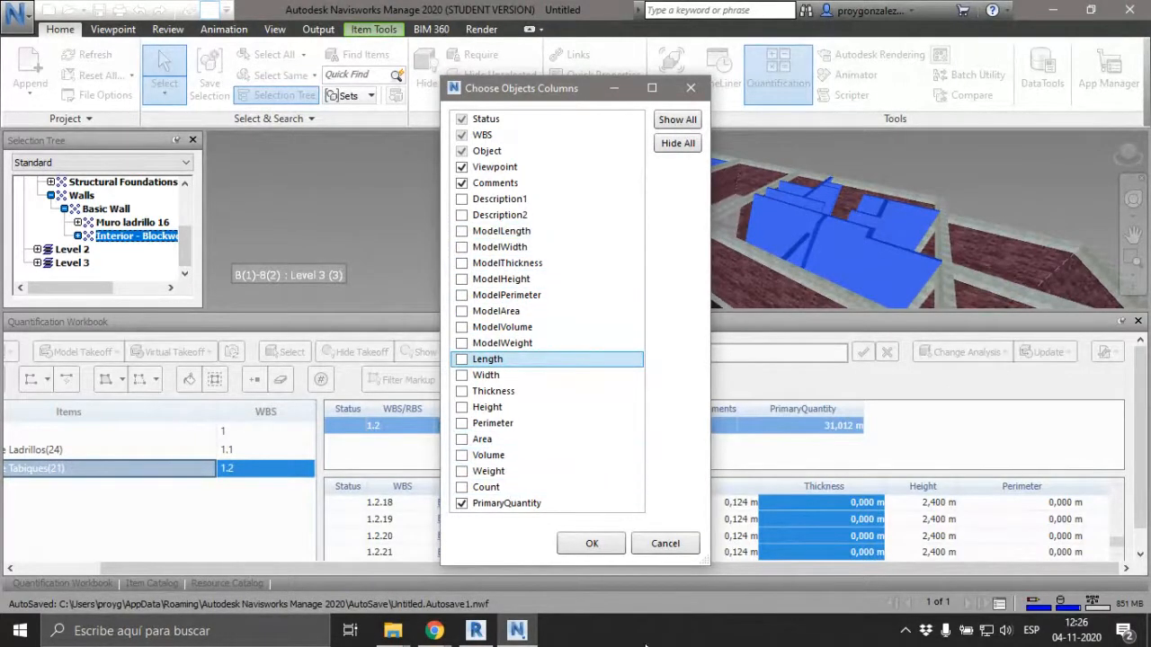
click(591, 544)
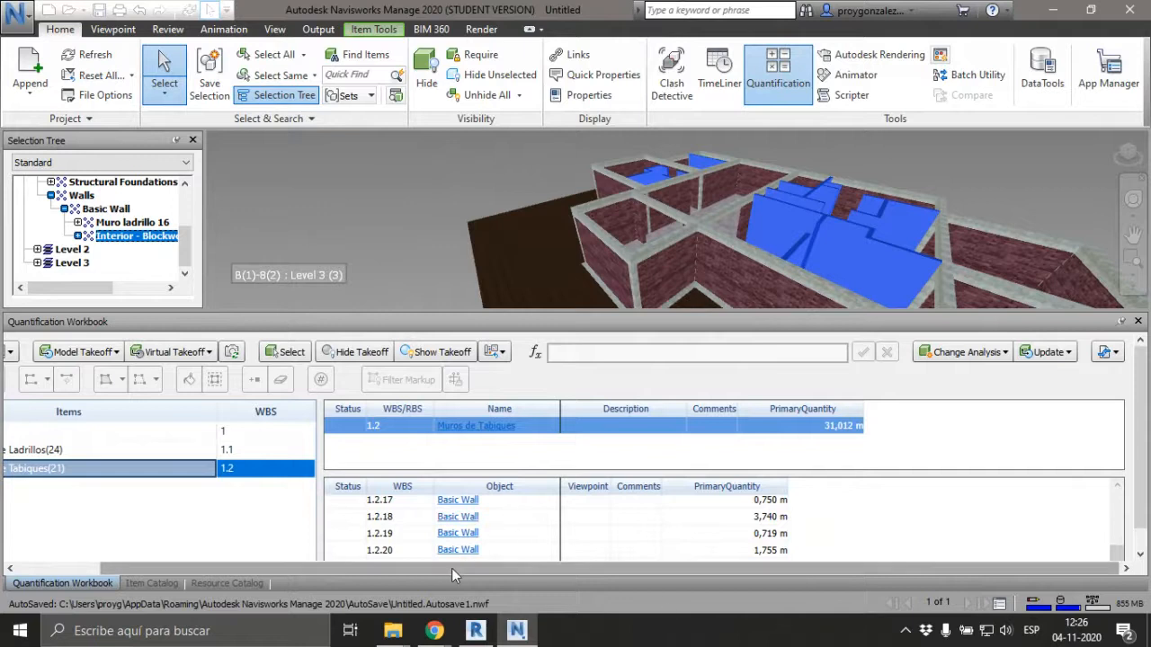
- Check the PrimaryQuantity formula of partition wall 1.2.17 and locate walls 1.2.17, 1.2.19 and 1.2.20 in the model
drag(613, 568, 508, 587)
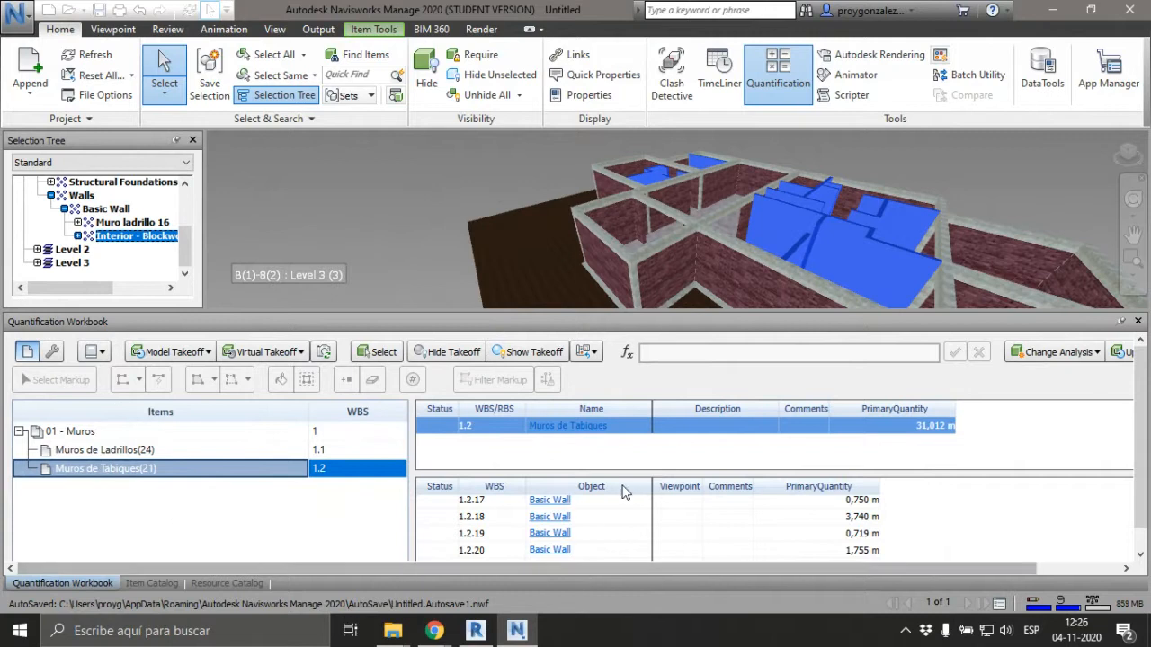
click(858, 504)
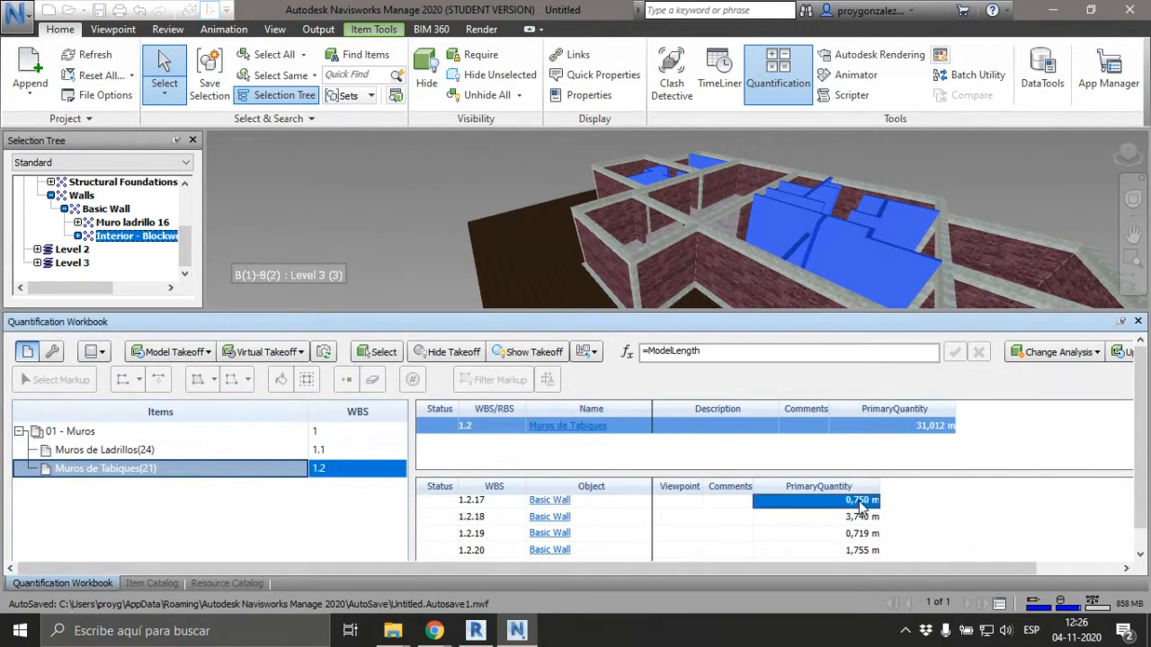
click(457, 253)
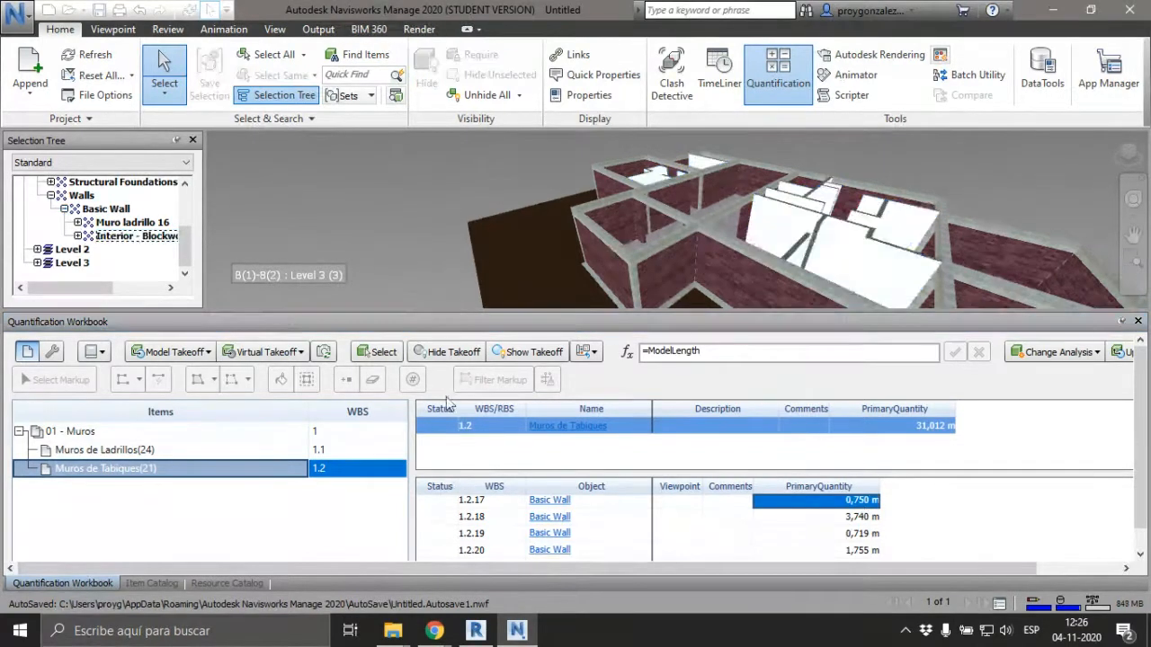
click(552, 506)
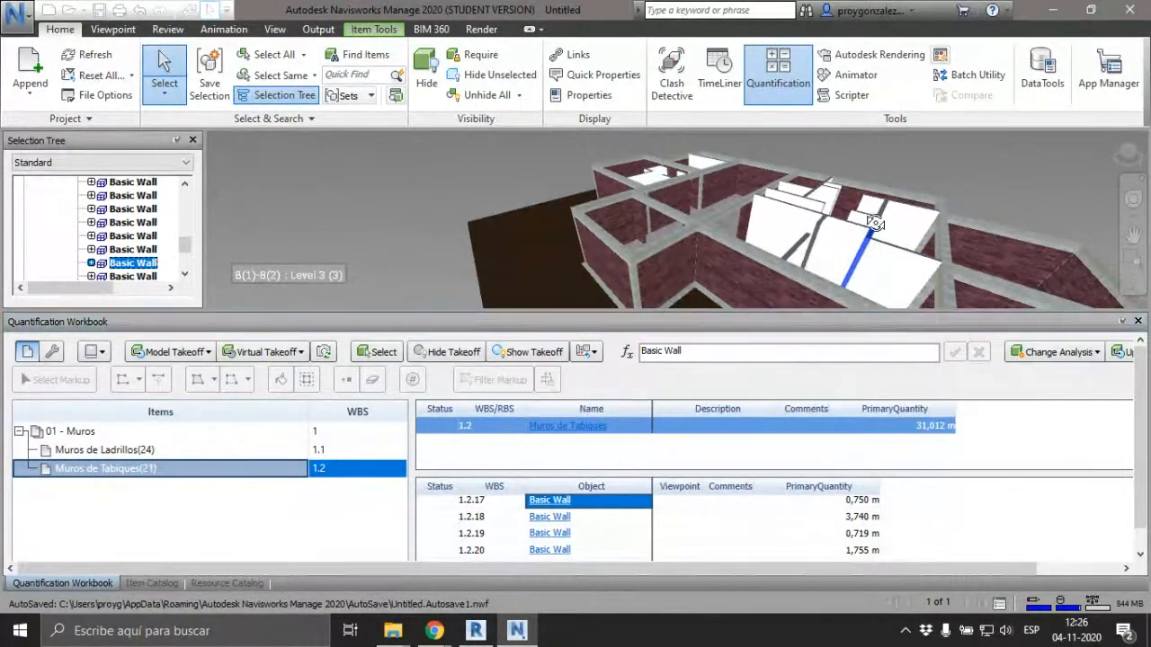
shift+middle_drag(875, 224, 737, 286)
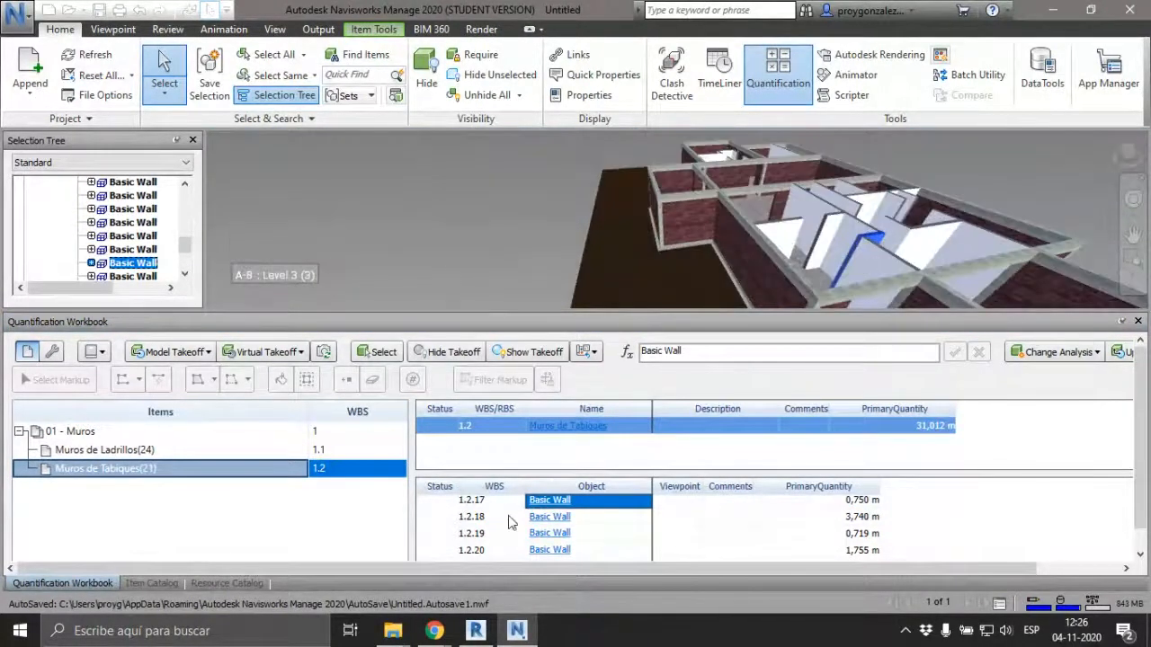
click(543, 533)
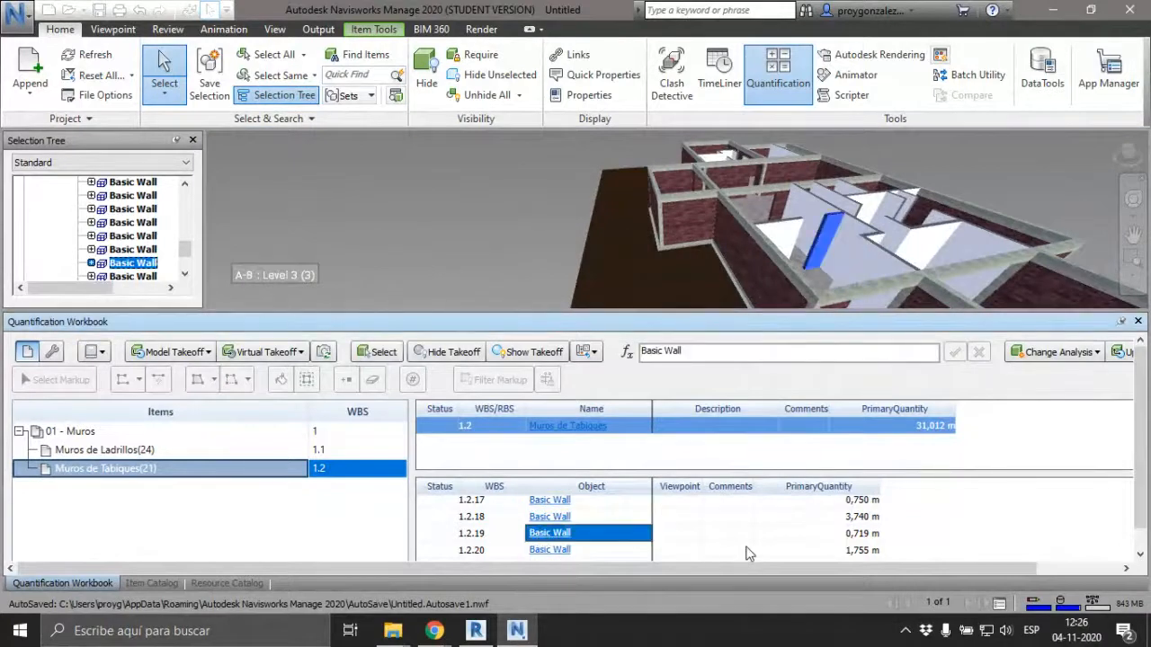
click(559, 551)
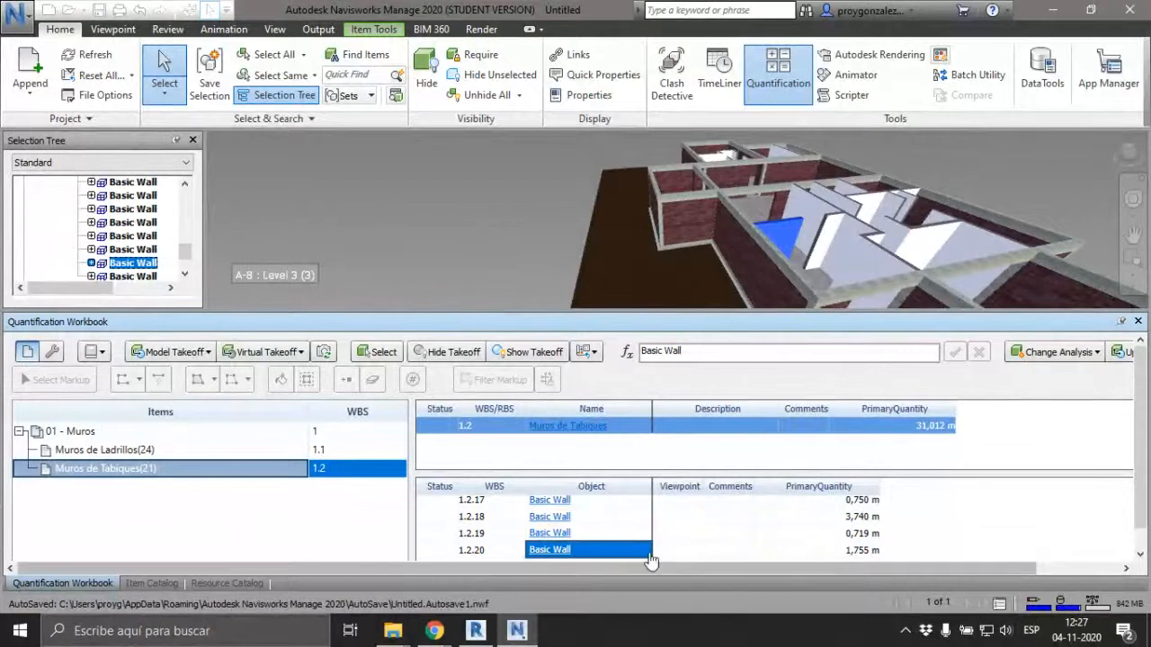
- Switch from the takeoff results to the Item Catalog
click(154, 582)
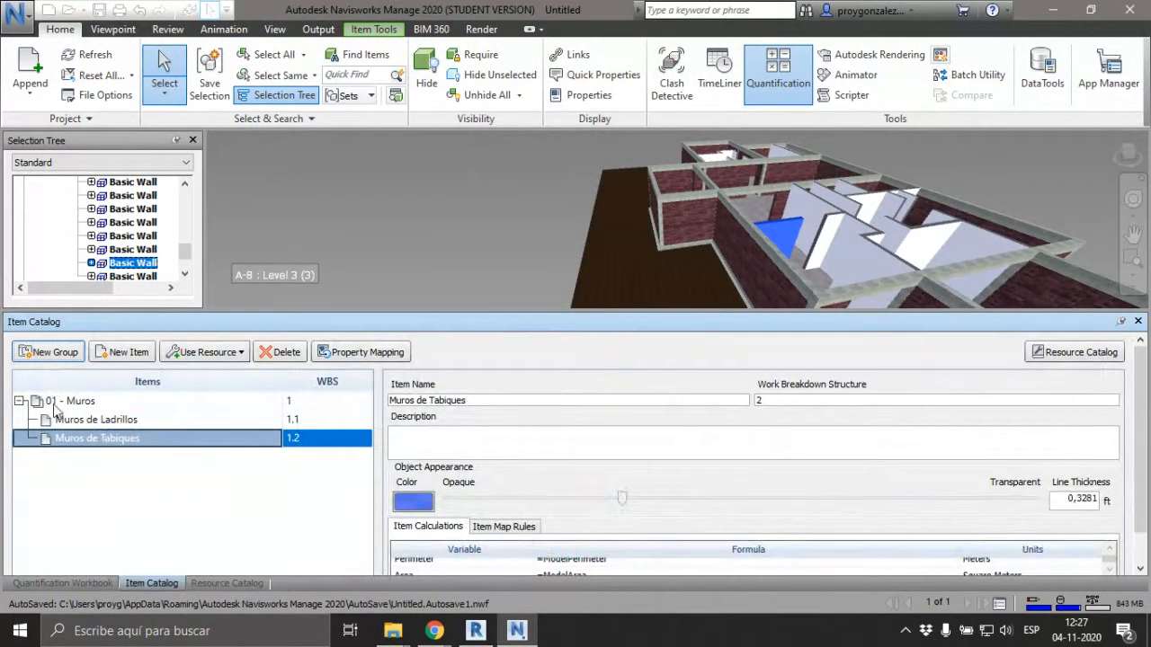
click(55, 353)
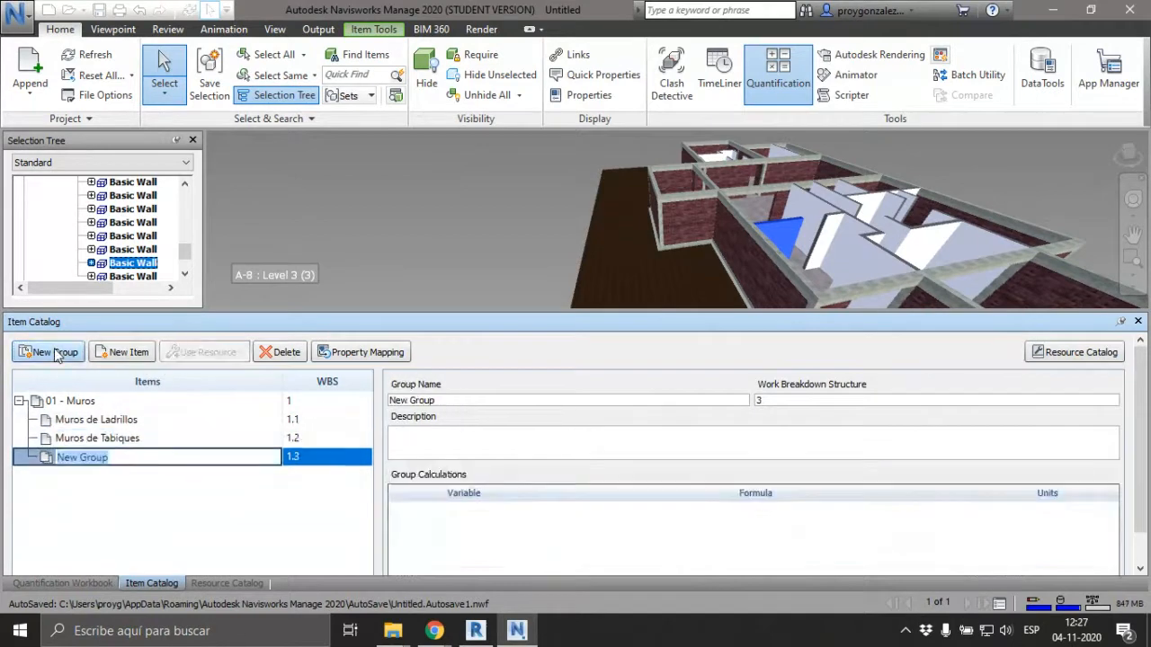
text(0)
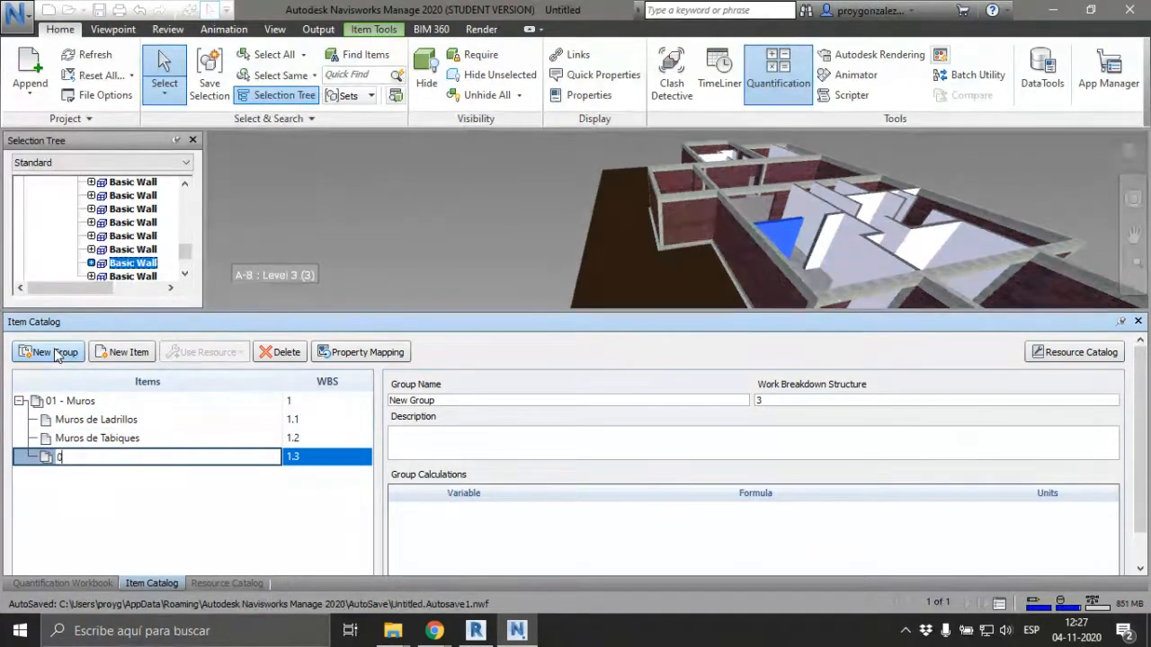
key(Escape)
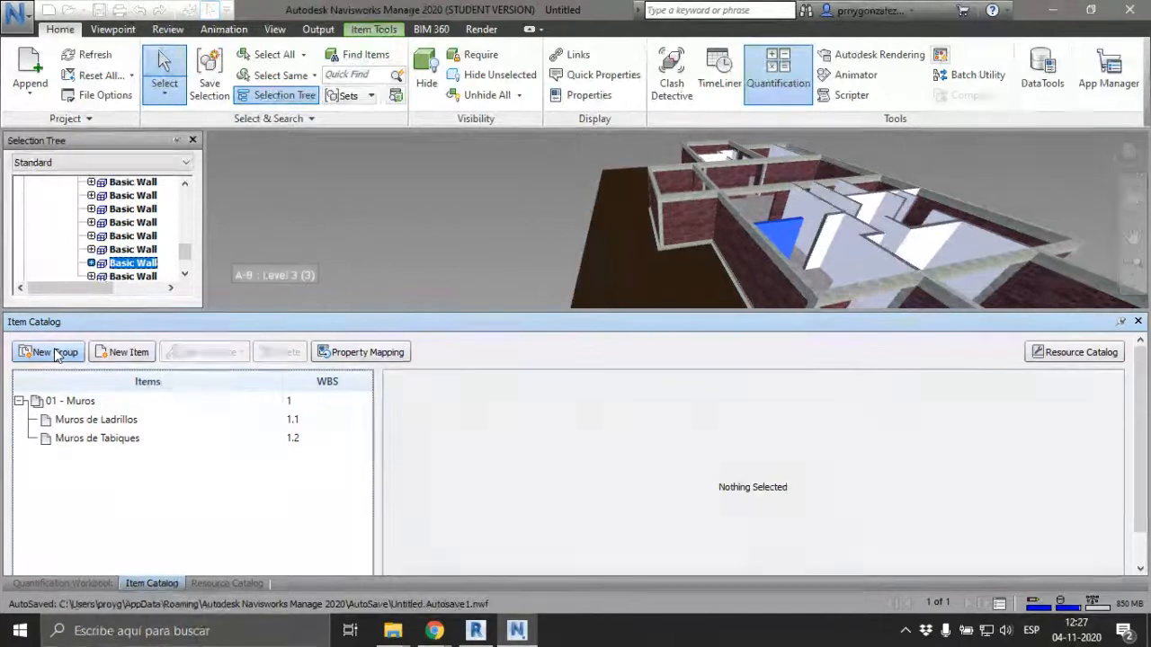
click(61, 403)
key(Escape)
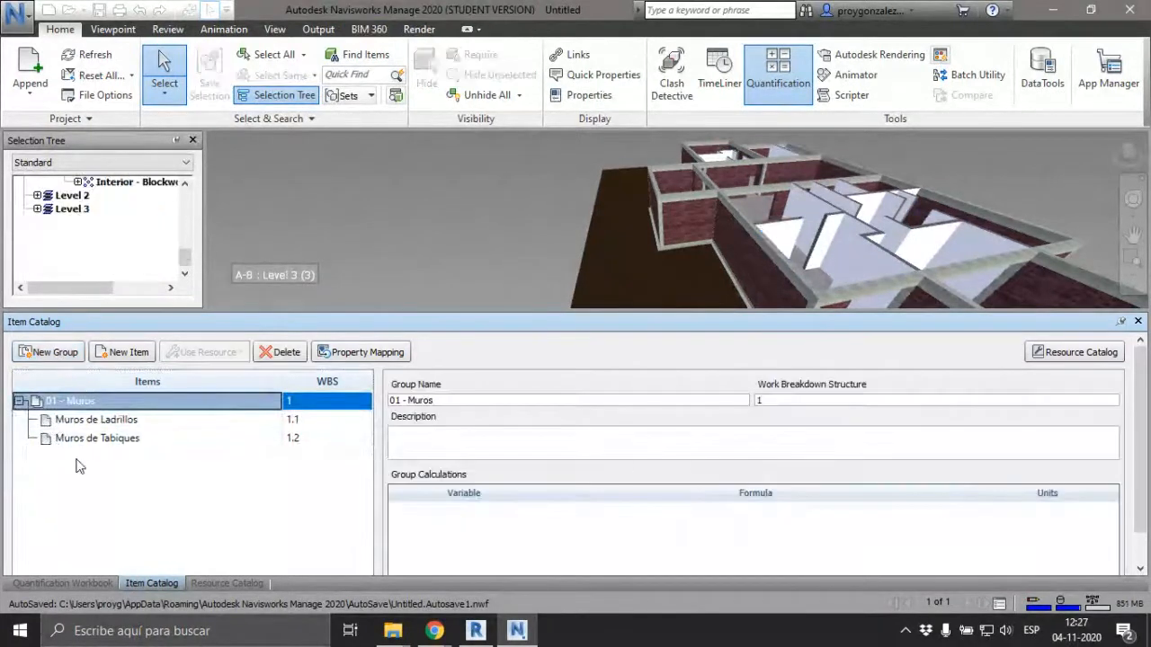
click(64, 489)
click(34, 352)
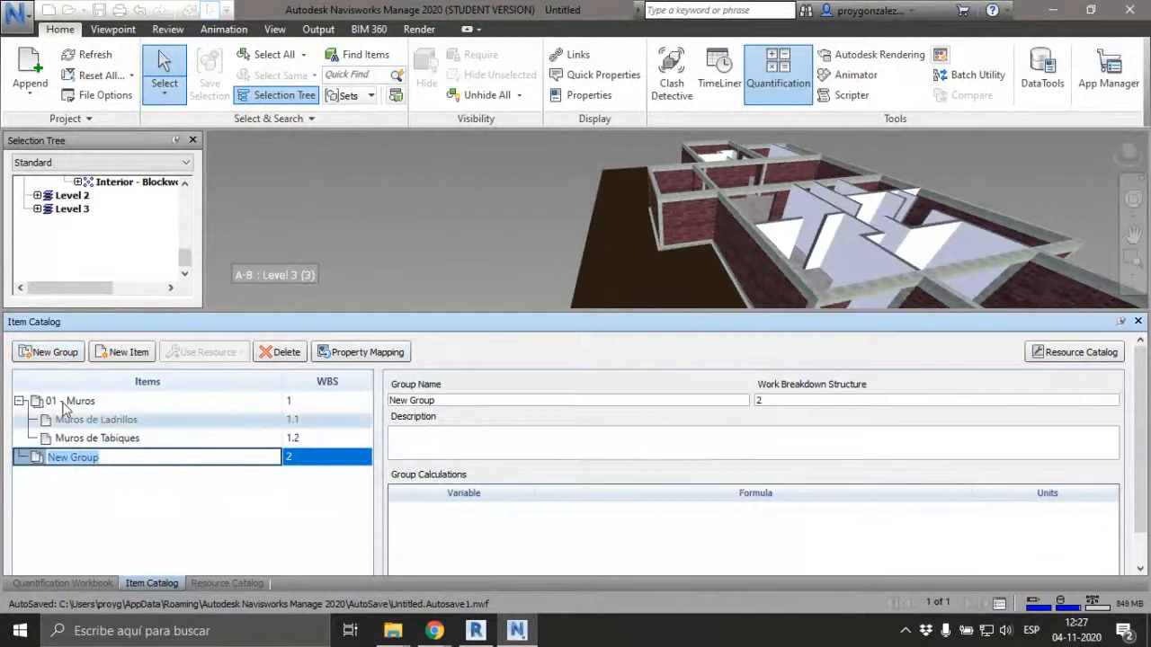
click(100, 500)
click(286, 353)
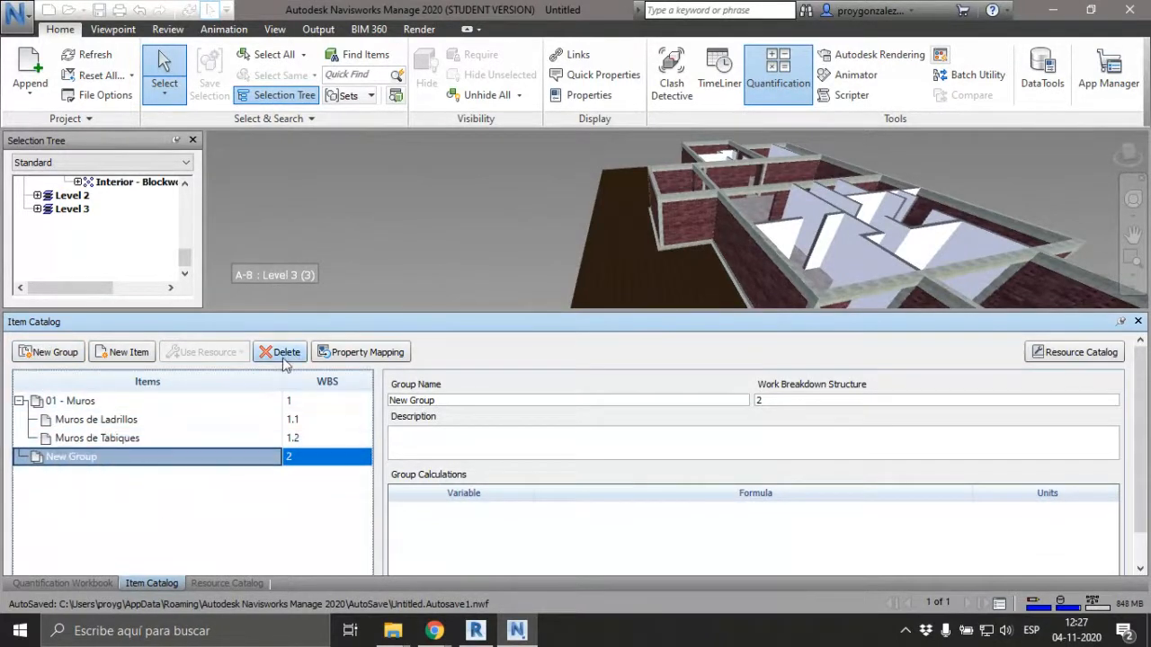
click(75, 406)
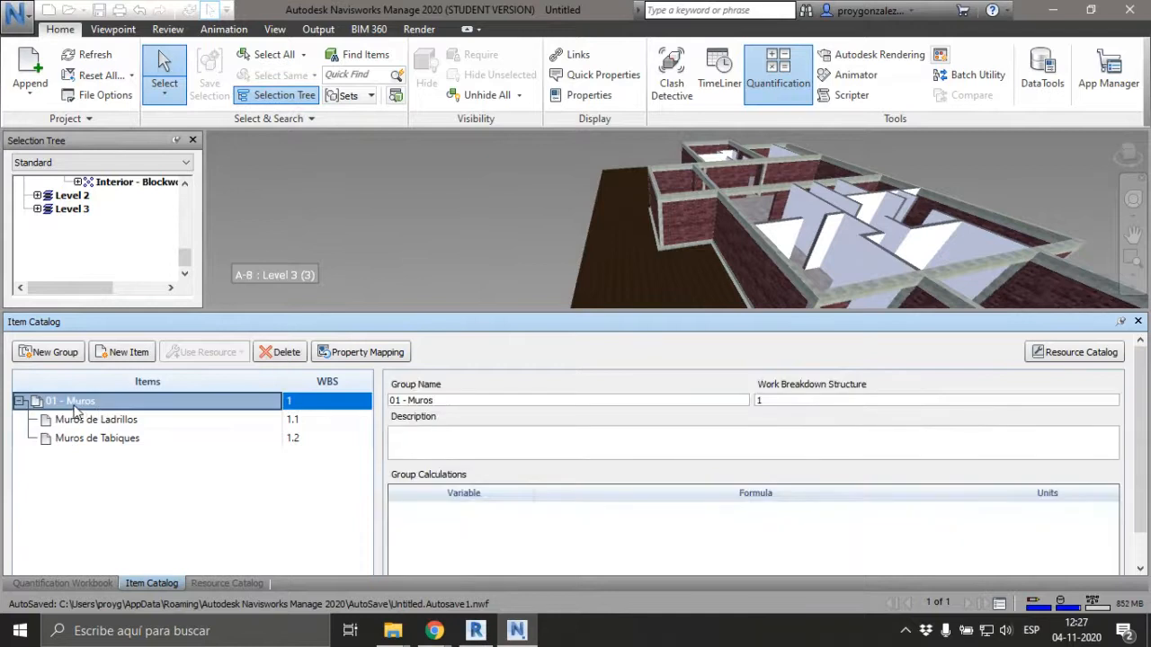
click(40, 357)
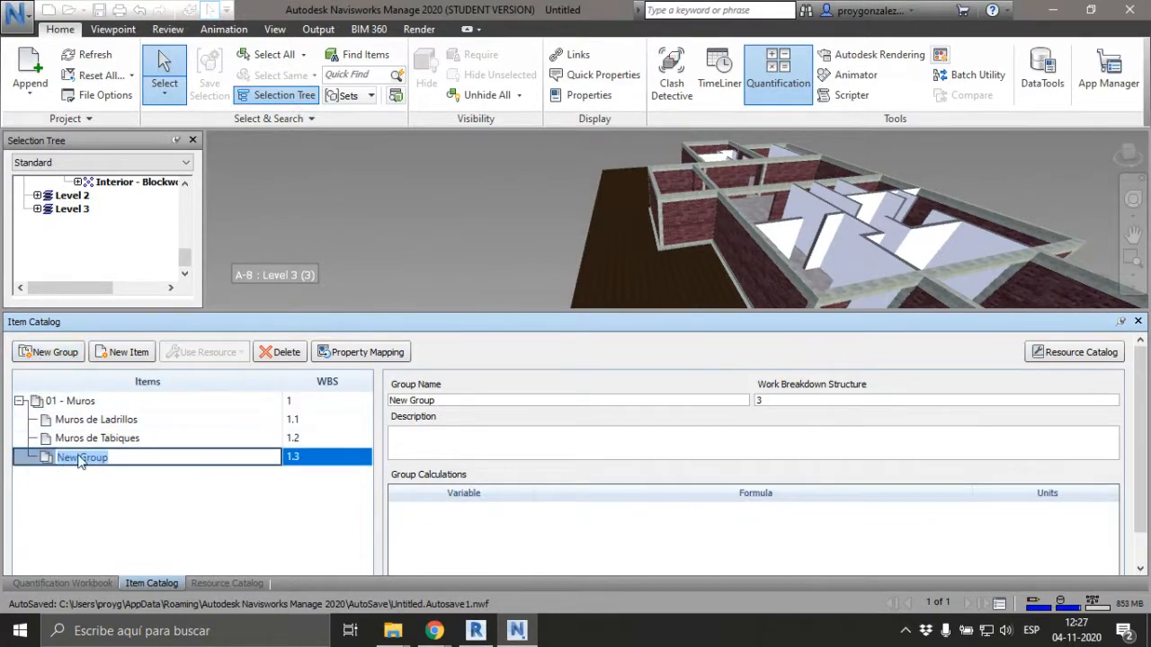
key(Escape)
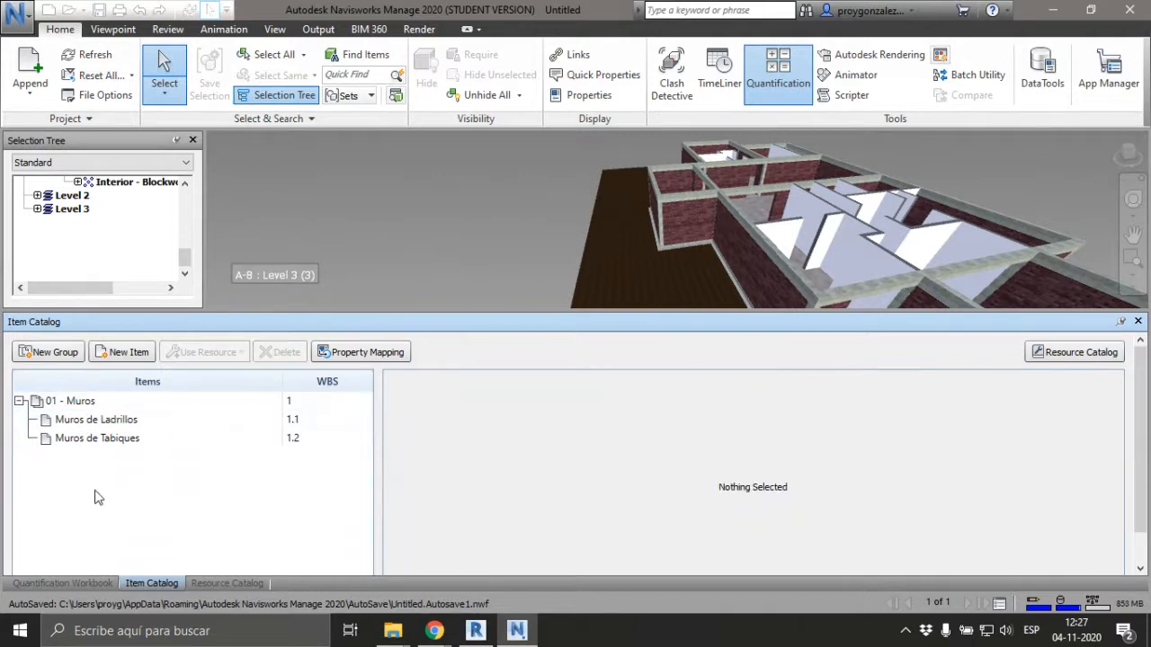
- Add a catalog group named 02 - Hormigones and create the item Cimientos in it
click(53, 353)
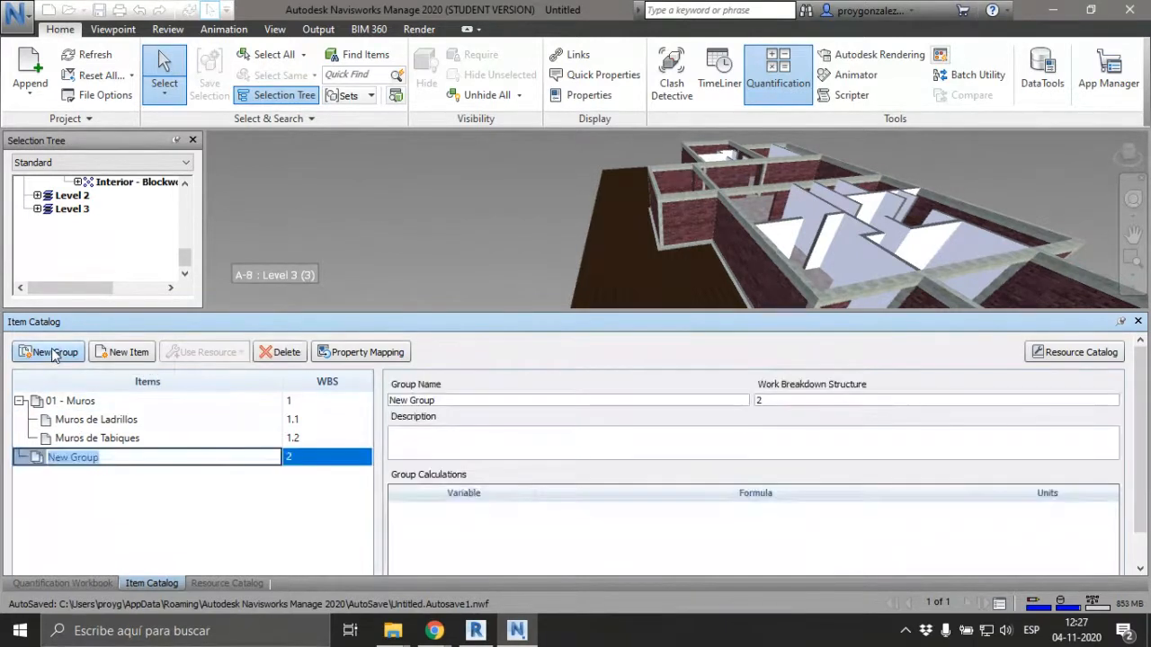
text(02 - Hormigones)
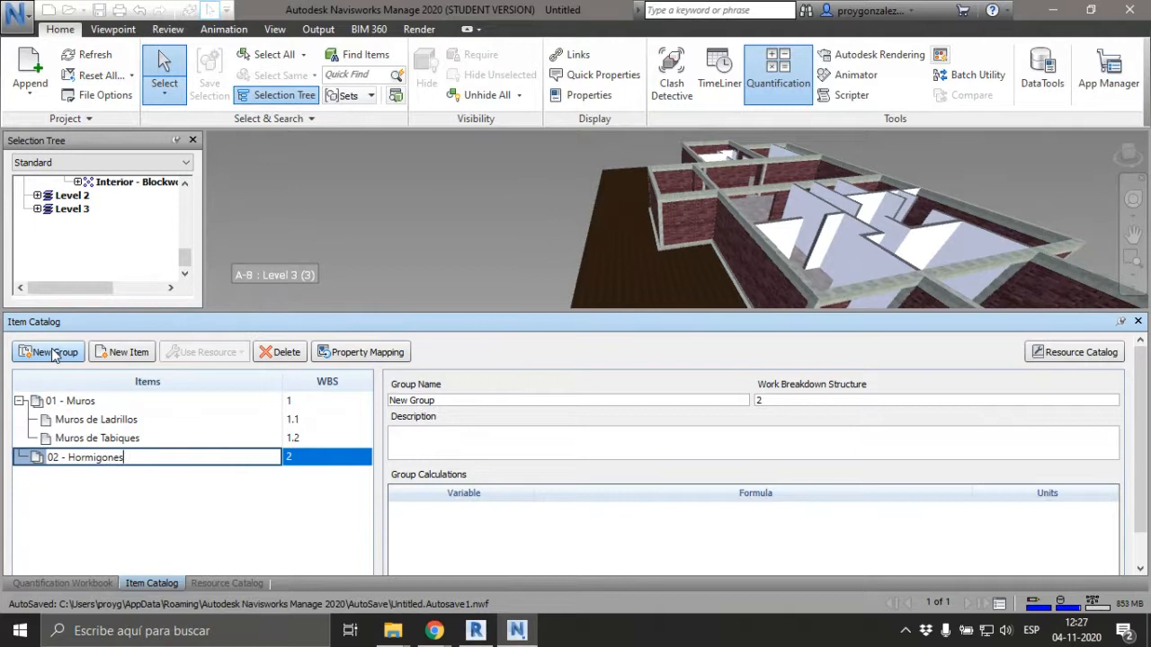
key(Return)
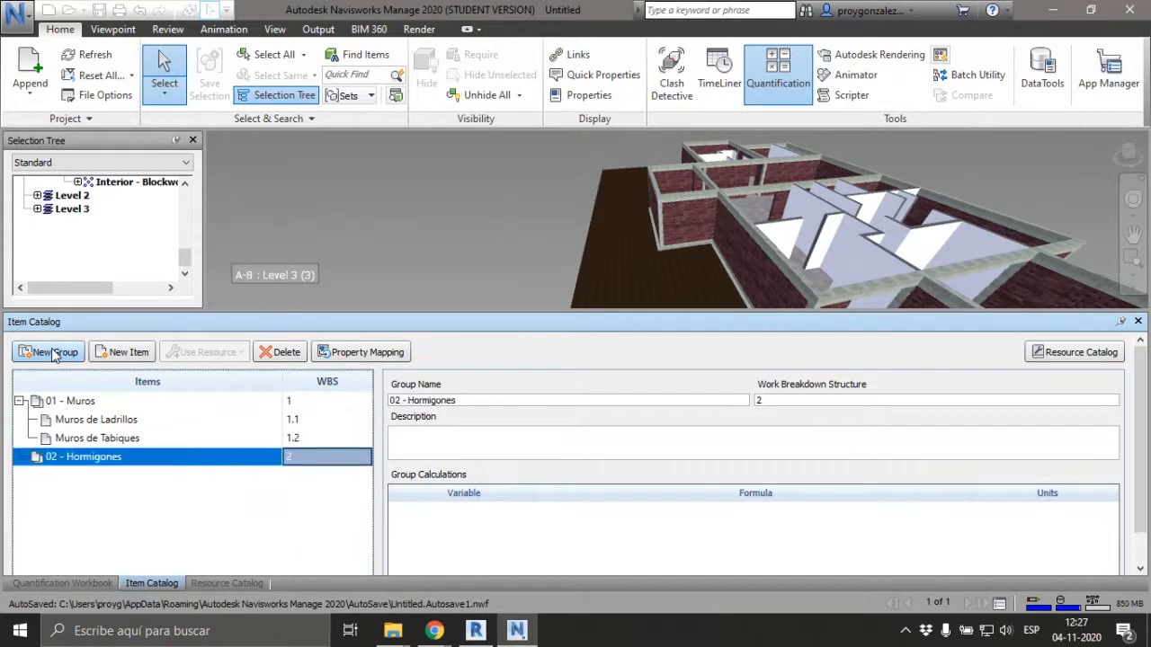
click(126, 352)
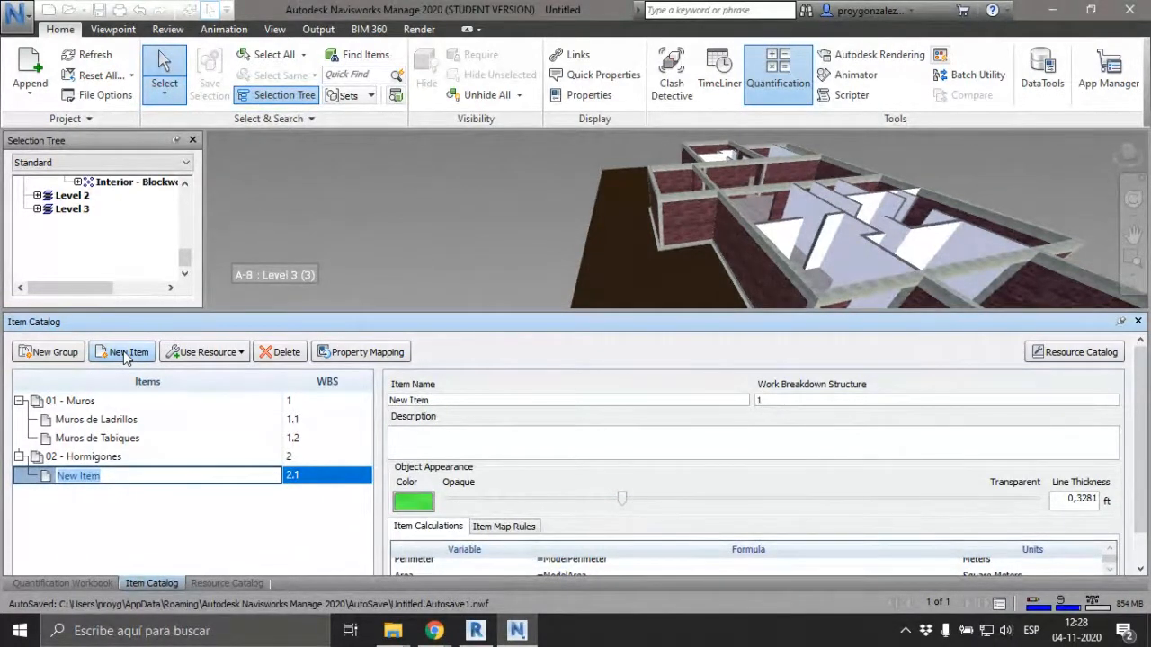
text(Cimientos)
key(Return)
- Add an item named Sobrecimientos to the 02 - Hormigones group
click(126, 352)
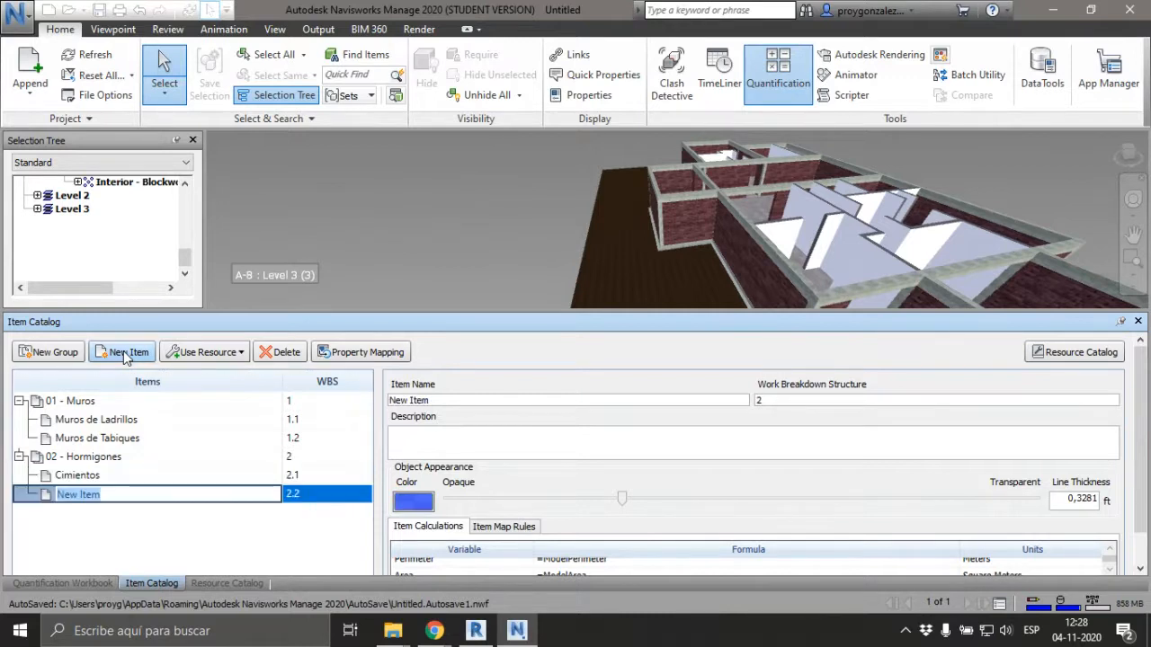
text(Pilare)
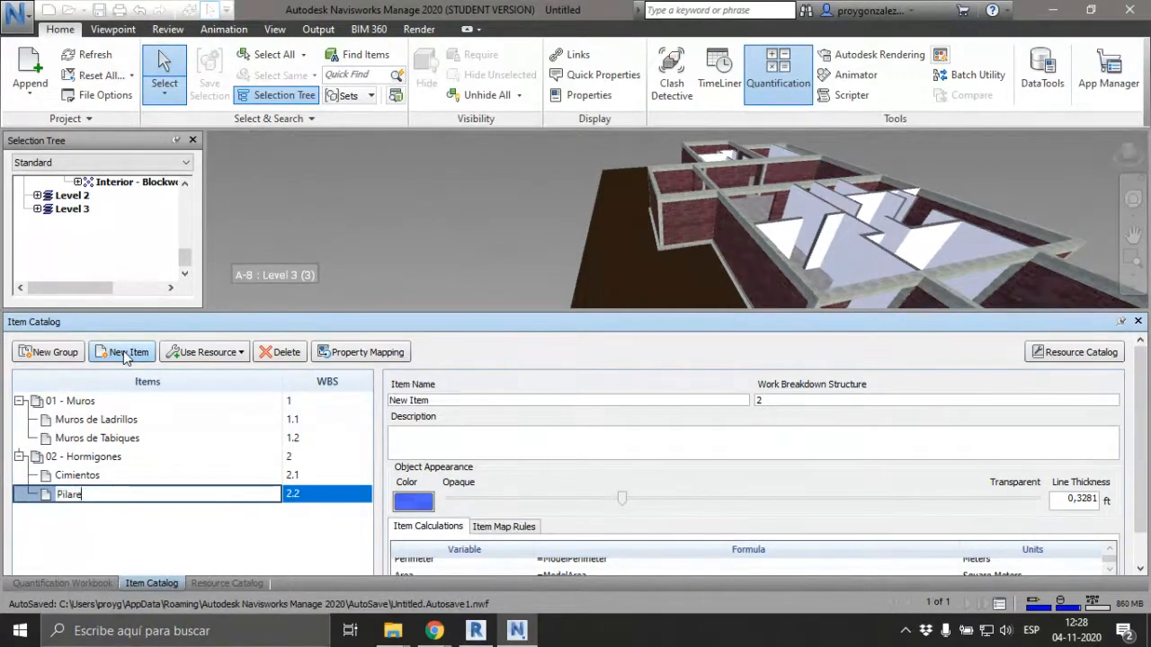
key(BackSpace)
key(BackSpace)
key(BackSpace)
key(BackSpace)
key(BackSpace)
key(BackSpace)
text(Sobrecimientos)
key(Return)
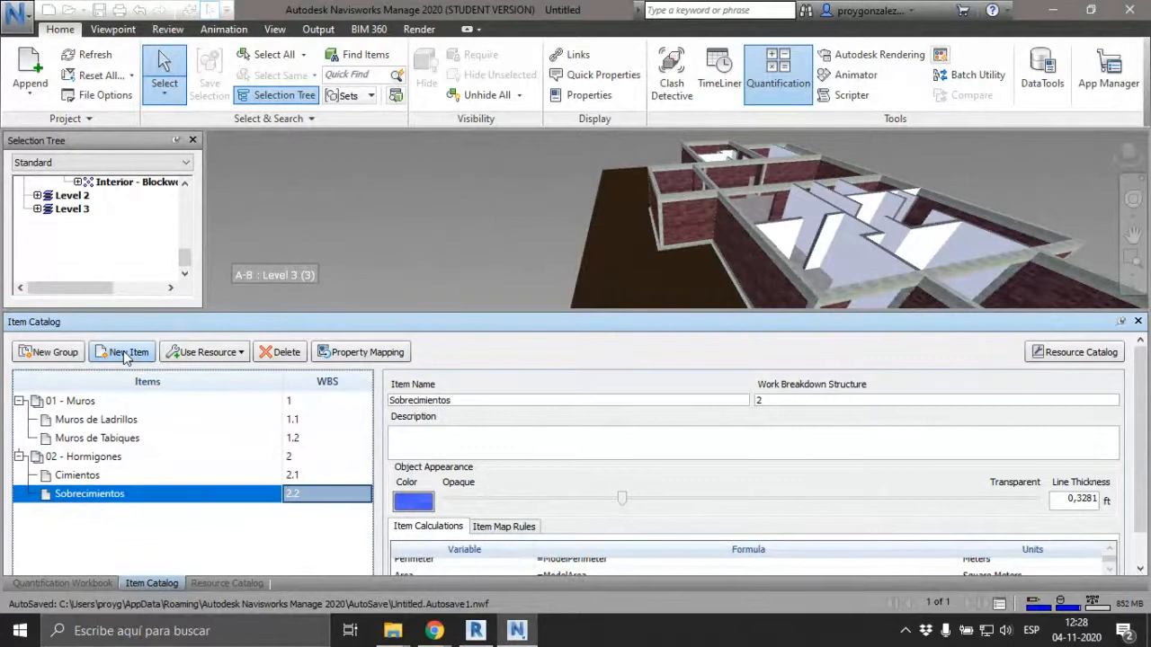
- Add the items Pilares and Cadenas to the 02 - Hormigones group
click(126, 353)
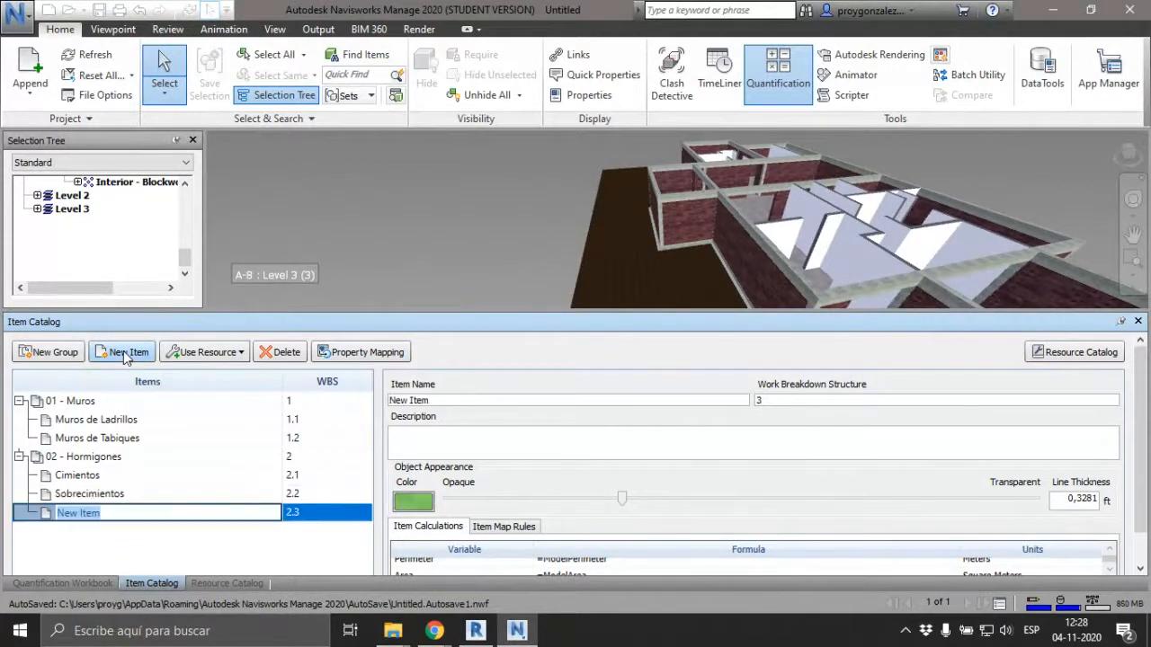
text(Pilares)
key(Return)
click(126, 353)
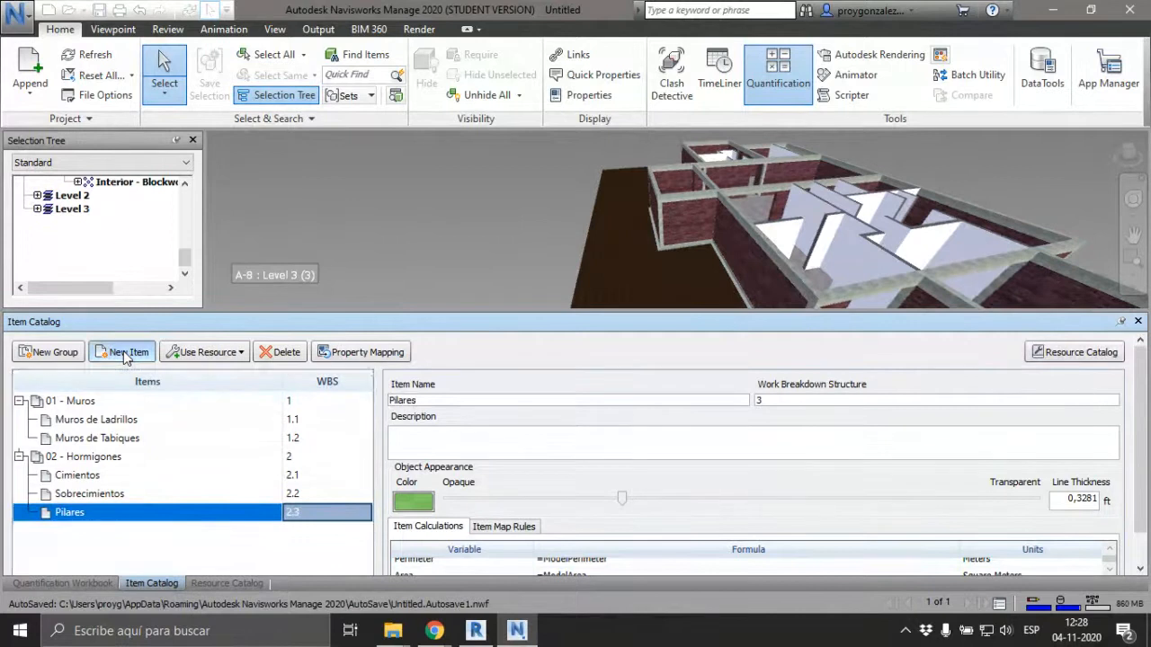
text(Cadenas)
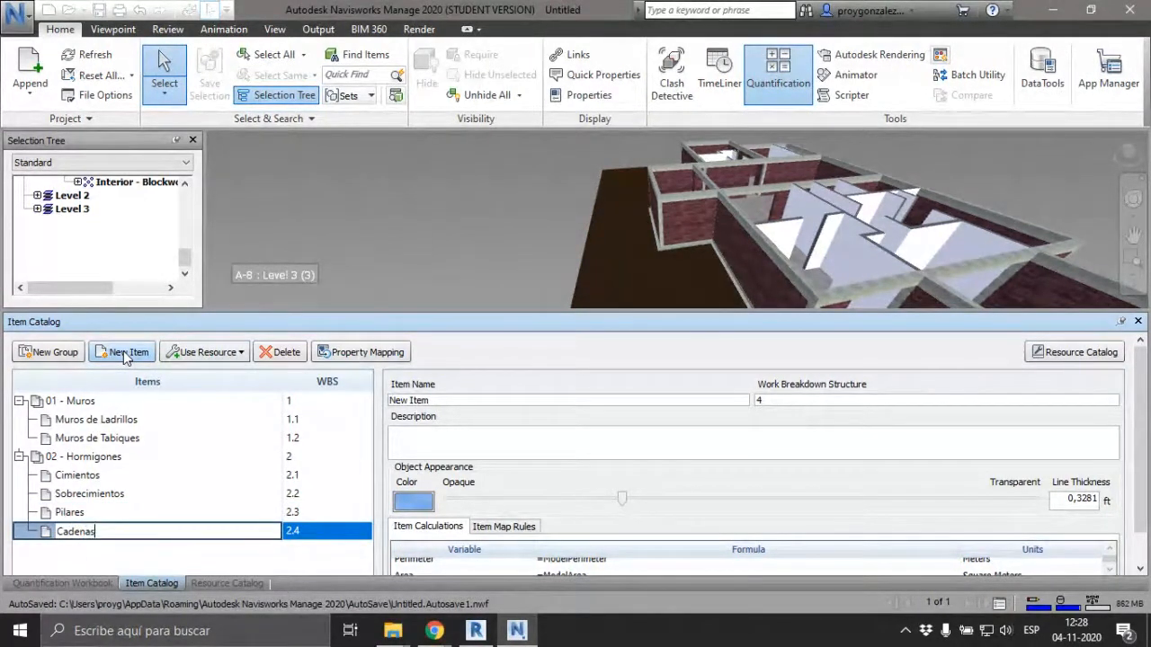
key(Return)
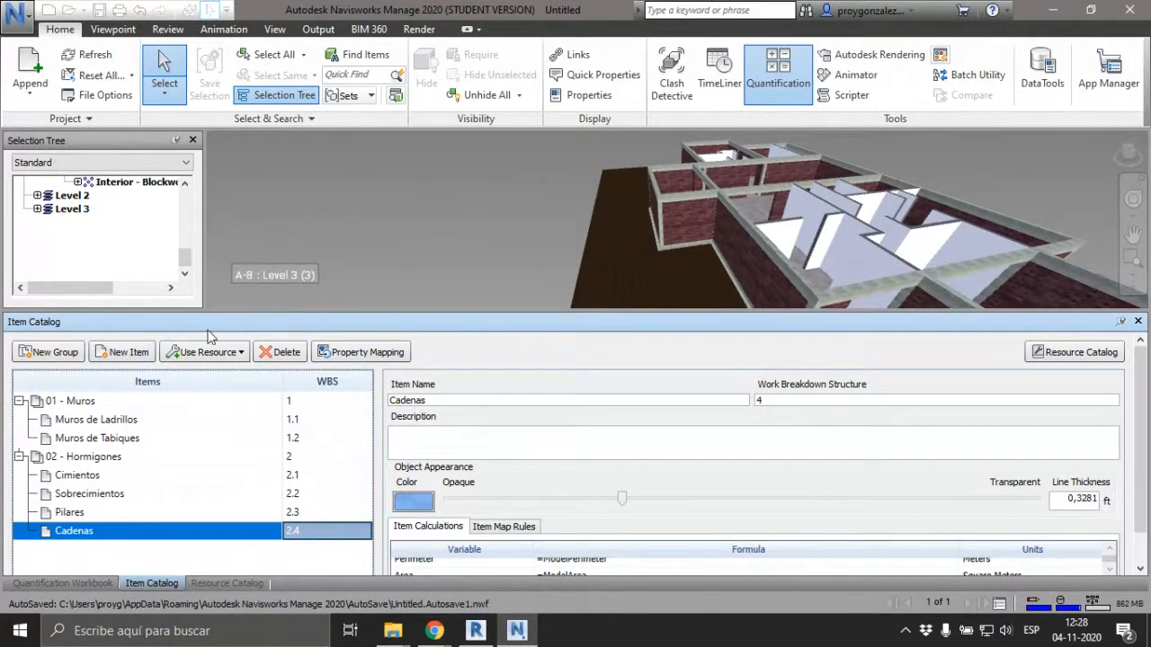
- Copy the Volume formula of the Cimientos item into its PrimaryQuantity formula as =ModelVolume
click(94, 475)
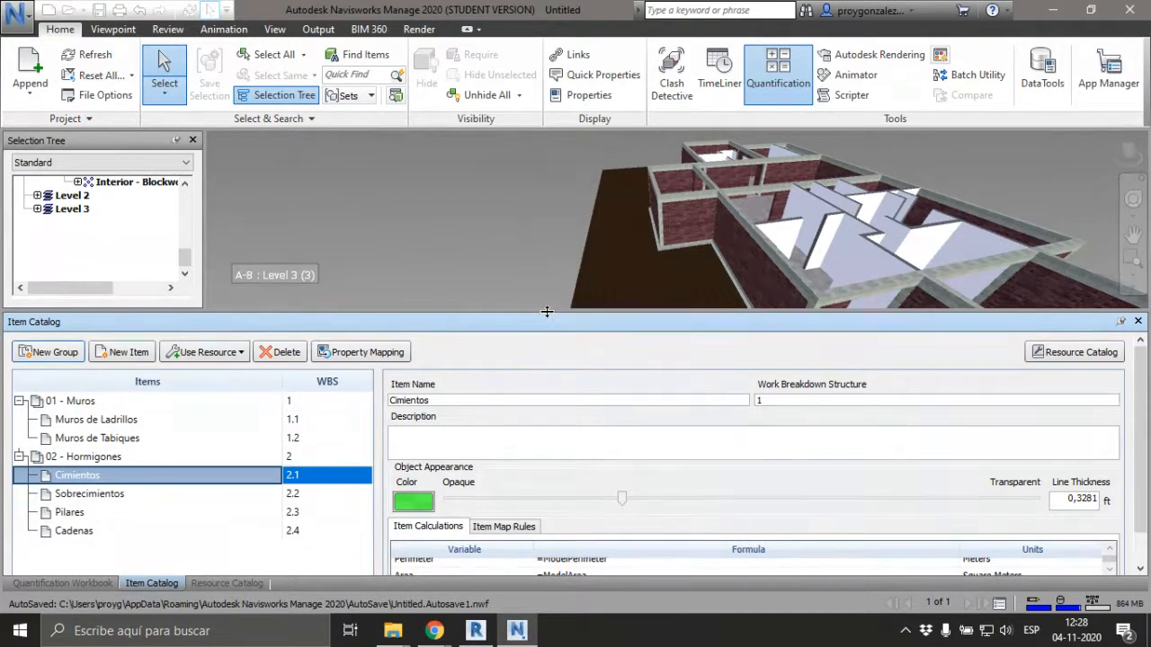
drag(547, 311, 543, 203)
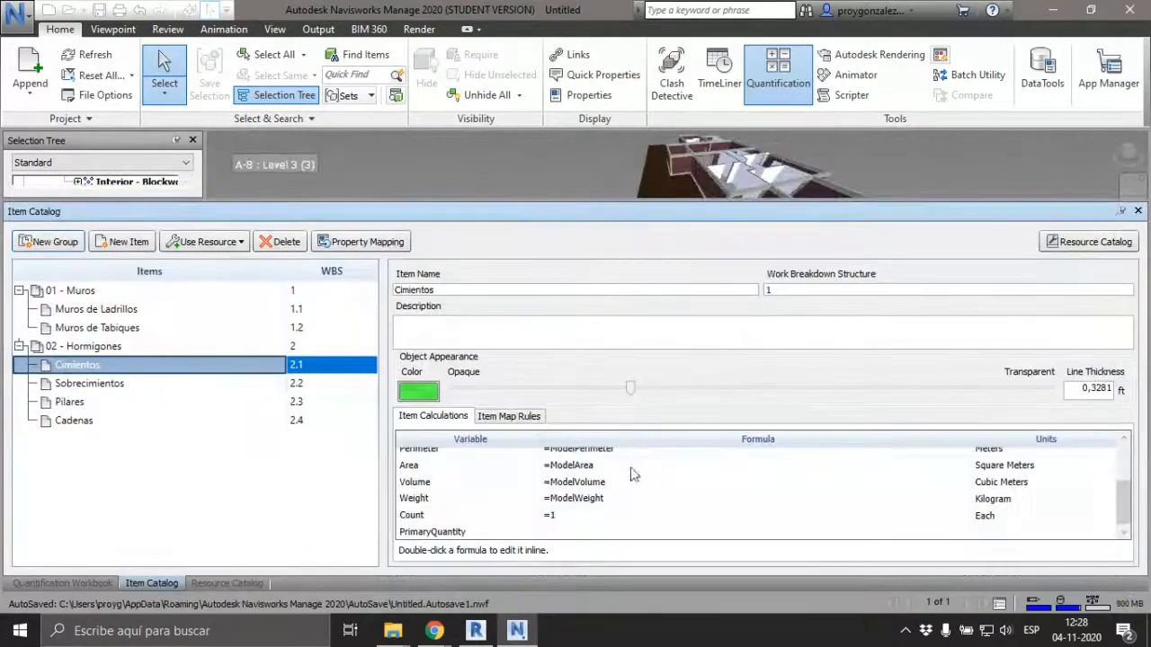
drag(1121, 508, 1122, 503)
click(594, 487)
double_click(609, 502)
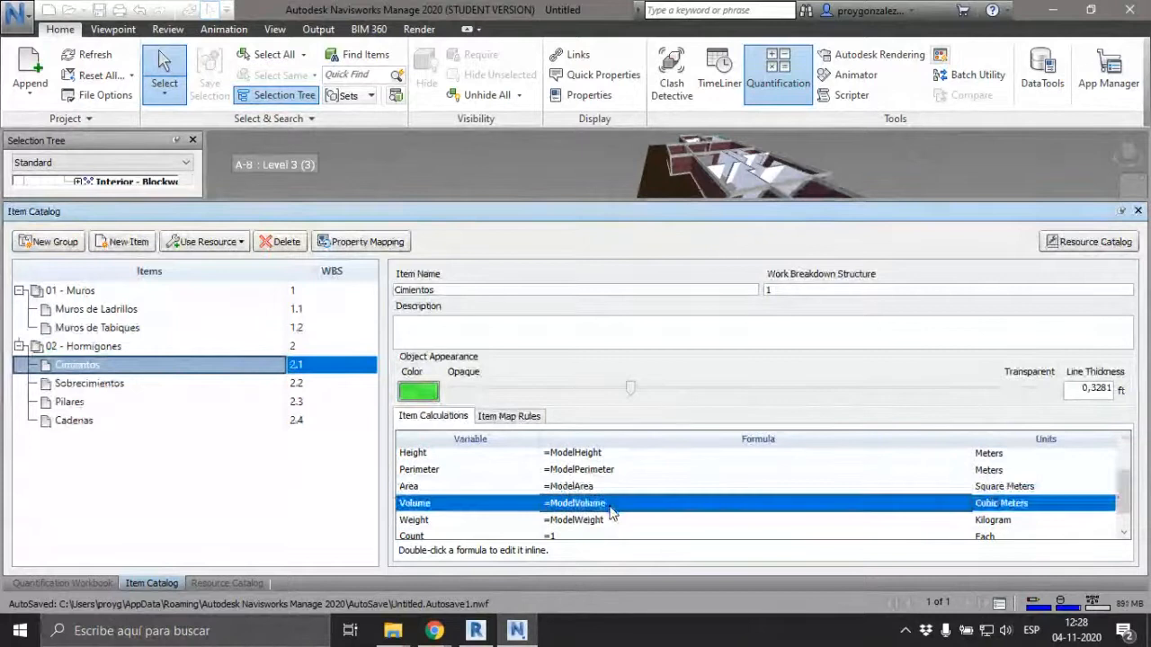
drag(611, 503, 542, 504)
key(ctrl+c)
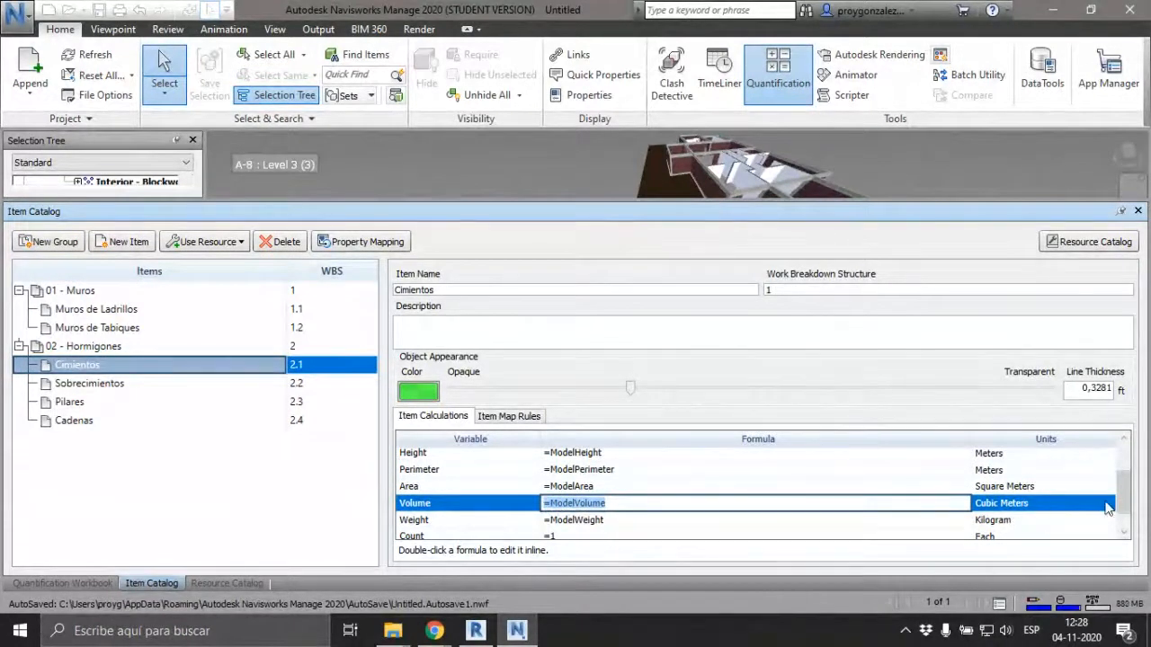
drag(1123, 486, 1125, 532)
click(564, 541)
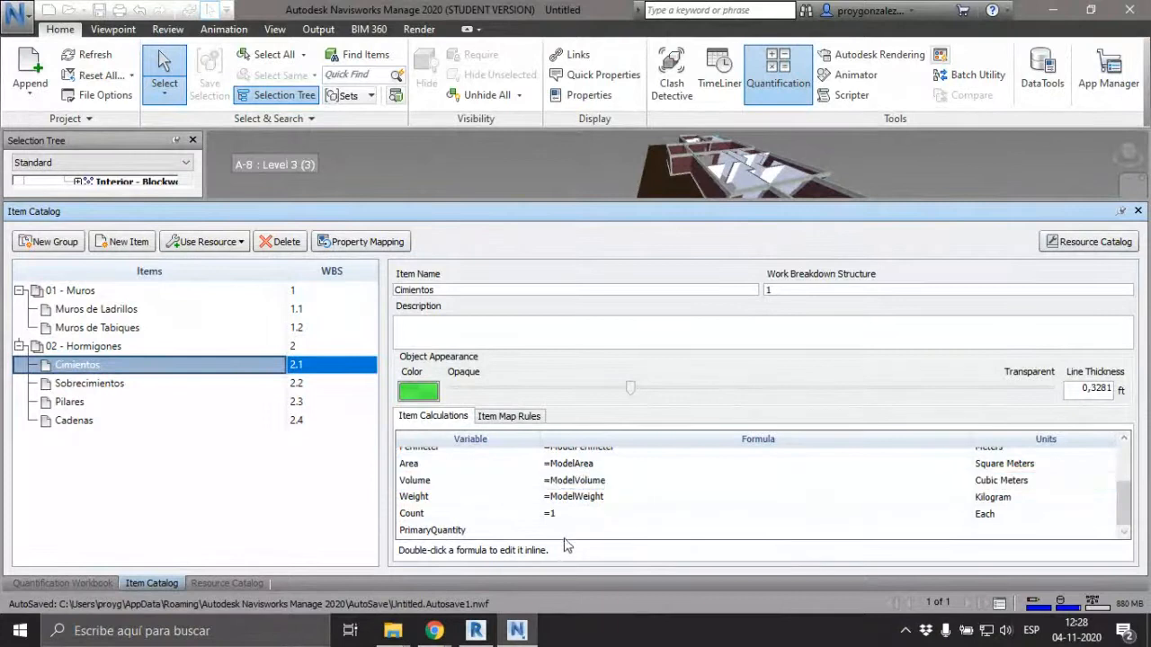
double_click(568, 534)
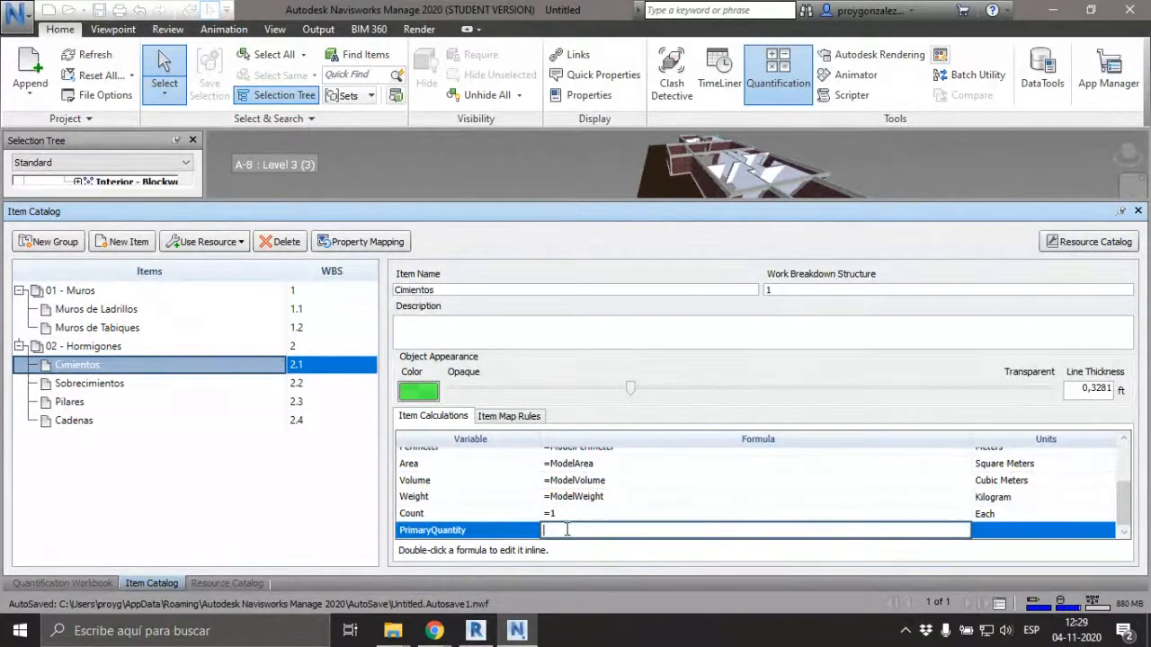
key(ctrl+v)
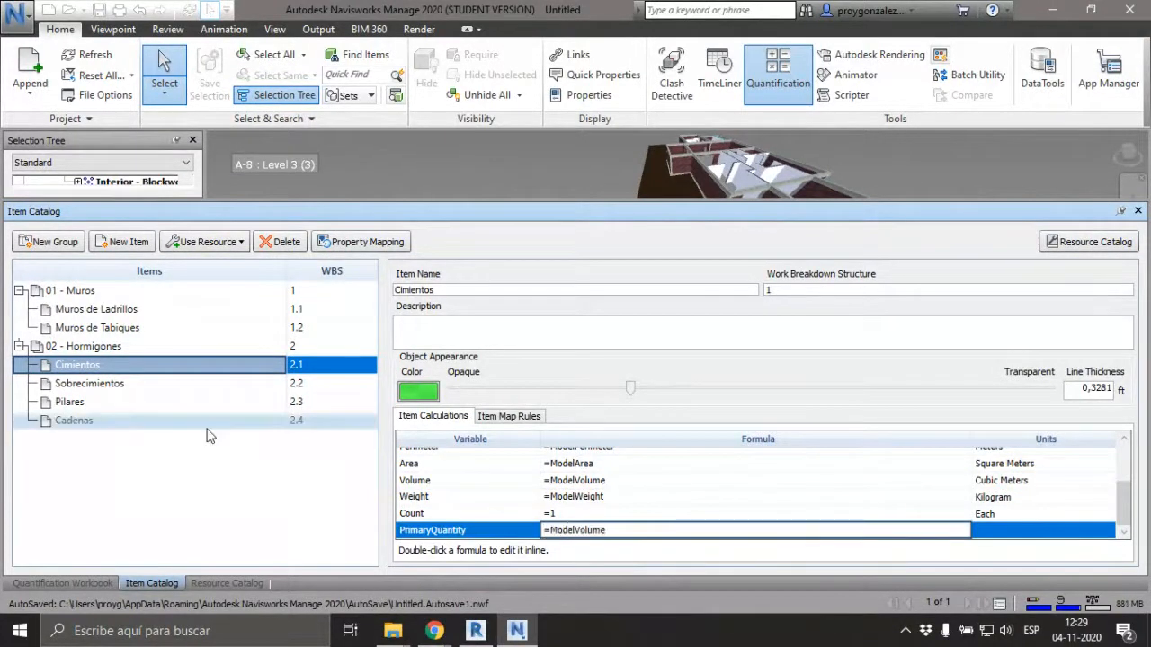
- Set the PrimaryQuantity units of the Cimientos item to Cubic Meters
click(1089, 538)
click(1090, 537)
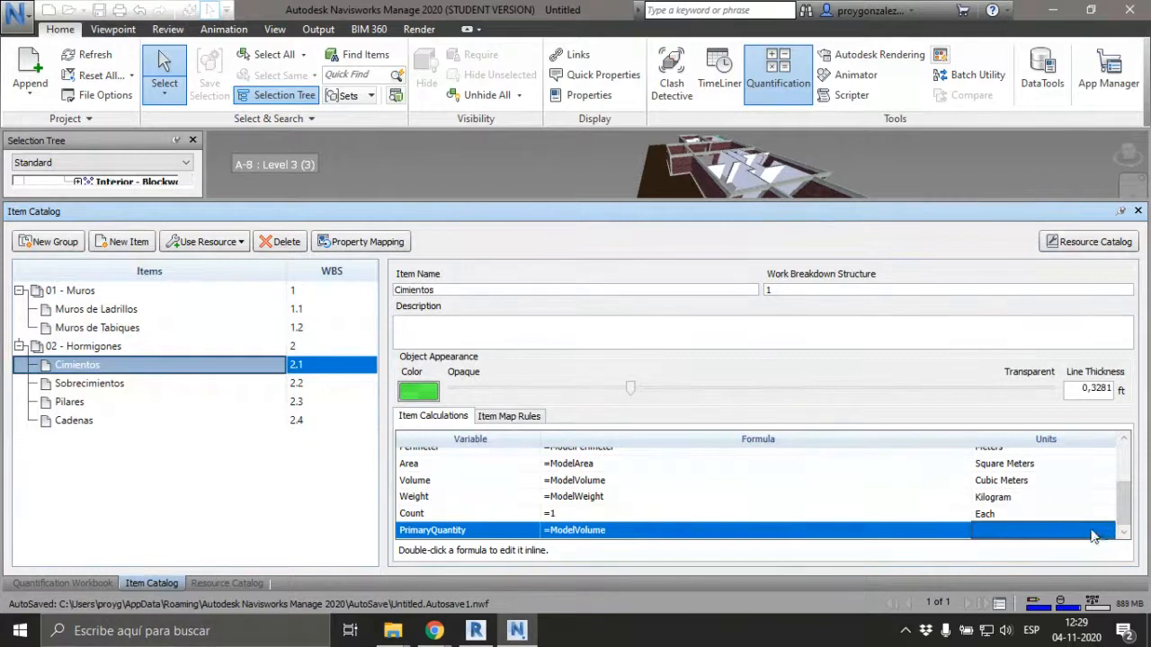
click(1091, 538)
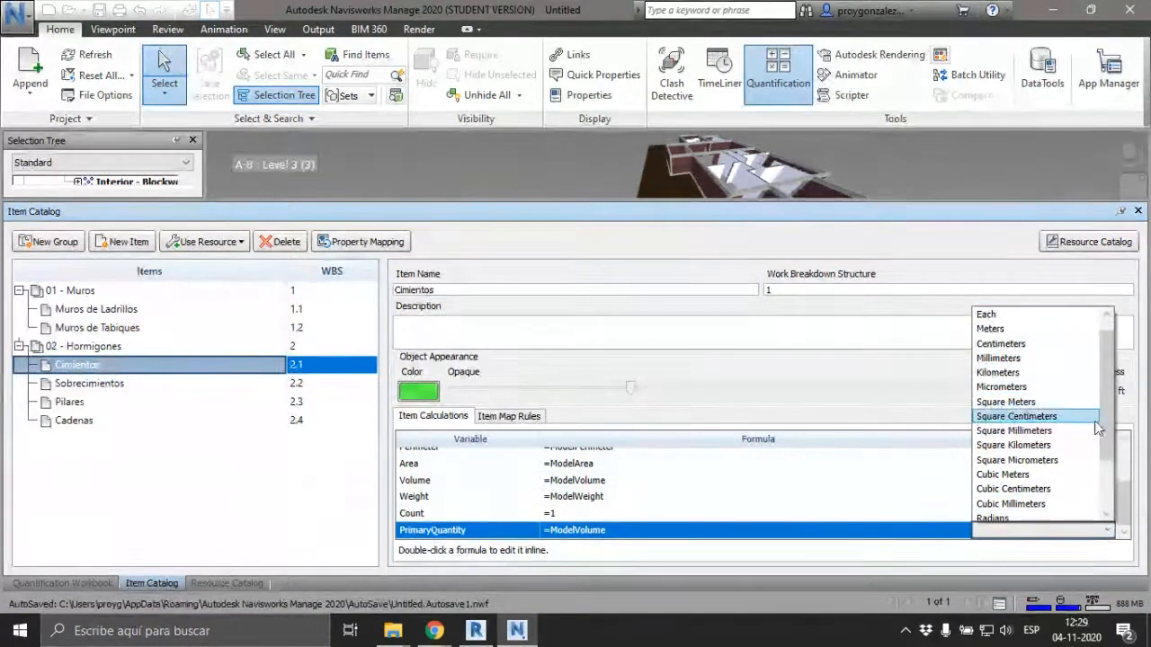
drag(1107, 420, 1108, 433)
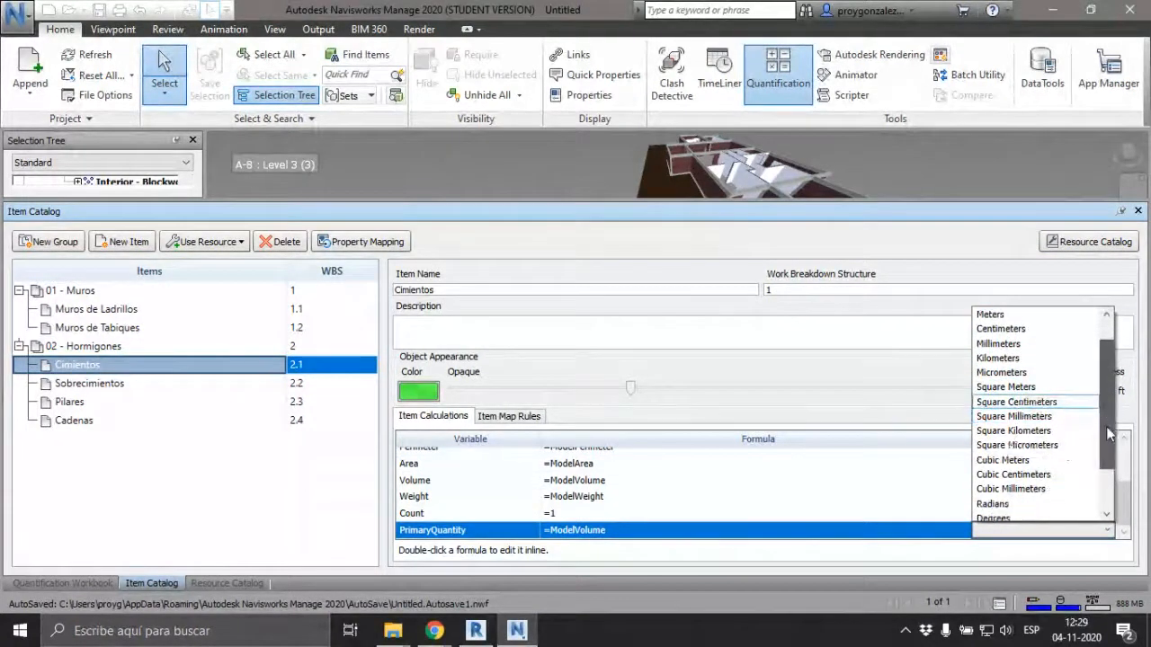
click(1025, 461)
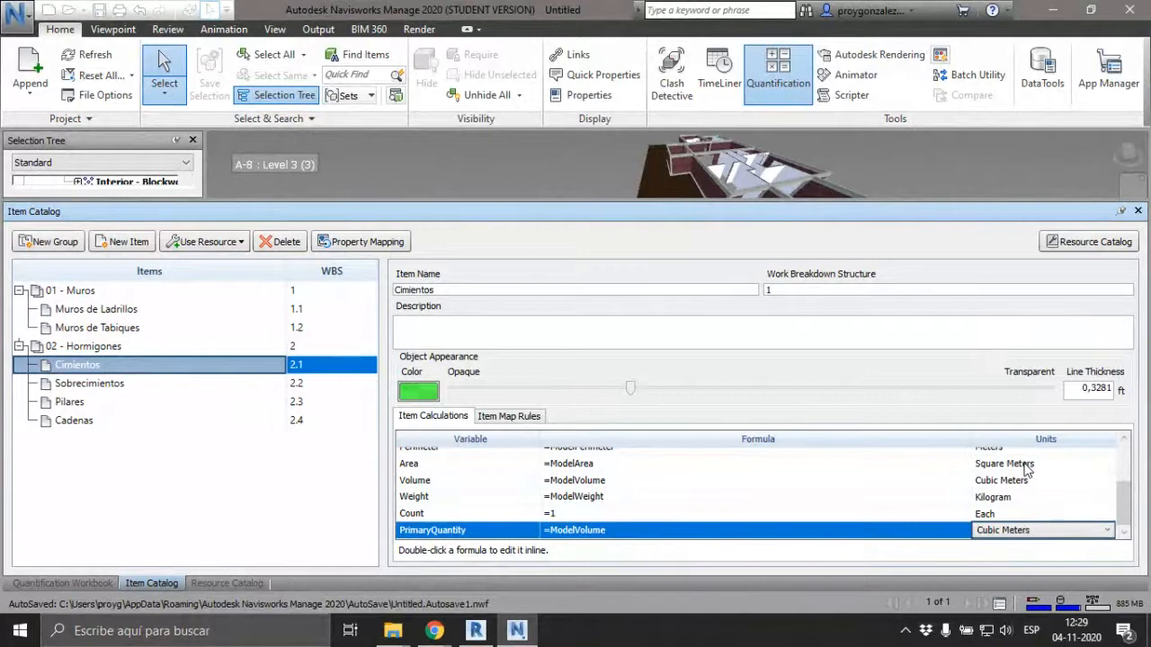
- Give the Sobrecimientos item the PrimaryQuantity formula =ModelVolume with Cubic Meters as units
click(83, 387)
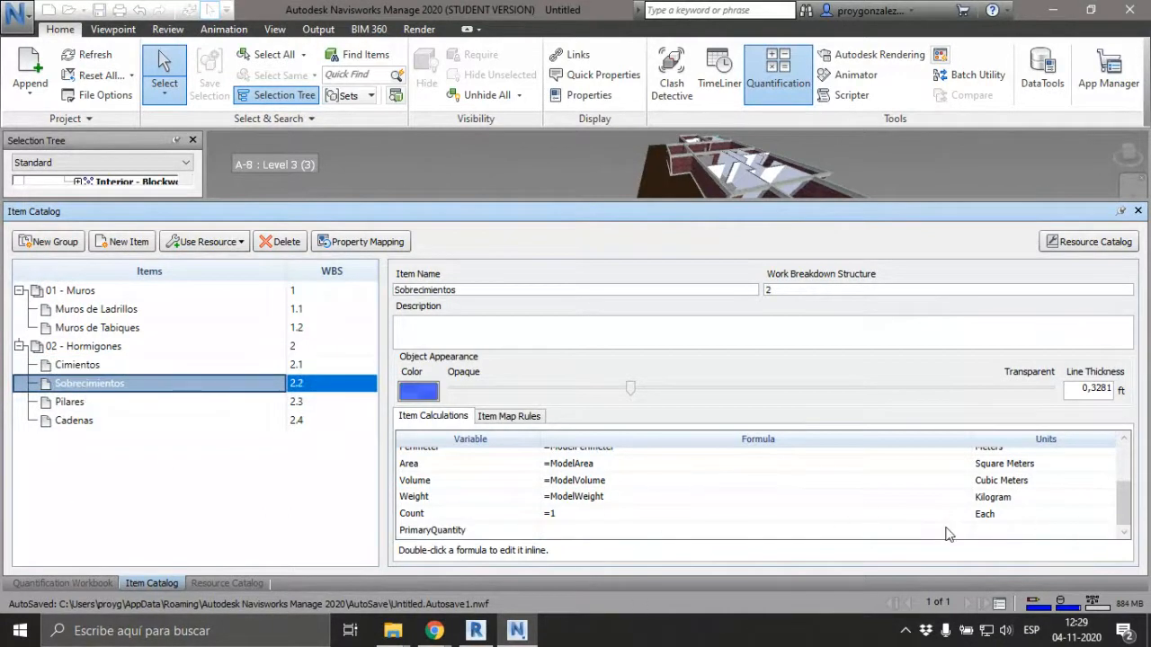
click(780, 534)
double_click(768, 534)
text(=ModelVolume)
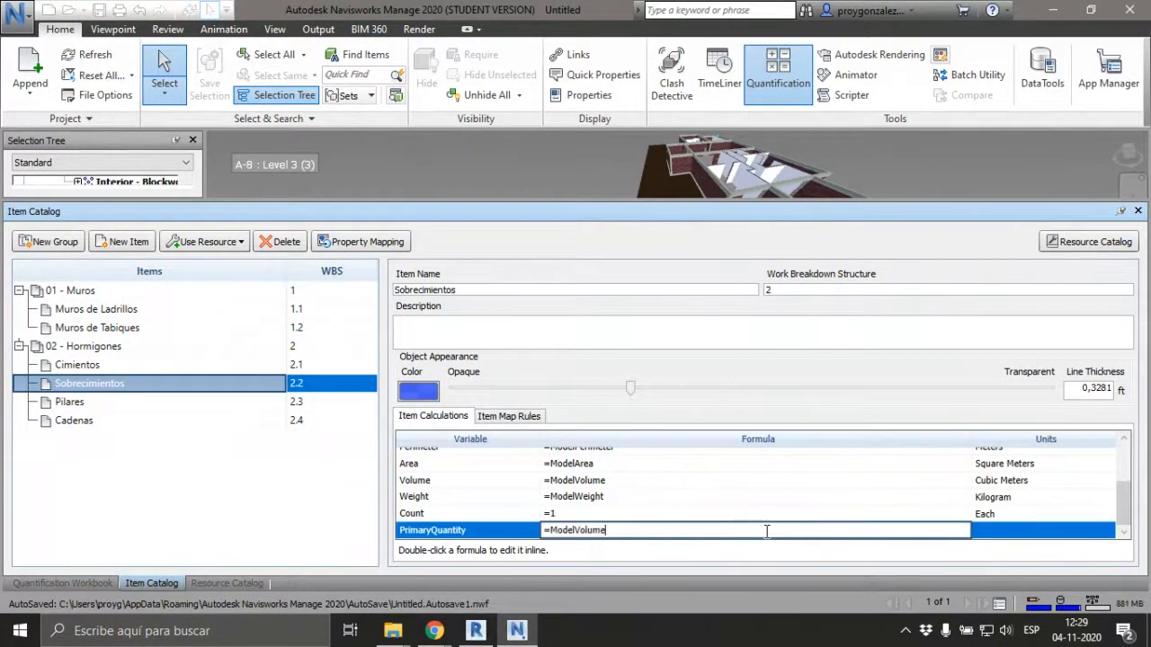
click(1065, 532)
click(1107, 532)
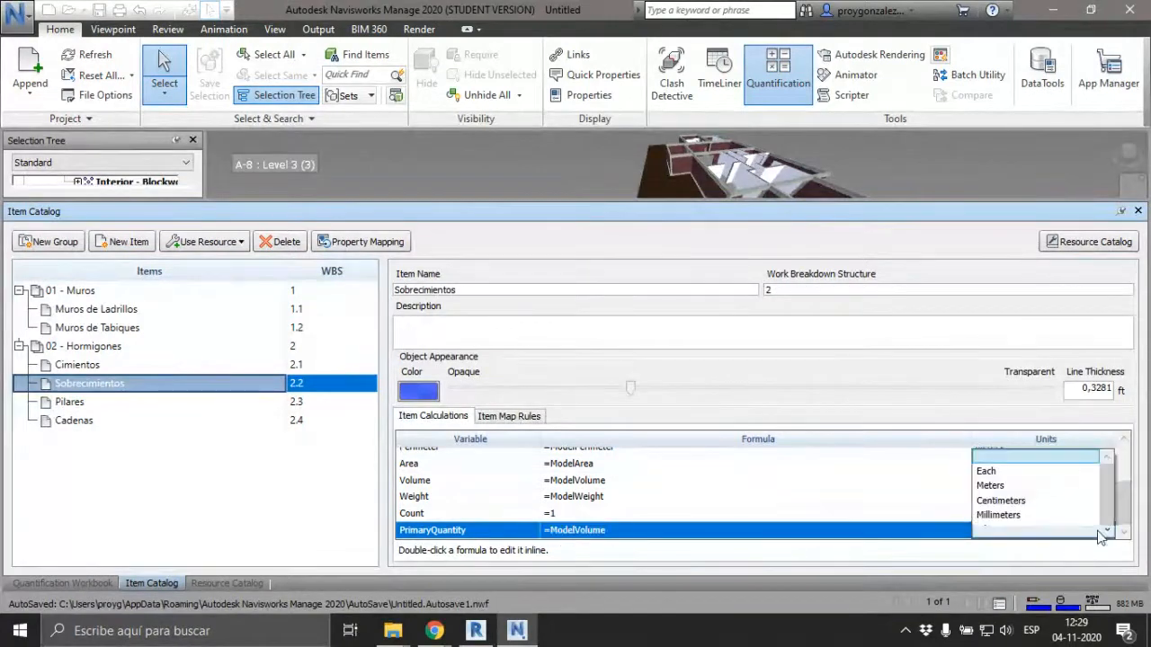
scroll(1098, 432, down, 1)
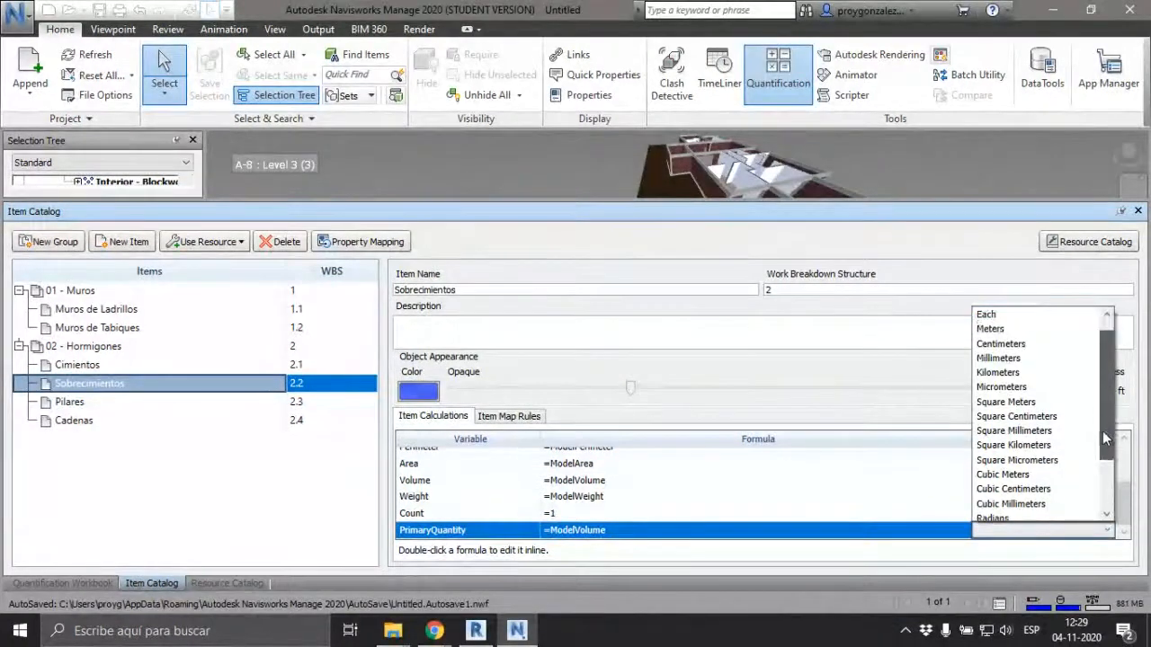
click(1092, 473)
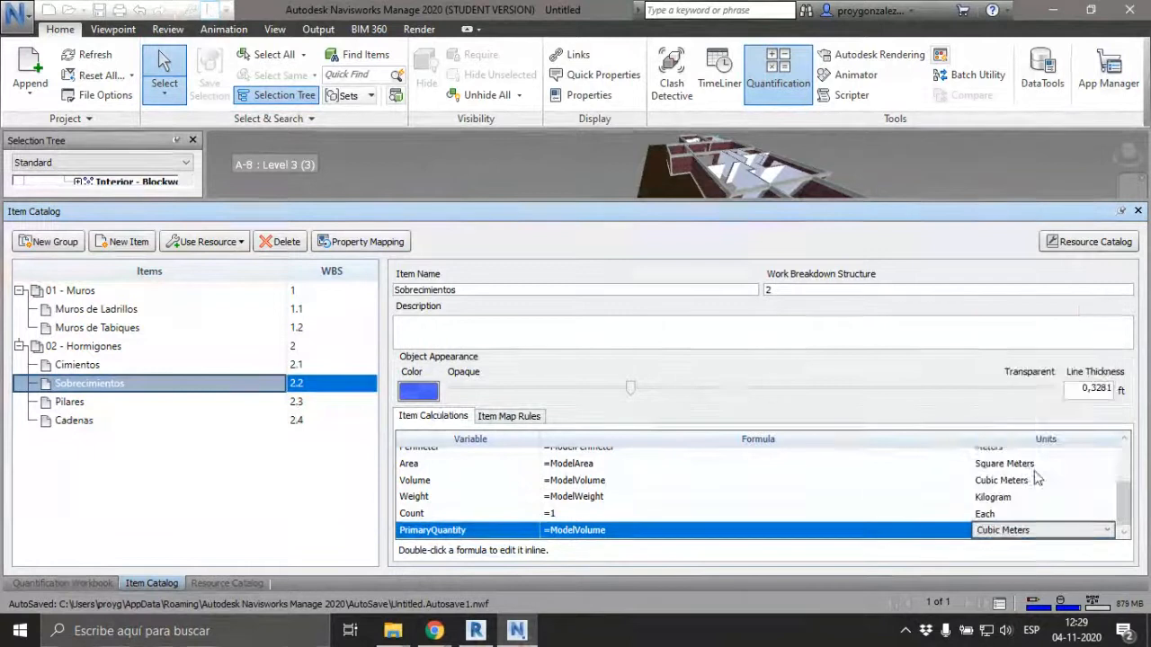
- Give the Pilares item the PrimaryQuantity formula =ModelVolume with Square Meters as units
click(67, 403)
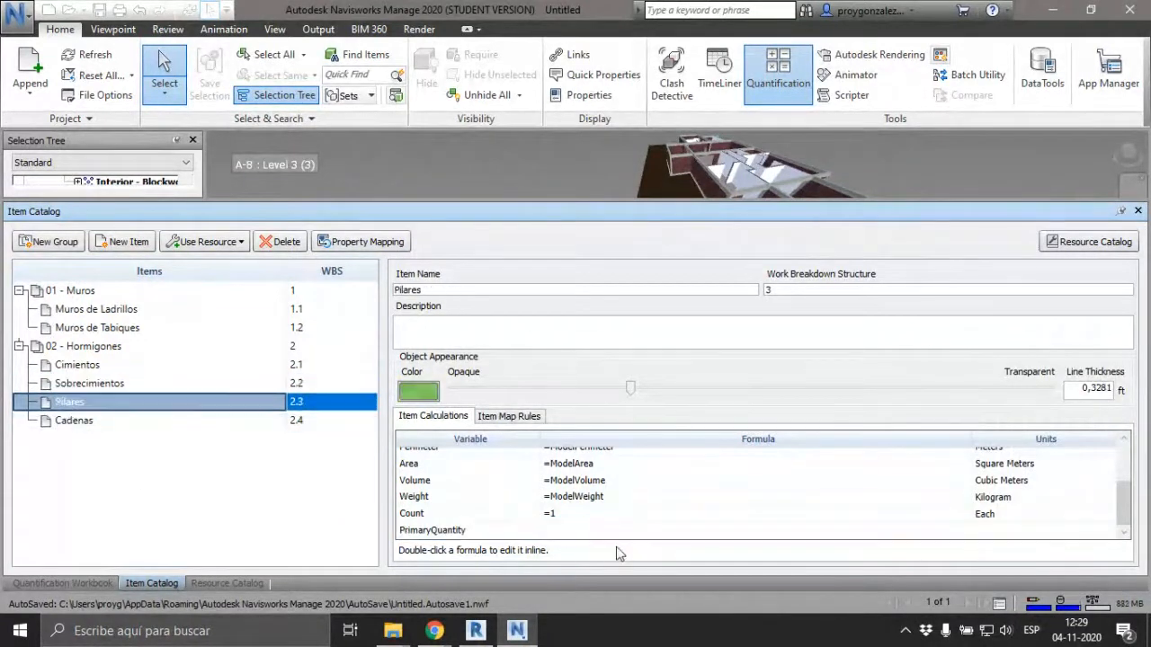
double_click(566, 531)
text(=ModelVolume)
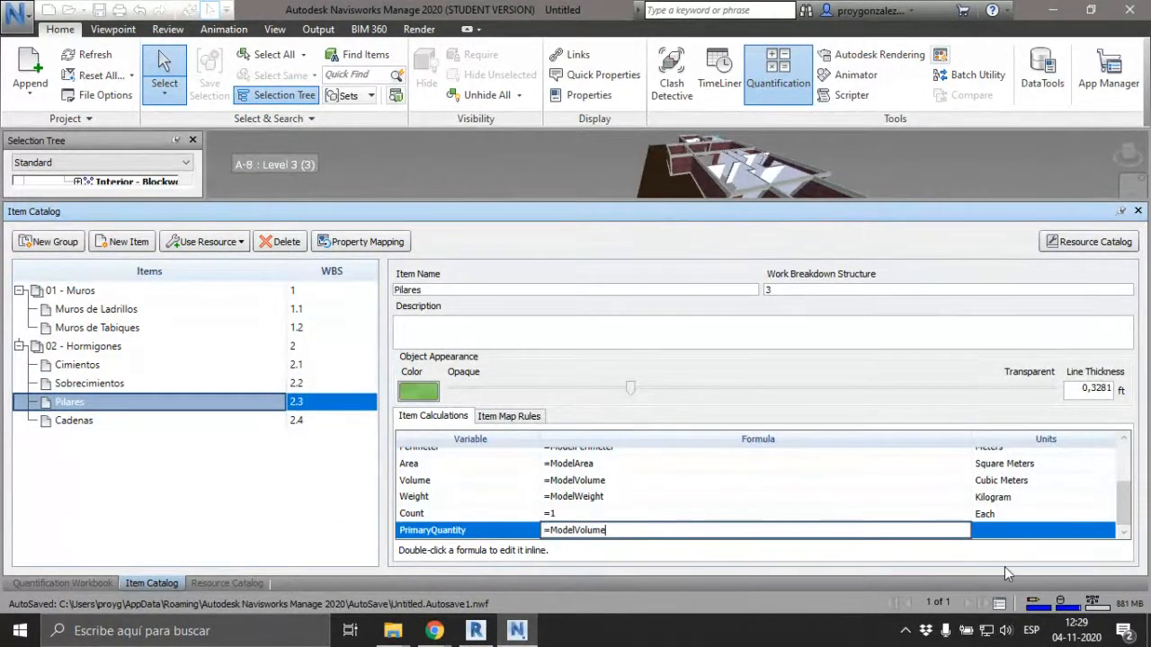
click(1088, 536)
click(1088, 536)
scroll(1070, 485, down, 2)
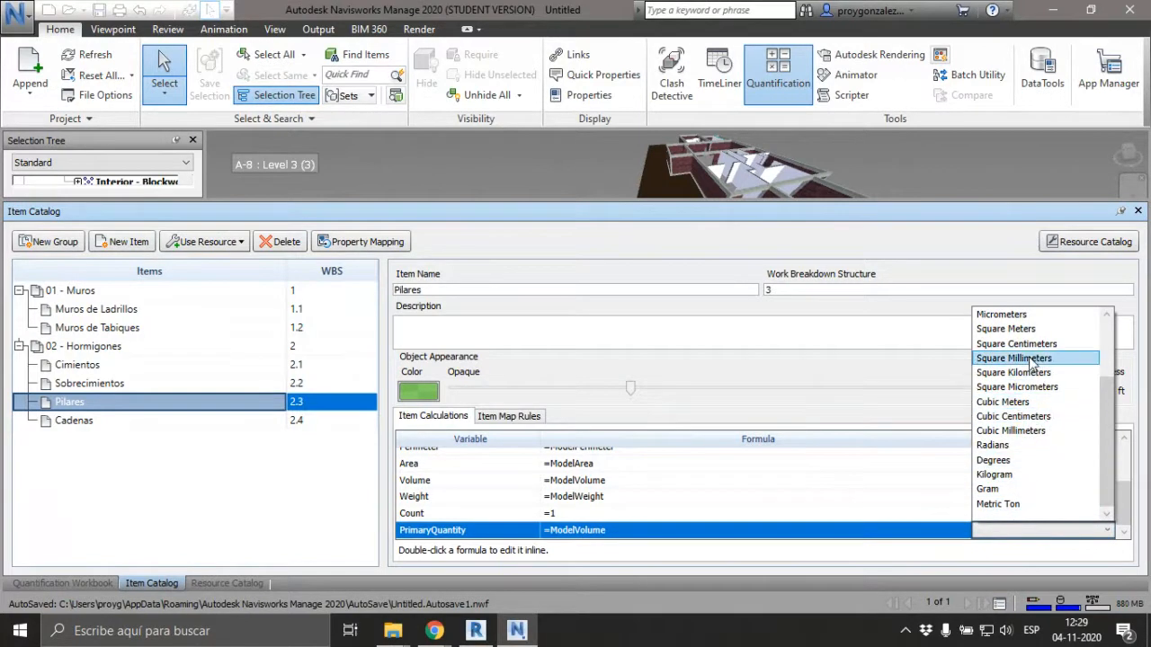
click(1011, 329)
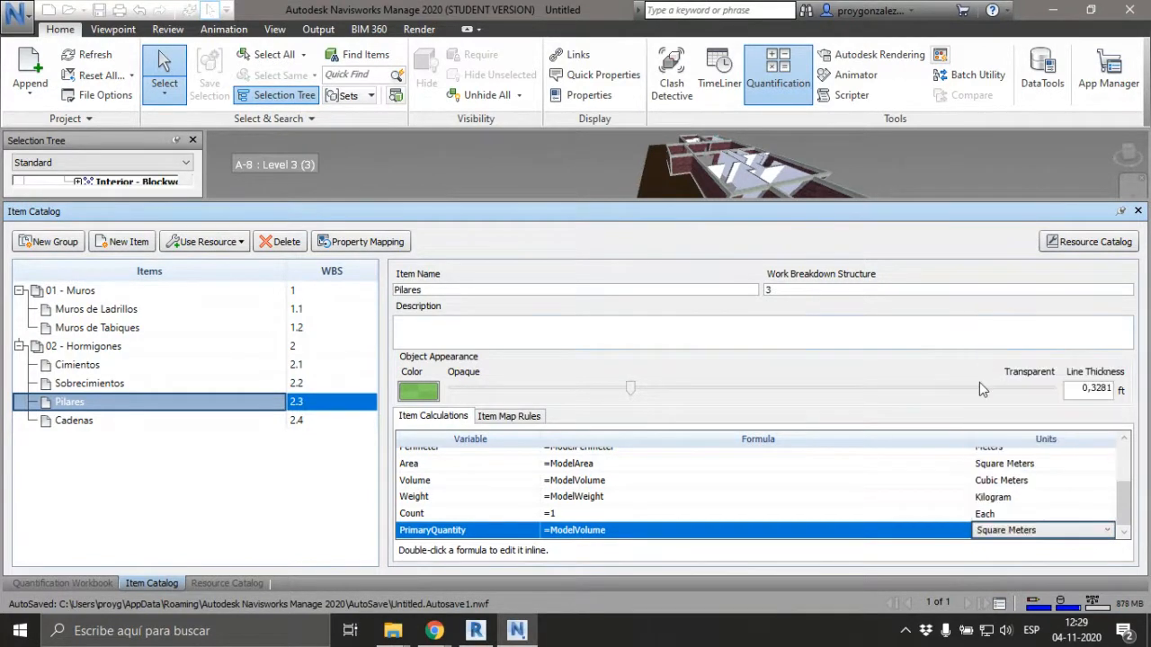
- Give the Cadenas item the PrimaryQuantity formula =ModelVolume with Cubic Meters as units, leaving no catalog item selected
click(77, 423)
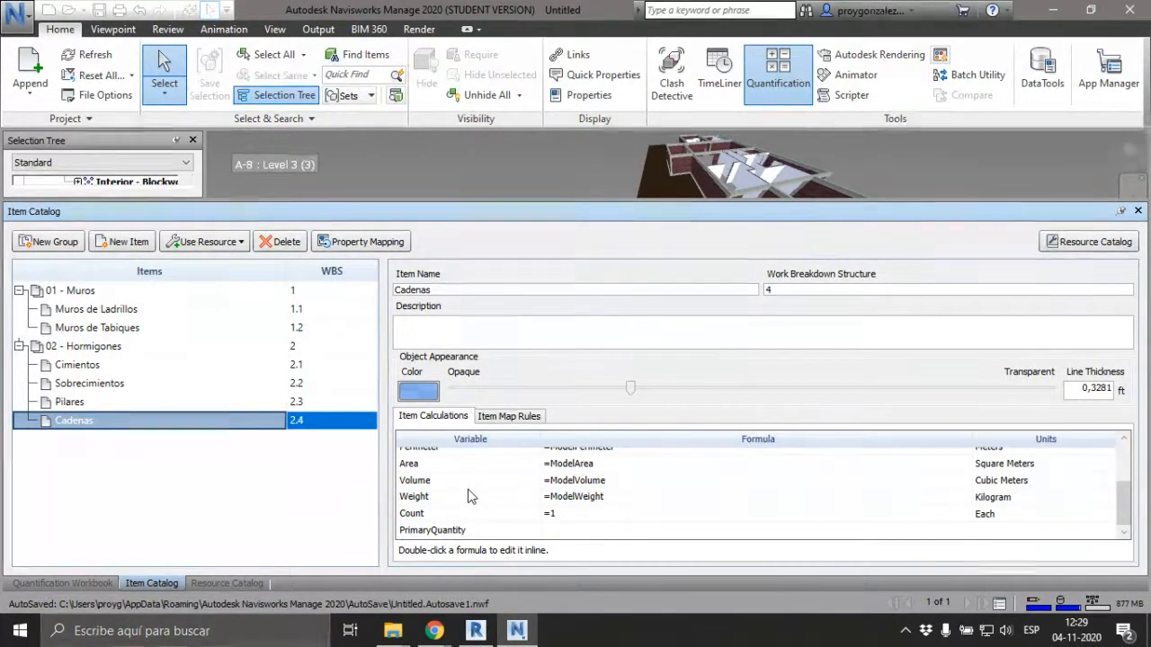
double_click(583, 531)
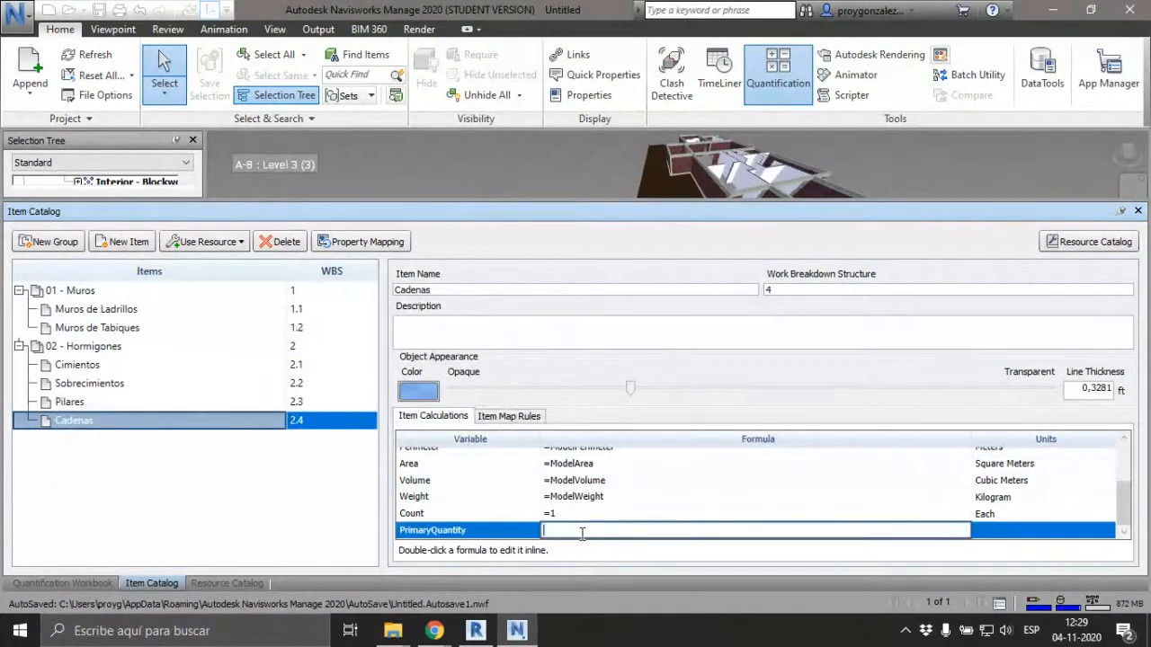
text(=ModelVolume)
click(1073, 537)
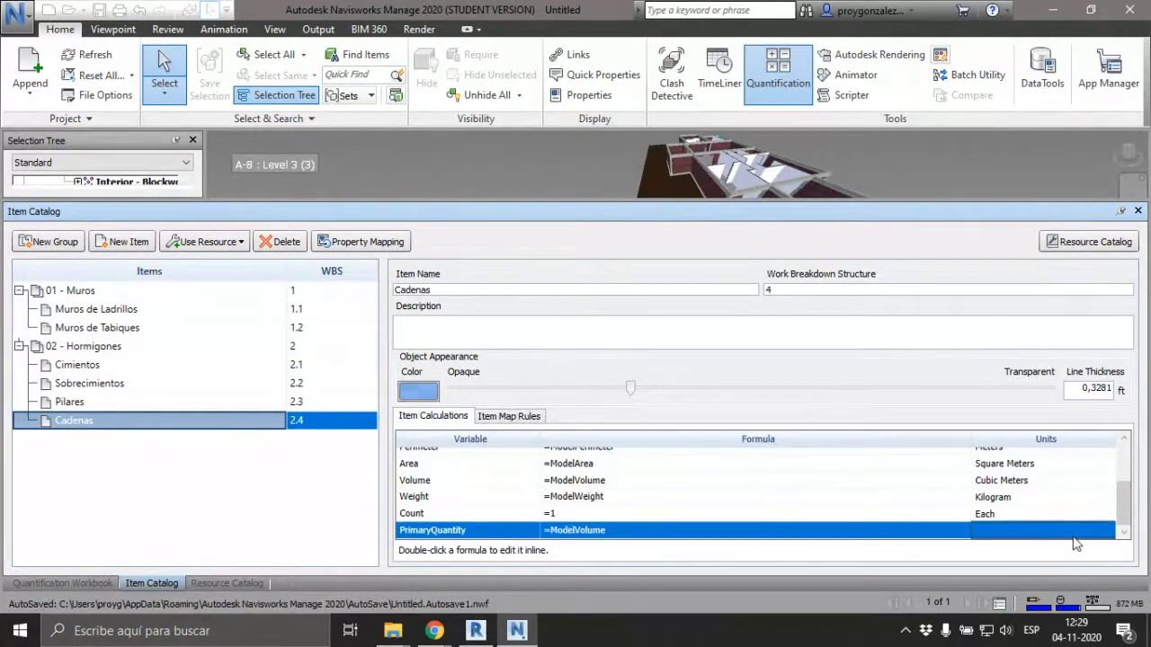
click(1094, 537)
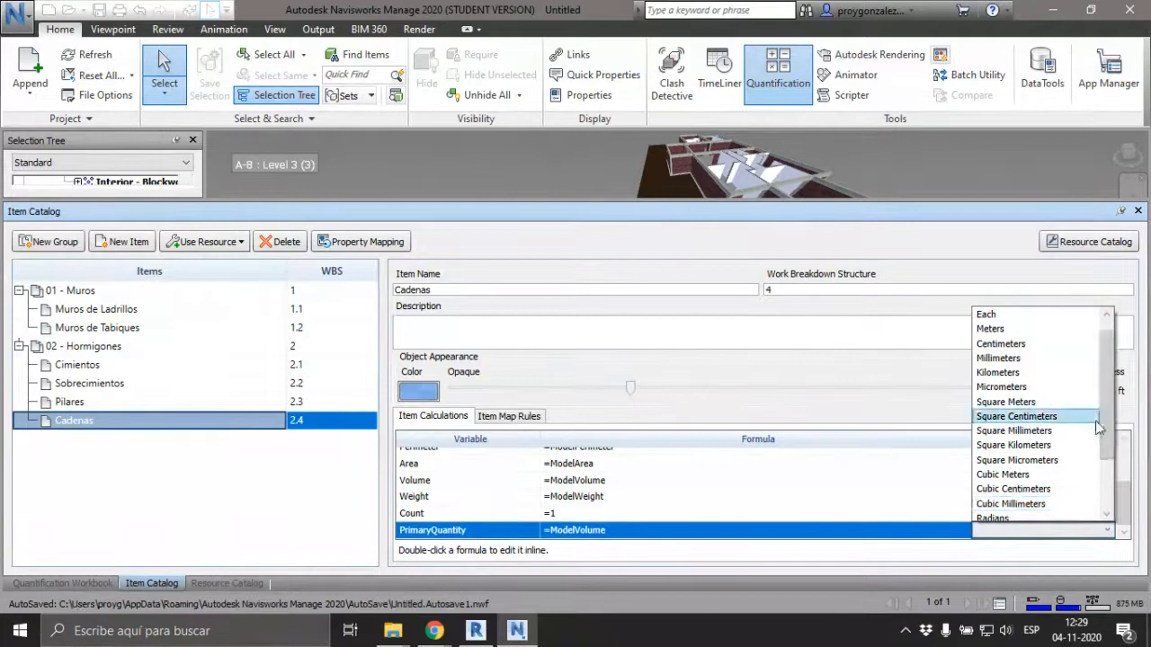
scroll(1120, 474, down, 1)
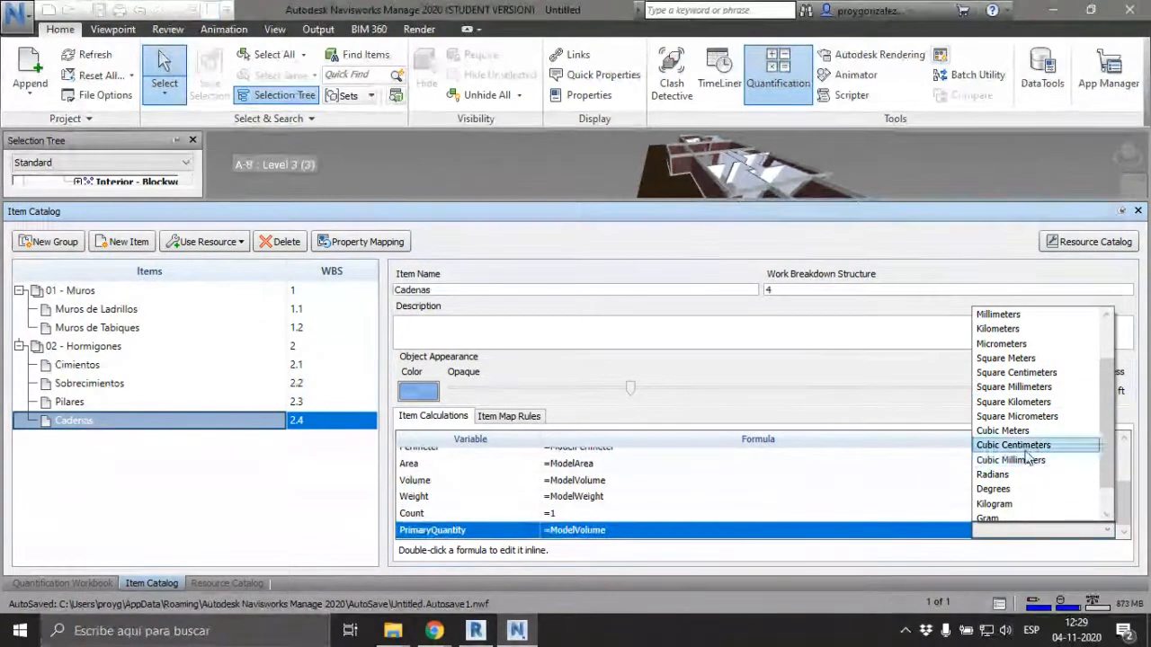
click(1002, 430)
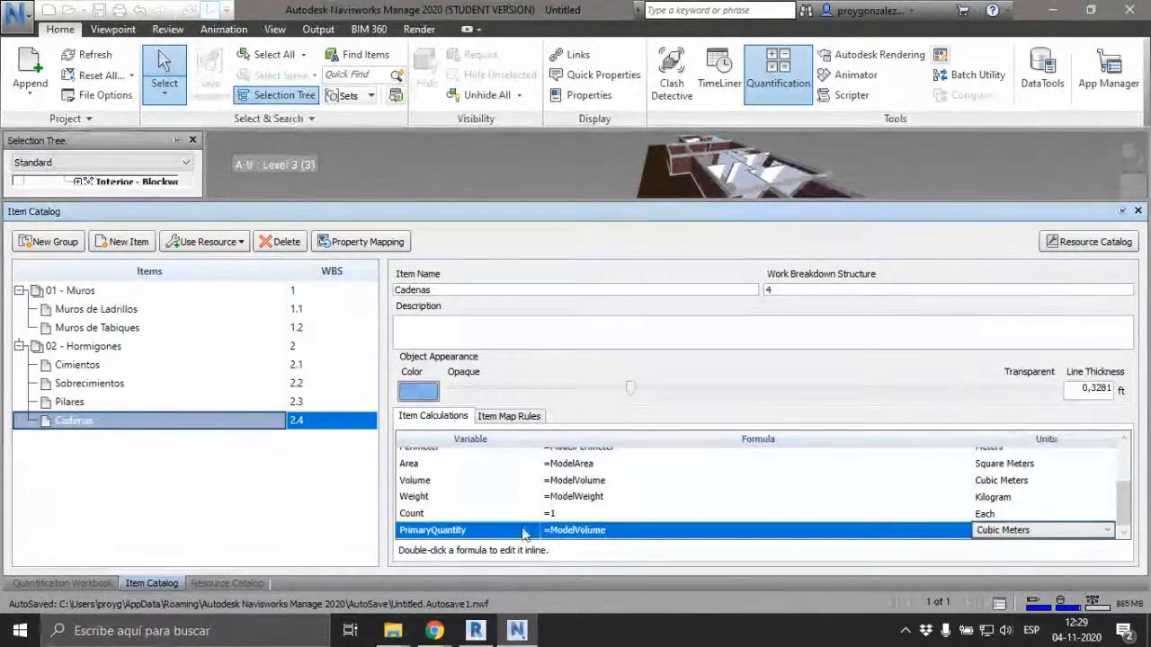
click(126, 477)
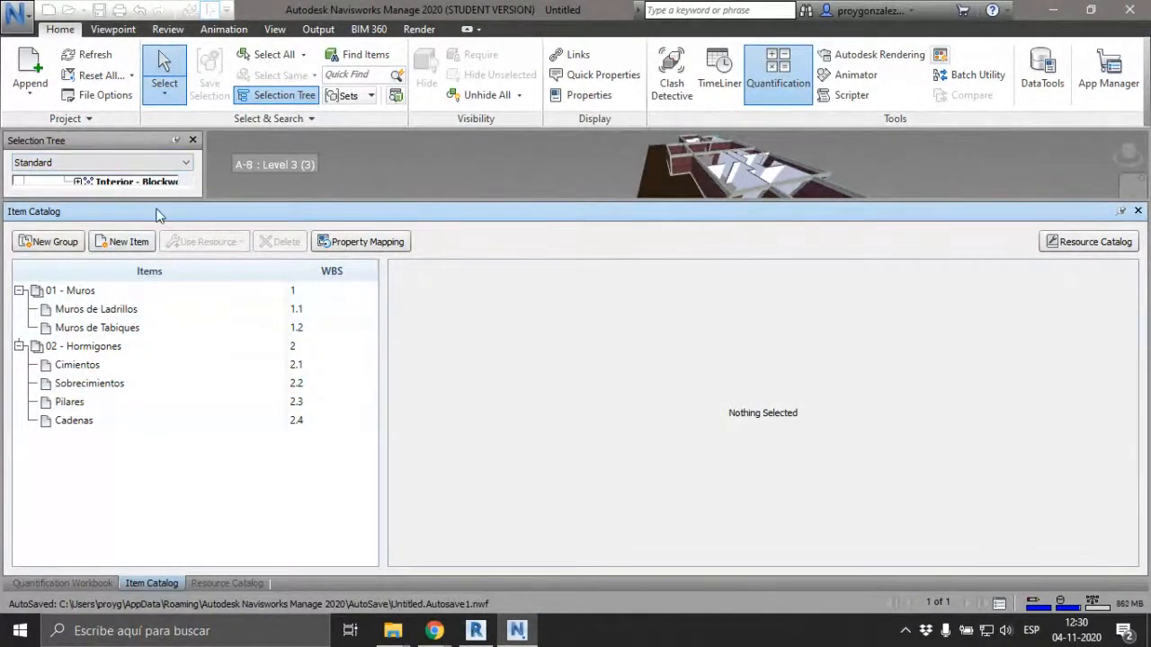
- Show the Quantification Workbook with a taller model view above it, and hide the brown terrain surface beside the building
click(86, 584)
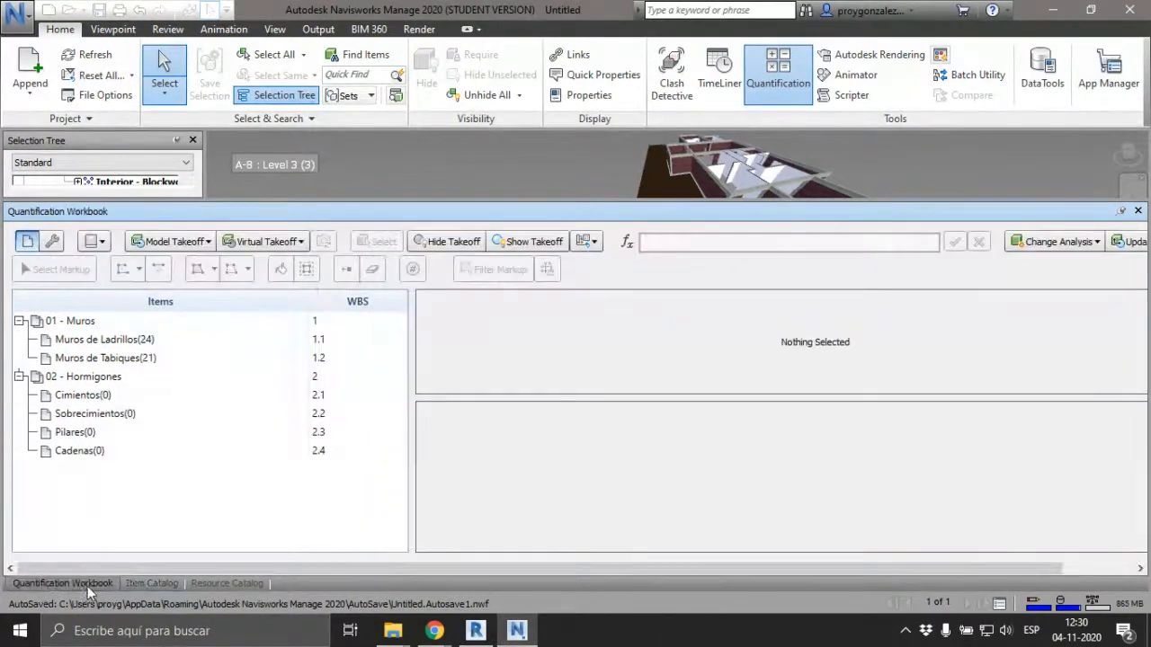
drag(352, 200, 351, 304)
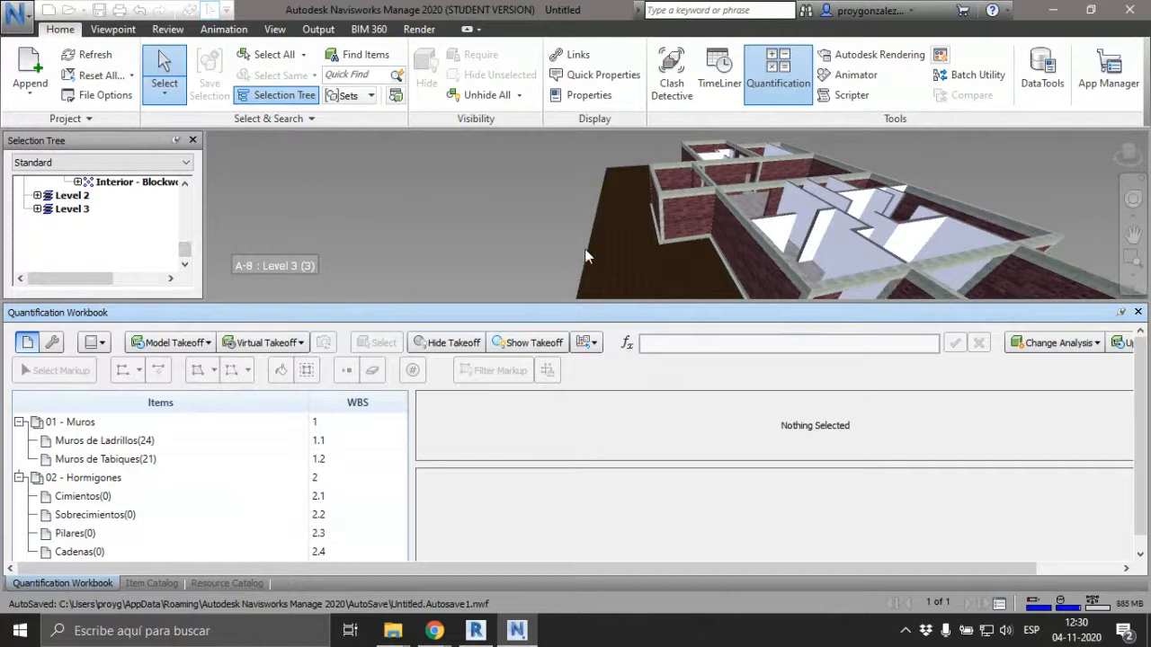
click(638, 269)
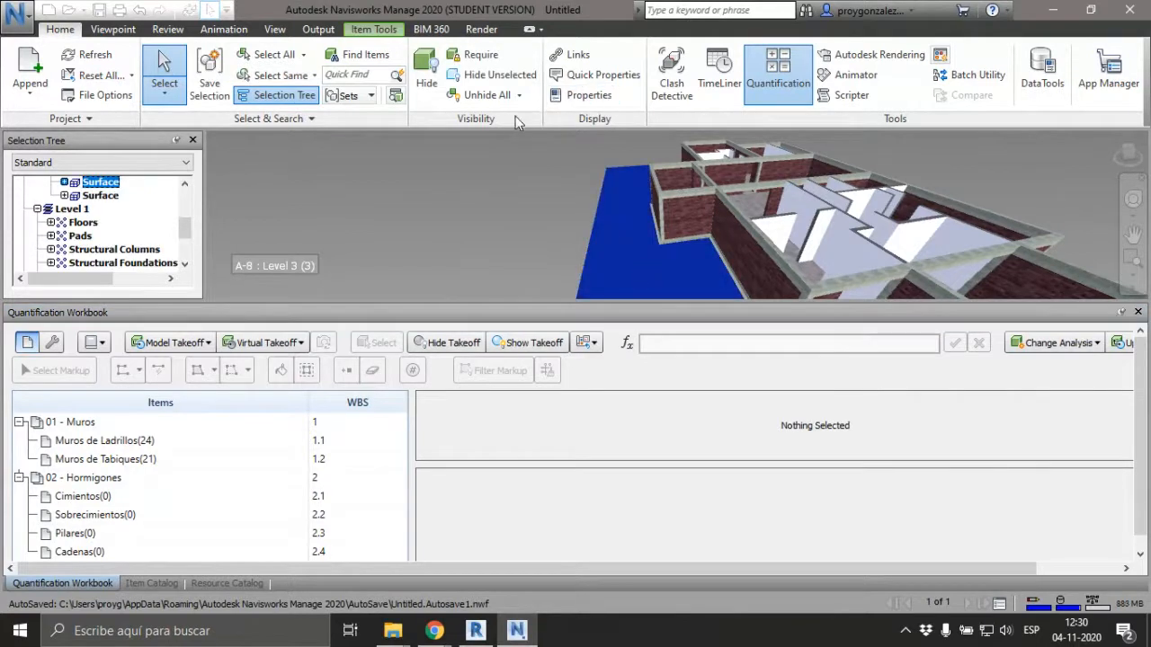
click(426, 74)
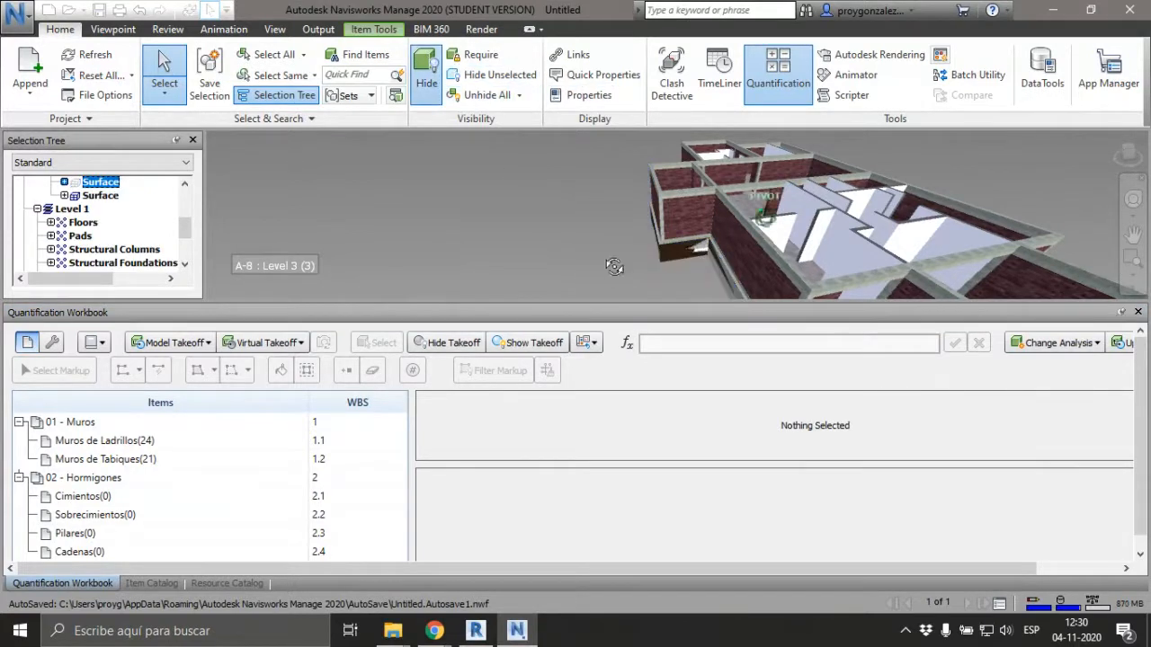
- Take off the whole Cimiento type under Foundation Slab to the Cimientos item in the 02 - Hormigones group
shift+middle_drag(614, 267, 715, 214)
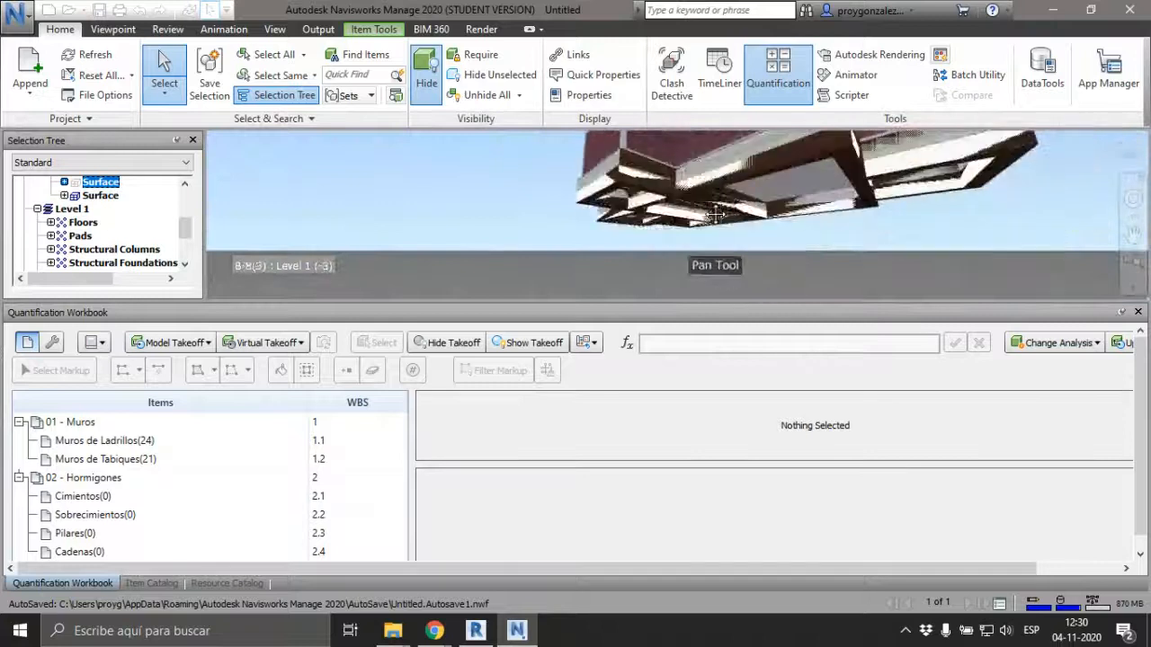
click(607, 173)
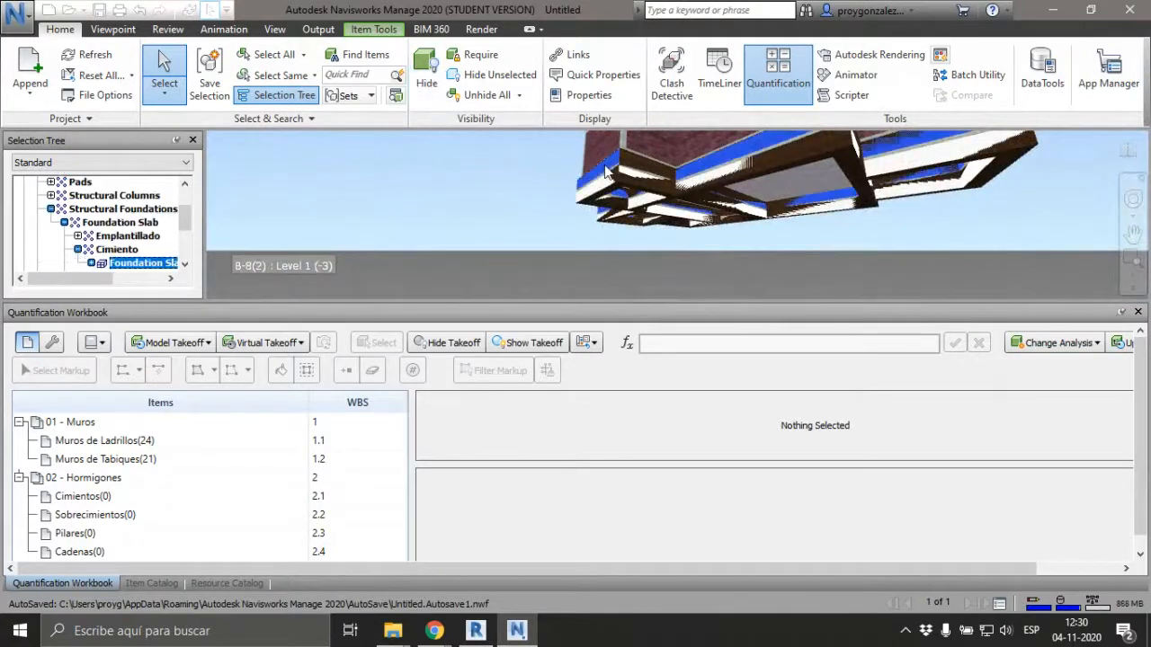
click(114, 251)
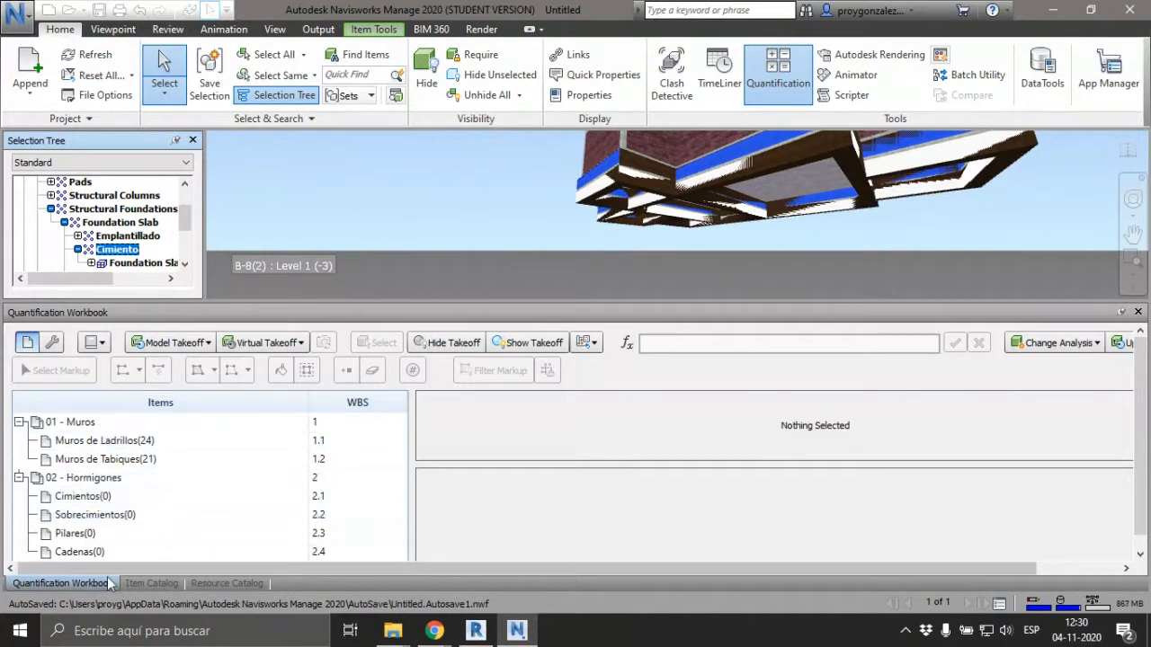
right_click(126, 254)
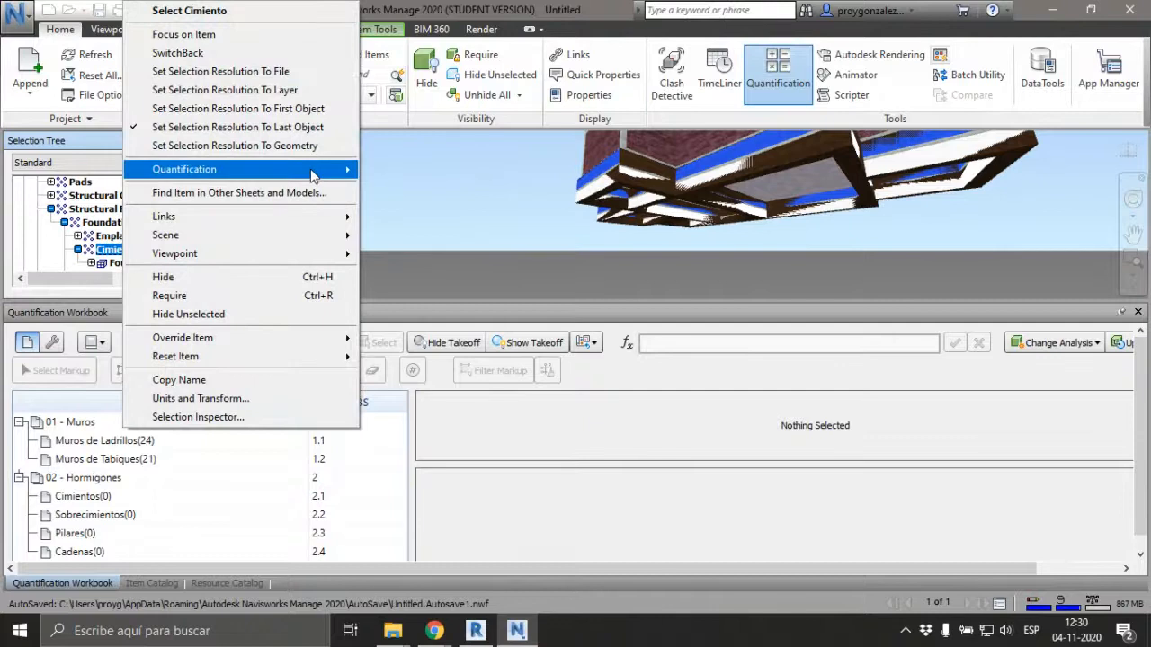
mouse_move(313, 175)
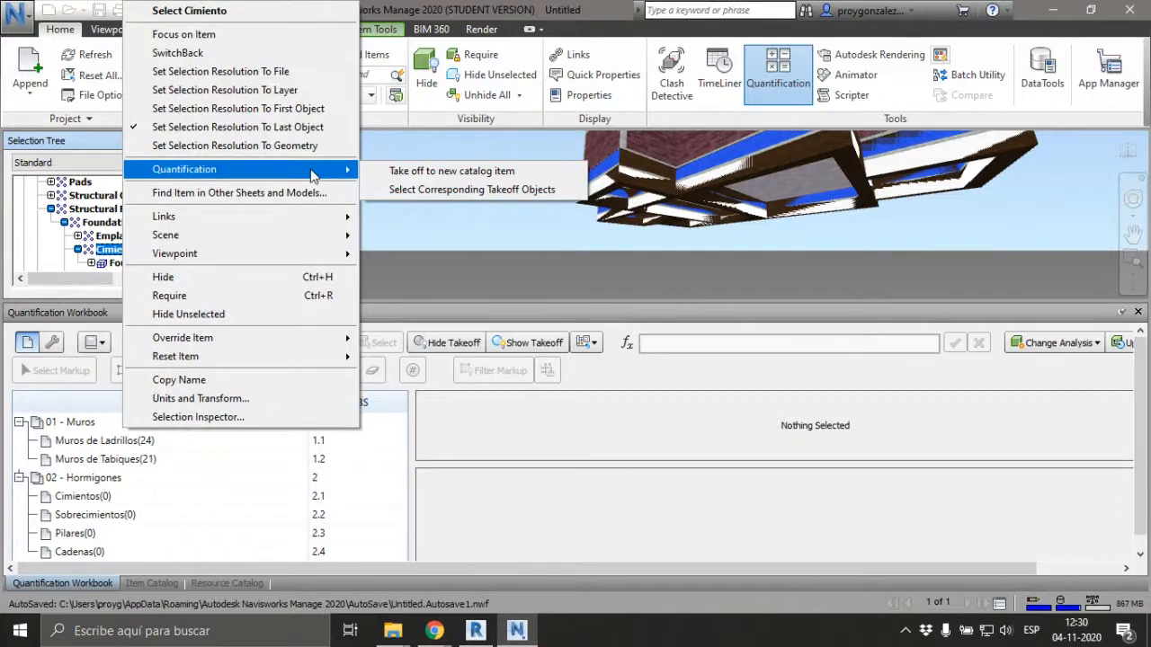
click(84, 505)
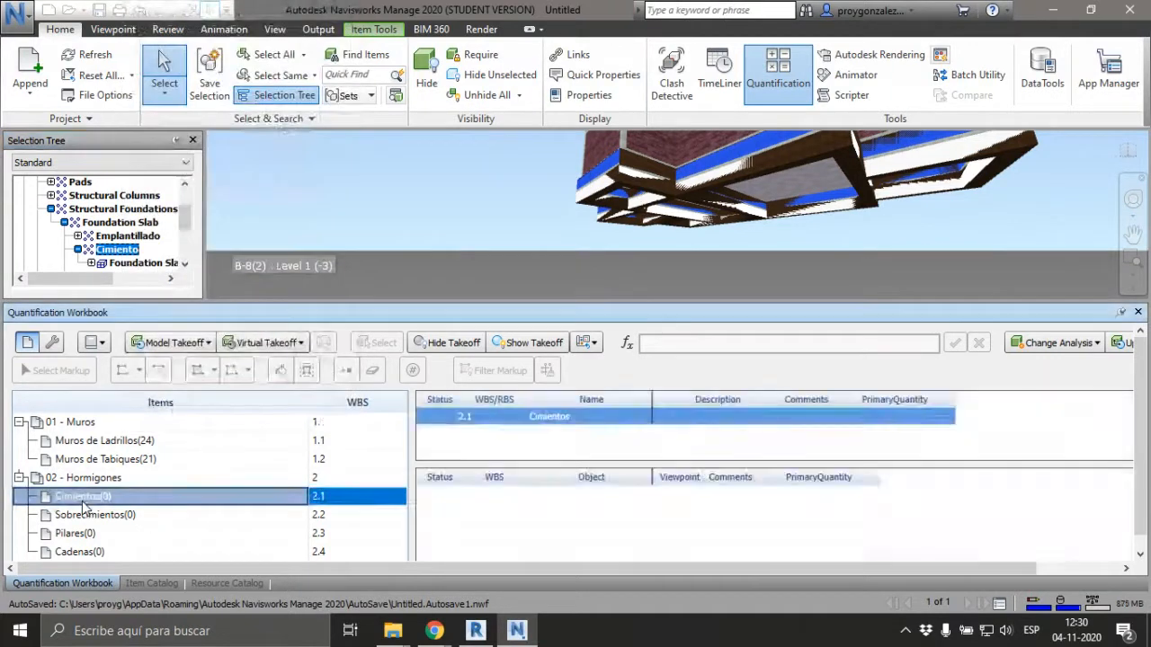
right_click(129, 255)
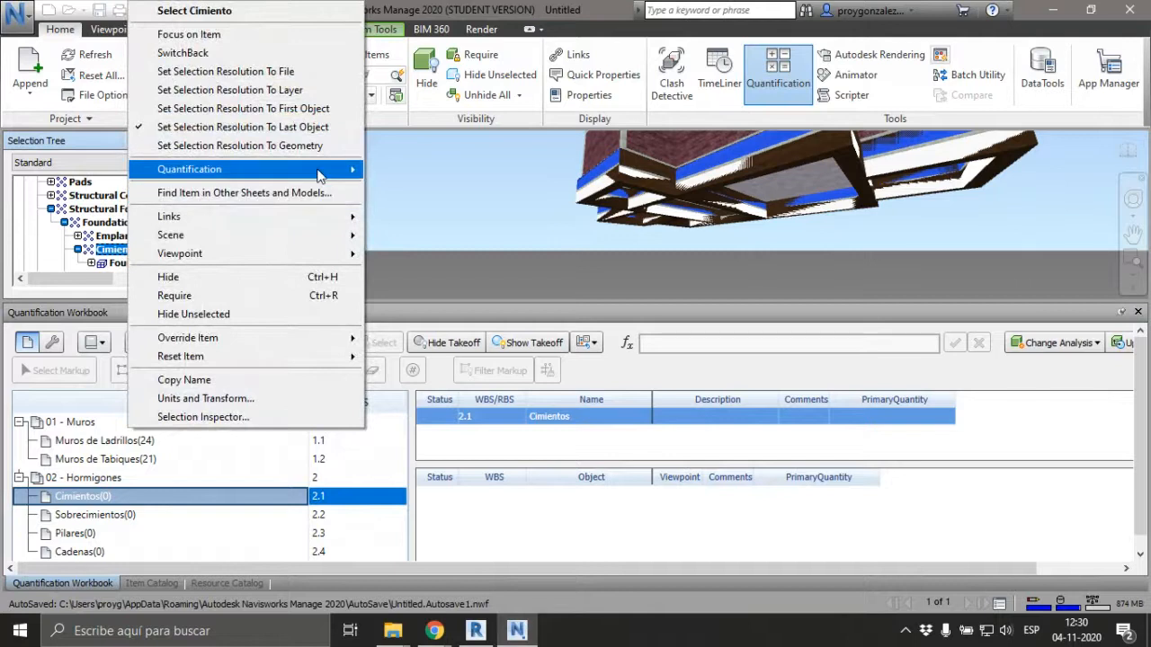
mouse_move(352, 169)
click(443, 172)
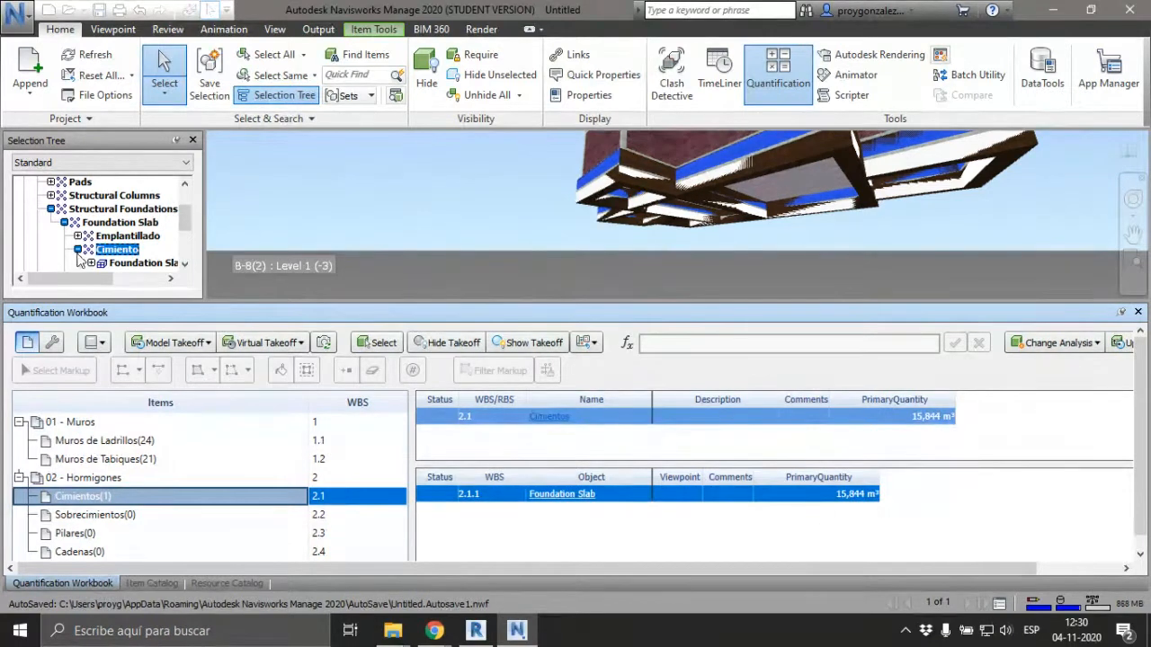
scroll(190, 230, down, 1)
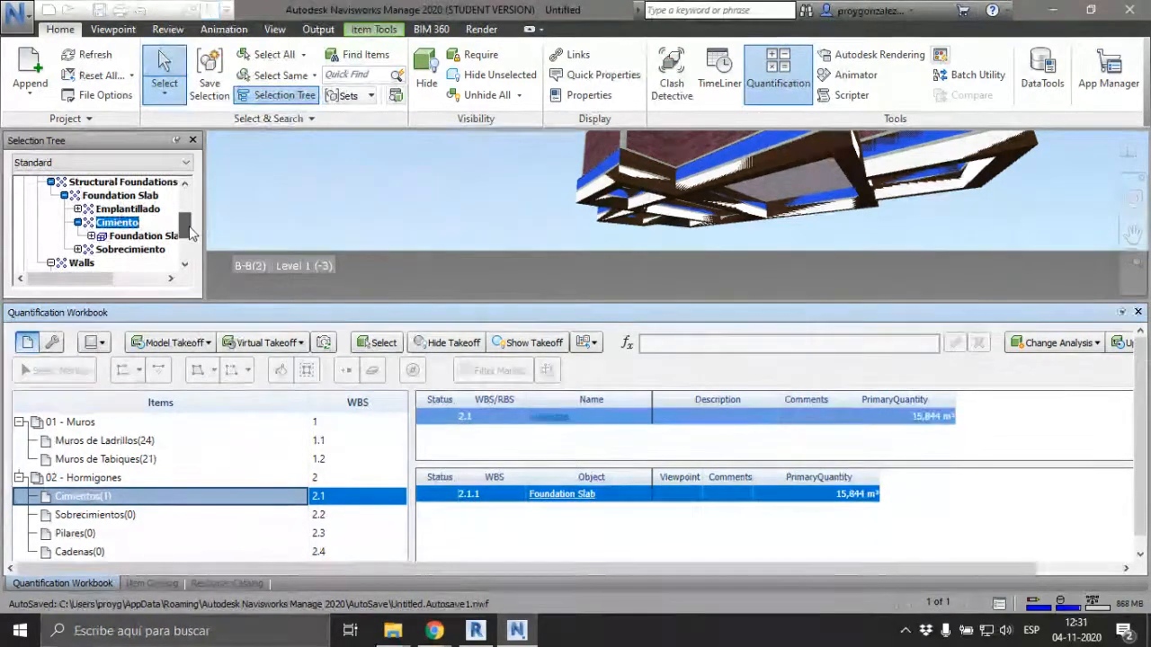
click(78, 222)
click(78, 222)
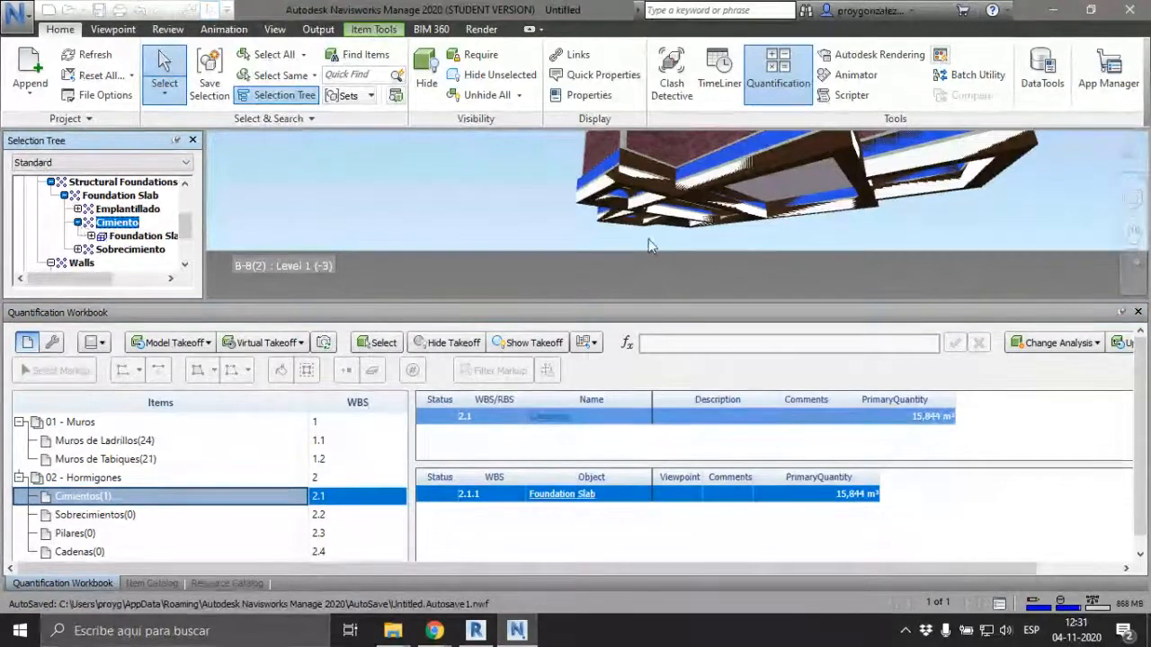
shift+middle_drag(782, 215, 731, 219)
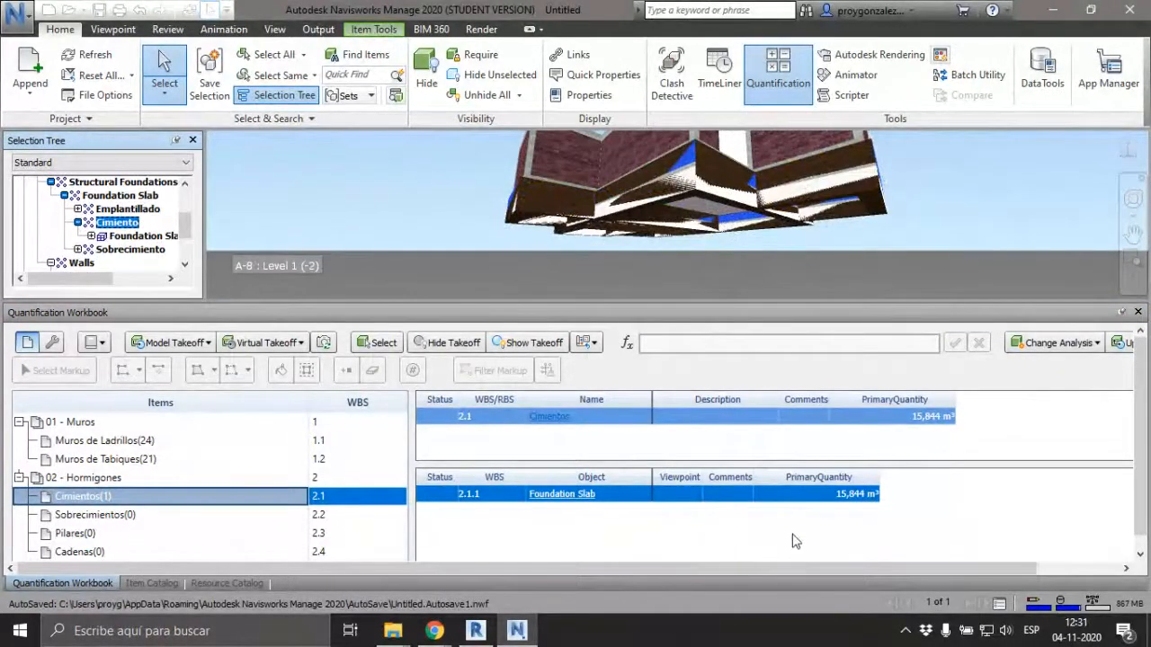
shift+middle_drag(898, 191, 777, 195)
drag(754, 200, 918, 182)
shift+middle_drag(917, 182, 919, 195)
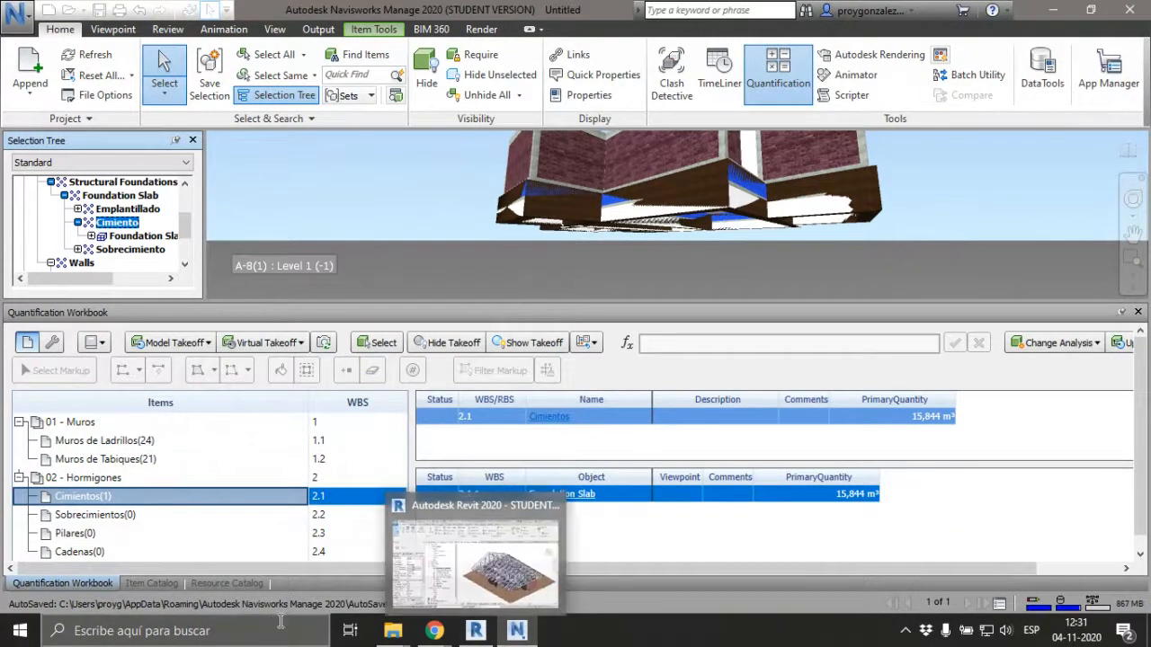
- Switch to Revit and open the 05 - Radier 3D view
click(476, 636)
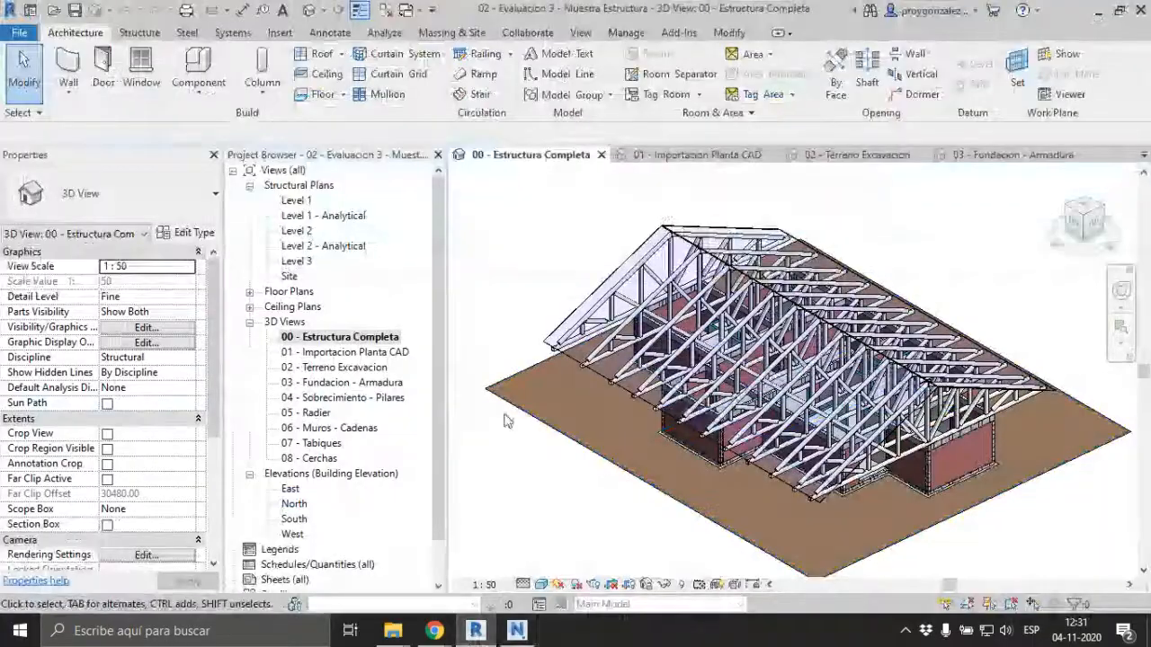
click(317, 413)
double_click(322, 414)
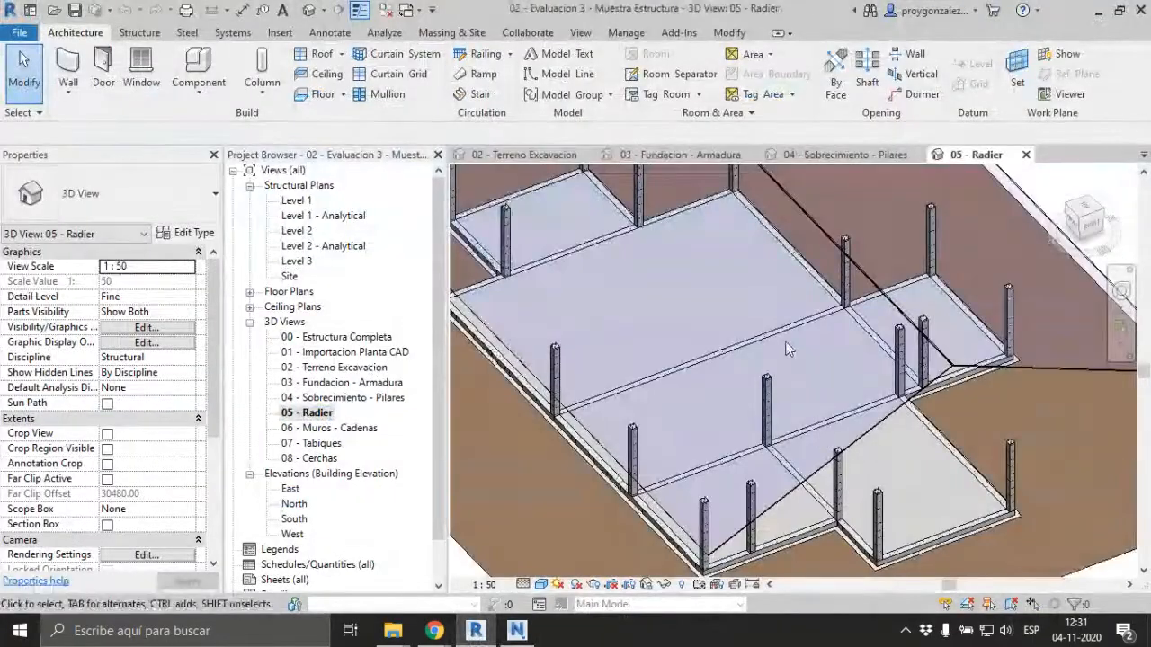
- Examine the boundary sketch of the Radier 15 floor, leave it without changes, and deselect the floor
click(942, 467)
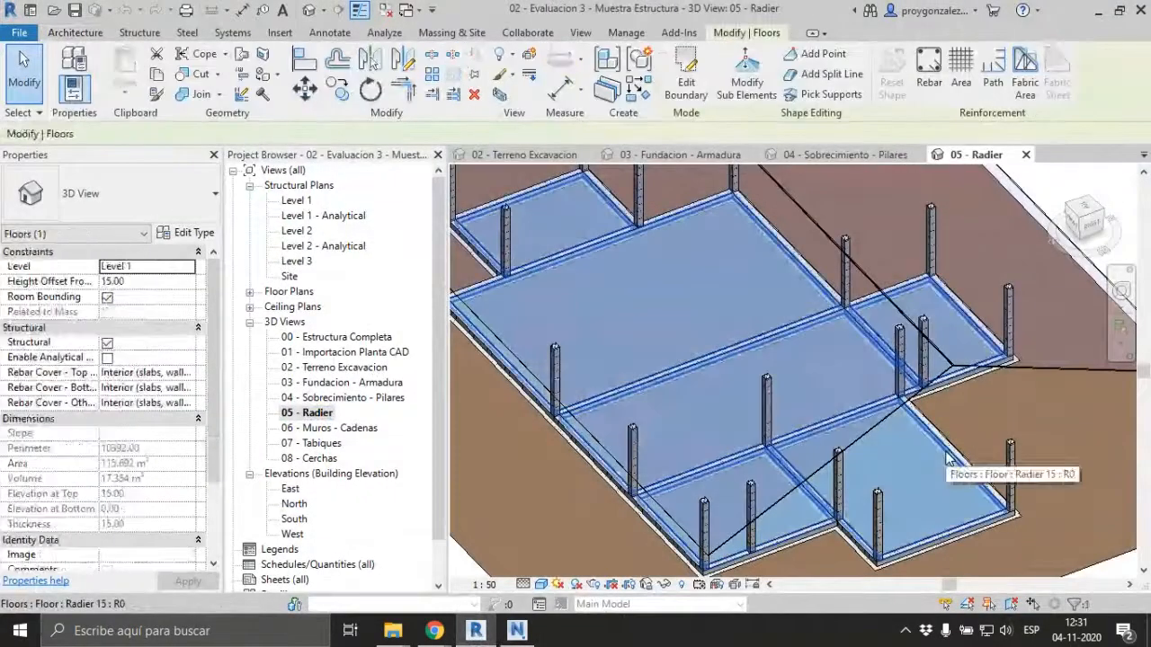
click(686, 88)
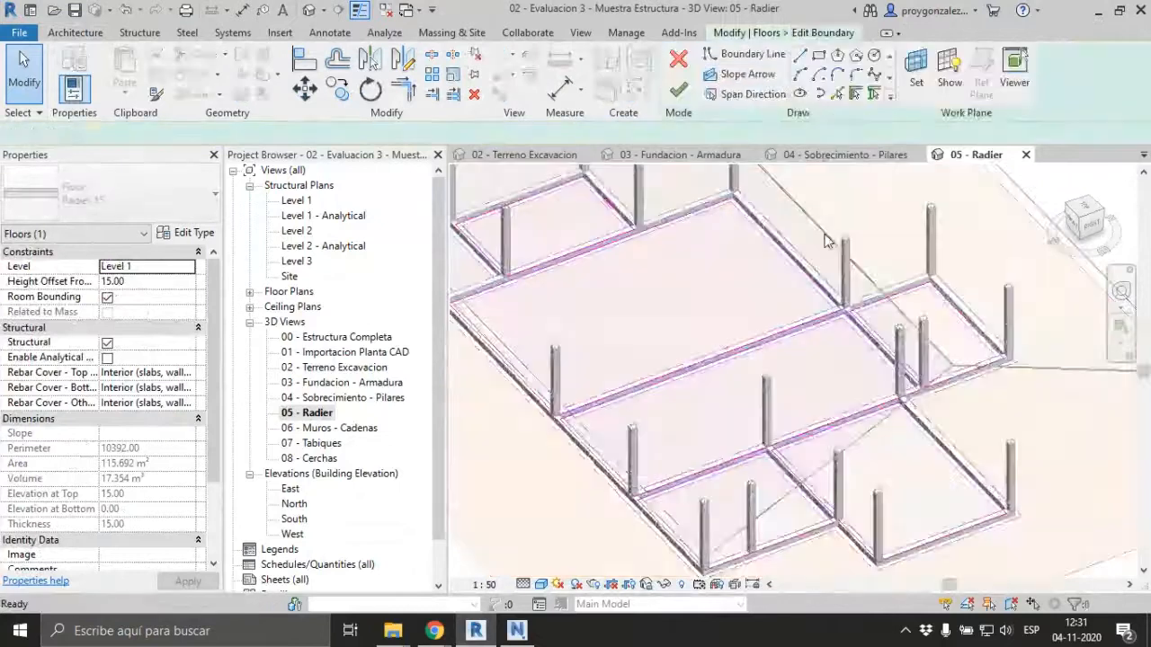
shift+middle_drag(836, 392, 853, 493)
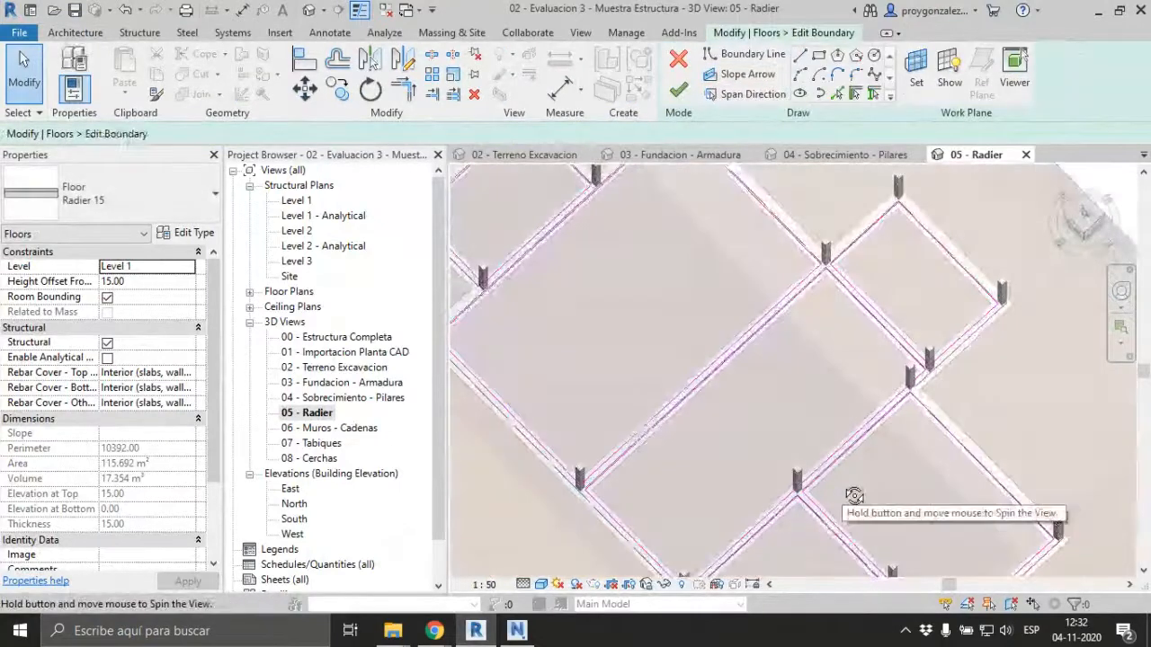
scroll(838, 452, down, 3)
middle_drag(814, 459, 852, 409)
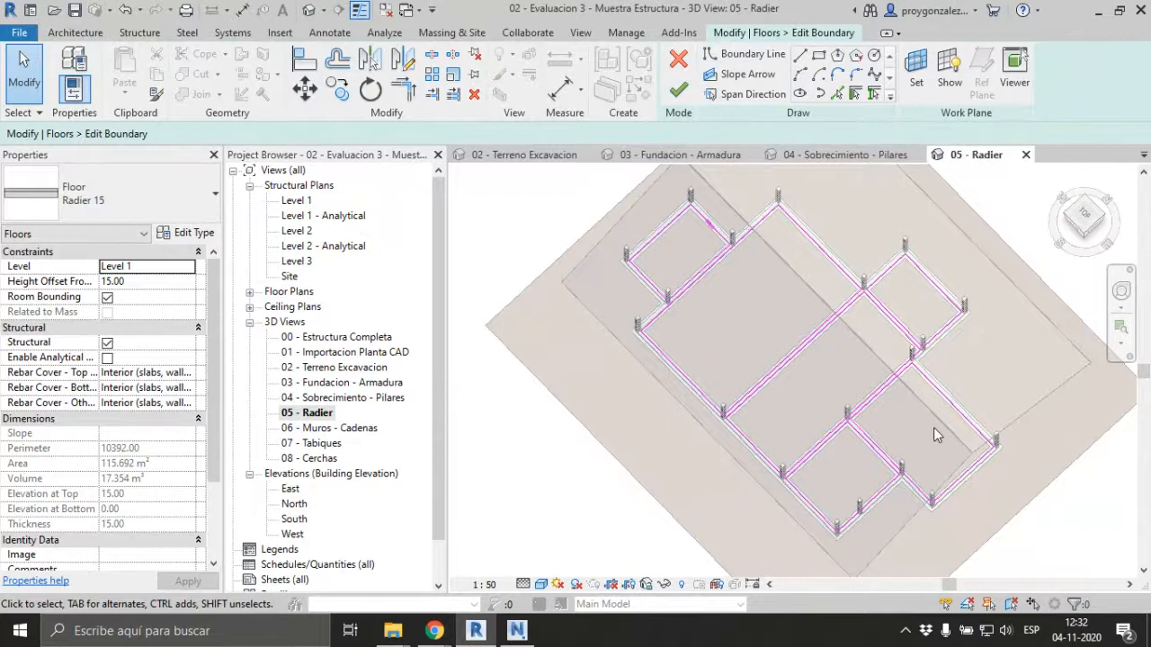
click(682, 63)
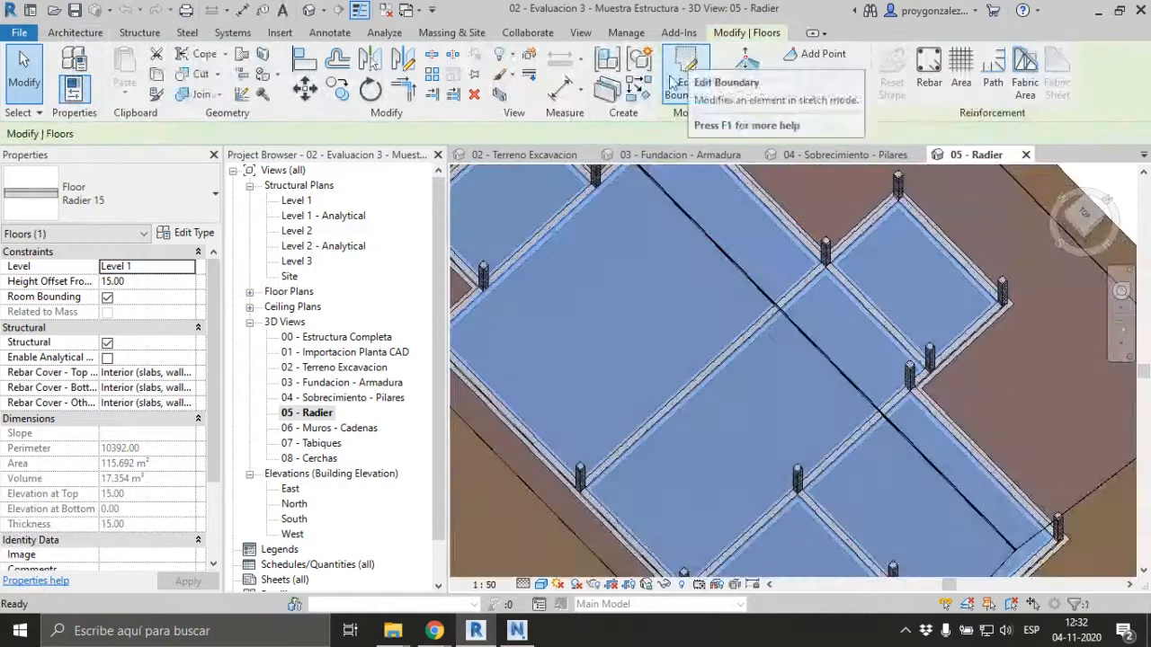
scroll(799, 380, down, 3)
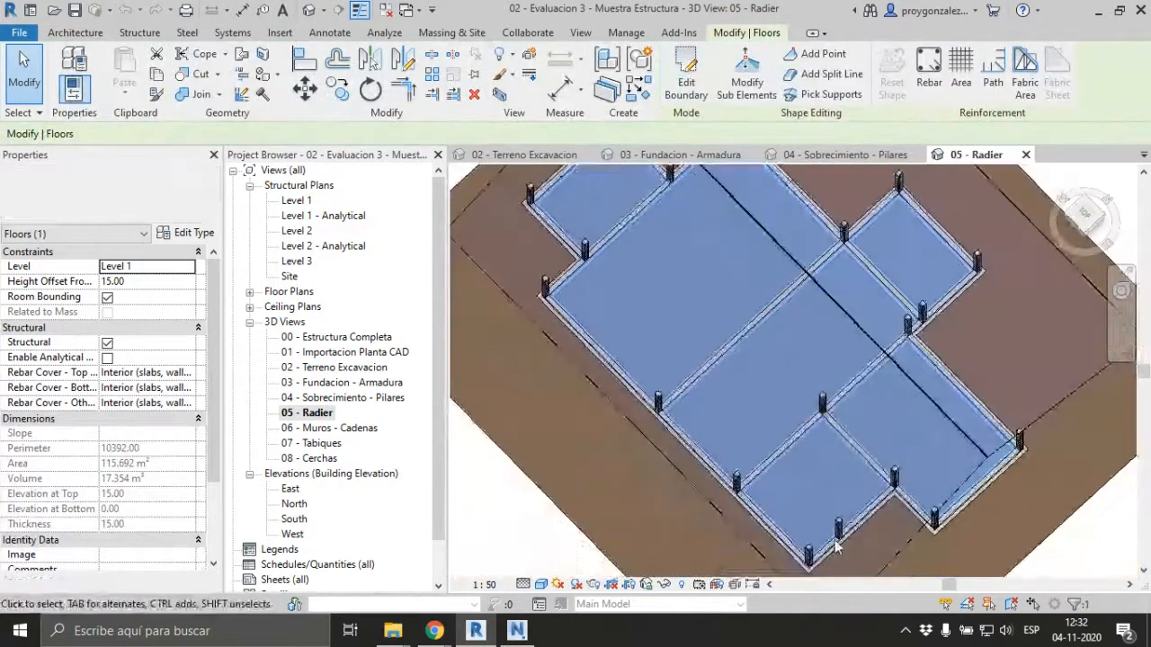
scroll(884, 539, up, 5)
key(Escape)
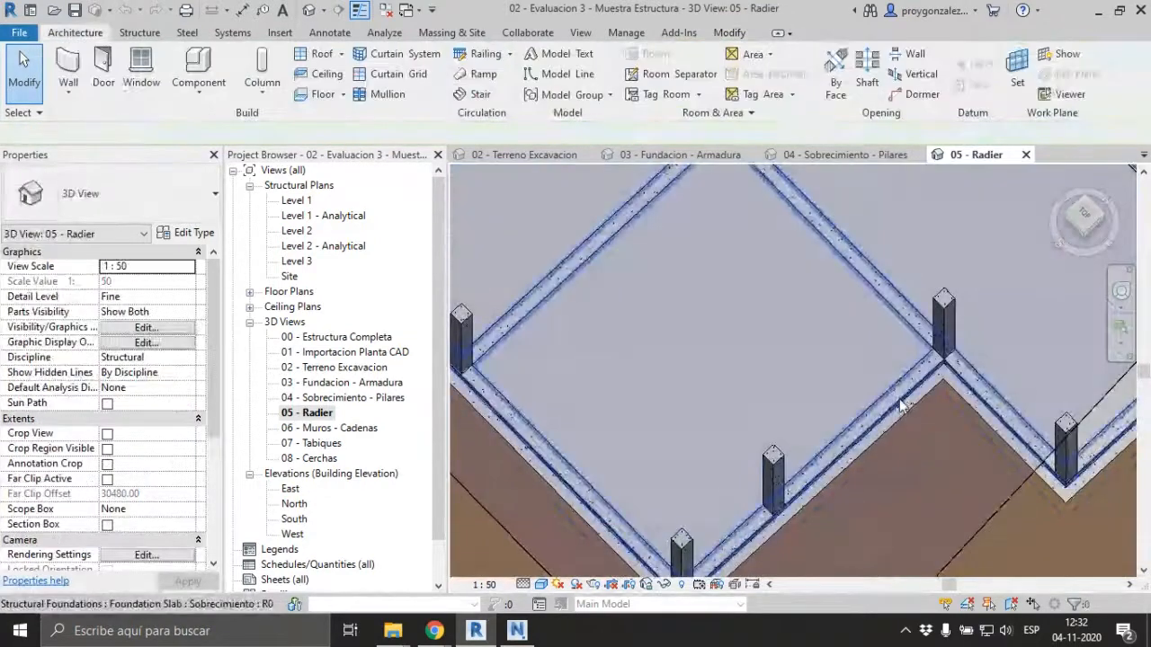
- Select the Sobrecimiento foundation slab, examine how it runs around and between the floor areas, and deselect it
click(902, 404)
scroll(894, 398, down, 4)
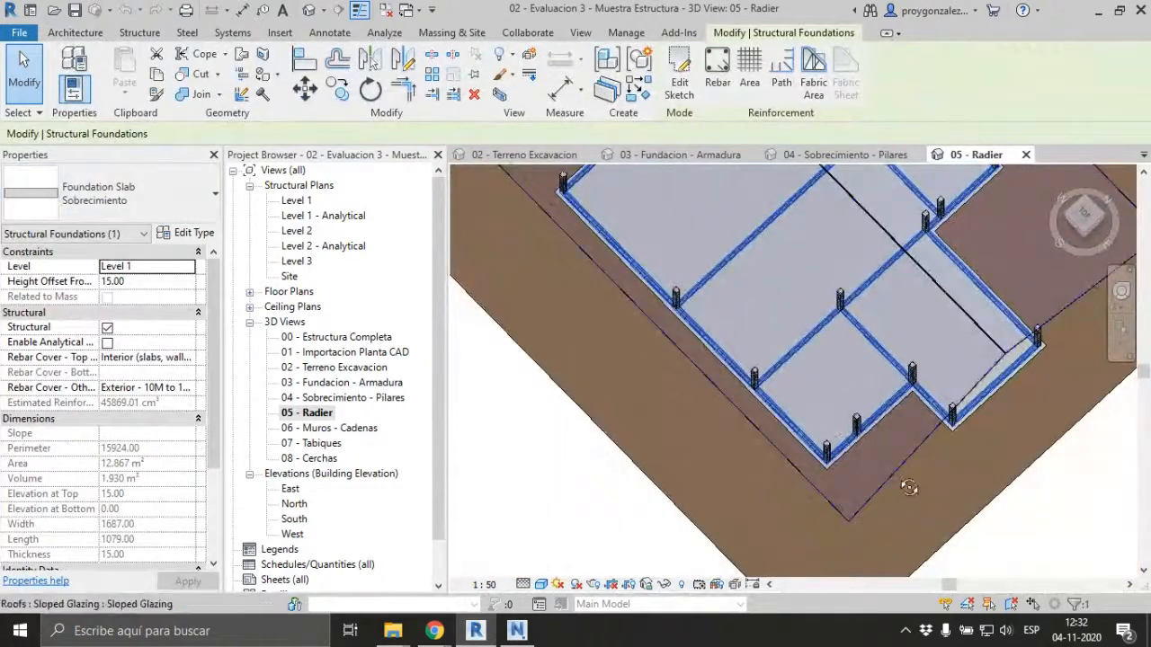
shift+middle_drag(909, 487, 919, 357)
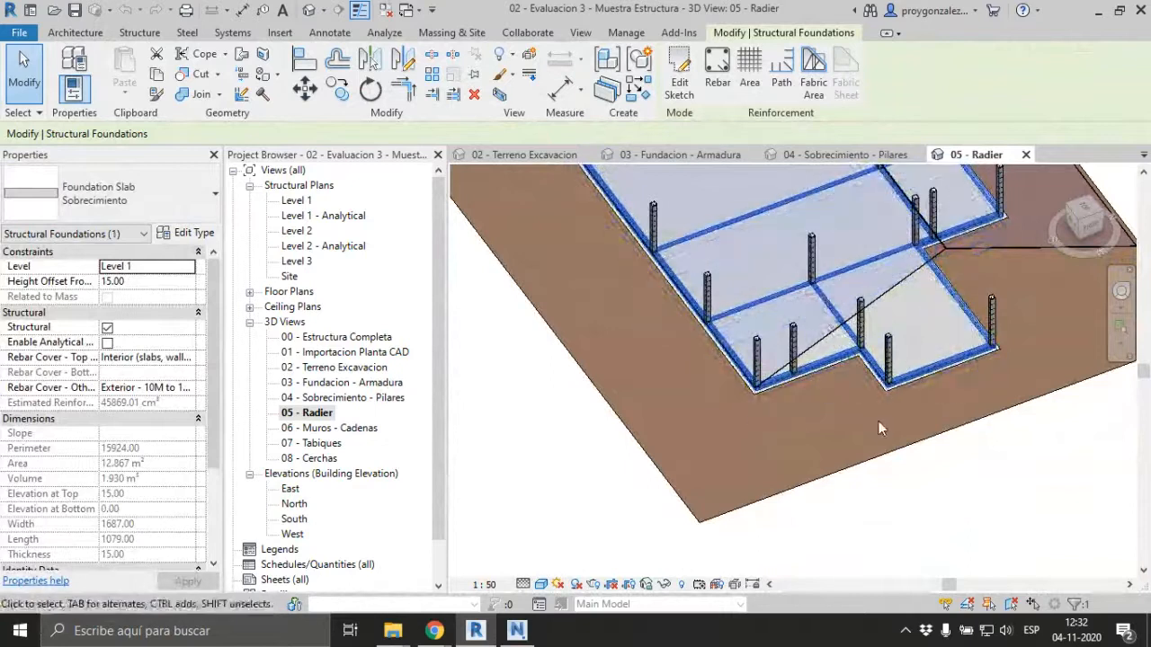
shift+middle_drag(878, 422, 956, 570)
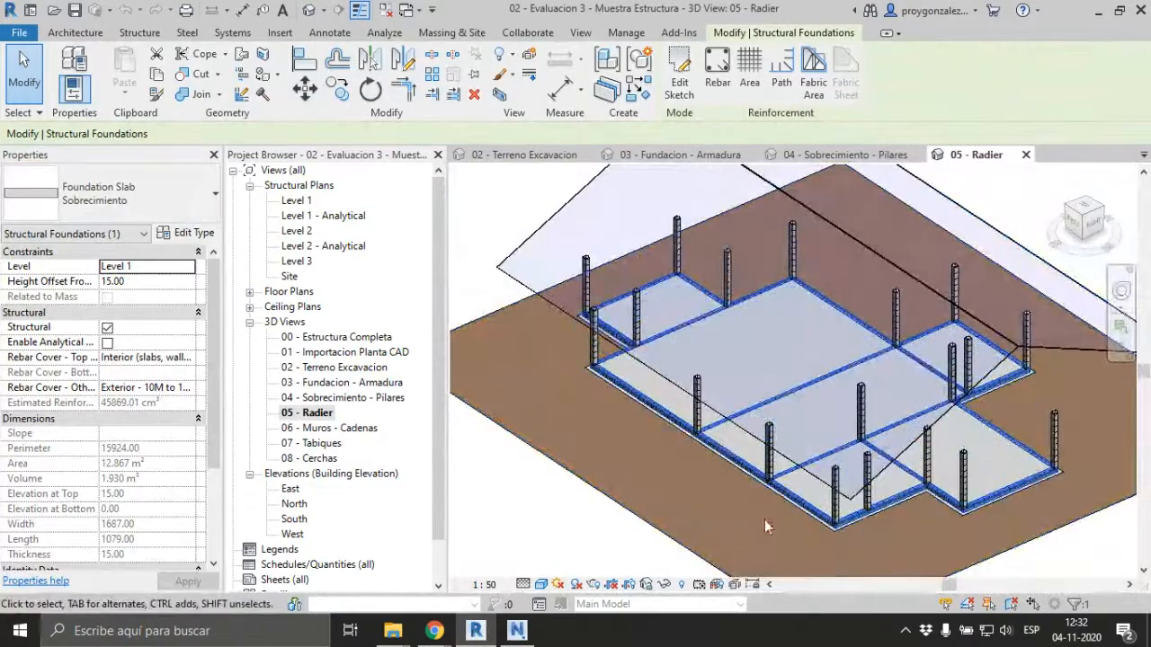
click(842, 517)
key(Escape)
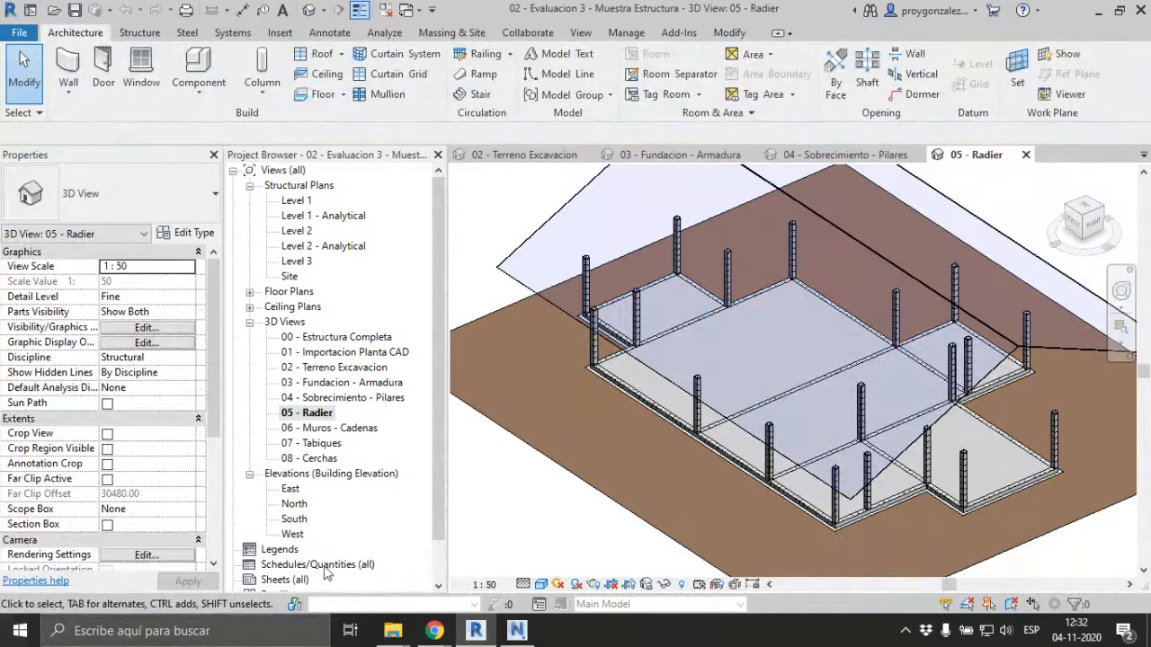
- Switch back to Navisworks and take off the whole Sobrecimiento type under Foundation Slab to the Sobrecimientos item in 02 - Hormigones
click(518, 631)
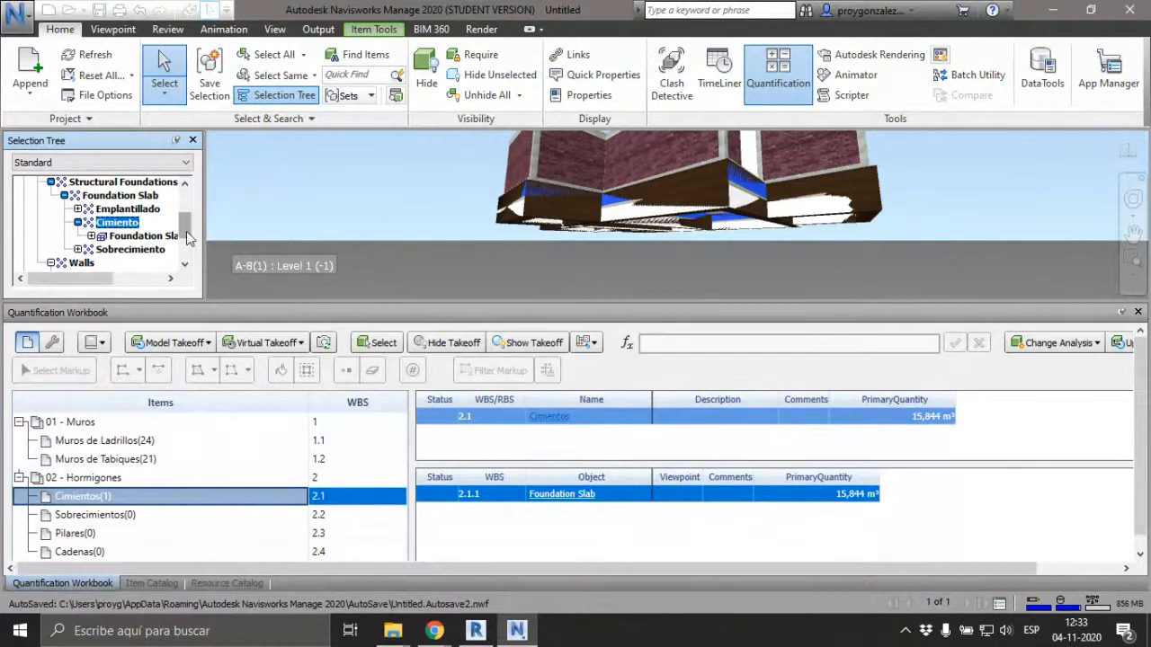
click(77, 249)
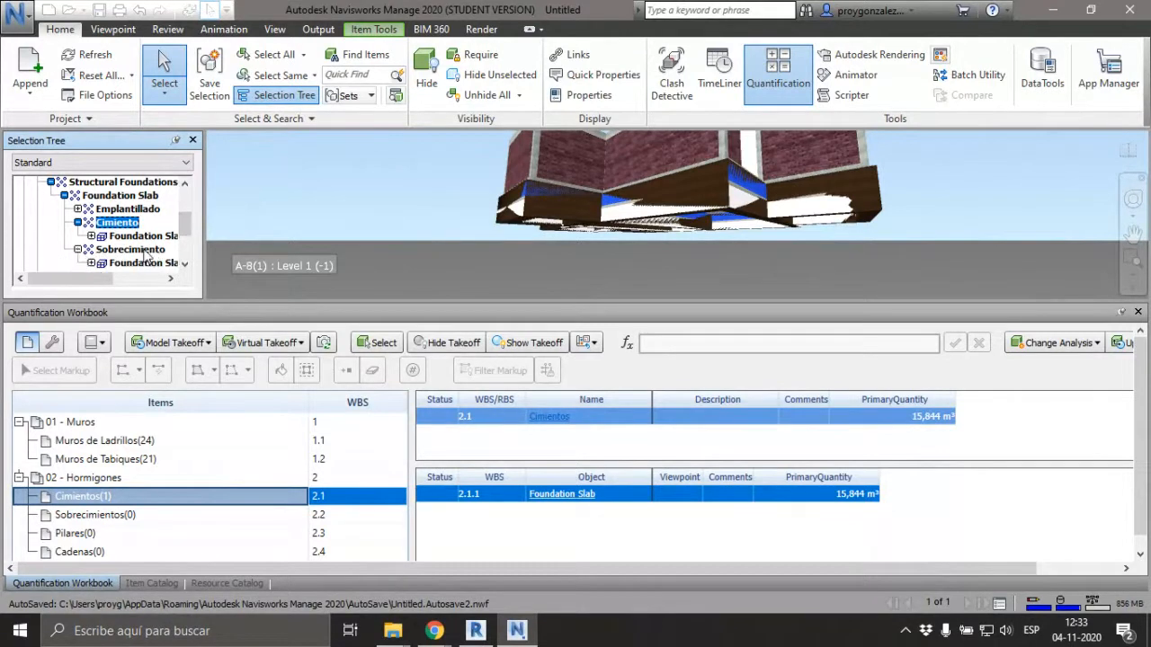
click(131, 249)
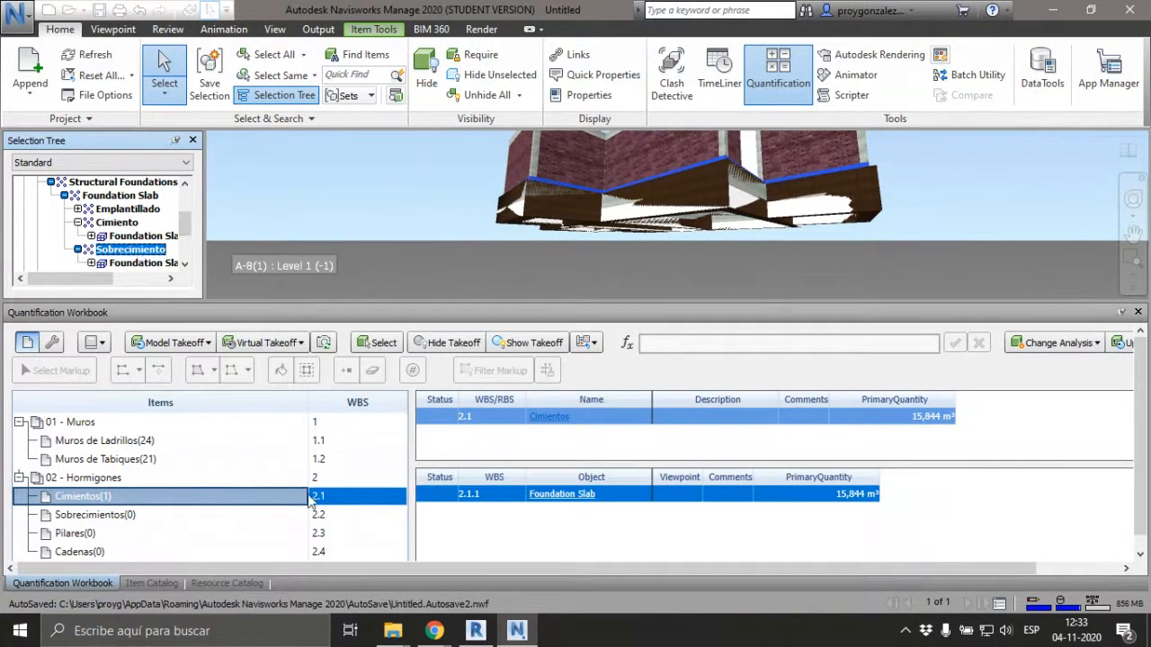
click(128, 513)
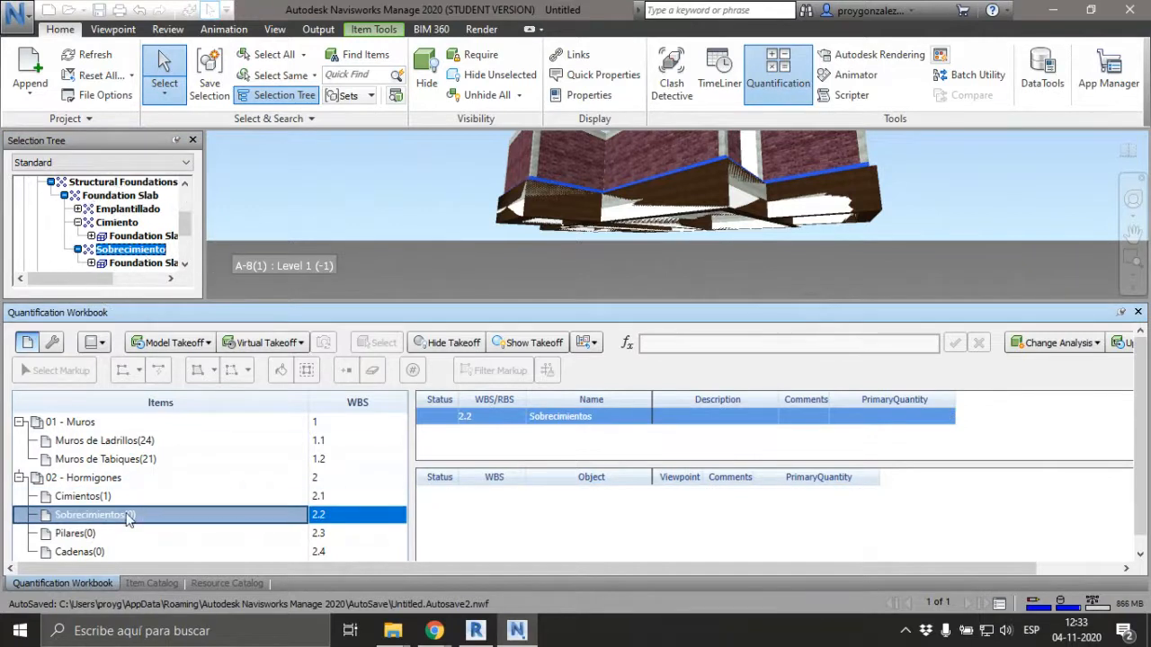
key(ctrl)
key(ctrl)
key(ctrl)
key(ctrl)
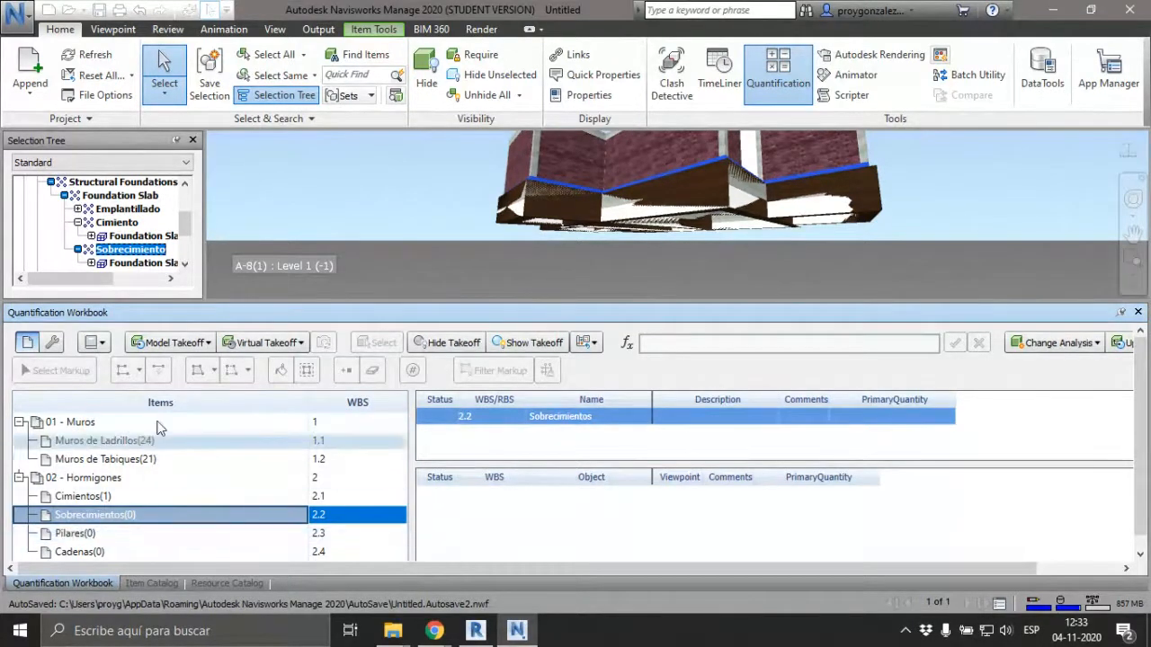
right_click(148, 252)
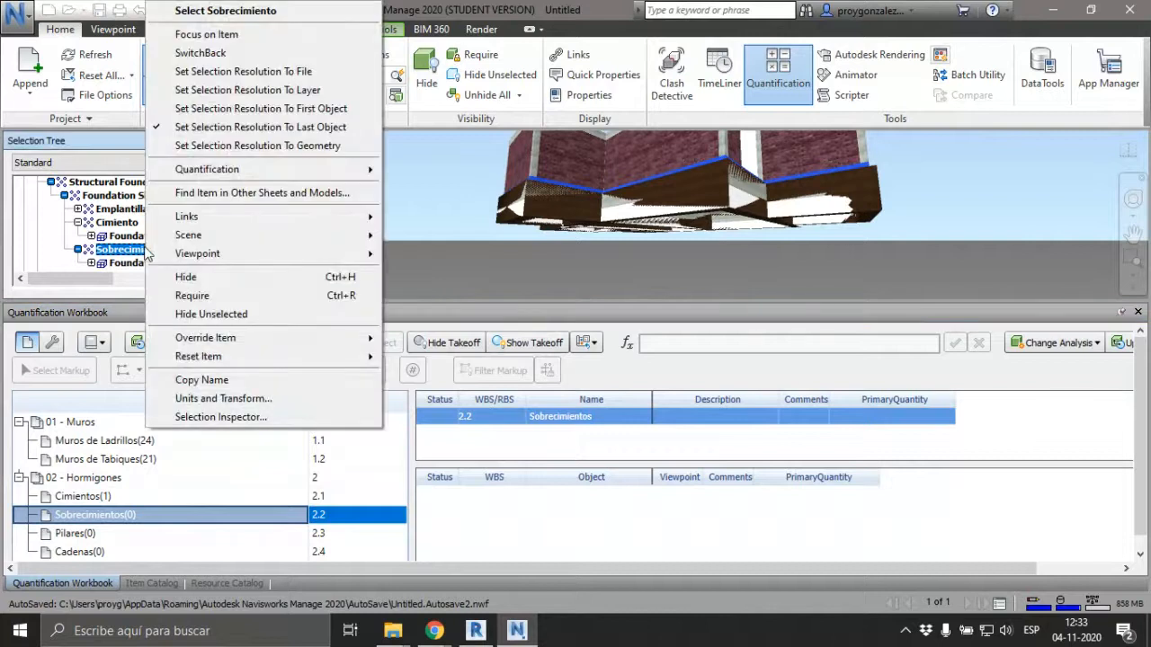
mouse_move(300, 171)
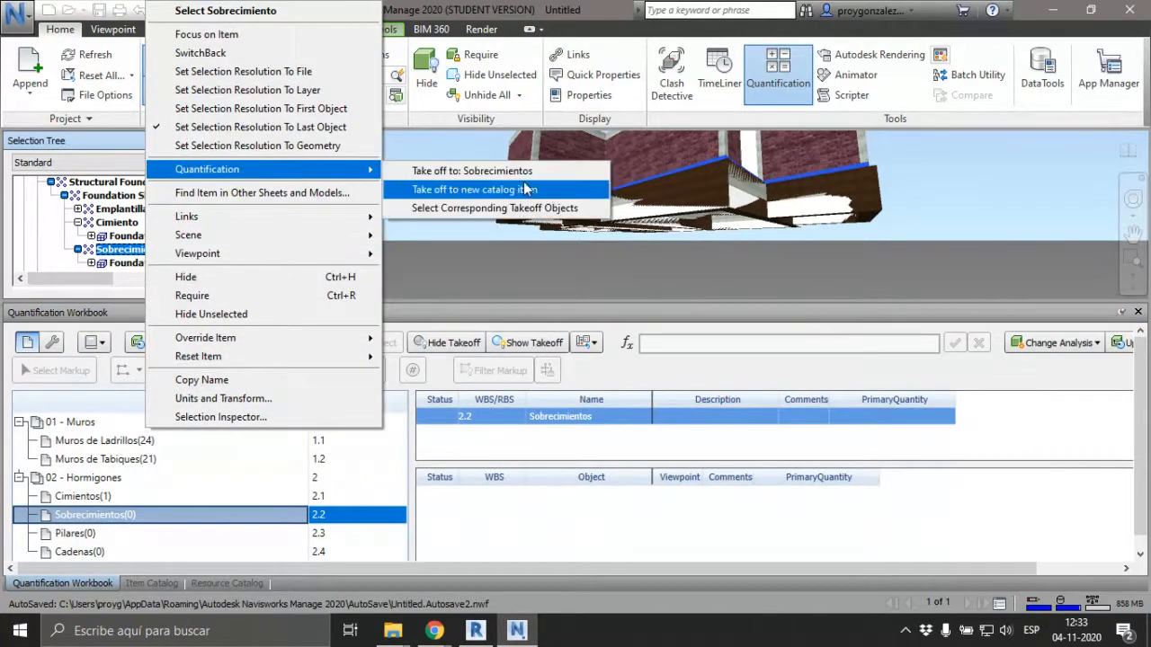
click(477, 171)
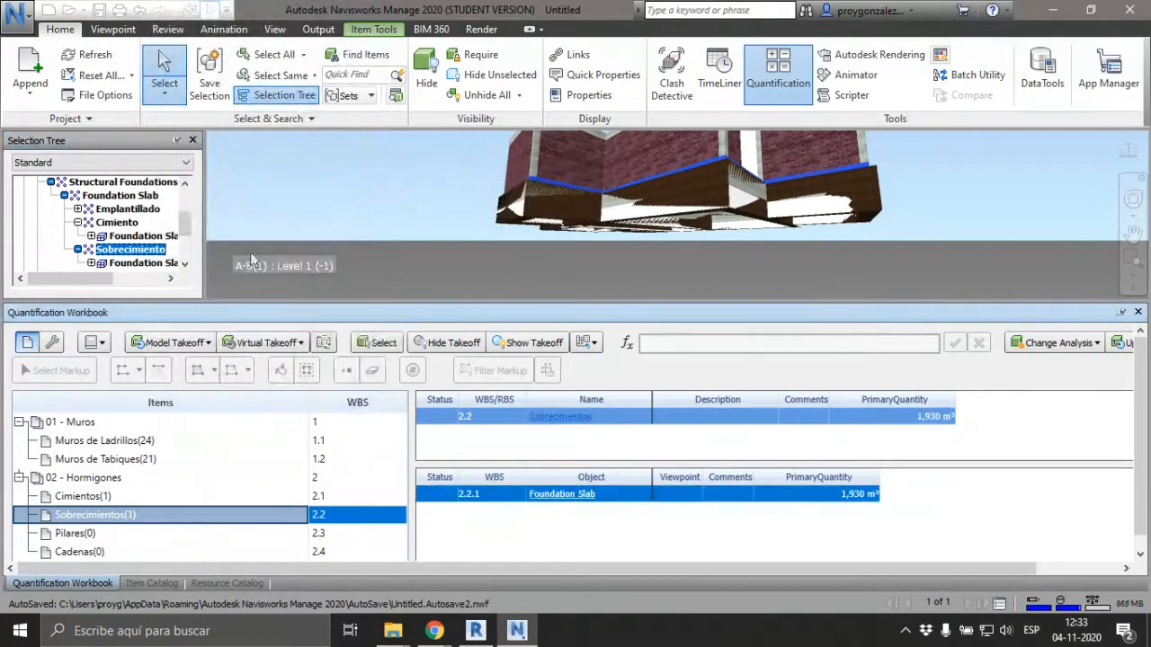
- Make Pilares the active takeoff item, enlarge the model view, and select the Structural Columns category under Level 1
click(83, 537)
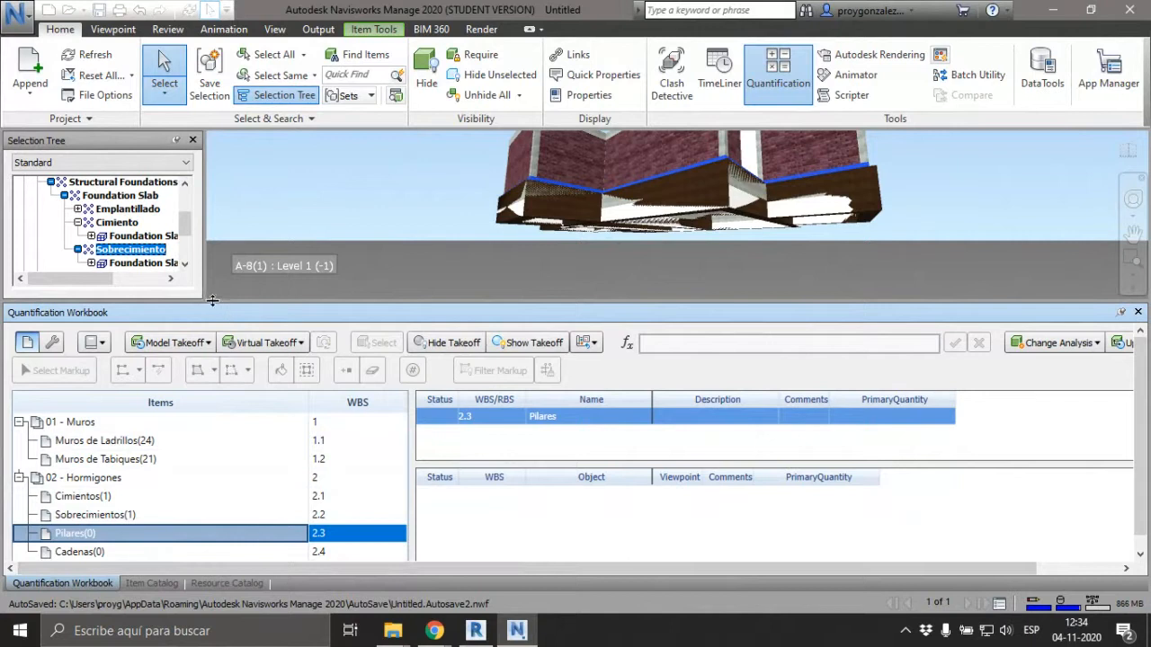
drag(212, 300, 219, 338)
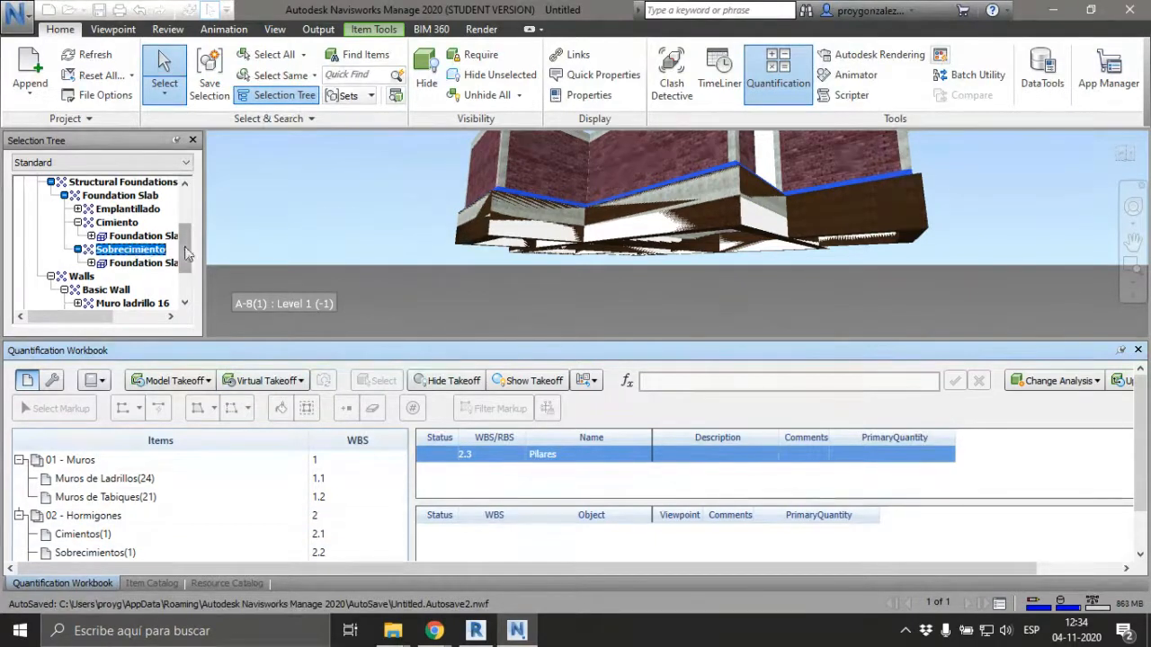
drag(187, 255, 187, 231)
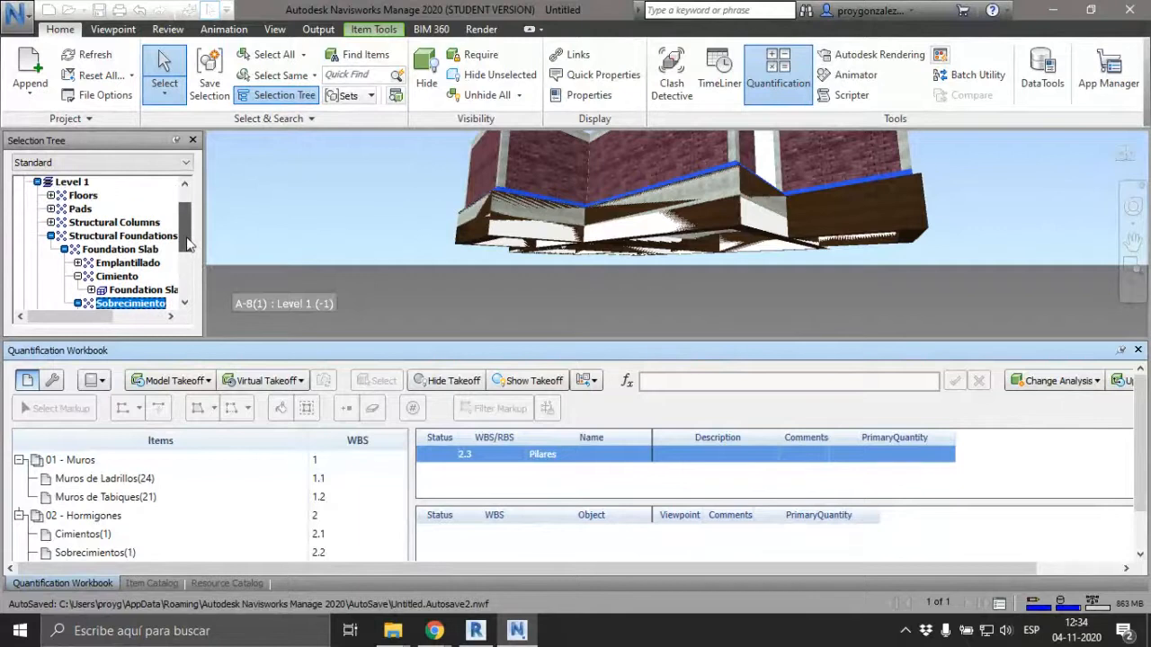
click(126, 224)
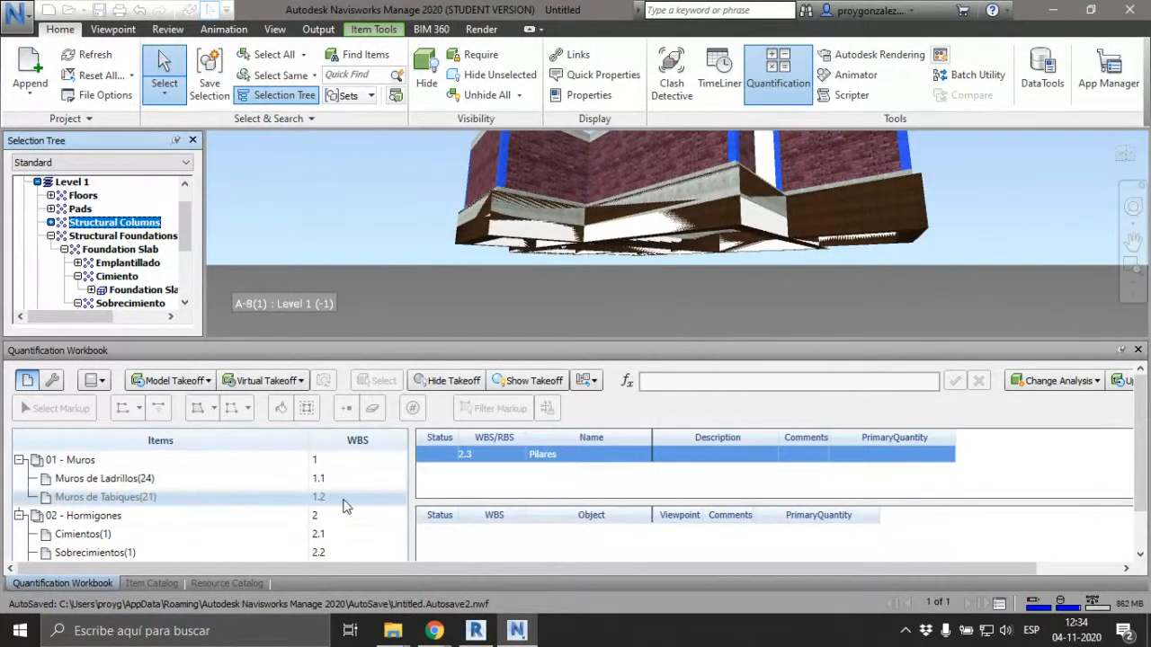
scroll(1141, 478, down, 2)
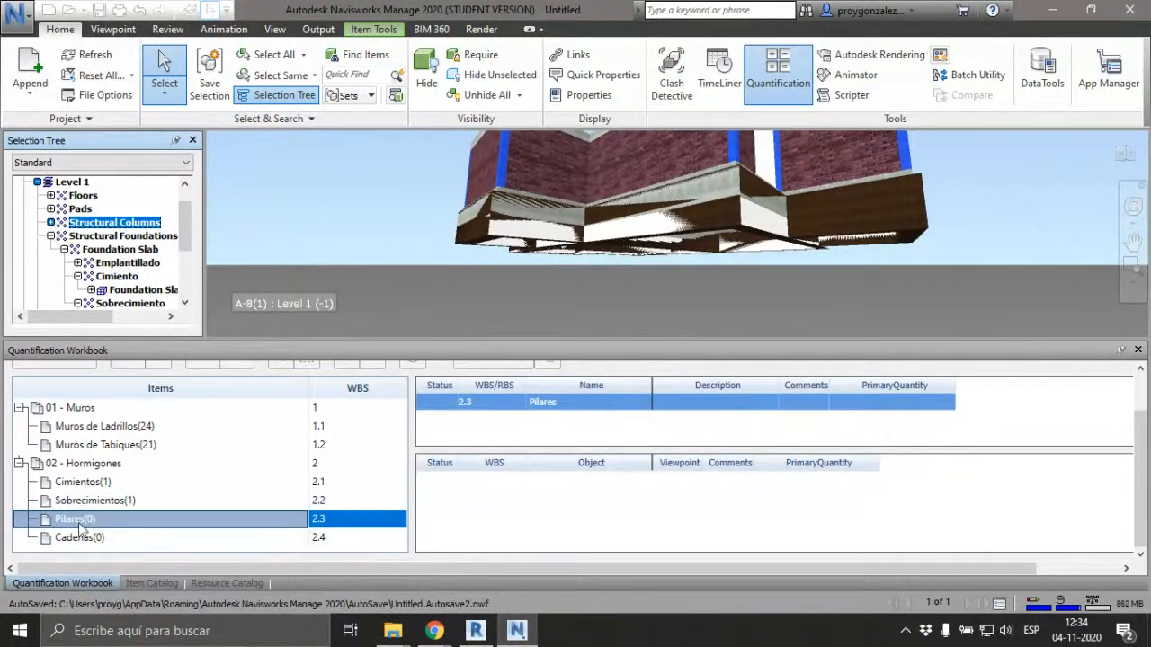
key(ctrl)
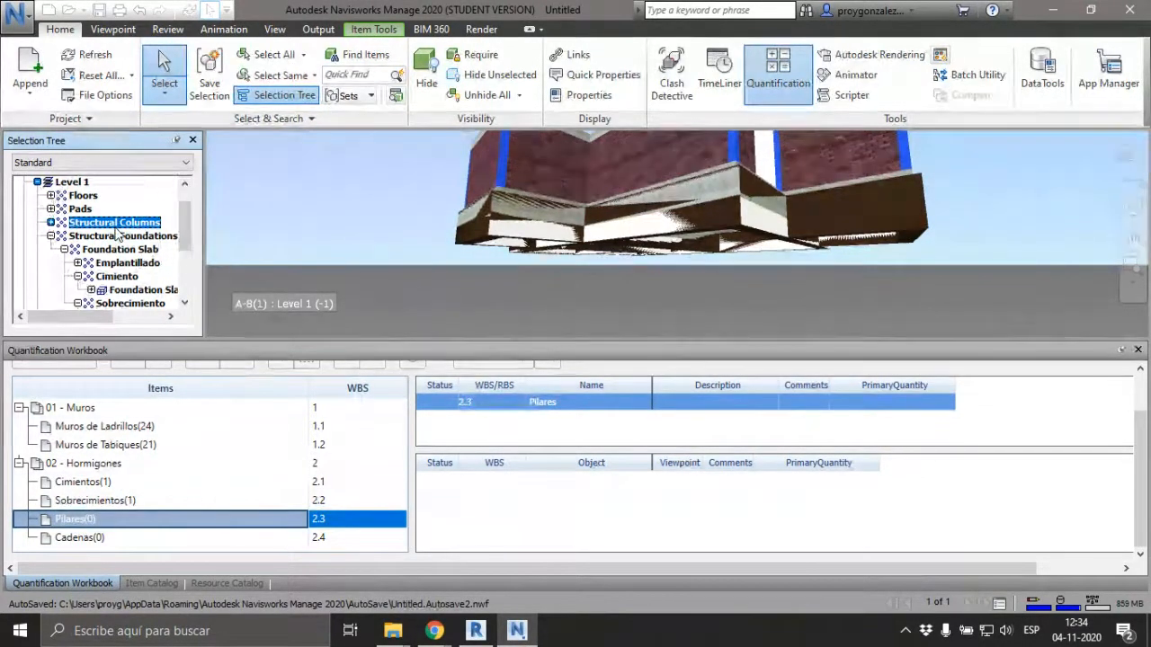
key(ctrl)
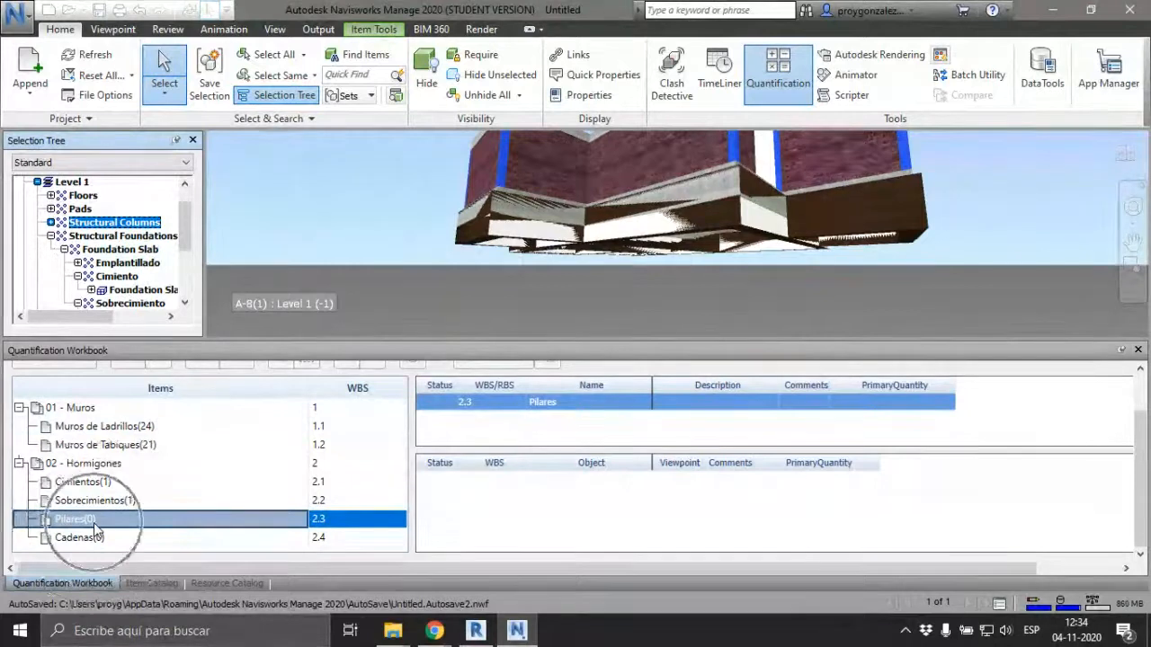
- Try to take off the whole Structural Columns category of Level 1 to Pilares, decline the explanations, and deselect the columns
right_click(94, 522)
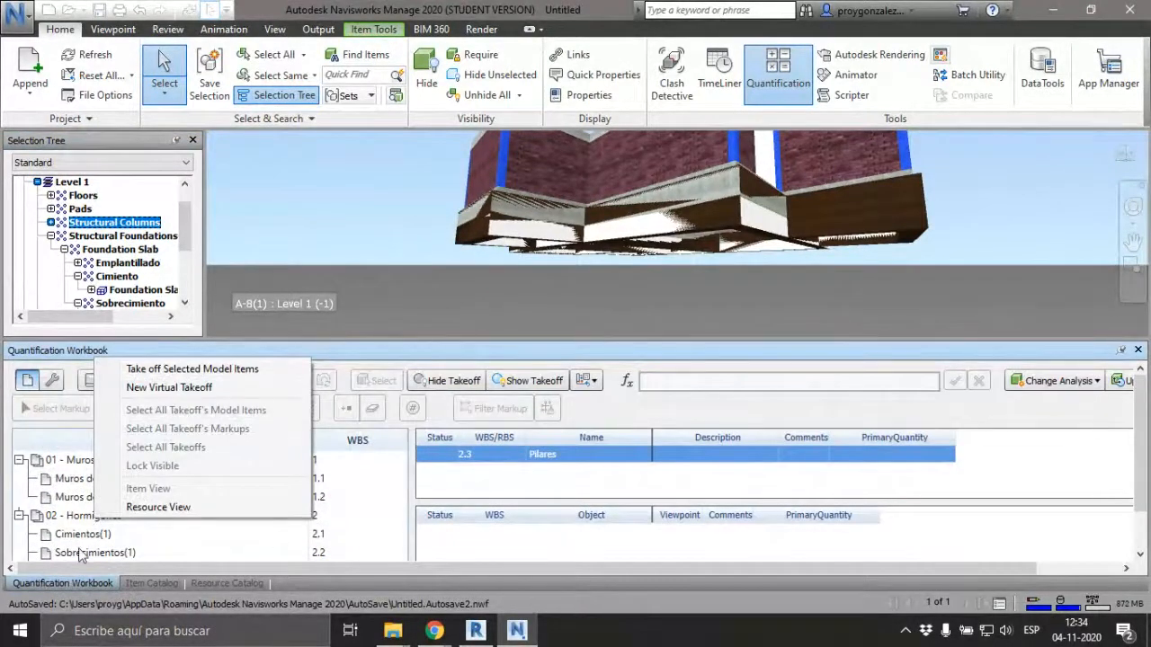
click(81, 552)
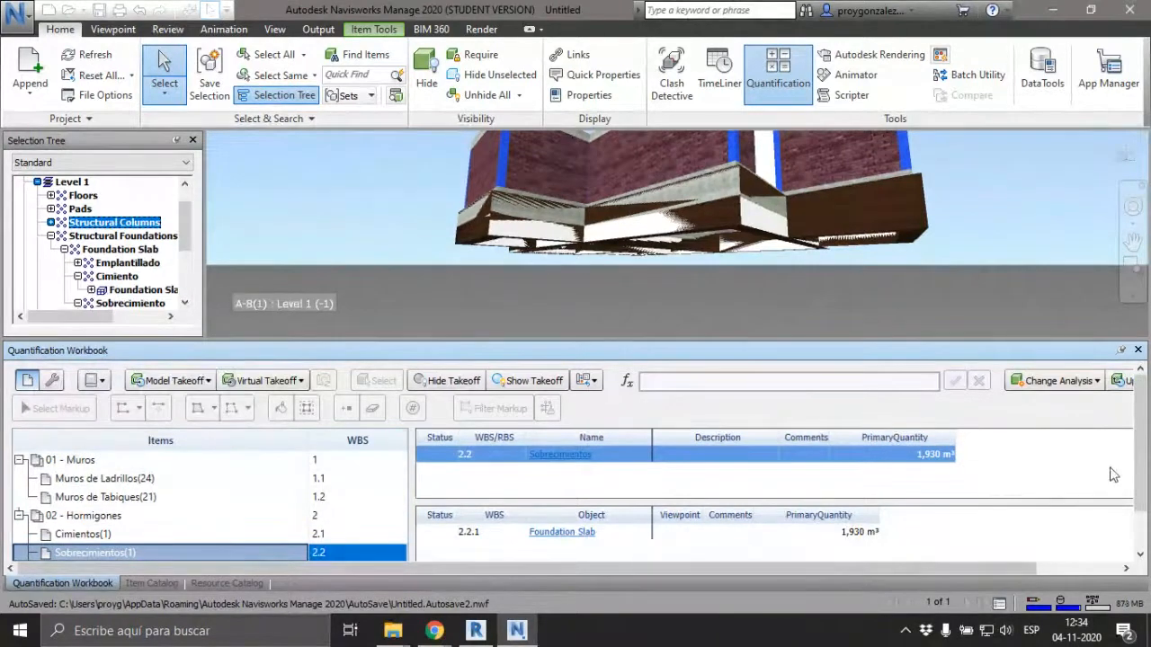
scroll(1146, 465, down, 2)
click(76, 519)
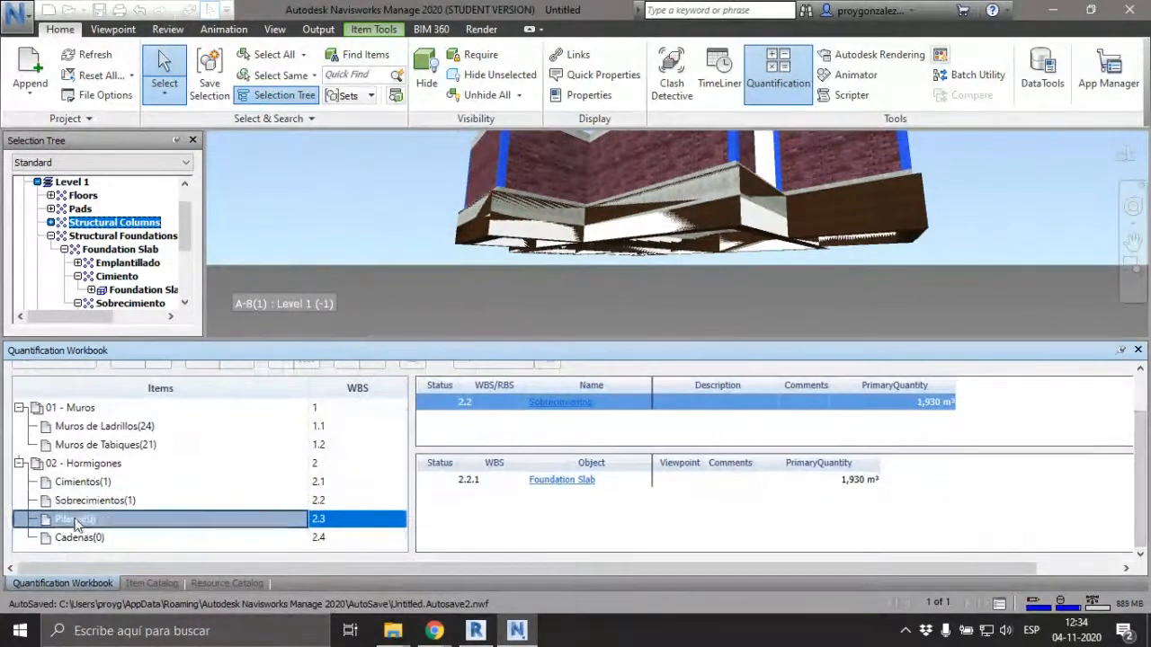
right_click(125, 223)
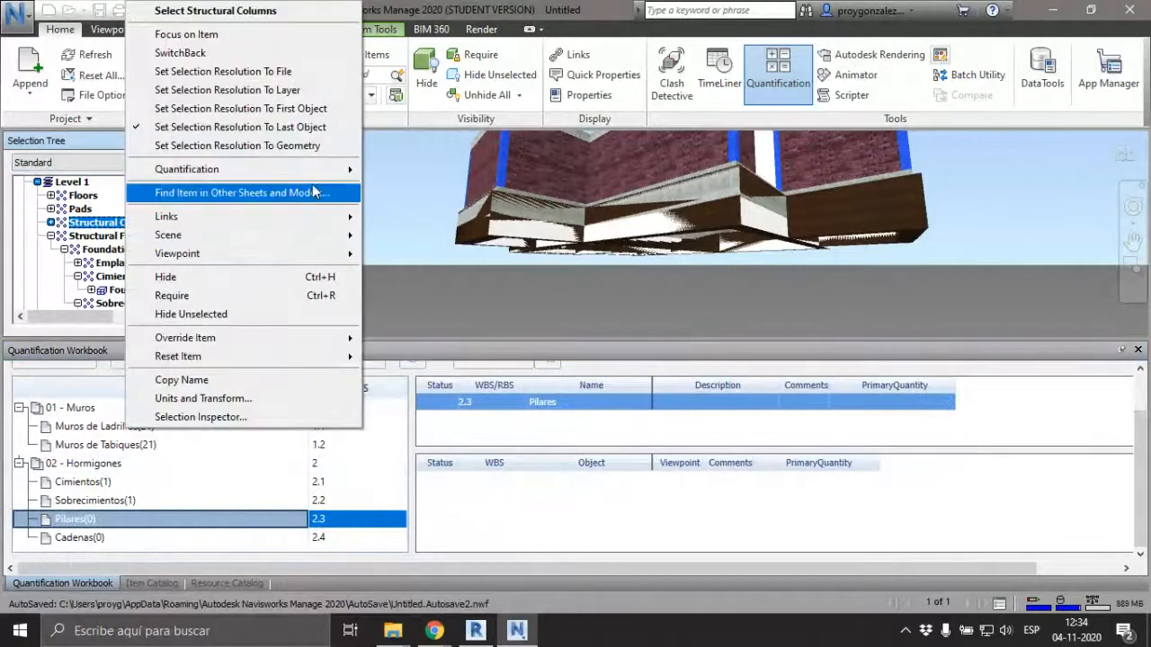
mouse_move(310, 178)
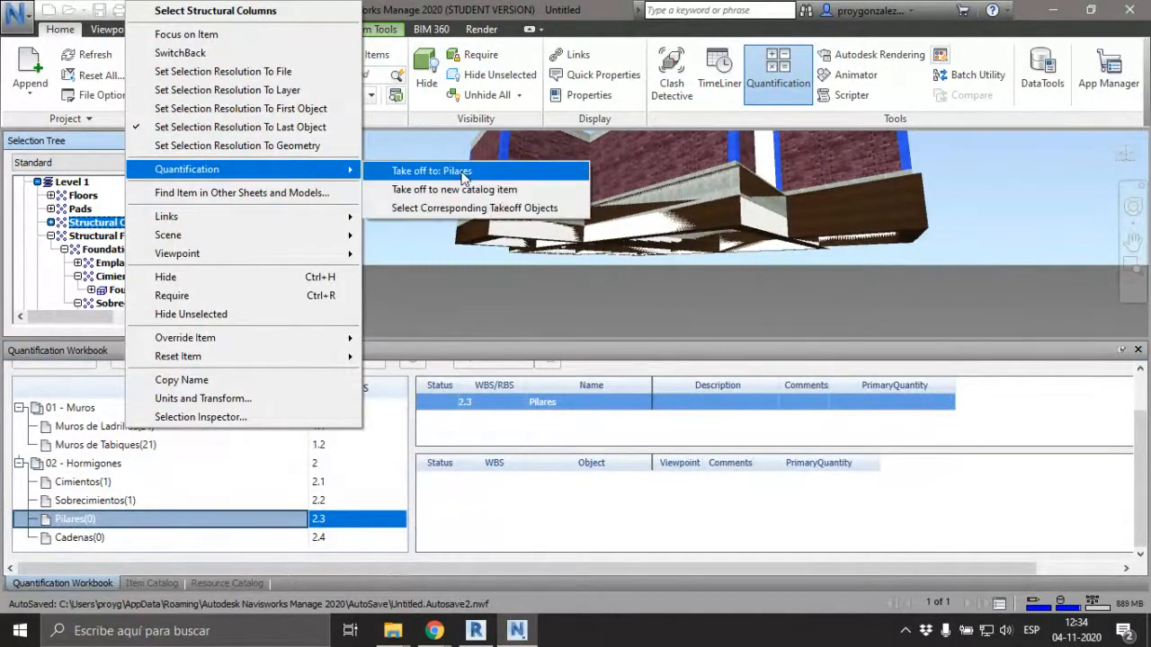
click(431, 171)
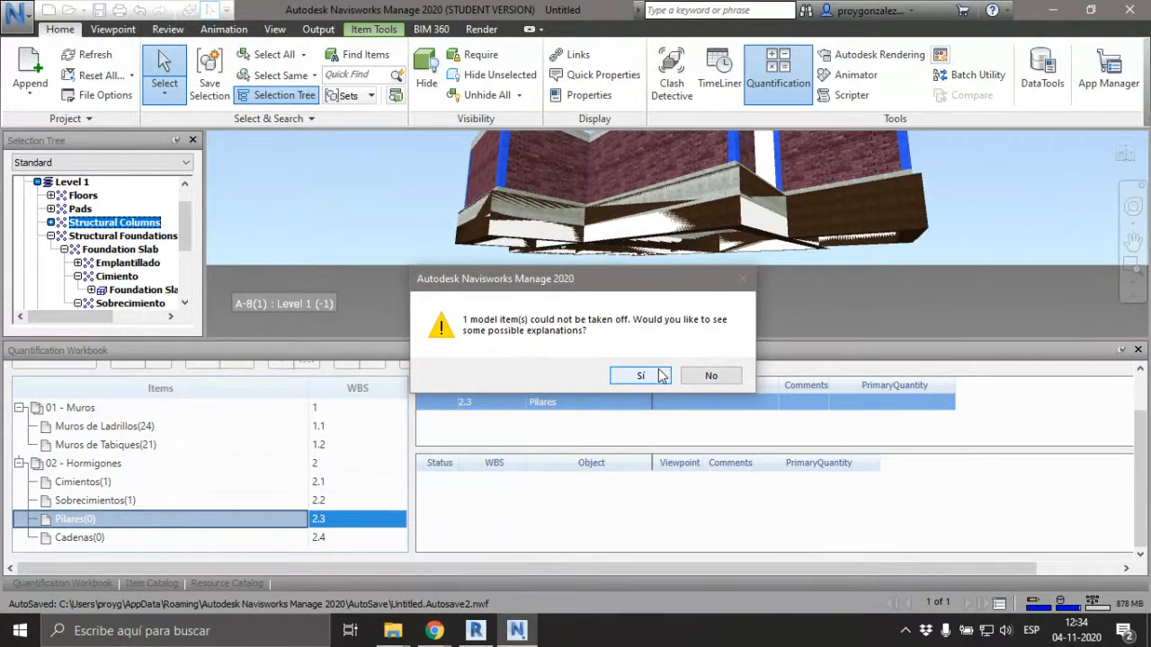
click(731, 377)
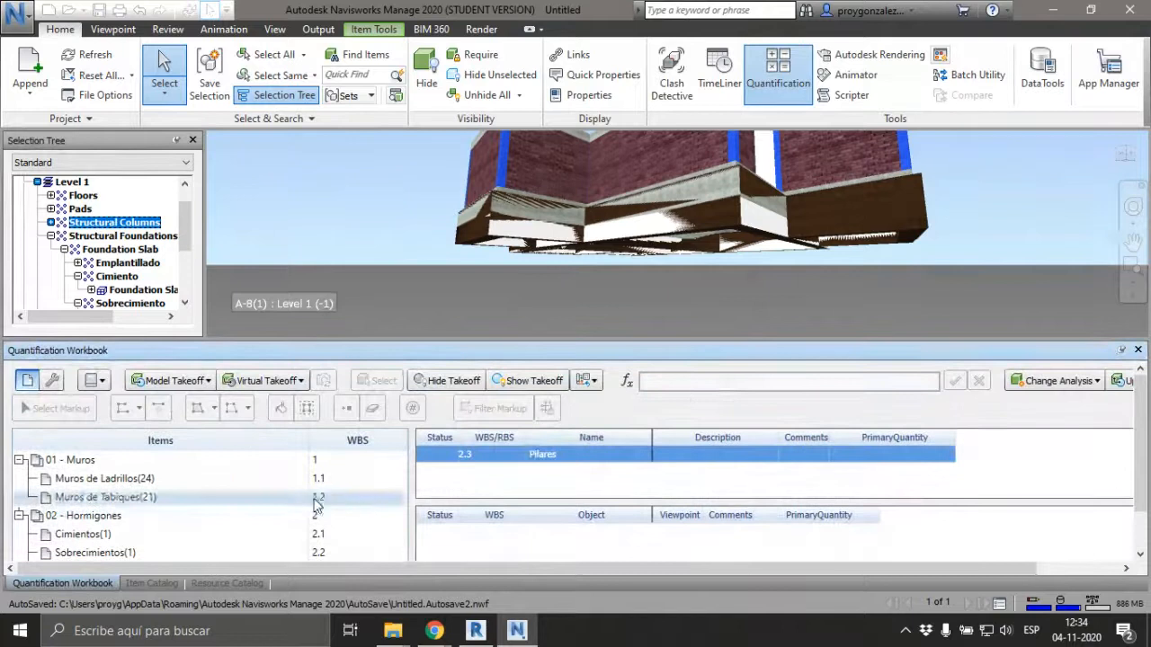
click(993, 208)
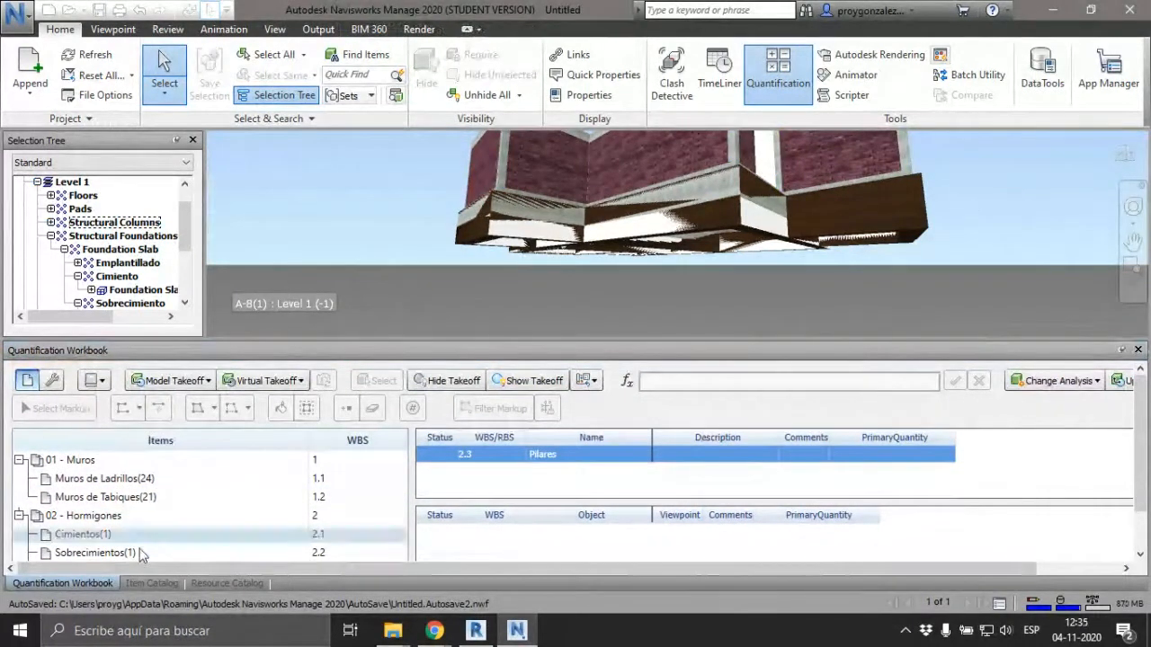
- Reselect the Level 1 Structural Columns and view the highlighted columns across the building from above
drag(1136, 463, 1143, 528)
click(96, 524)
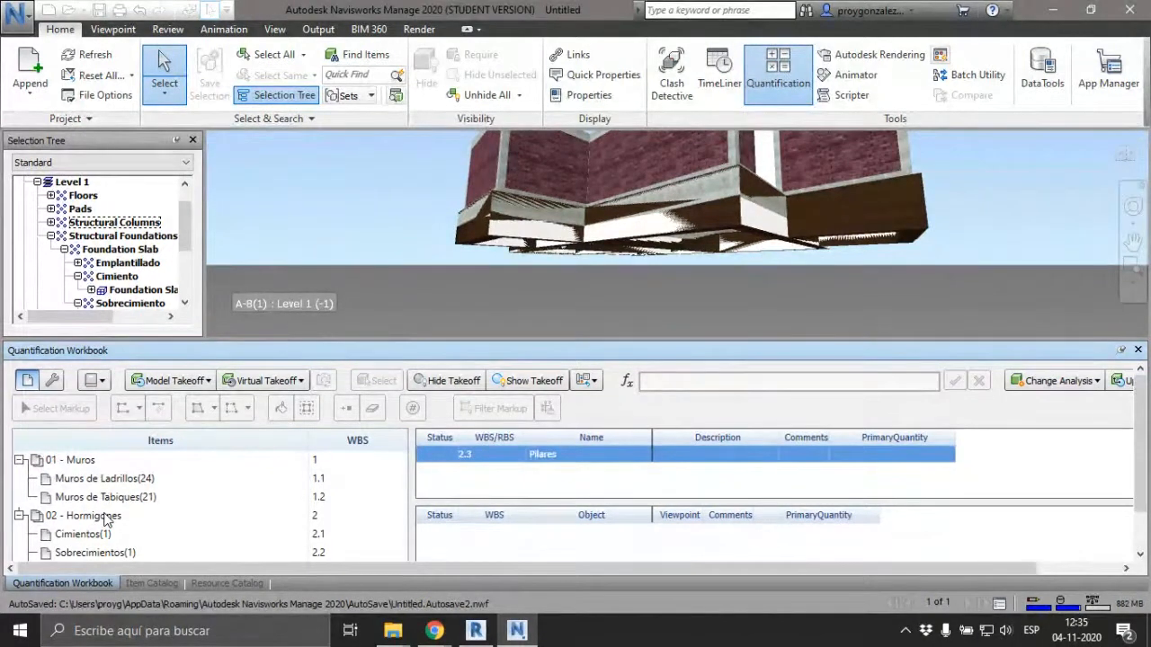
click(108, 223)
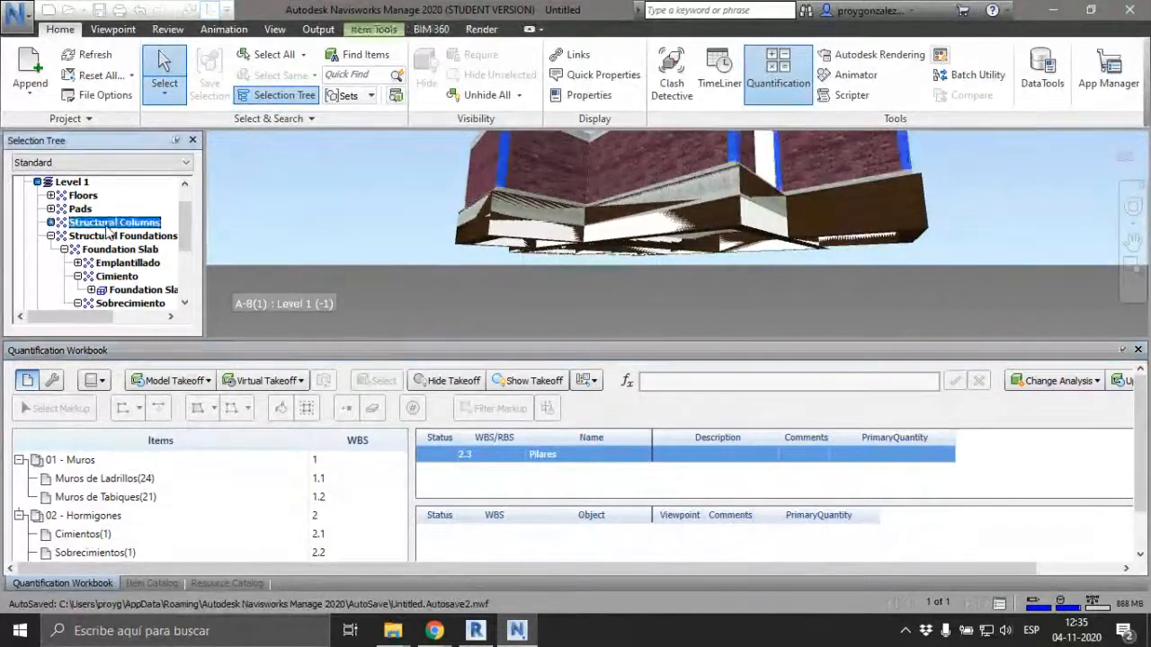
mouse_move(524, 260)
shift+middle_down()
mouse_move(432, 211)
mouse_move(612, 252)
mouse_move(818, 211)
mouse_move(895, 229)
mouse_move(837, 223)
mouse_move(799, 241)
mouse_move(750, 195)
shift+middle_up()
scroll(799, 238, down, 3)
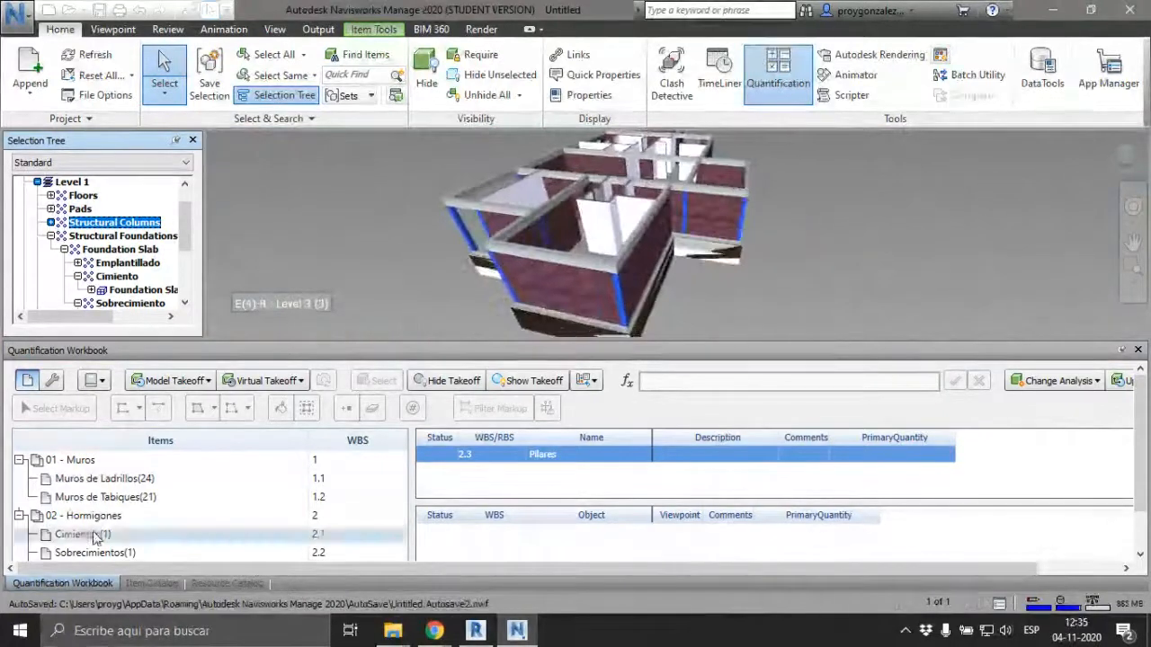
drag(1138, 477, 1139, 519)
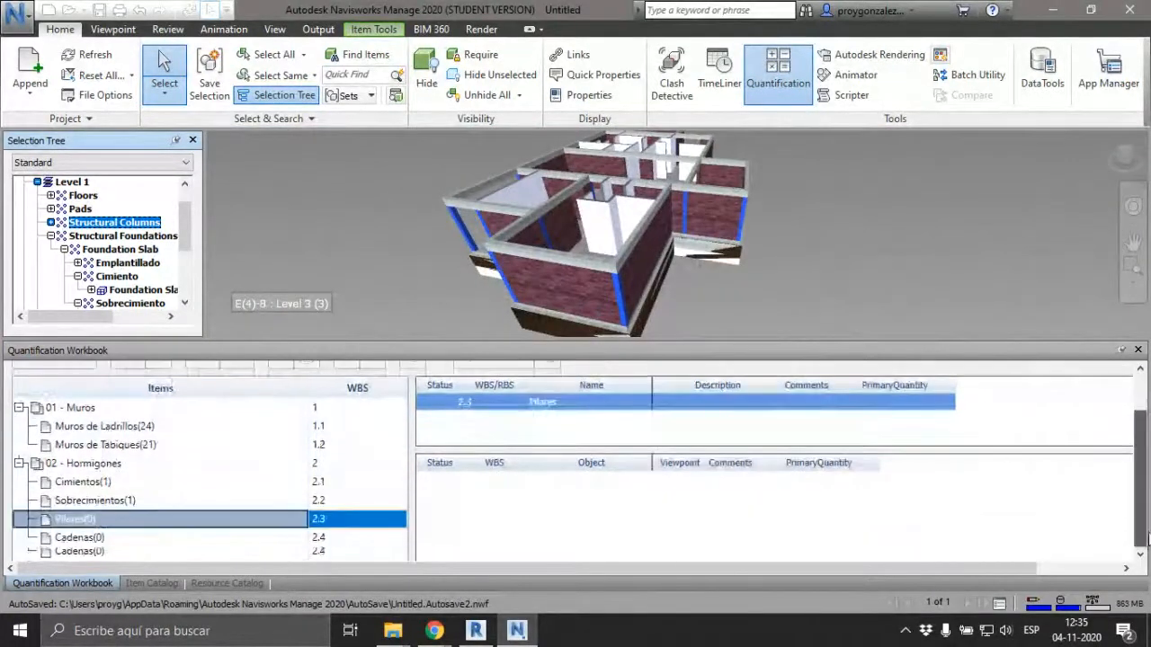
- Retry the Structural Columns takeoff to the Pilares item and request the possible explanations for the failure
right_click(90, 521)
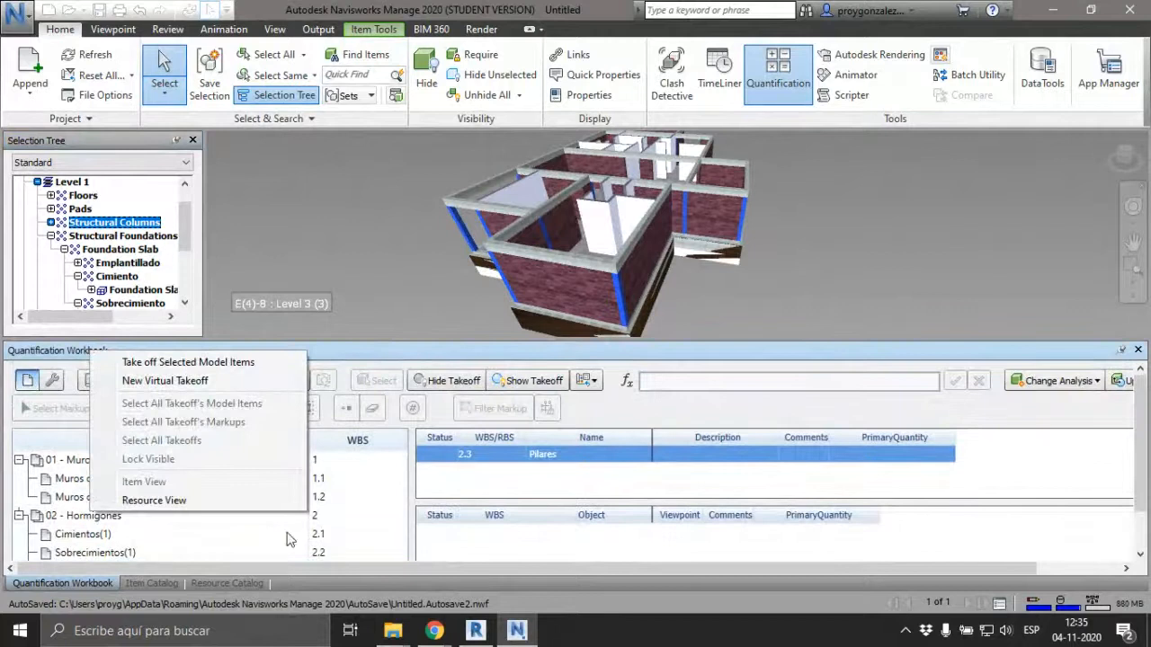
drag(1142, 455, 1142, 500)
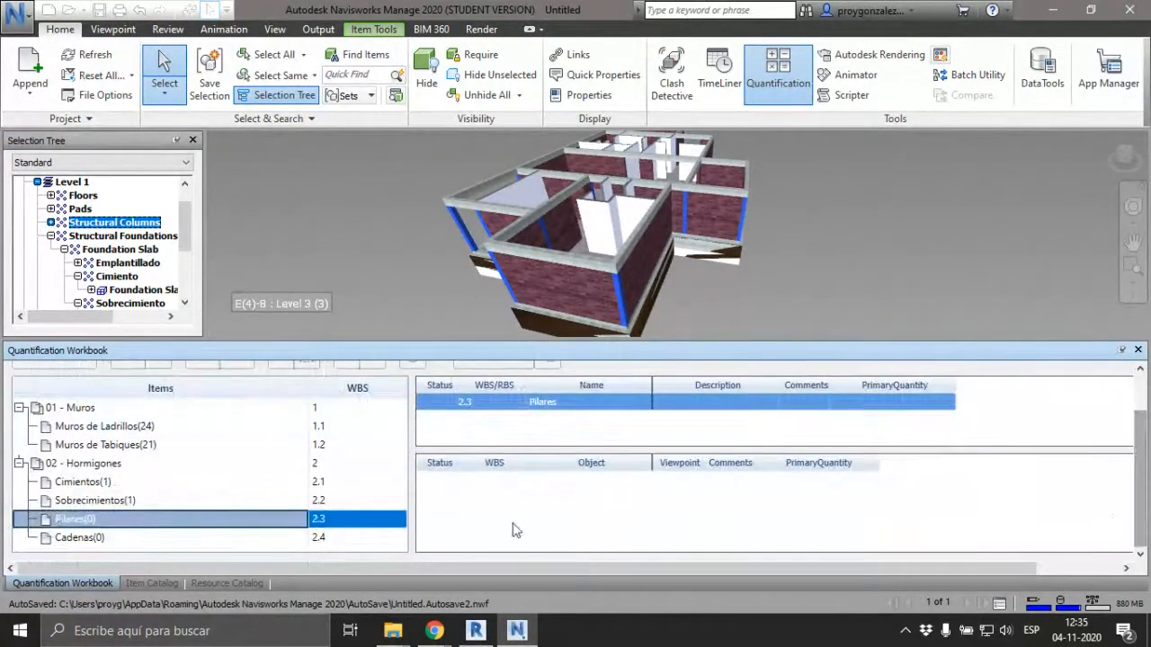
right_click(70, 522)
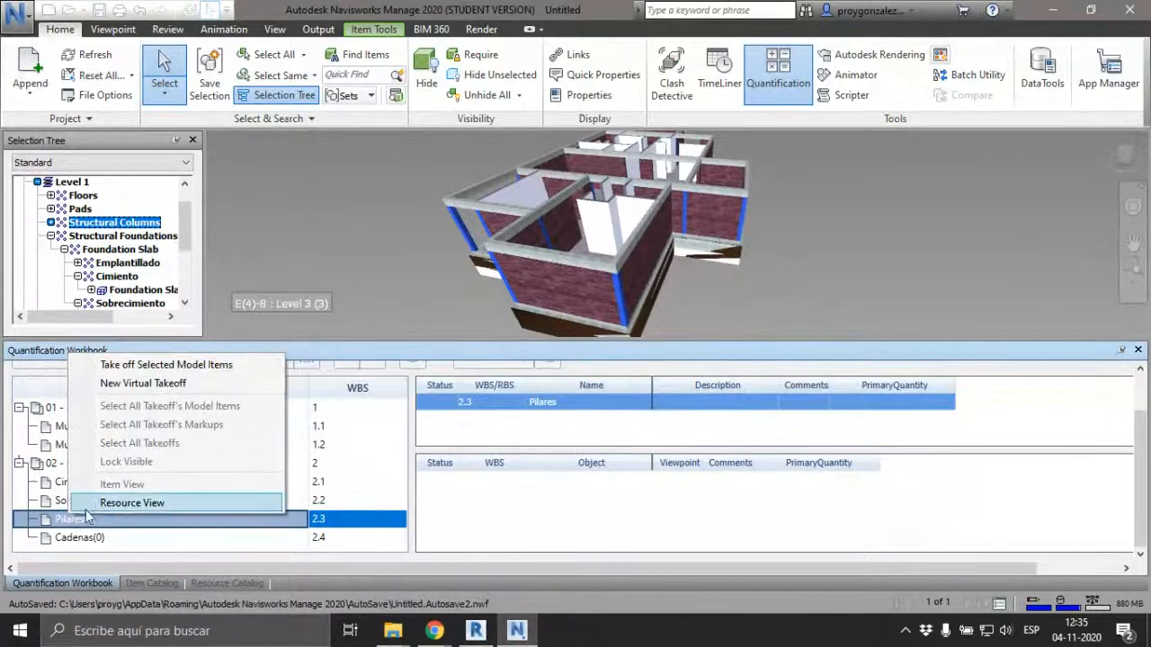
click(123, 227)
right_click(123, 227)
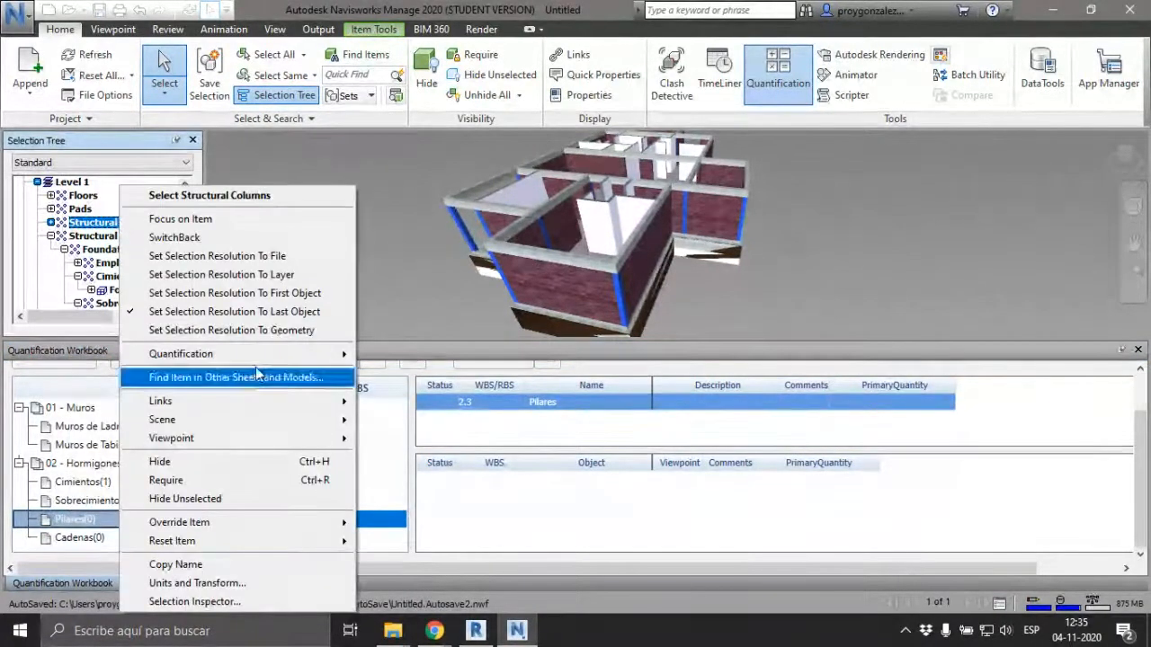
mouse_move(270, 354)
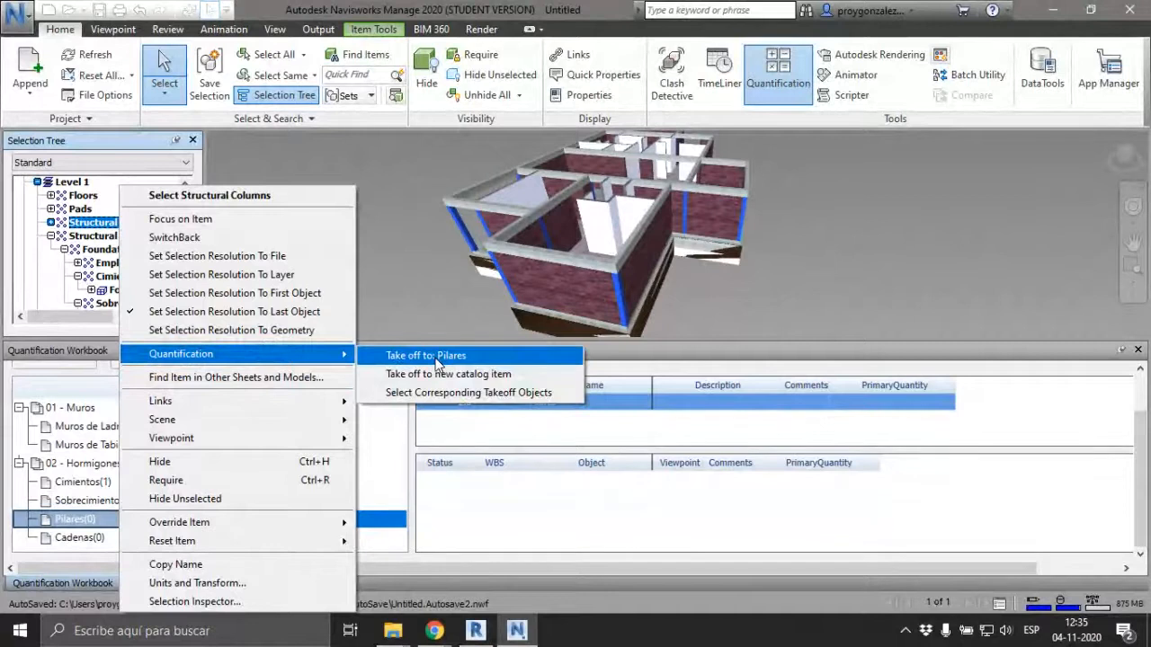
click(437, 361)
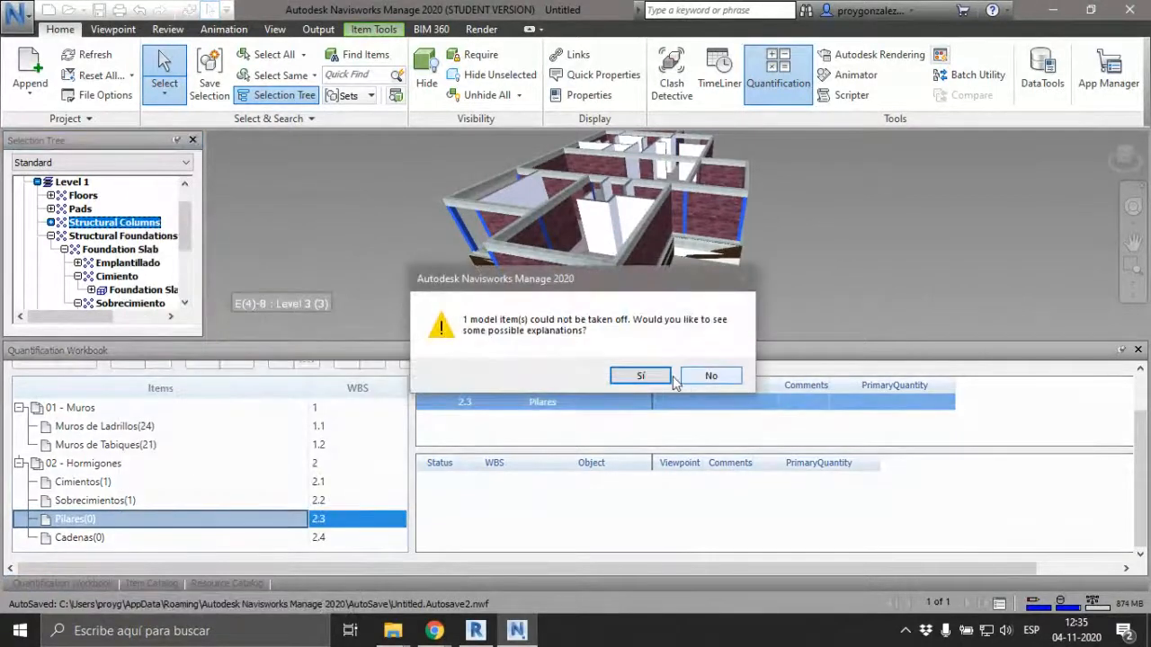
click(659, 381)
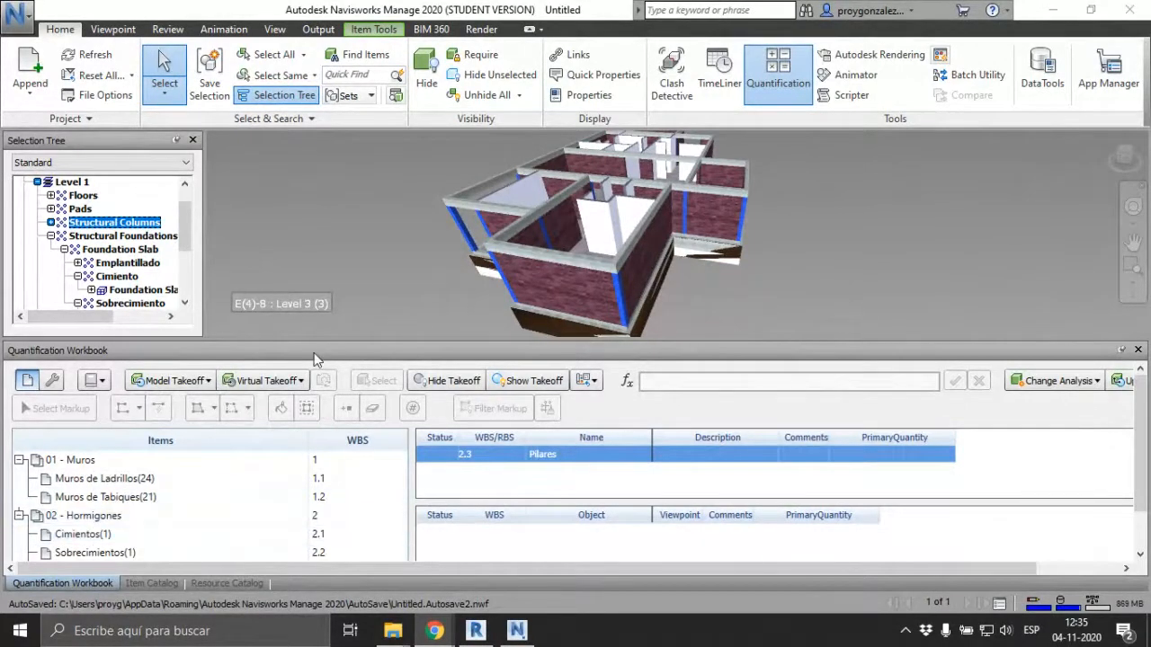
- Enlarge the Quantification Workbook and take off the Pilar Alb type of the Level 1 rectangular concrete columns to Pilares
drag(342, 339, 365, 302)
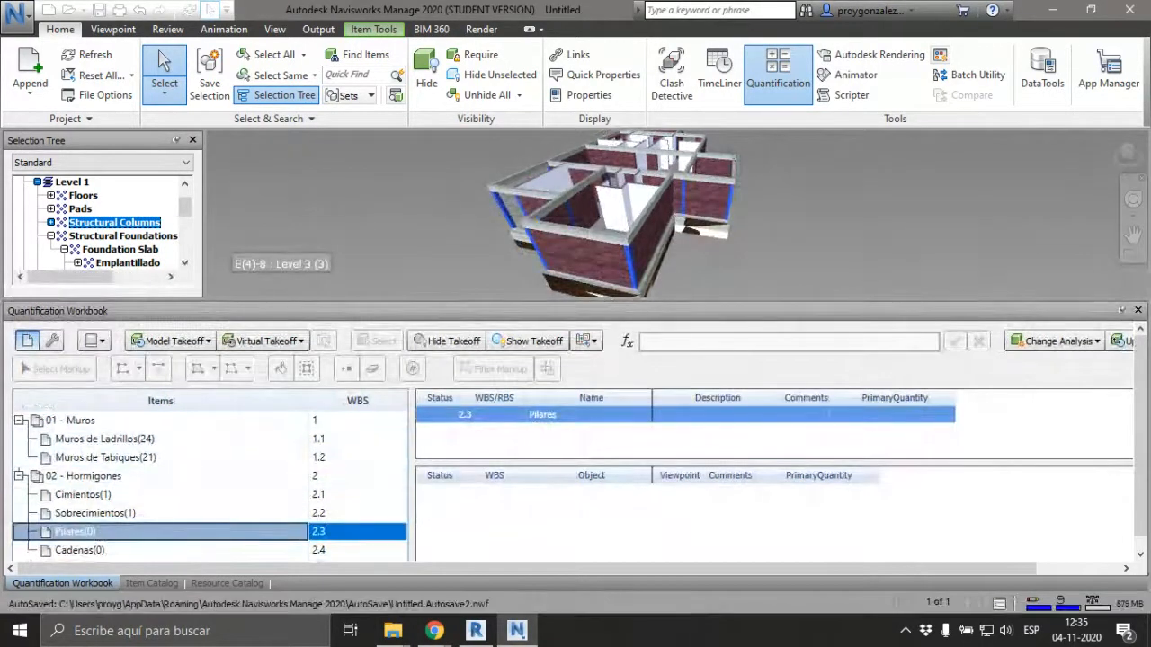
key(alt+Tab)
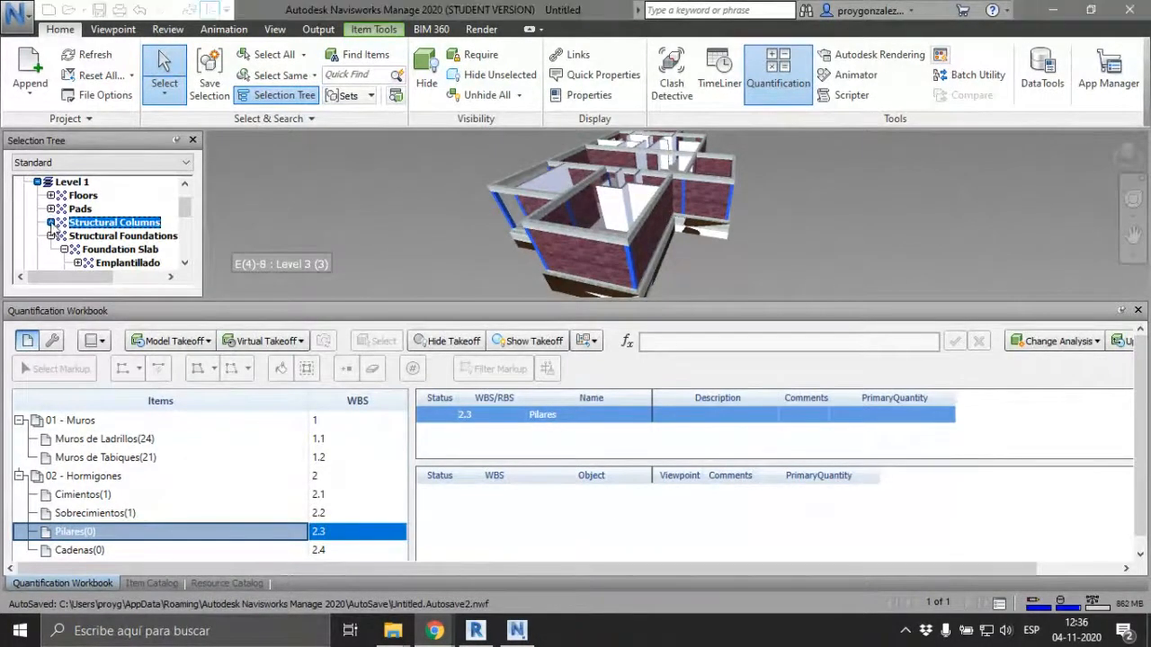
click(51, 222)
click(71, 236)
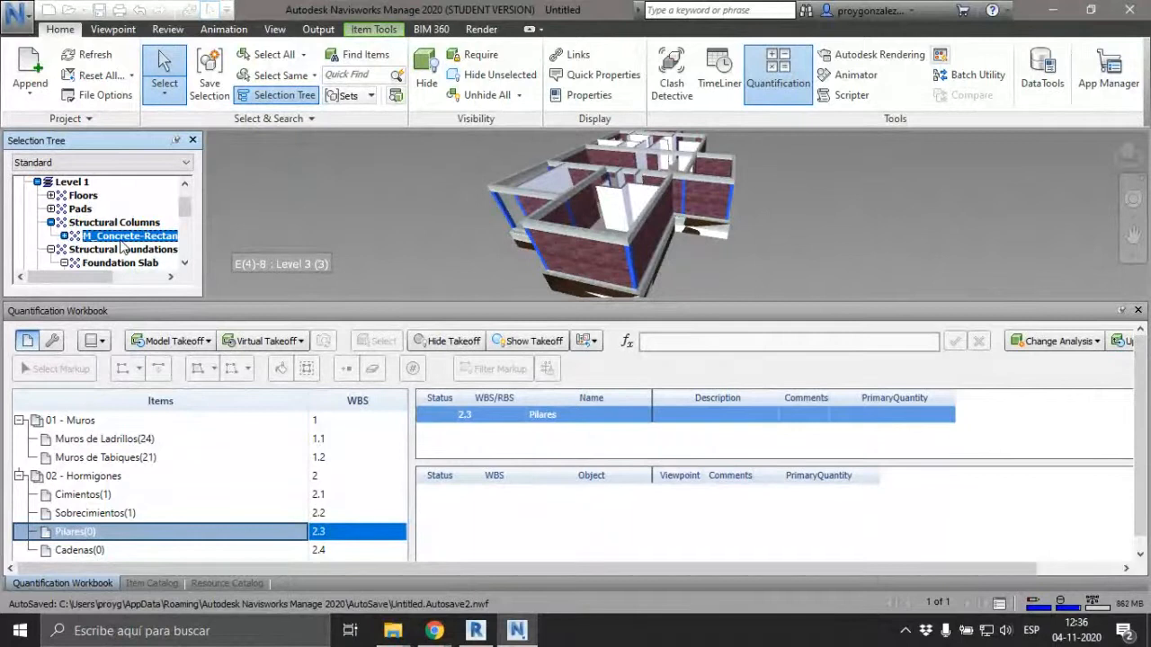
click(64, 235)
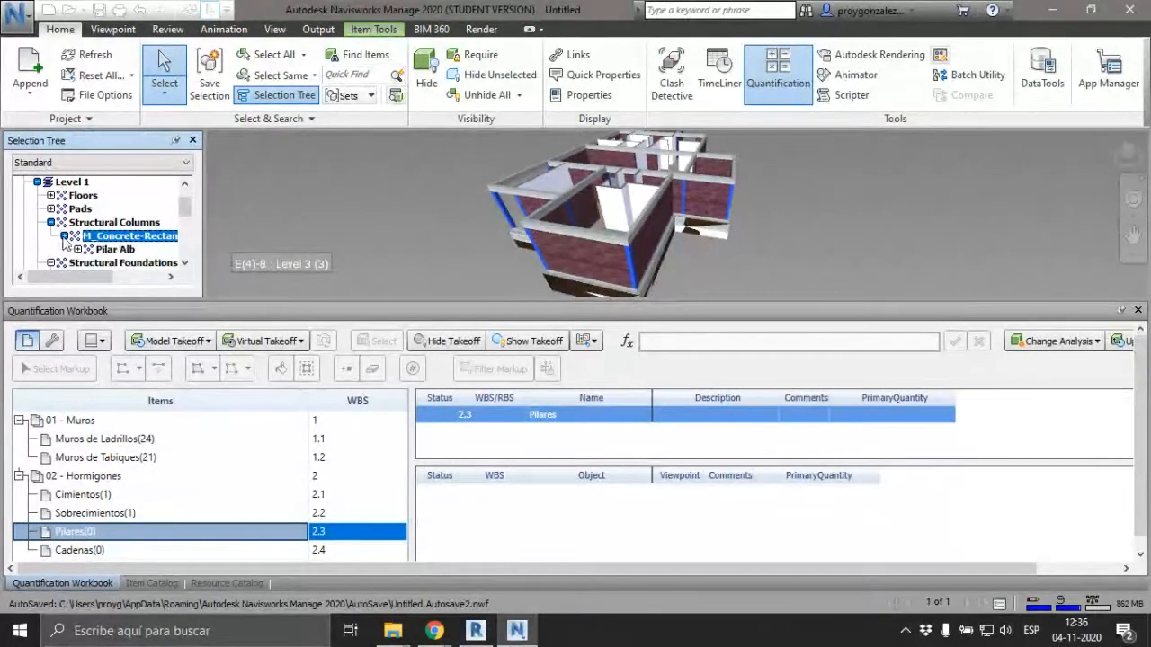
click(117, 251)
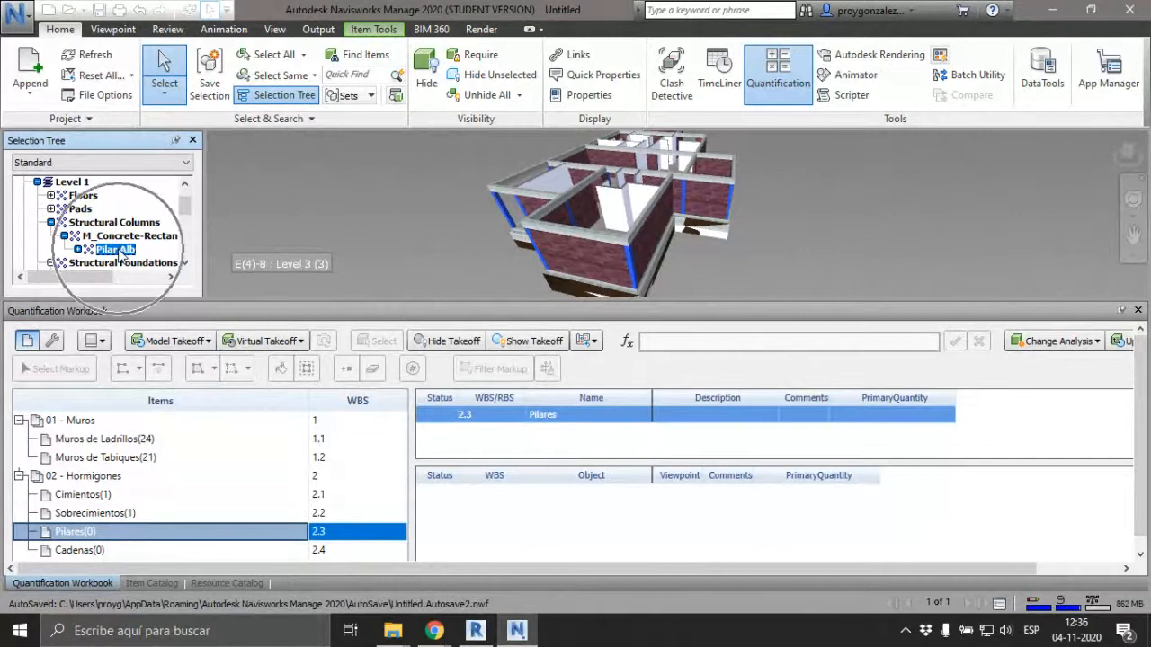
right_click(122, 254)
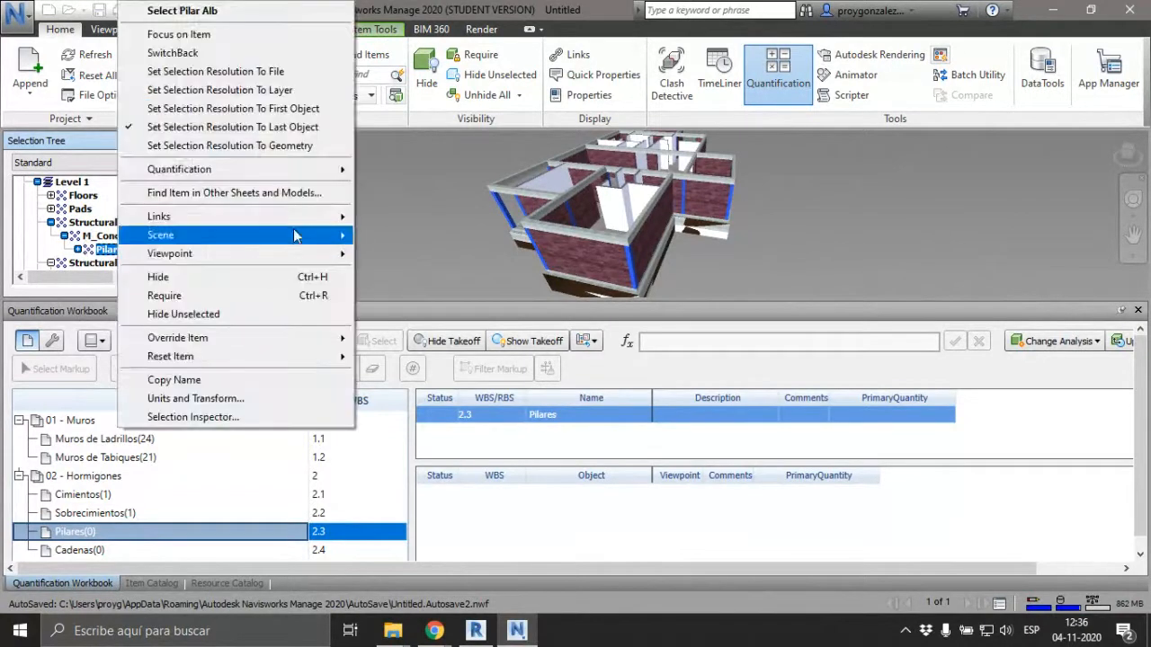
mouse_move(302, 171)
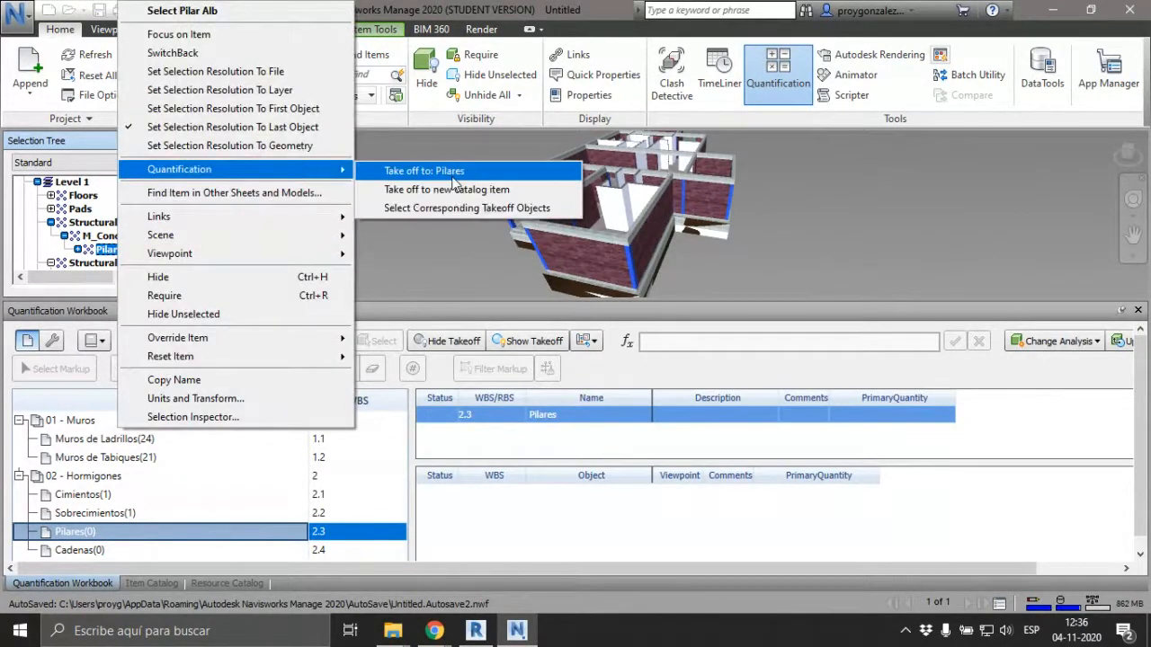
click(450, 171)
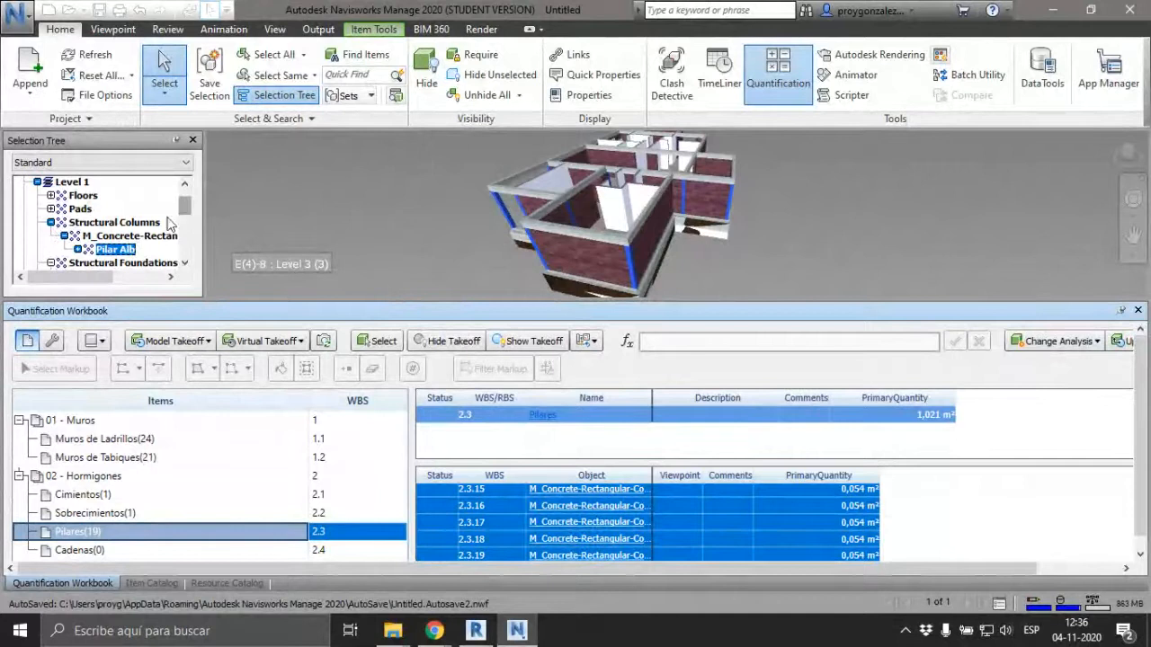
- Collapse Level 1 and take off the Cadena type from the Foundation Slab family under Level 2 to the Cadenas item
click(36, 183)
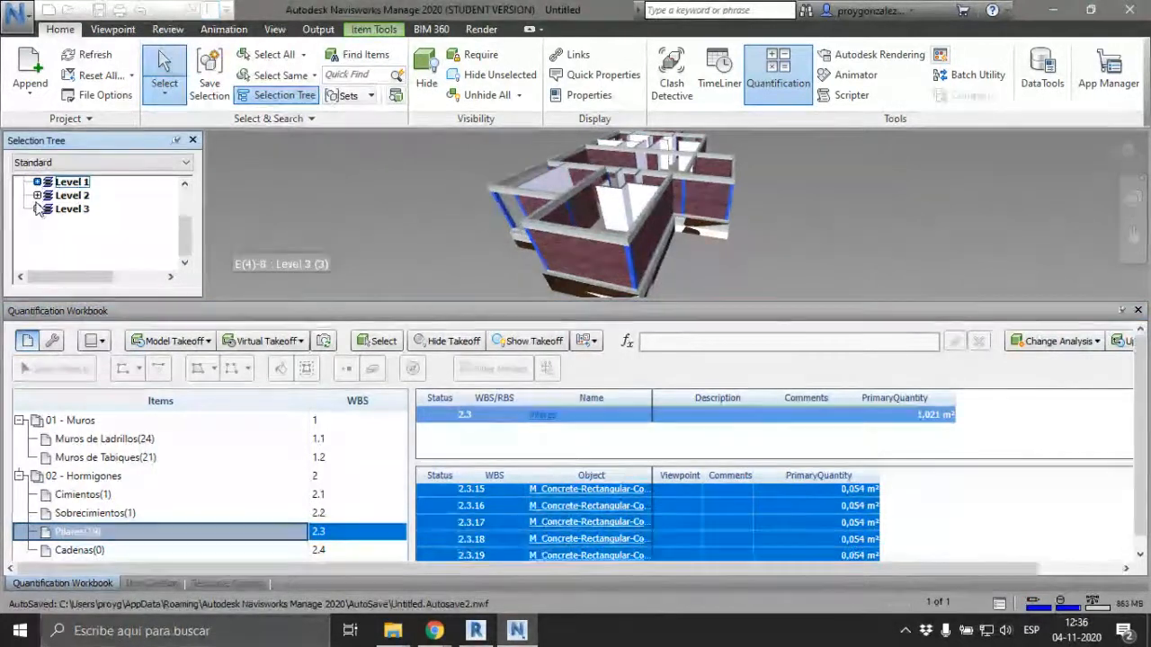
click(37, 195)
click(50, 209)
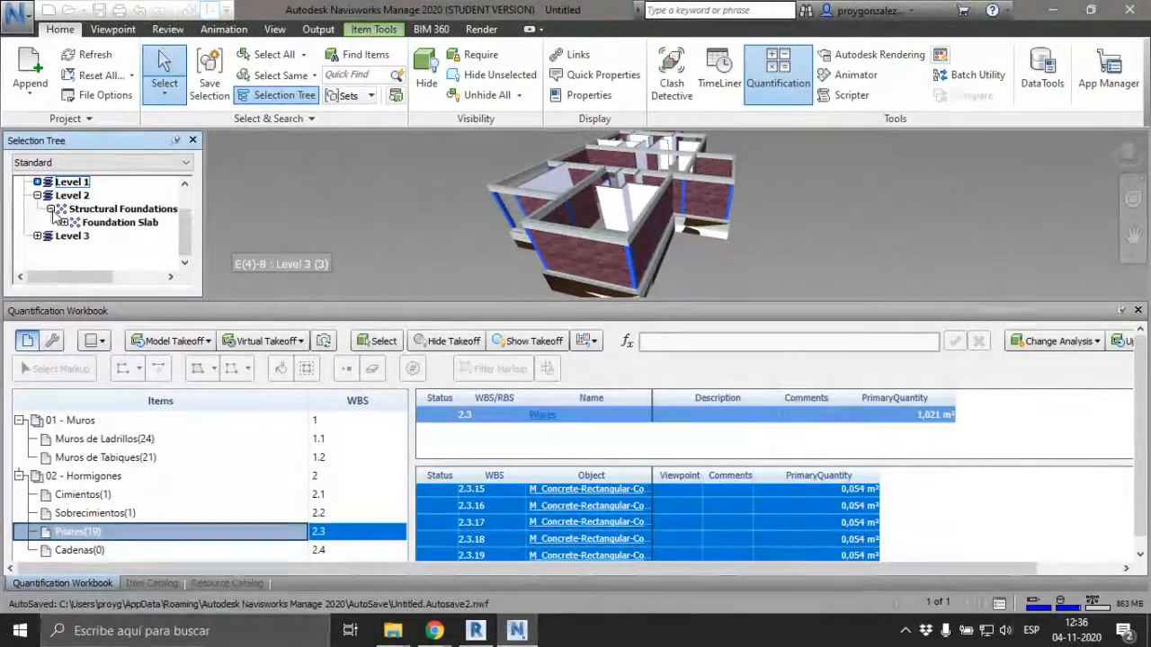
click(64, 222)
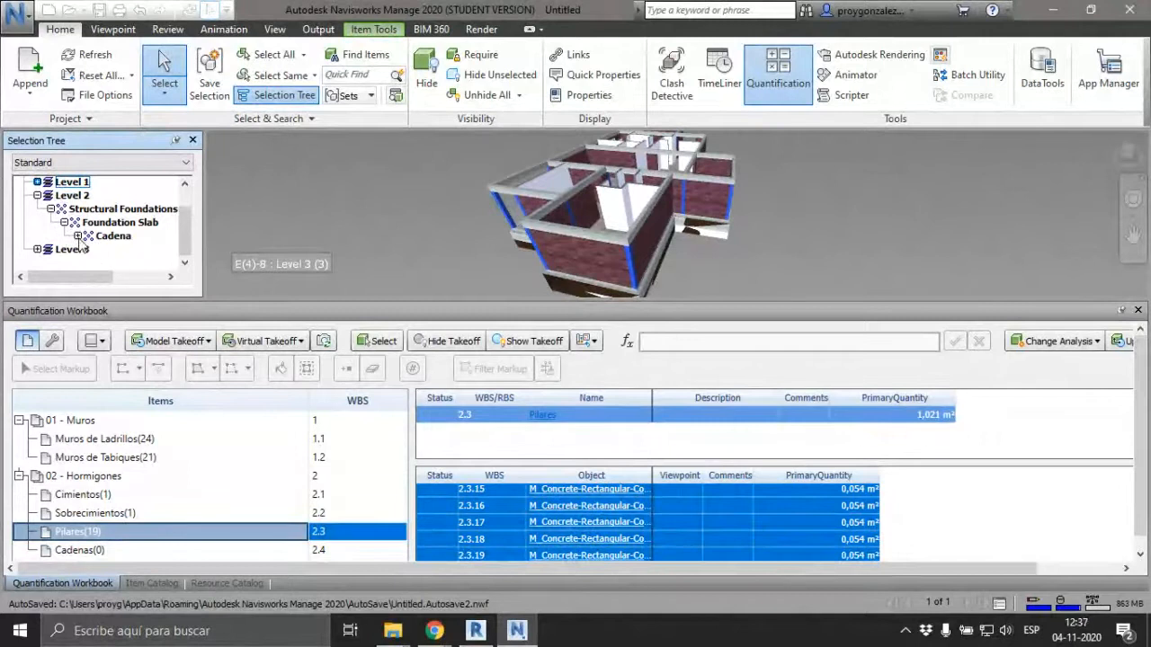
click(77, 236)
click(113, 235)
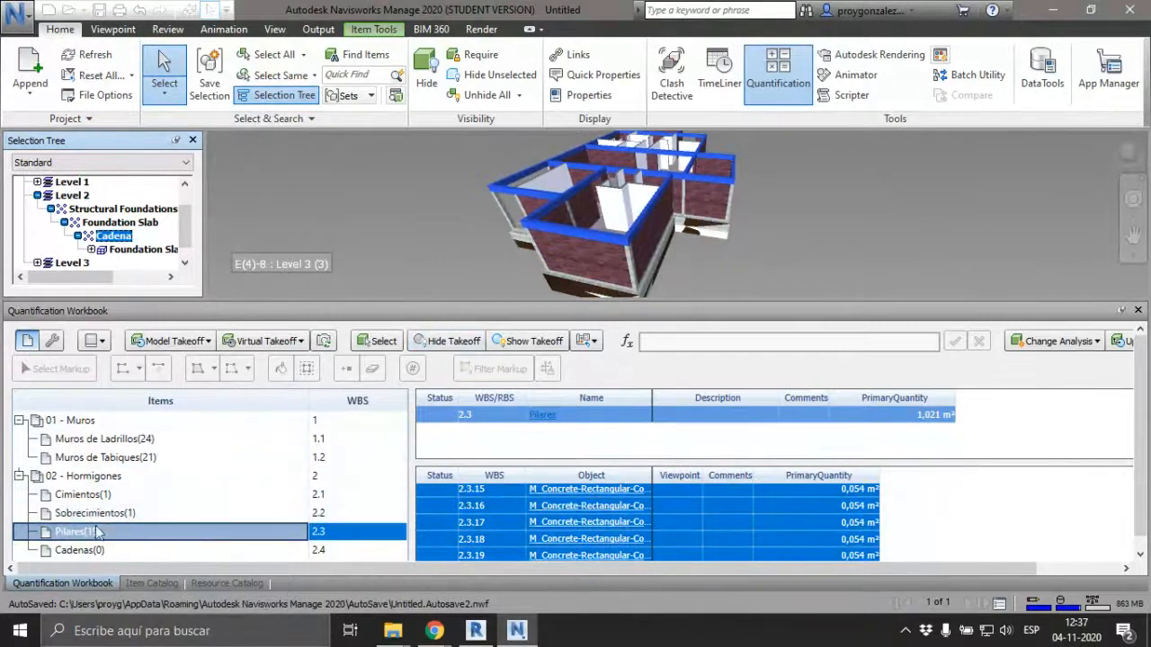
click(79, 550)
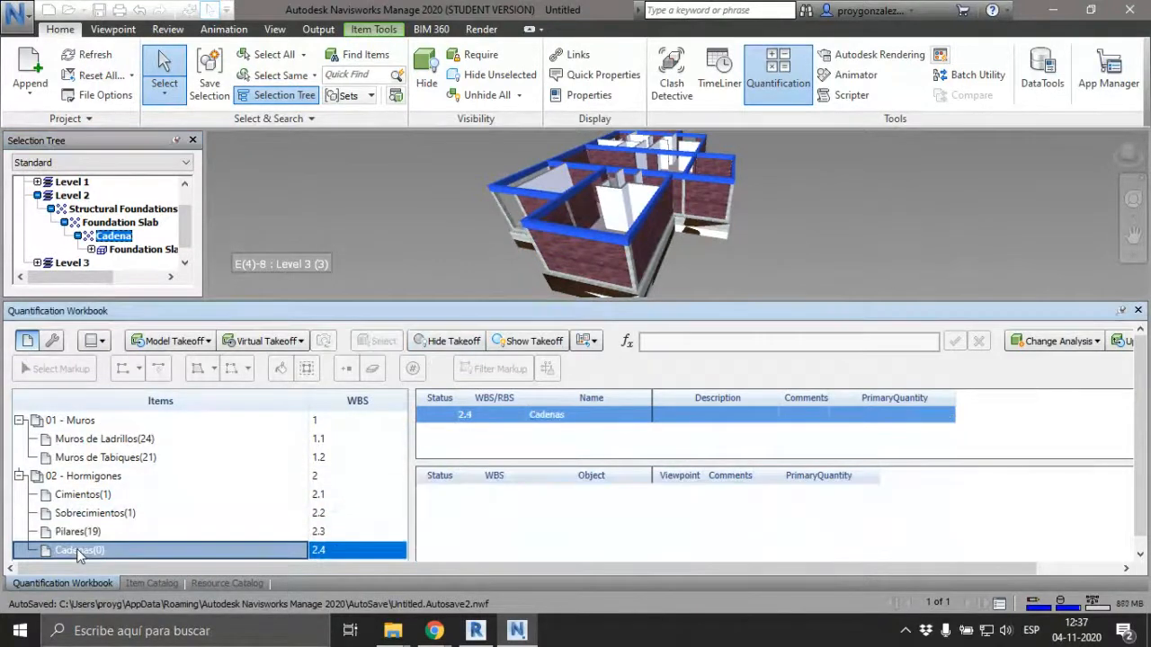
right_click(118, 237)
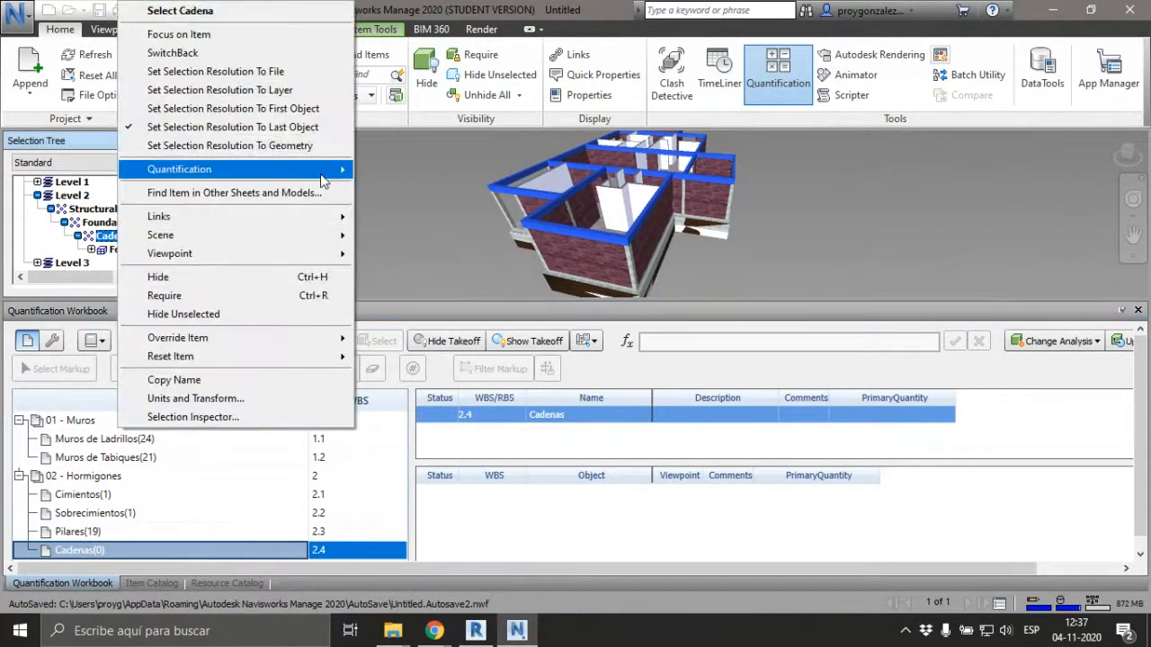
mouse_move(322, 182)
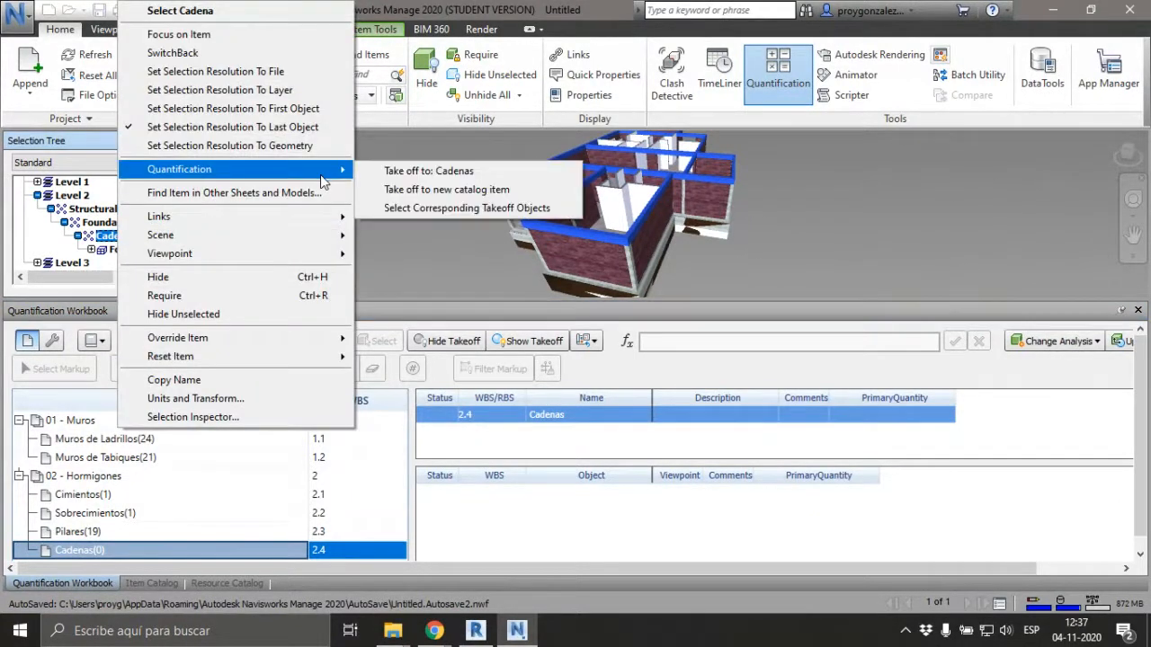
click(475, 172)
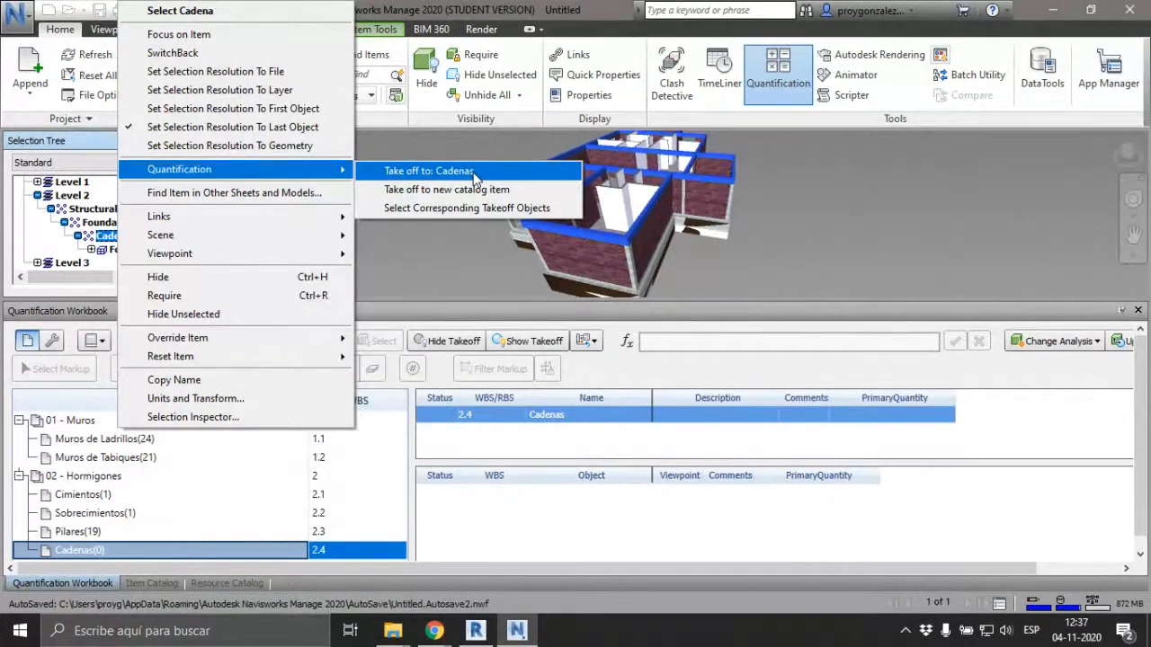
- Take off the selected Cadena type to Cadenas and enlarge the workbook to show the quantities of the 02 - Hormigones group
click(475, 172)
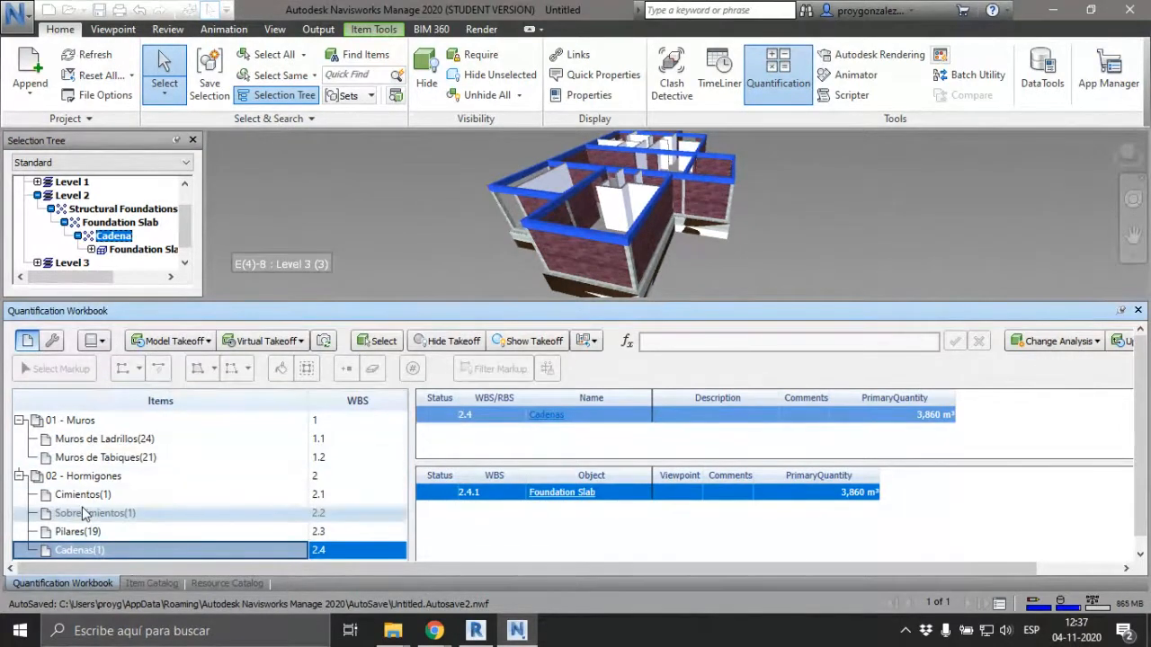
click(83, 478)
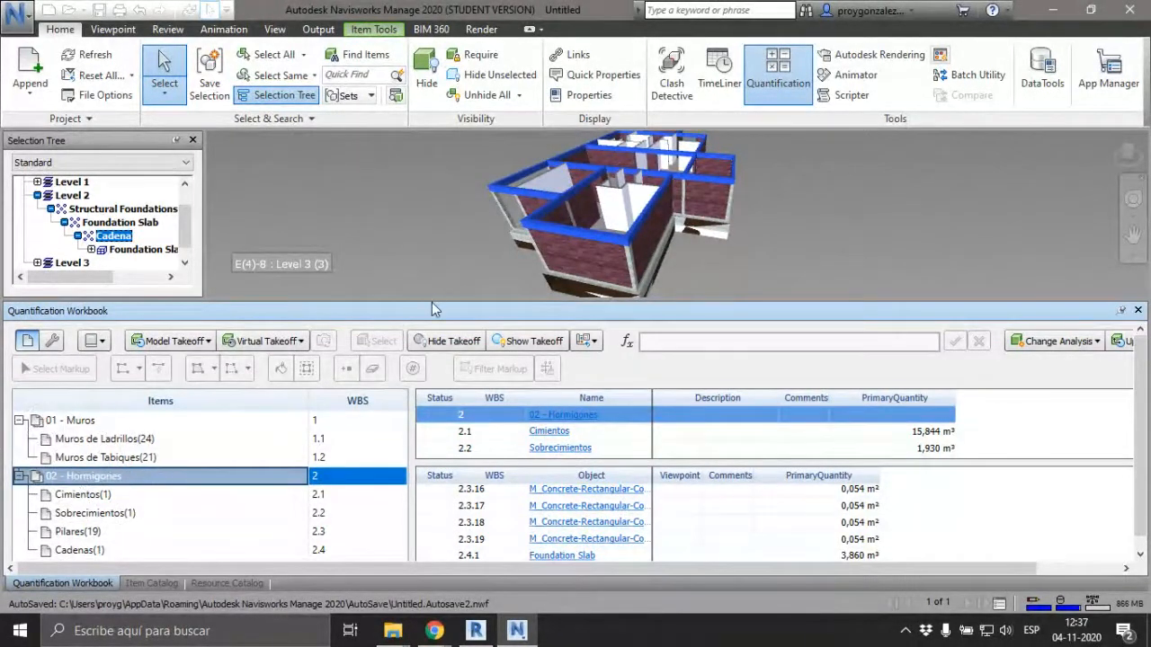
drag(432, 299, 434, 271)
drag(435, 216, 435, 218)
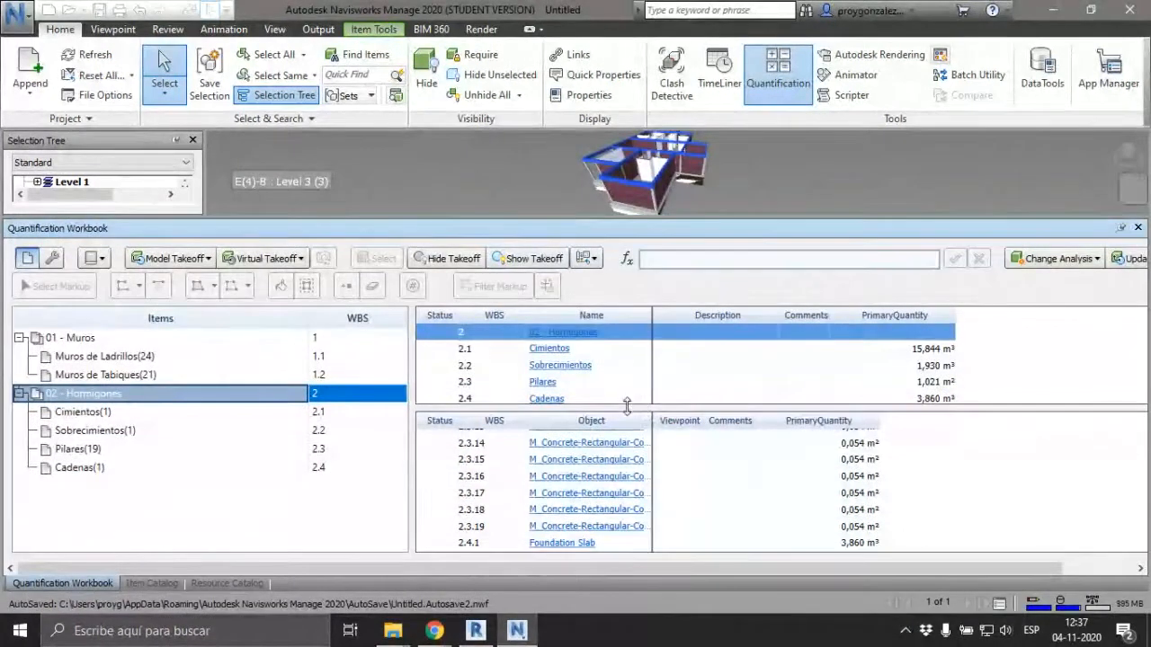
click(629, 398)
mouse_move(686, 409)
mouse_down()
mouse_move(682, 462)
mouse_move(688, 418)
mouse_up()
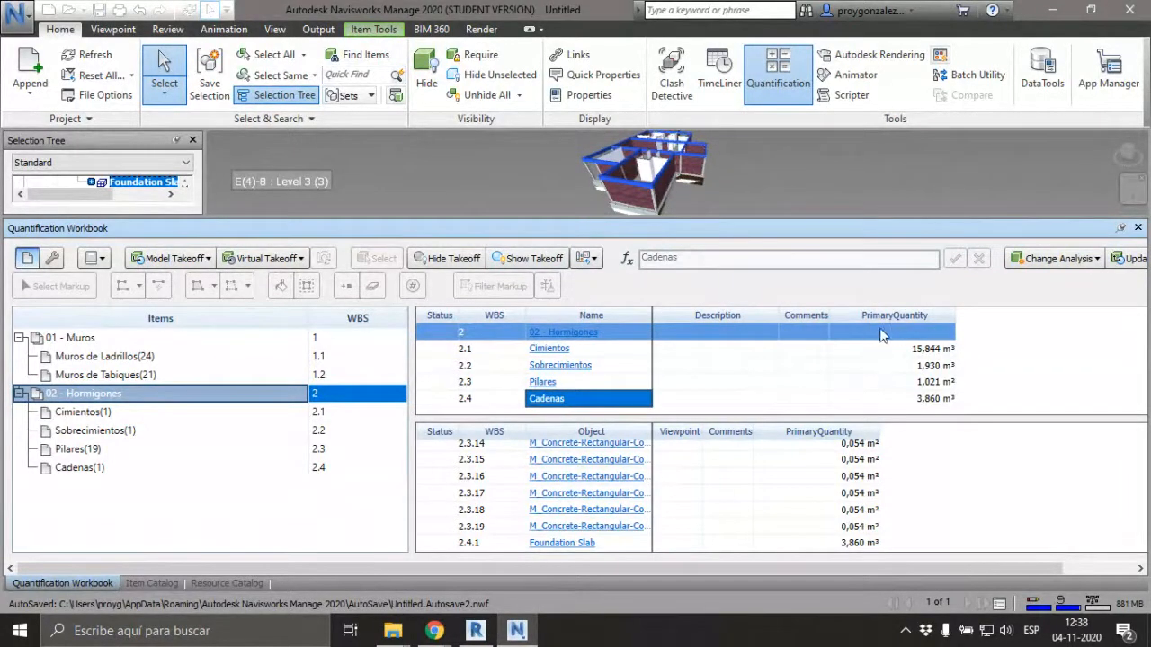
- Open the Pilares item in the Item Catalog, clear the model selection and enlarge the catalog to examine its calculations
click(155, 585)
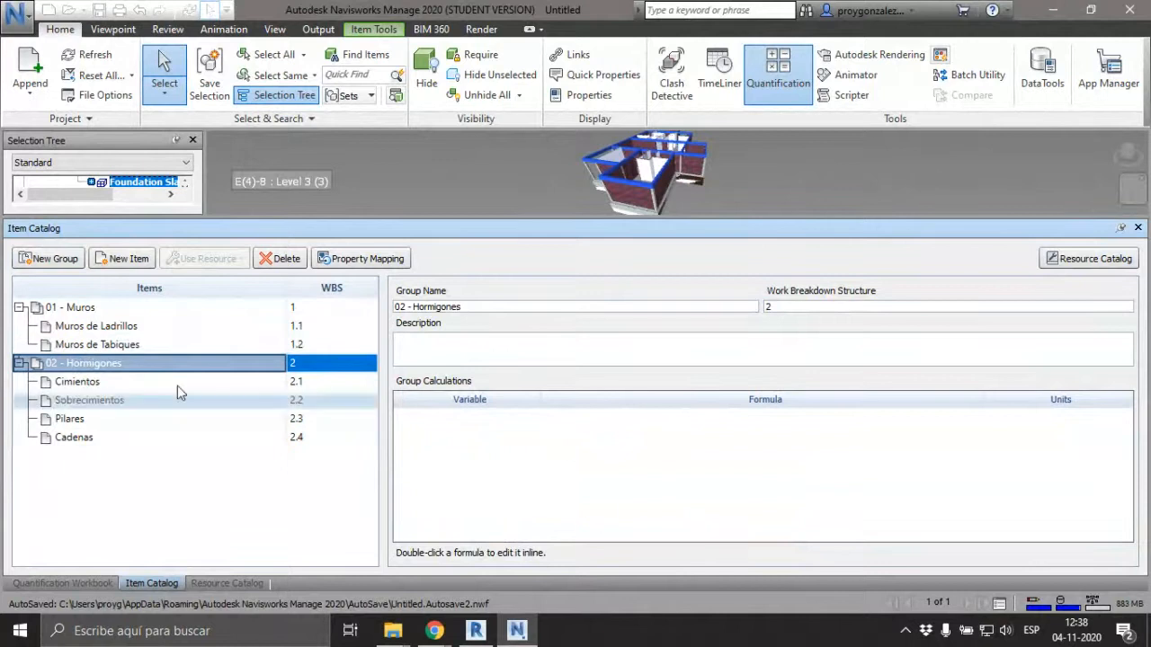
click(97, 583)
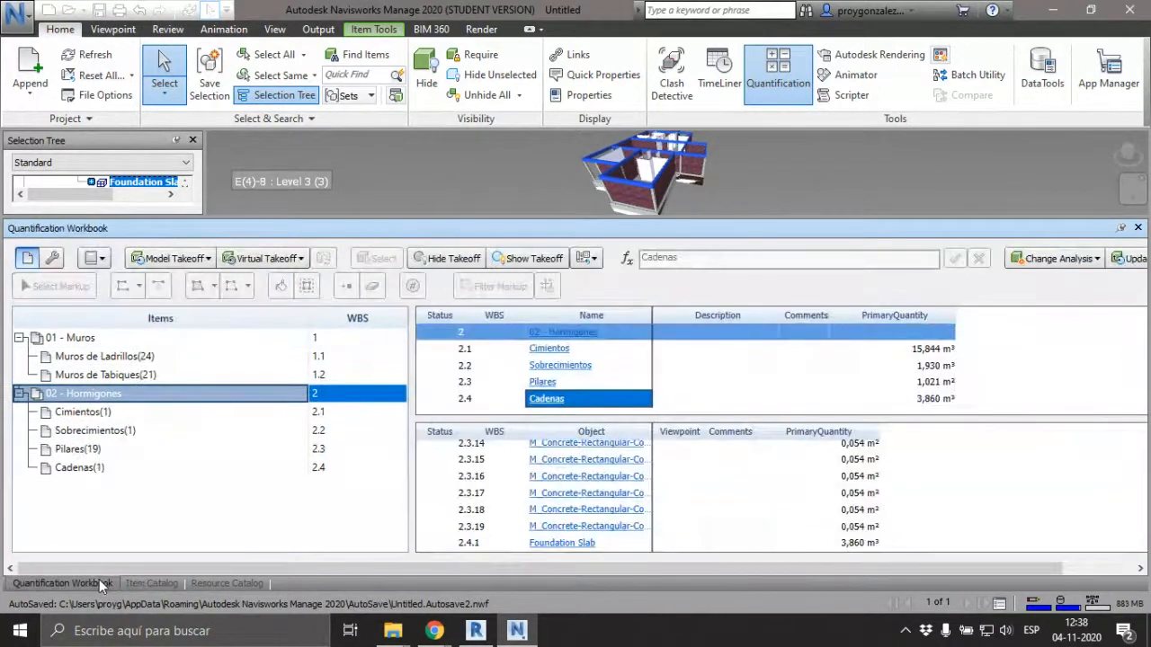
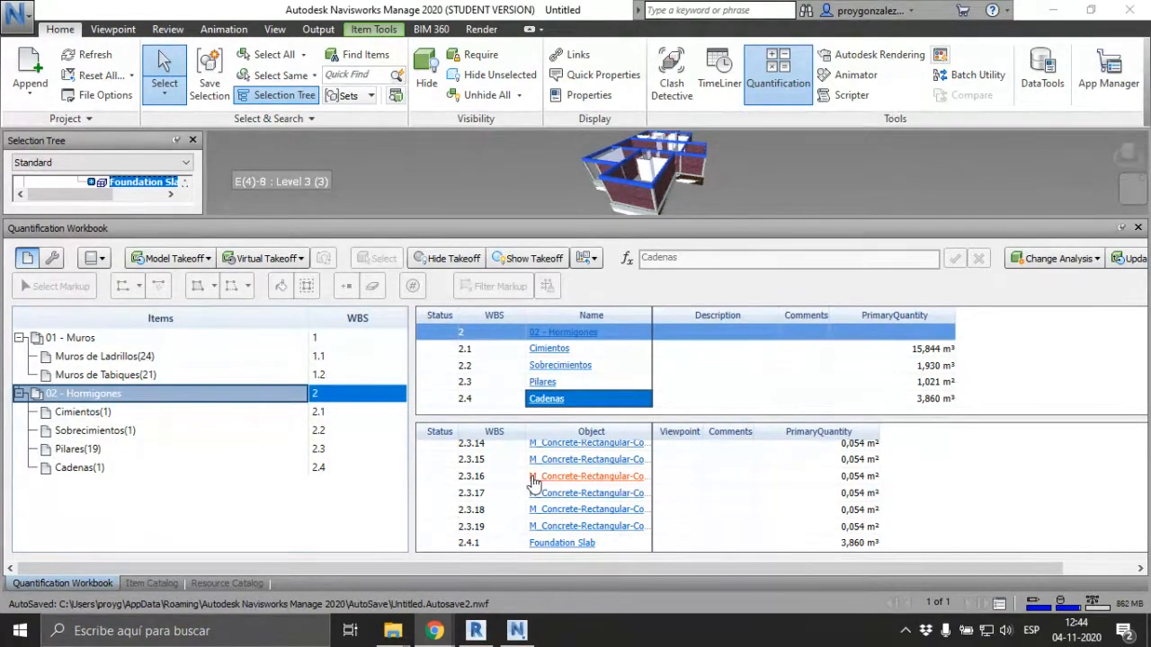
click(86, 517)
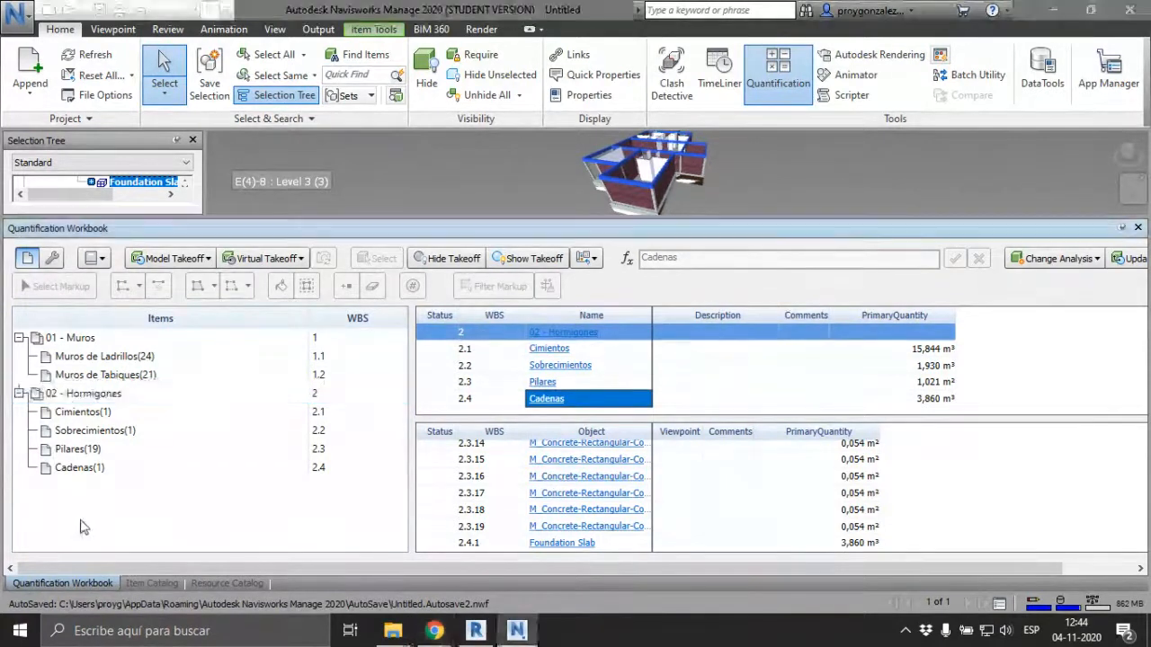
click(72, 449)
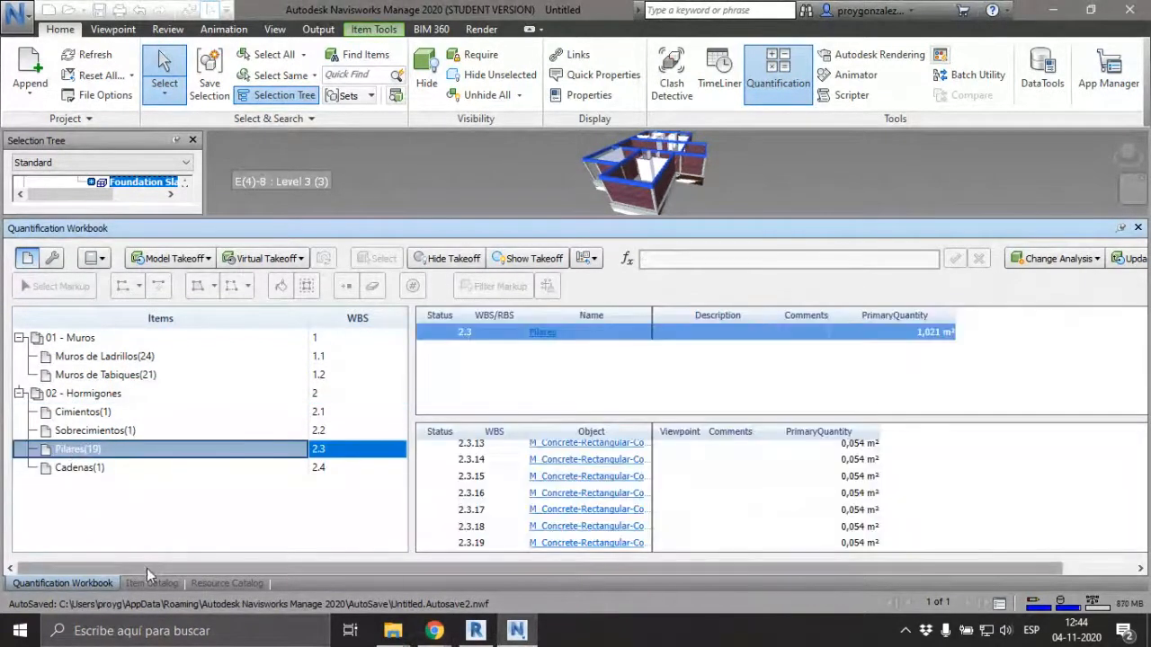
click(148, 582)
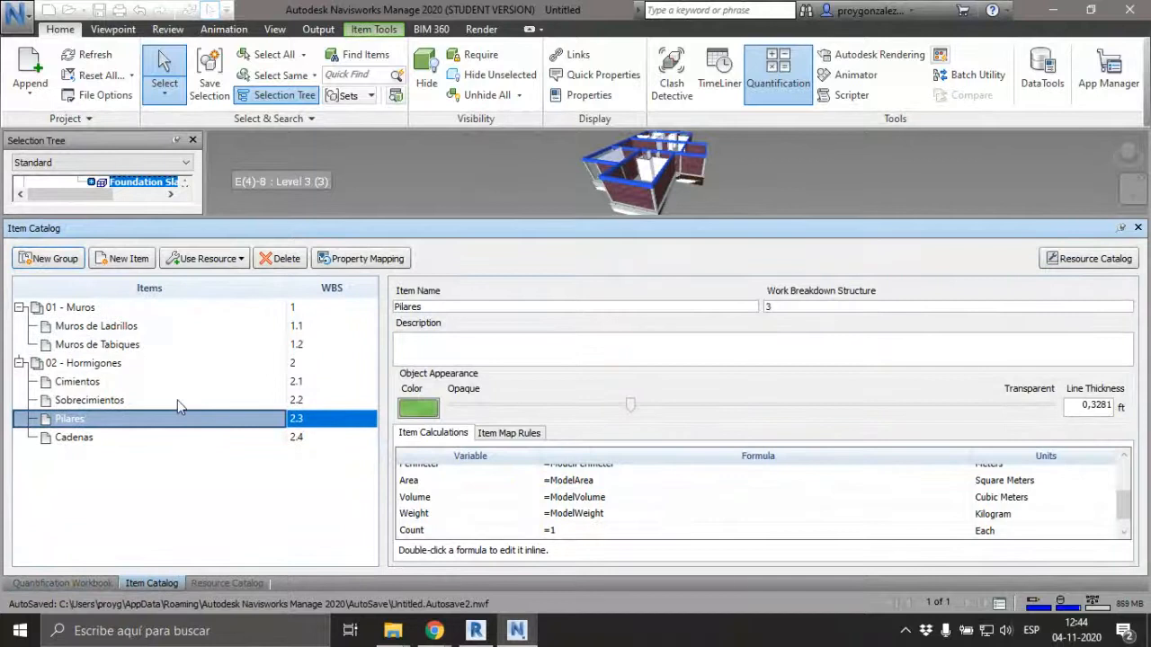
click(406, 214)
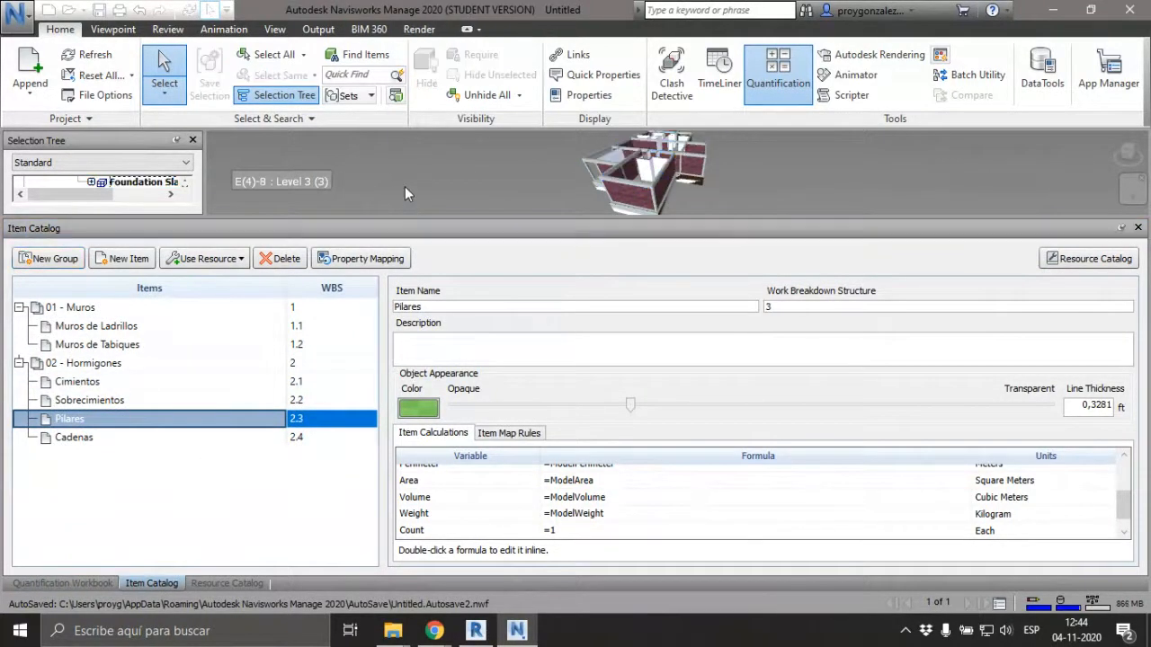
drag(398, 218, 399, 190)
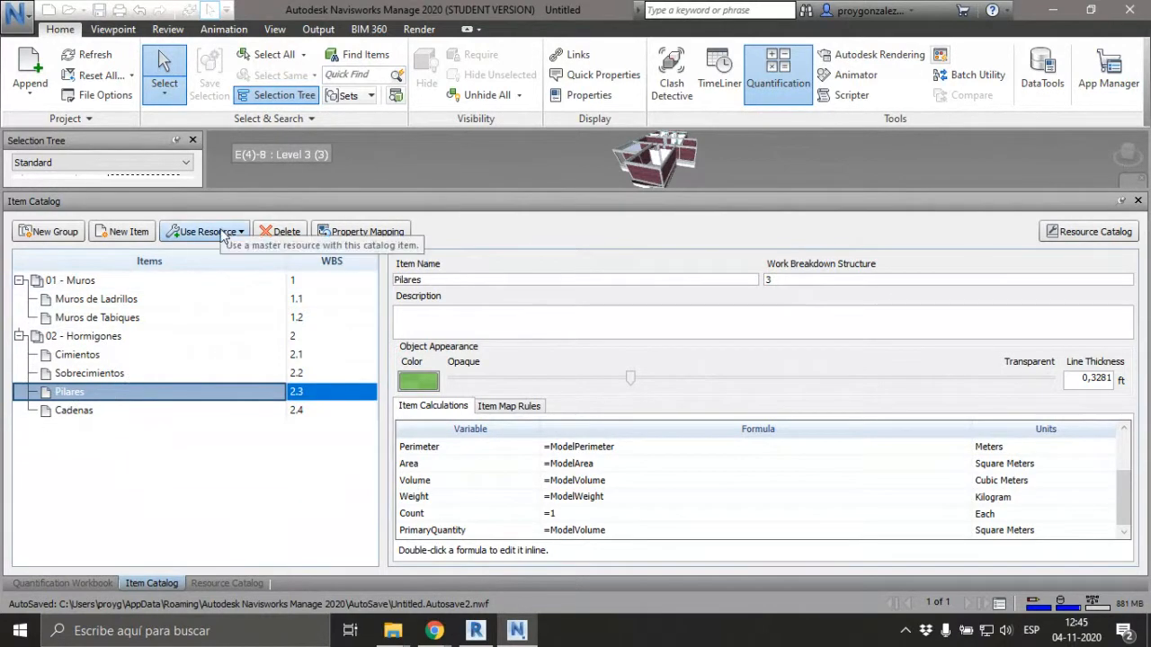
- Create a resource group named FE Hormigones in the Resource Catalog
click(229, 585)
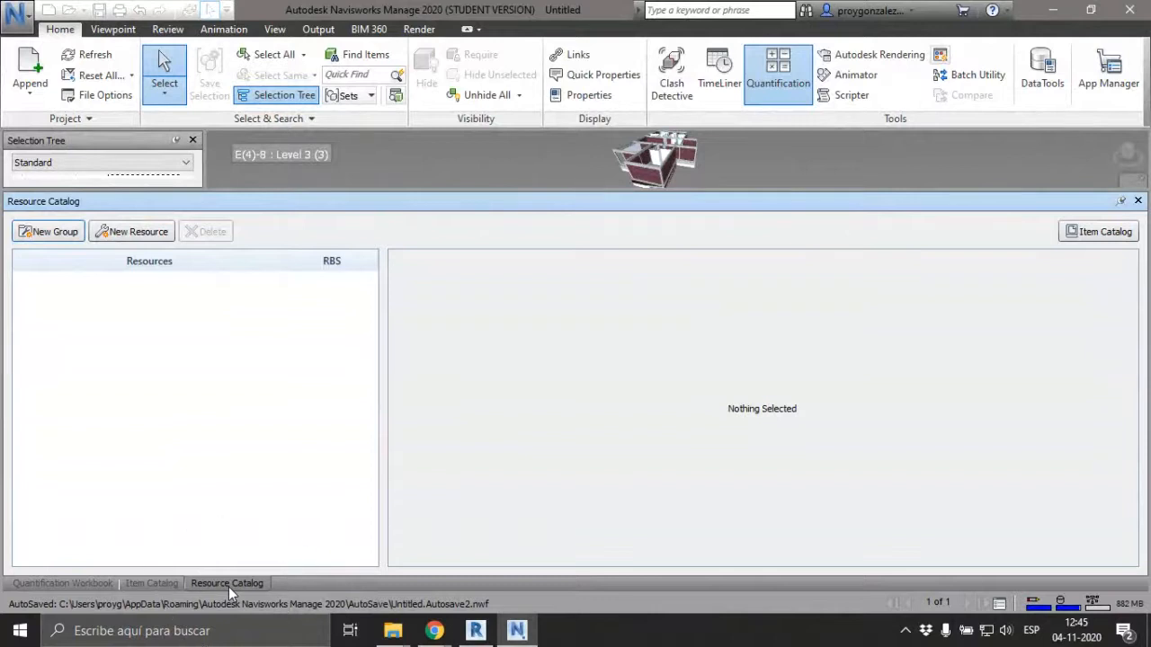
click(47, 232)
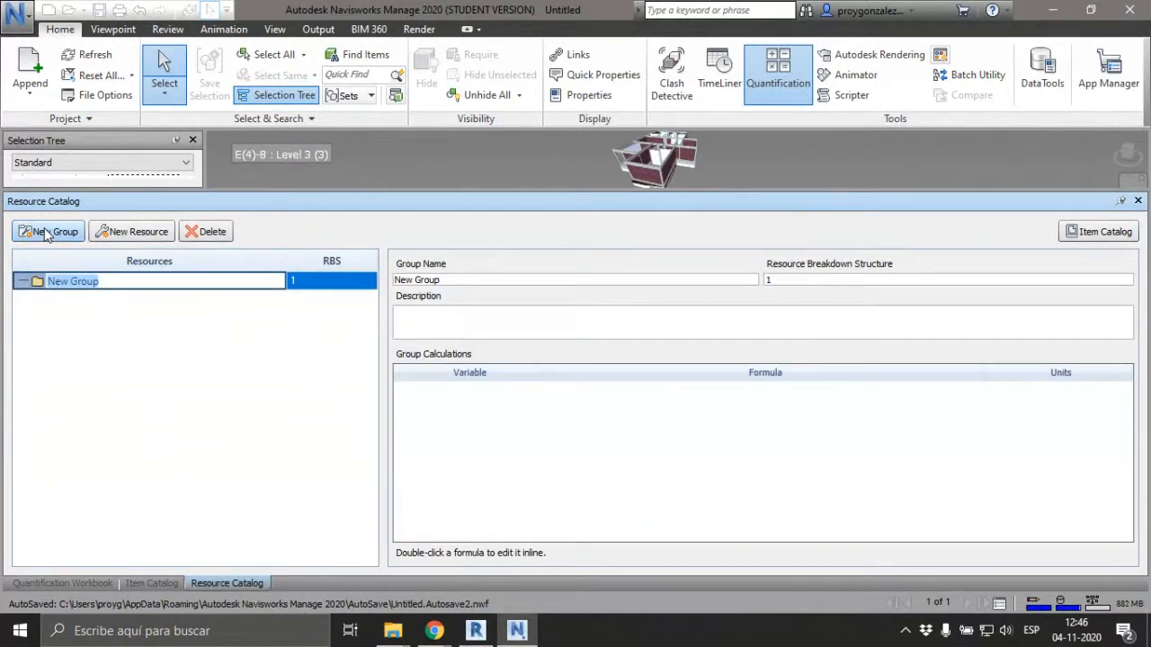
text(FE Hormigones)
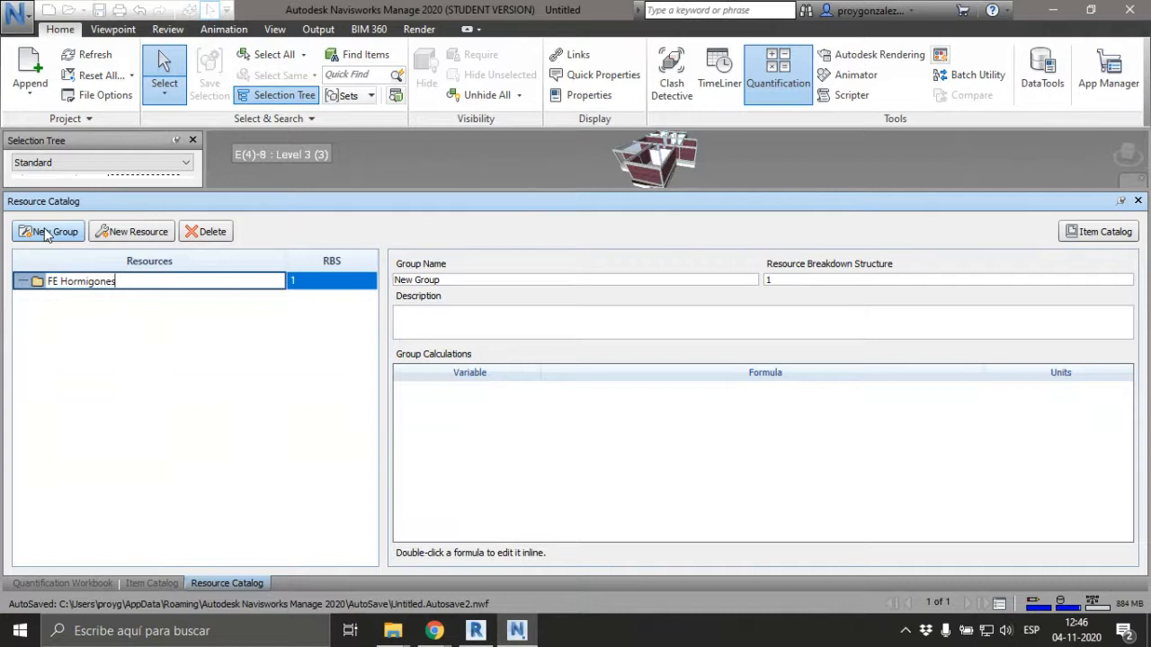
key(Return)
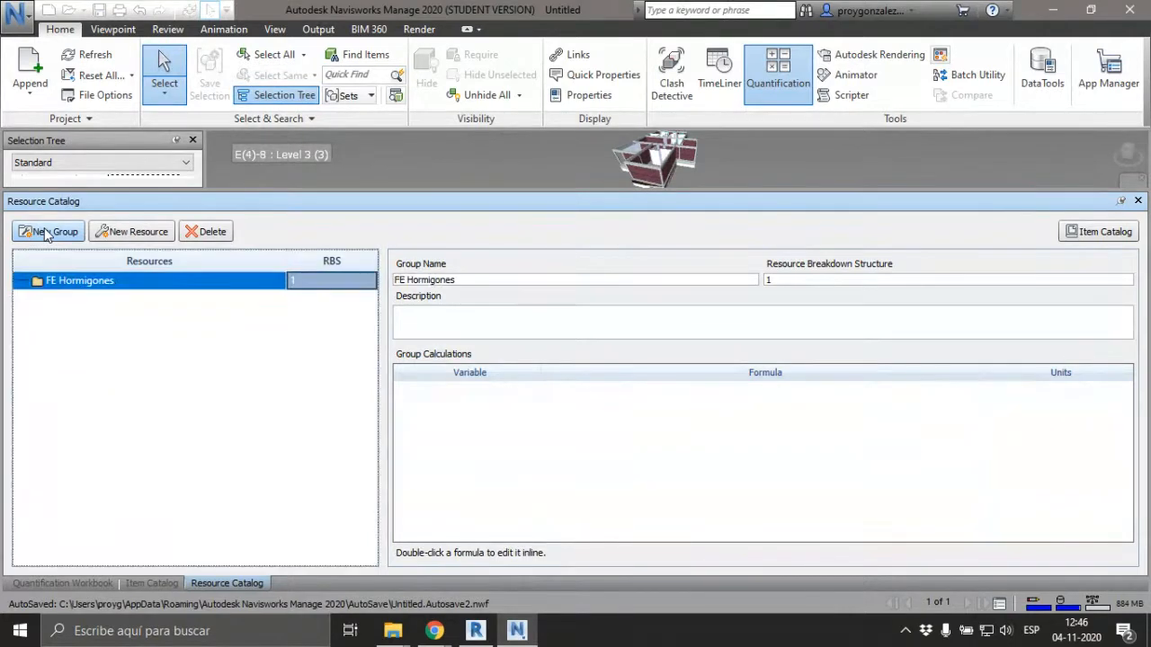
- Add a new resource named FE12 to the FE Hormigones group
click(141, 231)
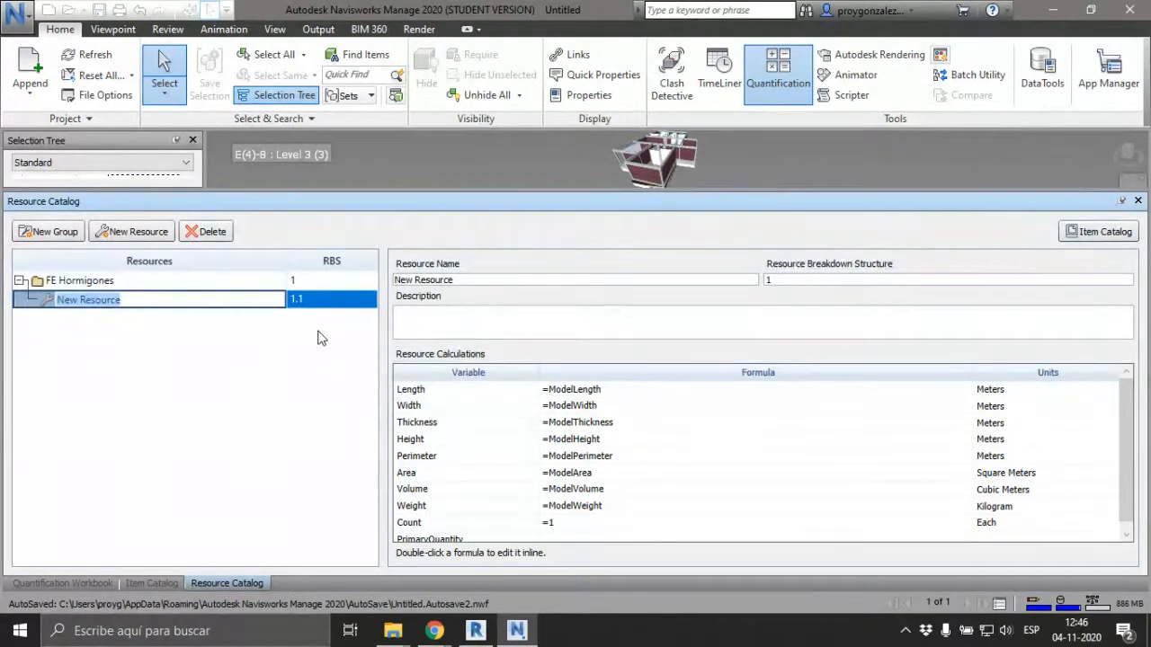
text(FE12)
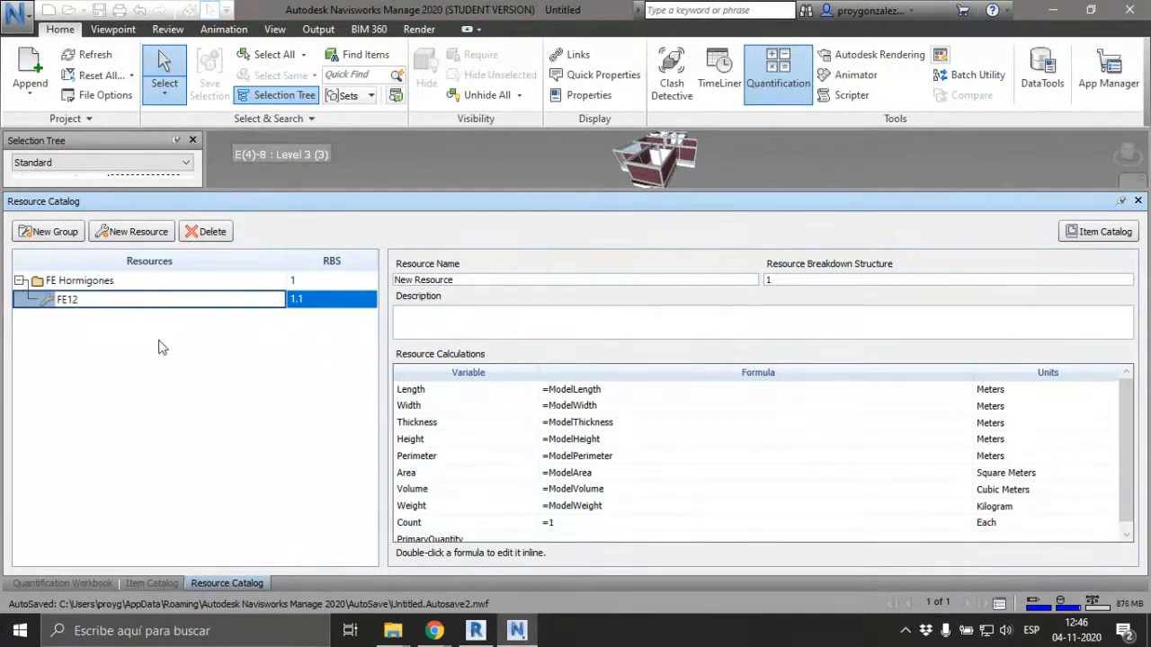
click(146, 409)
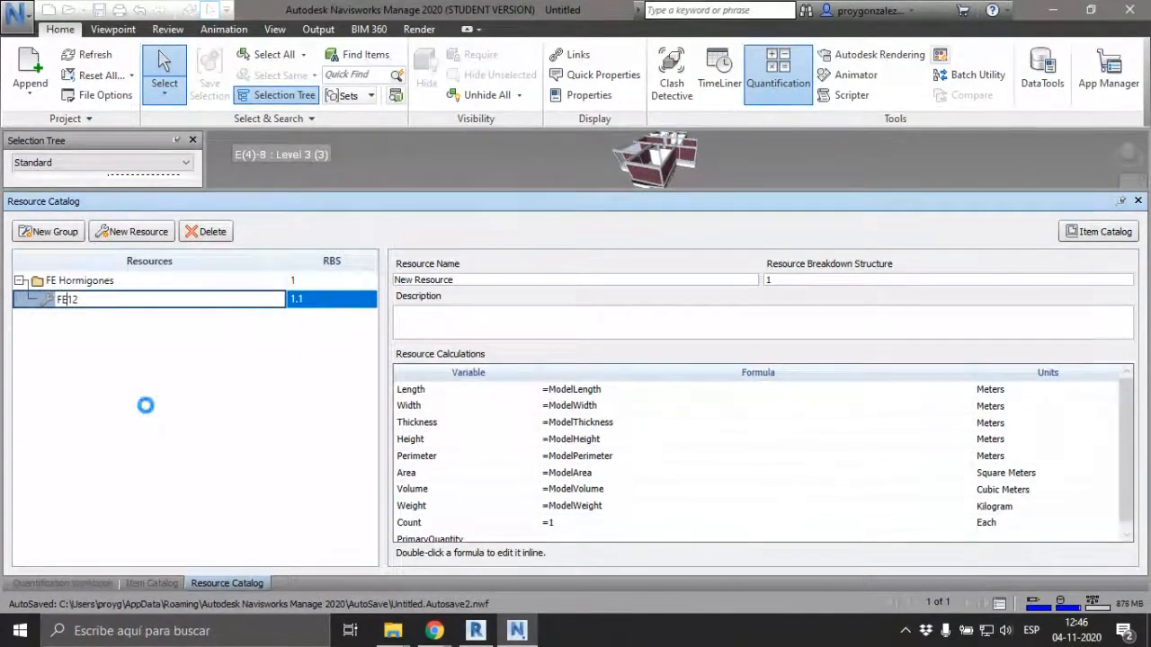
click(52, 301)
click(54, 305)
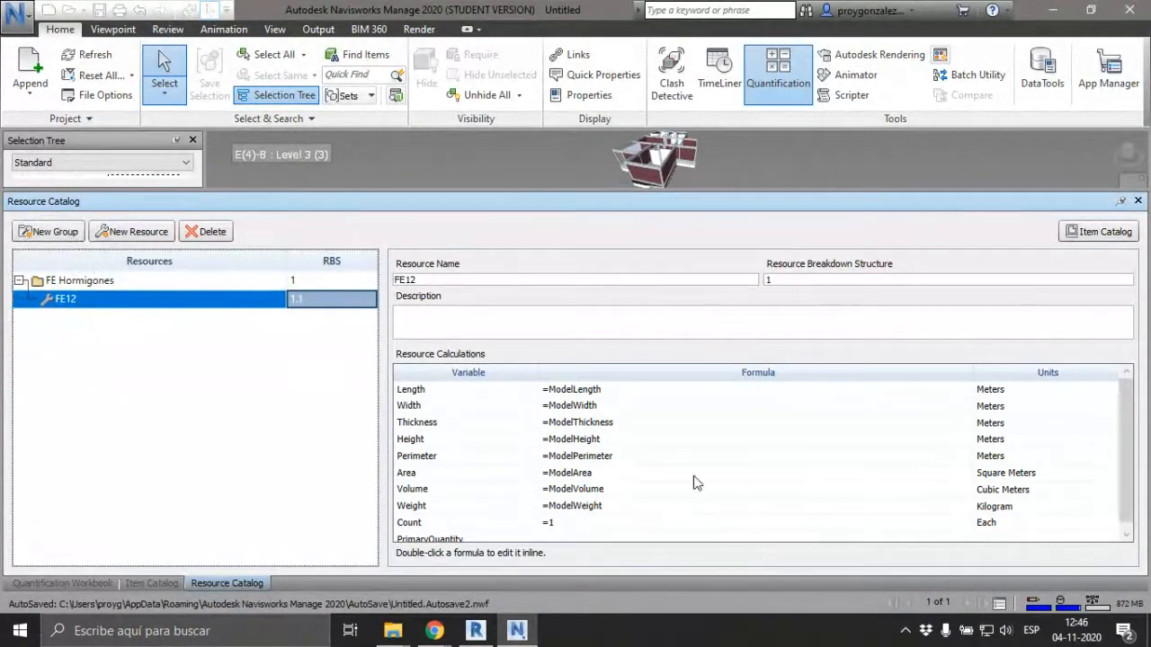
- Set the PrimaryQuantity formula of the FE12 resource to =Volume*100
scroll(697, 481, down, 1)
click(559, 536)
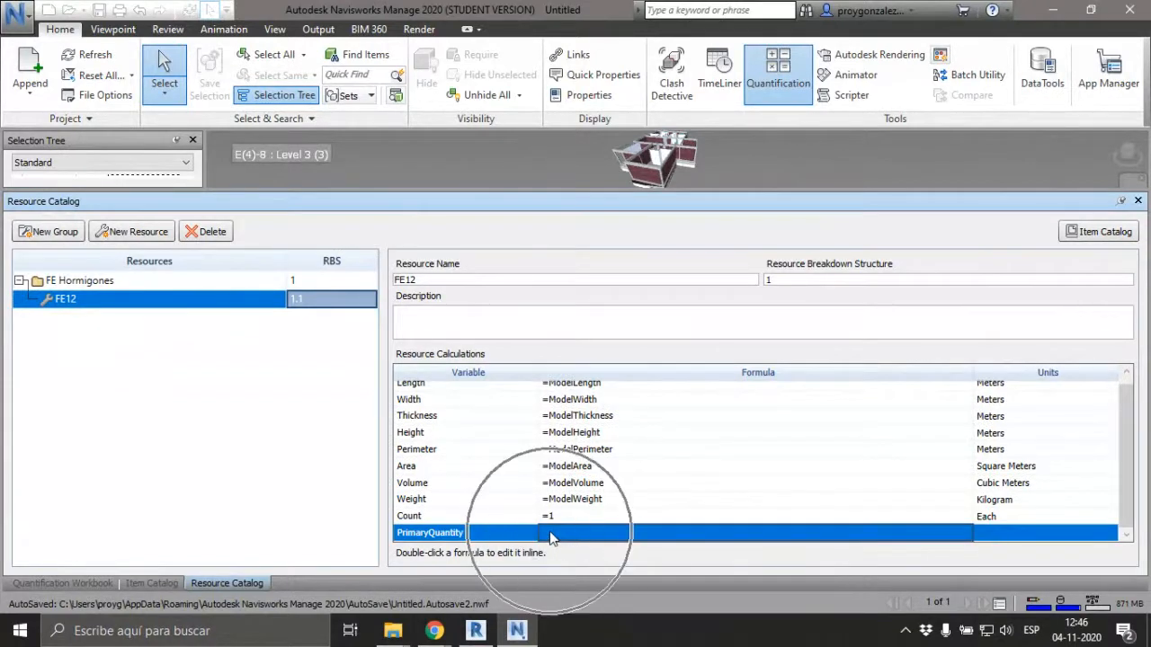
double_click(554, 535)
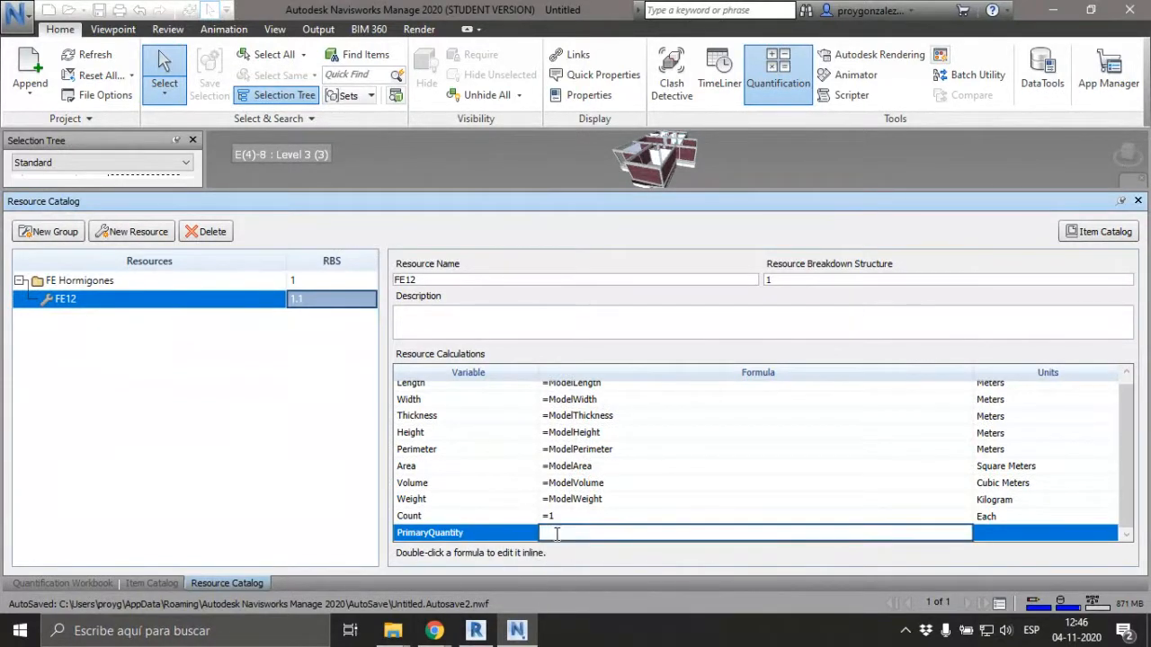
text(=v)
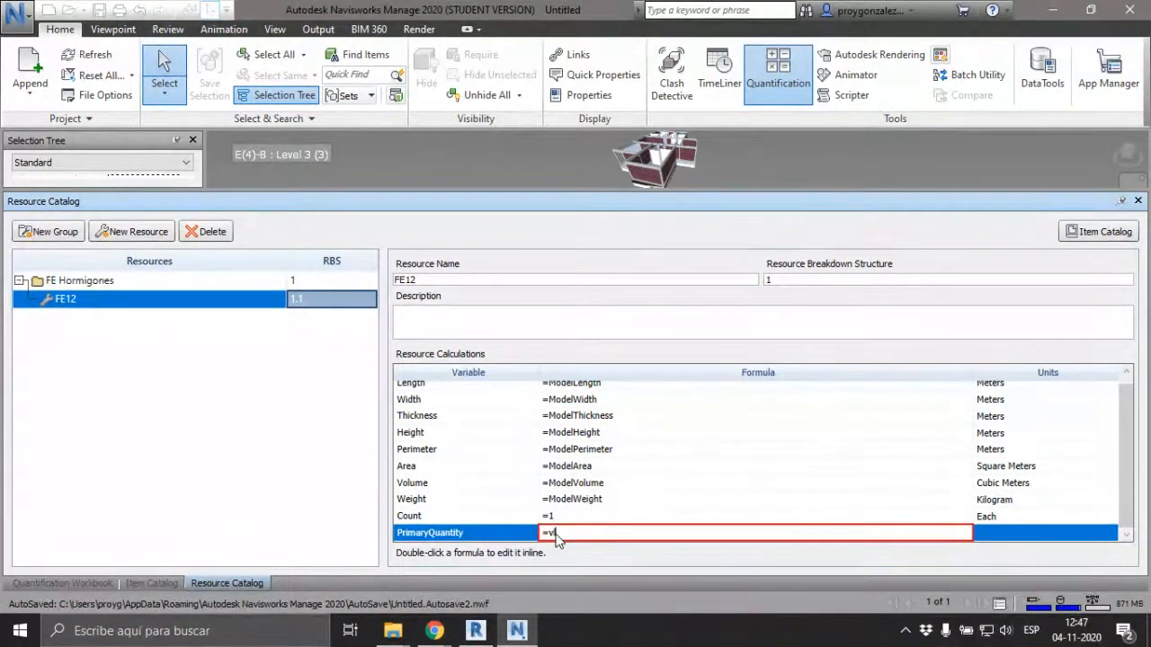
text(olume)
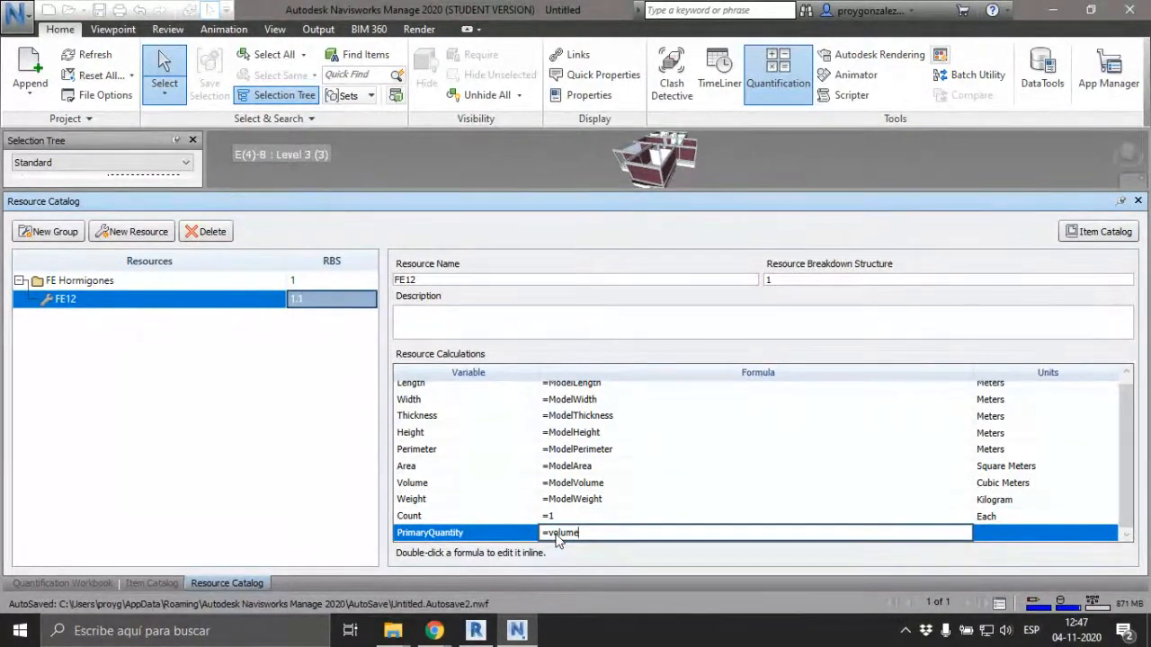
text(*100)
key(Return)
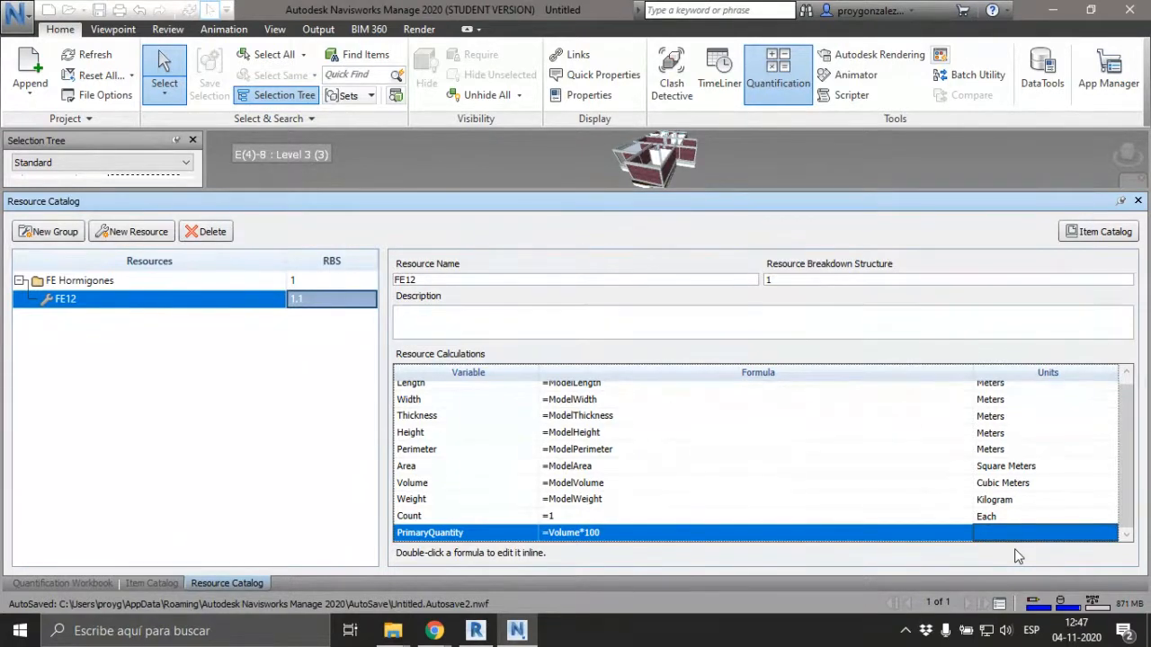
- Set the unit of FE12's PrimaryQuantity to Kilogram
click(1077, 540)
scroll(1119, 483, down, 2)
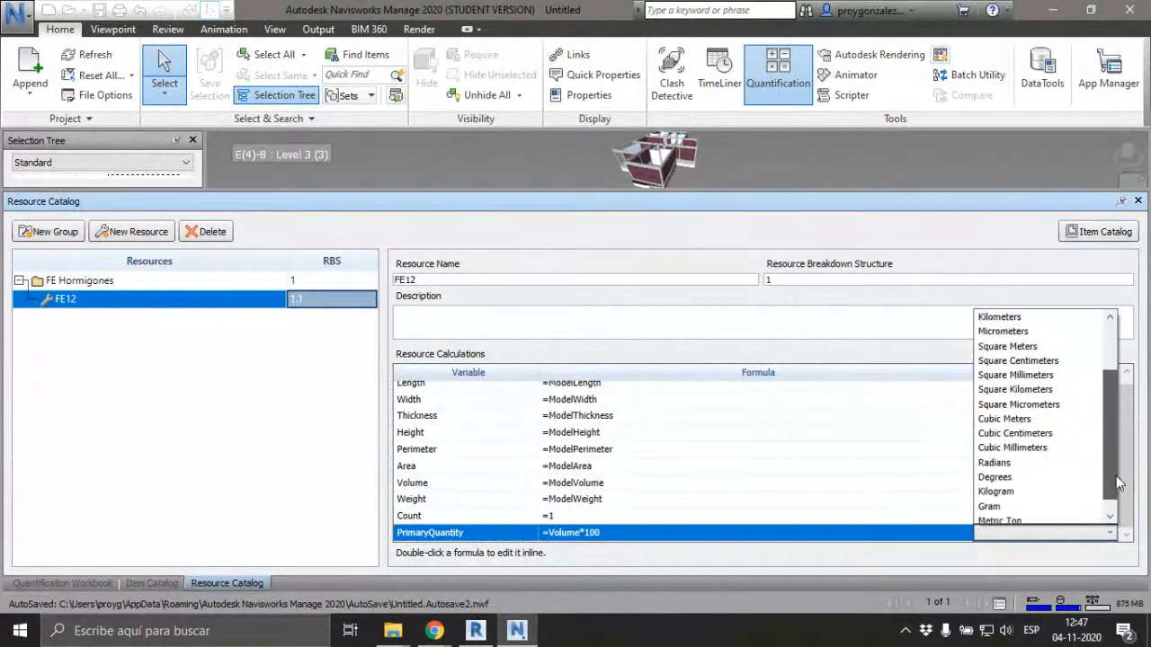
click(1021, 482)
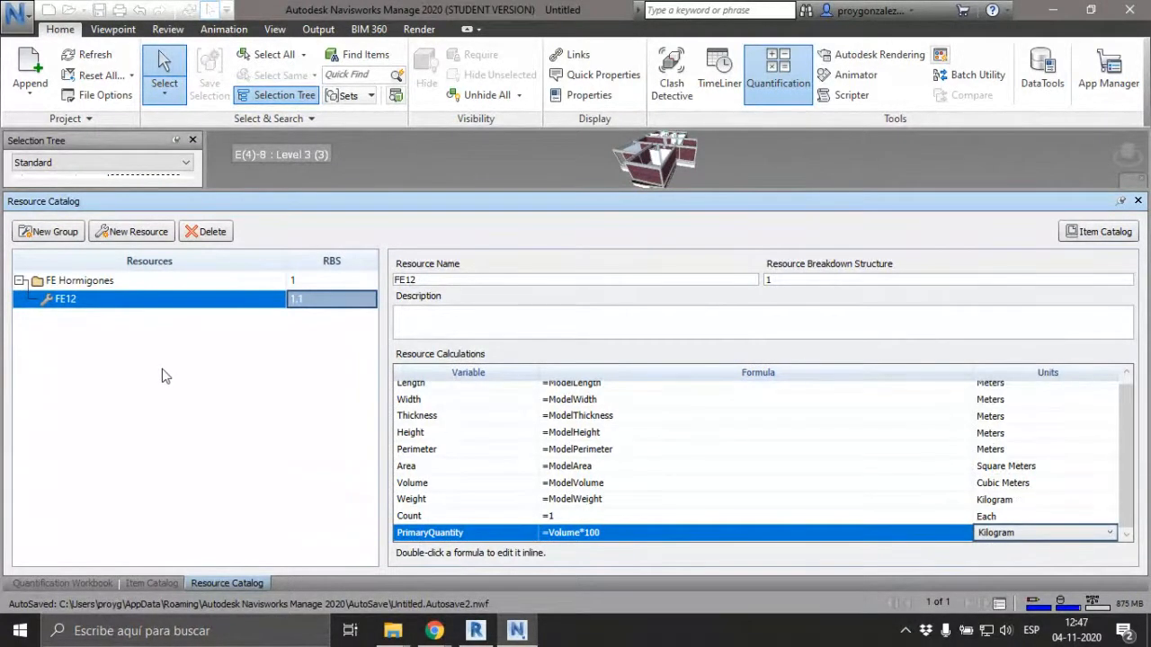
click(664, 526)
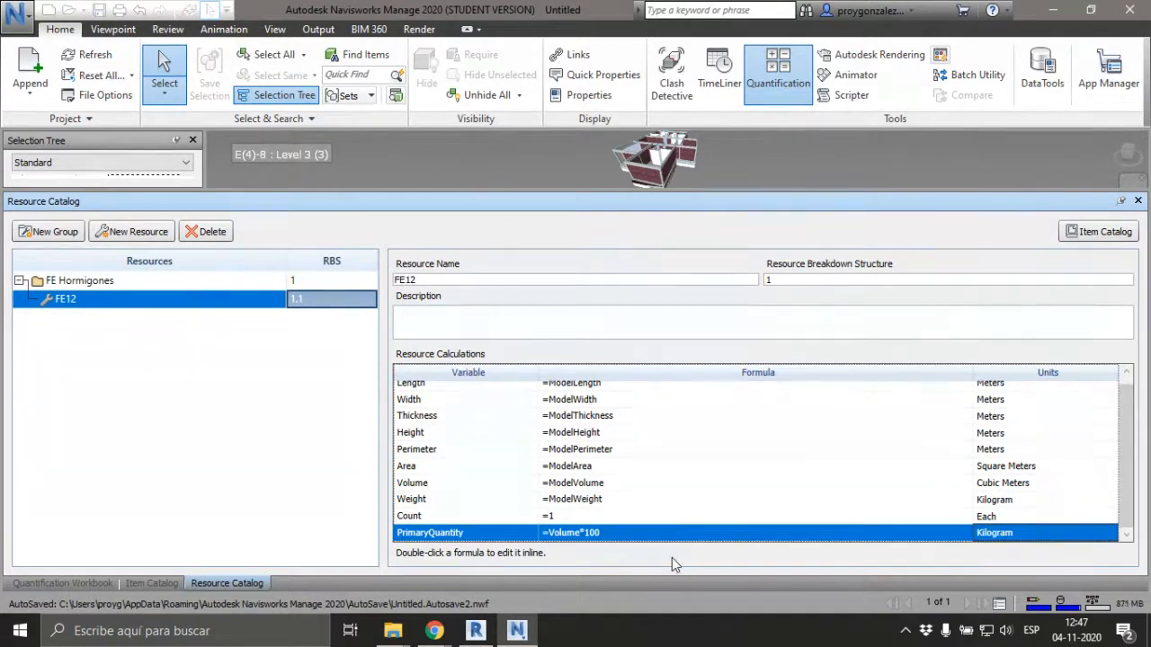
- Assign the existing master resource FE12 to the Pilares item in the Item Catalog and select it under Pilares
click(155, 583)
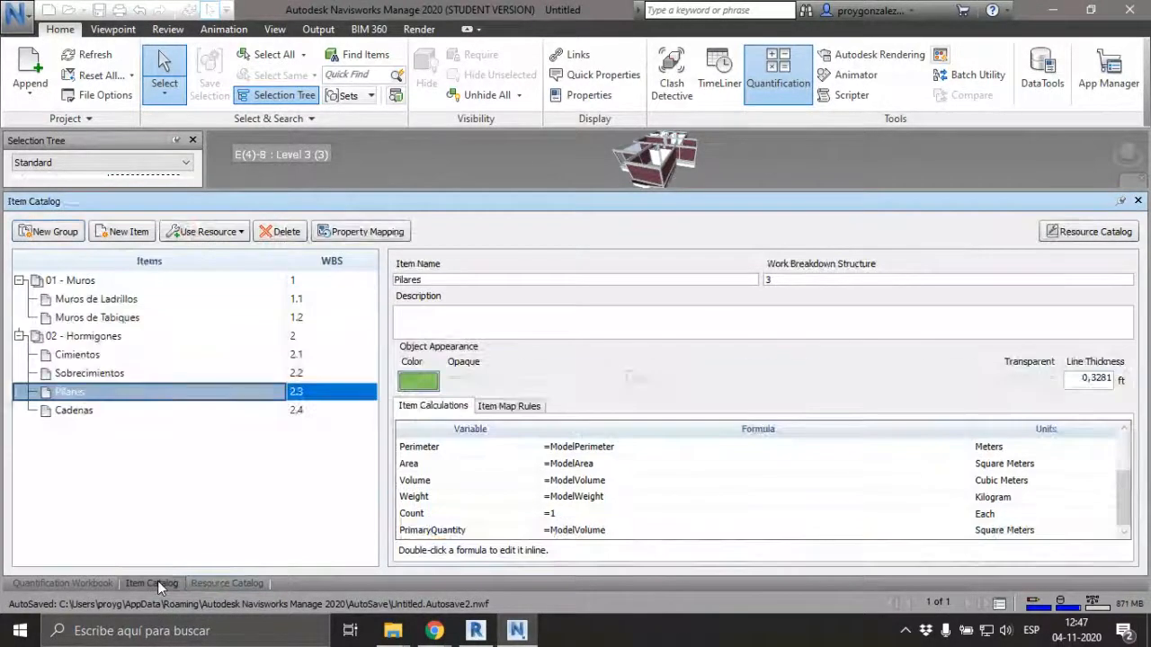
click(80, 392)
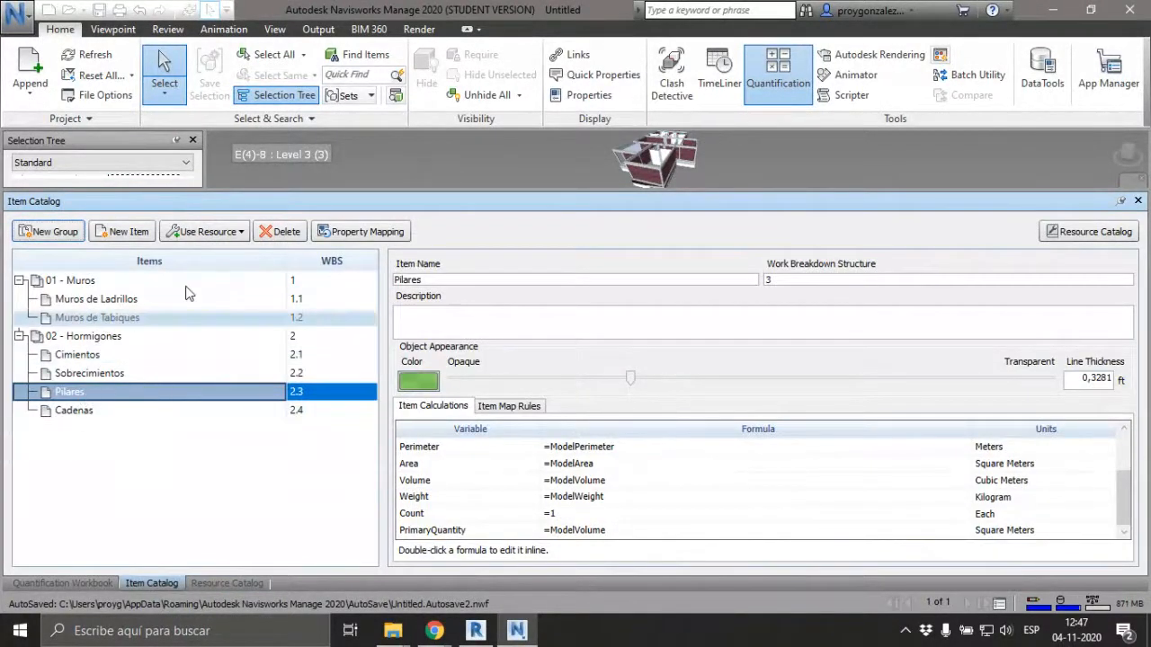
click(229, 233)
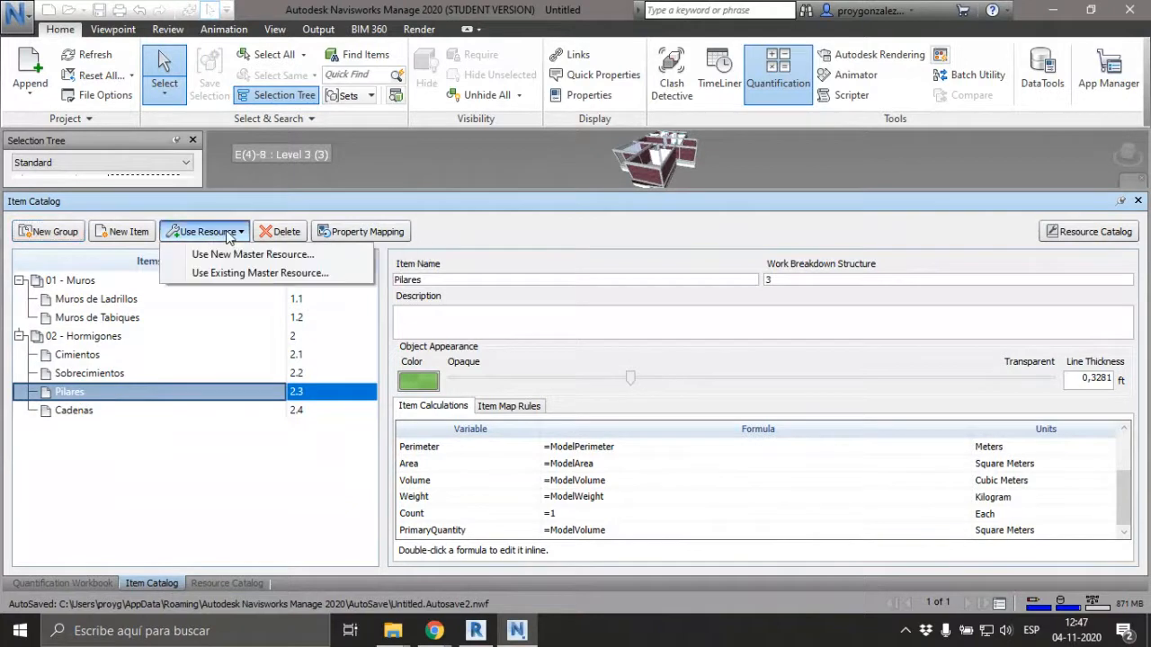
click(259, 273)
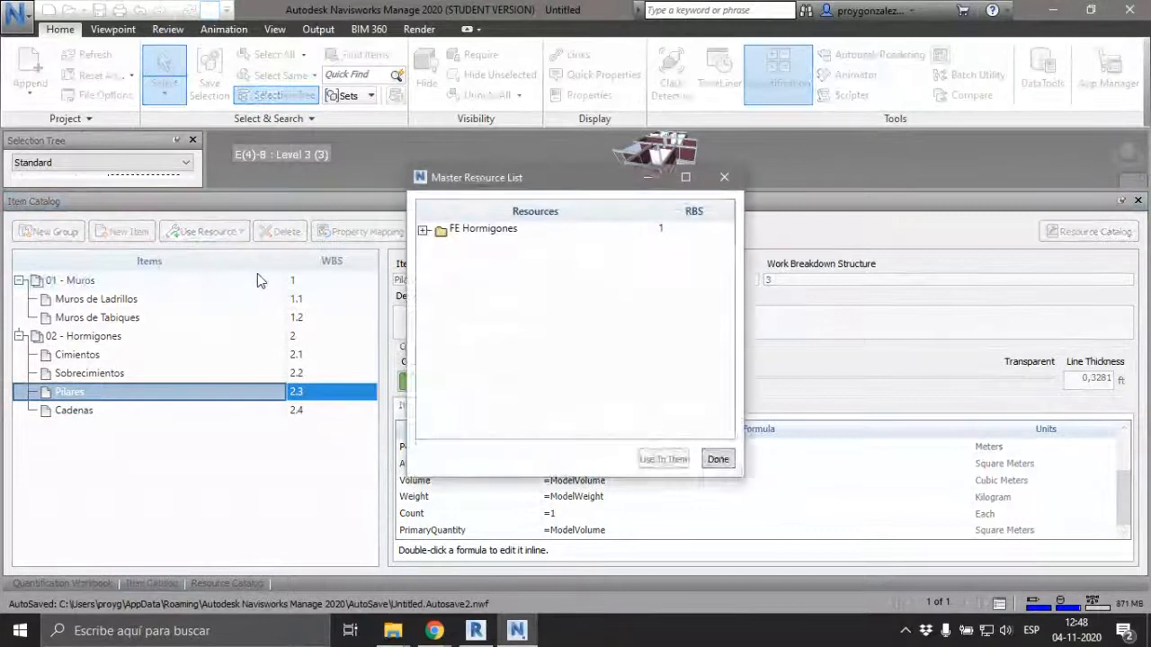
click(422, 230)
click(472, 252)
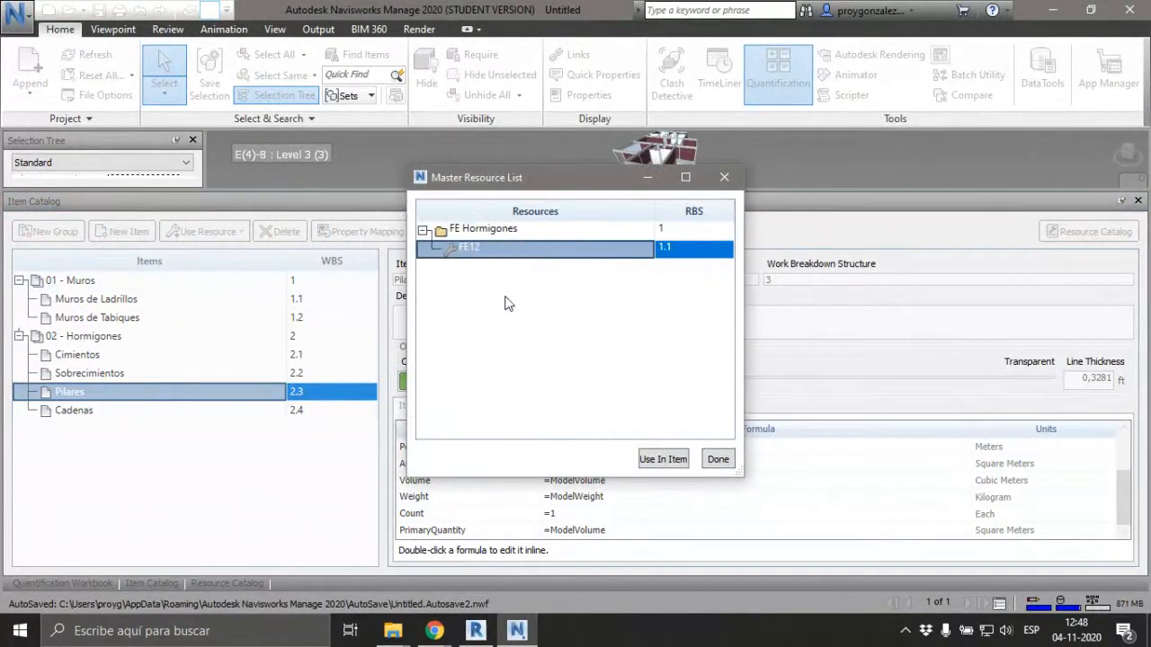
click(662, 460)
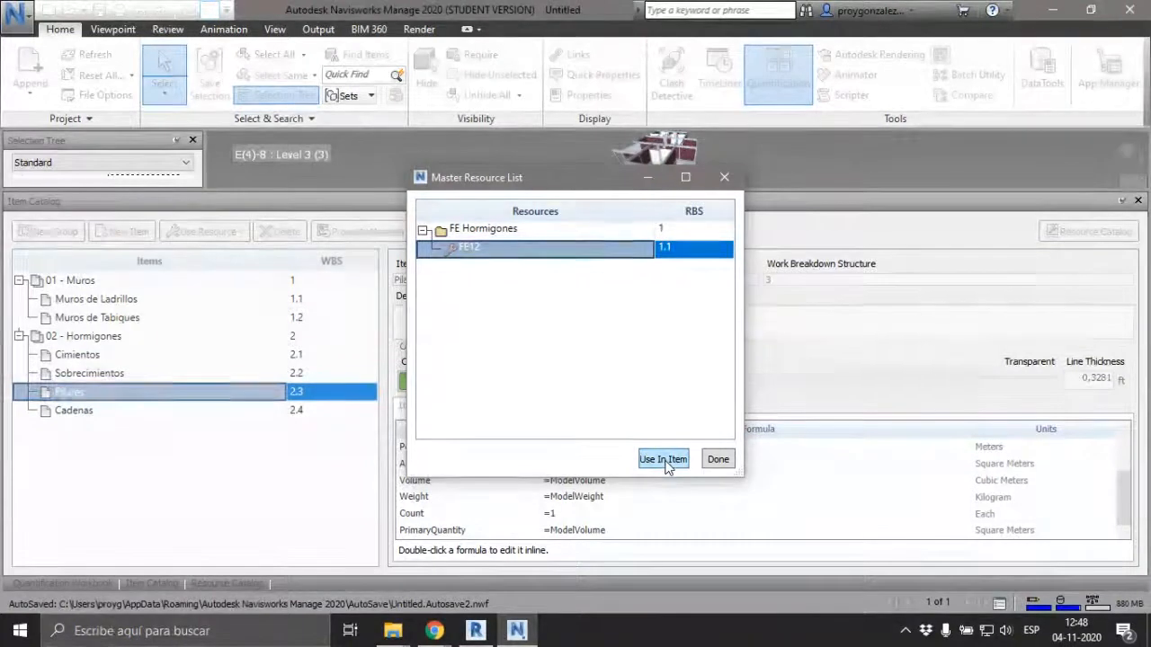
click(715, 460)
click(77, 411)
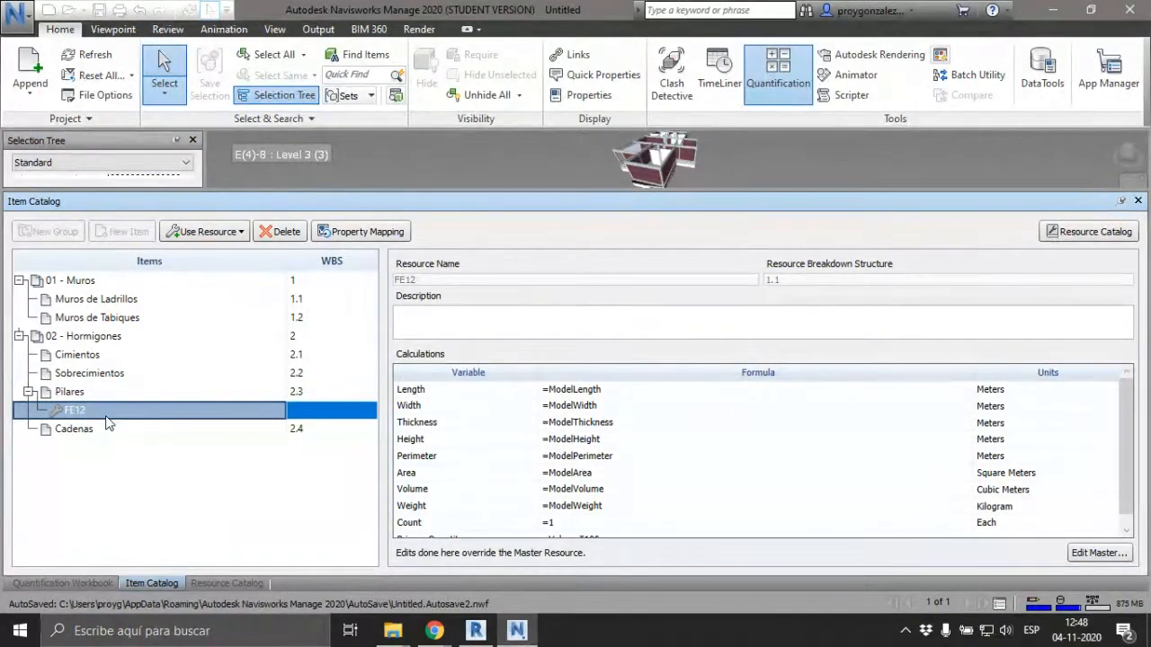
- Check the PrimaryQuantity of the FE12 resource and of the Pilares item in the Quantification Workbook
click(53, 583)
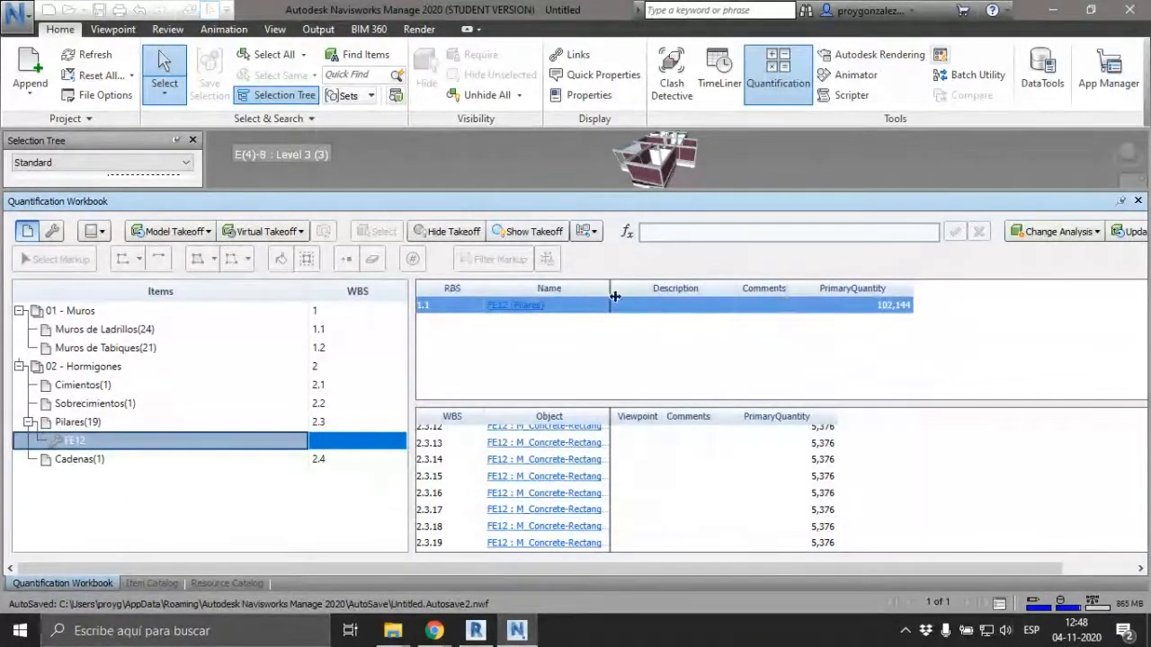
click(899, 308)
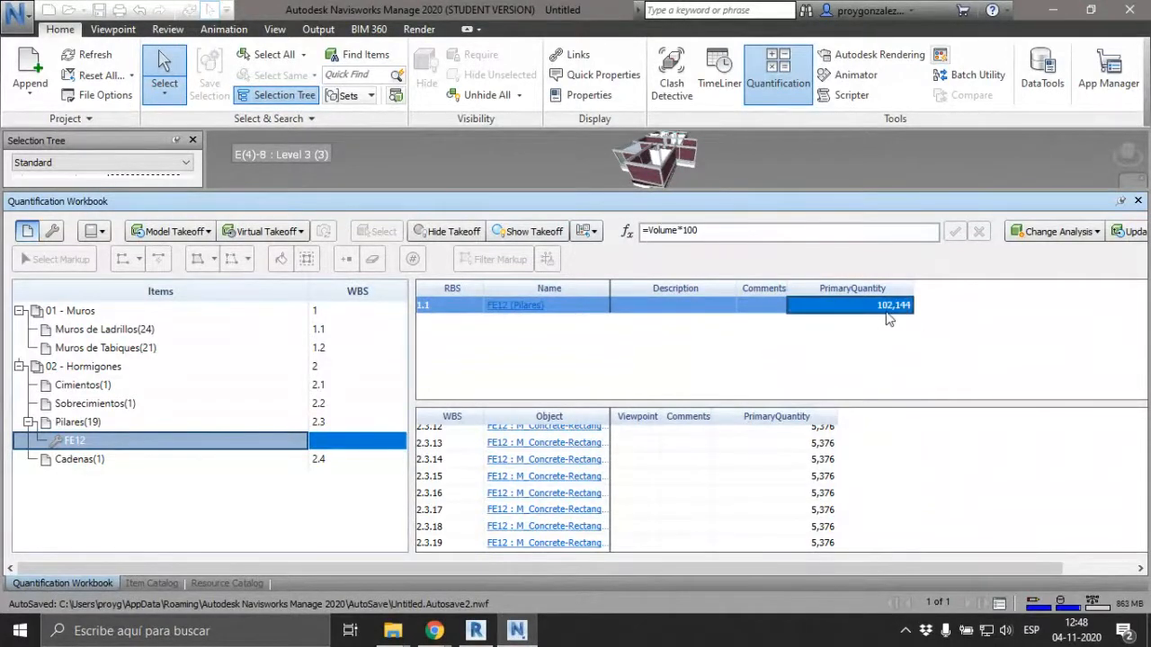
click(888, 310)
click(878, 369)
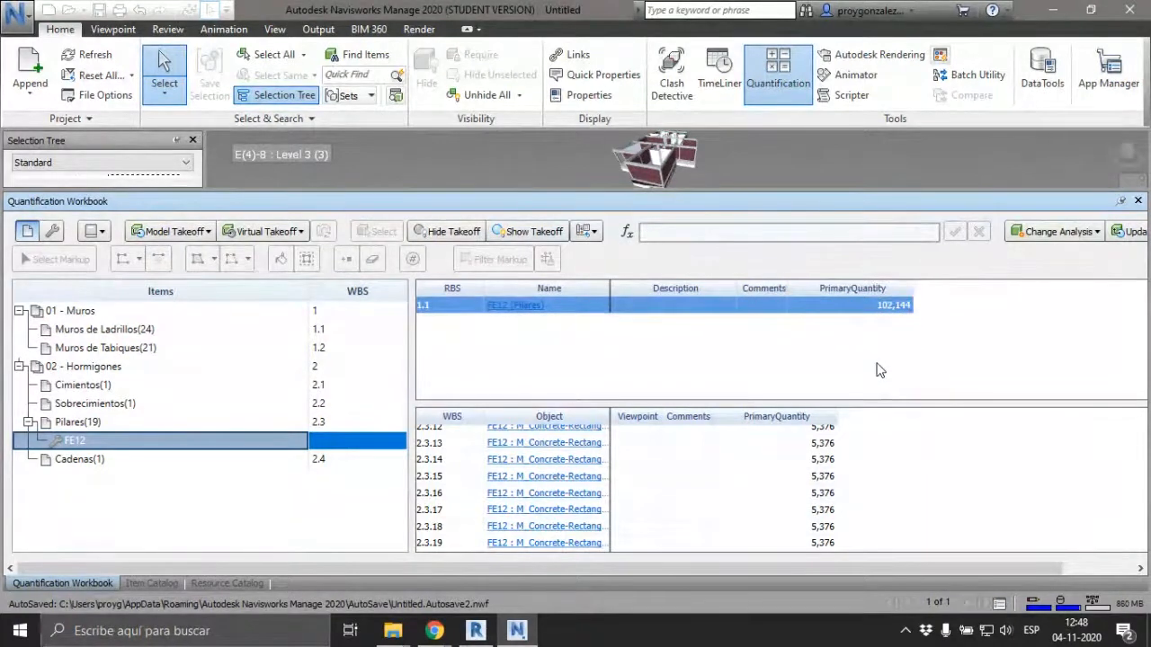
click(102, 426)
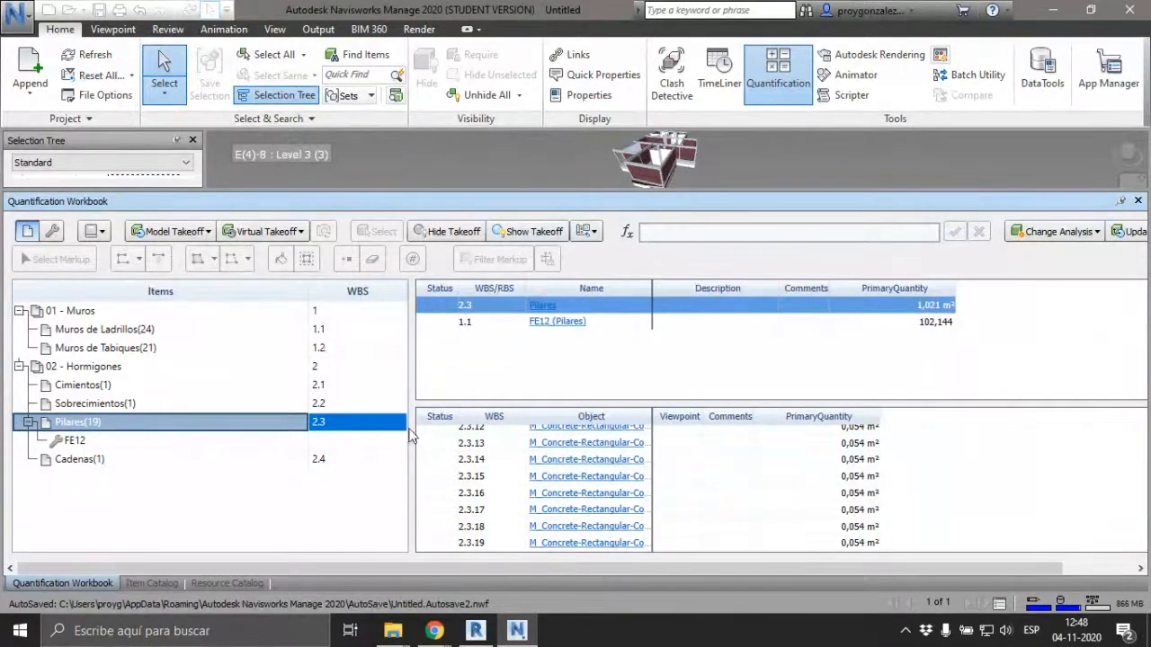
- Set the unit of the FE12 resource's PrimaryQuantity to Kilogram in the Resource Catalog
click(237, 585)
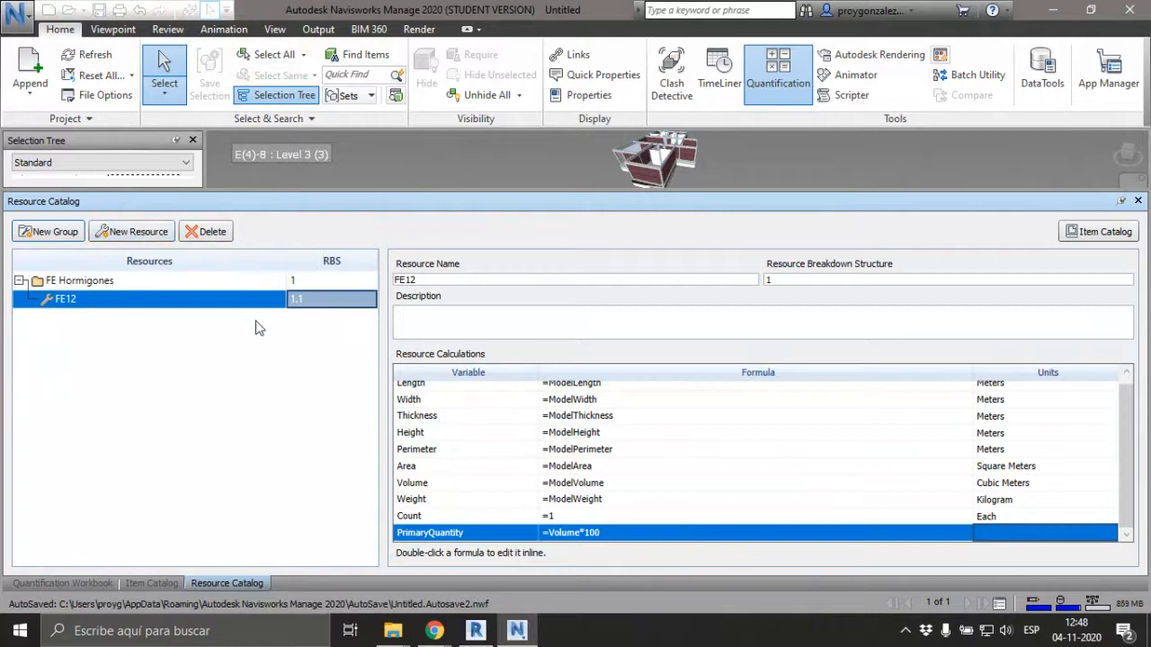
drag(67, 300, 137, 303)
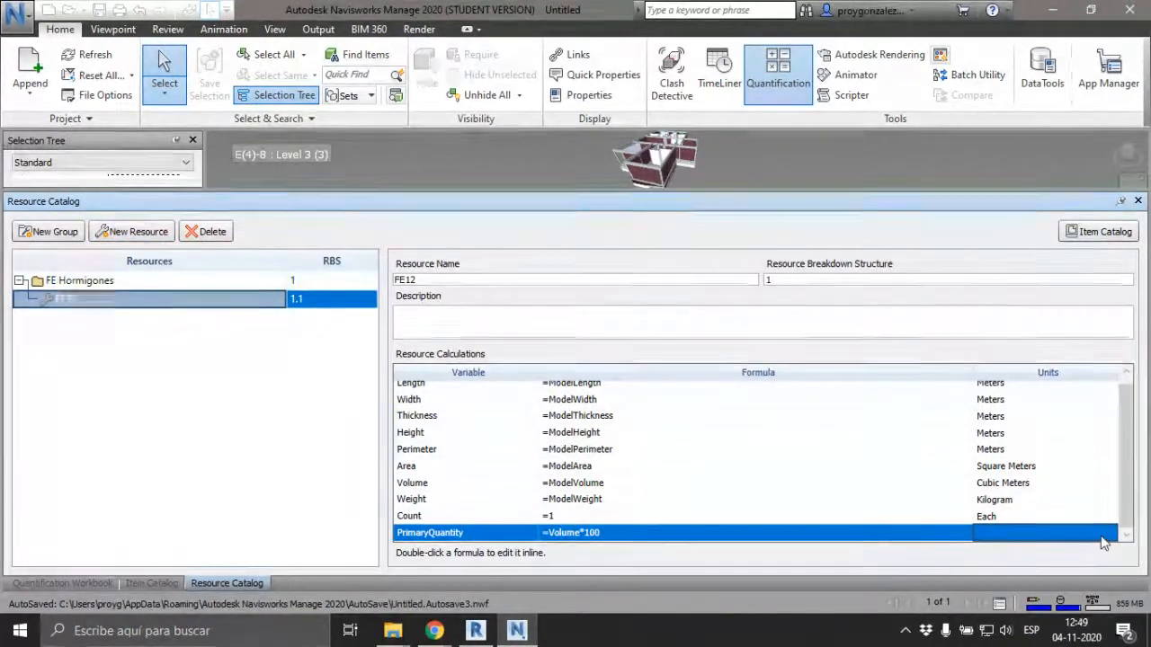
click(859, 516)
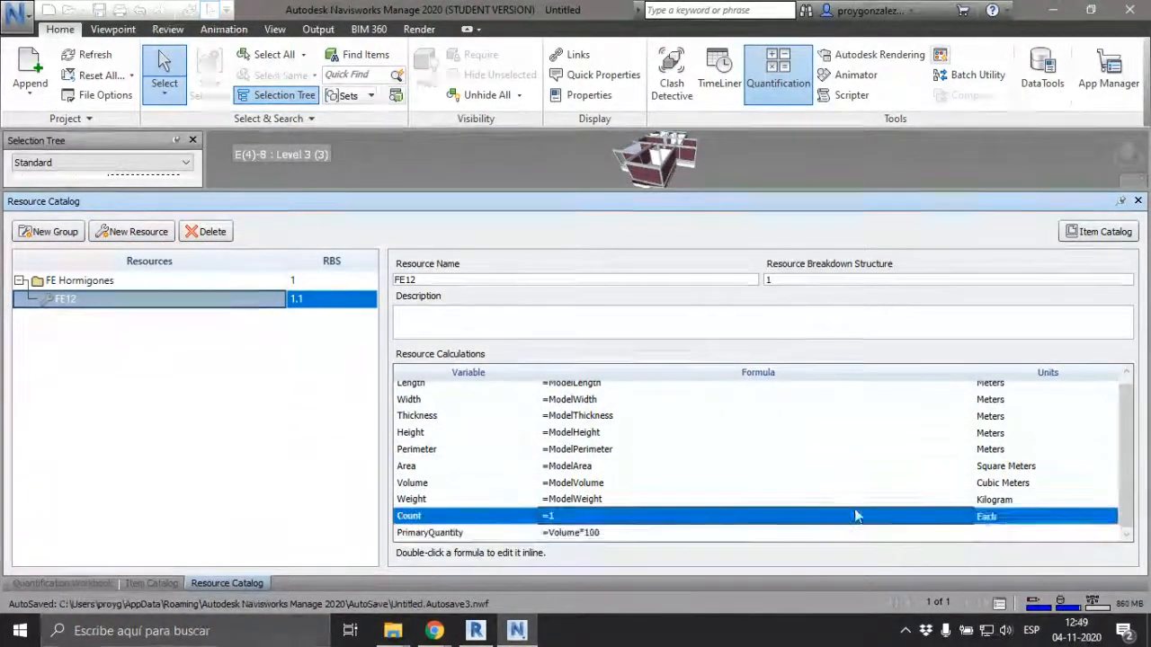
click(1012, 534)
click(1110, 534)
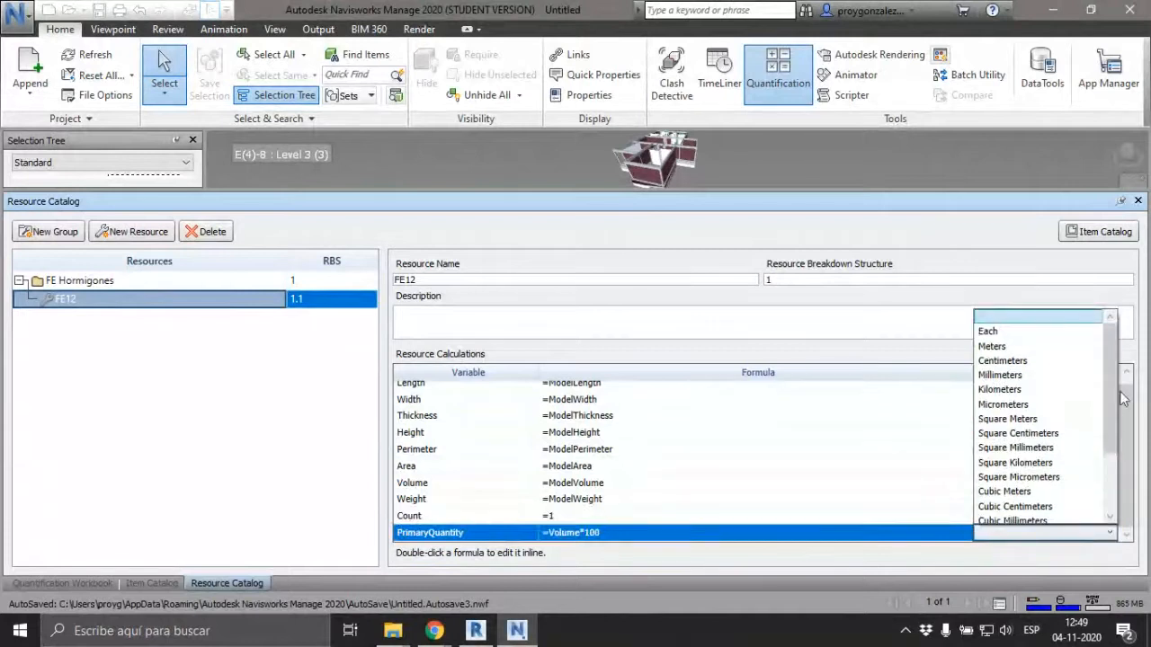
click(1018, 389)
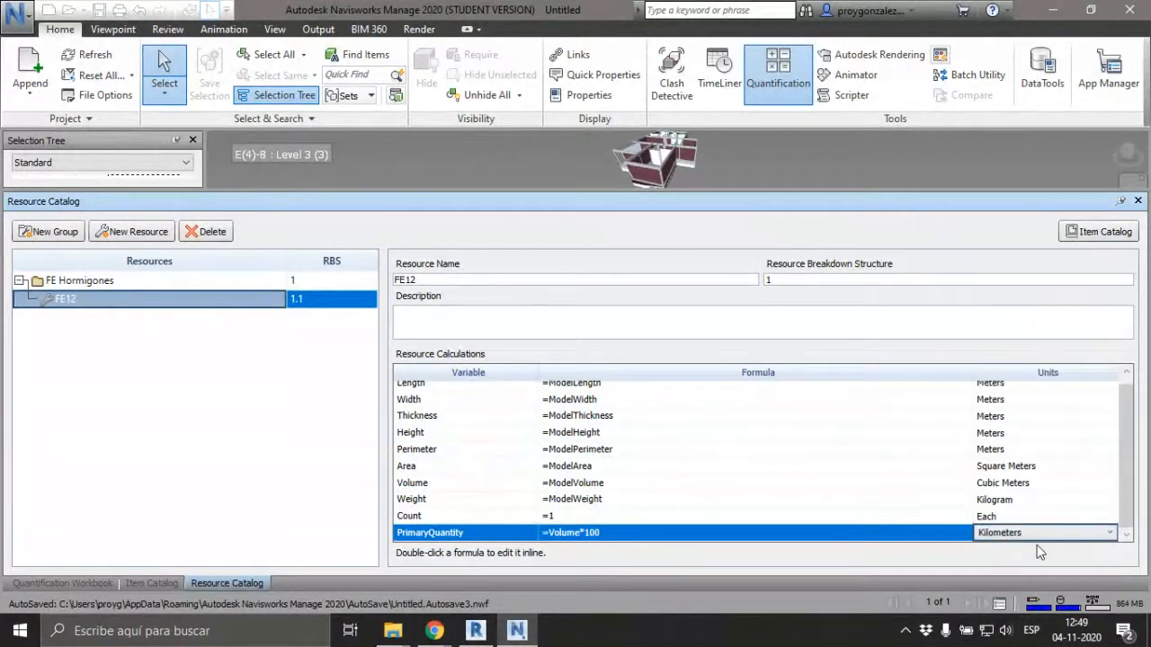
click(1110, 534)
scroll(1113, 494, down, 1)
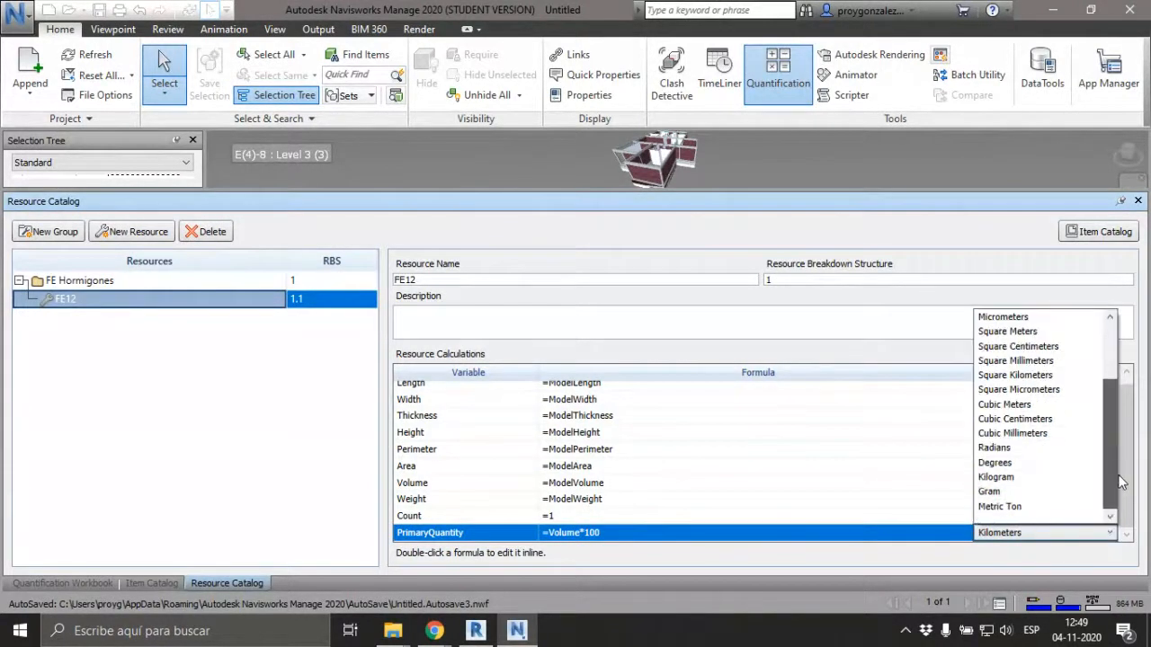
click(998, 476)
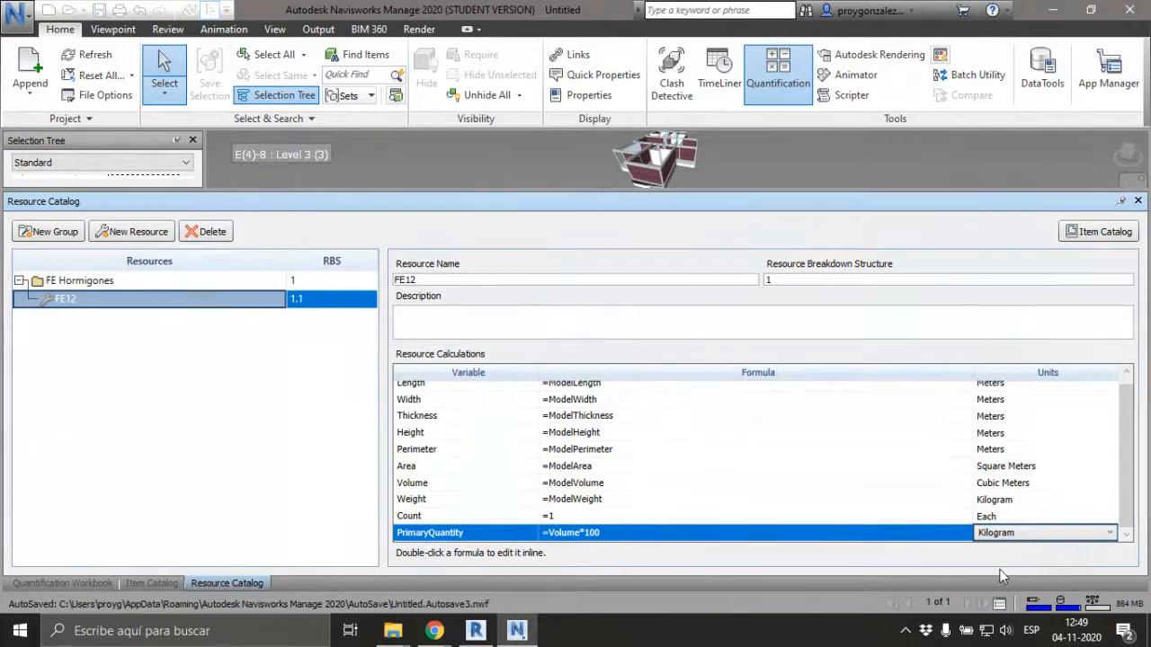
click(597, 502)
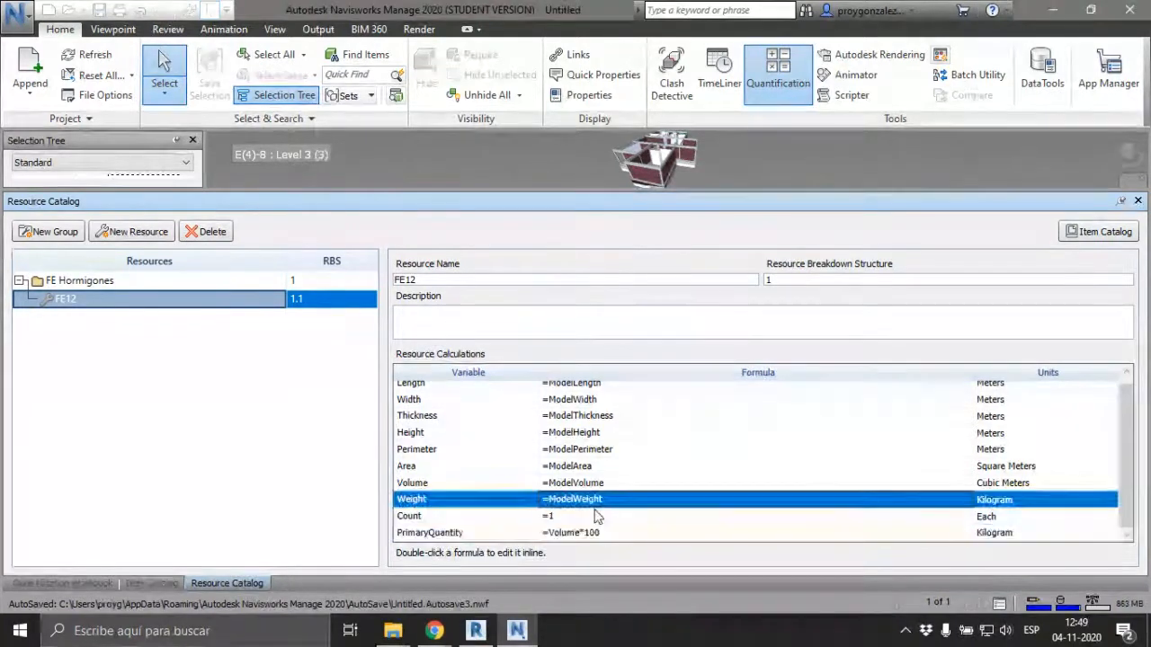
- Review the Pilares quantities and the Muros de Tabiques takeoff in the Quantification Workbook, and examine the partition walls in the model
click(148, 583)
click(81, 580)
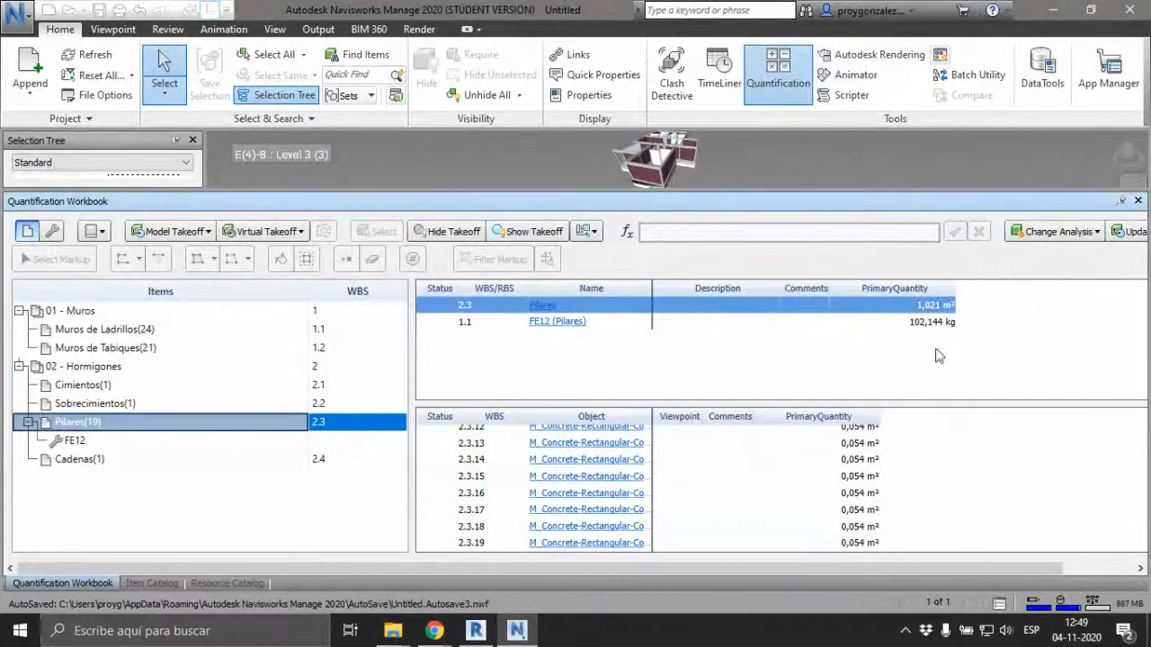
click(137, 351)
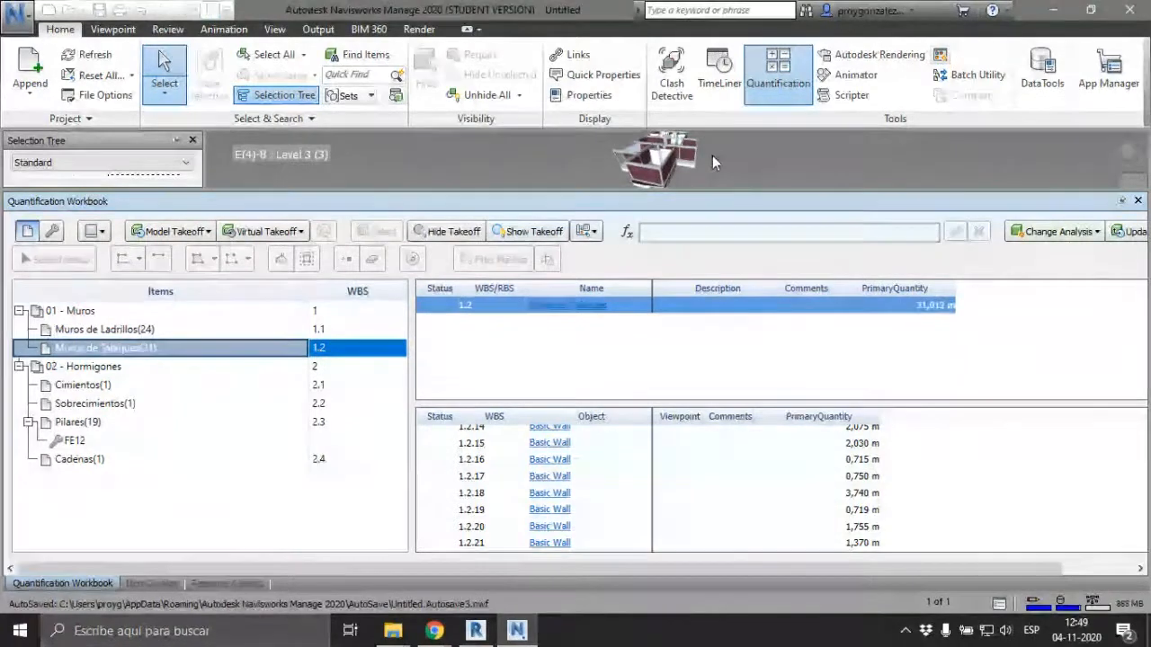
drag(704, 191, 685, 360)
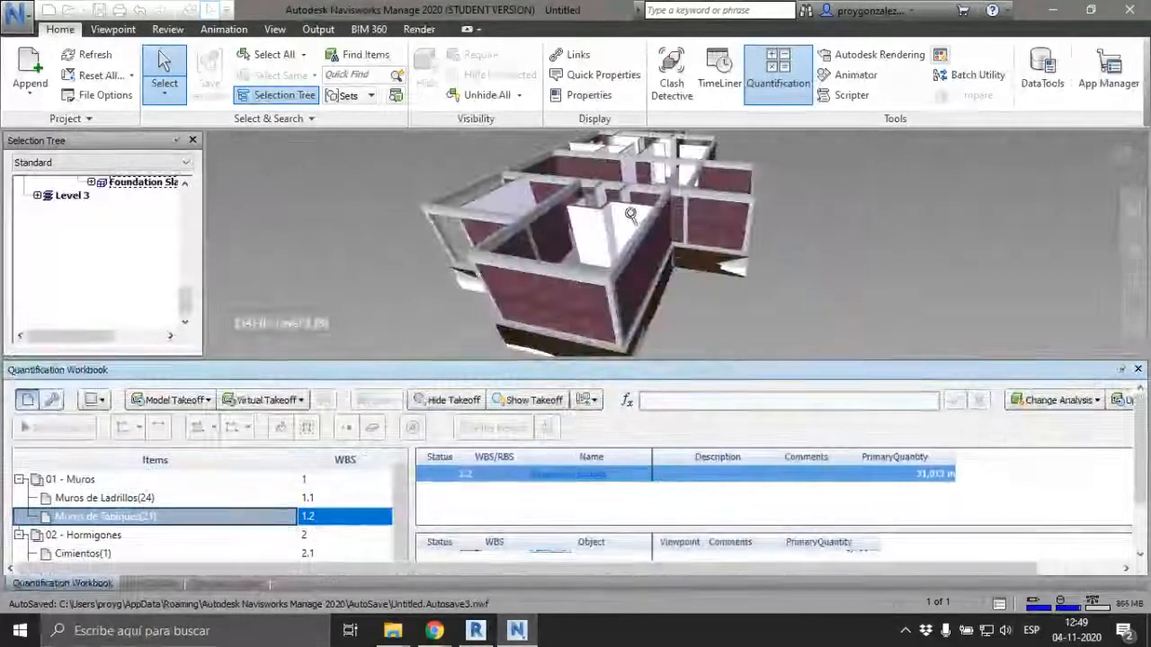
scroll(617, 211, up, 5)
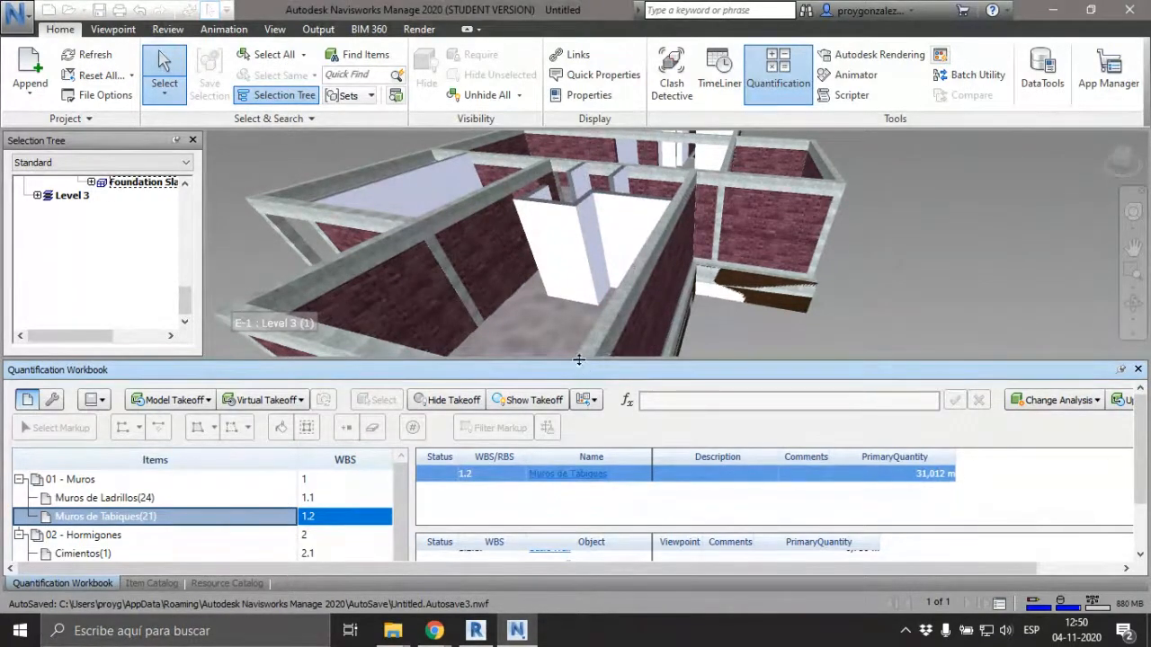
drag(582, 358, 589, 241)
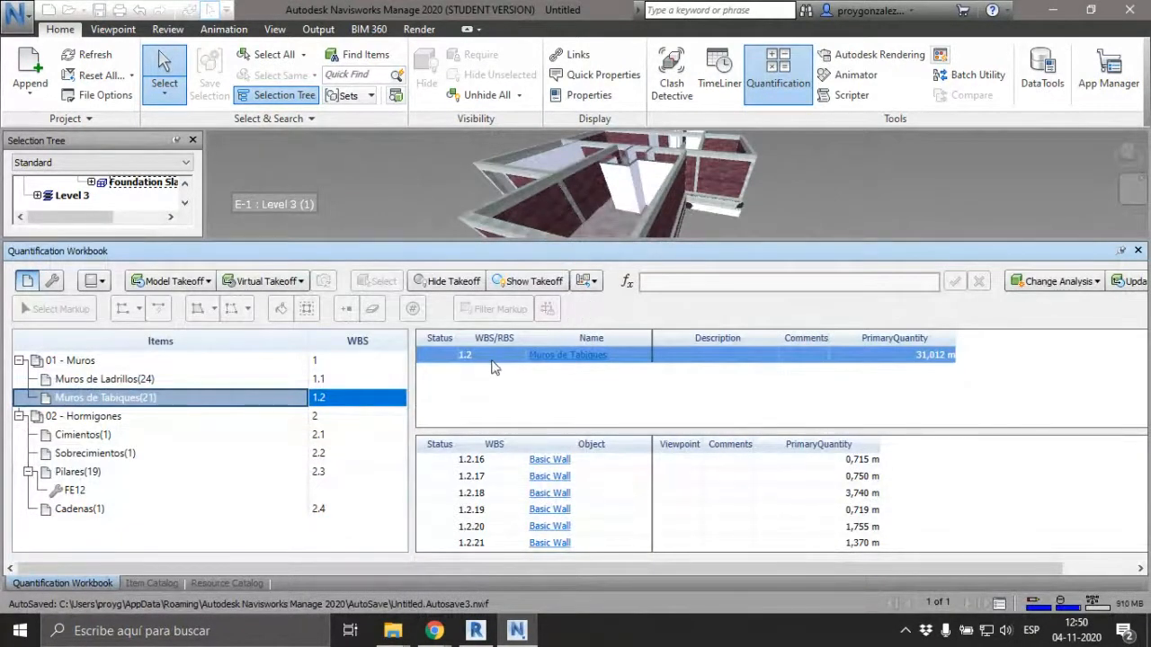
- Add a top-level group named Elementos Terminaciones to the Resource Catalog
click(237, 582)
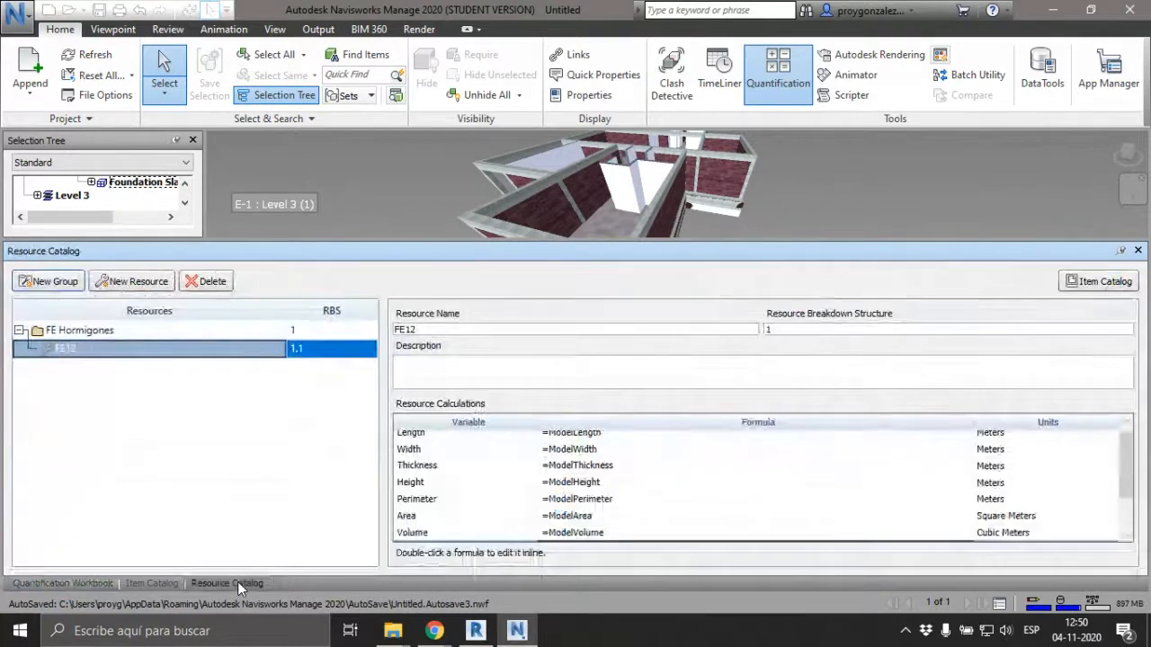
click(51, 287)
key(Escape)
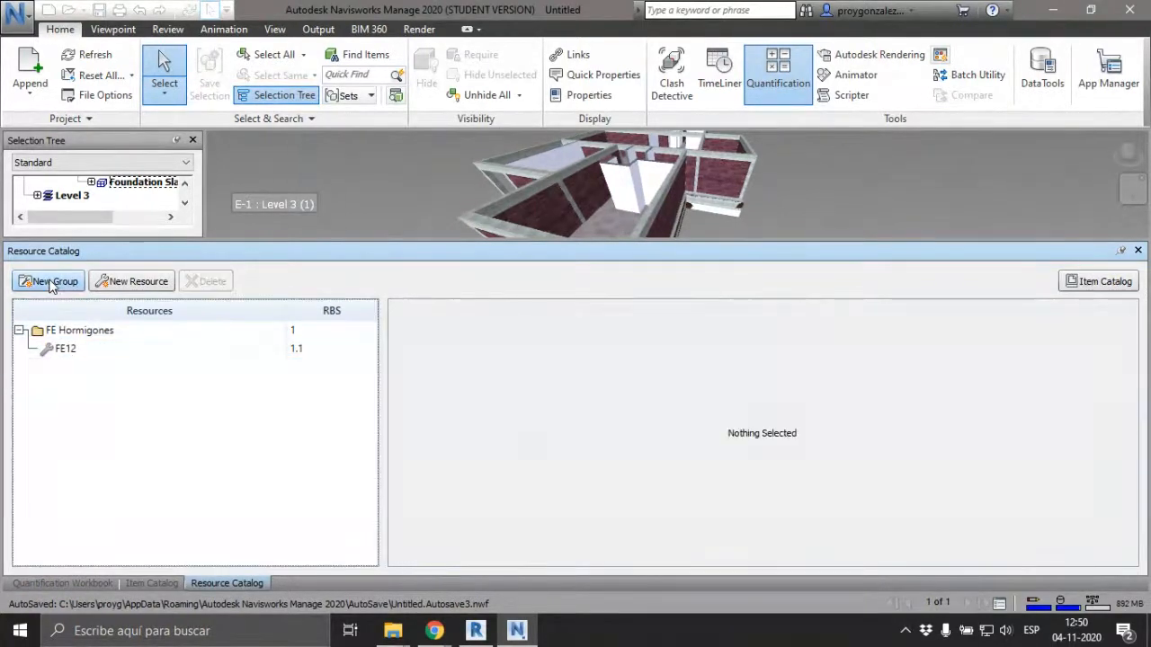
click(55, 284)
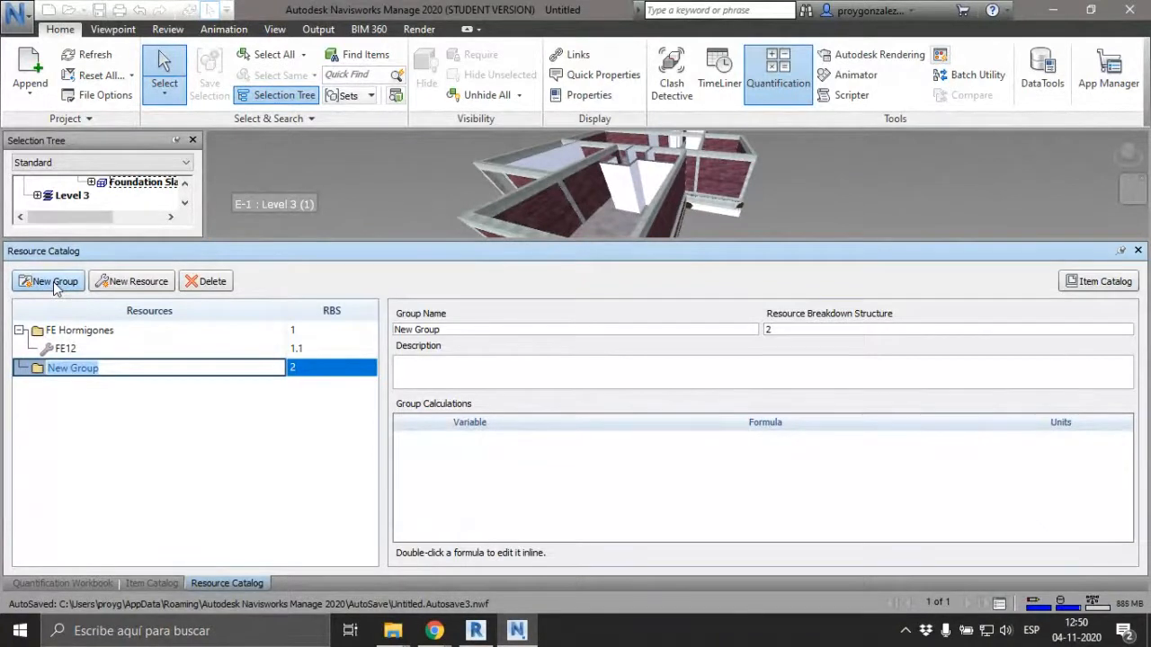
text(Element)
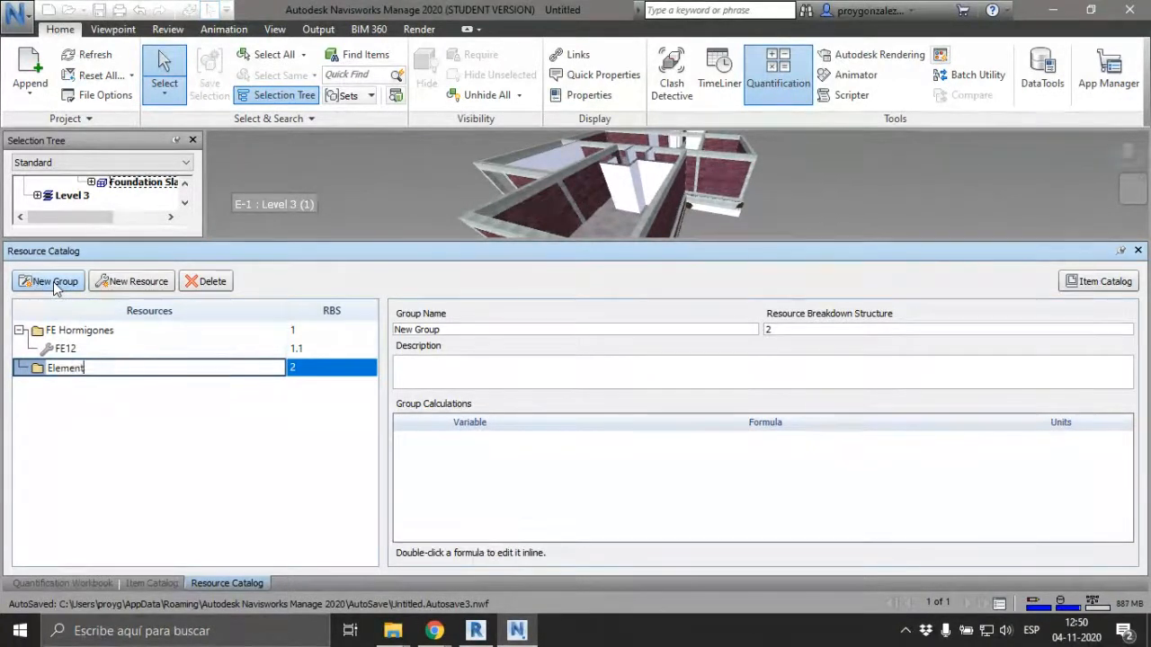
text(os Terminaciones)
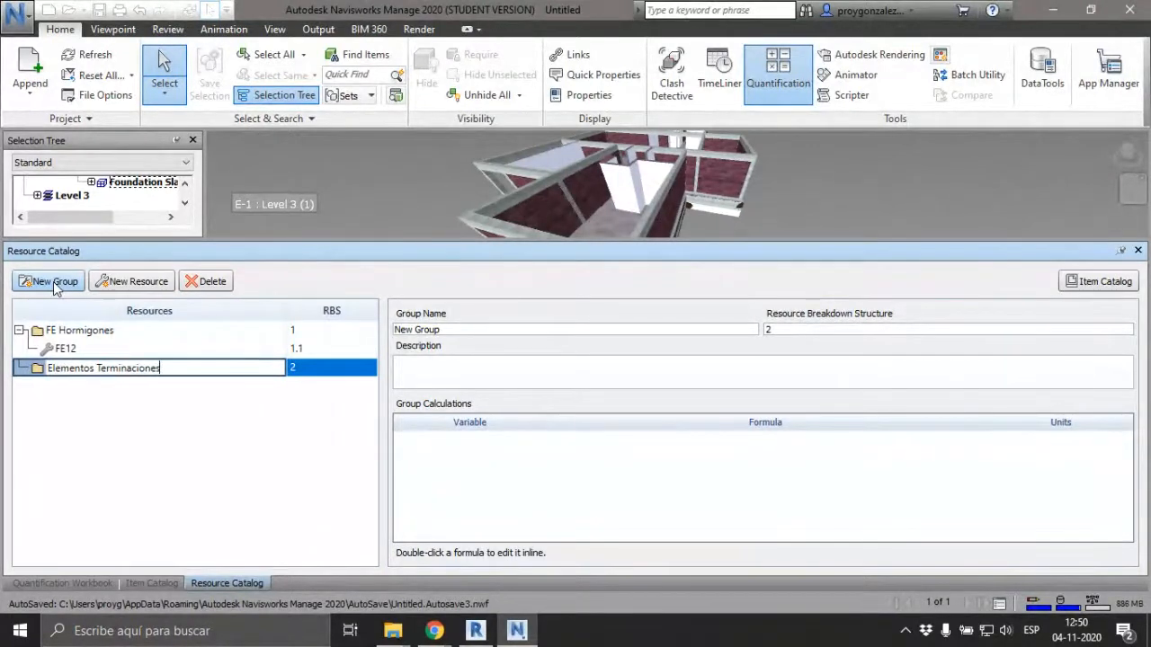
key(Return)
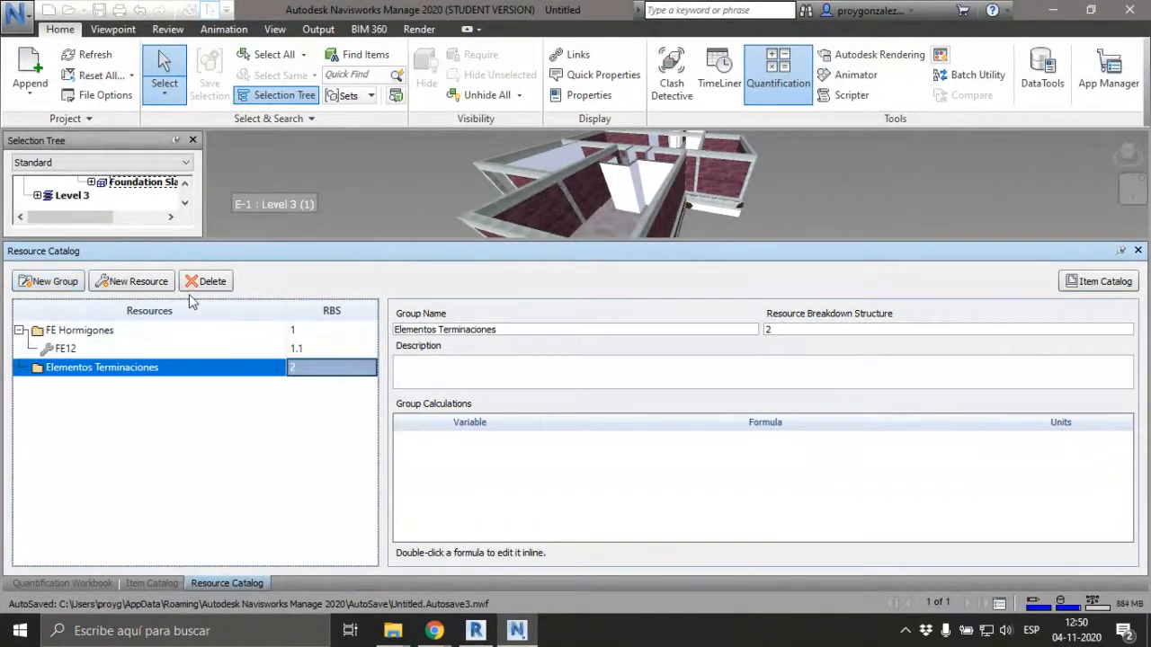
- Add a new resource named Corniza to the Elementos Terminaciones group
click(153, 283)
text(Corniza)
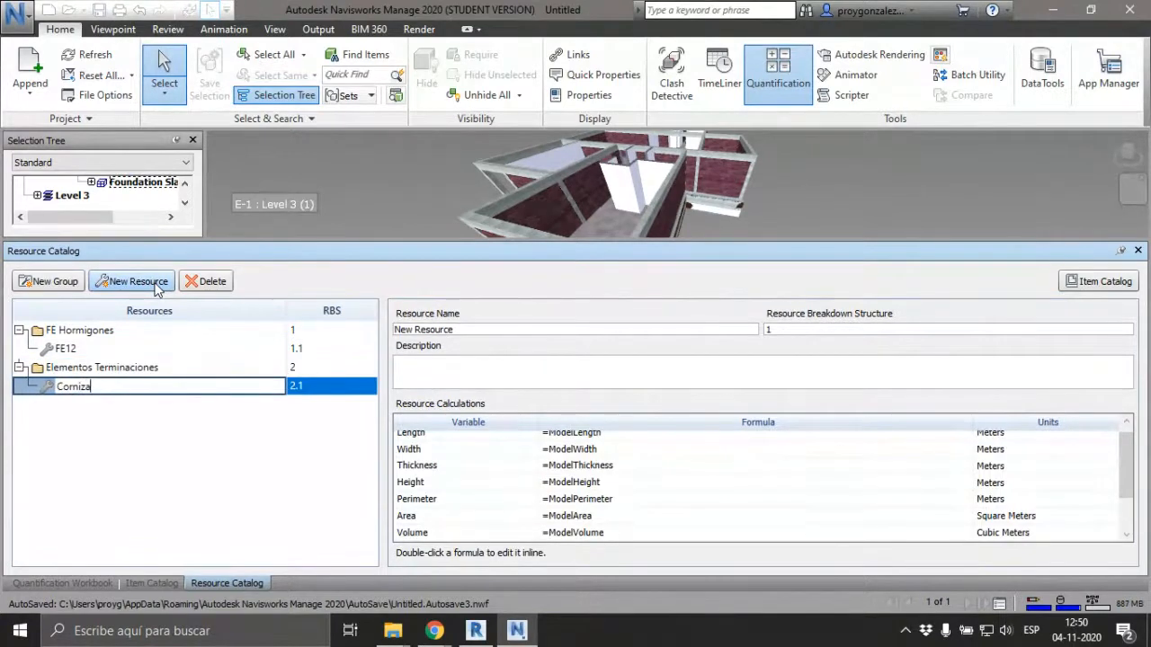
key(Return)
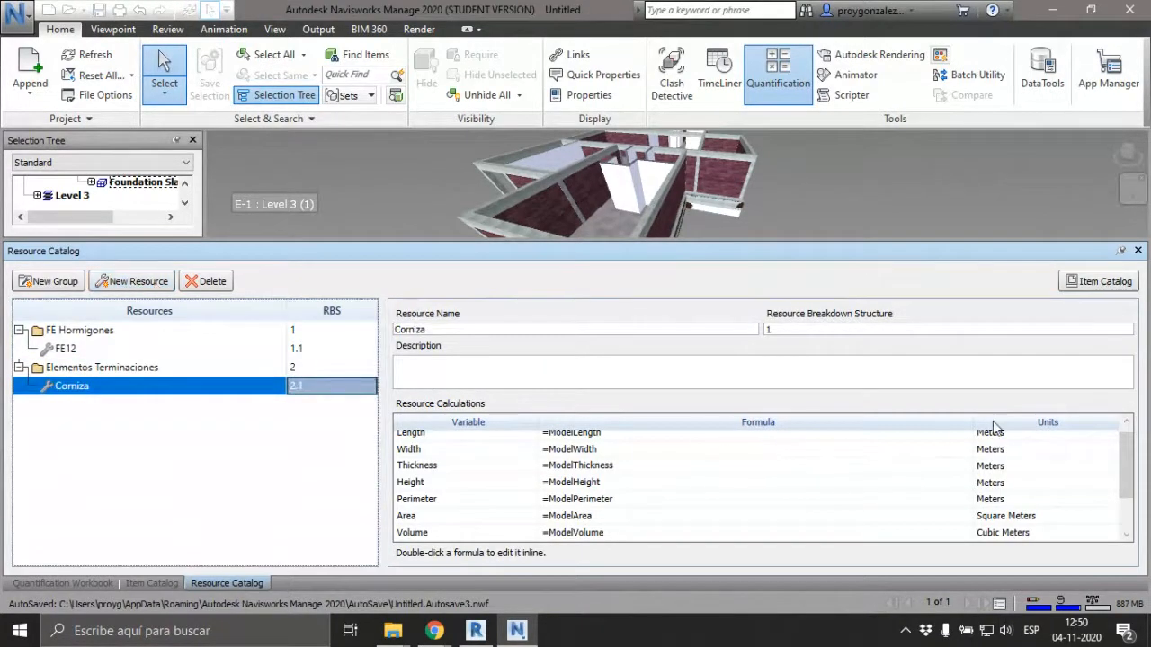
drag(1128, 465, 1131, 499)
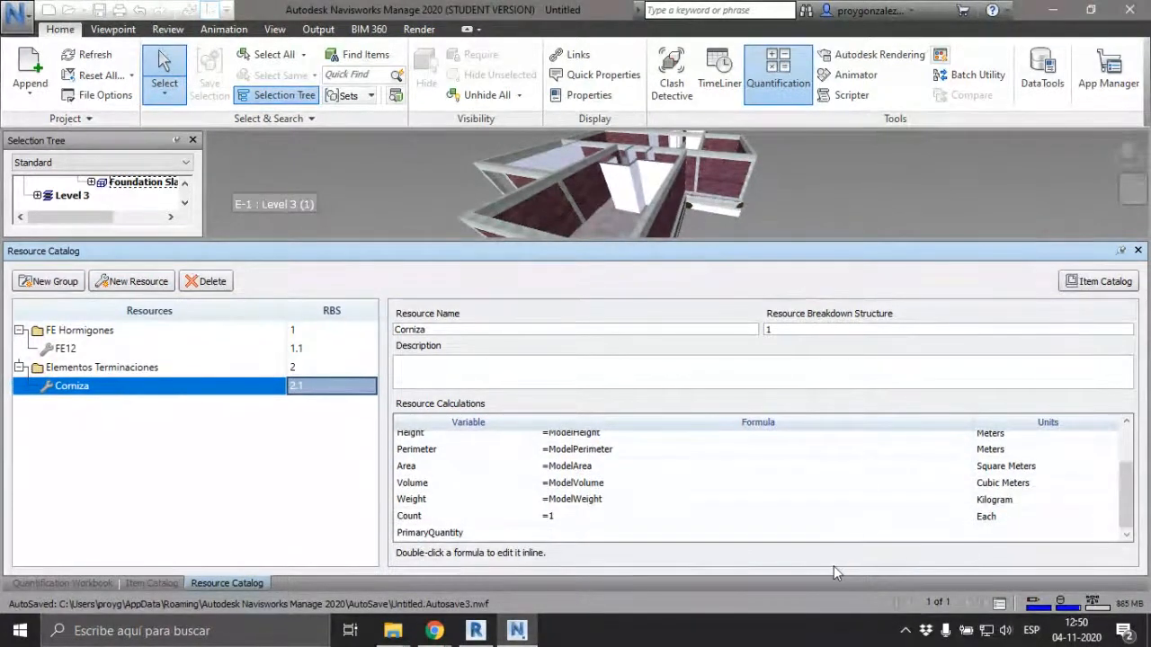
click(577, 534)
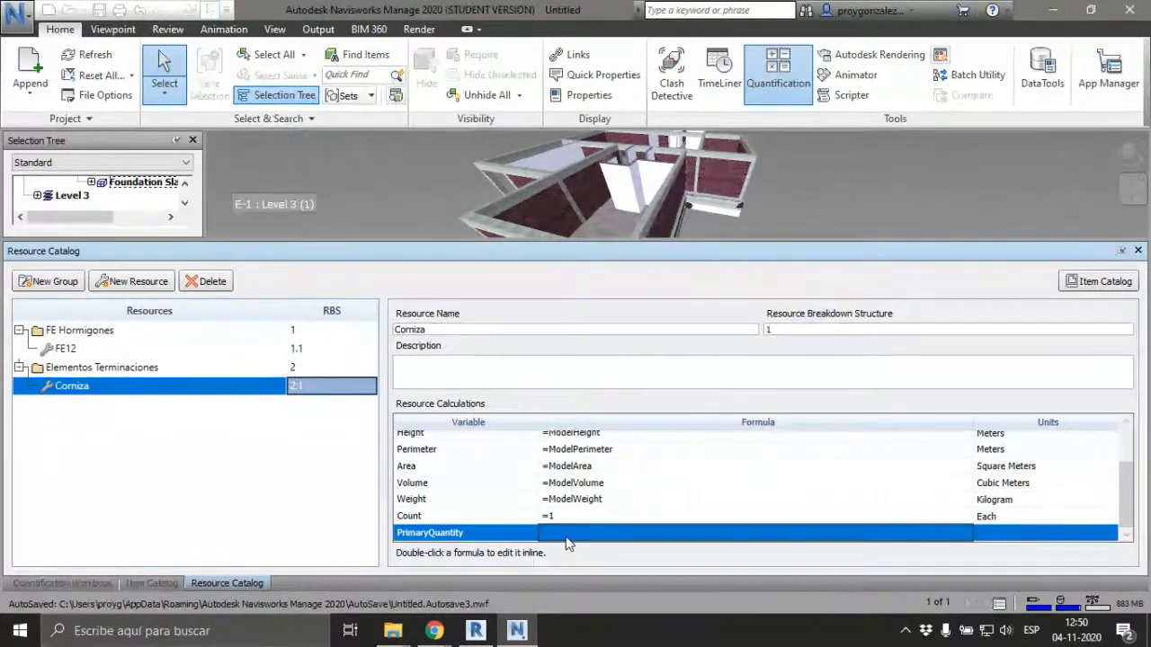
double_click(566, 538)
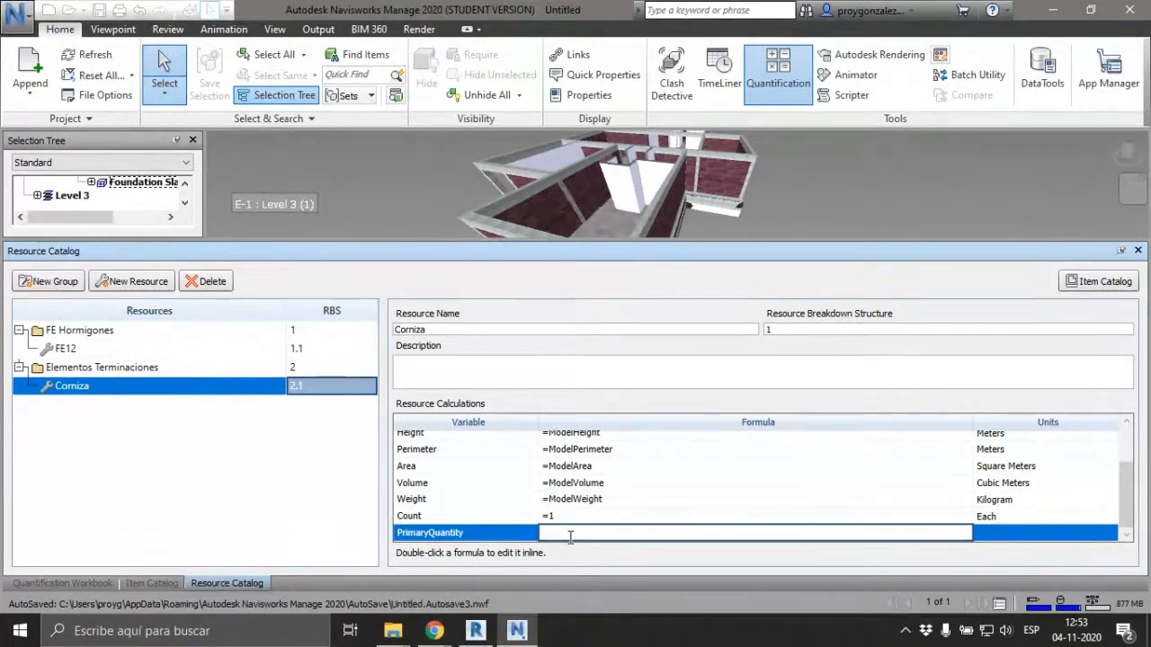
text(=)
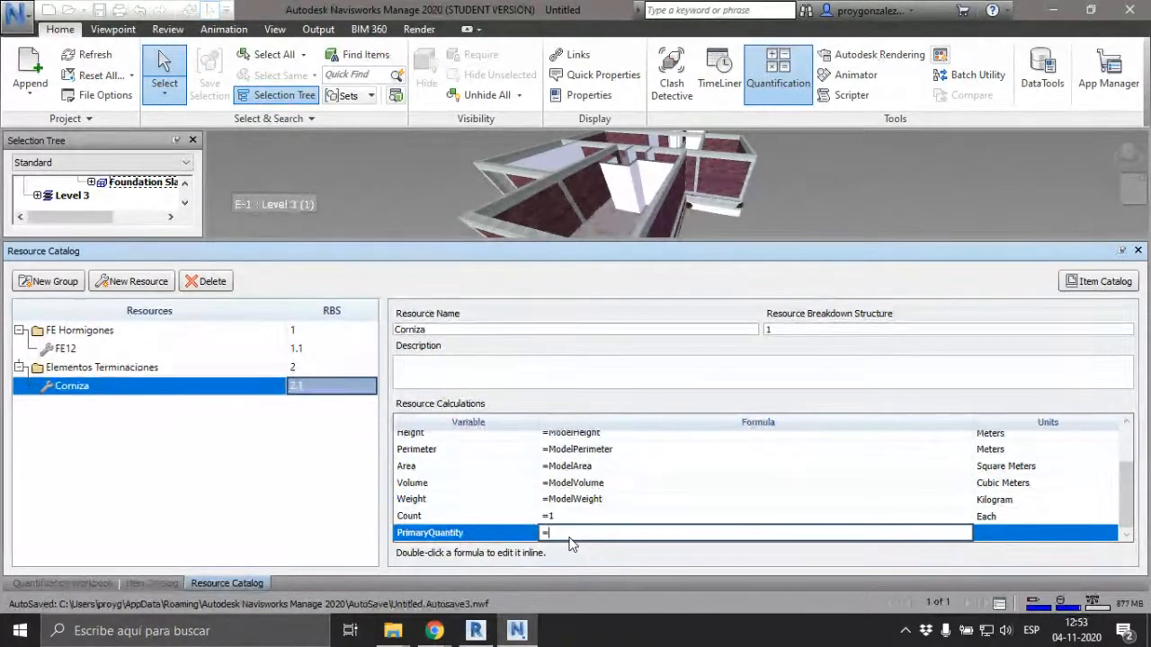
text(L)
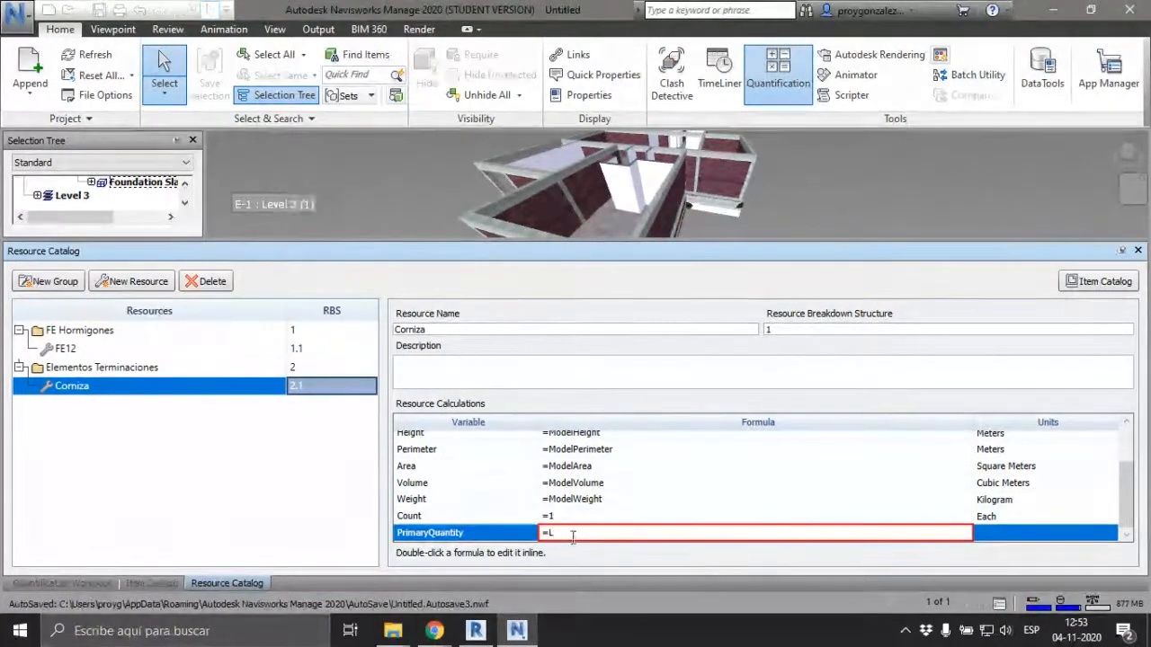
- Look up the name of the length variable and set the Corniza resource's PrimaryQuantity formula to =Length
scroll(491, 490, up, 2)
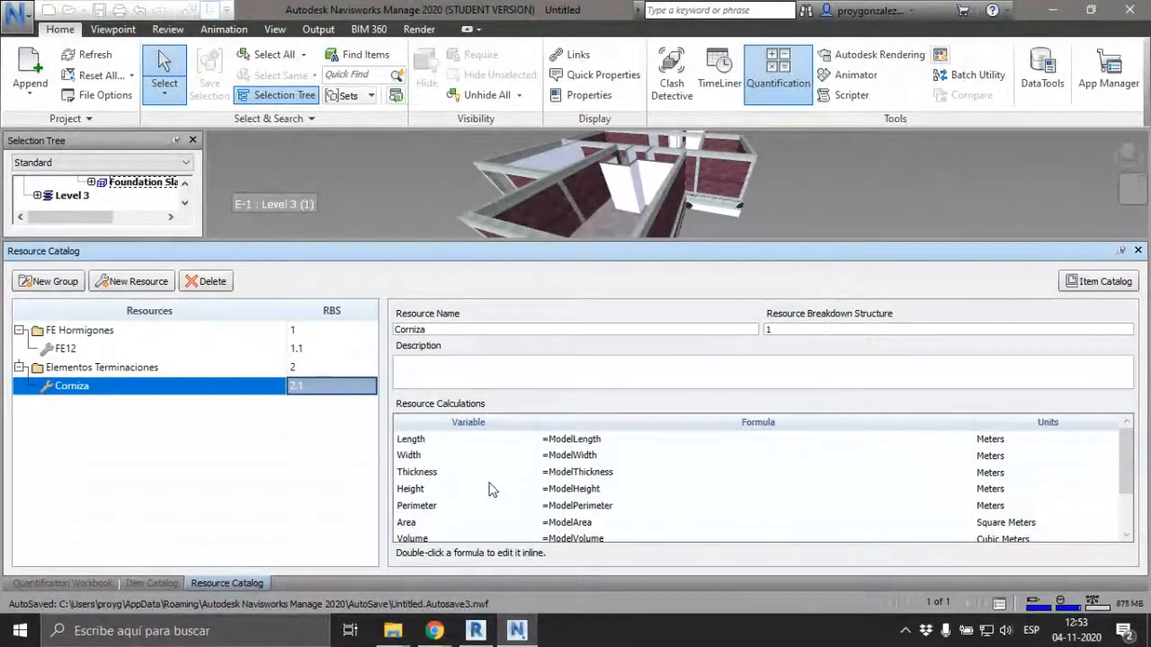
click(416, 440)
double_click(578, 441)
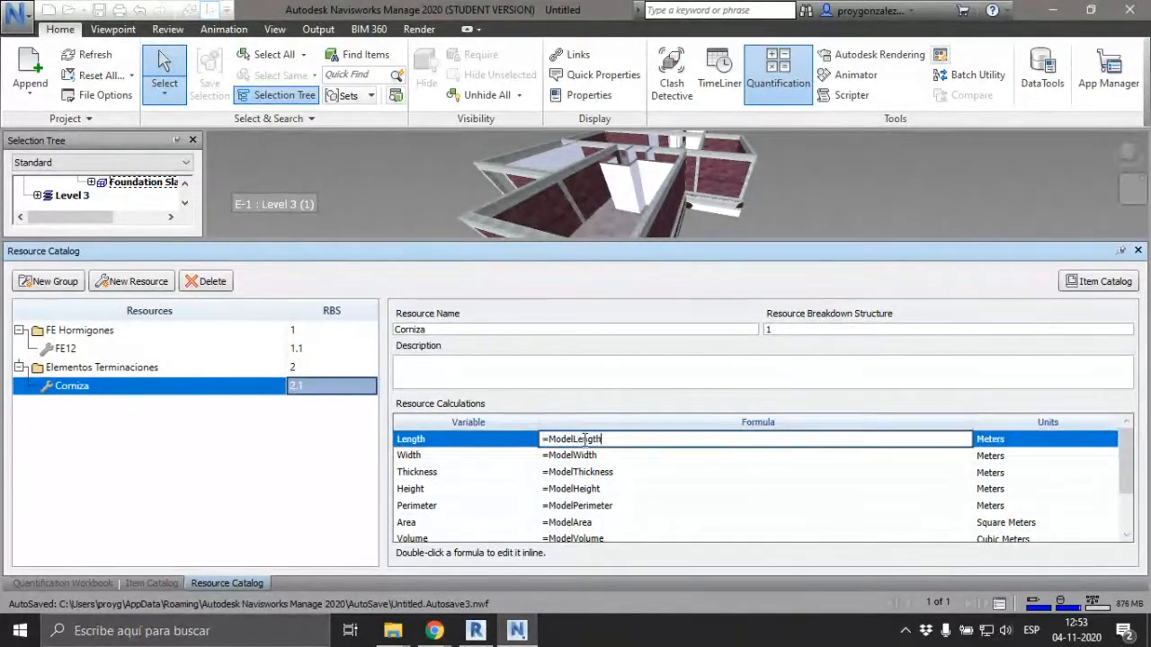
drag(573, 441, 617, 442)
scroll(620, 463, down, 1)
click(568, 534)
double_click(568, 534)
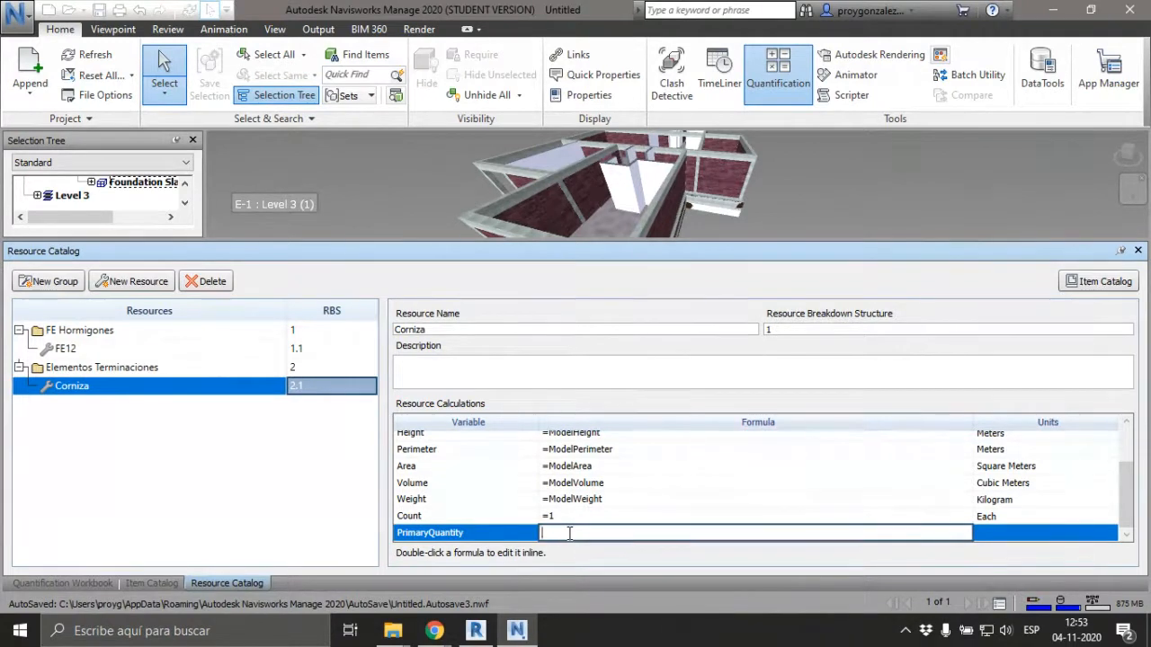
text(=Length)
- Set the unit of the Corniza resource's PrimaryQuantity to Millimeters
click(1113, 537)
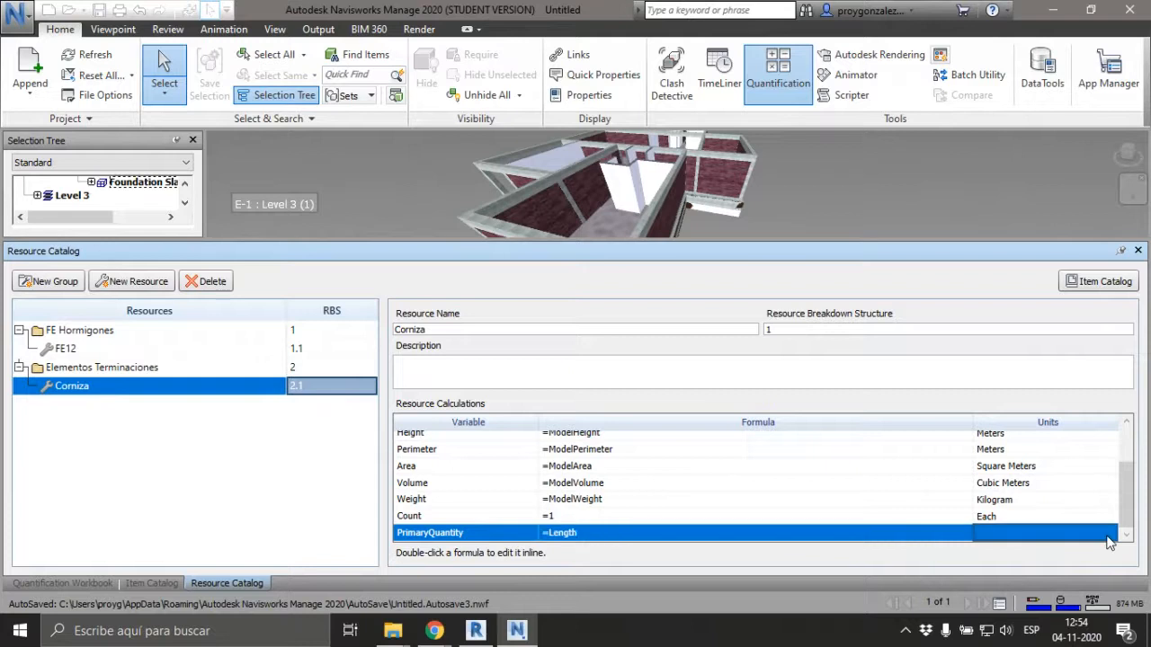
click(1113, 537)
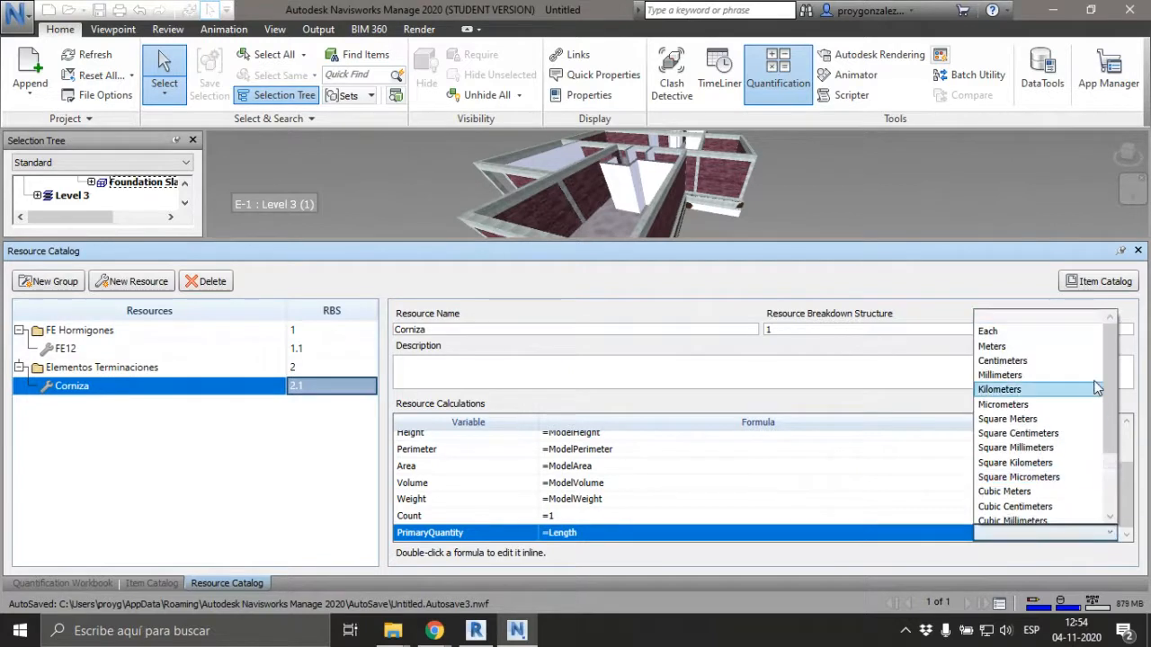
click(1039, 376)
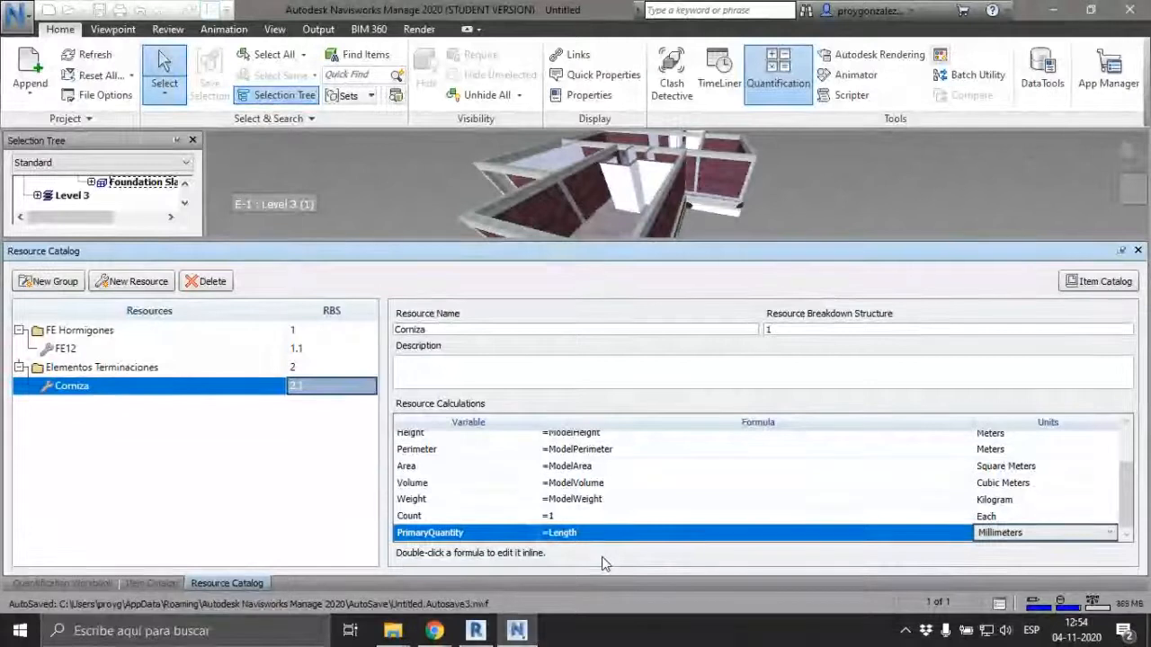
click(293, 539)
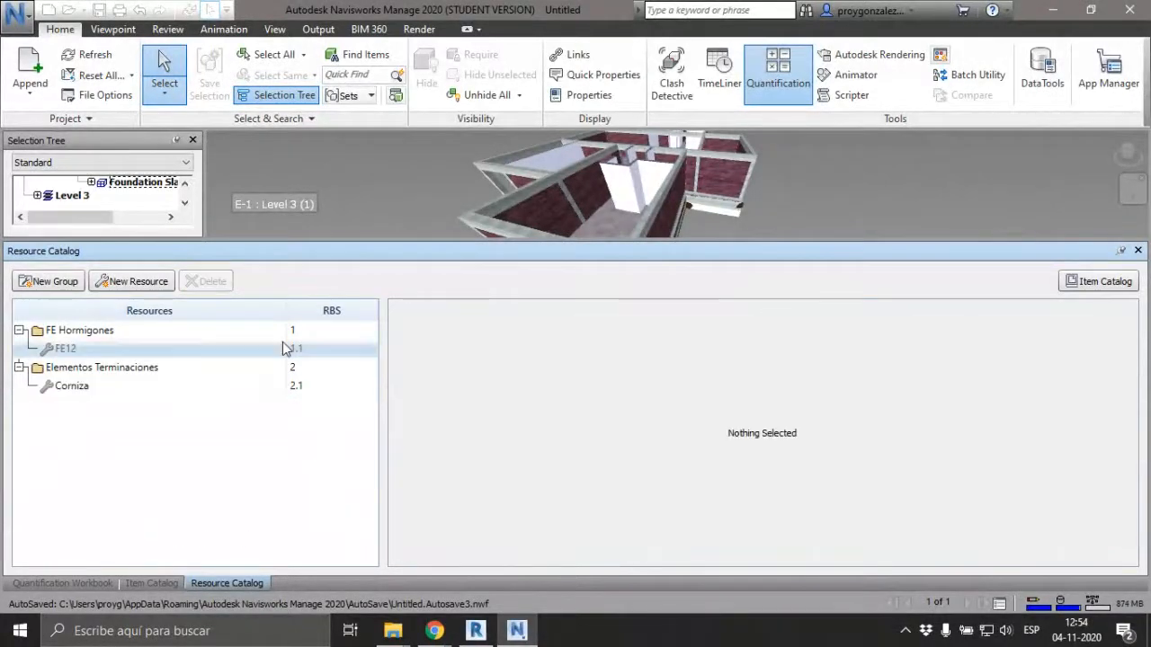
- Assign the existing master resource Corniza from Elementos Terminaciones to the Muros de Ladrillos item in the Item Catalog
click(137, 584)
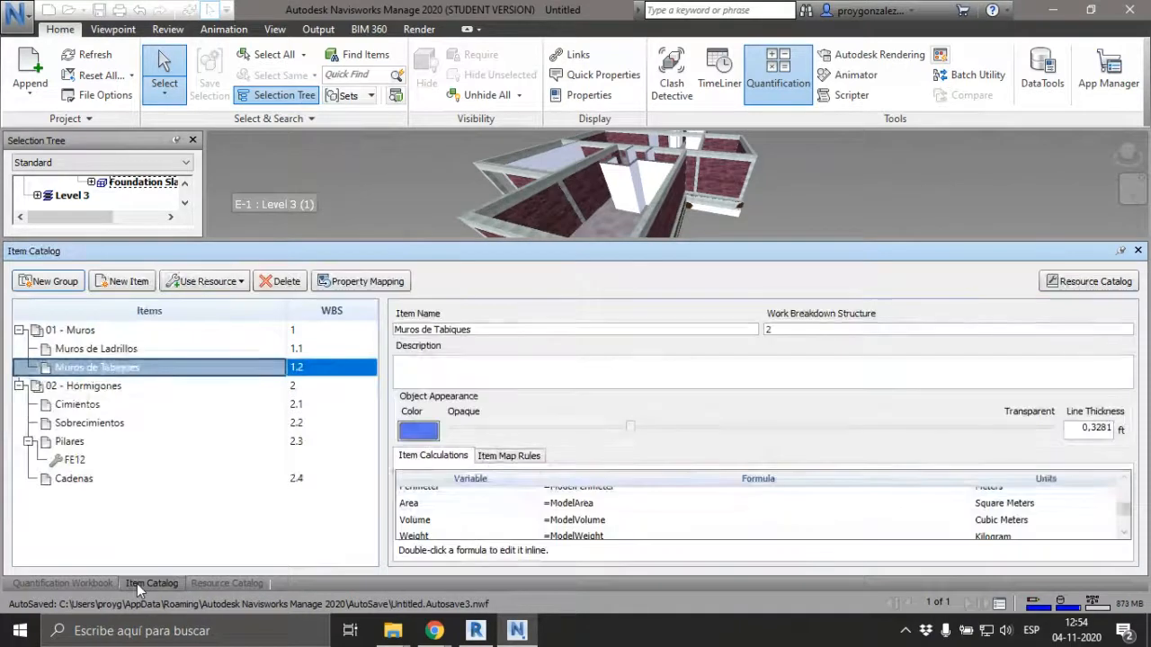
click(95, 350)
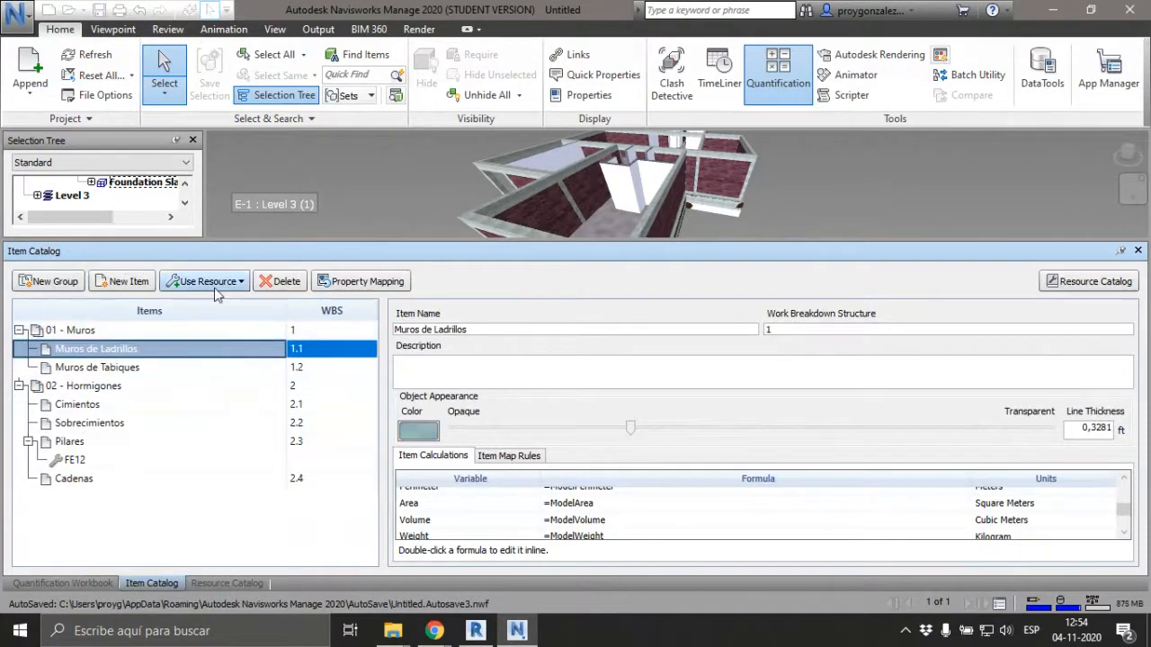
click(241, 282)
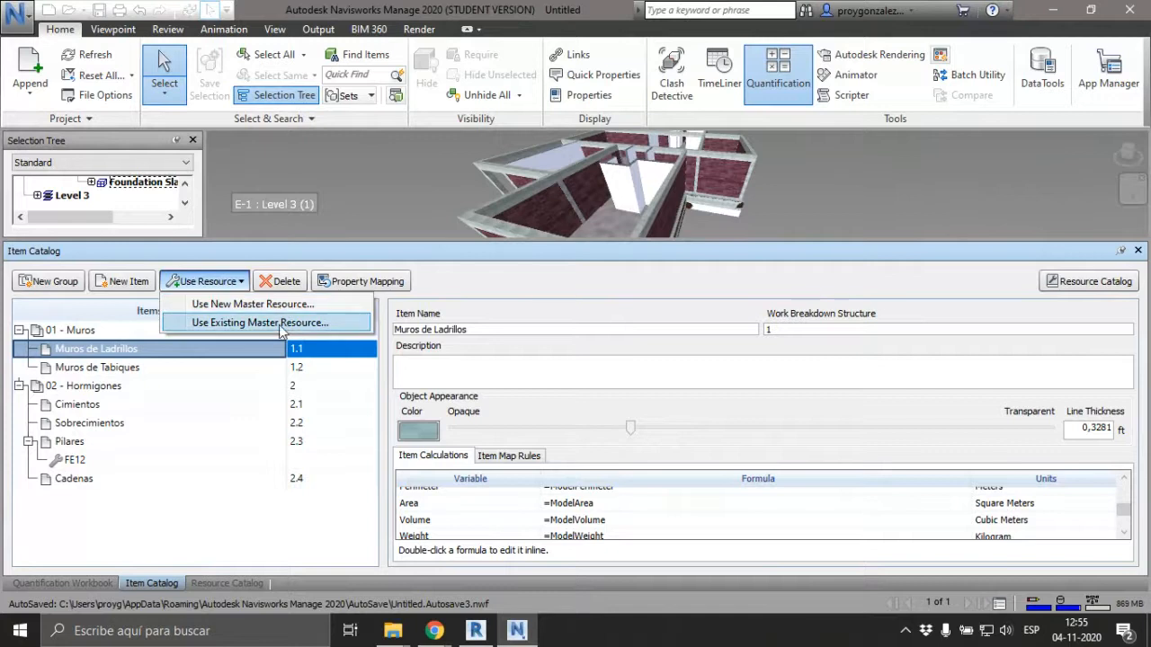
click(280, 324)
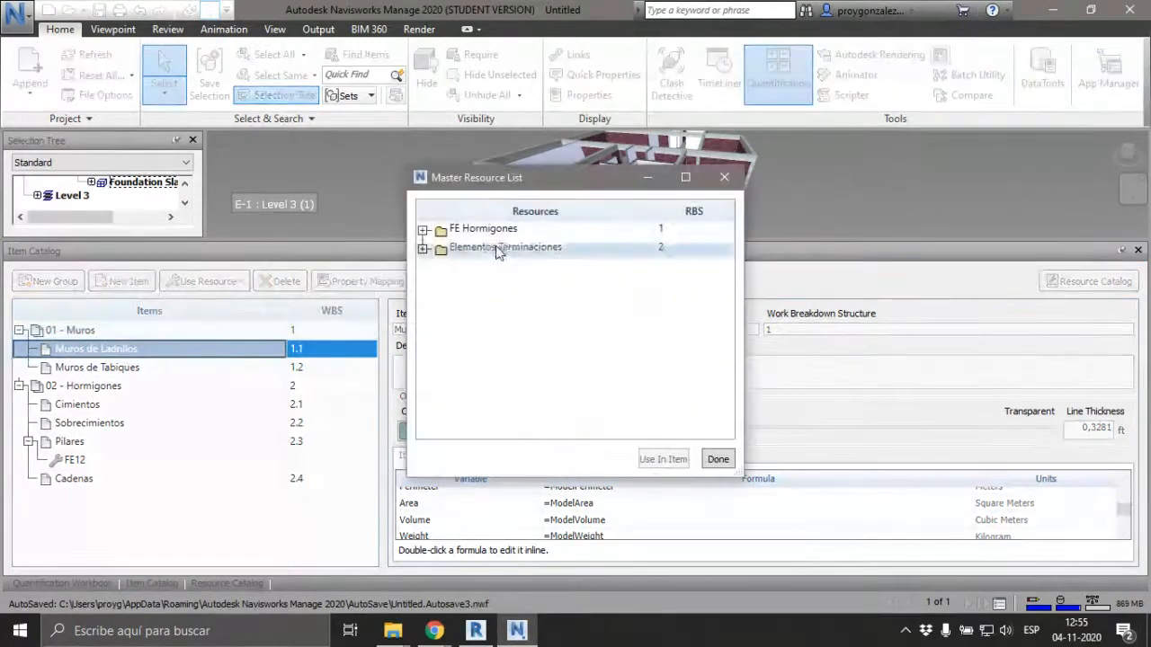
click(425, 250)
click(454, 266)
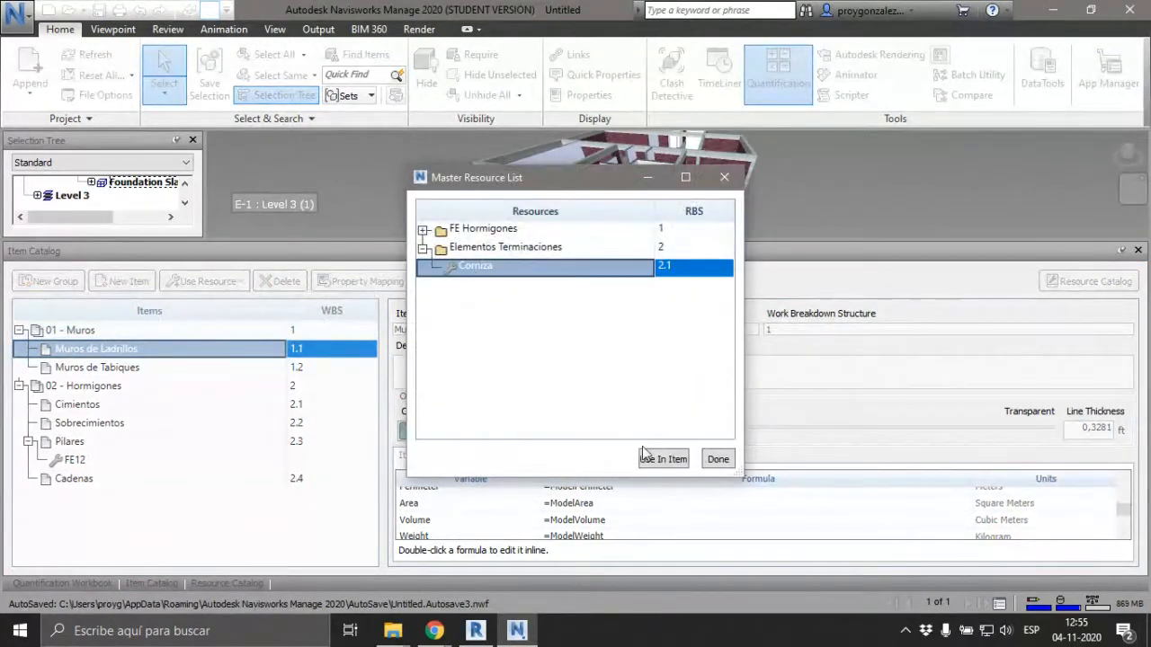
click(670, 462)
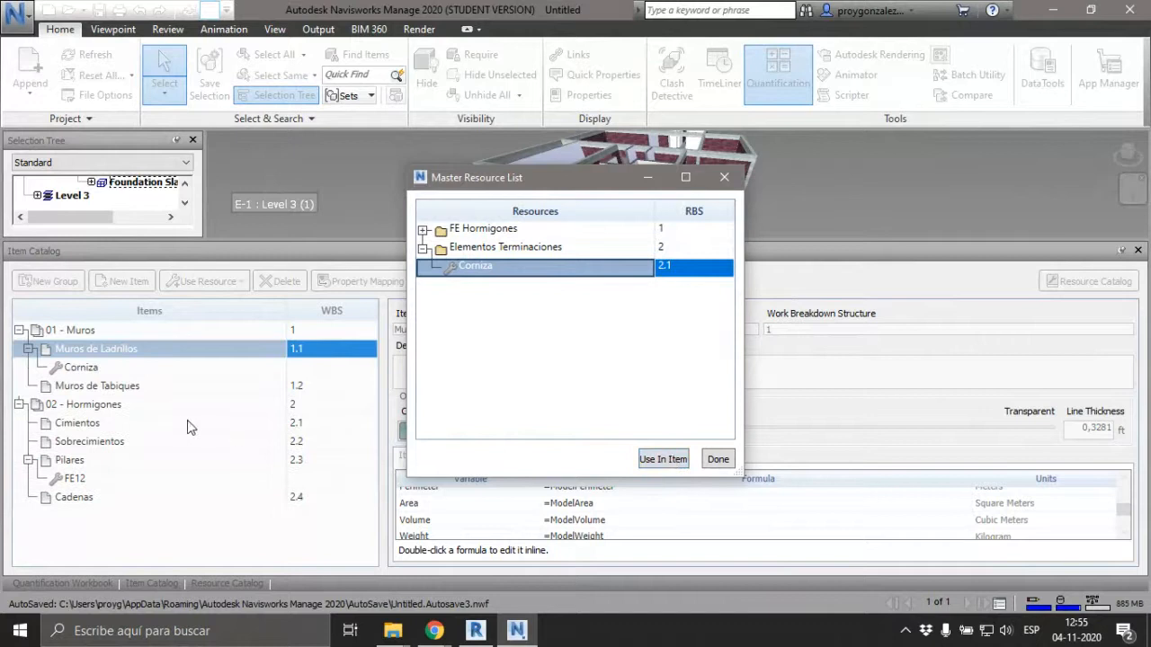
click(712, 461)
- Assign the existing master resource Corniza to the Muros de Tabiques item as well
click(62, 386)
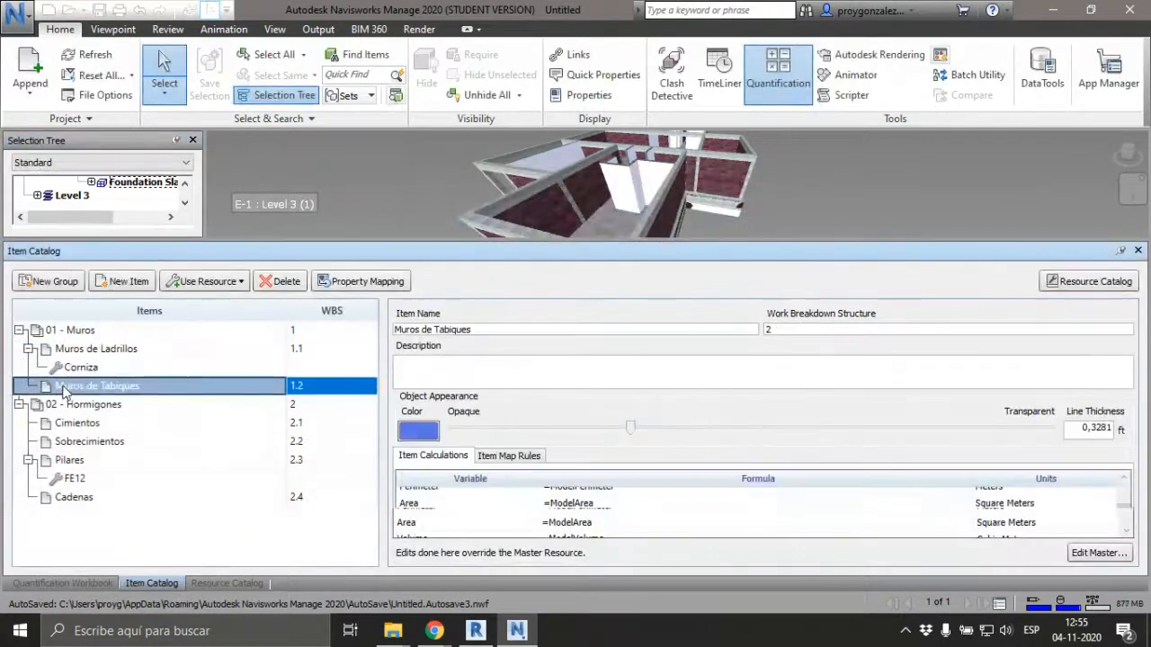
click(214, 285)
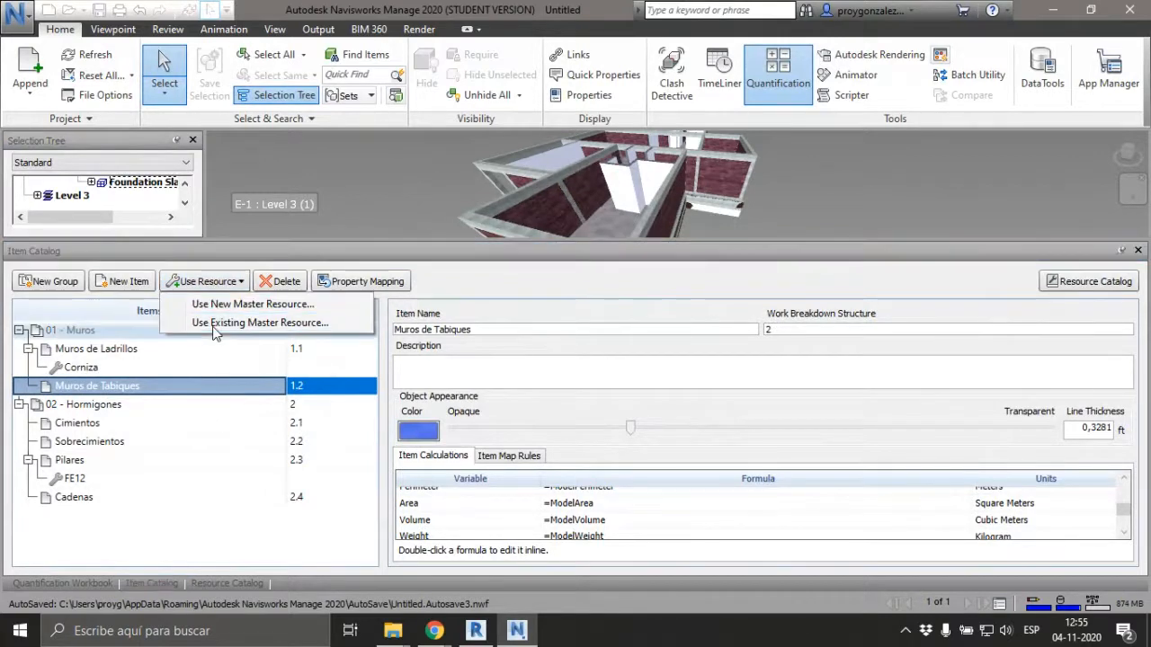
click(215, 325)
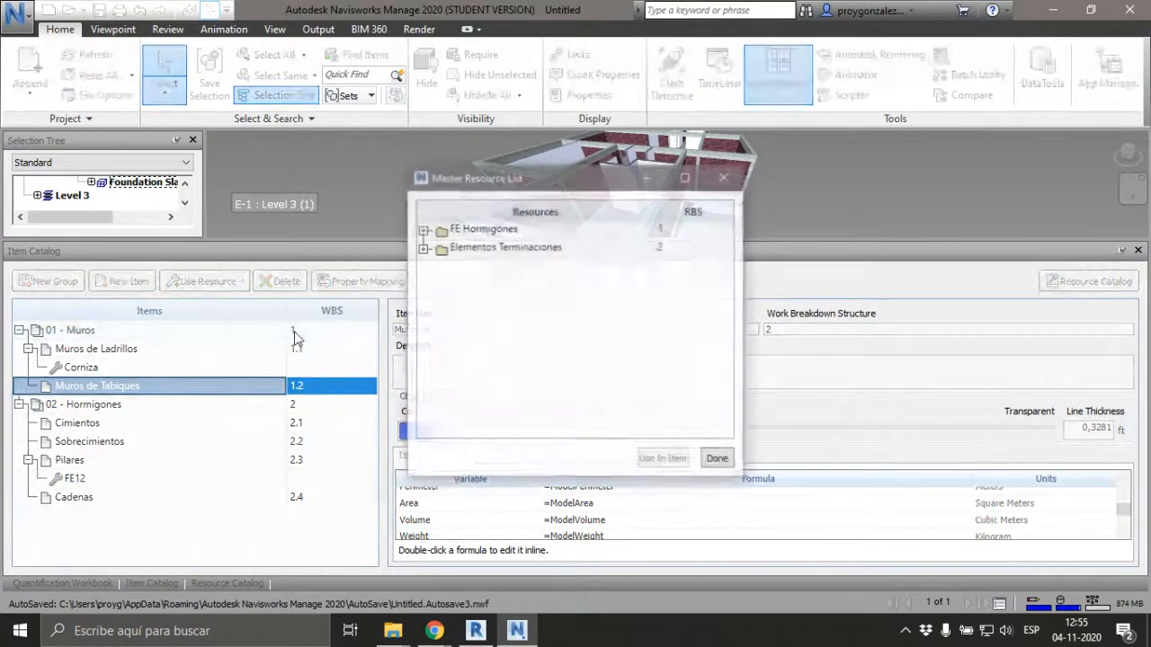
click(423, 250)
click(496, 268)
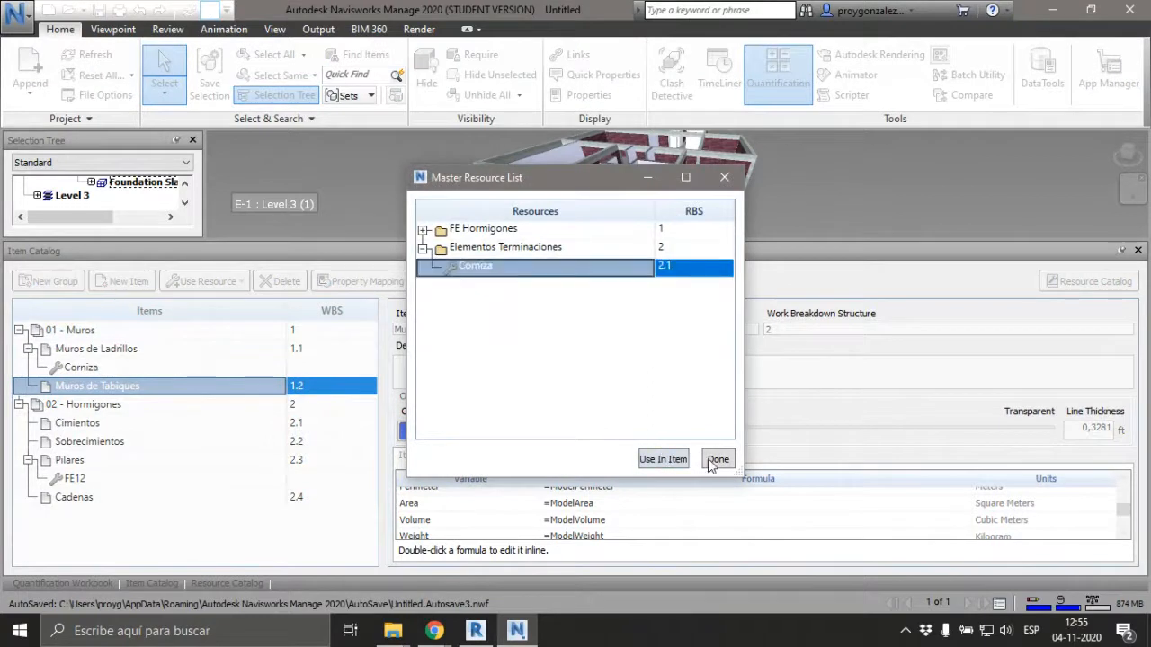
click(669, 460)
click(718, 459)
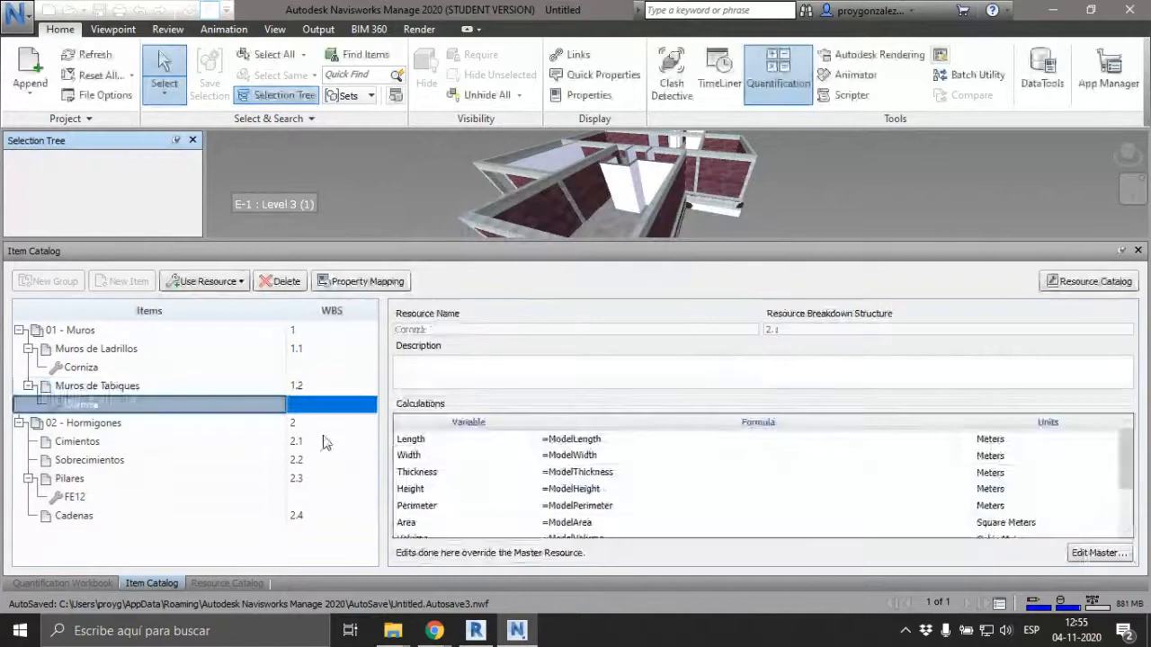
- Review the Muros de Ladrillos takeoff and its Corniza primary quantity in the Quantification Workbook
click(91, 586)
click(83, 361)
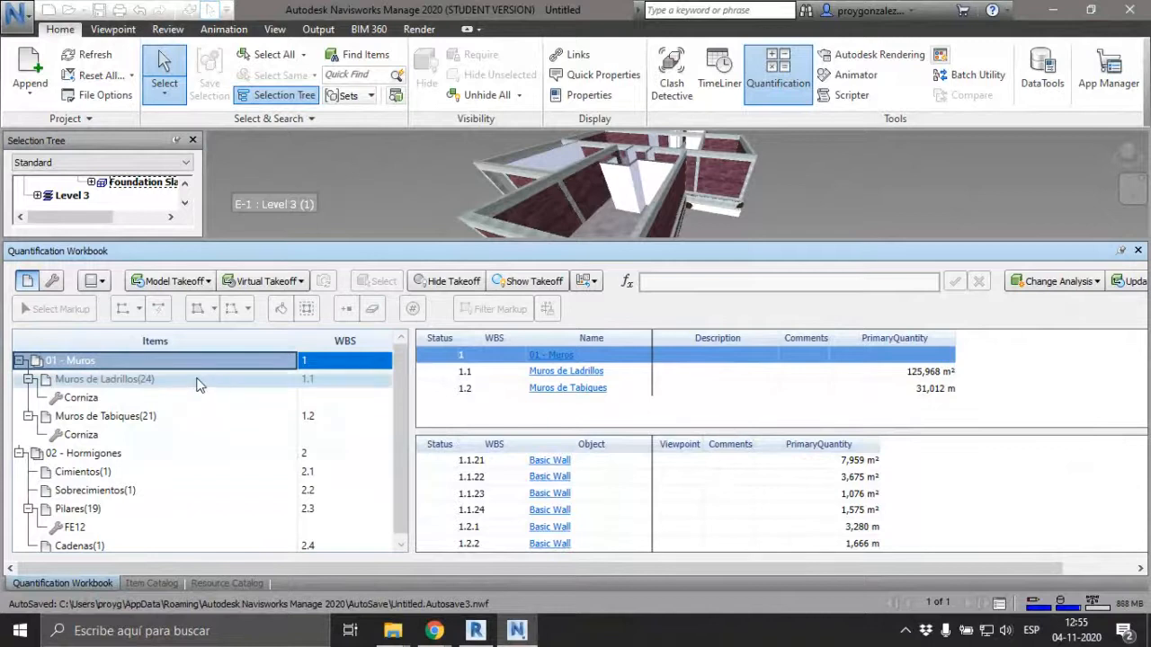
click(124, 381)
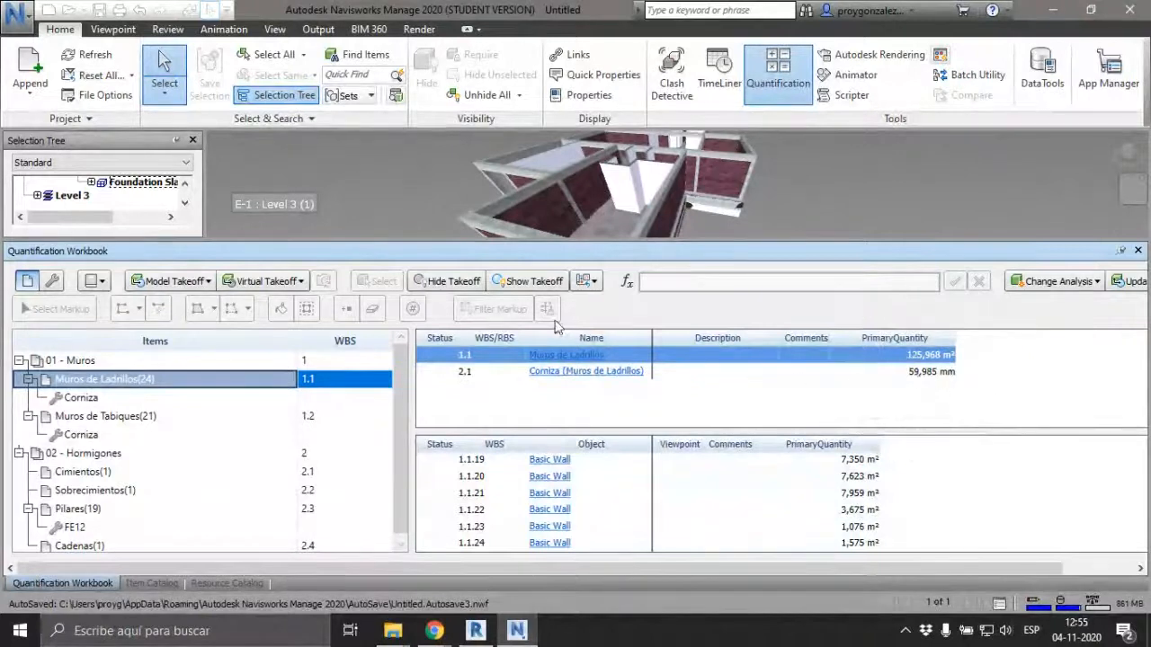
click(935, 375)
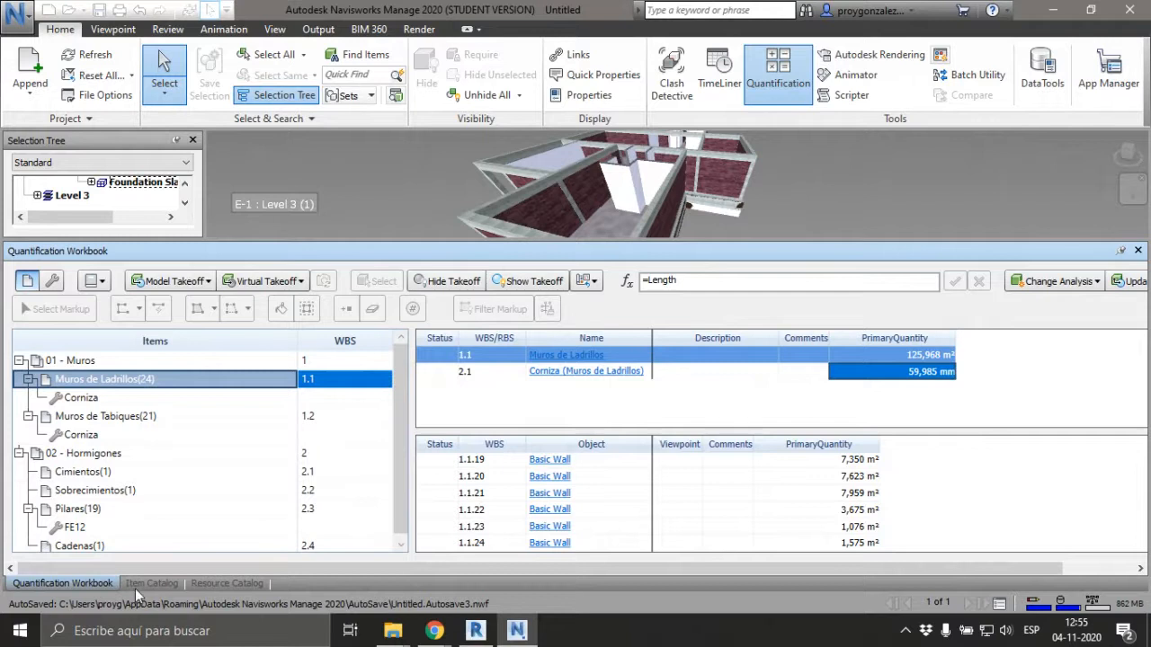
- In the Item Catalog, copy the Length variable's formula of Muros de Ladrillos into its PrimaryQuantity, making it =ModelLength
click(150, 584)
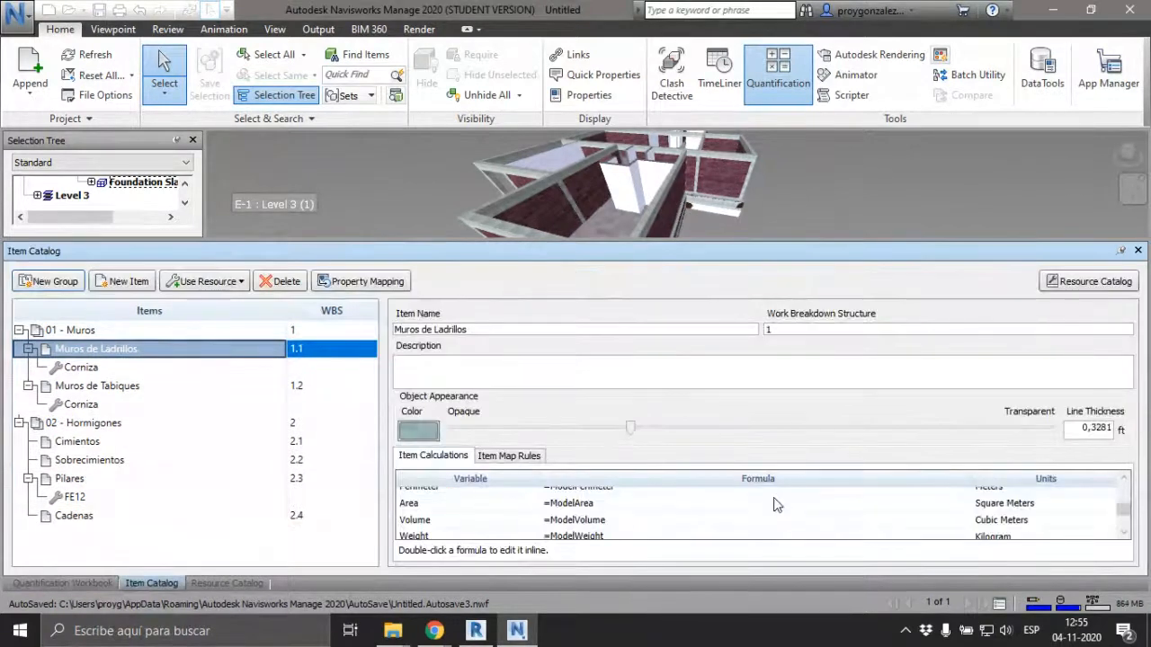
scroll(652, 509, down, 1)
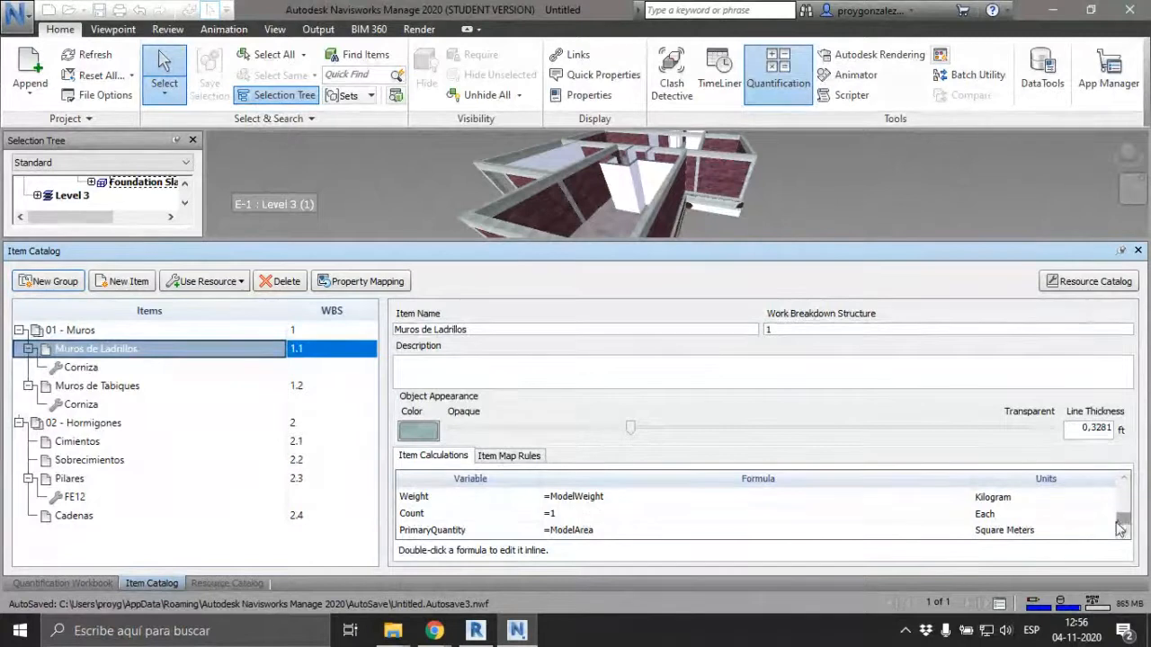
click(617, 532)
click(627, 530)
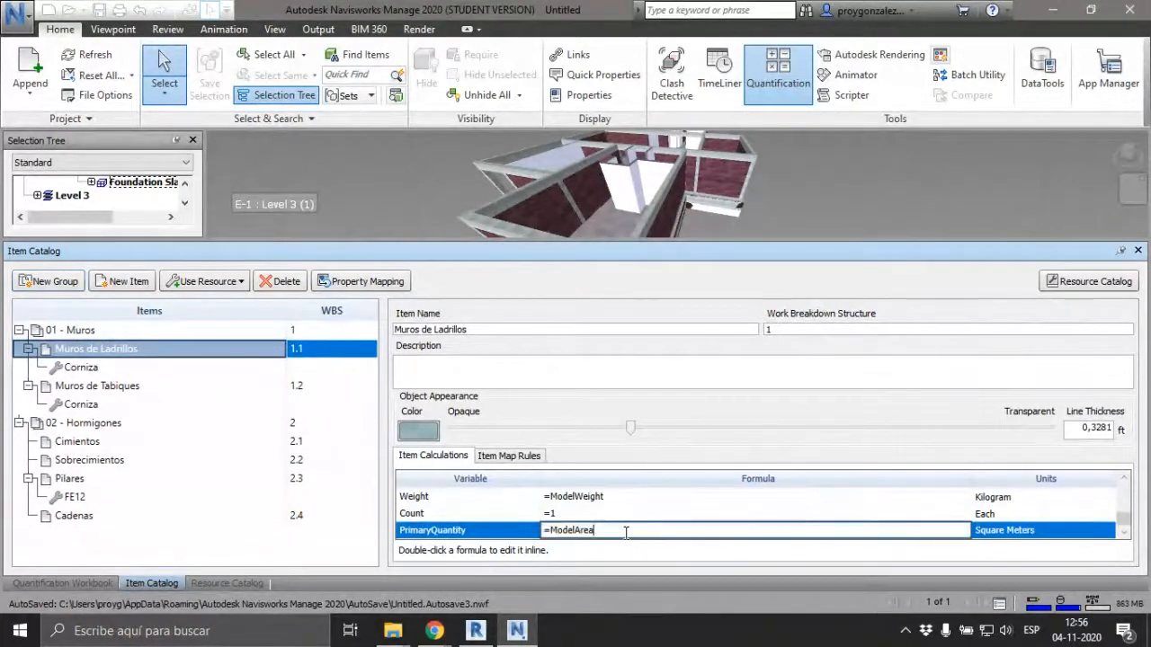
scroll(623, 531, up, 3)
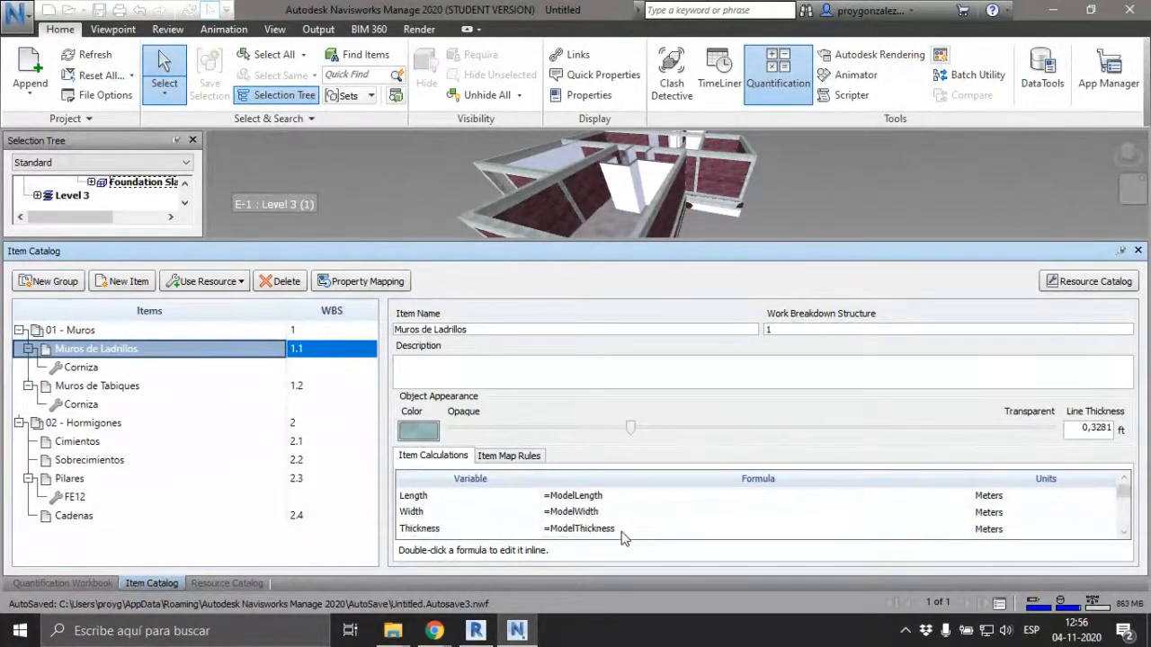
click(607, 500)
click(615, 498)
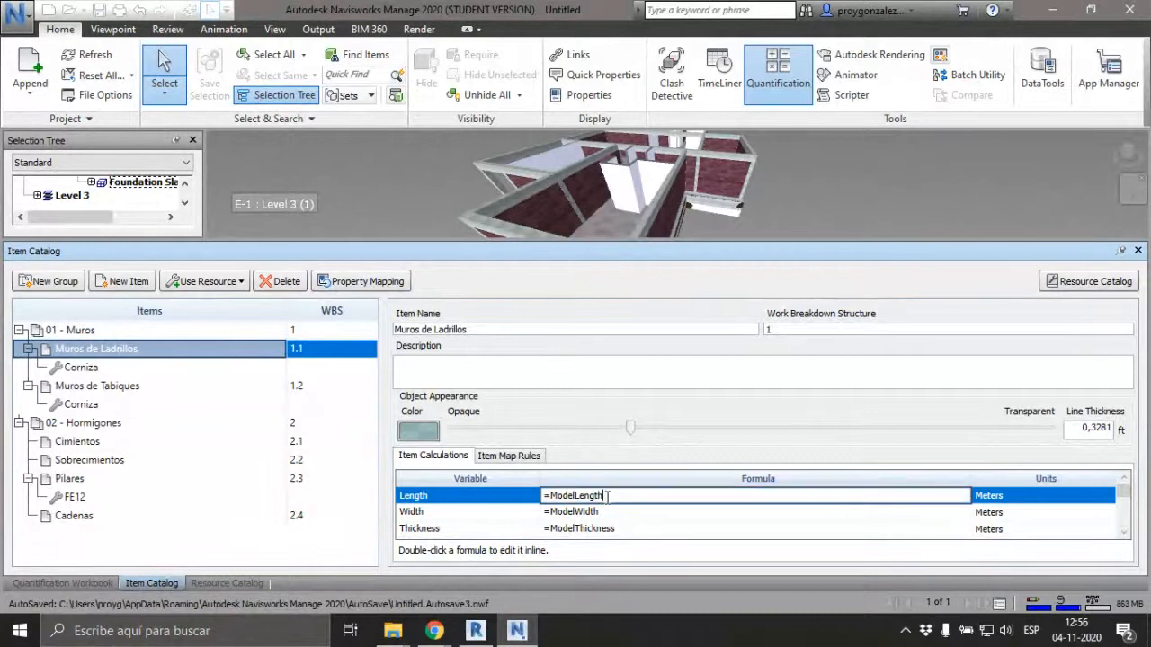
drag(607, 497, 504, 499)
key(ctrl+c)
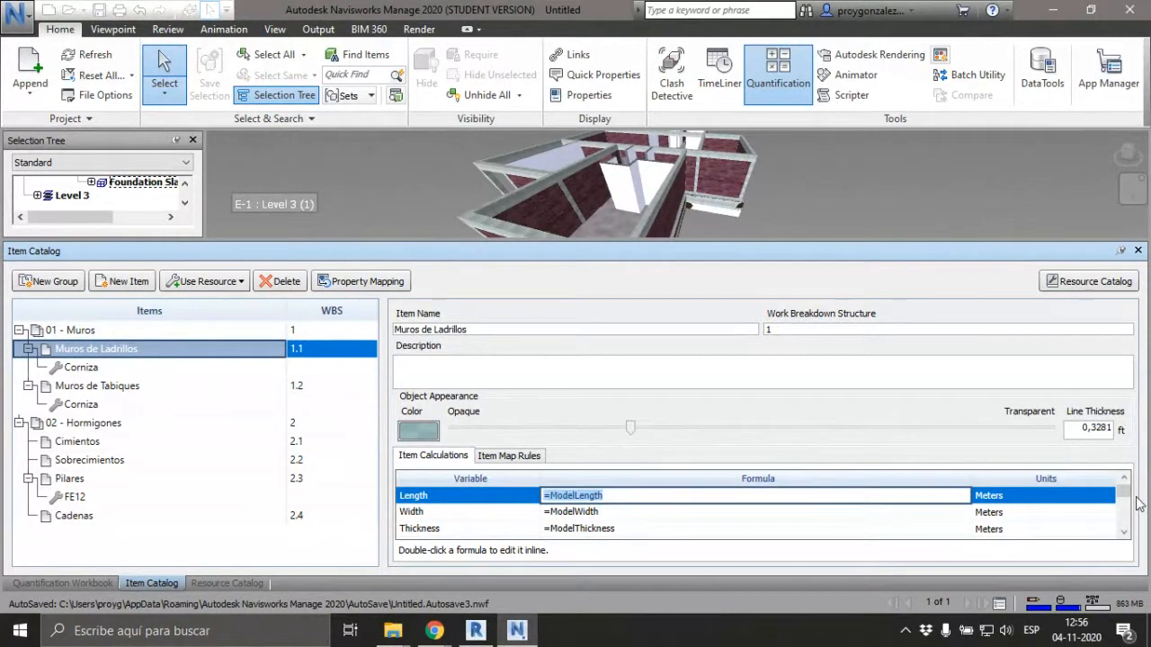
drag(1125, 492, 1126, 540)
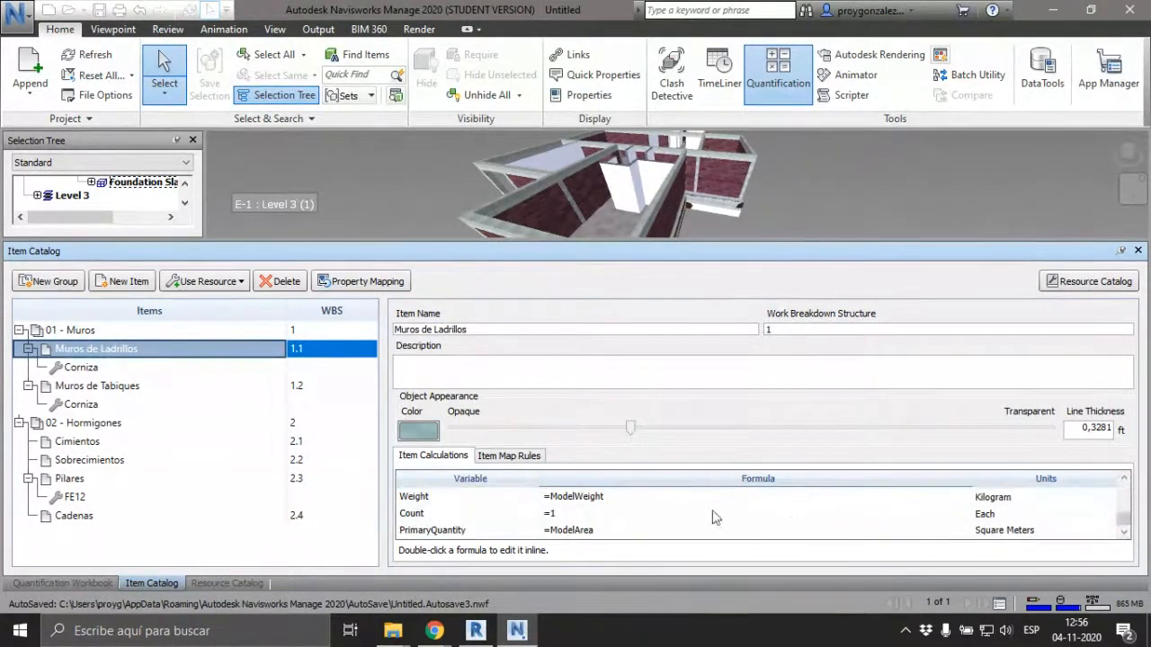
click(625, 533)
click(626, 530)
drag(600, 531, 518, 526)
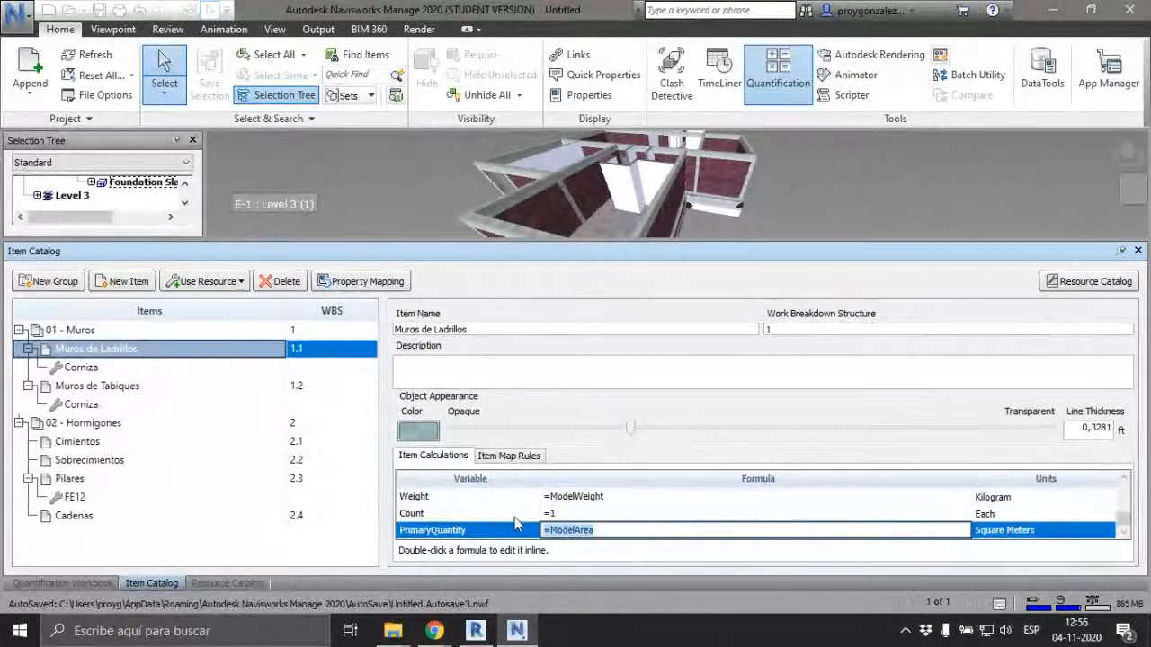
key(ctrl+v)
- Set the PrimaryQuantity unit of Muros de Ladrillos to Meters and check the item's quantities in the Quantification Workbook
click(1102, 534)
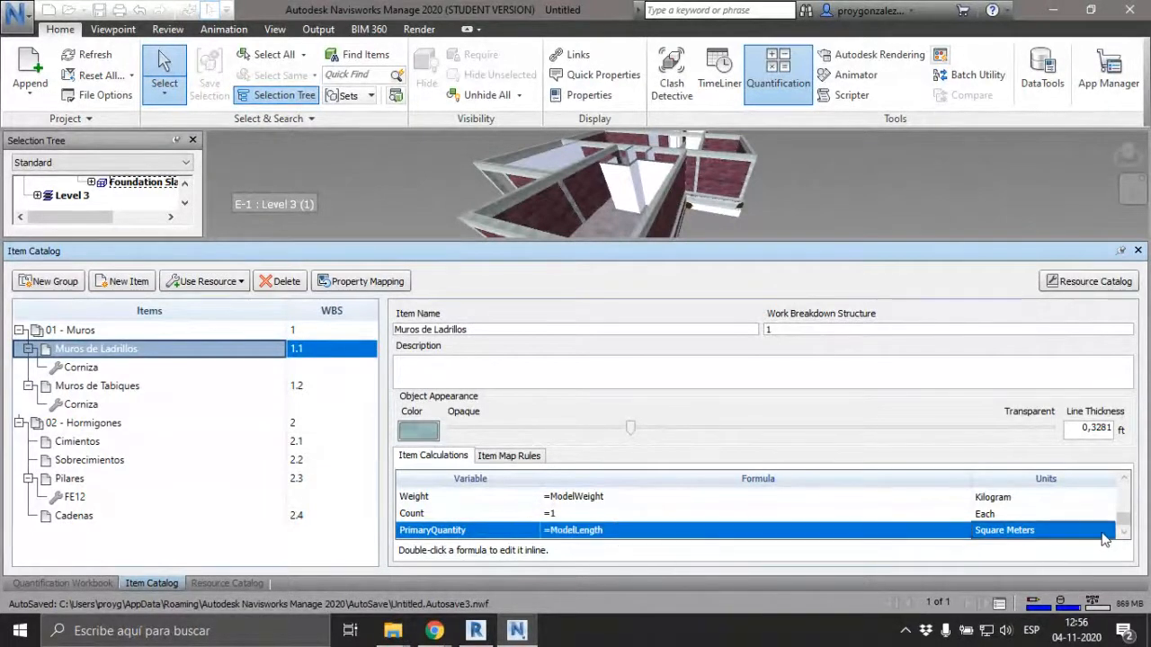
click(1060, 532)
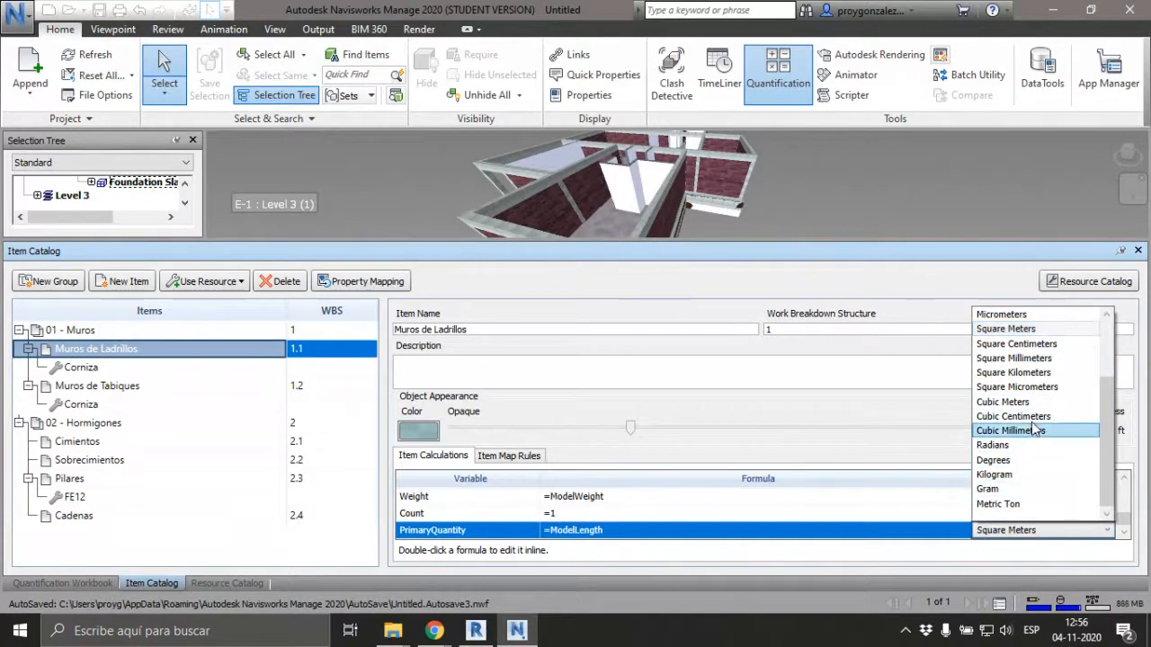
drag(1105, 420, 1117, 358)
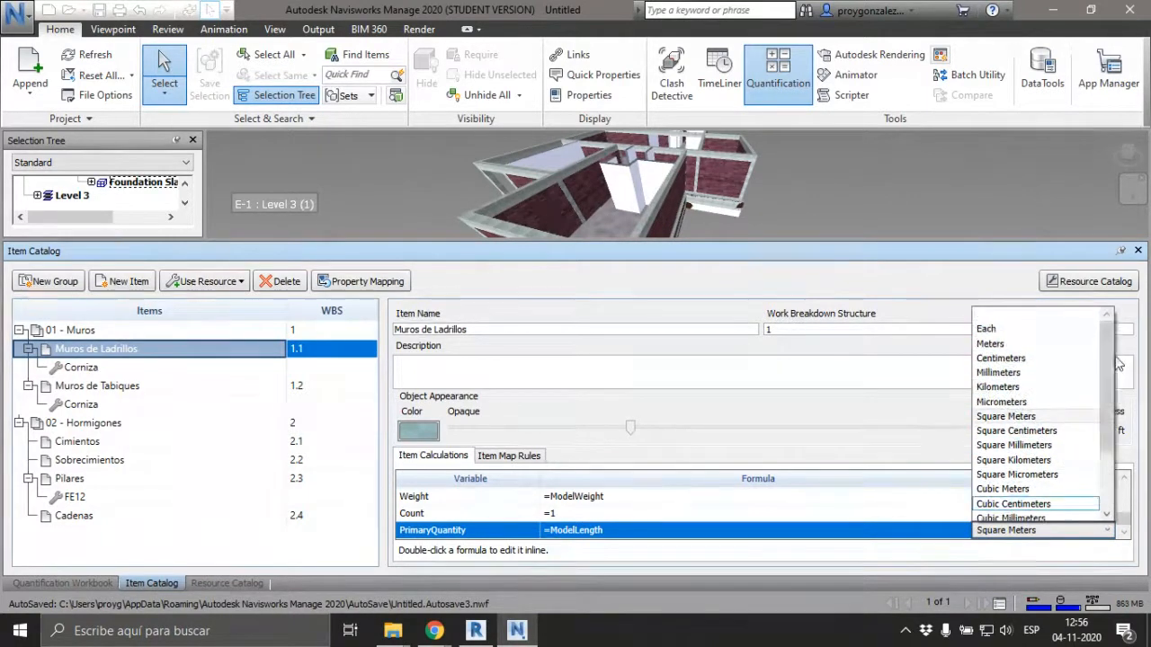
click(1032, 420)
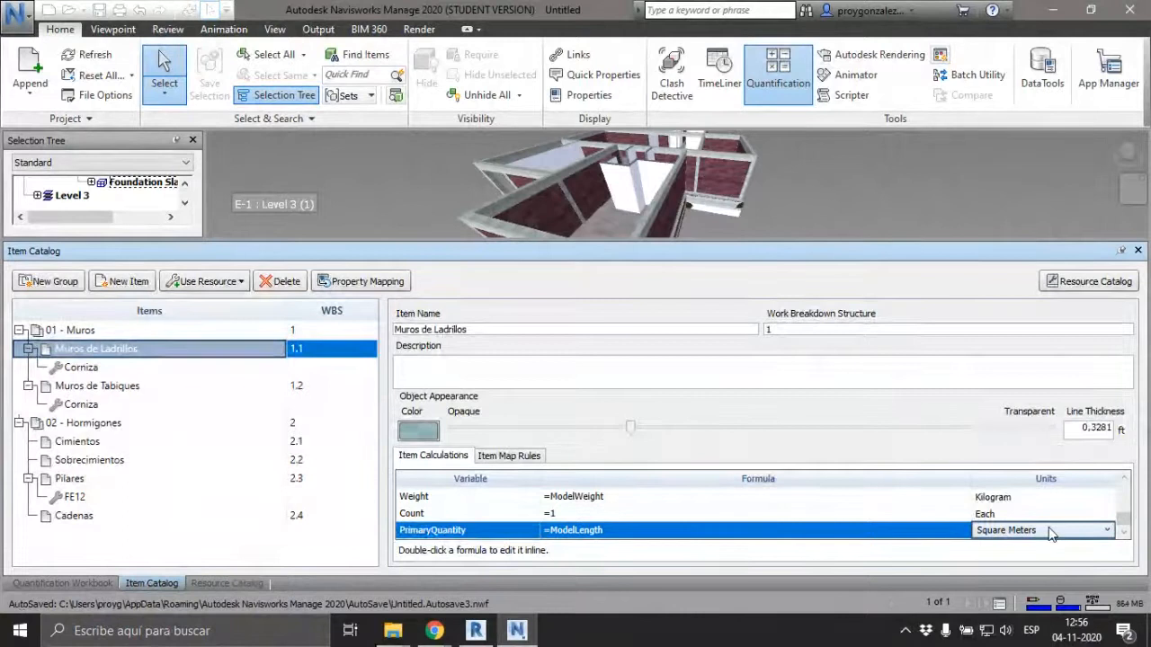
click(1107, 530)
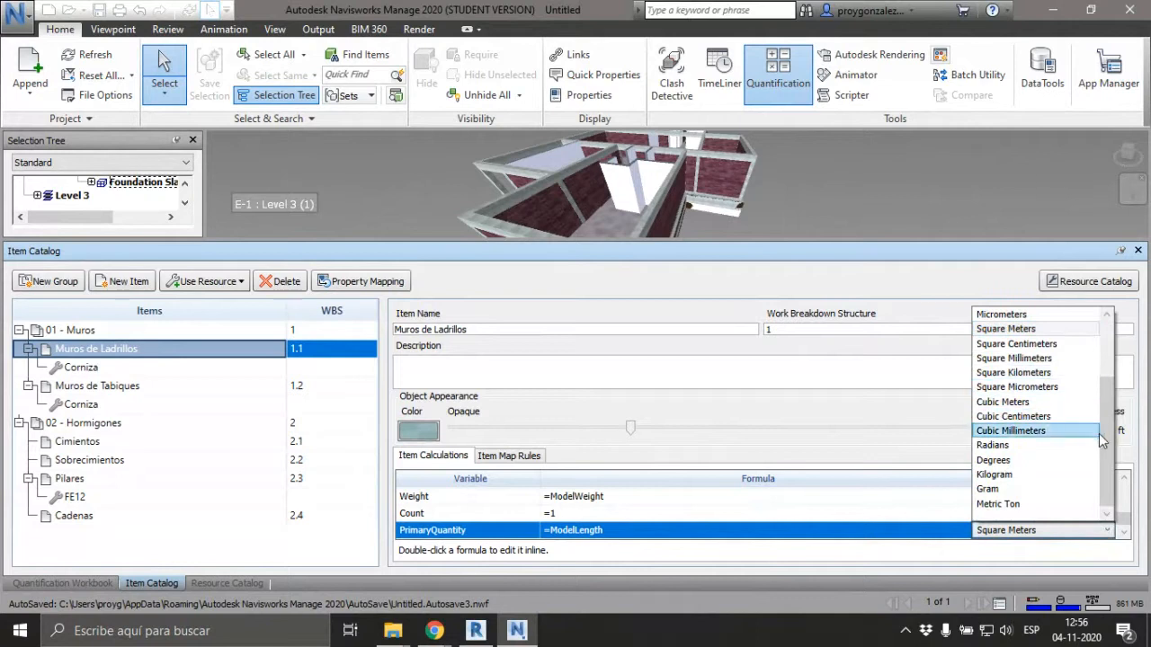
scroll(1104, 466, up, 3)
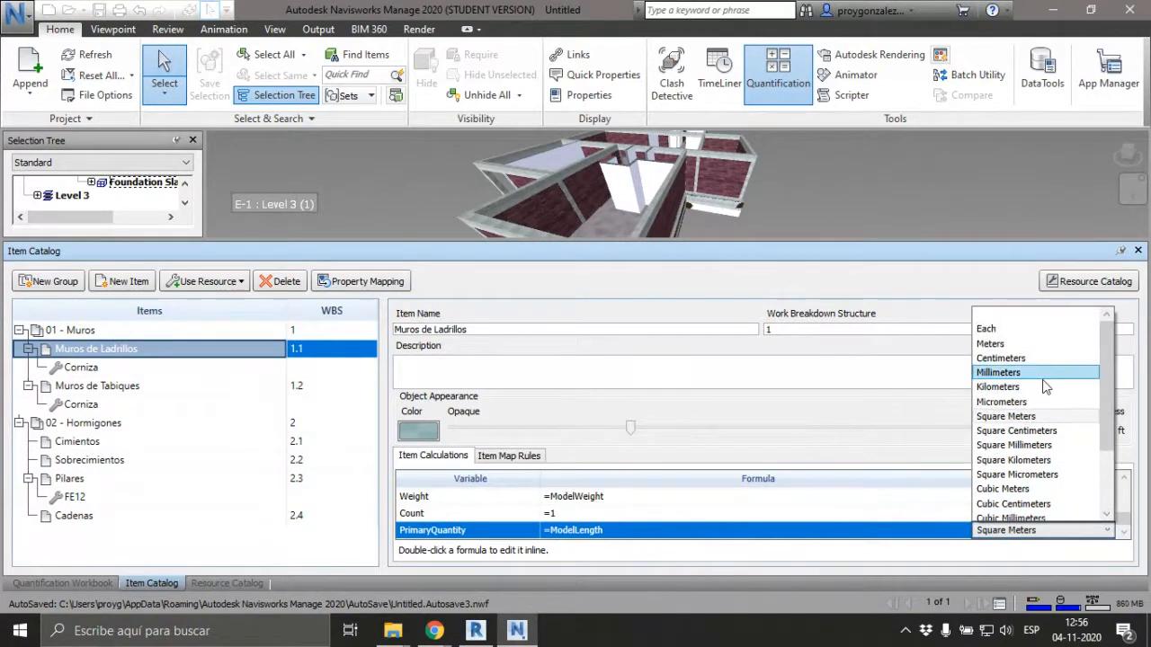
click(990, 343)
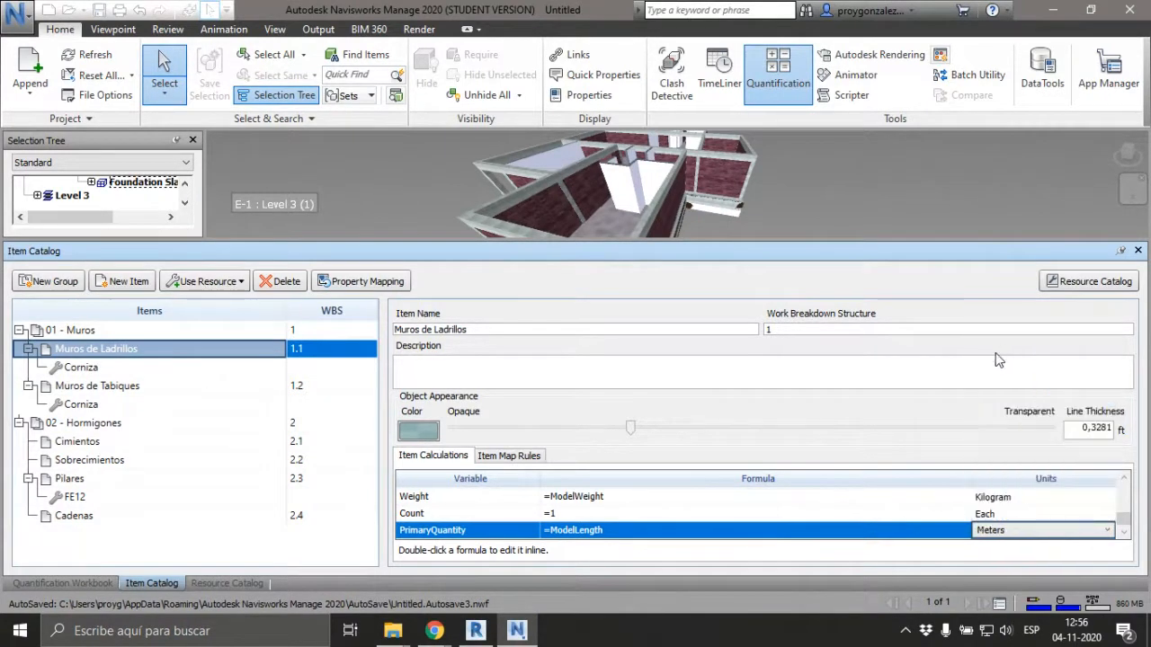
click(627, 515)
click(630, 534)
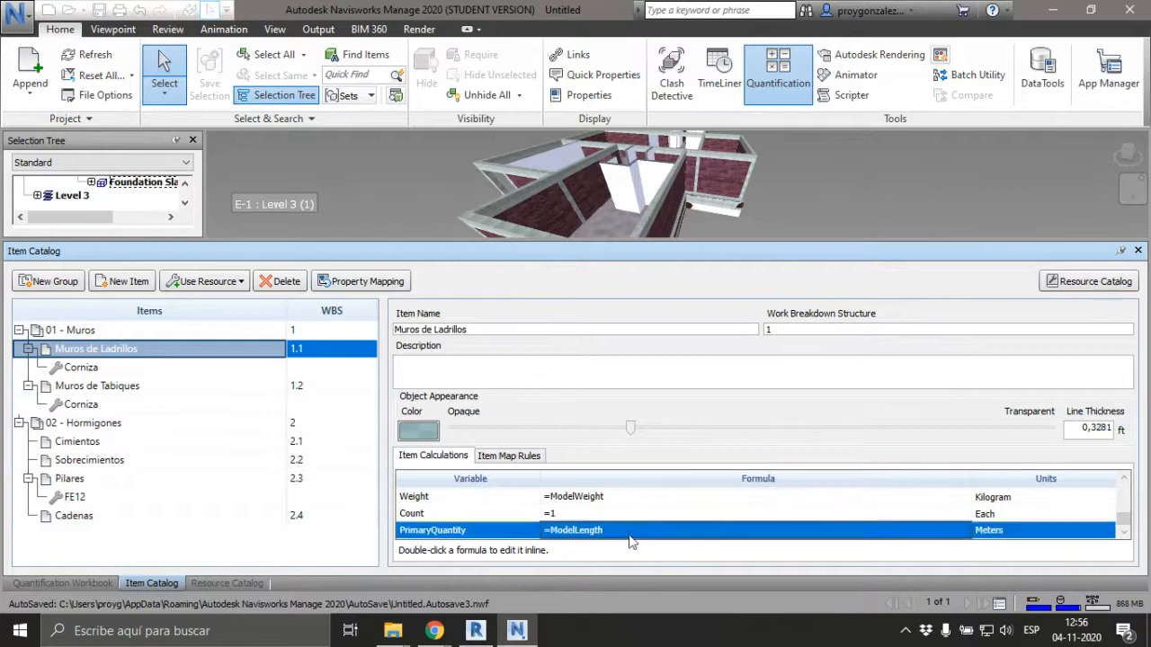
click(79, 582)
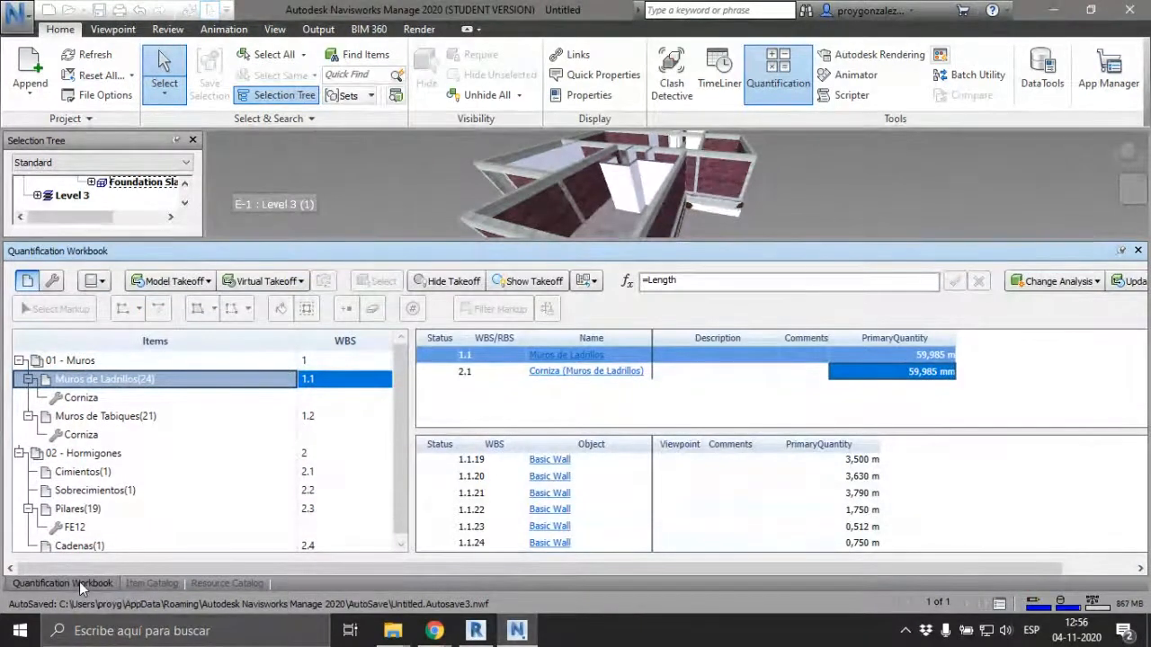
- In the Resource Catalog, set Corniza's PrimaryQuantity formula to =ModelLength and check the Muros de Ladrillos quantities in the Quantification Workbook
click(942, 355)
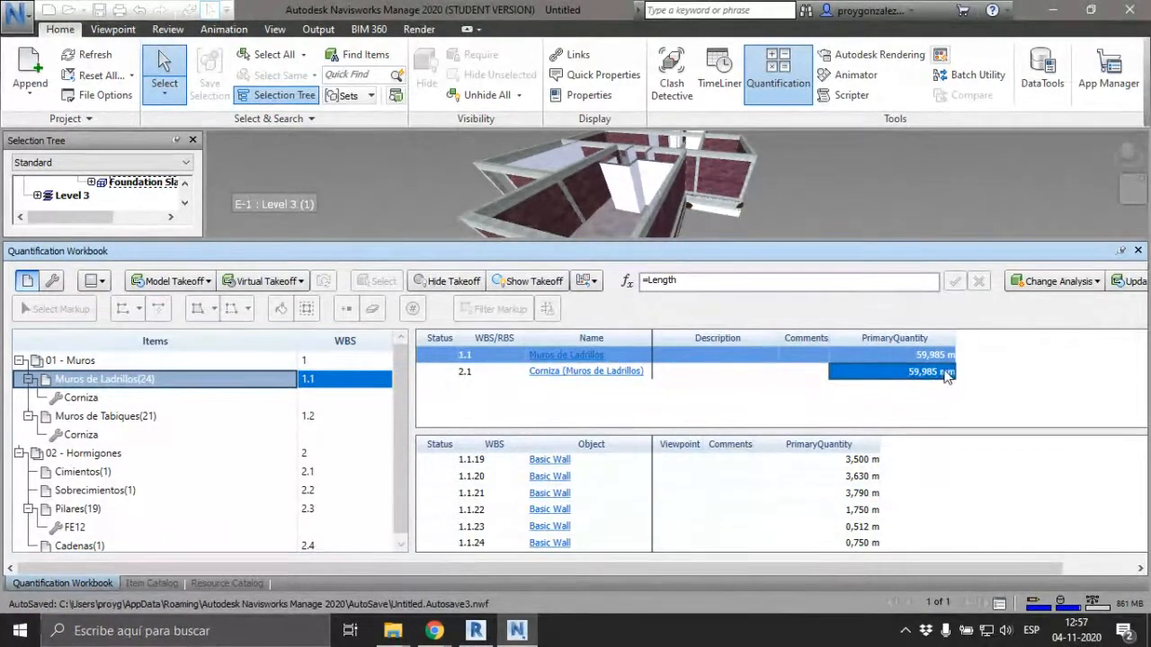
click(81, 398)
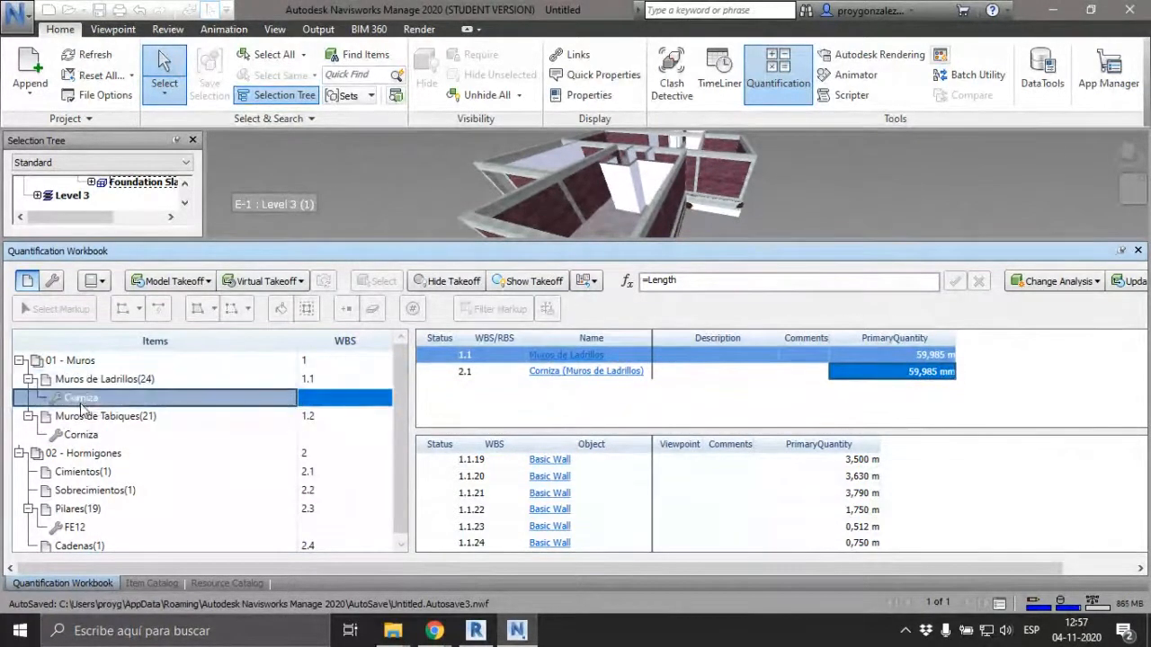
click(244, 582)
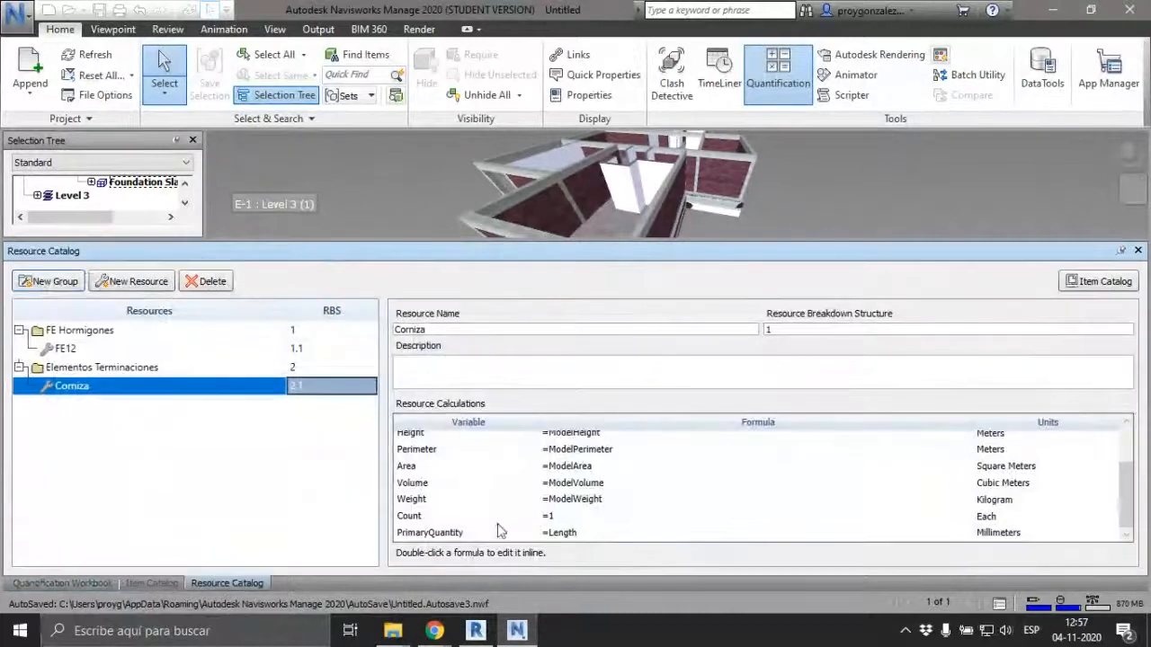
click(609, 533)
click(596, 532)
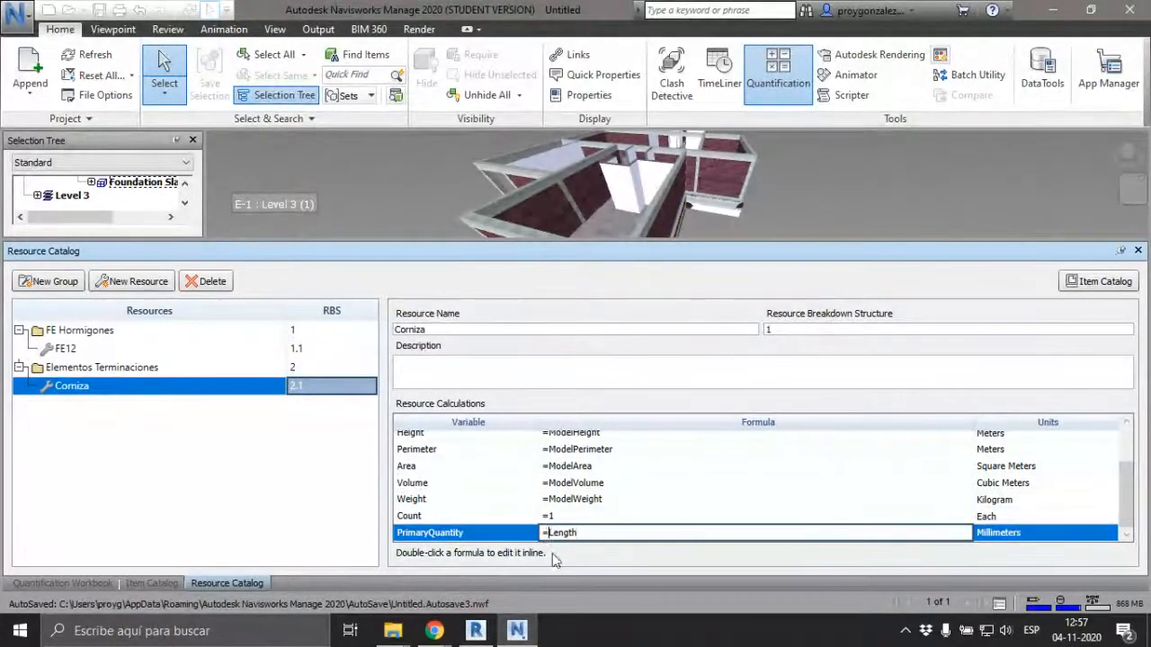
text(Model)
key(Return)
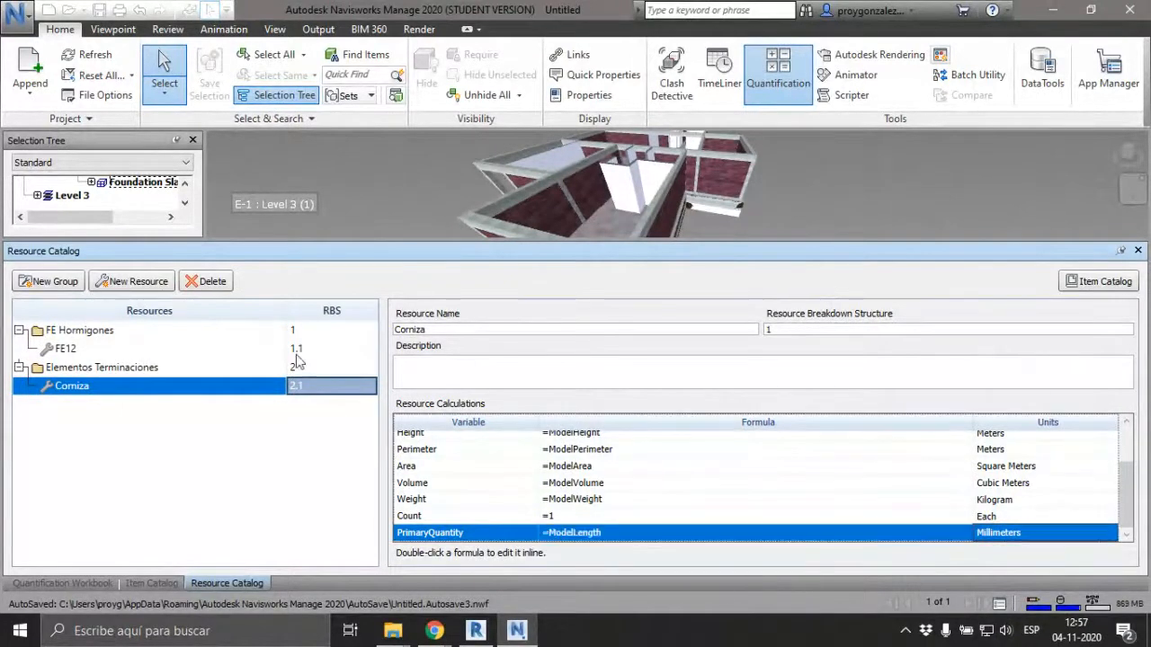
click(101, 582)
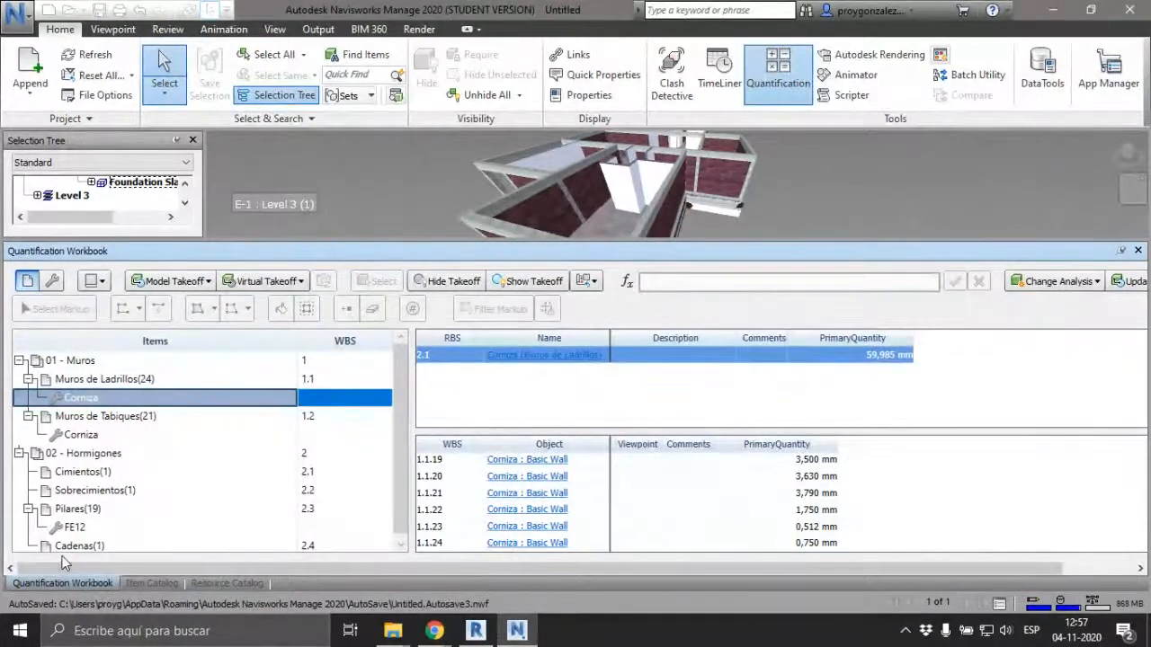
click(79, 360)
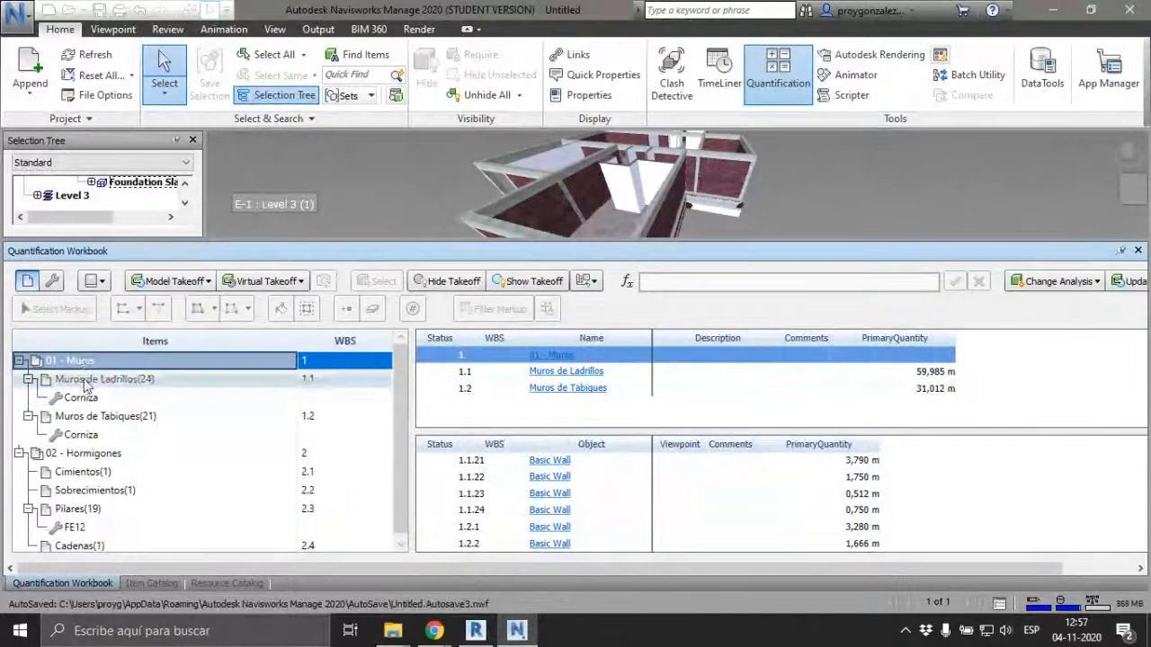
click(85, 382)
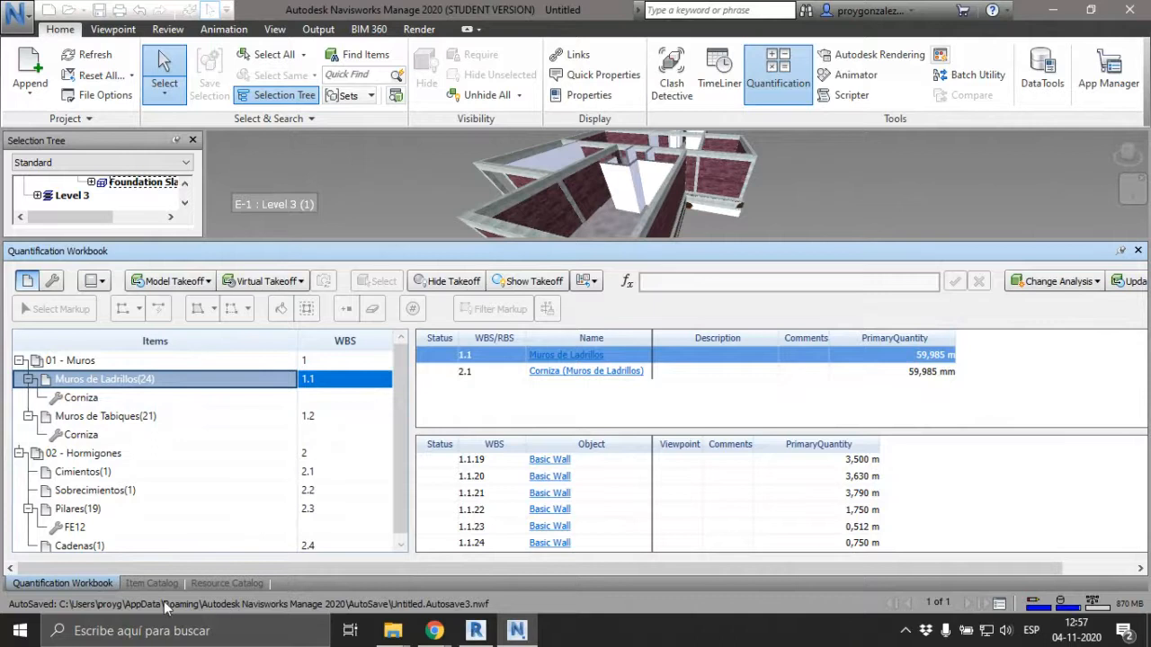
- Change Corniza's PrimaryQuantity formula to =ModelLength*10 in the Resource Catalog and check the resulting quantity in the Quantification Workbook
click(217, 583)
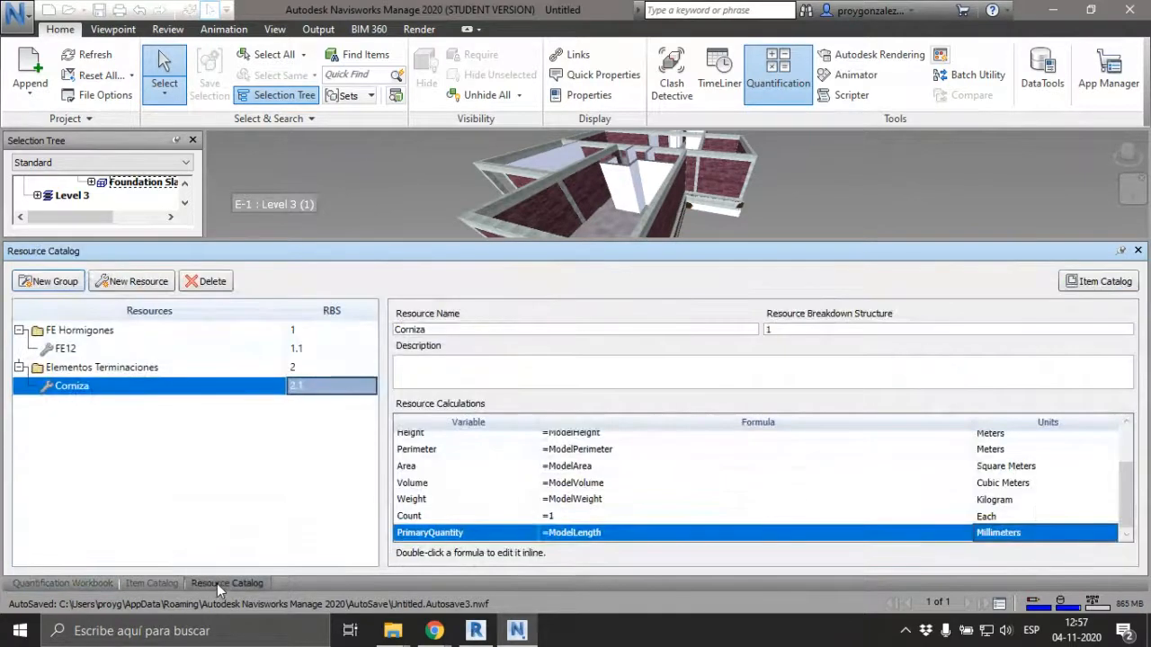
click(1050, 533)
scroll(1108, 467, down, 1)
scroll(1110, 454, up, 2)
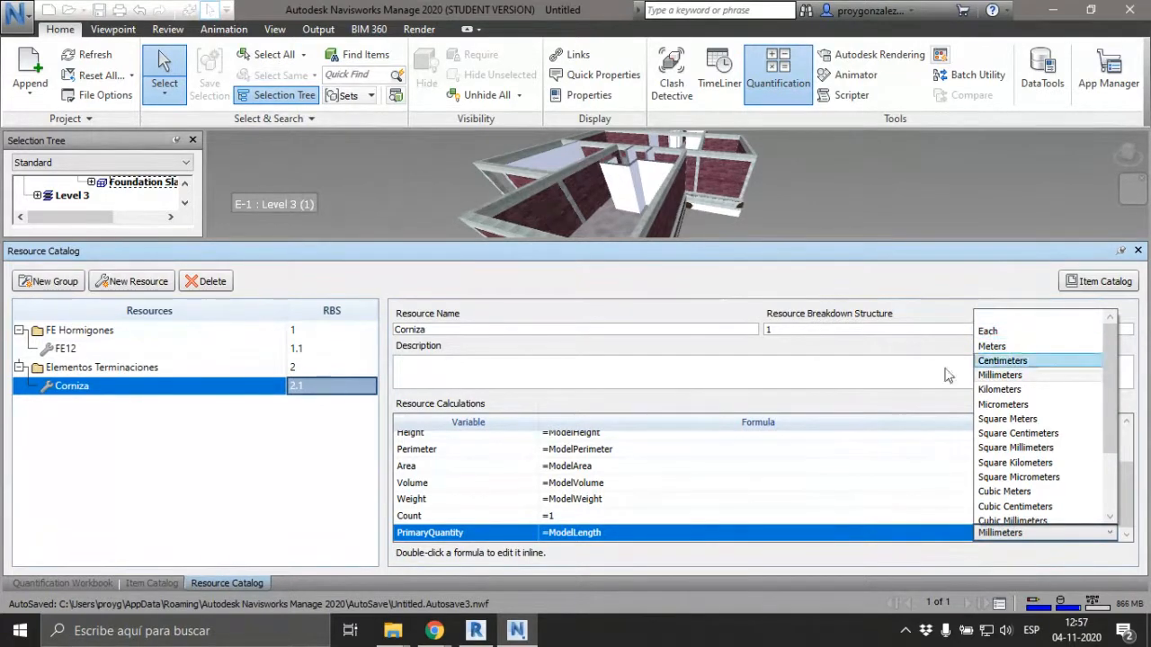
click(625, 538)
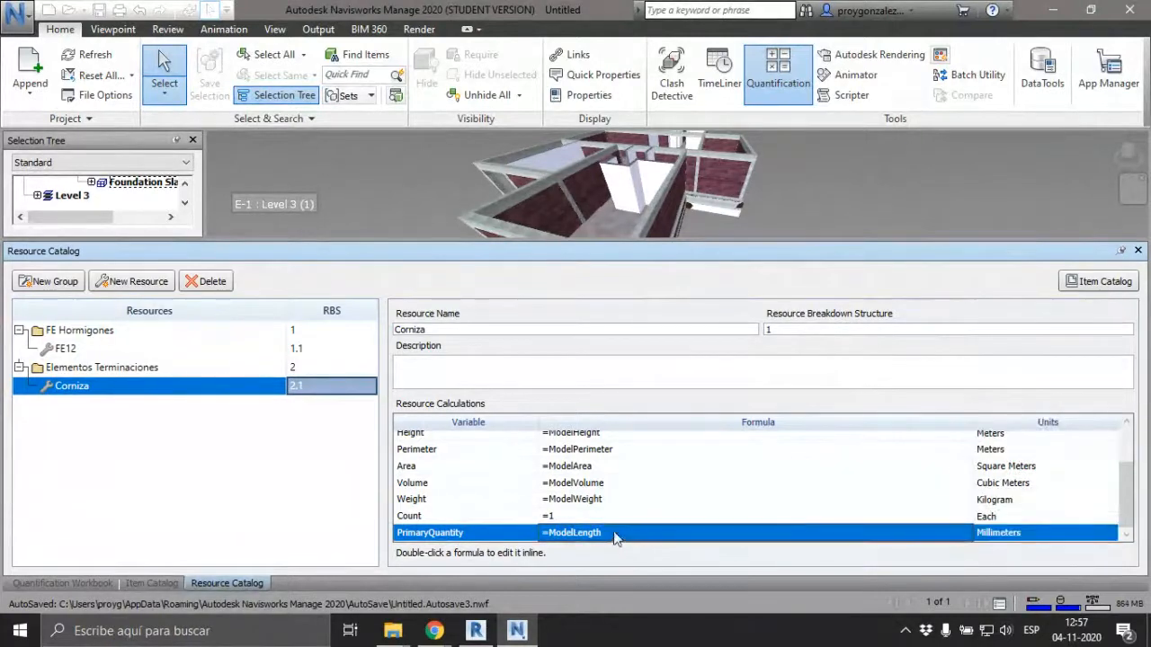
double_click(624, 535)
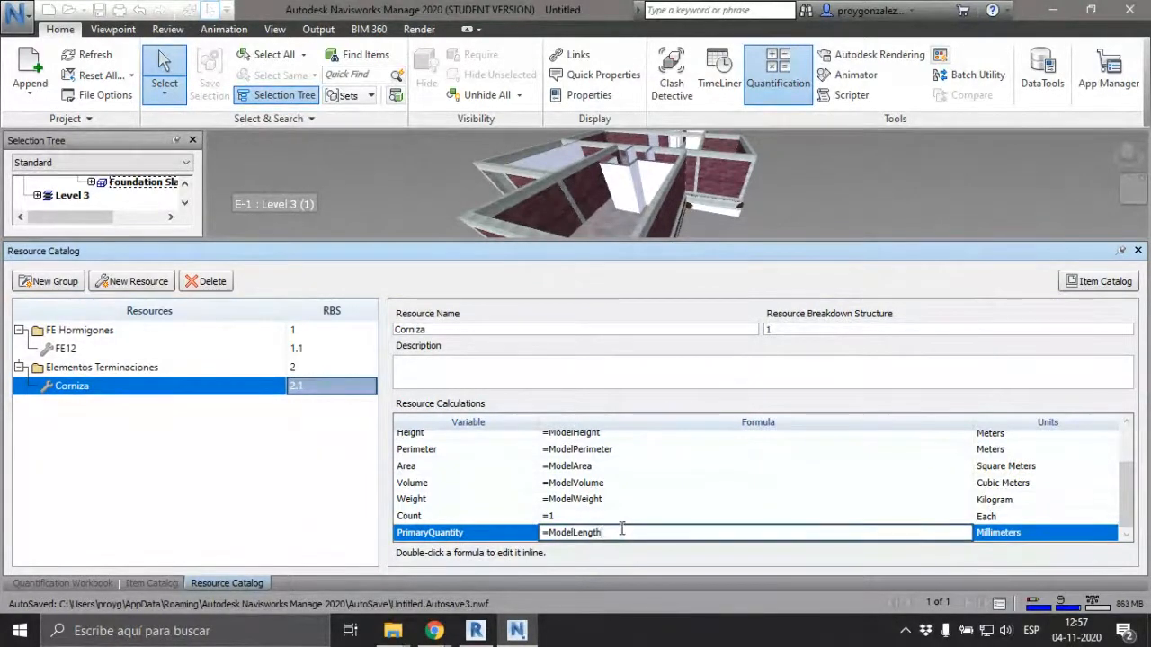
text(*)
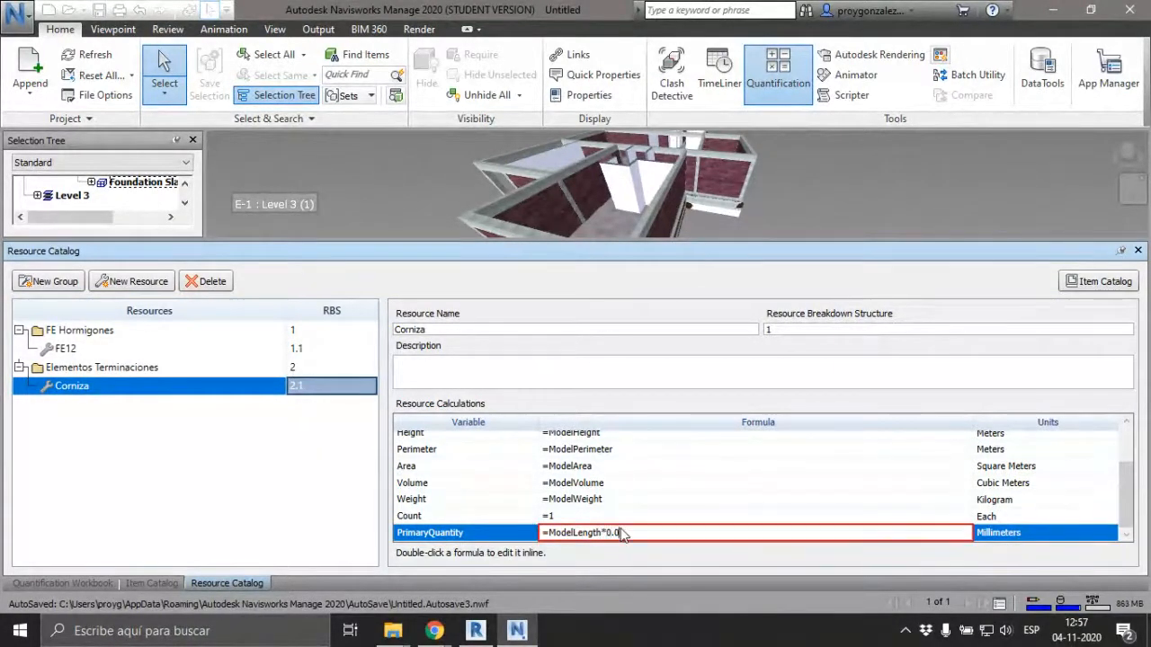
text(0.01)
key(BackSpace)
key(BackSpace)
key(BackSpace)
key(BackSpace)
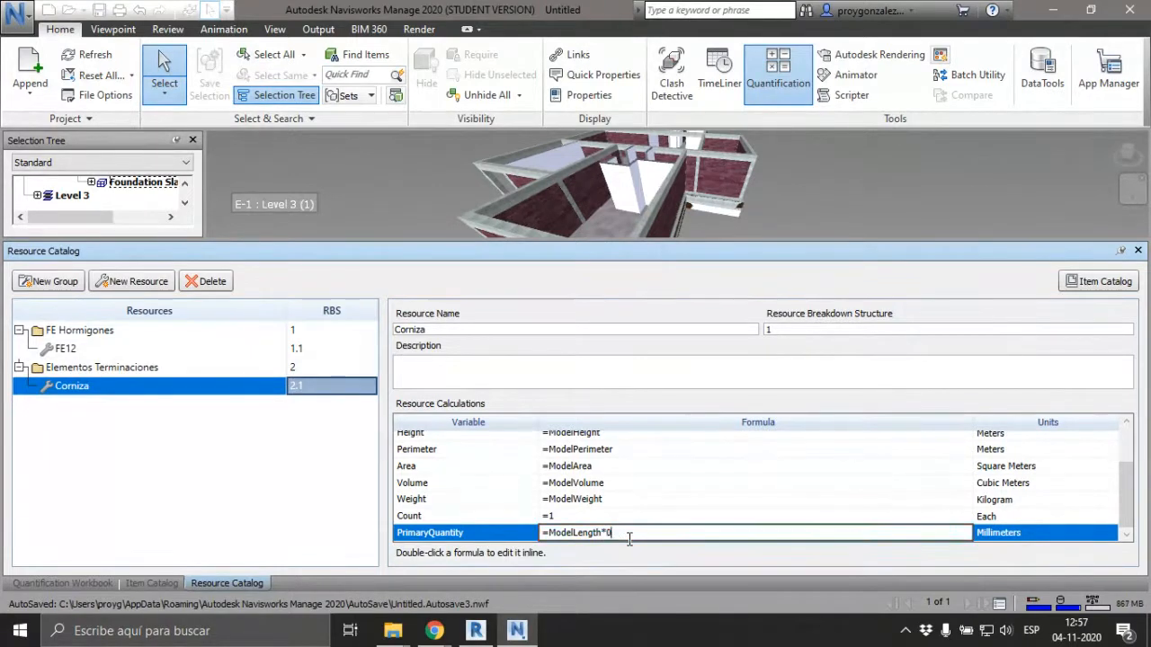
key(BackSpace)
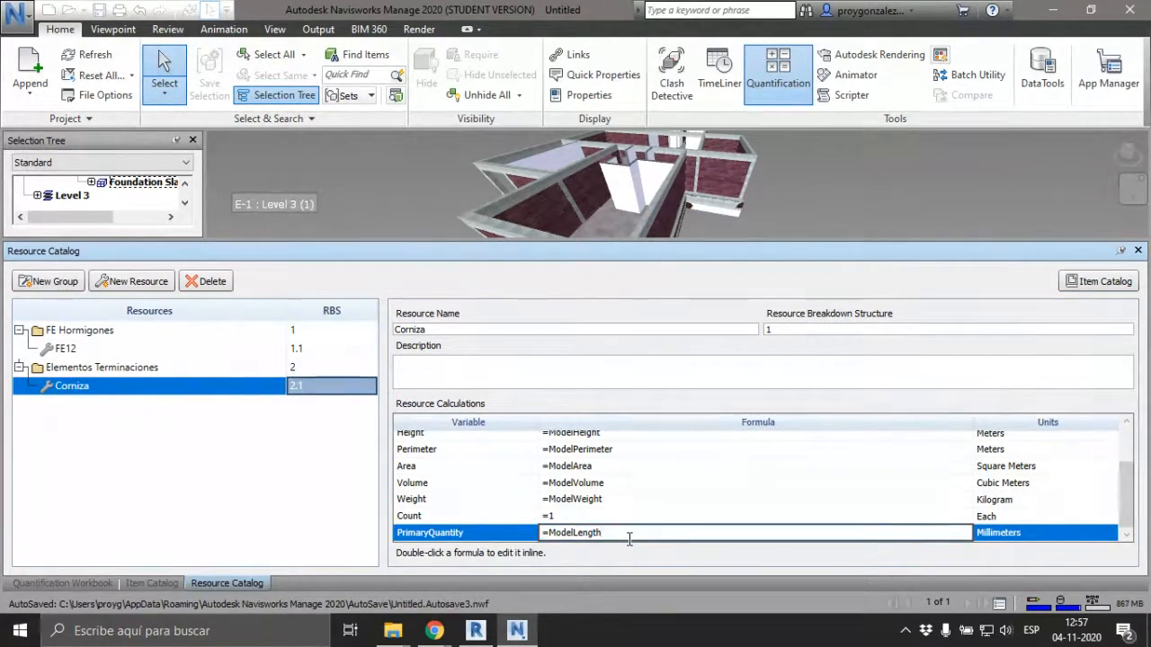
text(*10)
key(Return)
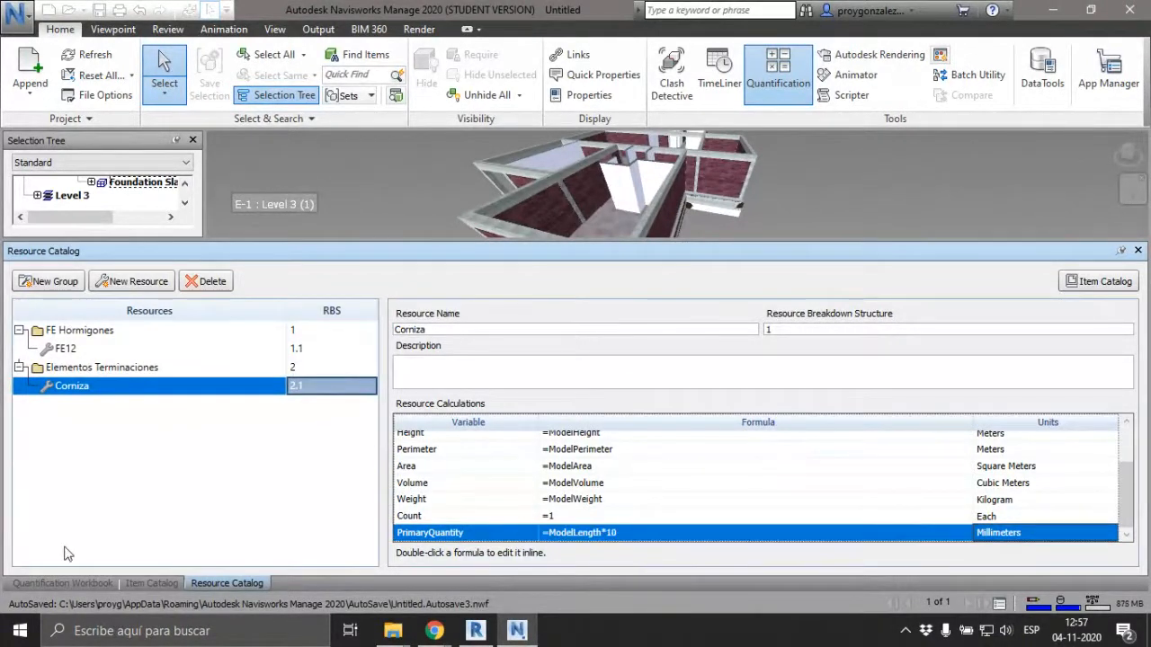
click(61, 582)
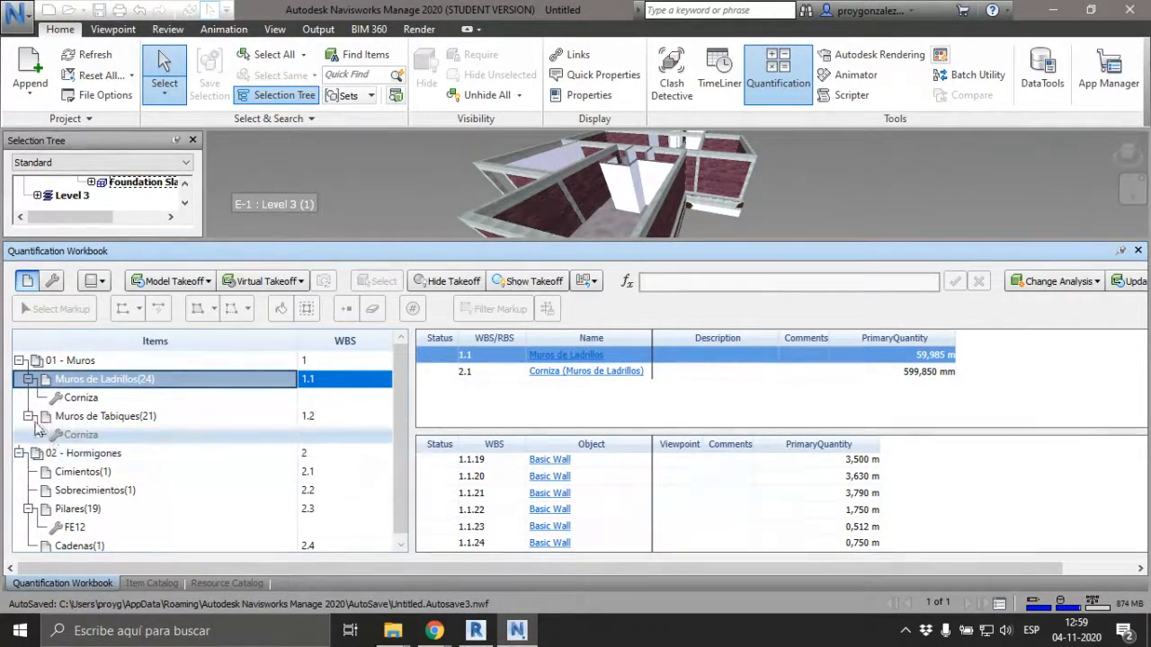
- Collapse Muros de Ladrillos and Muros de Tabiques in both the Quantification Workbook and the Item Catalog
click(70, 362)
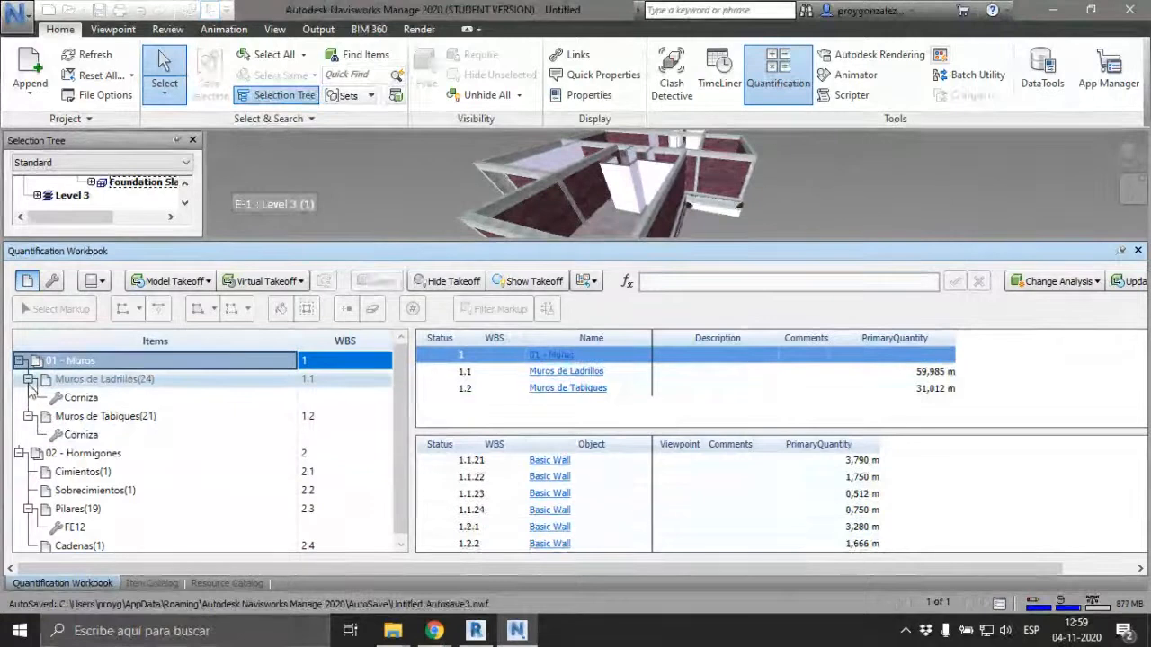
click(29, 378)
click(29, 398)
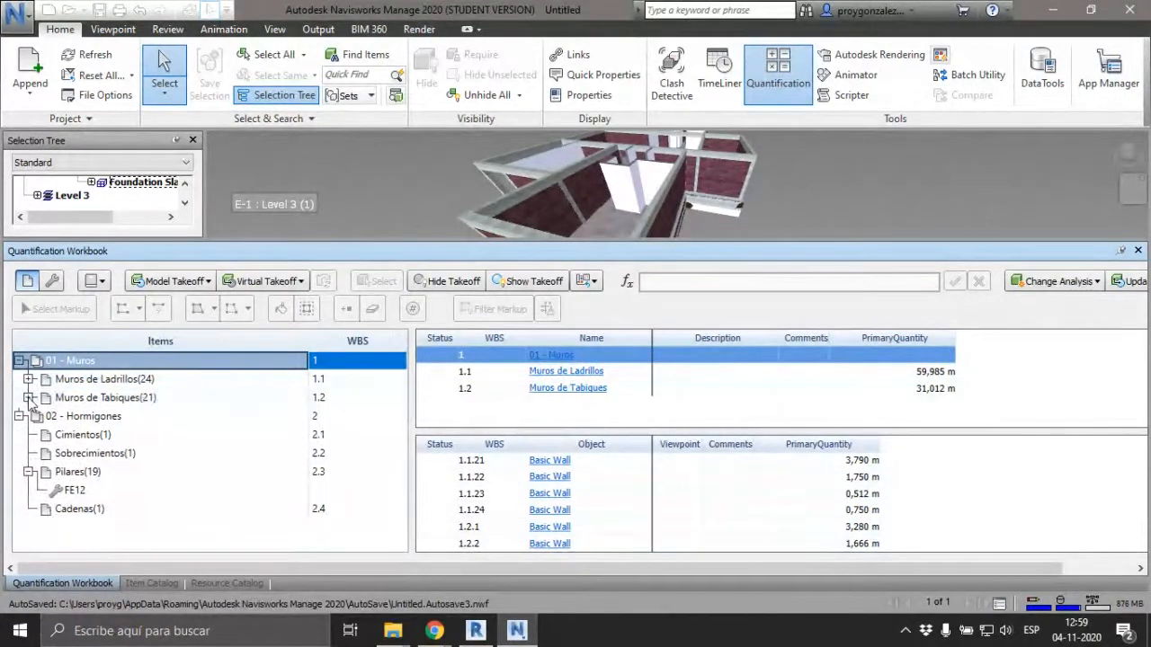
click(156, 583)
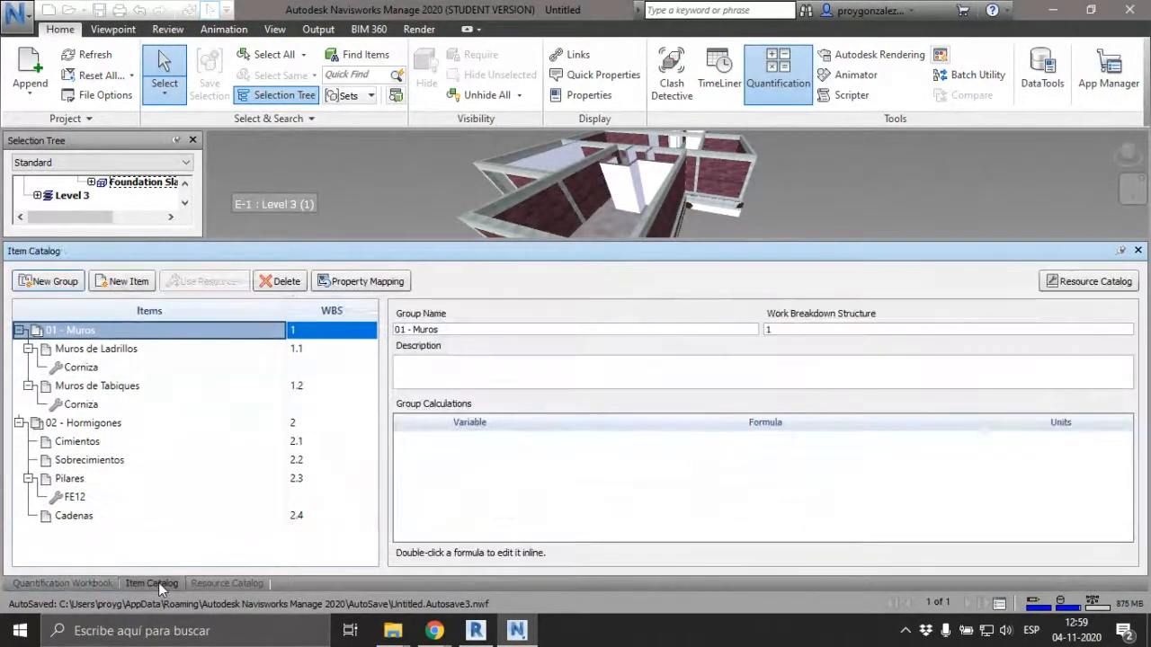
click(29, 349)
click(29, 367)
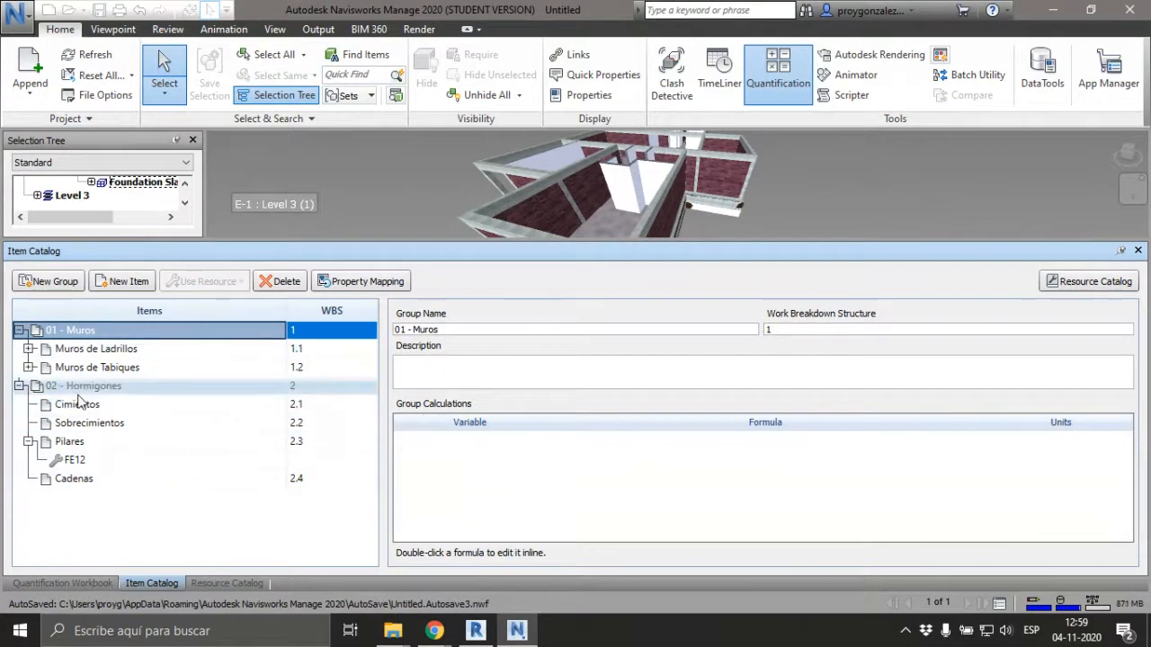
- Create a new top-level group named "03 - Terminaciones" in the Item Catalog
click(68, 508)
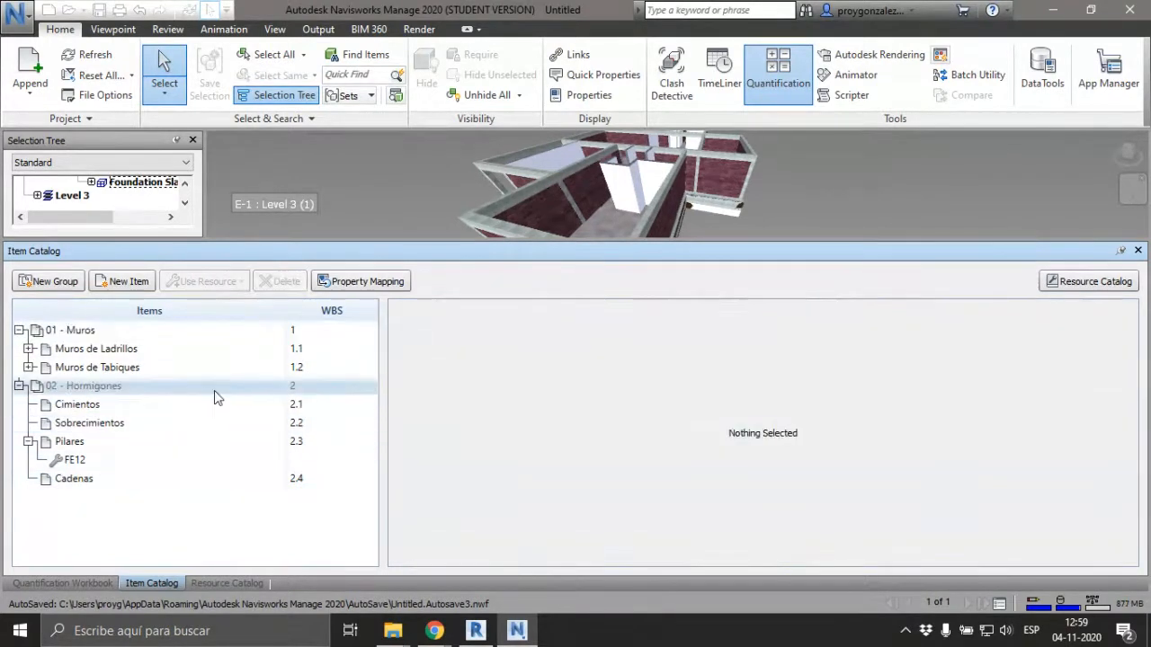
click(48, 282)
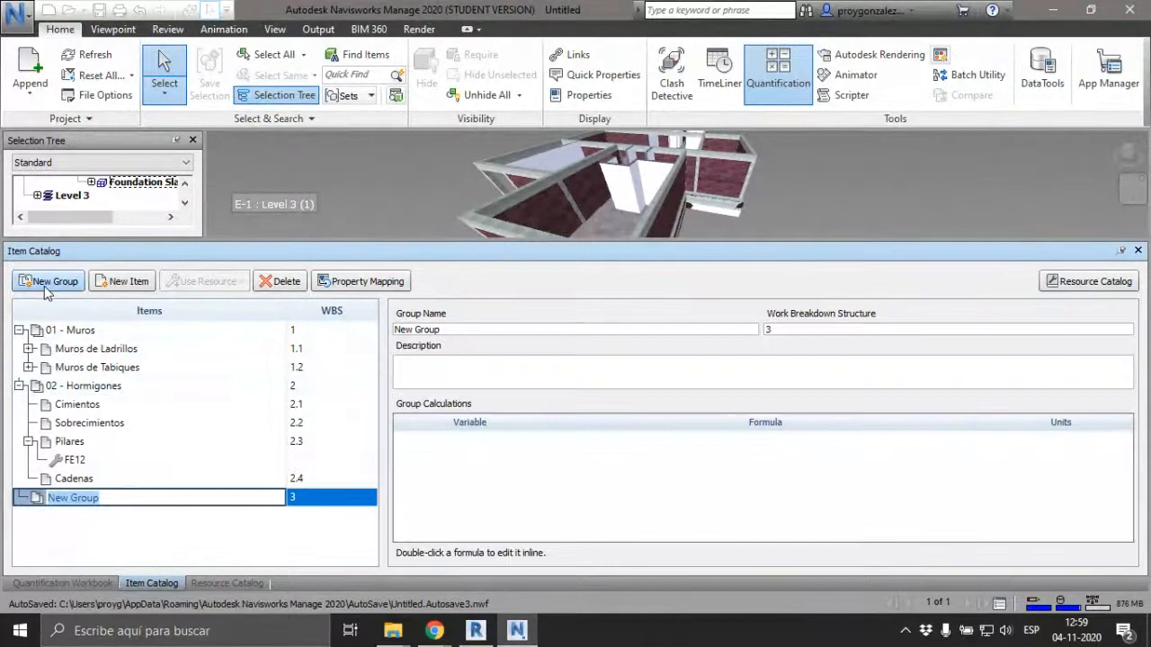
text(03 -)
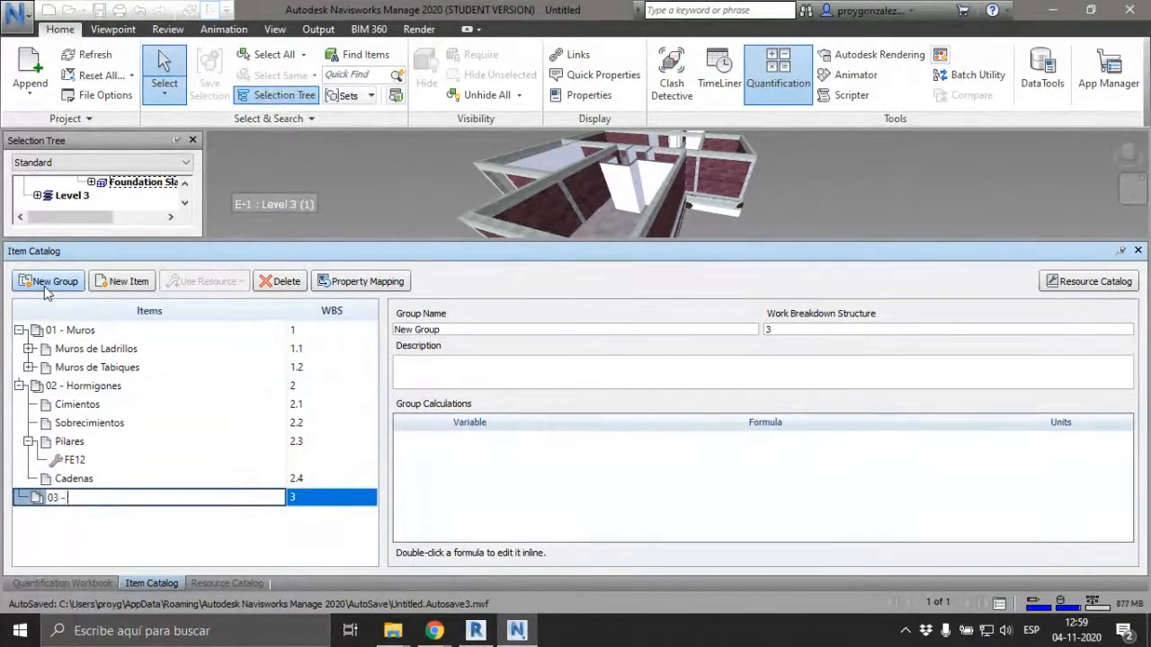
text( Terminacions)
key(BackSpace)
key(Return)
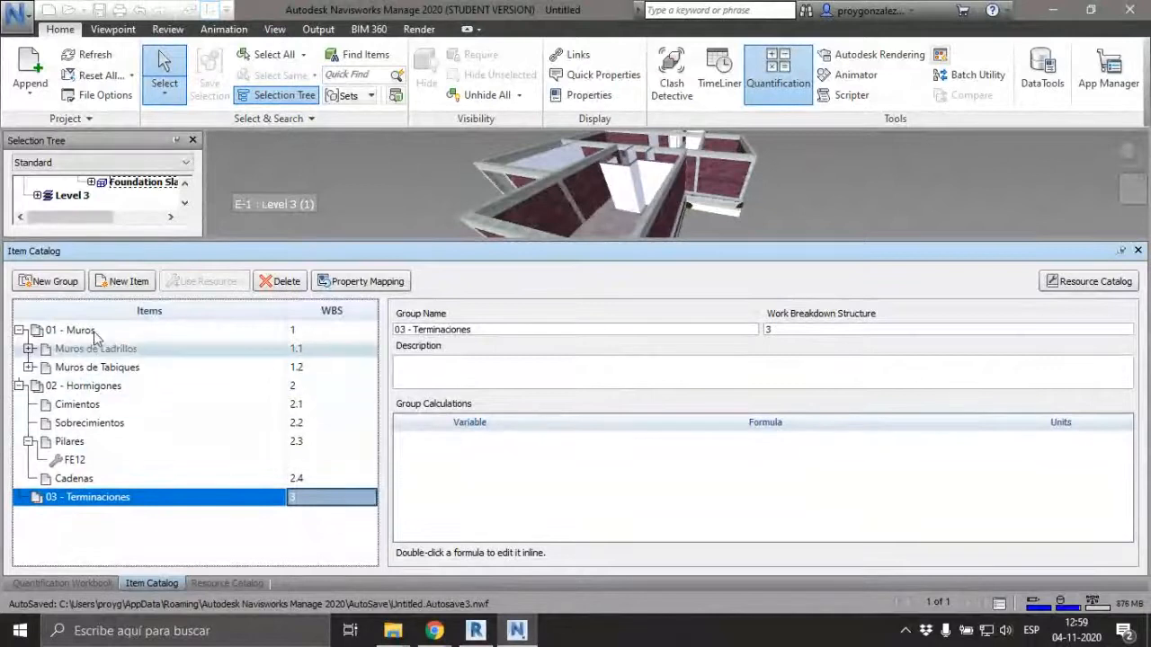
- Add a new item named Pintura to the 03 - Terminaciones group
click(122, 282)
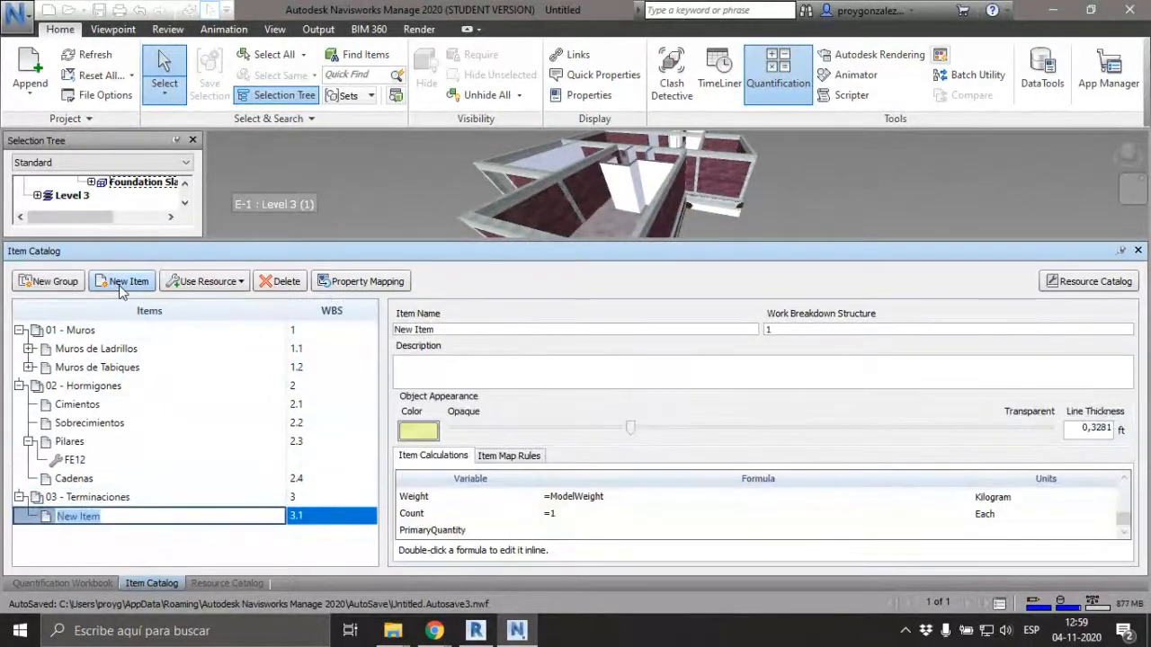
text(Pintura)
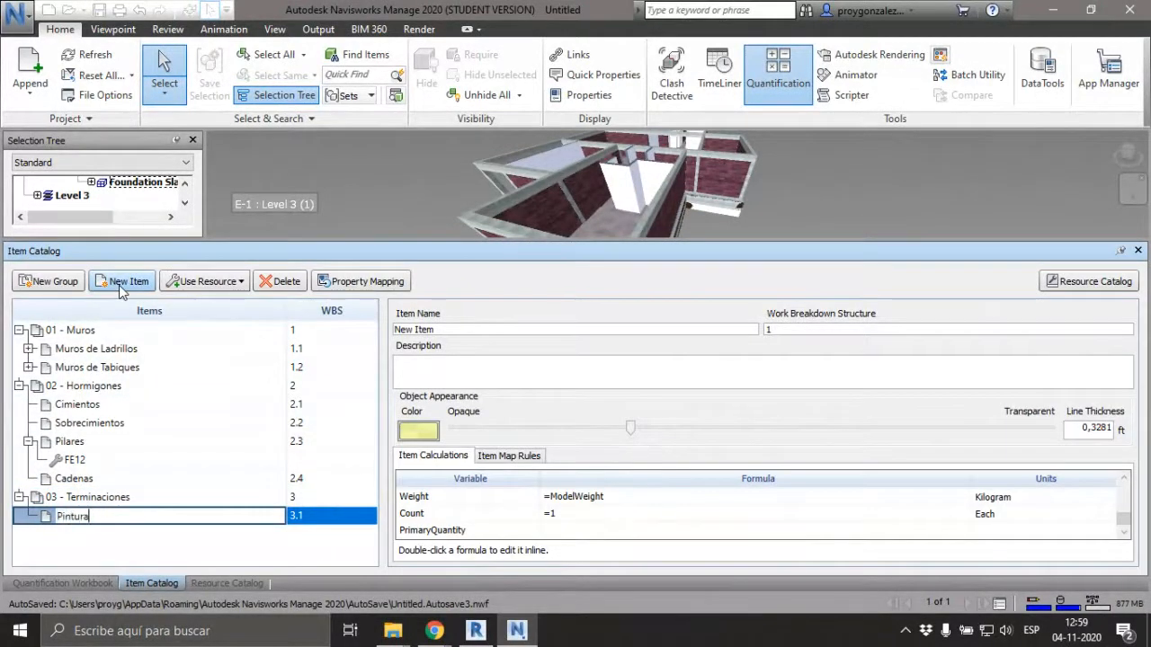
key(Return)
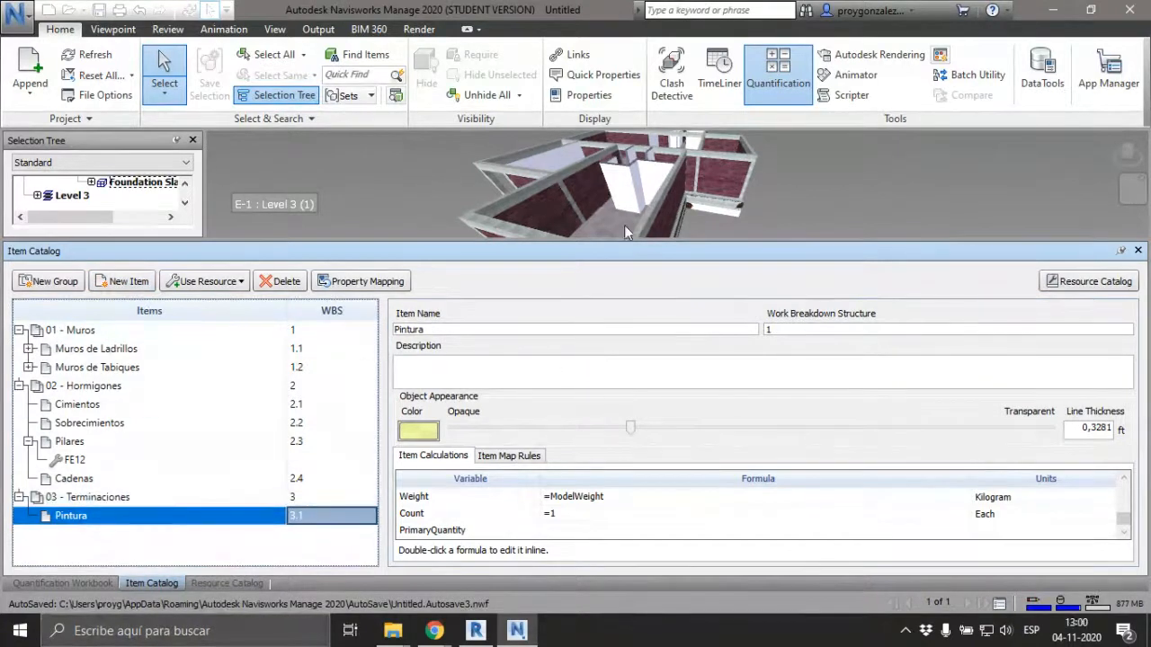
- Select the three adjoining white walls in the model and take them off into the Pintura item
click(624, 185)
ctrl+click(635, 183)
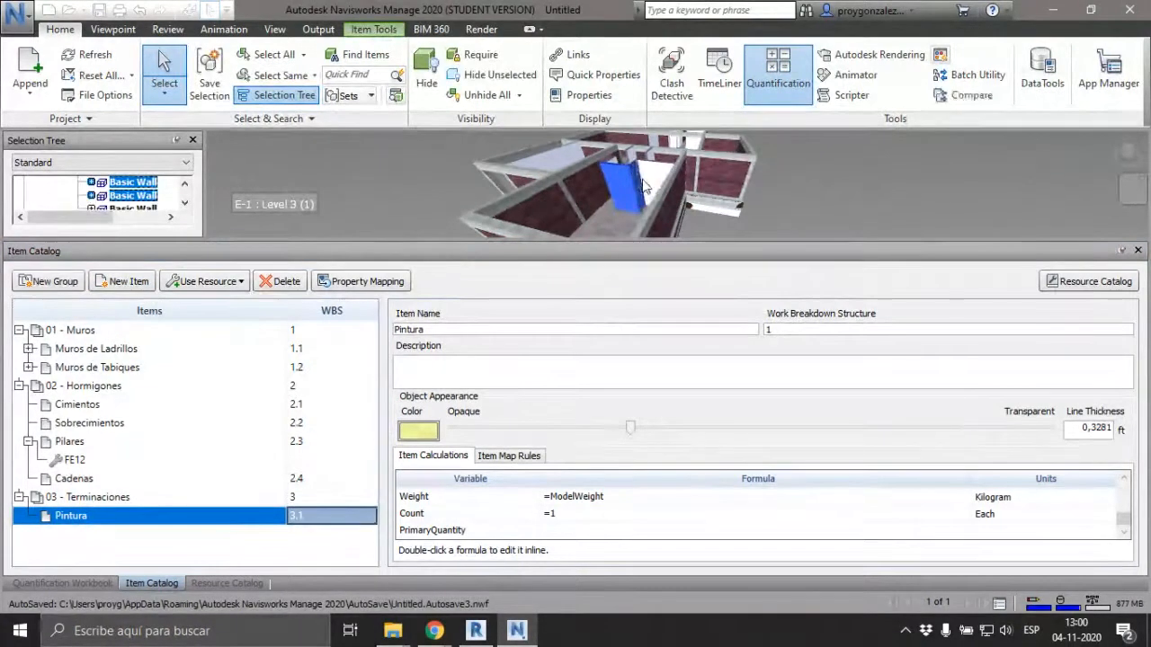
ctrl+click(644, 176)
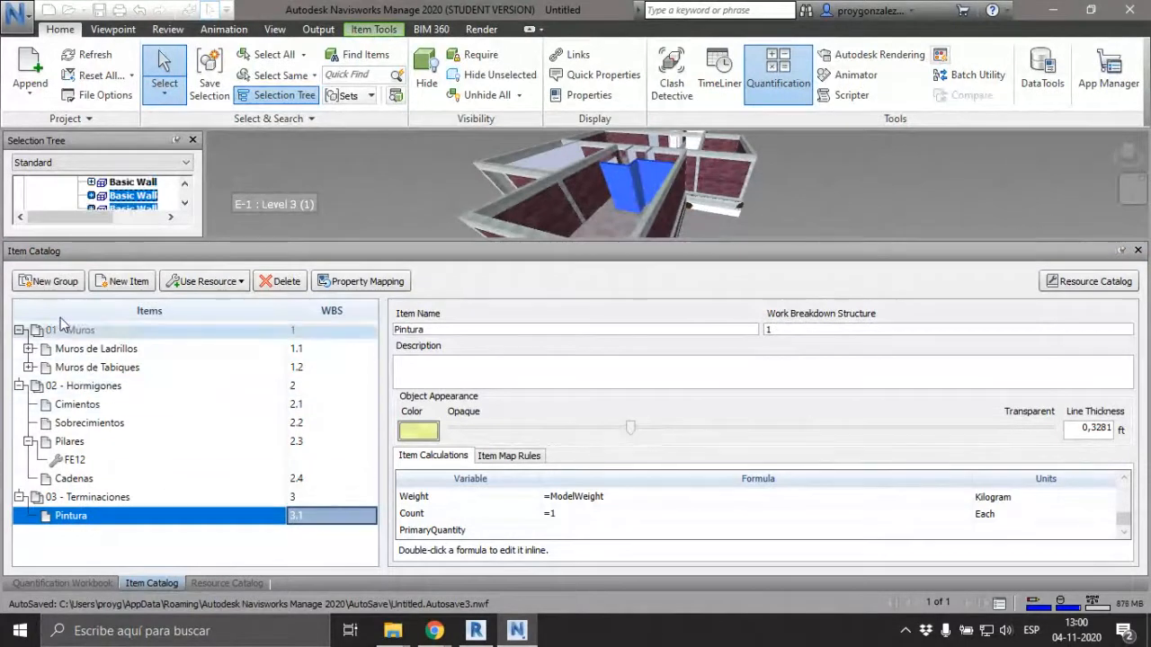
click(91, 584)
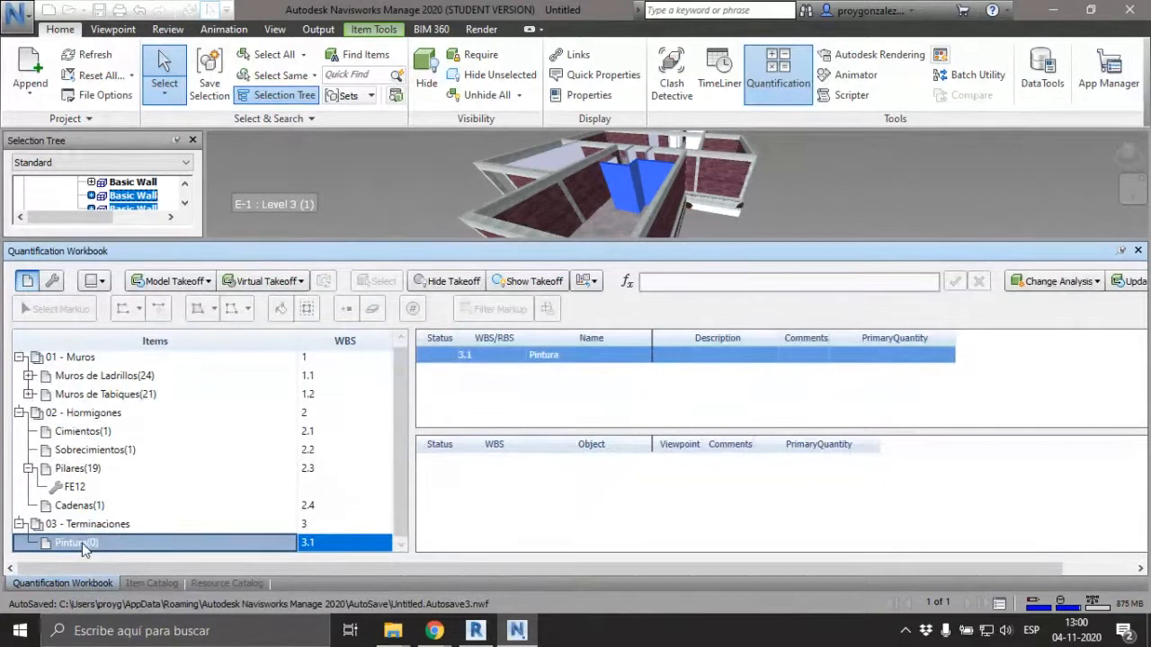
right_click(82, 543)
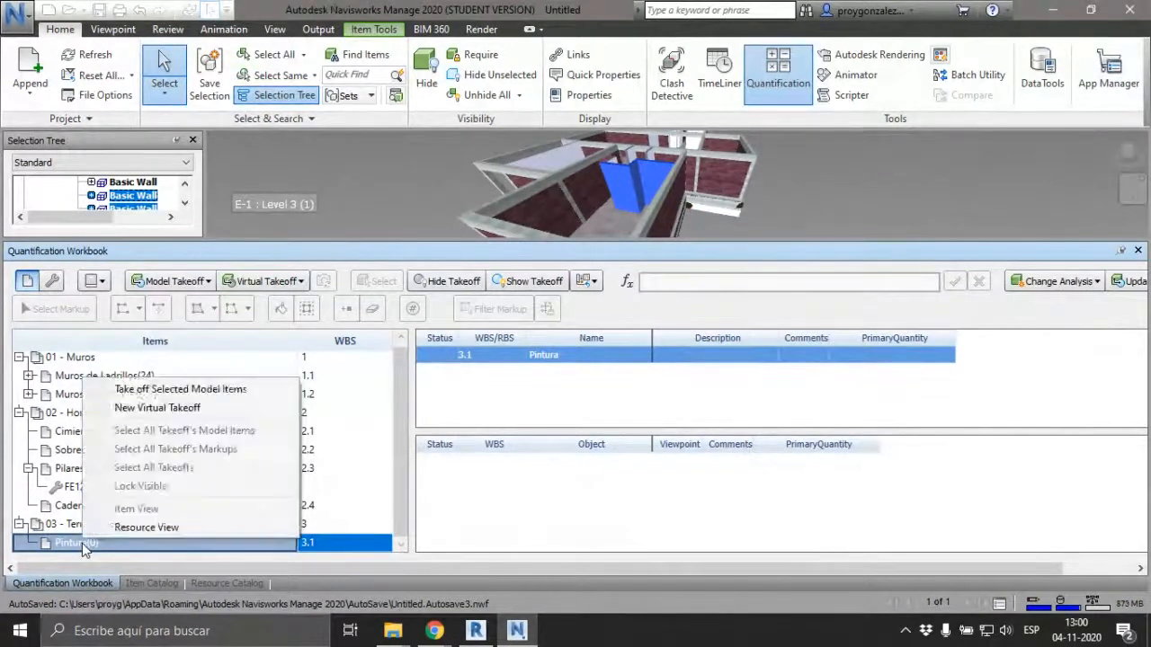
click(184, 390)
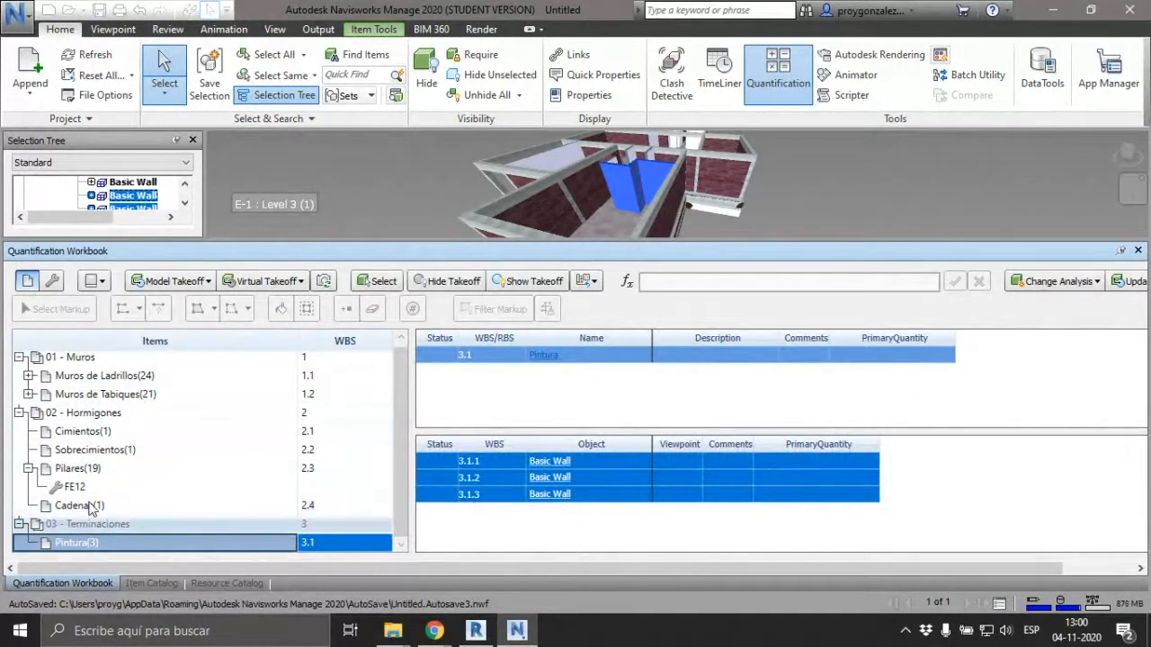
- Set the PrimaryQuantity formula of the Pintura item to =ModelArea in the Item Catalog, copying it from the Area variable
click(149, 584)
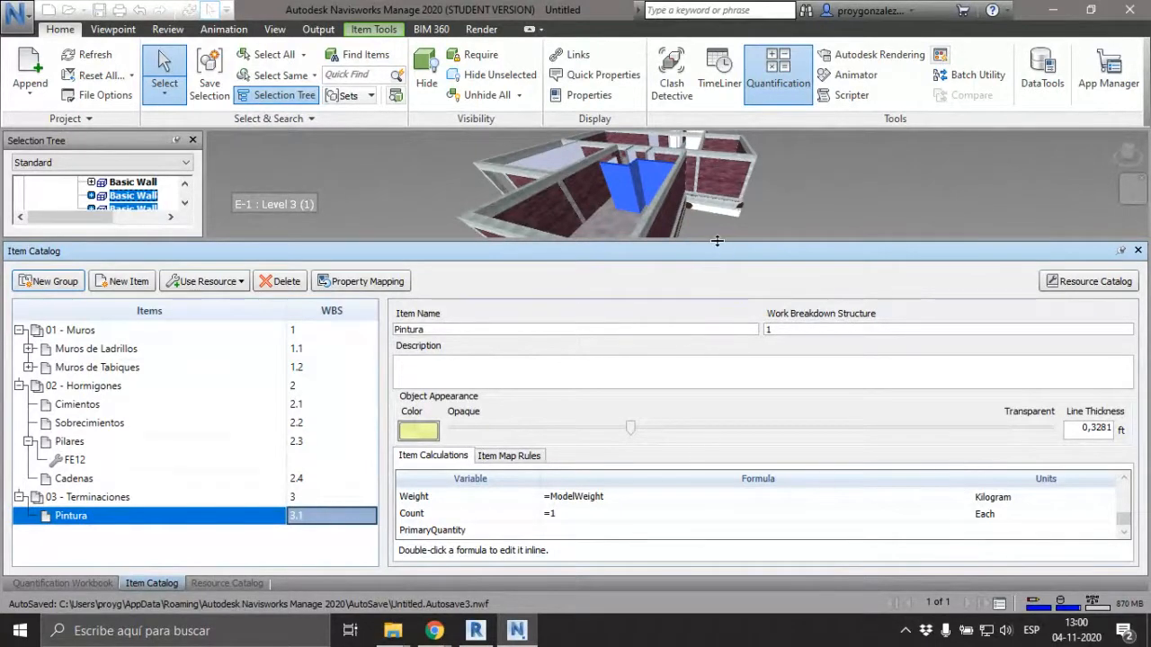
drag(717, 240, 721, 204)
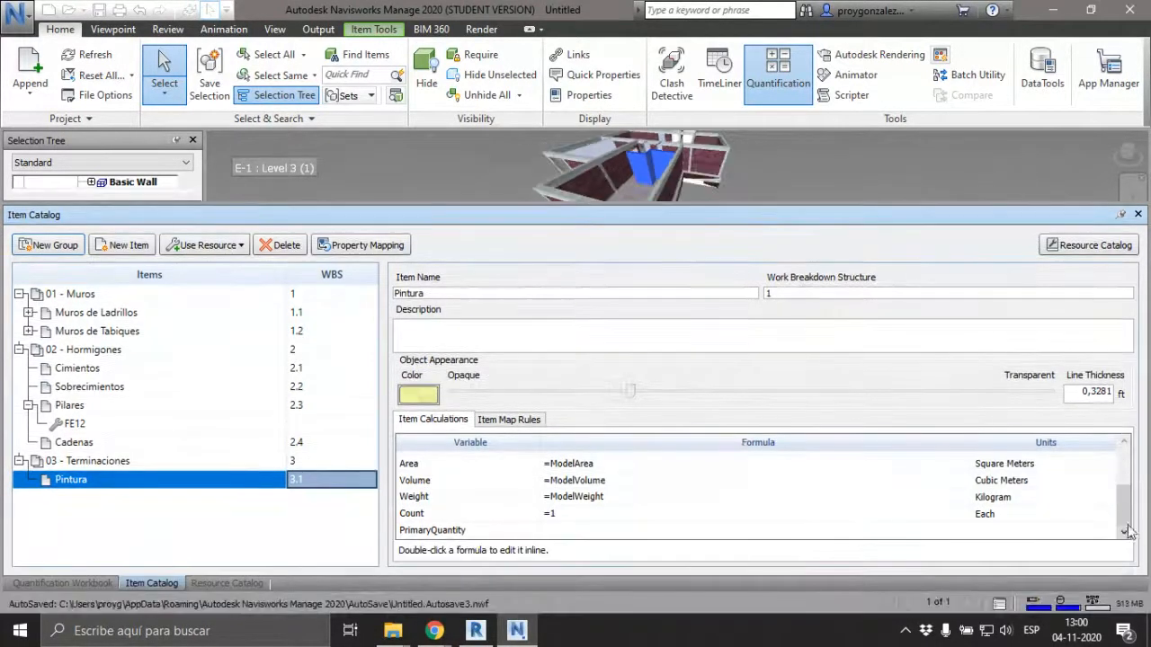
double_click(623, 530)
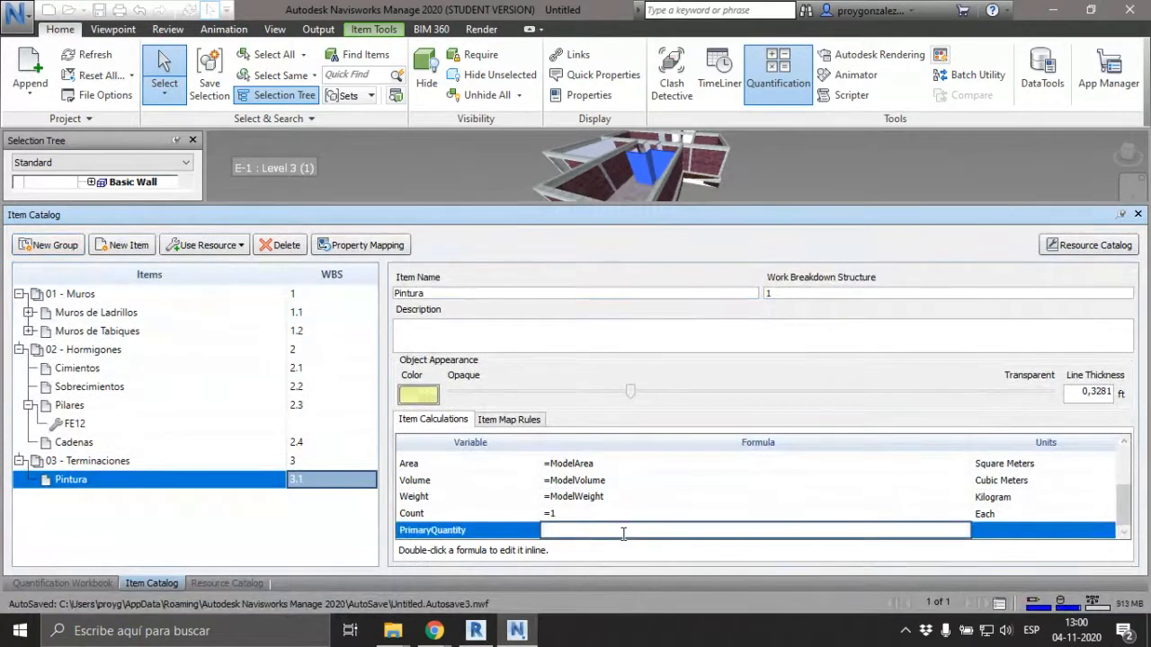
click(617, 466)
double_click(614, 464)
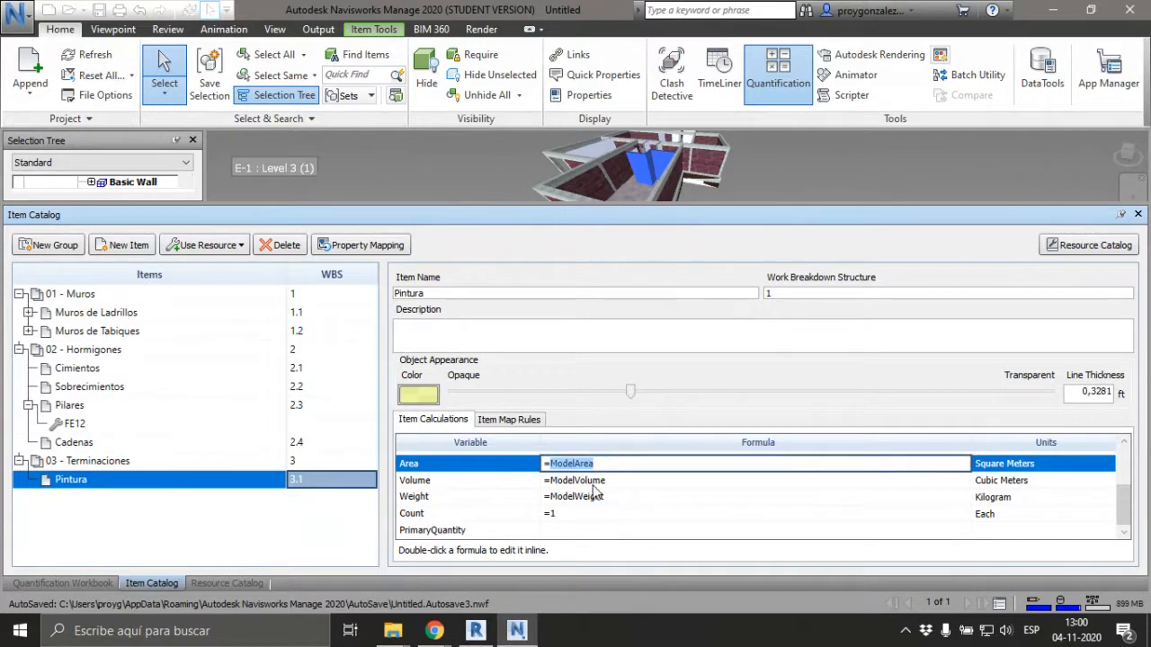
drag(607, 463, 517, 461)
key(ctrl+c)
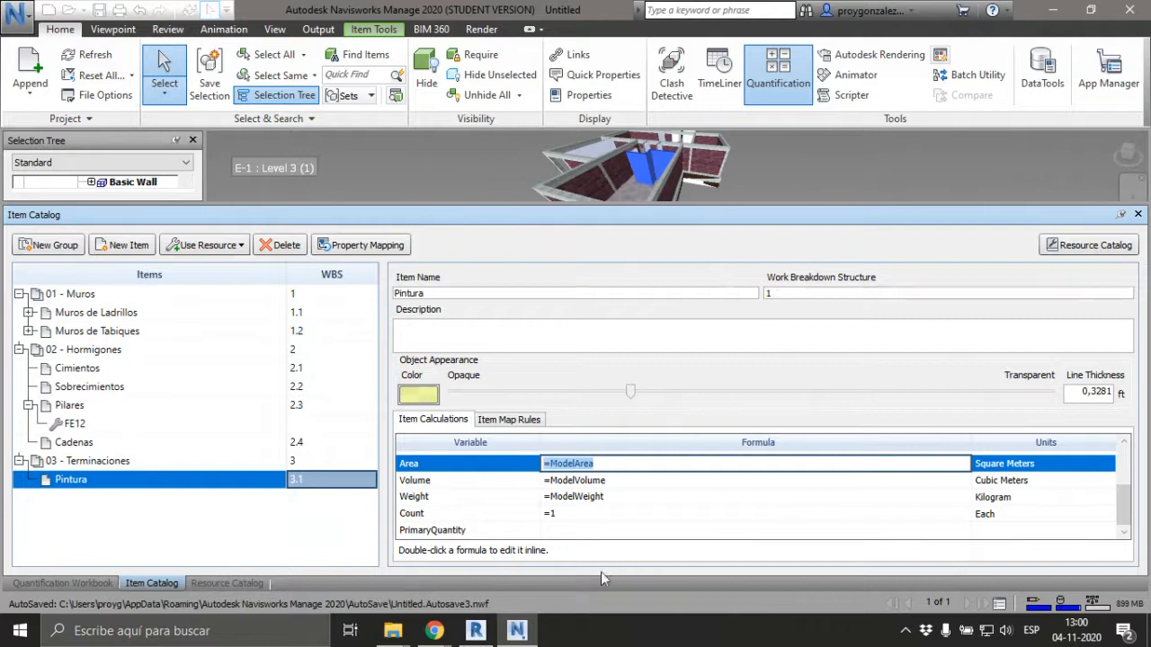
click(555, 531)
double_click(555, 530)
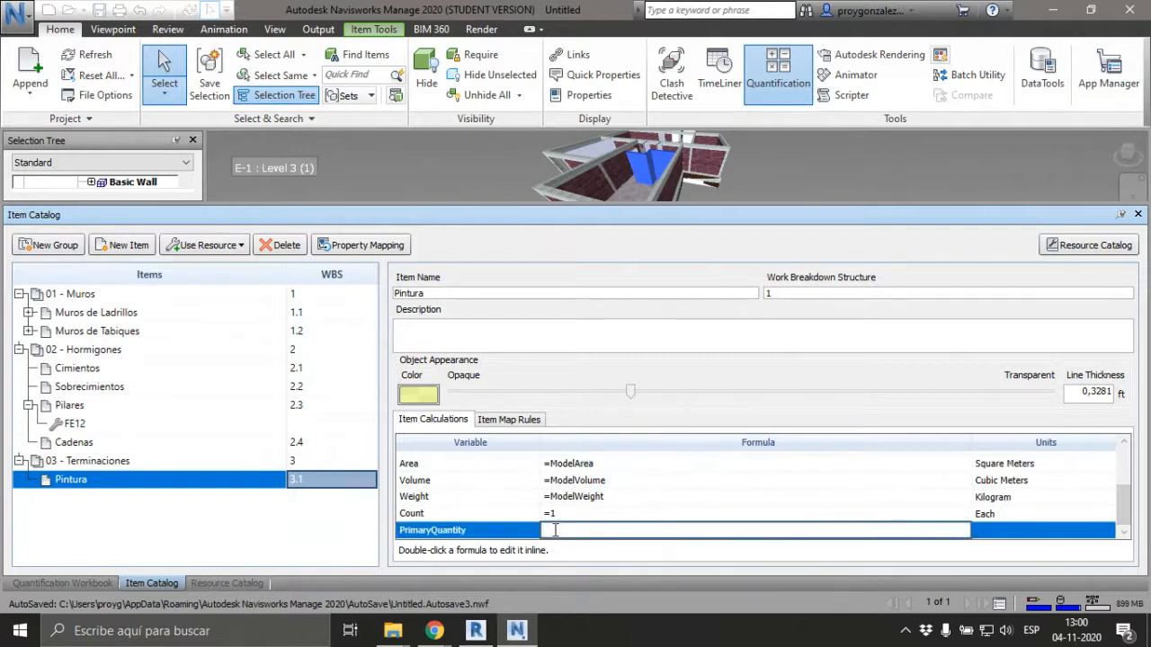
key(ctrl+v)
- Set the units of Pintura's PrimaryQuantity to Square Meters
click(1099, 532)
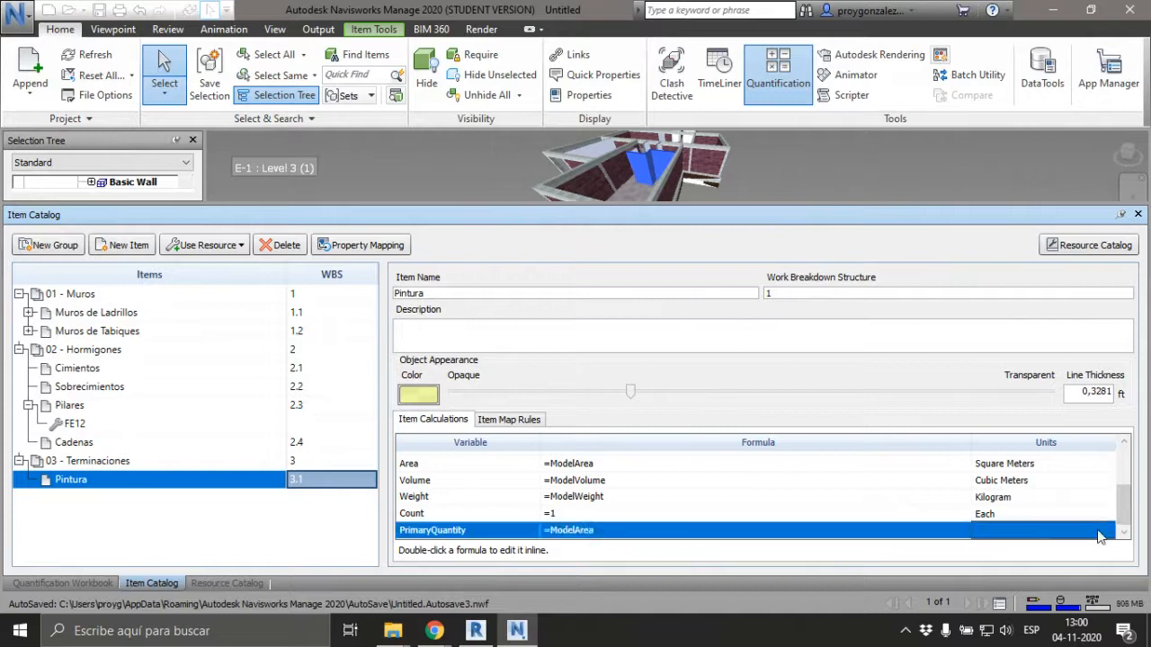
click(1101, 537)
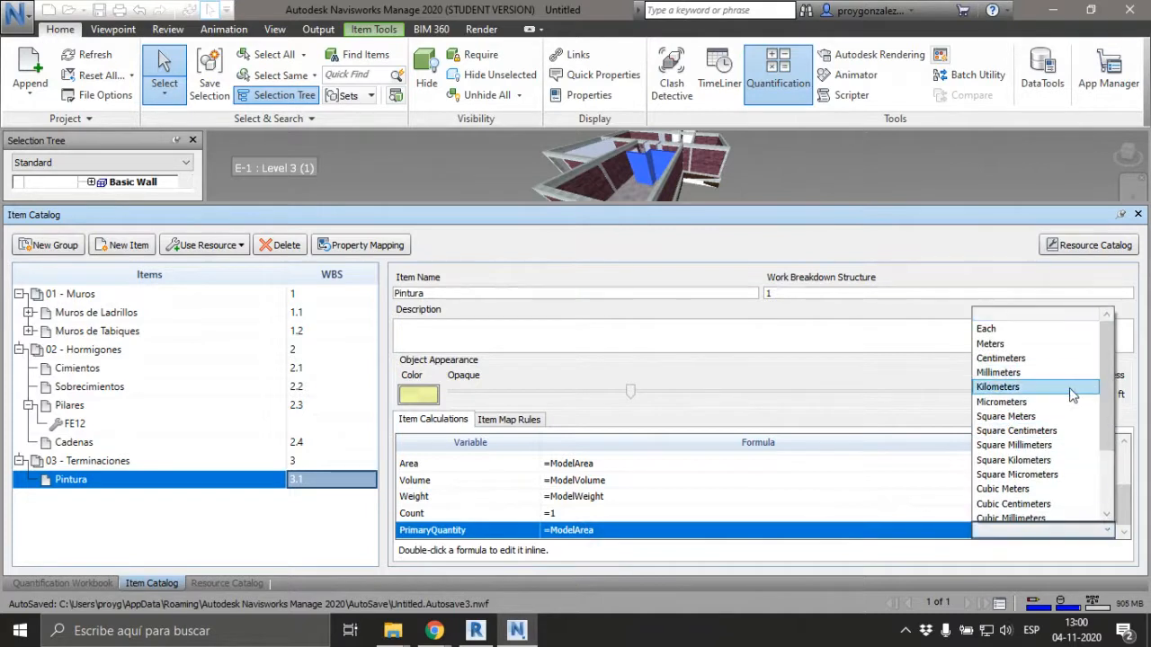
click(1109, 389)
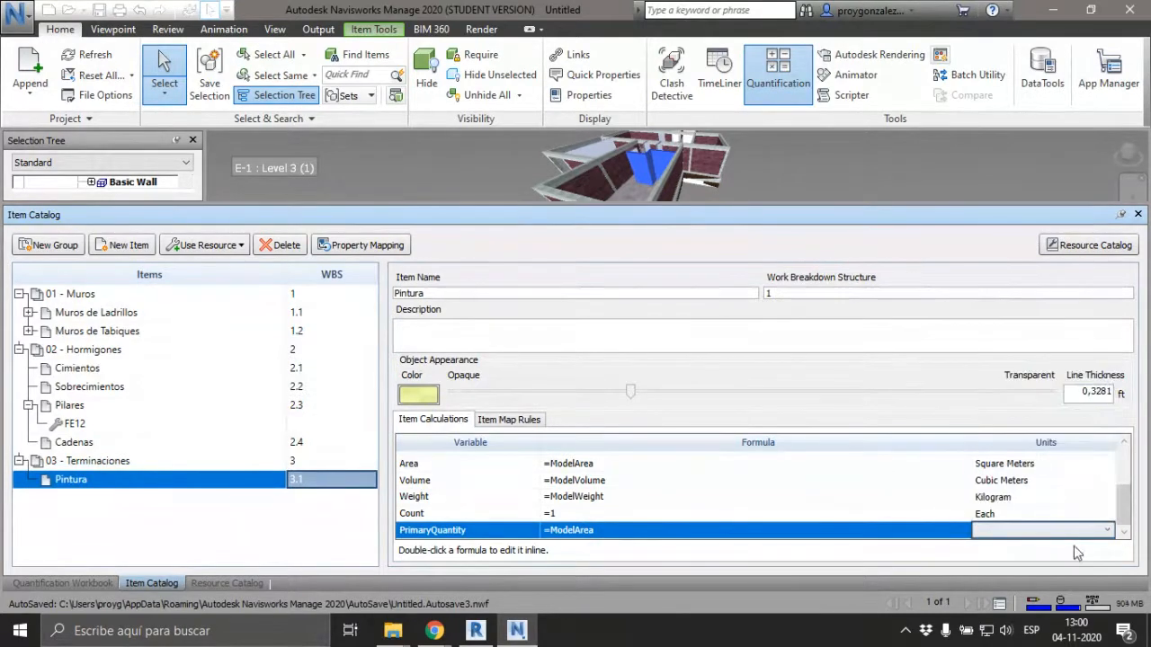
click(1110, 533)
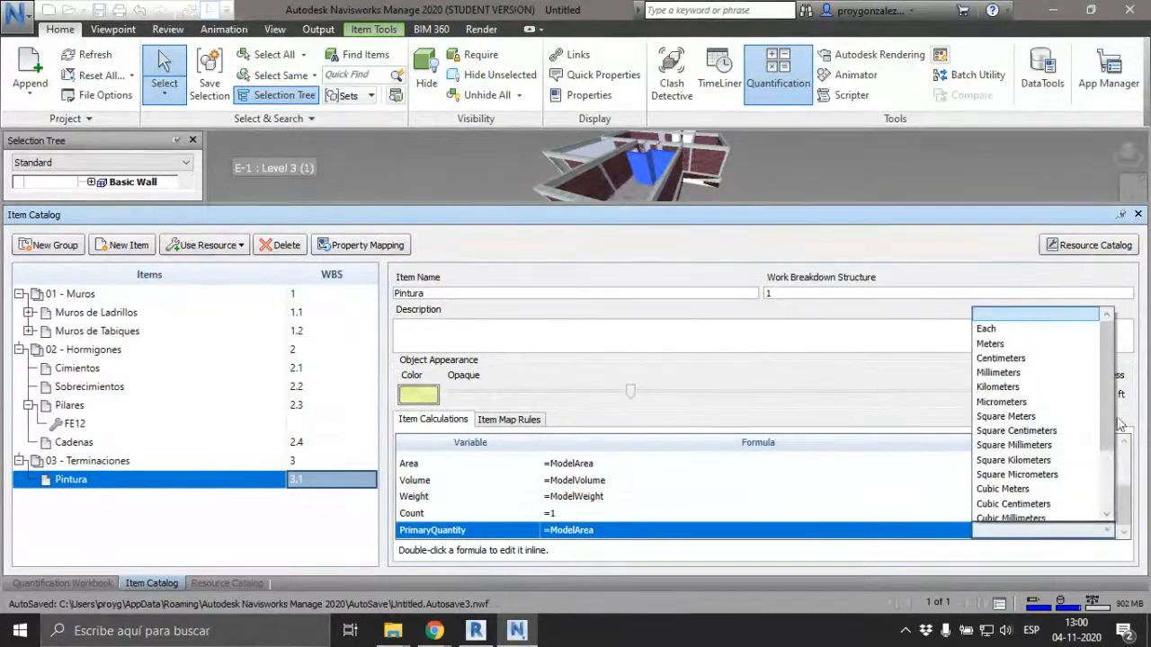
scroll(1113, 466, down, 2)
scroll(1113, 467, down, 1)
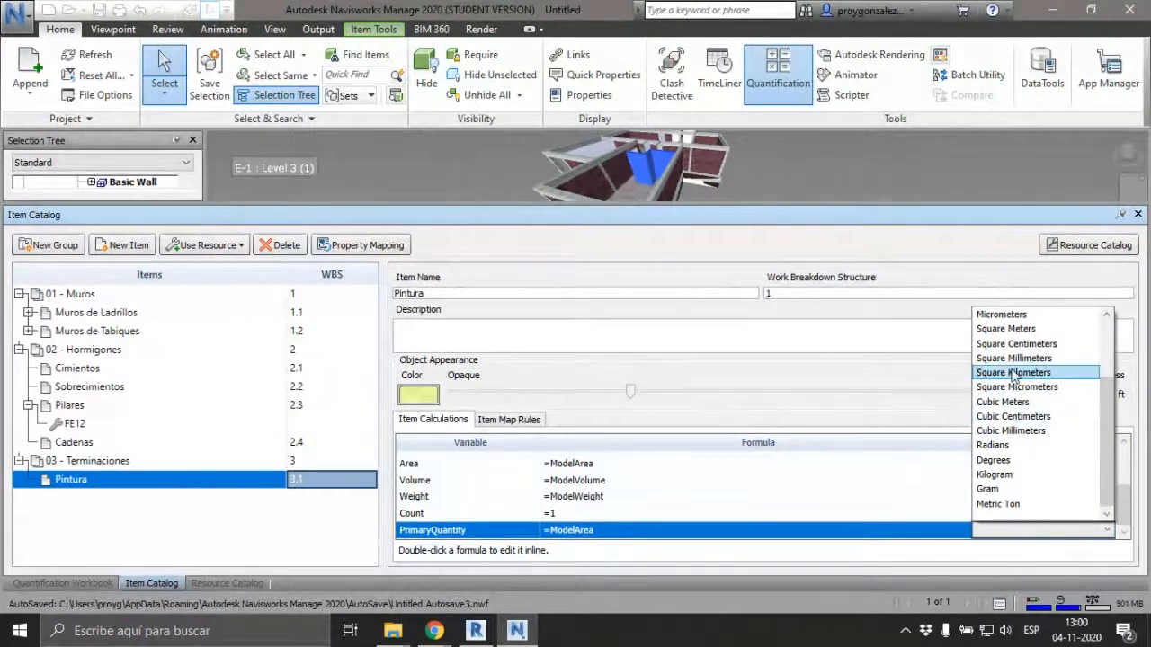
click(1017, 328)
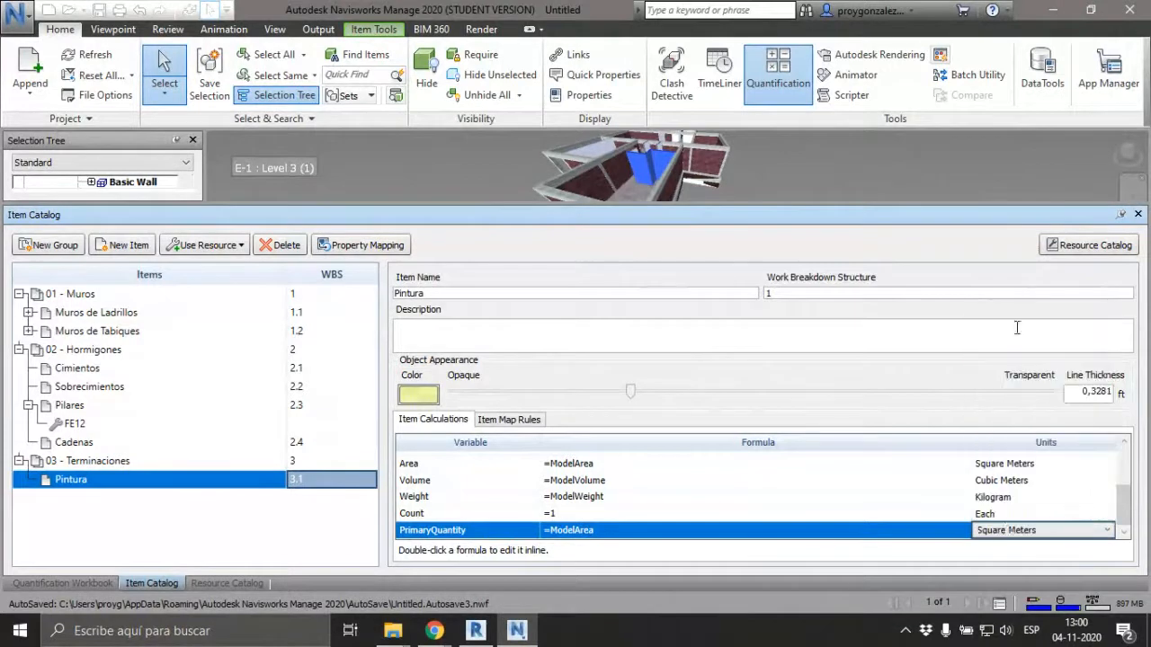
click(609, 517)
click(651, 532)
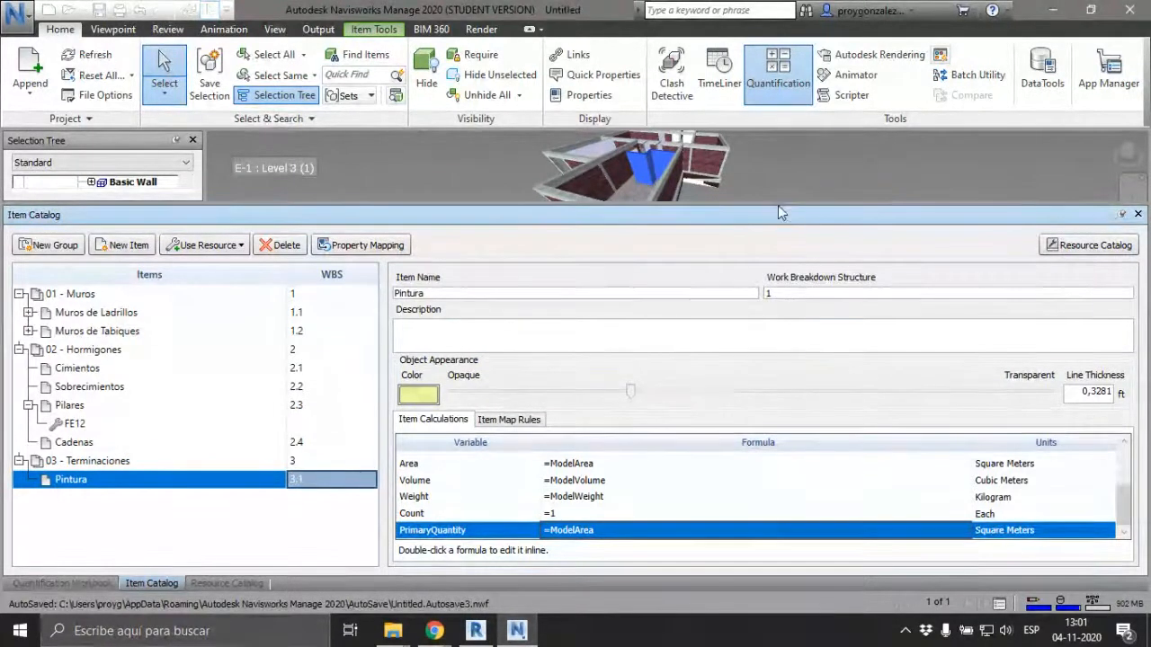
- Check the Pintura takeoff quantities in the Quantification Workbook and highlight wall 3.1.1 in an enlarged model view
click(76, 583)
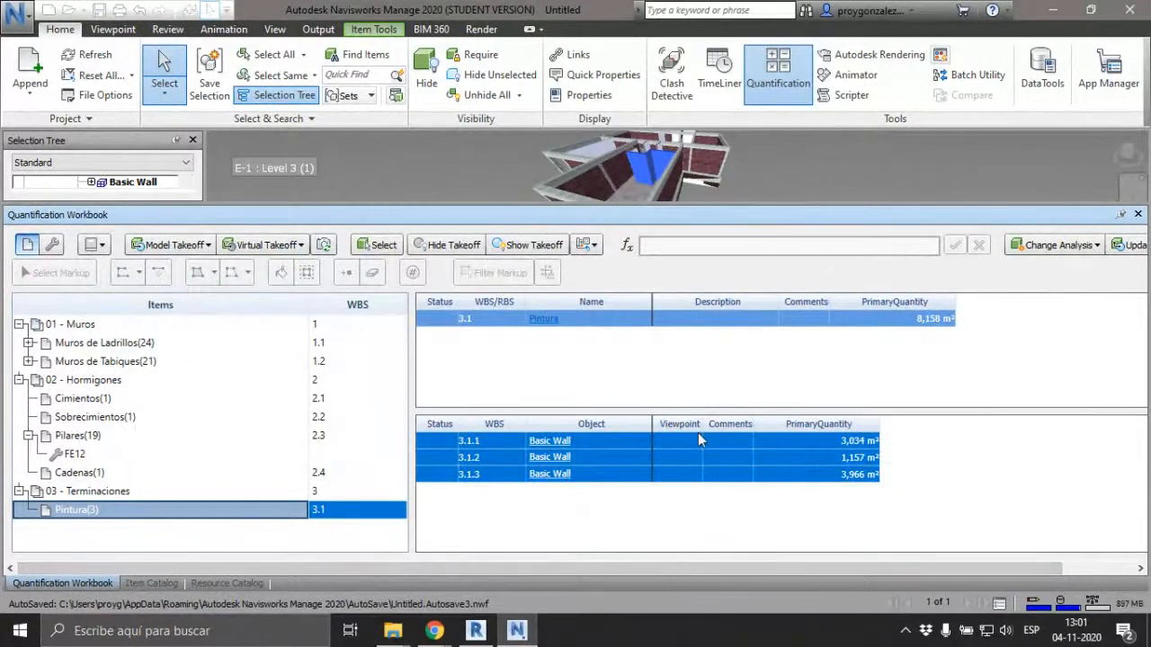
click(863, 442)
click(863, 441)
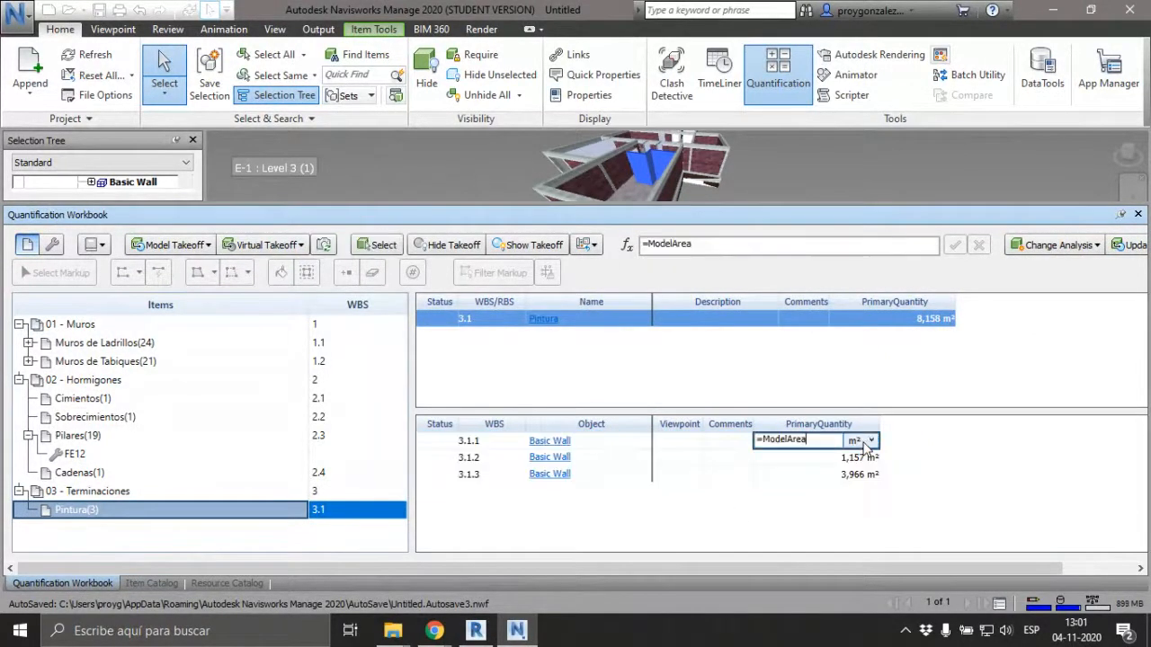
click(802, 523)
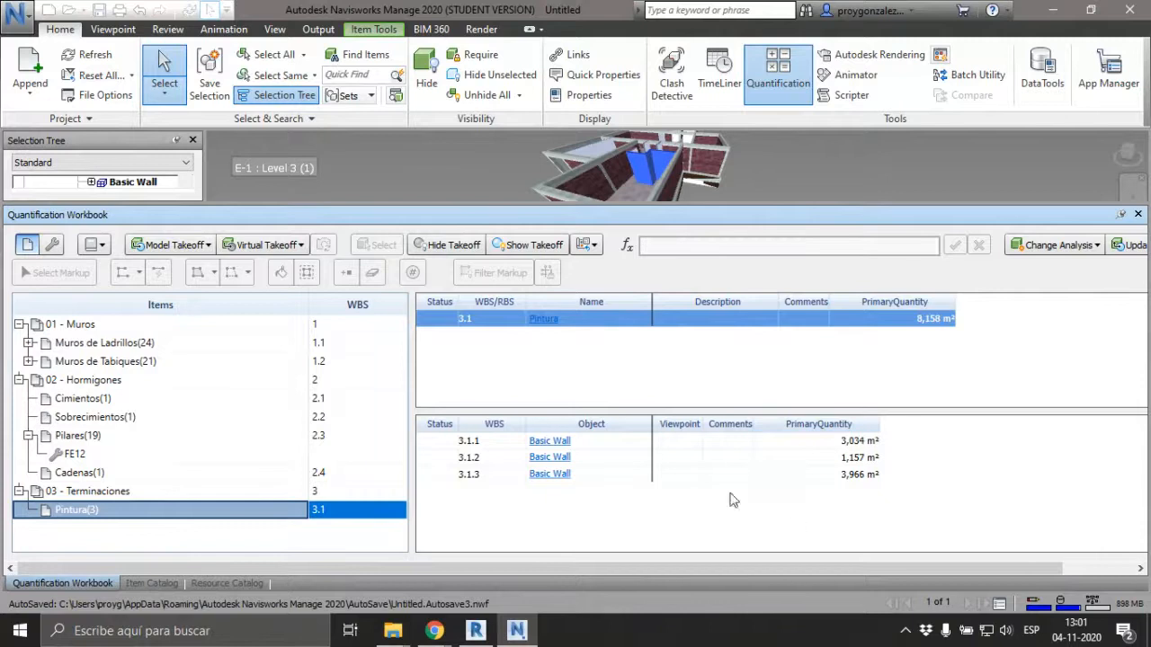
click(550, 441)
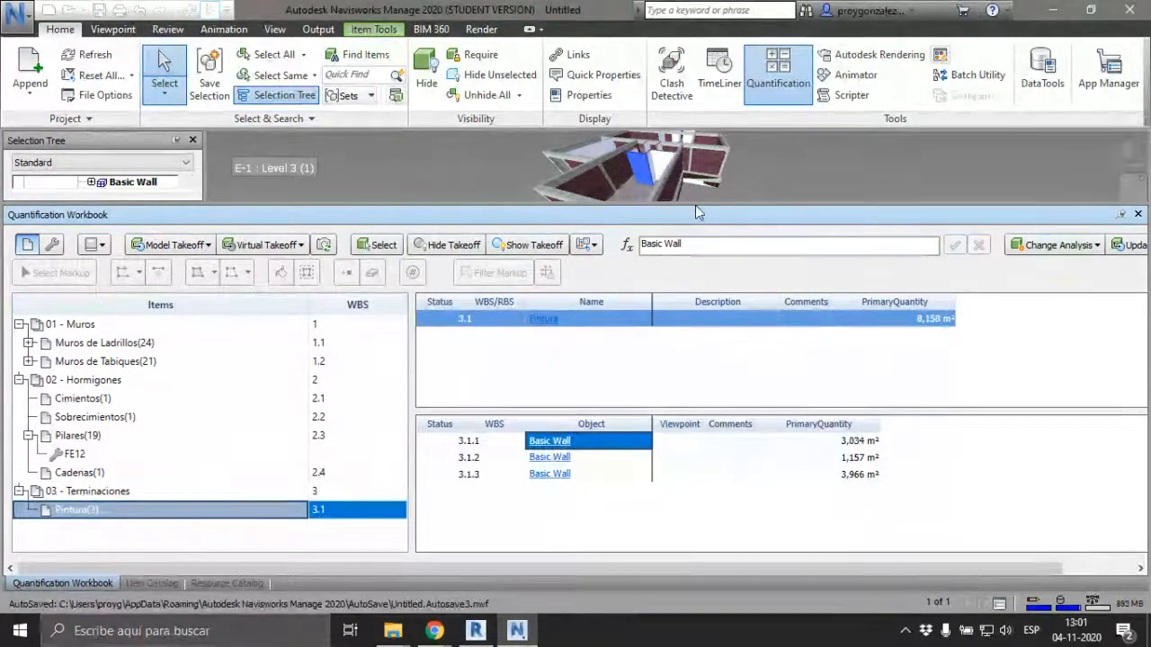
drag(695, 206, 679, 306)
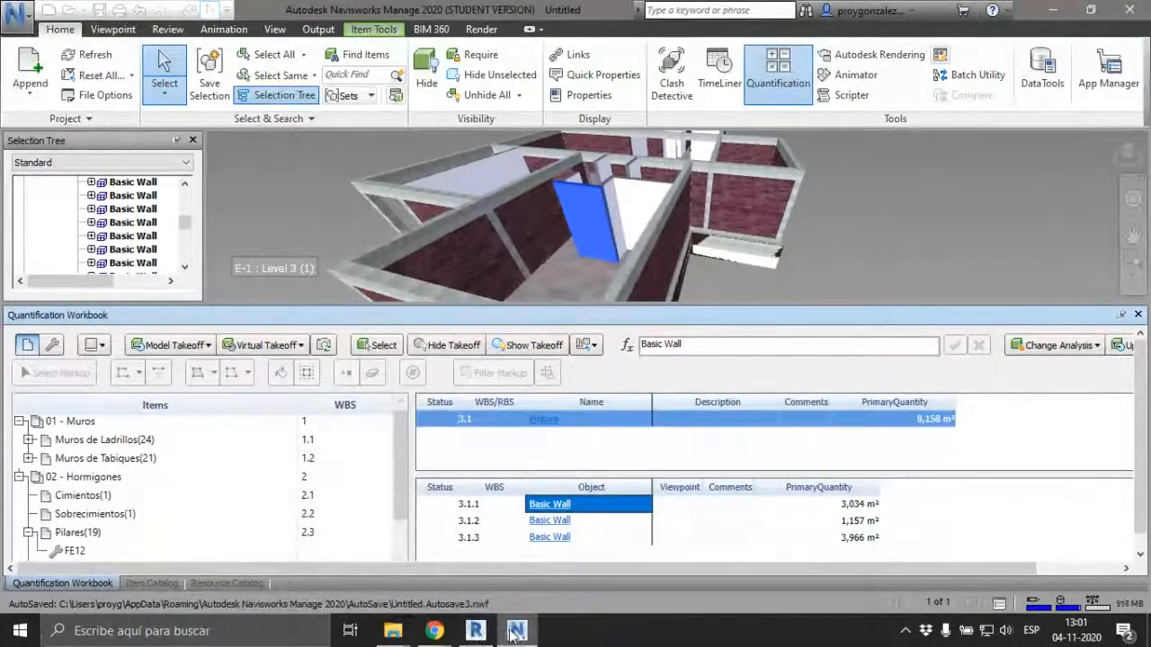
- Switch to Revit, open the 07 - Tabiques 3D view and hide the sloped glazing roof in it
click(476, 631)
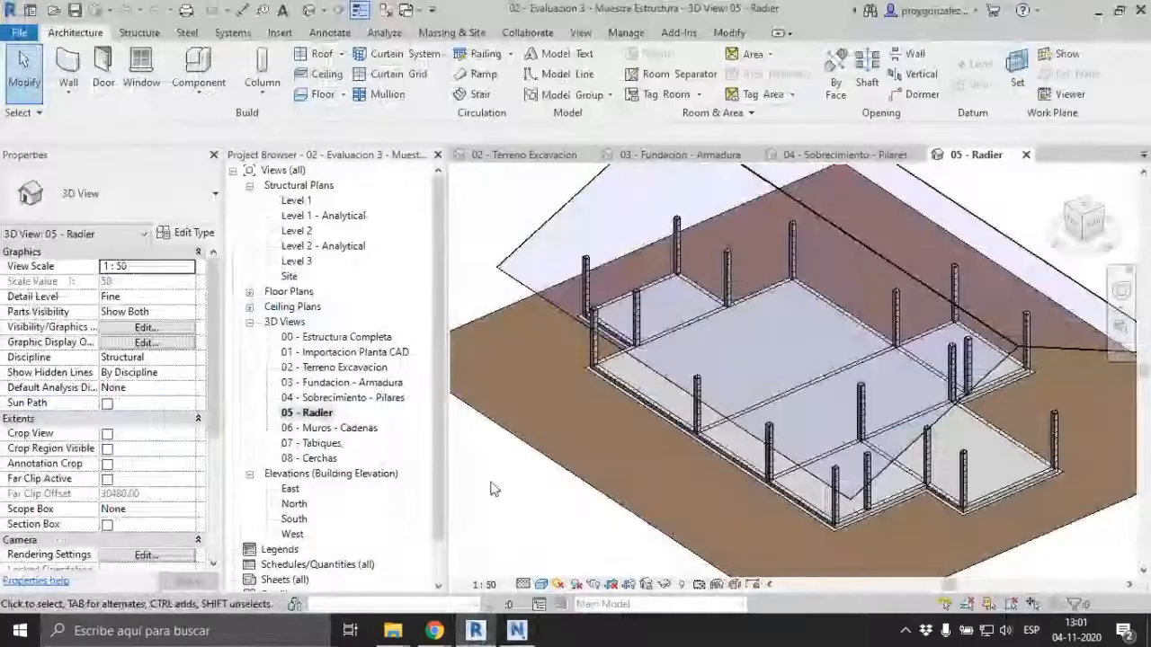
double_click(311, 443)
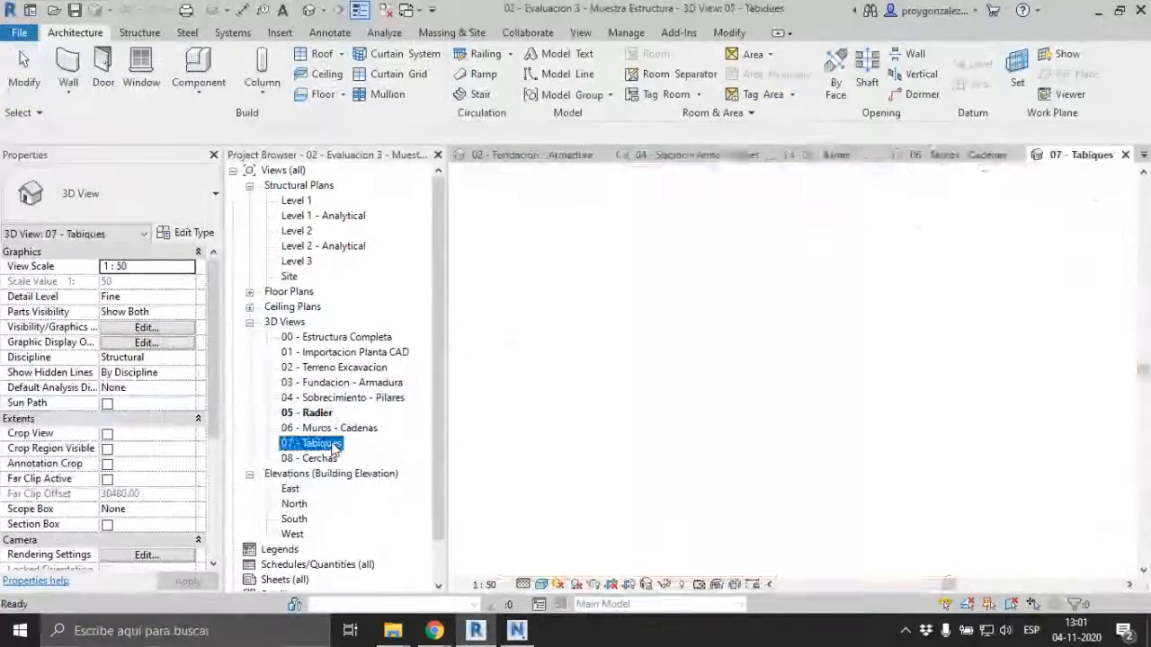
scroll(848, 433, up, 5)
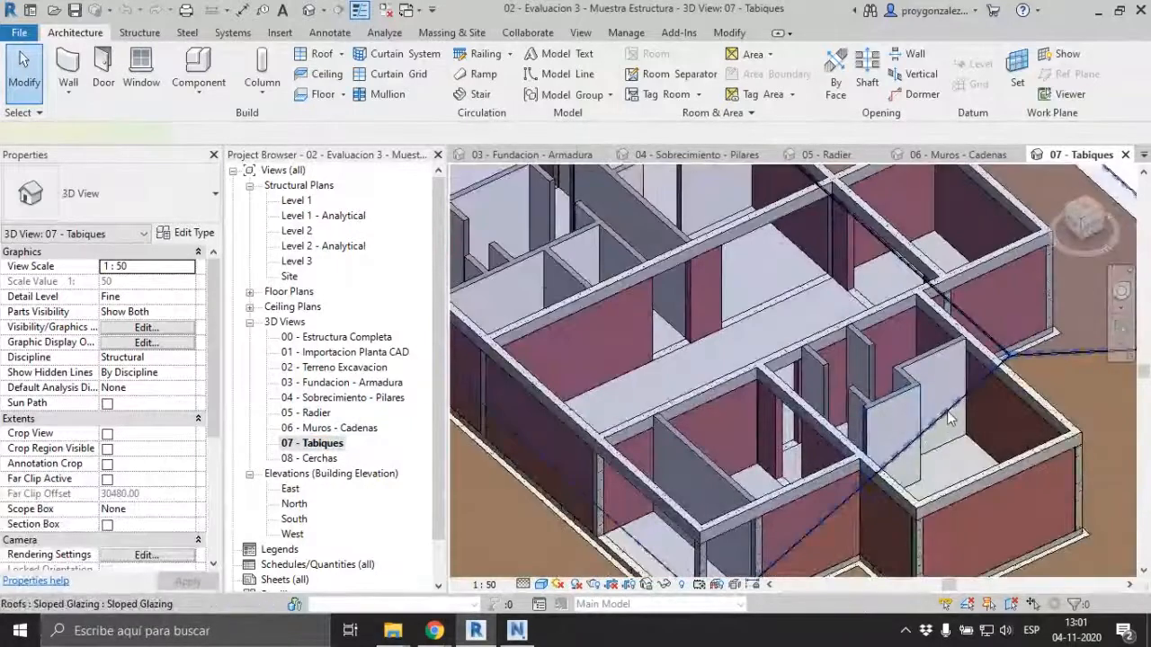
click(950, 428)
right_click(953, 422)
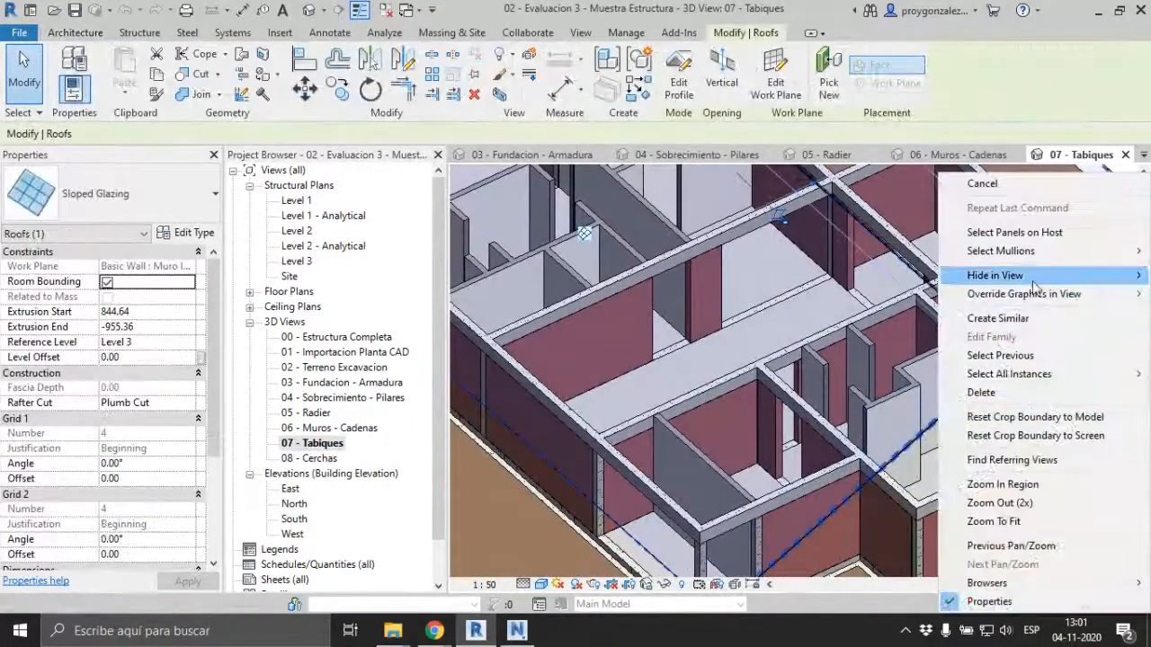
mouse_move(994, 275)
click(885, 282)
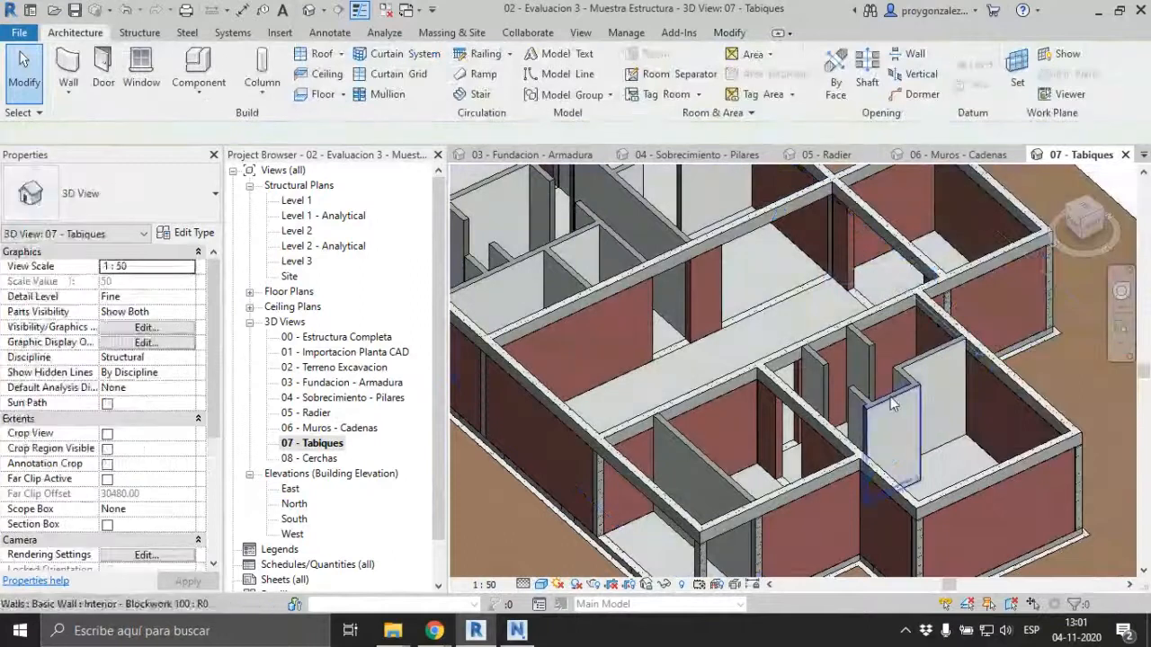
- Check the matching partition wall's area in its Revit properties, then return to Navisworks to compare the quantity and inspect the wall
click(890, 397)
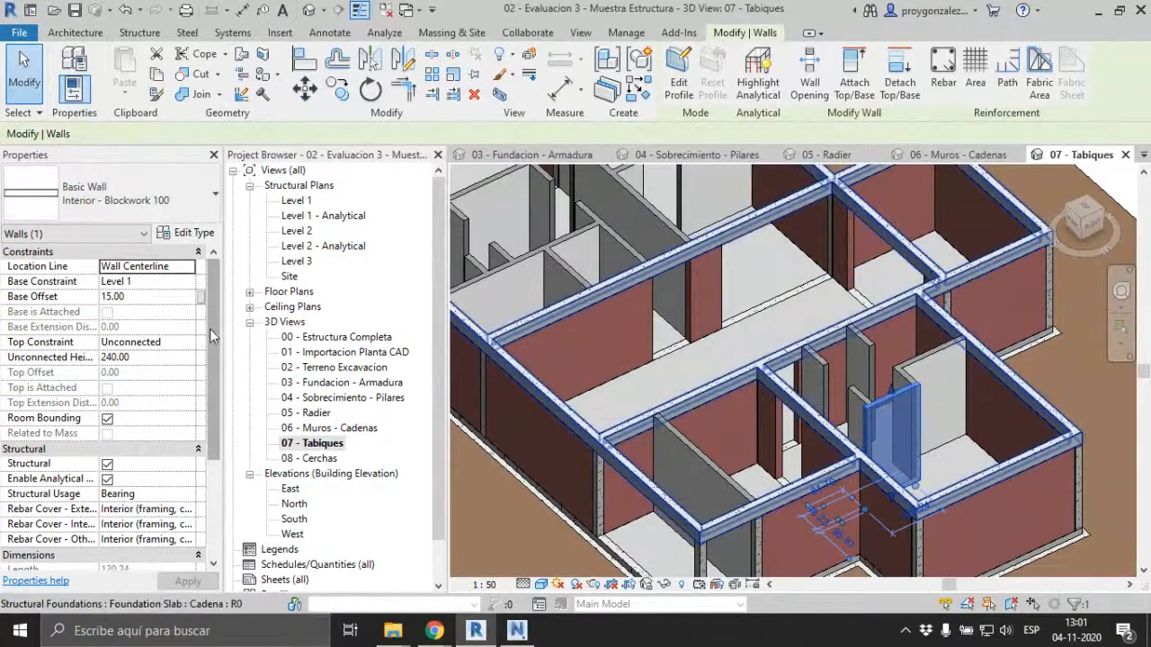
drag(213, 329, 208, 401)
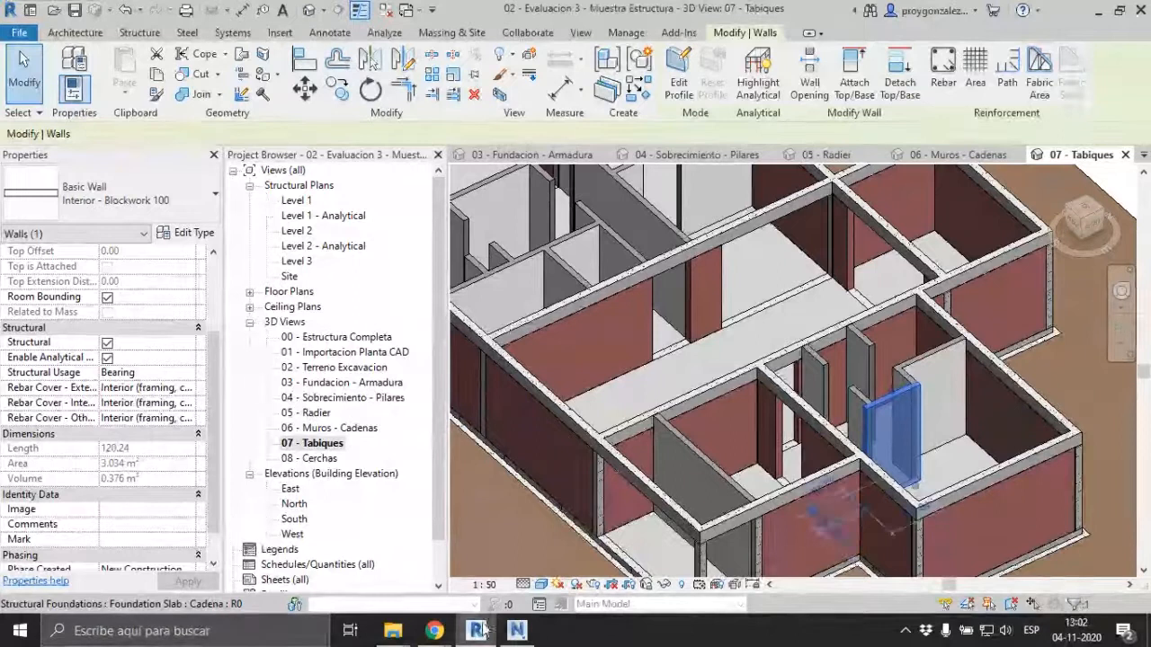
mouse_move(521, 633)
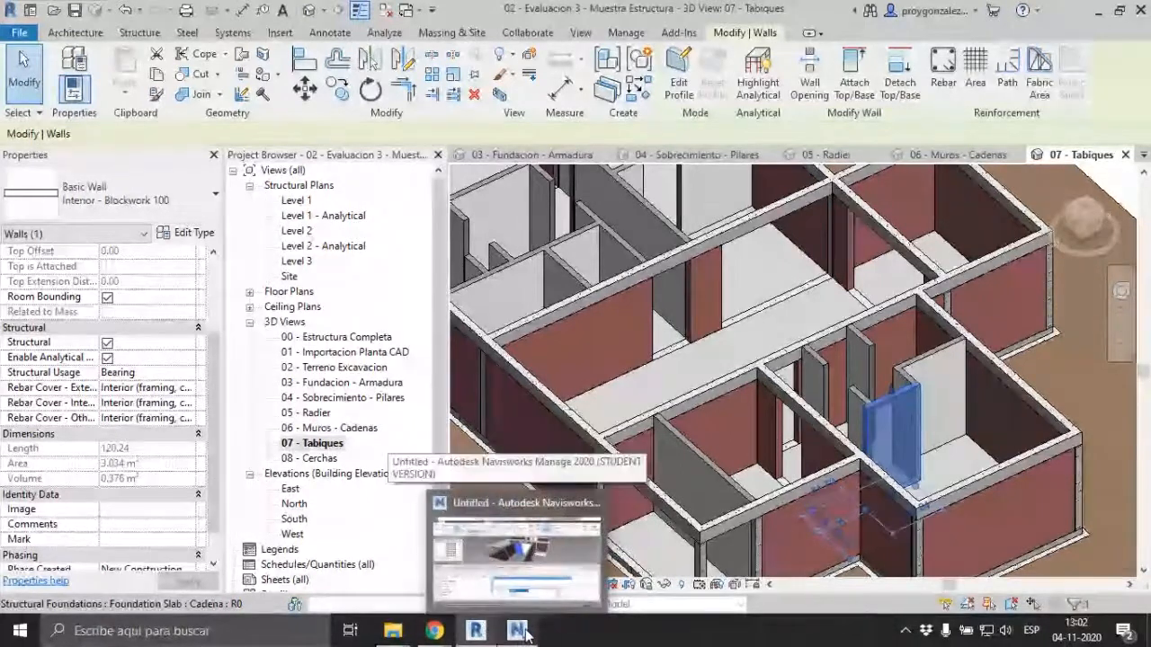
click(537, 574)
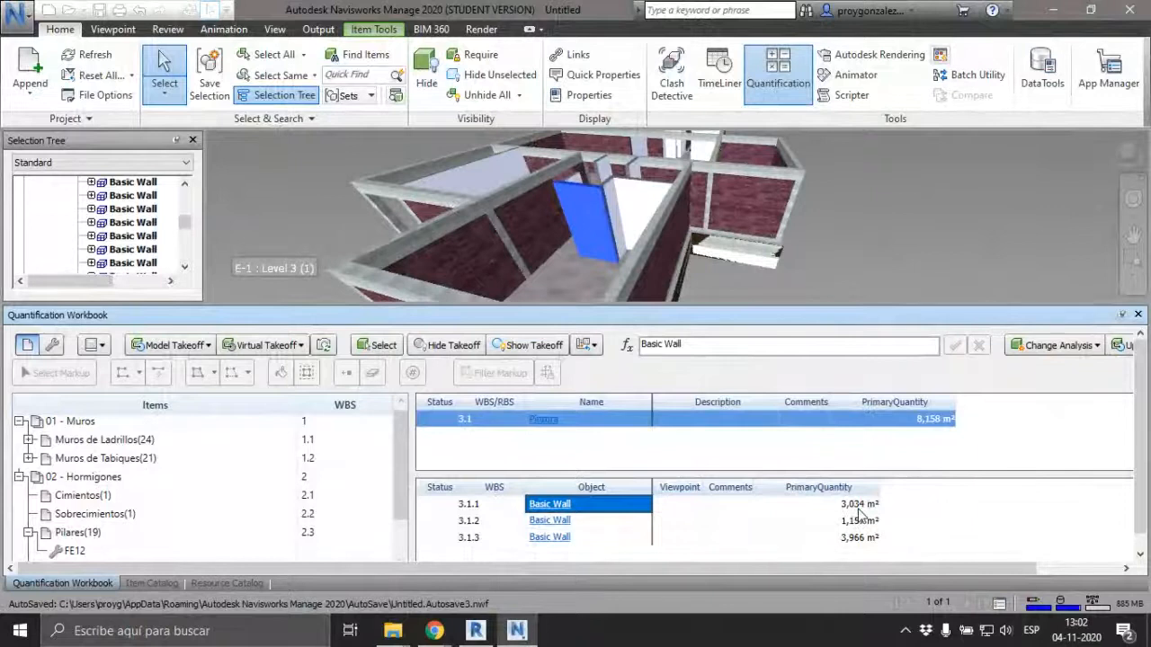
shift+middle_drag(580, 259, 544, 286)
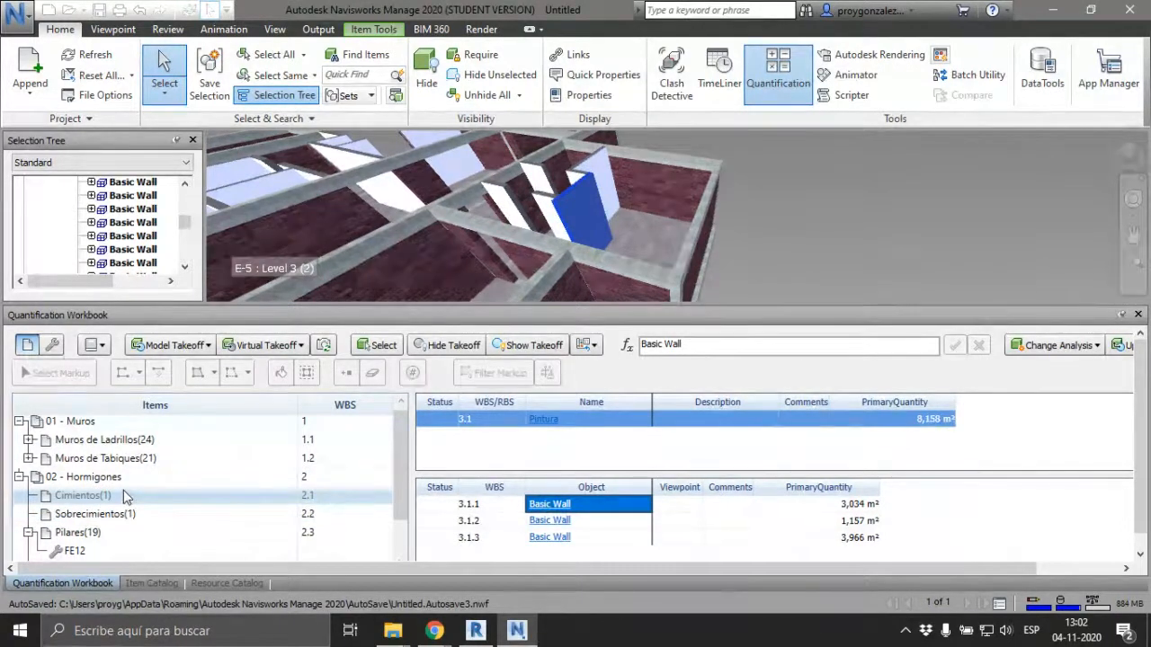
scroll(126, 499, down, 1)
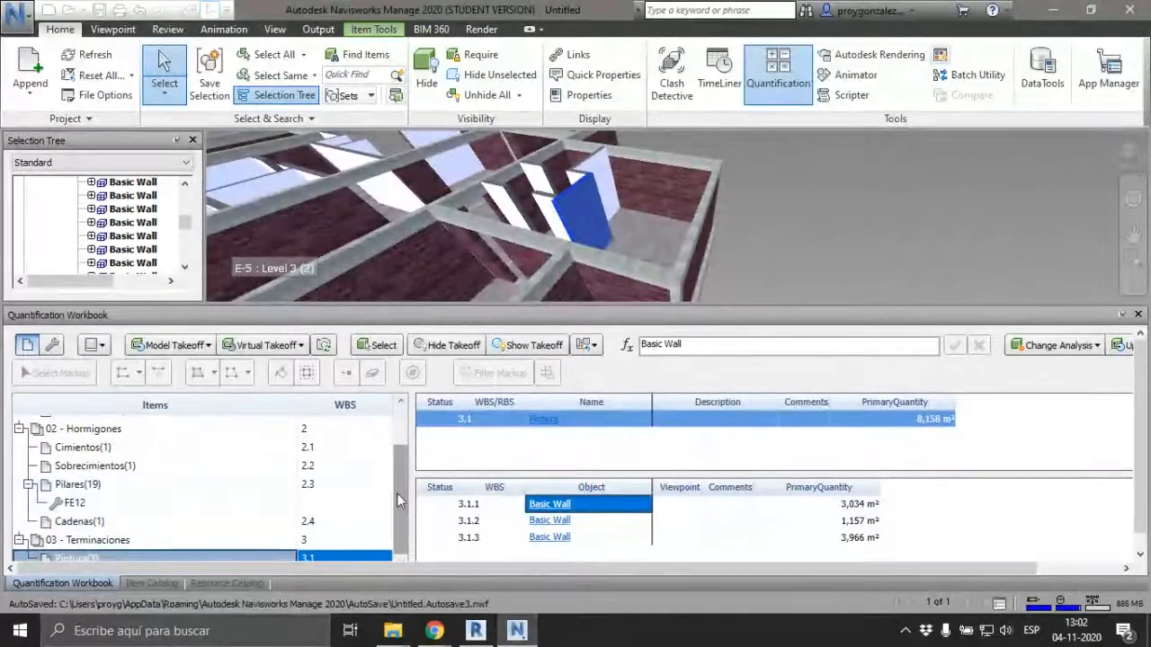
- Change Pintura's PrimaryQuantity formula in the Item Catalog to =ModelArea*2
click(153, 581)
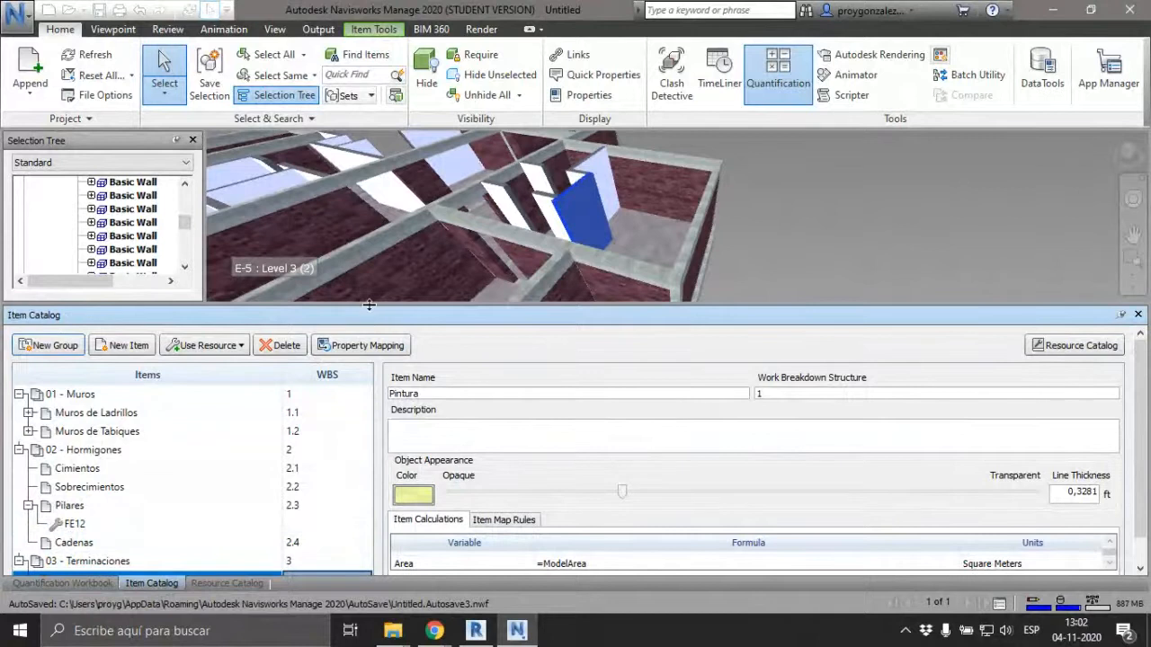
drag(369, 305, 376, 260)
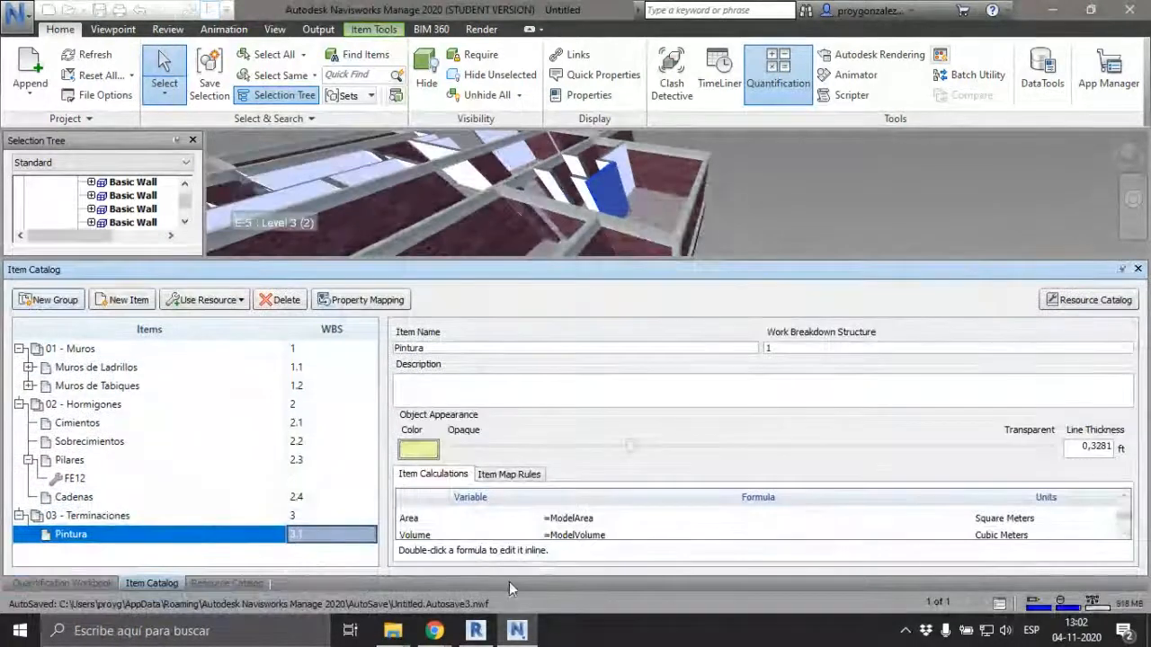
click(1124, 531)
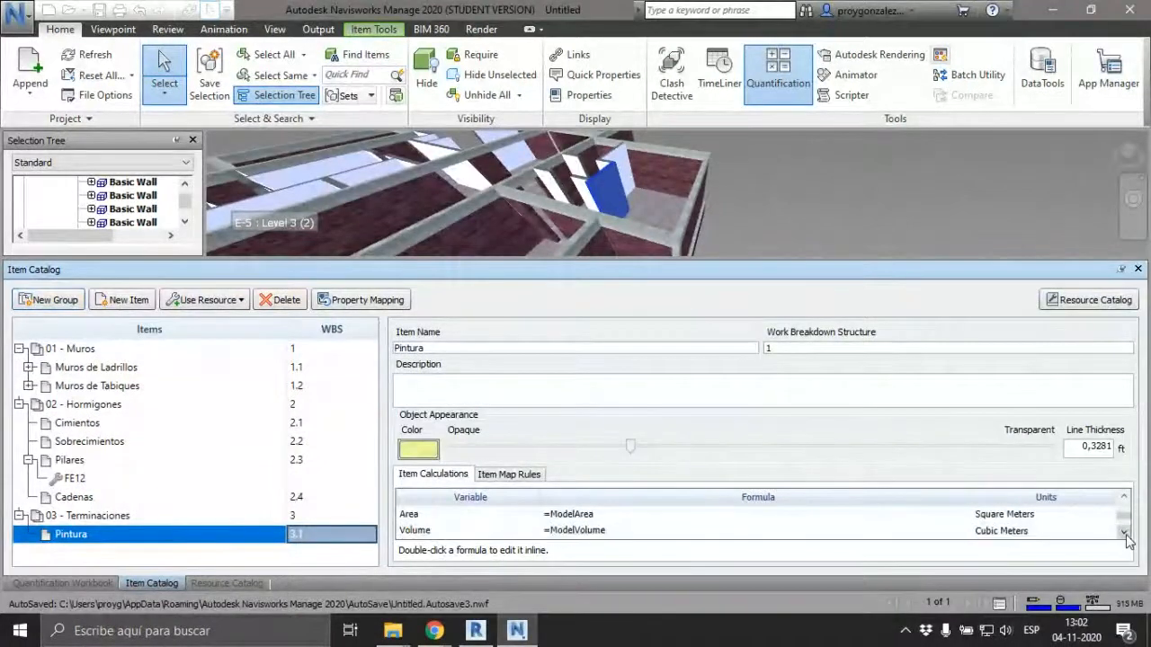
double_click(638, 530)
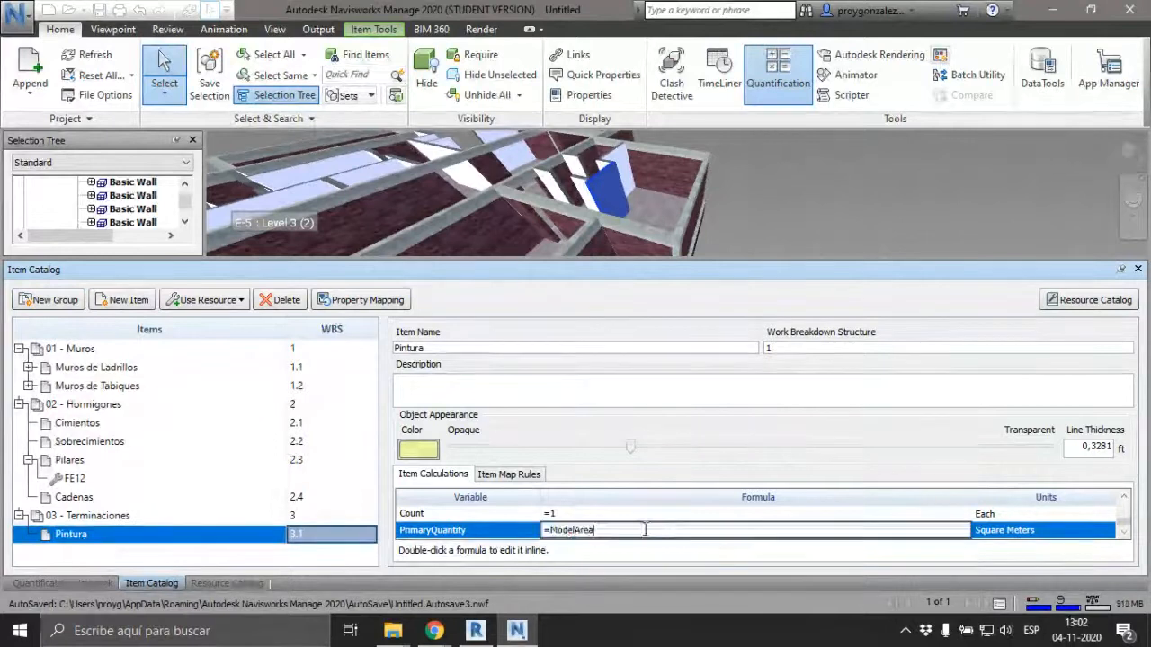
text(*)
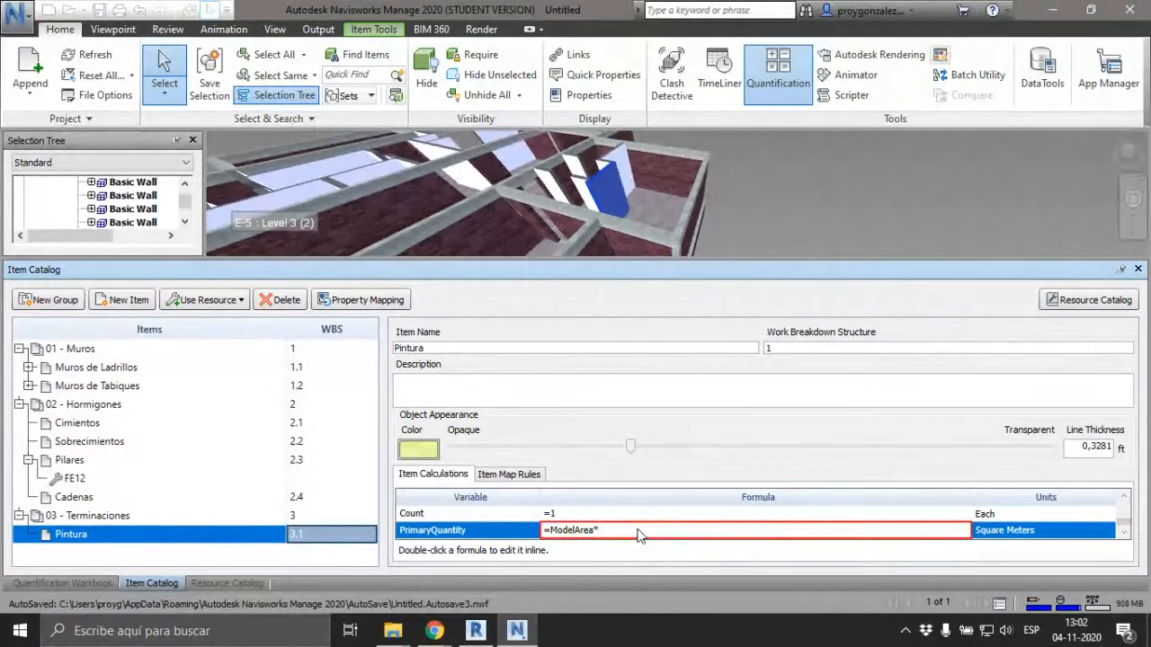
text(2)
key(Return)
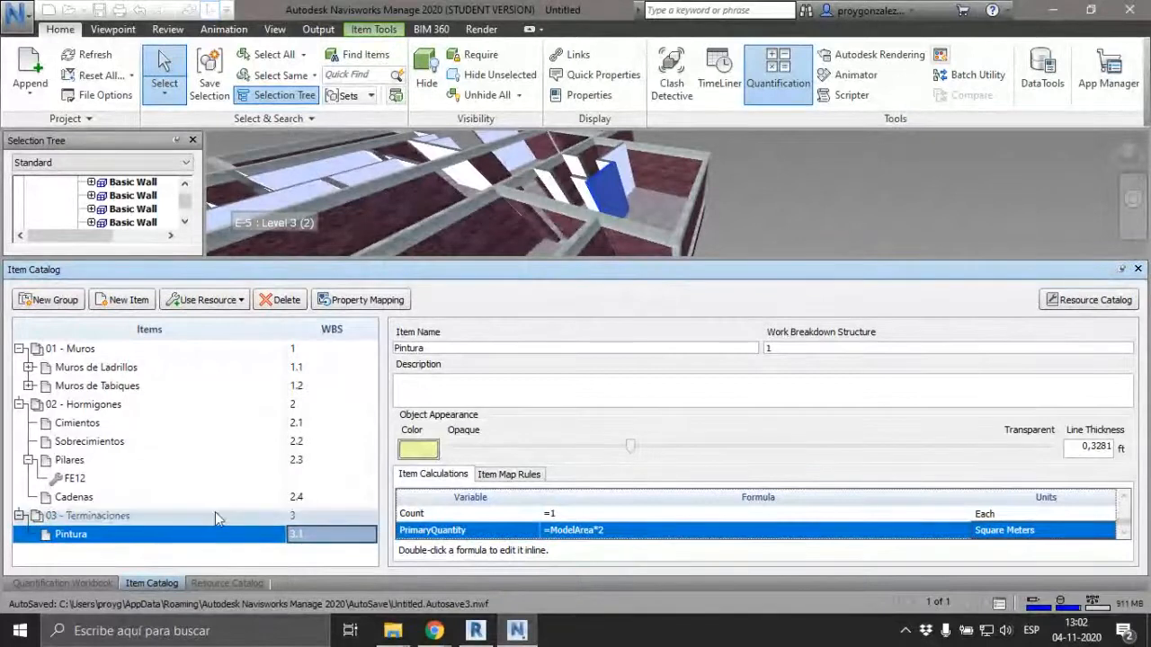
- Check the Pintura takeoff in the Quantification Workbook, switch to the Excel budget ITEMIZADO PPTO TRABAJO CON CRITERIOS and view the start of its ITEMIZADO sheet
click(71, 583)
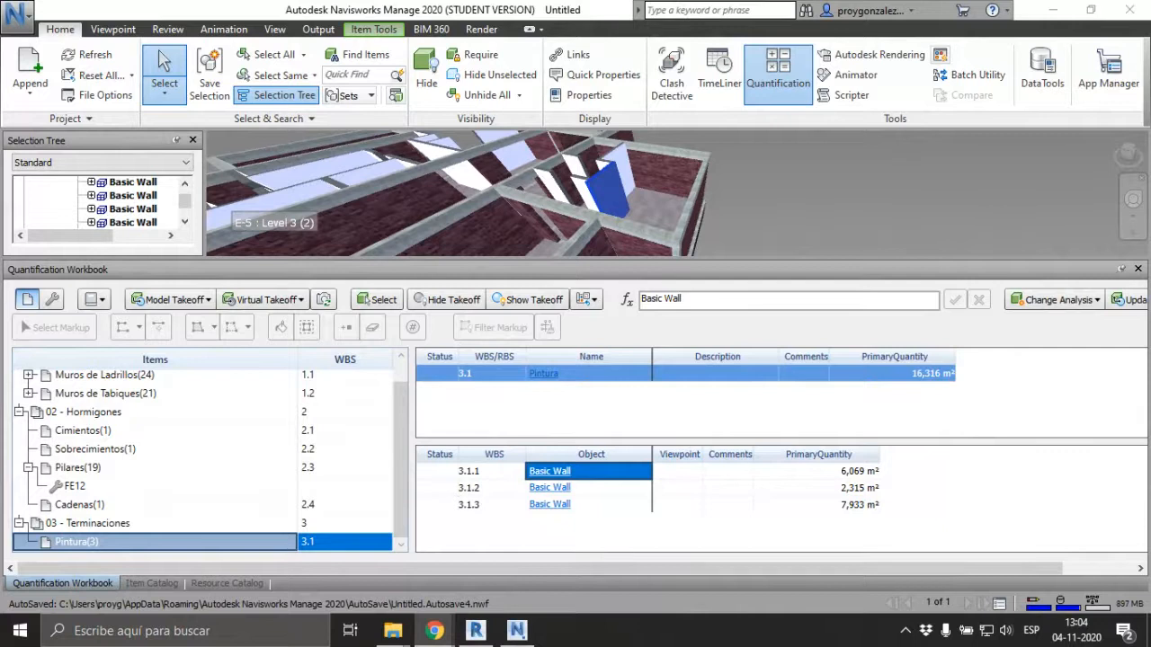
click(1051, 10)
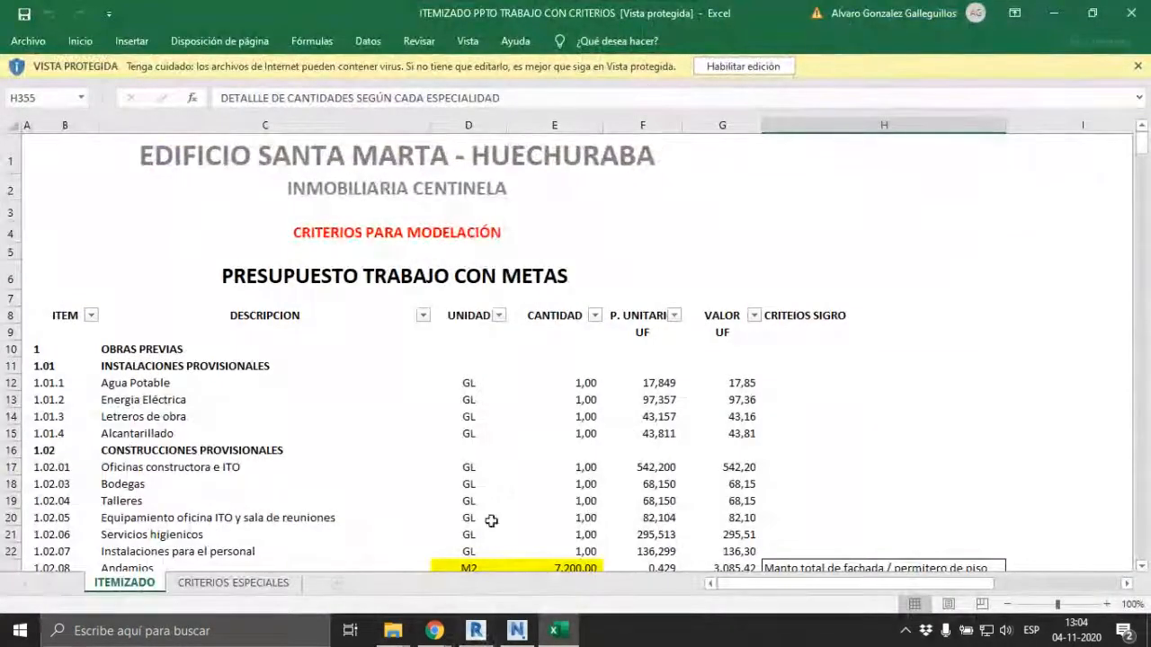
scroll(311, 492, down, 1)
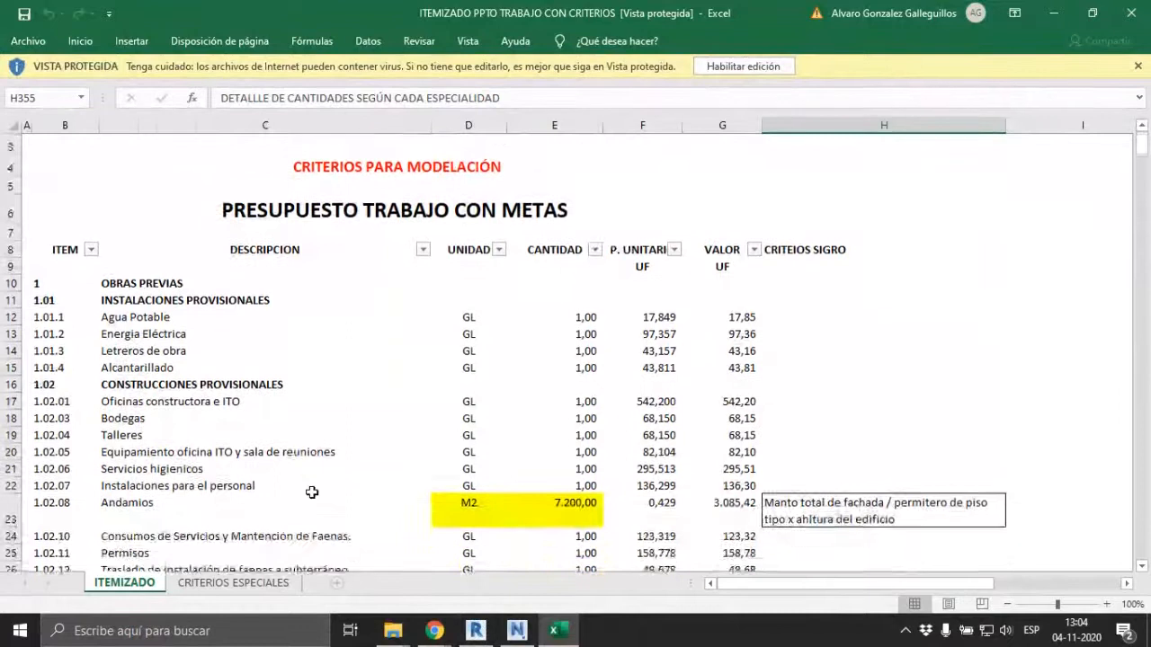
scroll(311, 492, down, 1)
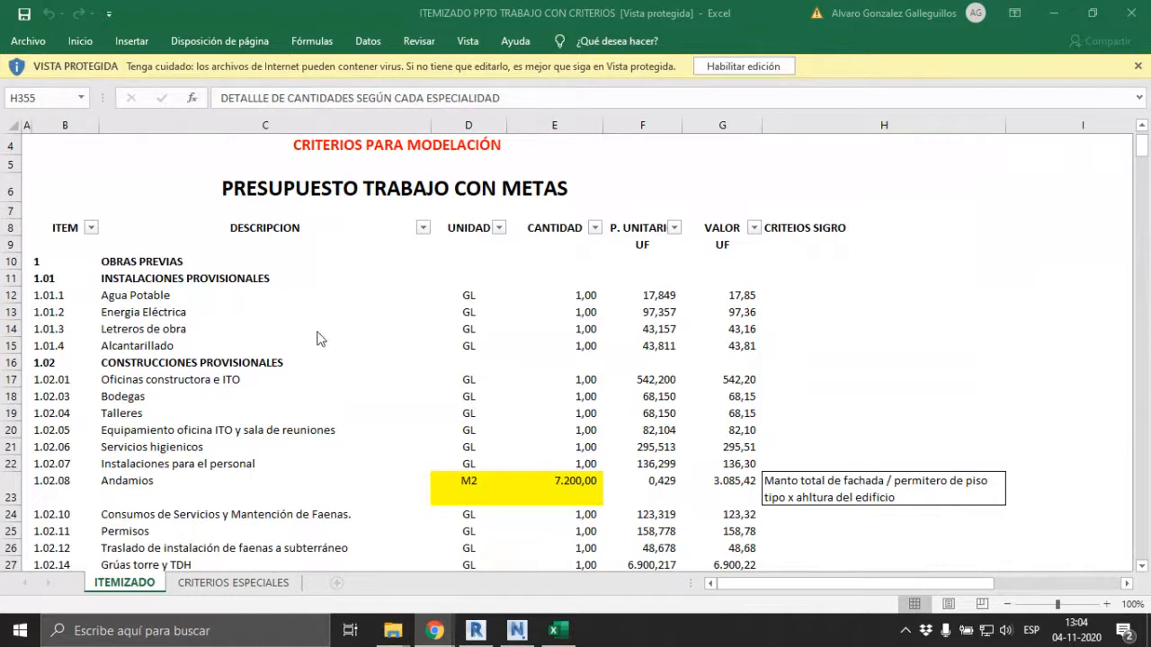
scroll(470, 329, down, 1)
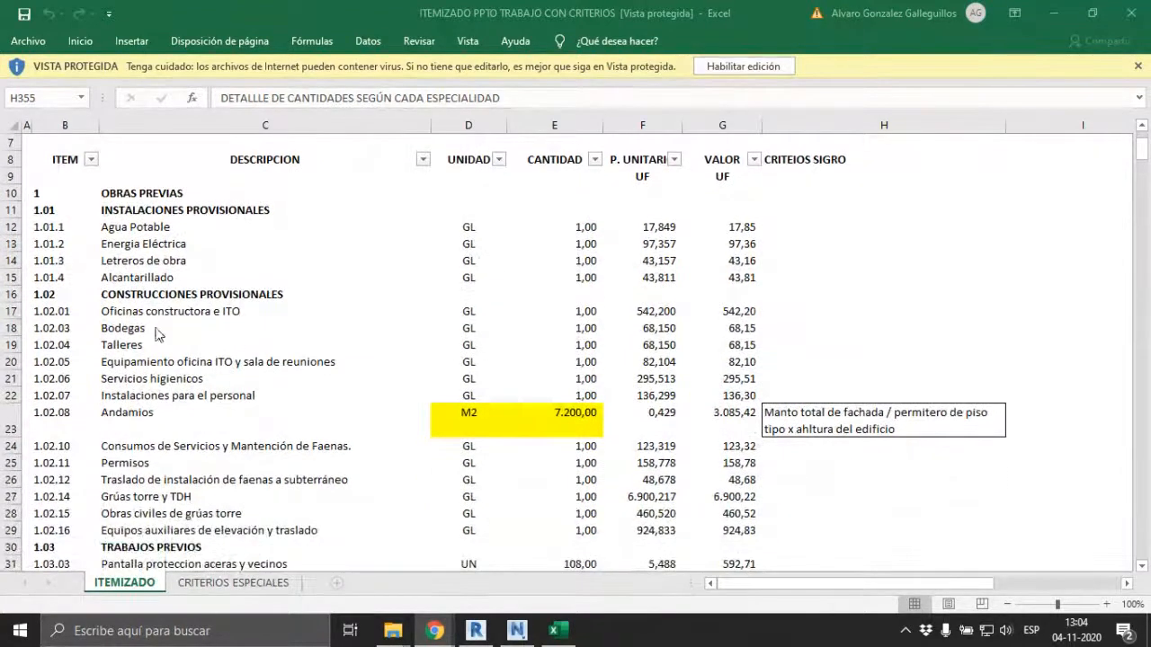
scroll(553, 335, up, 2)
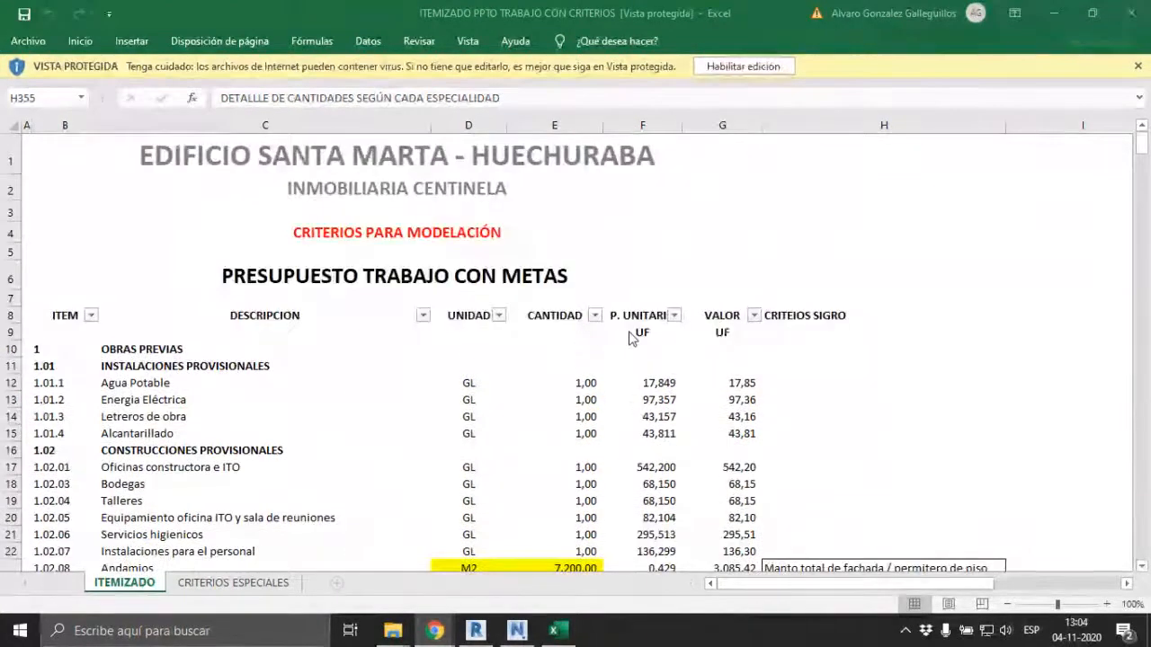
scroll(629, 341, down, 1)
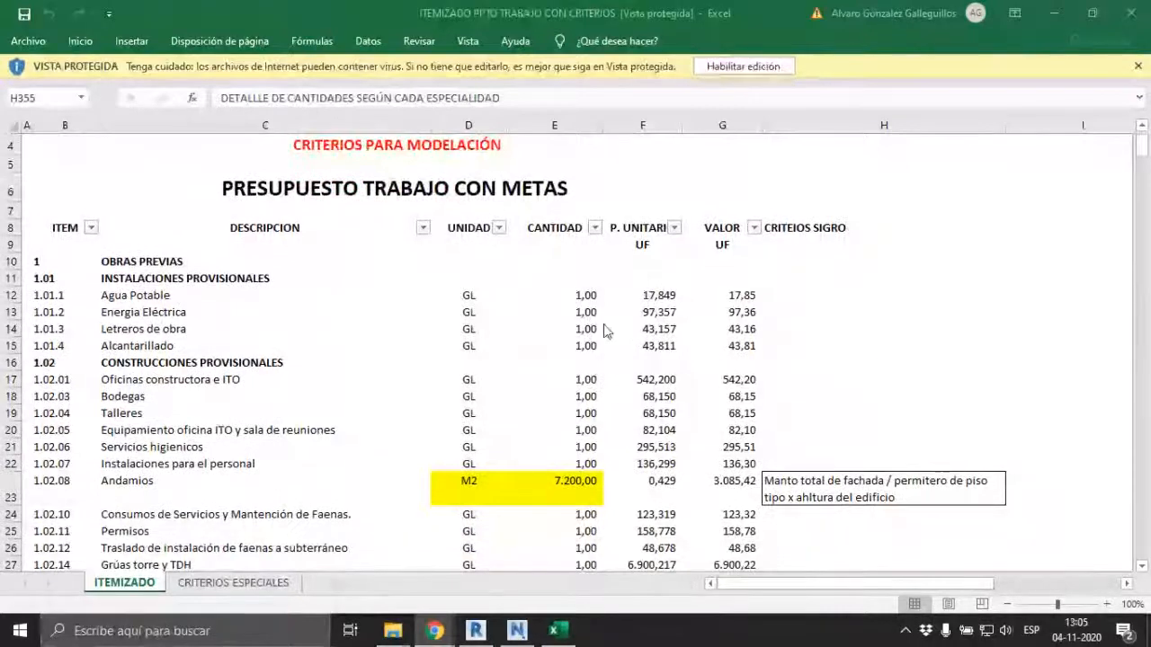
scroll(355, 359, down, 2)
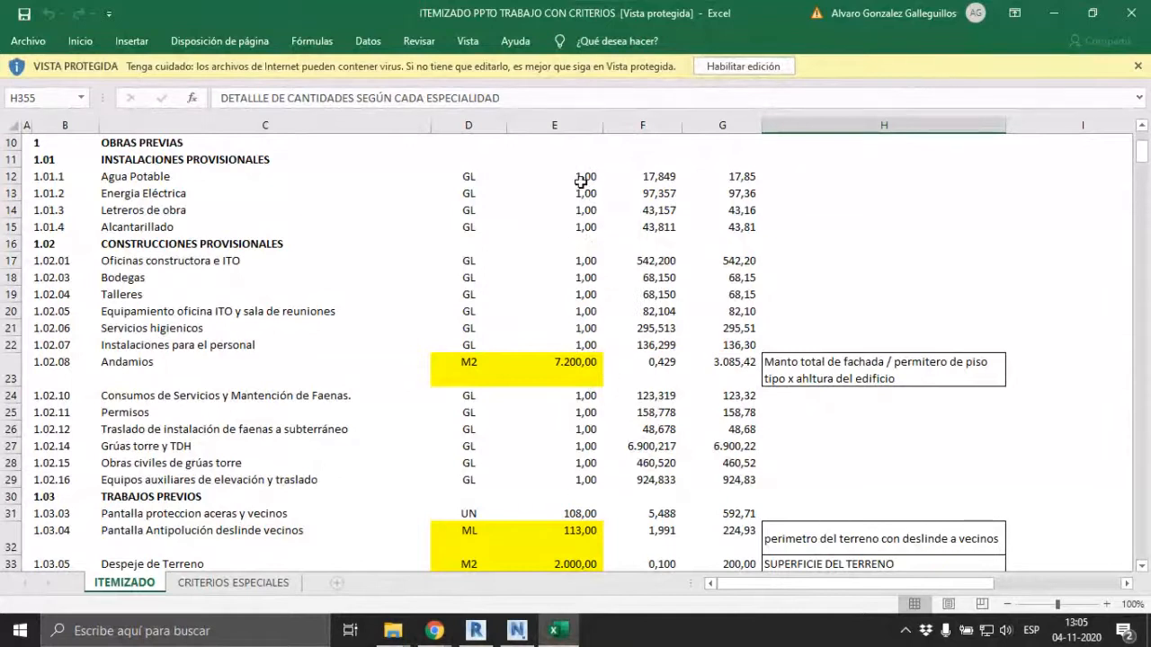
- Examine the ITEMIZADO budget items and modelling criteria from OBRAS PREVIAS through OBRA GRUESA down to TABIQUERIAS, AISLACION and CUBIERTA
scroll(579, 351, down, 4)
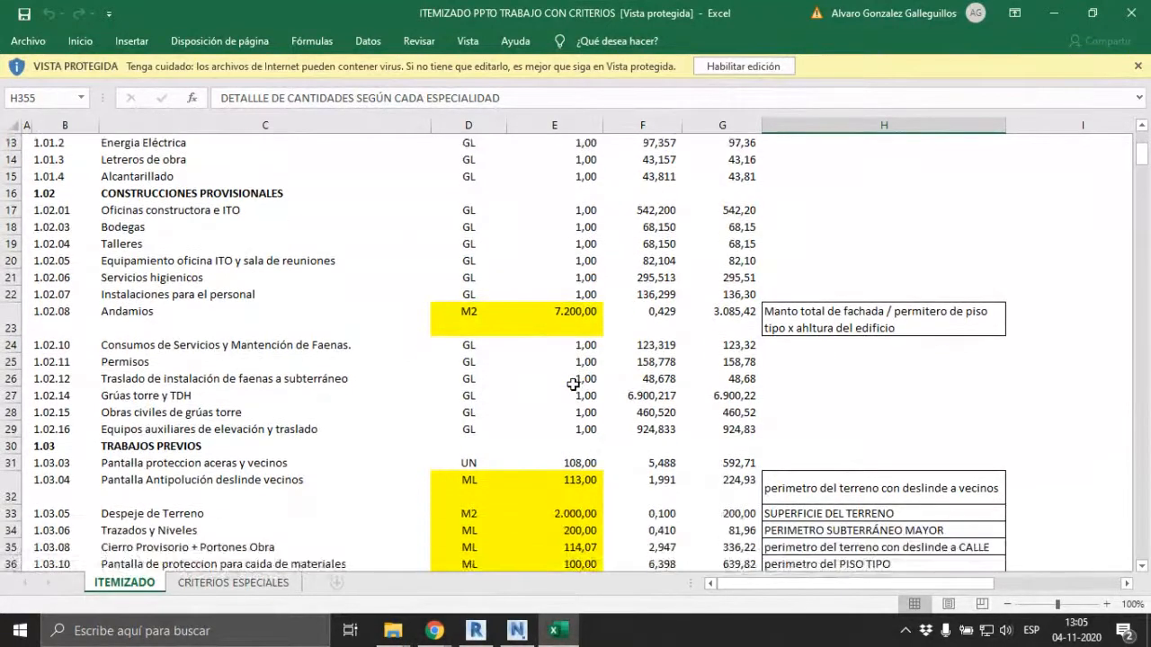
scroll(575, 383, down, 5)
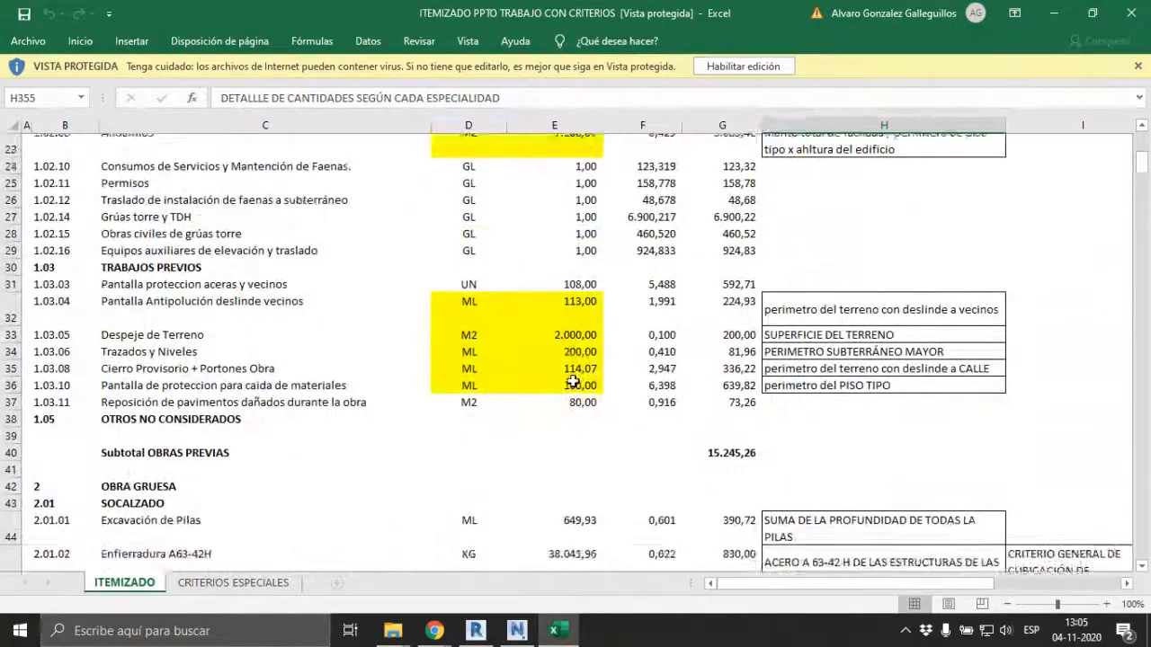
scroll(583, 387, down, 3)
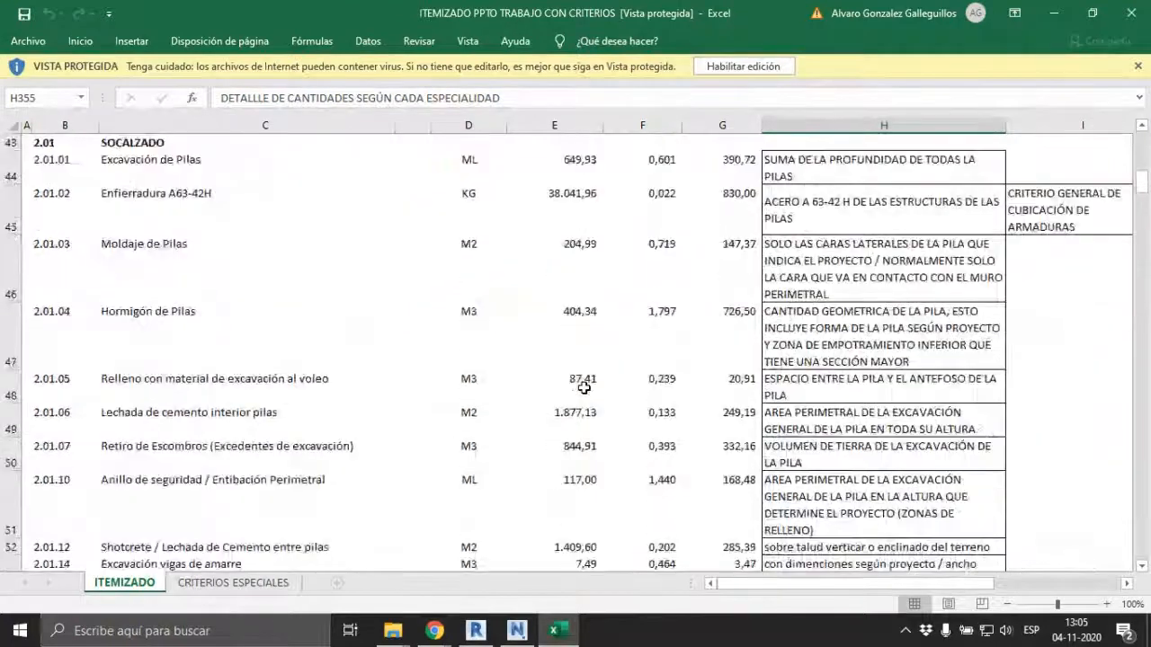
scroll(583, 388, down, 1)
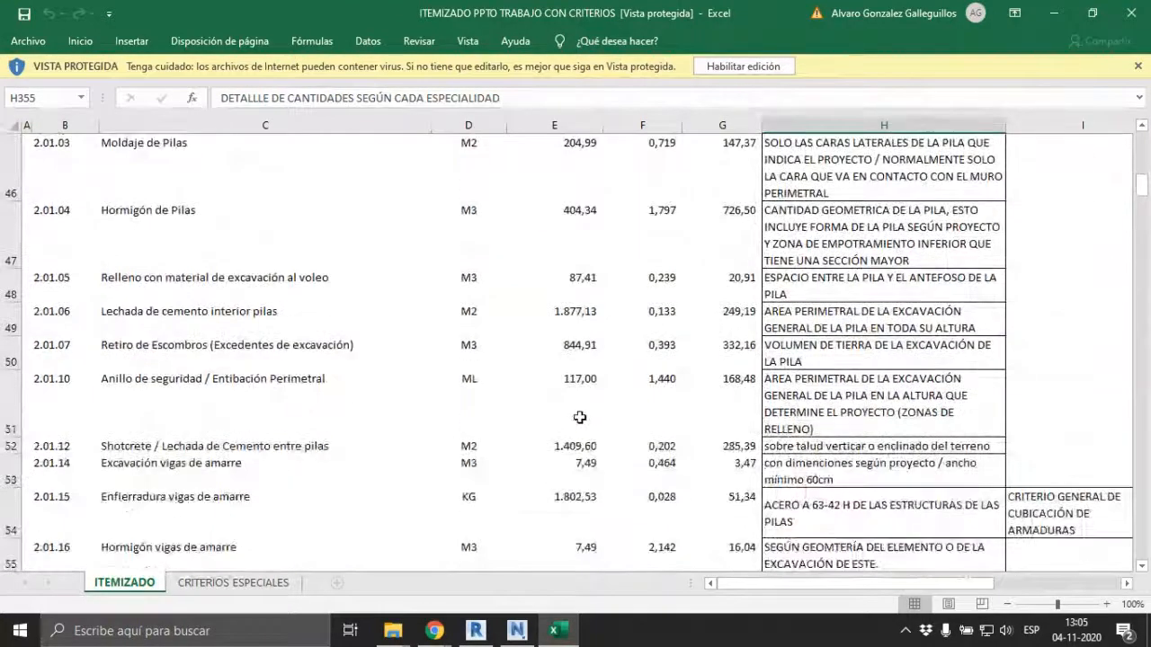
scroll(580, 410, down, 2)
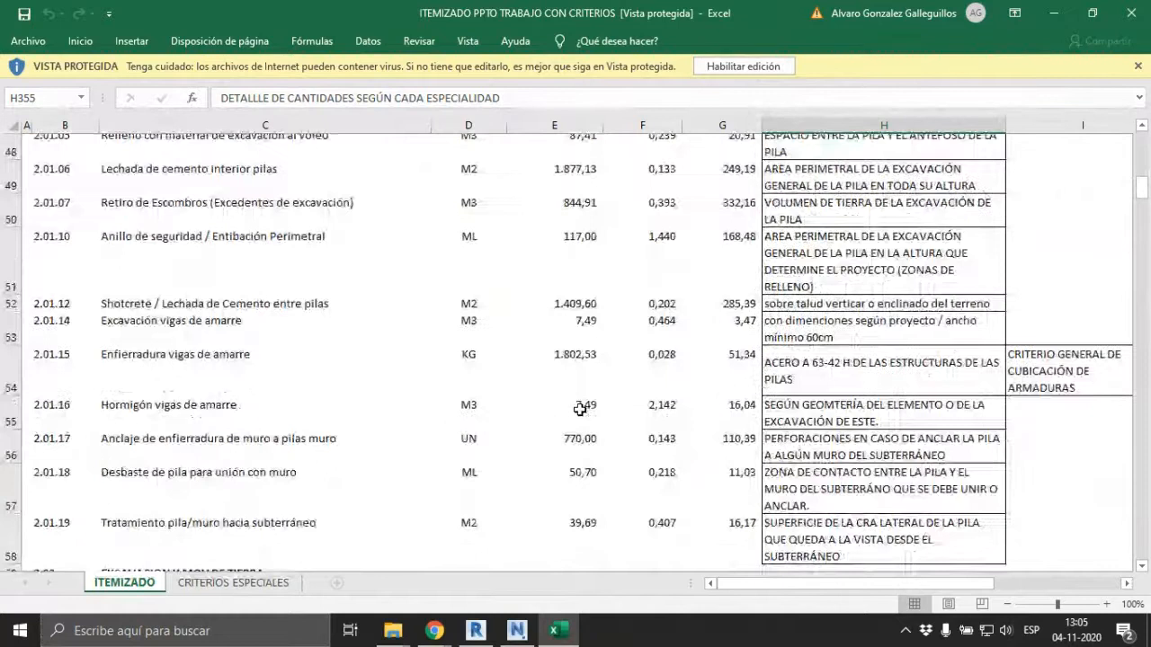
scroll(579, 410, down, 2)
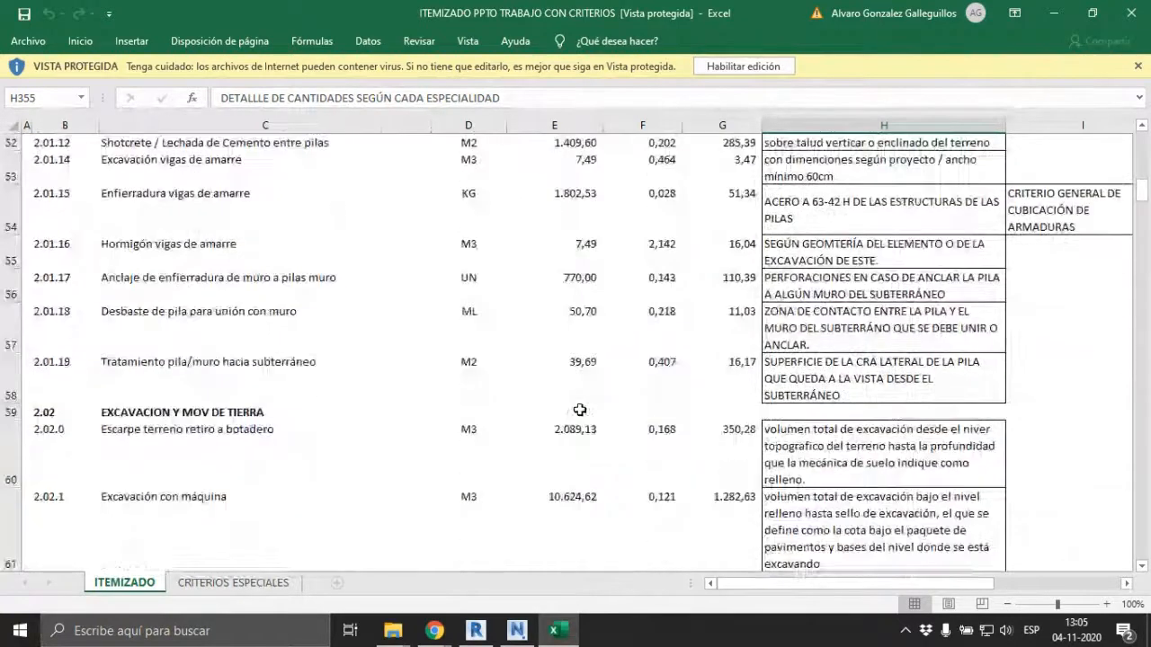
scroll(580, 409, down, 3)
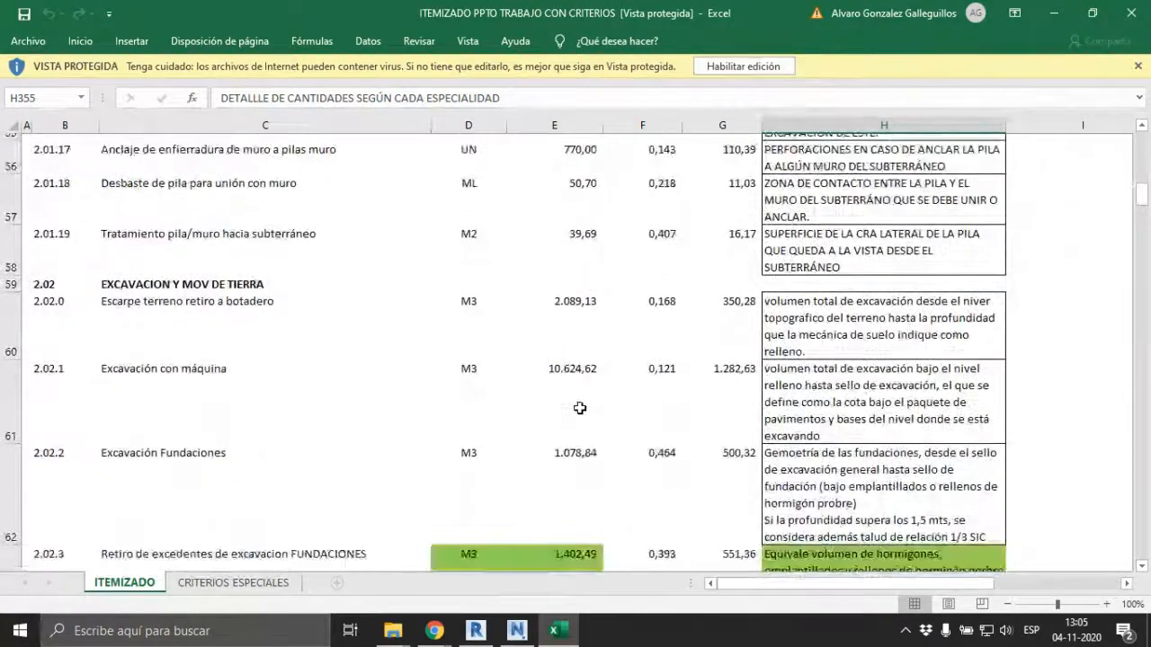
scroll(580, 410, down, 5)
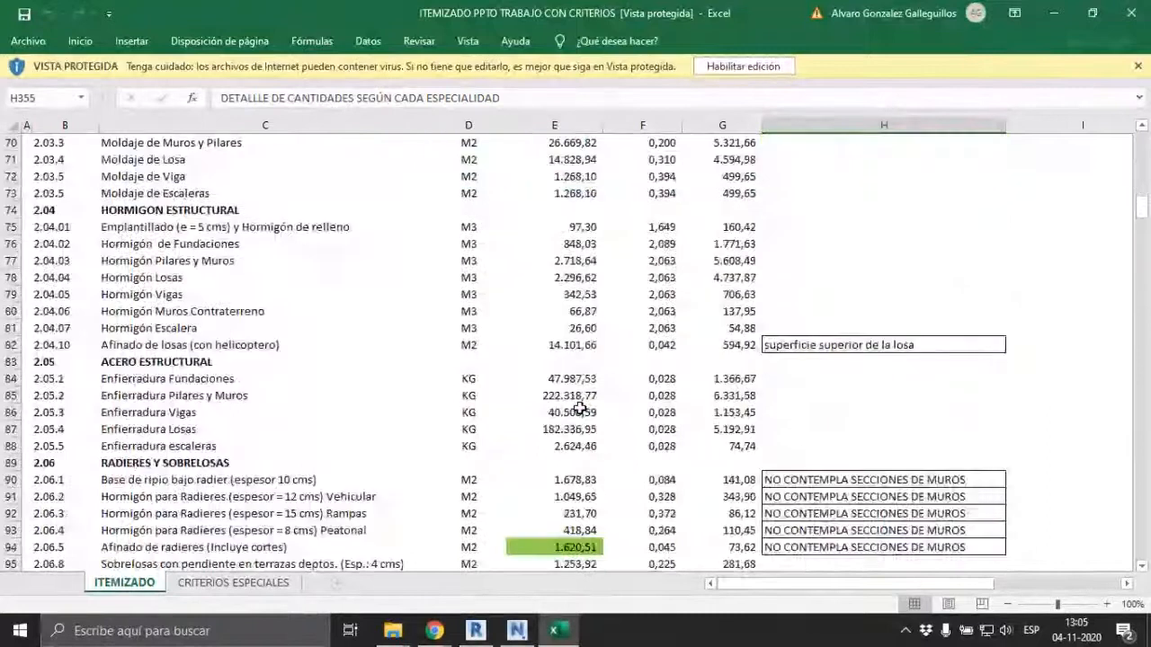
scroll(580, 410, down, 5)
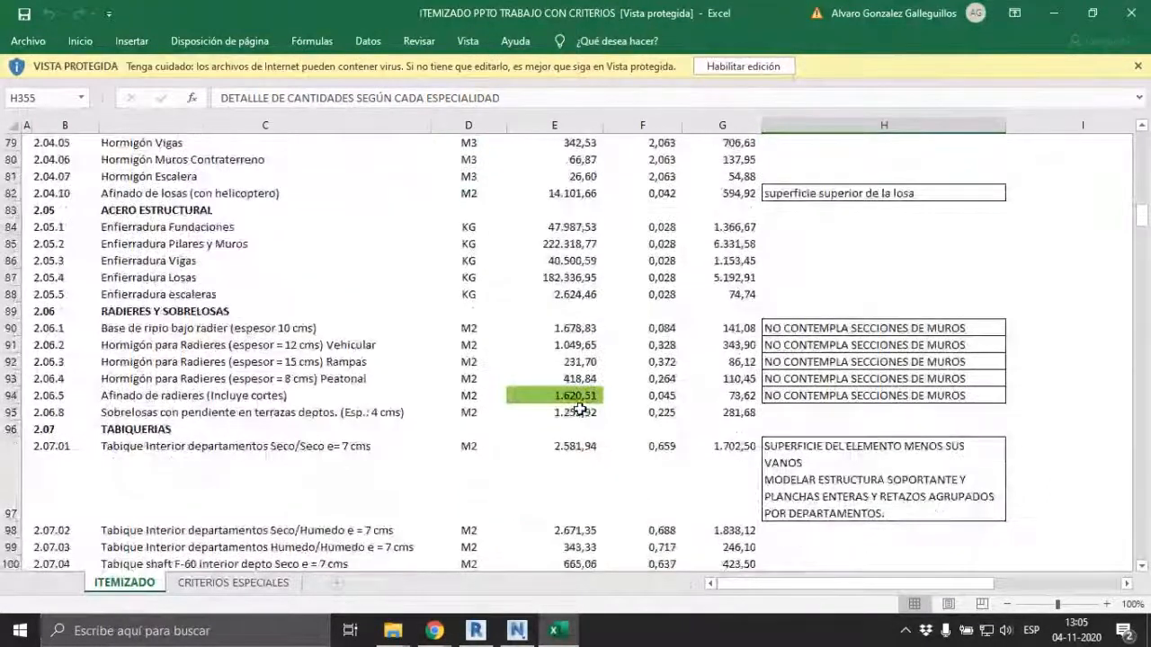
scroll(580, 410, down, 4)
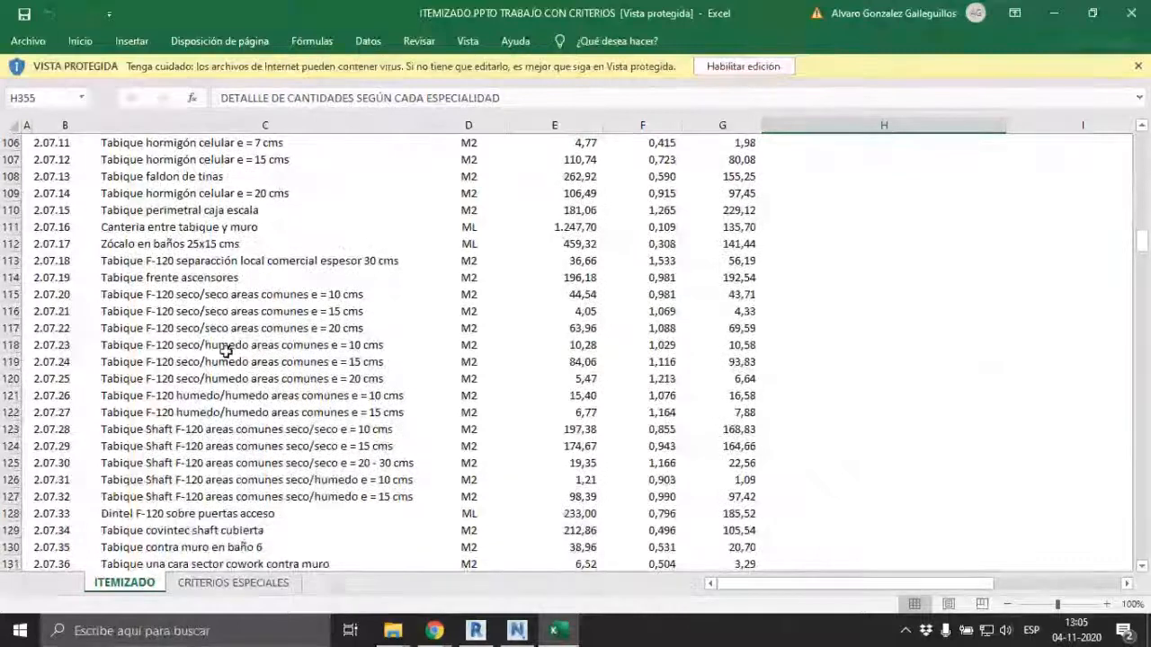
scroll(540, 393, down, 3)
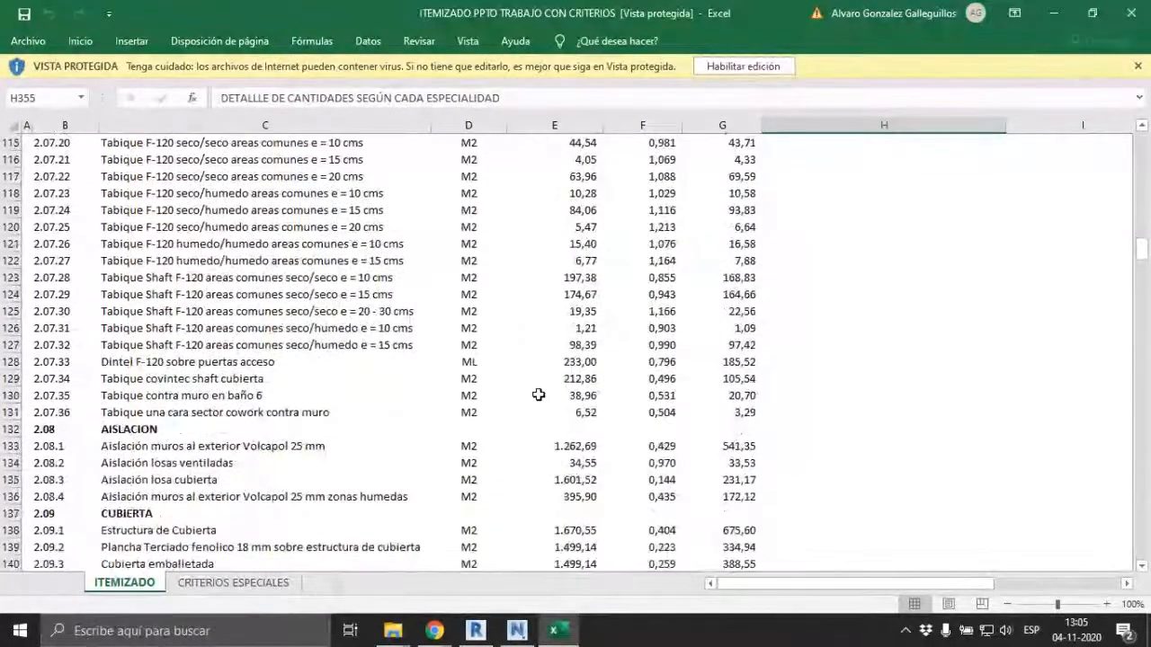
- Return to the start of the budget and check the UNIDAD column row by row for INSTALACIONES PROVISIONALES and CONSTRUCCIONES PROVISIONALES, starting at Agua Potable
scroll(477, 513, up, 15)
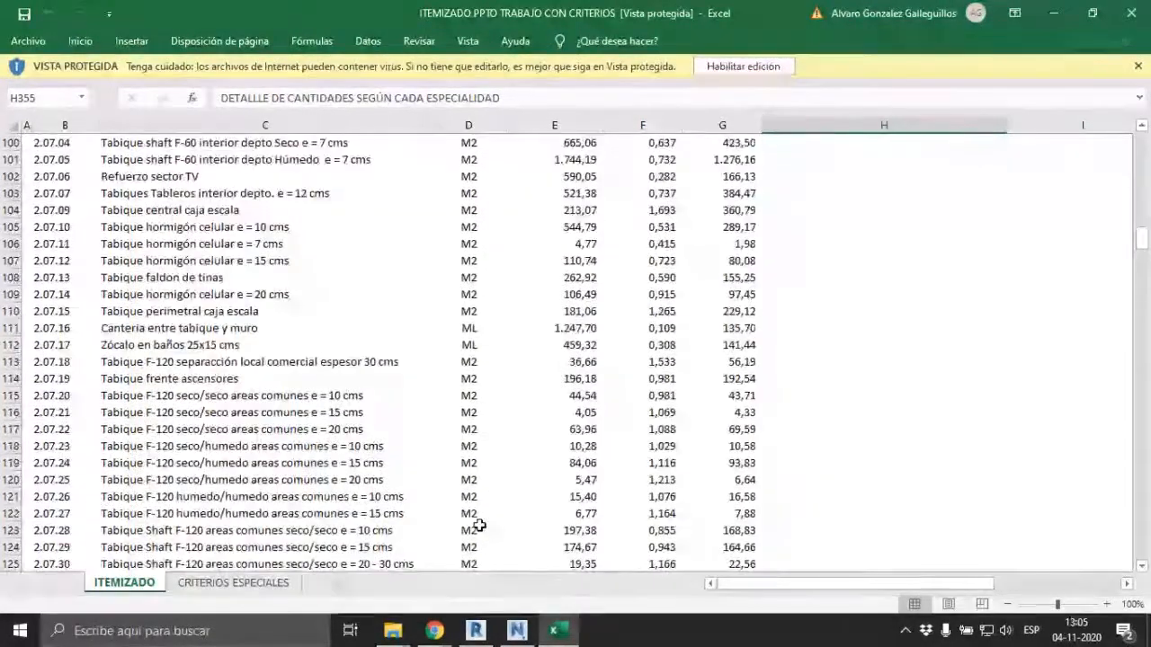
scroll(465, 466, up, 5)
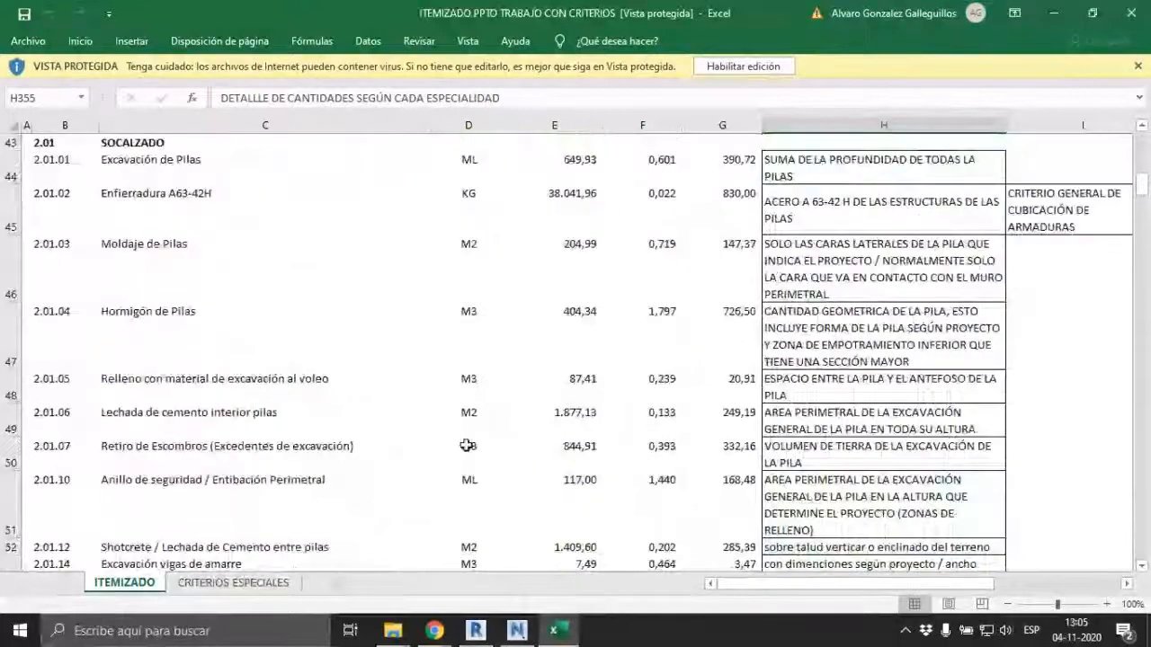
scroll(467, 446, up, 14)
click(359, 387)
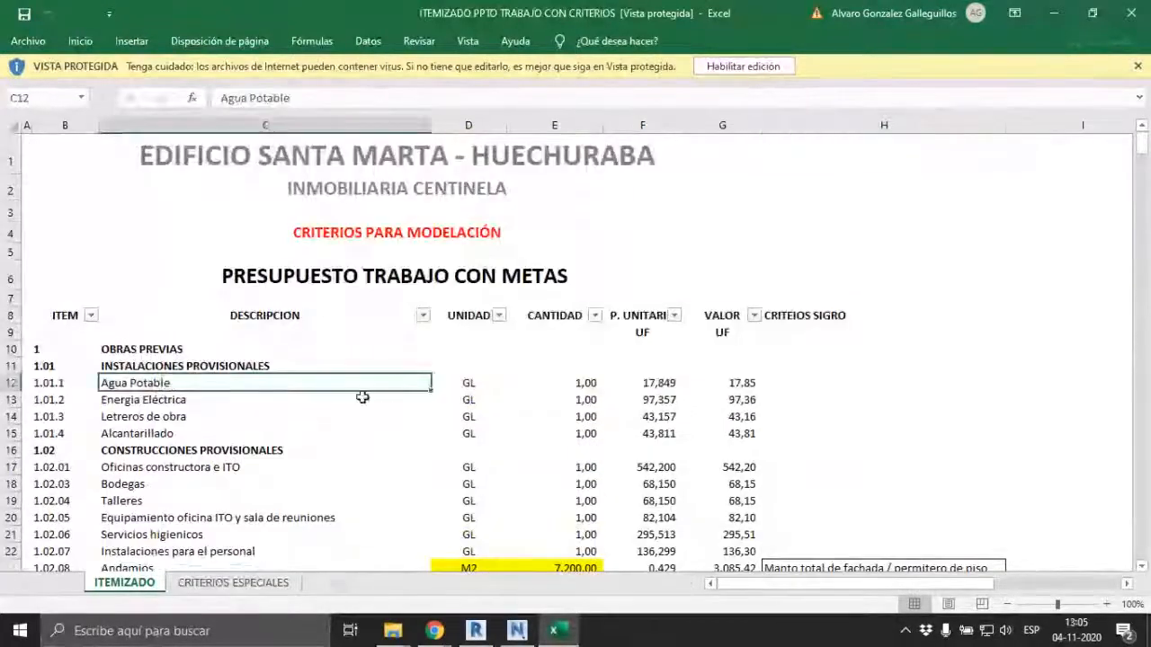
click(466, 385)
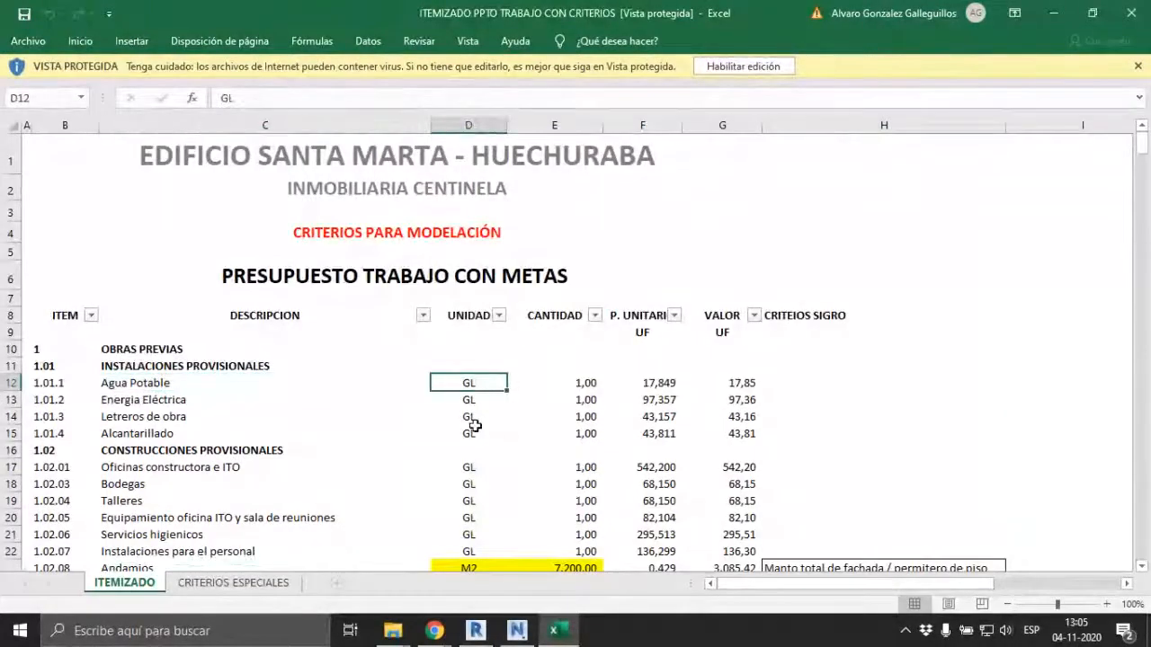
key(Down)
key(Down)
key(Down)
key(Down)
key(Down)
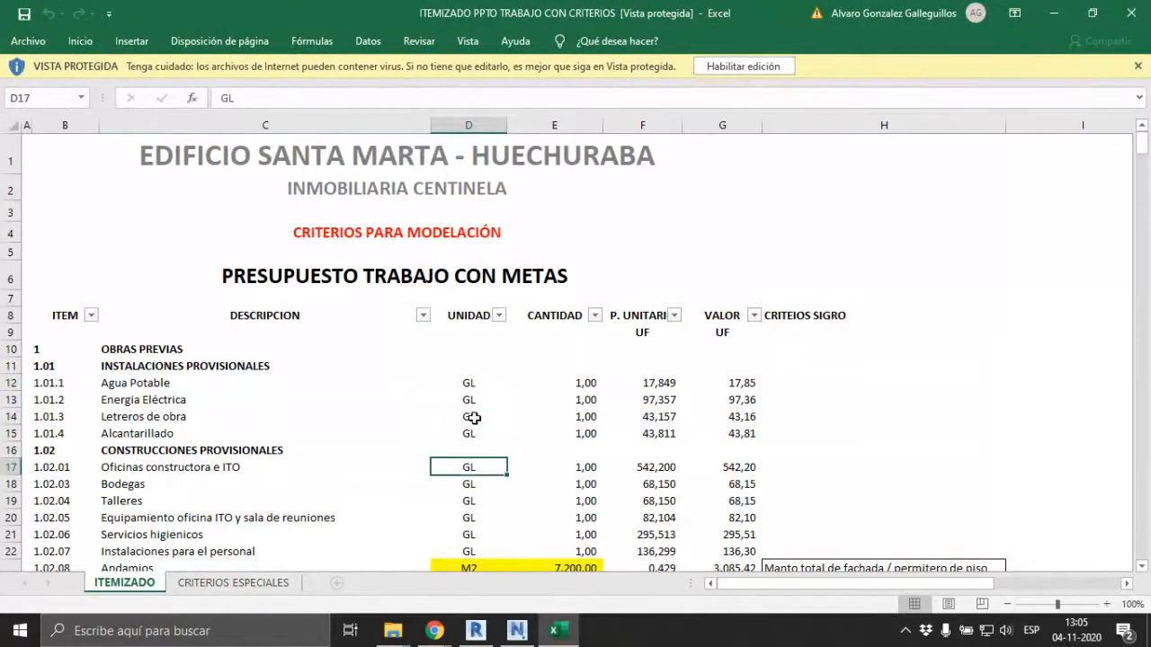
key(Down)
key(Down)
key(Down)
key(Down)
key(Down)
key(Down)
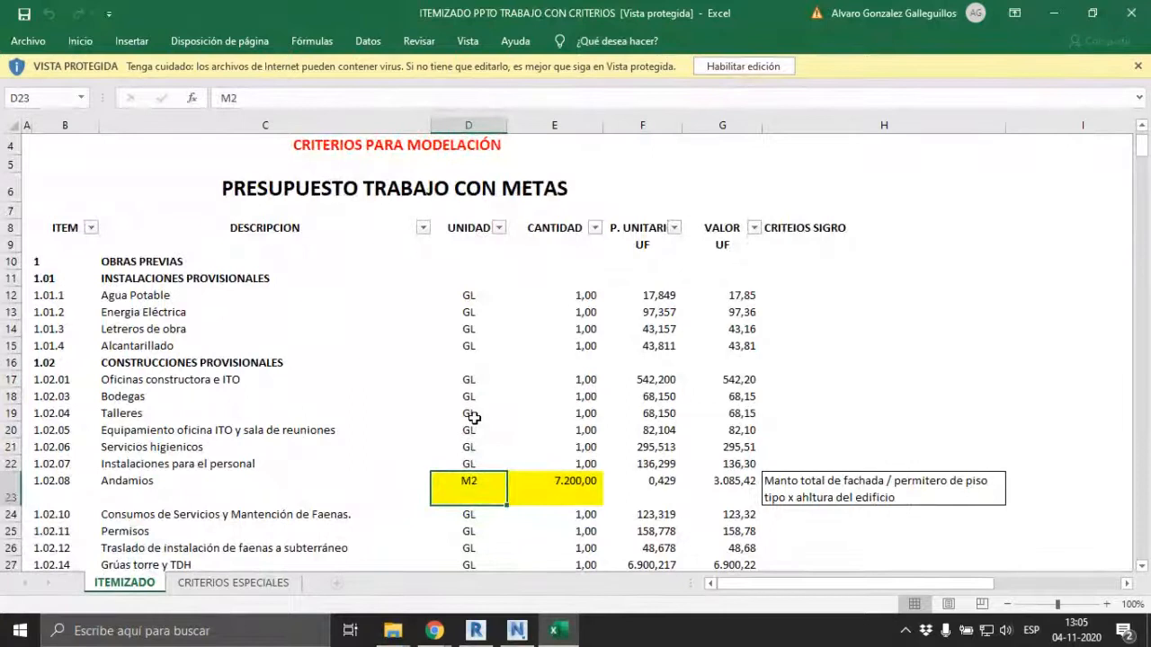
key(Down)
key(Down)
key(Down)
key(Down)
key(Down)
key(Down)
key(Down)
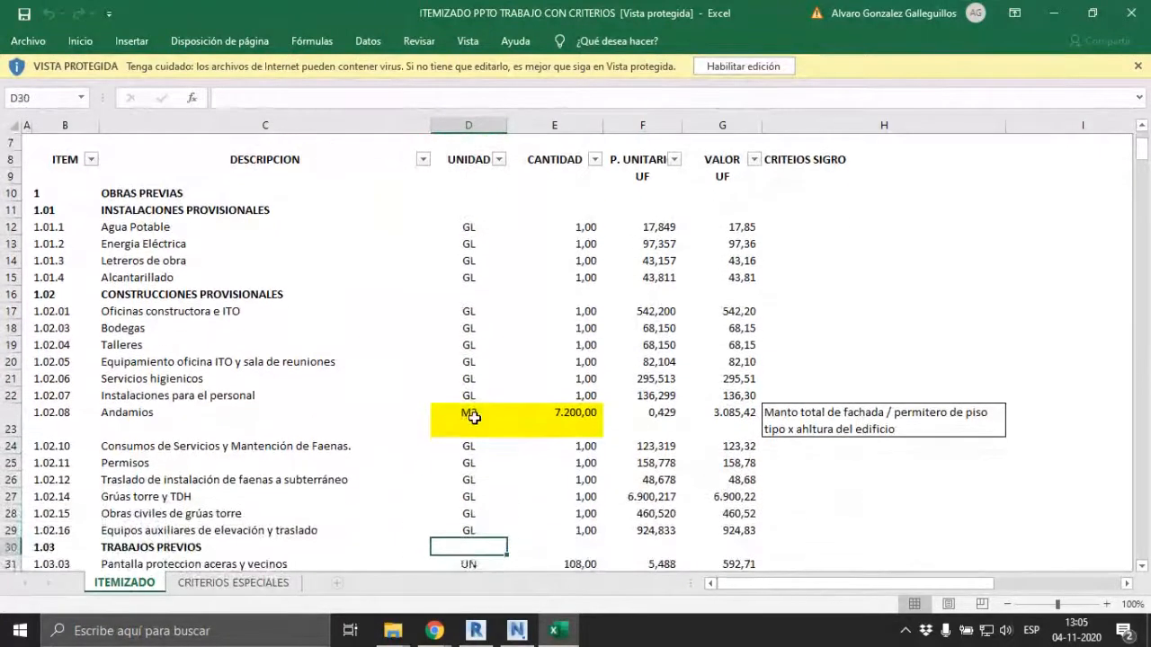
- Check the UNIDAD entries of the TRABAJOS PREVIOS items down to Reposición de pavimentos dañados durante la obra
key(Down)
key(Down)
key(Down)
key(Down)
key(Down)
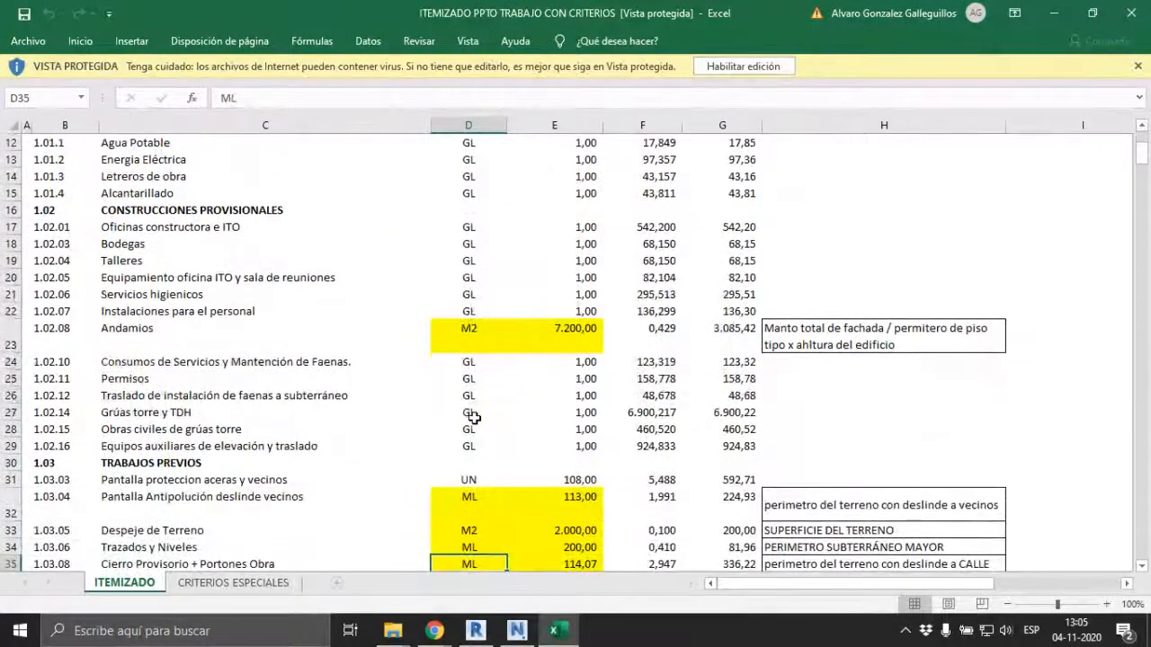
key(Down)
key(Down)
key(Up)
key(Up)
key(Up)
key(Up)
key(Down)
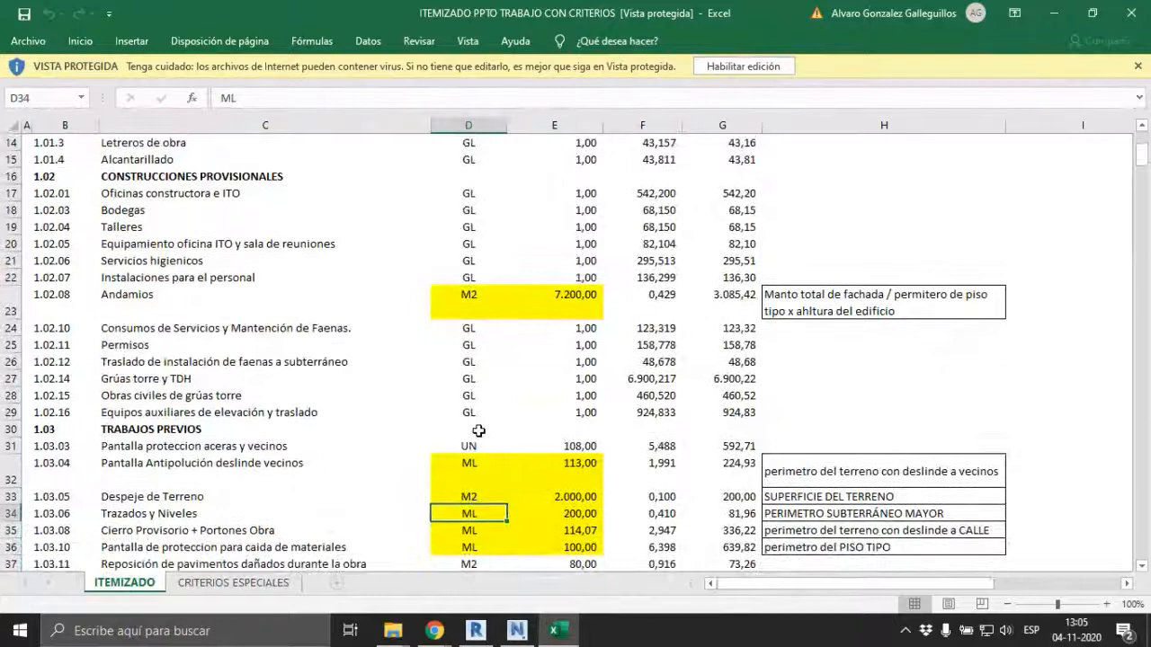
key(Down)
key(Up)
key(Up)
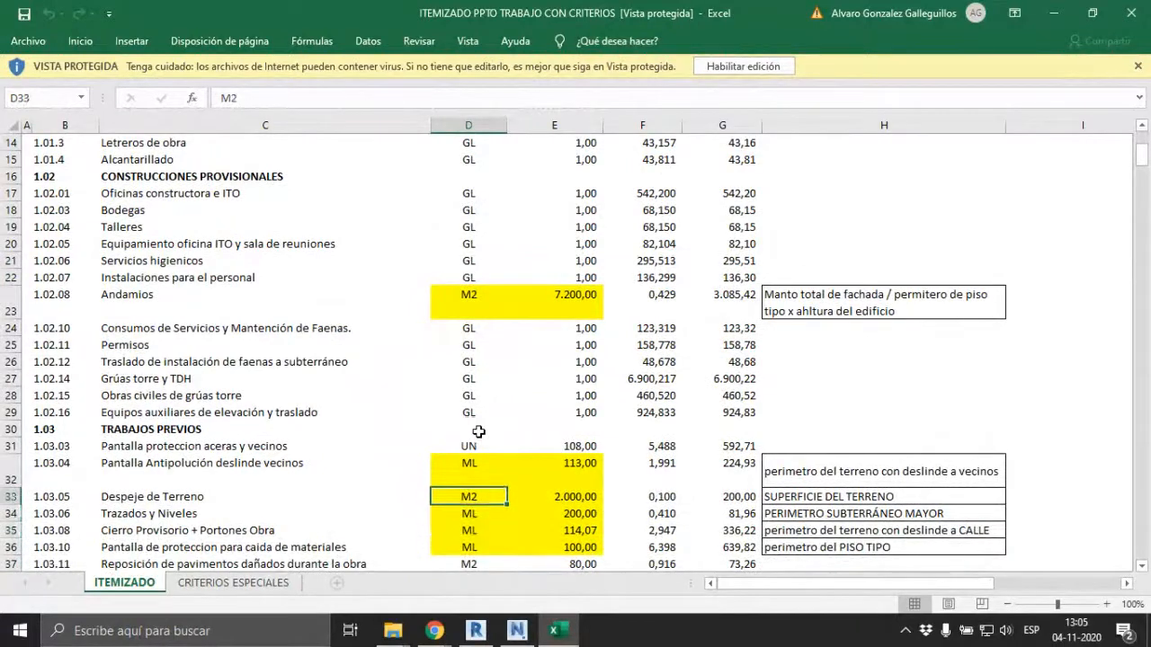
key(Down)
key(Down)
key(Down)
key(Down)
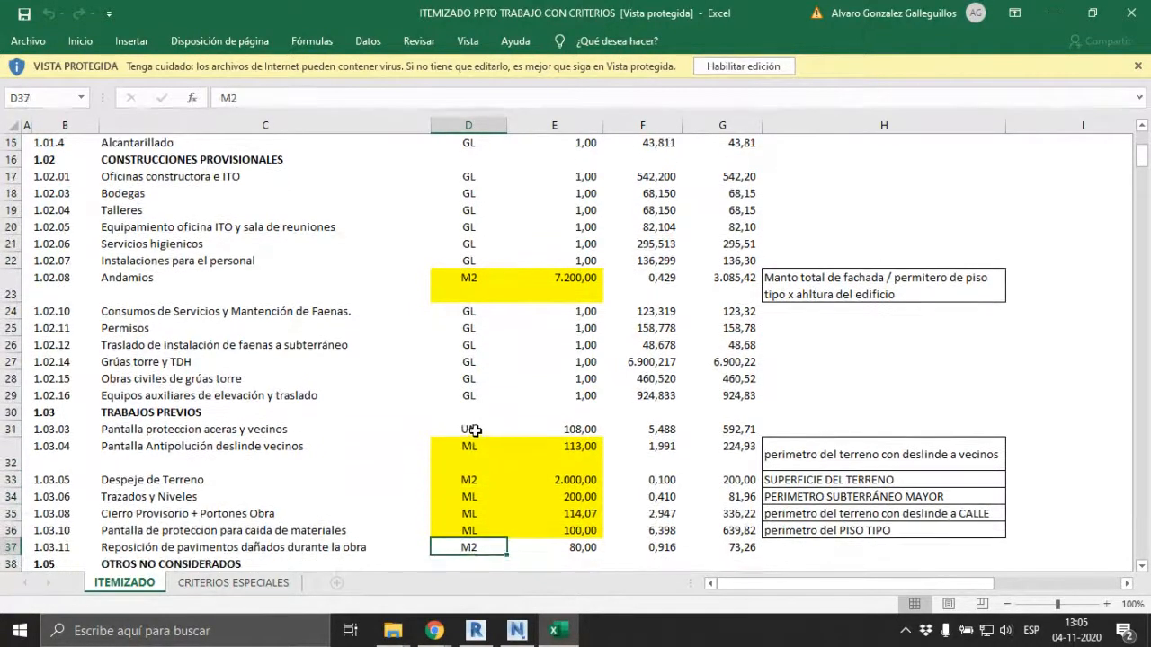
- Recheck the units from Pantalla proteccion aceras y vecinos down to Enfierradura A63-42H under SOCALZADO and go back up to the PRESUPUESTO TRABAJO CON METAS title
click(479, 430)
key(Down)
key(Down)
key(Down)
key(Down)
key(Down)
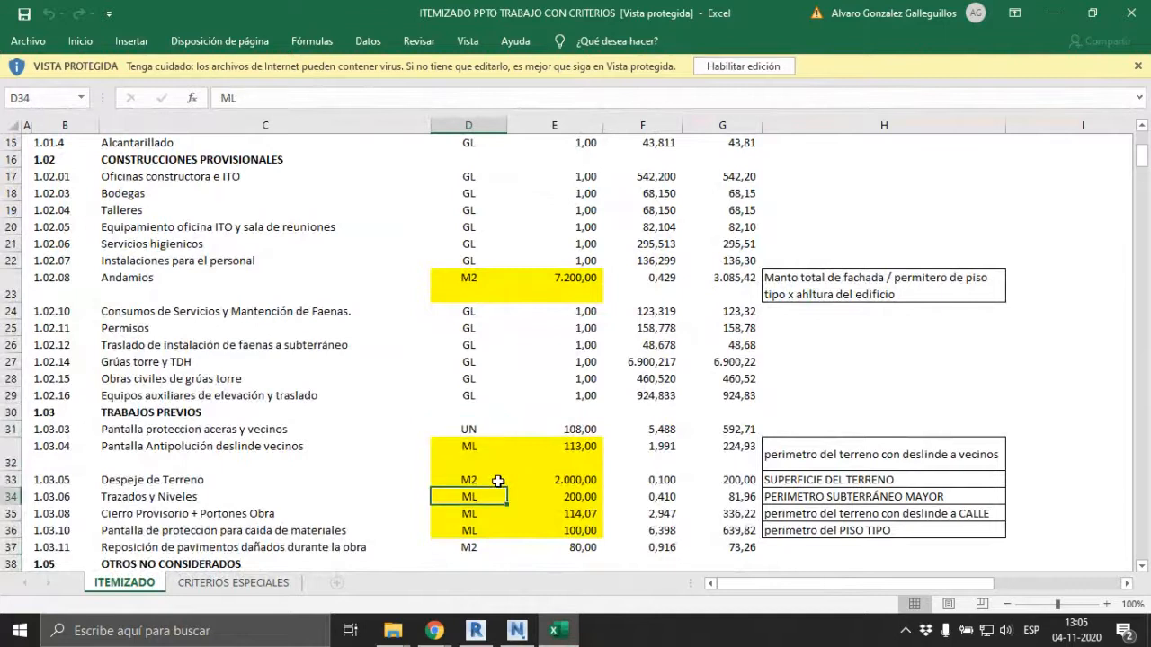
key(Down)
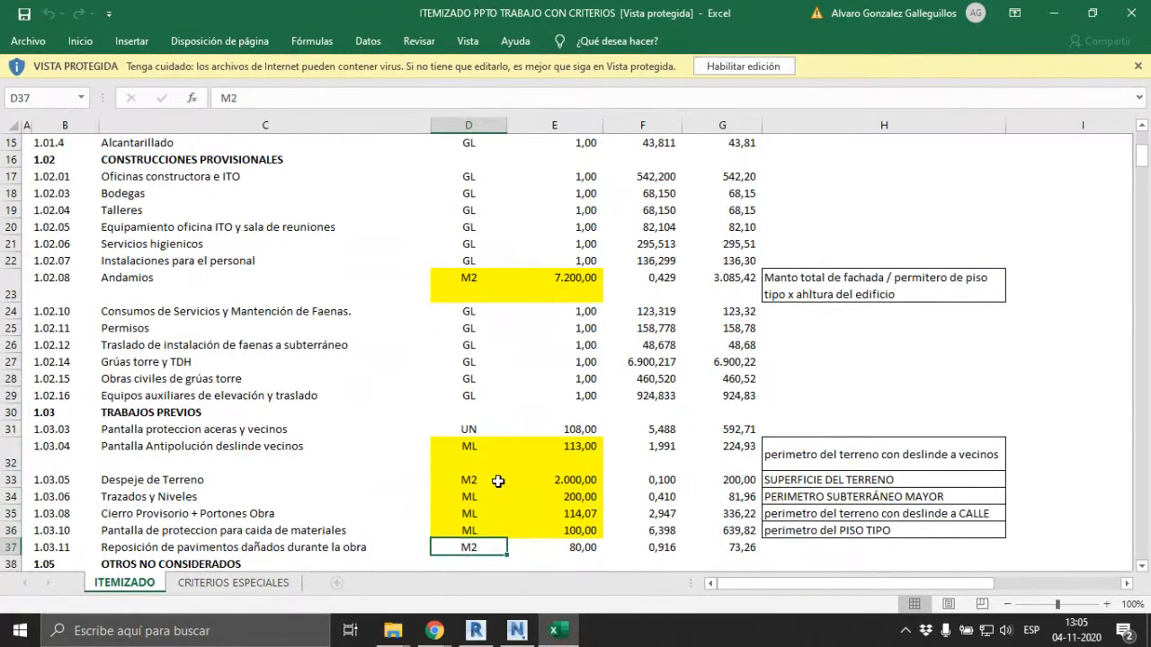
key(Down)
key(Down)
key(Down)
key(Down)
key(Down)
key(Down)
key(Down)
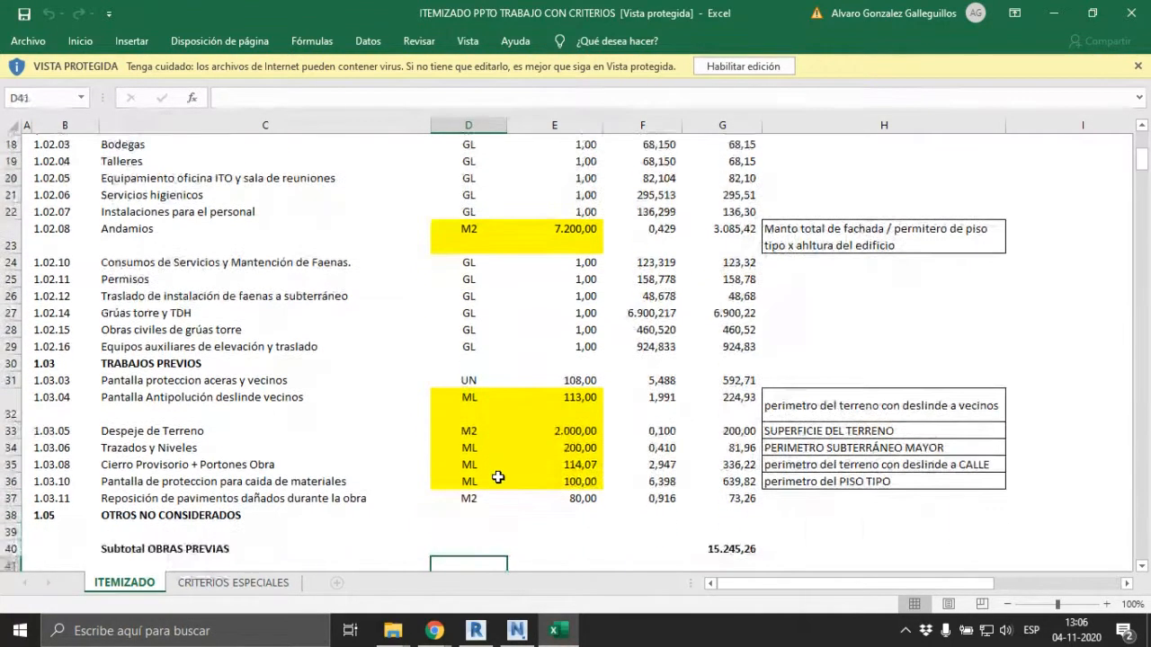
key(Down)
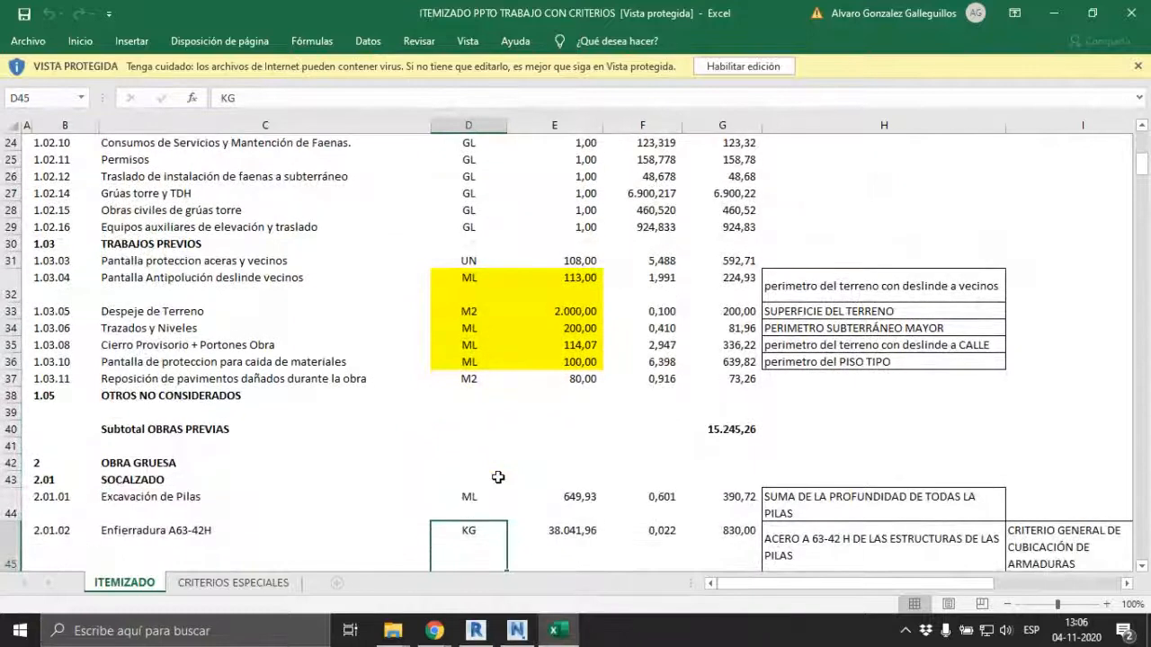
key(Up)
key(Up)
key(Up)
key(Up)
key(Up)
key(Up)
key(Up)
key(Up)
key(Up)
key(Up)
key(Up)
key(Up)
key(Up)
key(Up)
key(Up)
key(Up)
key(Up)
key(Up)
key(Up)
key(Up)
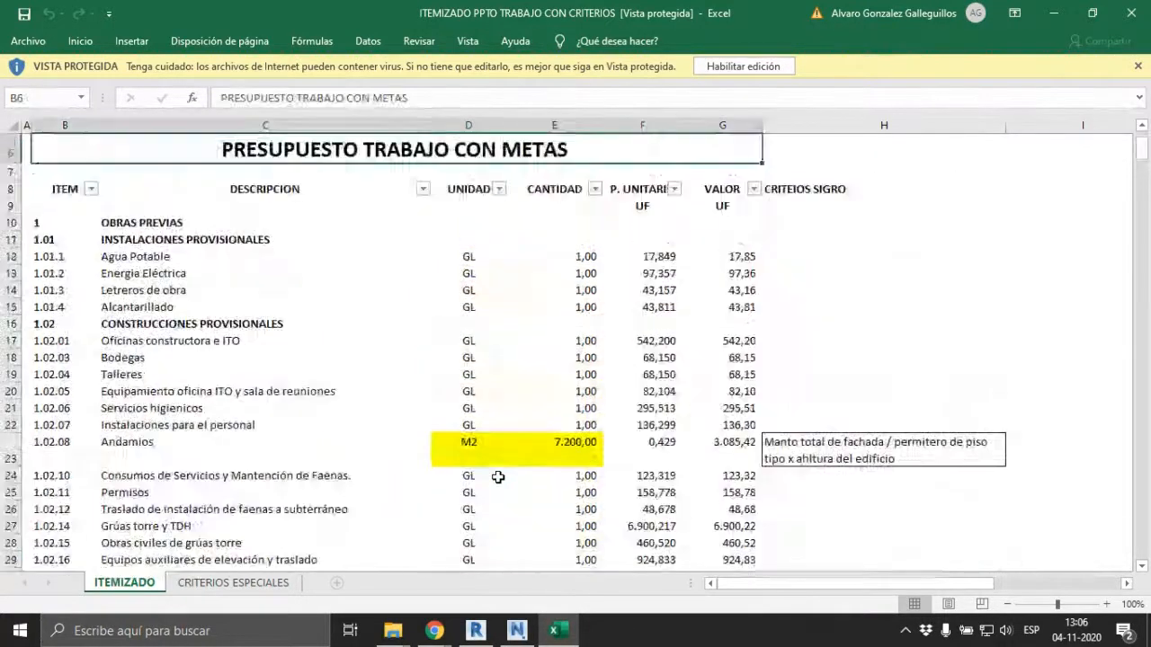
- Check the unit of Andamios and follow the UNIDAD column down to Excavación vigas de amarre
key(Up)
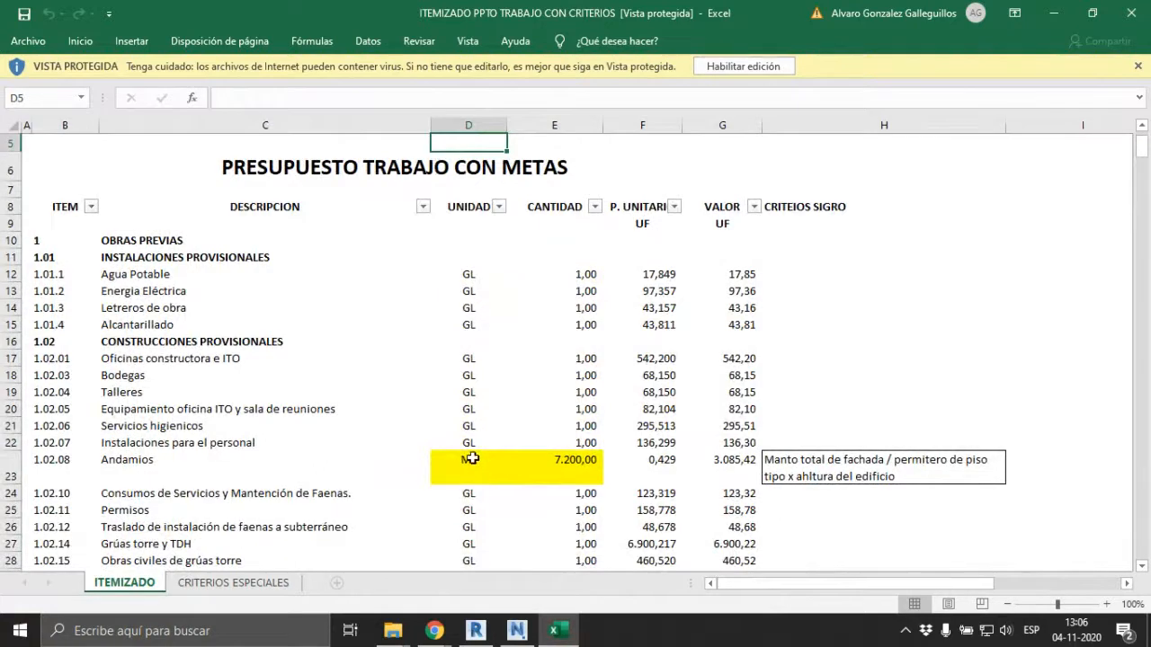
click(472, 458)
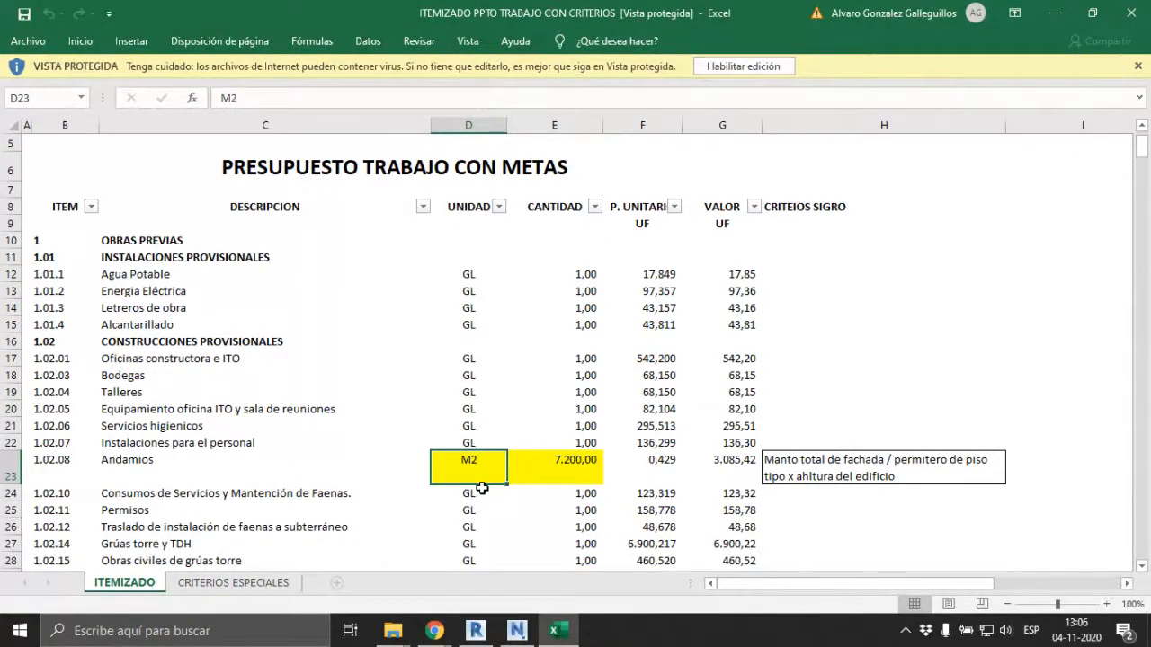
key(Down)
key(Down)
key(Down)
key(Down)
key(Down)
key(Down)
key(Down)
key(Down)
key(Down)
key(Down)
key(Down)
key(Down)
key(Down)
key(Down)
key(Down)
key(Down)
key(Down)
key(Down)
key(Down)
key(Down)
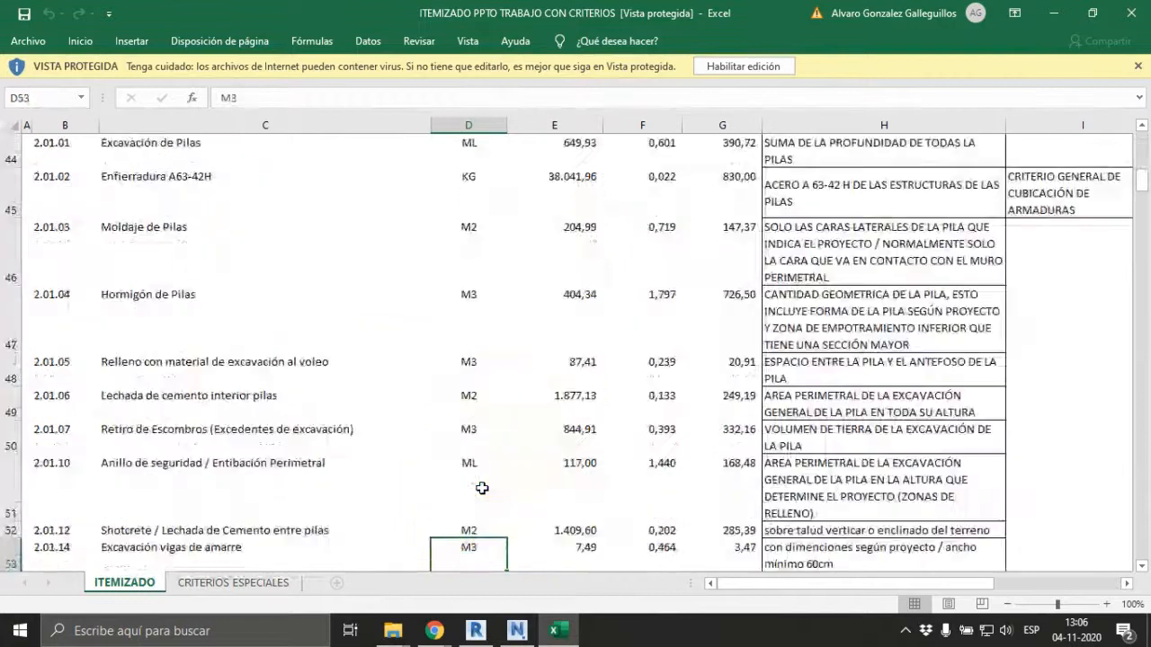
- Check the UNIDAD entries through MOLDAJE, HORMIGON ESTRUCTURAL, ACERO ESTRUCTURAL and RADIERES Y SOBRELOSAS down to the first TABIQUERIAS items
key(Down)
key(Down)
key(Down)
key(Down)
key(Down)
key(Down)
key(Down)
key(Down)
key(Down)
key(Down)
key(Down)
key(Down)
key(Down)
key(Down)
key(Down)
key(Down)
key(Down)
key(Down)
key(Down)
key(Down)
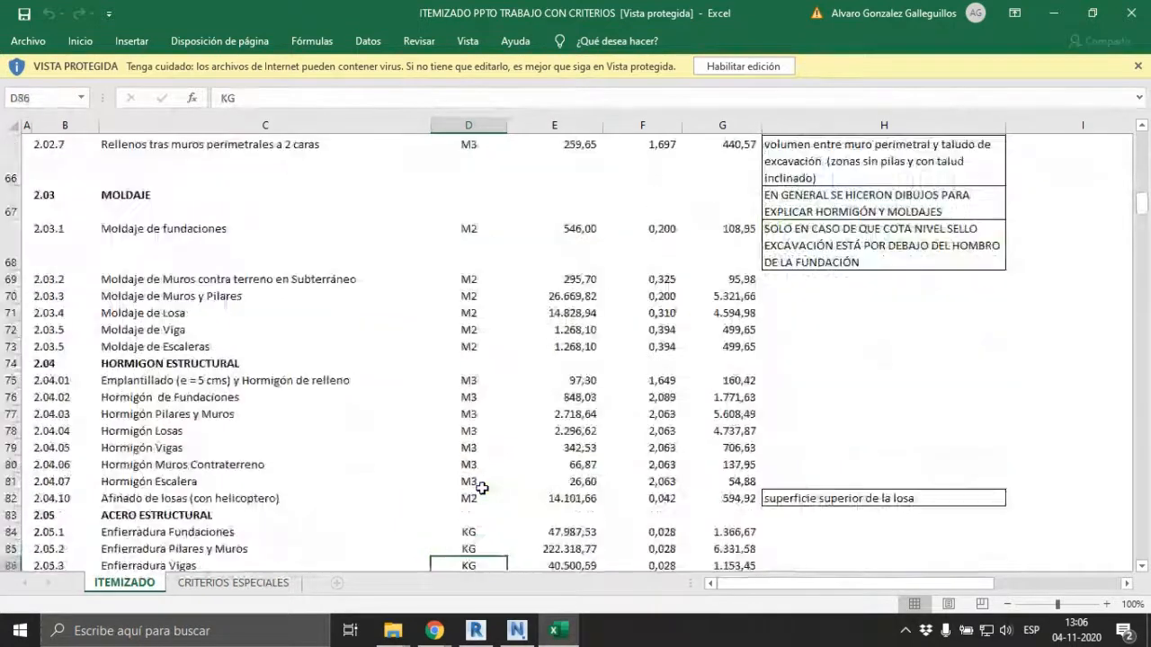
key(Down)
key(Down)
key(Down)
key(Down)
key(Down)
key(Down)
key(Down)
key(Down)
key(Down)
key(Down)
key(Down)
key(Down)
key(Down)
key(Down)
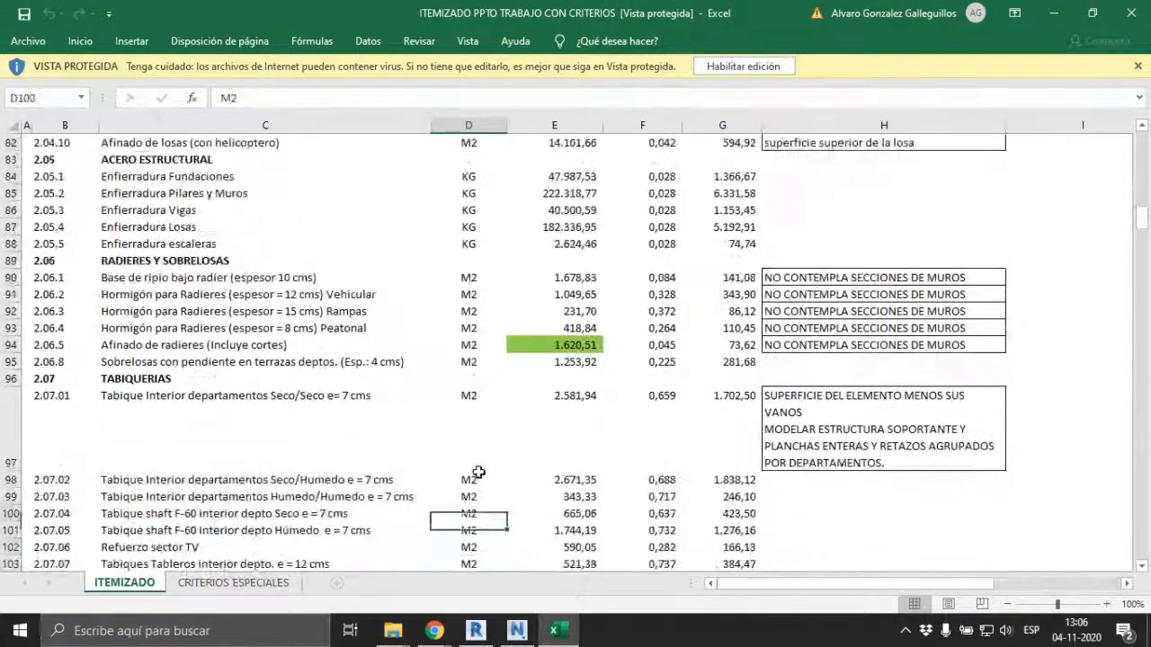
- Highlight the units of the ACERO ESTRUCTURAL items and recheck the column from Enfierradura Pilares y Muros to Tabique Interior departamentos Humedo/Humedo
drag(469, 183, 468, 244)
click(468, 193)
key(Down)
key(Down)
key(Down)
key(Down)
key(Down)
key(Down)
key(Down)
key(Down)
key(Down)
key(Down)
key(Down)
key(Down)
key(Down)
key(Down)
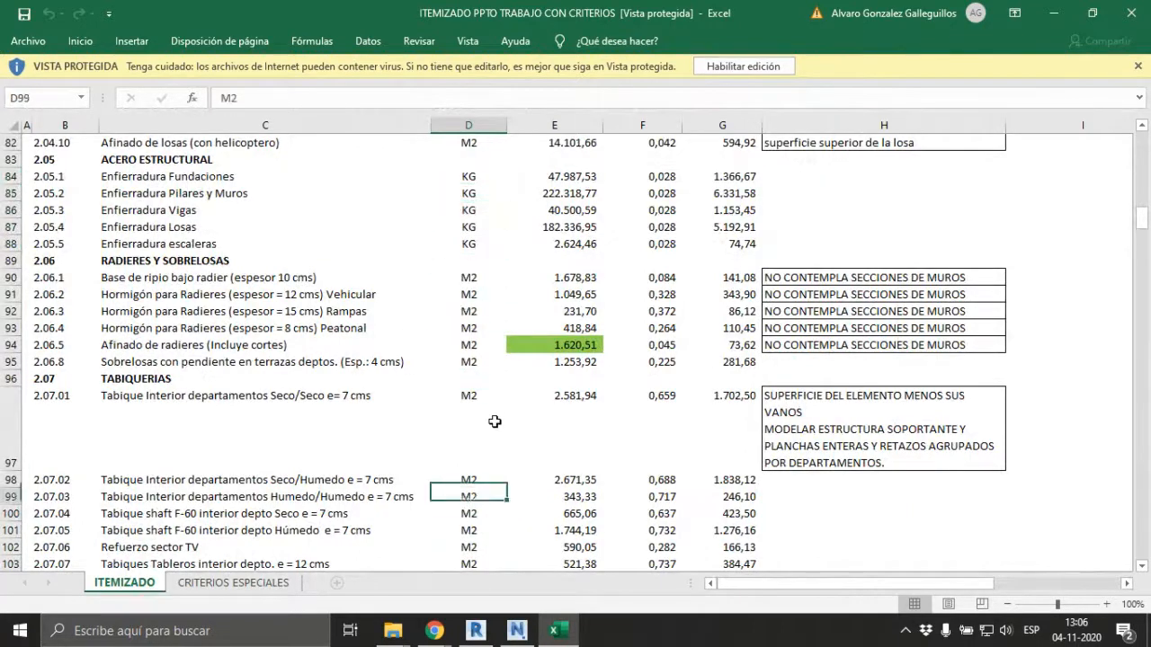
- Check the UNIDAD entries of the remaining TABIQUERIAS items down to Tabique covintec shaft cubierta
key(Down)
key(Down)
key(Down)
key(Down)
key(Down)
key(Down)
key(Down)
key(Down)
key(Down)
key(Down)
key(Down)
key(Down)
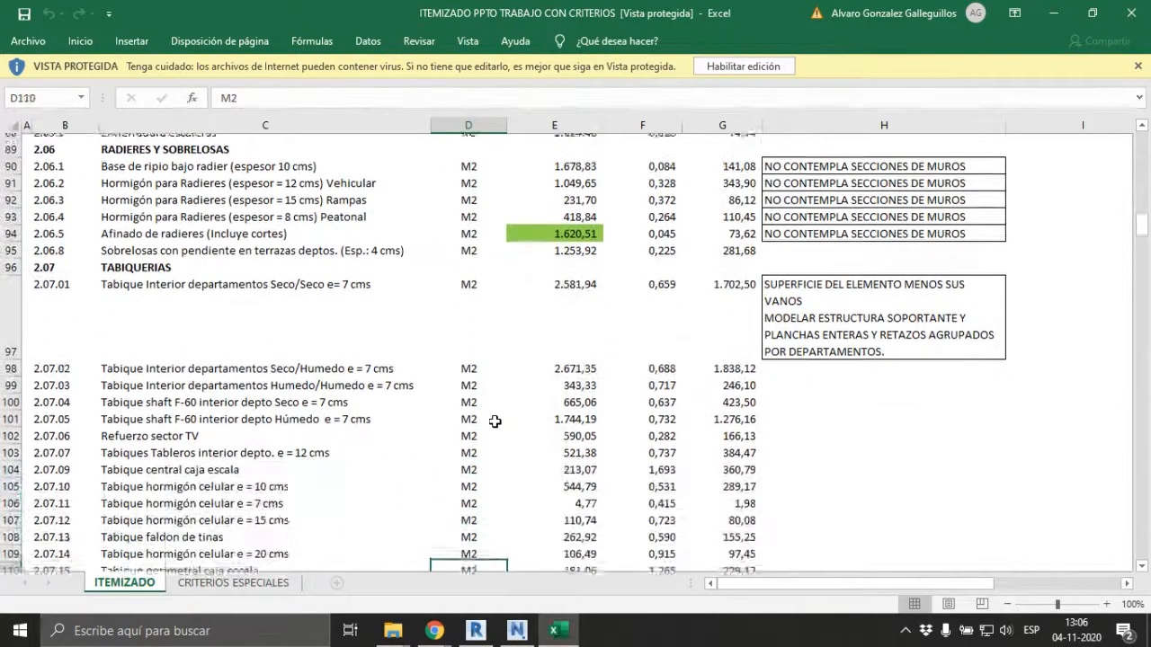
key(Down)
key(Down)
key(Down)
key(Down)
key(Down)
key(Down)
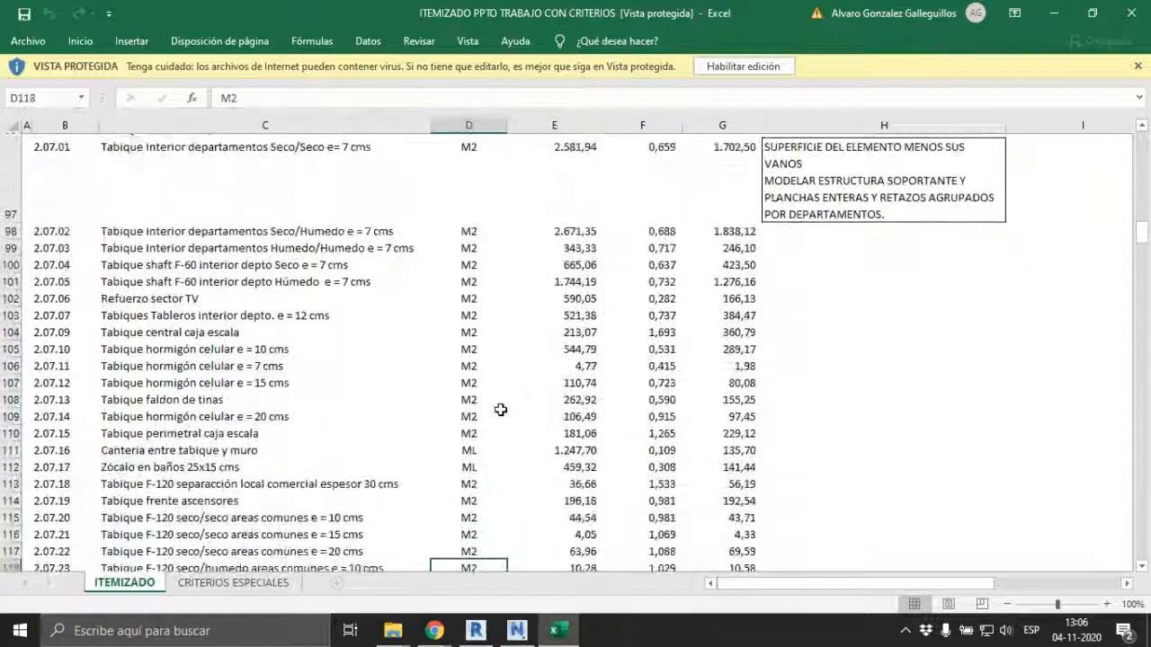
key(Down)
key(Down)
key(Down)
key(Down)
key(Down)
key(Down)
key(Down)
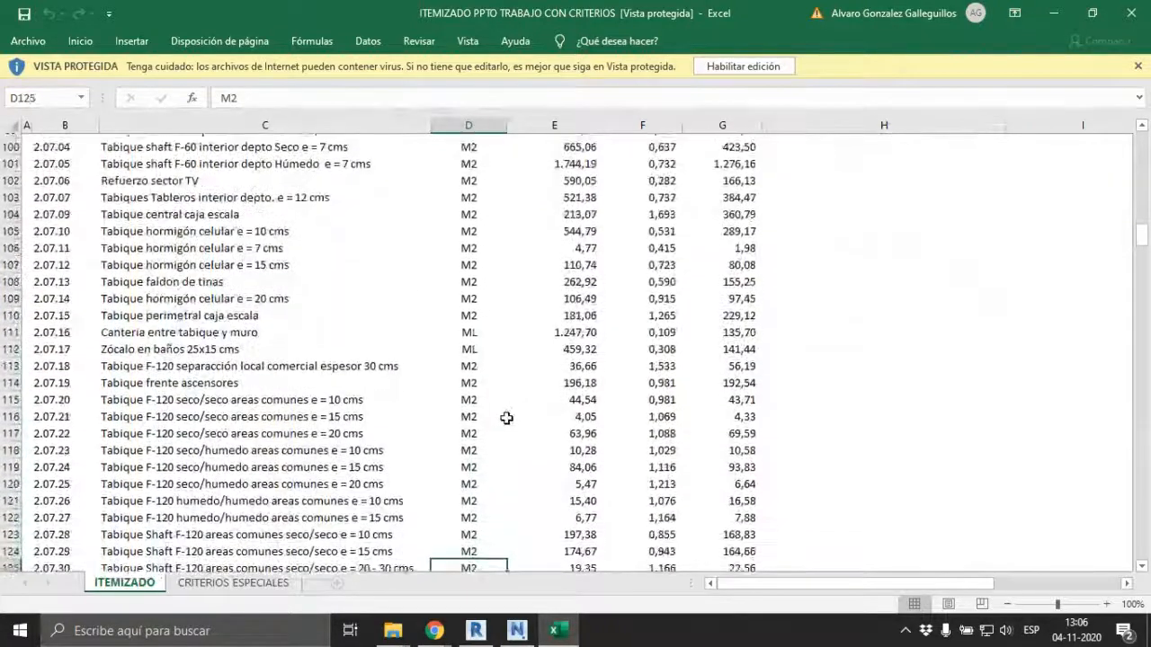
key(Down)
key(Down)
key(Down)
key(Down)
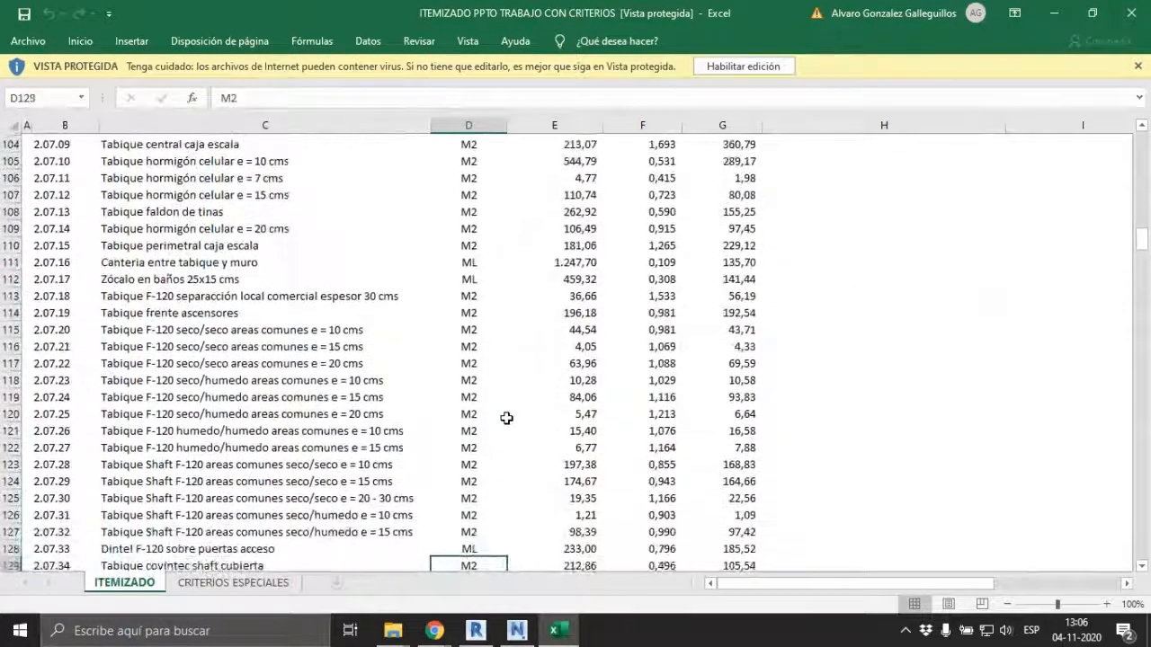
- Check the units of the AISLACION, CUBIERTA and RETIRO DE EXCEDENTES items down to Subtotal OBRA GRUESA
key(Down)
key(Down)
key(Down)
key(Down)
key(Down)
key(Down)
key(Down)
key(Down)
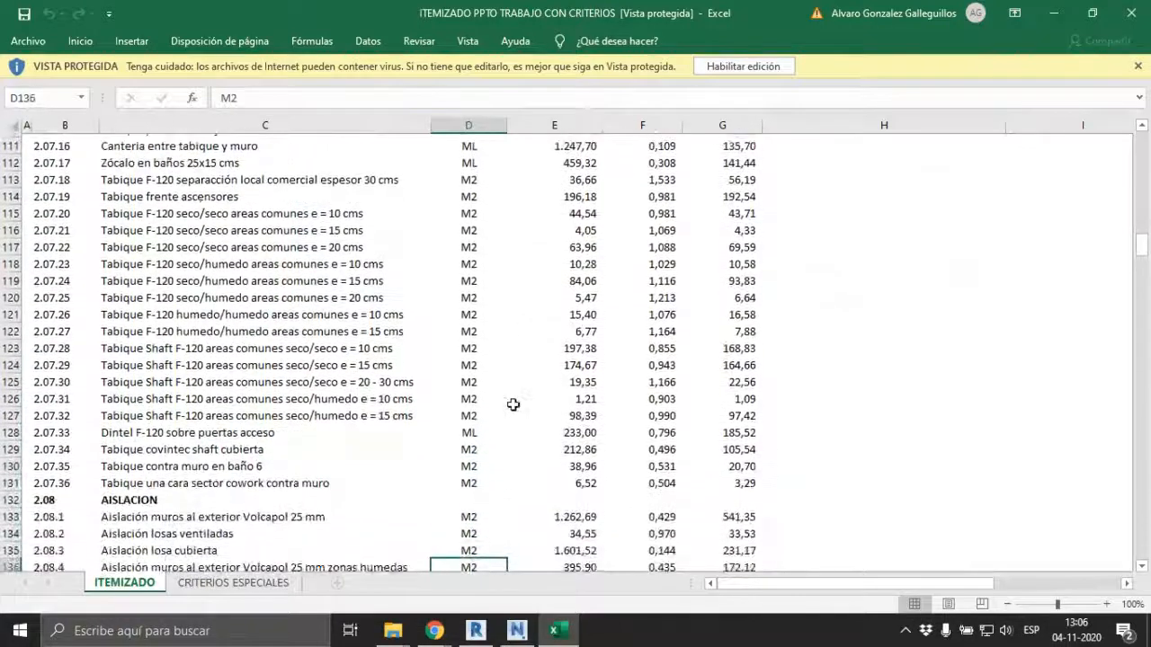
key(Down)
key(Down)
key(Down)
key(Down)
key(Down)
key(Down)
key(Down)
key(Down)
key(Down)
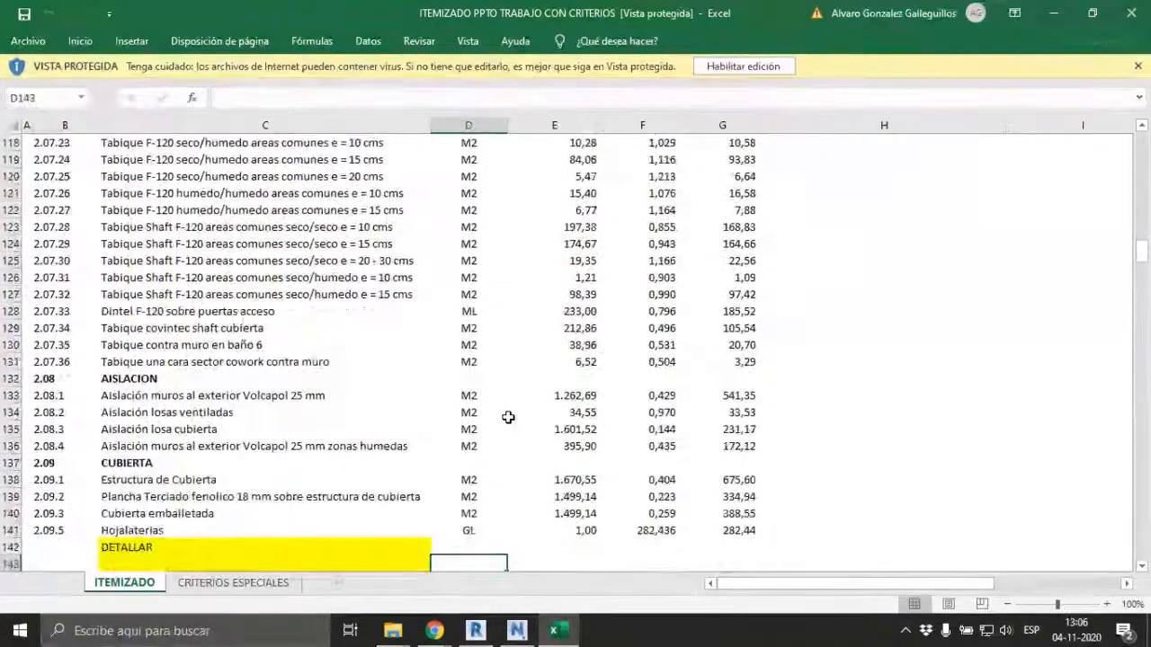
key(Down)
key(Down)
key(Down)
key(Down)
key(Down)
key(Down)
key(Down)
key(Down)
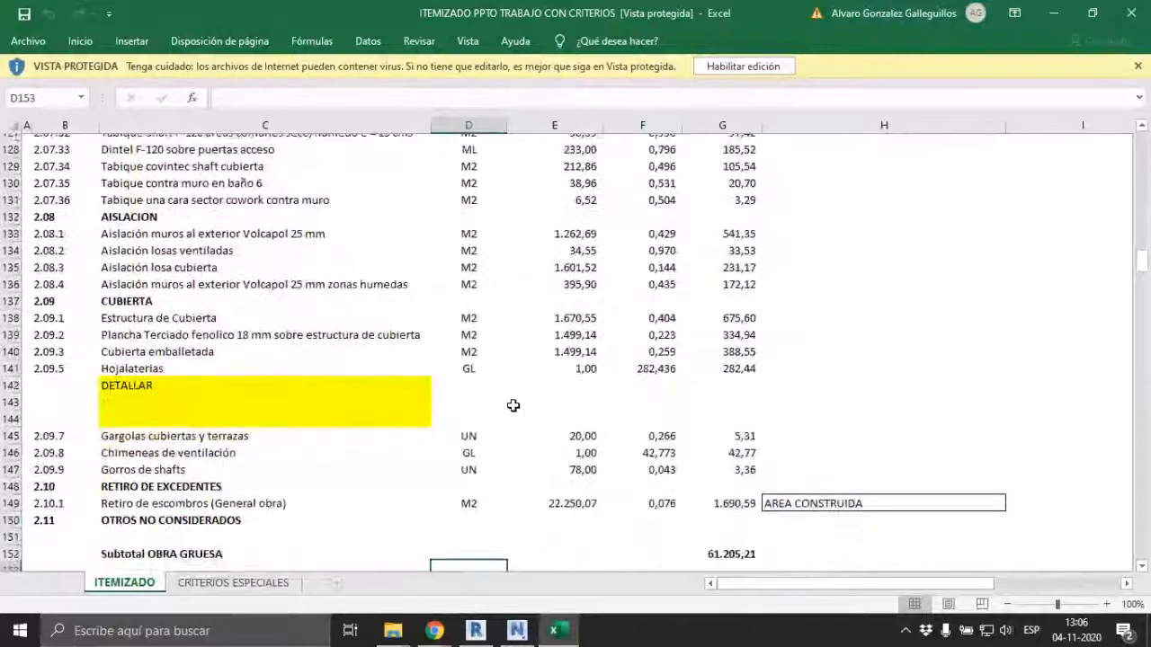
- Check the units under TERMINACIONES, from CARPINTERIA METALICA and ESTUCOS, ENLUCIDOS down to Cielo falso de volcanita 10 mm under CIELOS
key(Down)
key(Down)
key(Down)
key(Down)
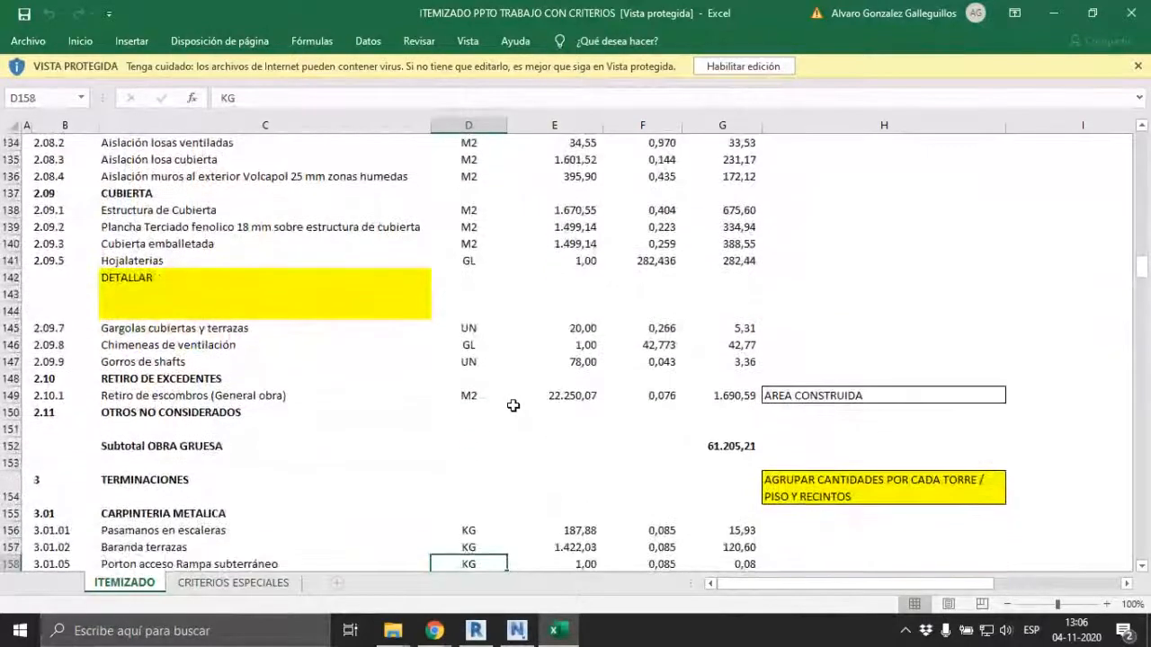
key(Down)
key(Down)
key(Down)
key(Down)
key(Down)
key(Down)
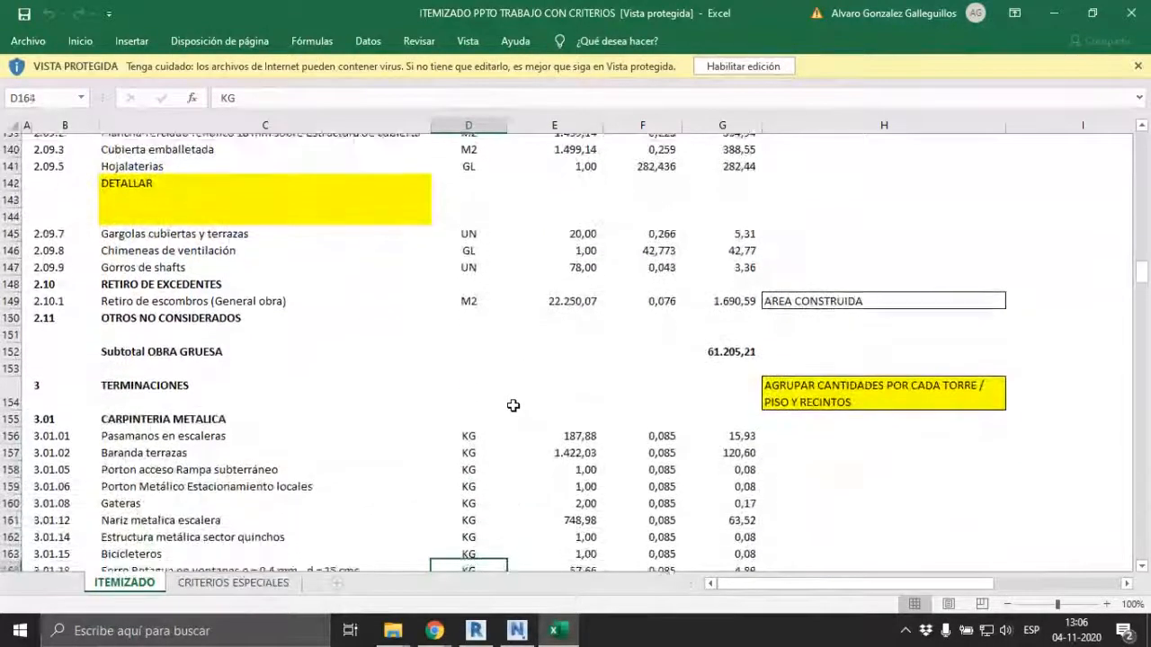
key(Down)
key(Down)
key(Down)
key(Down)
key(Down)
key(Down)
key(Down)
key(Down)
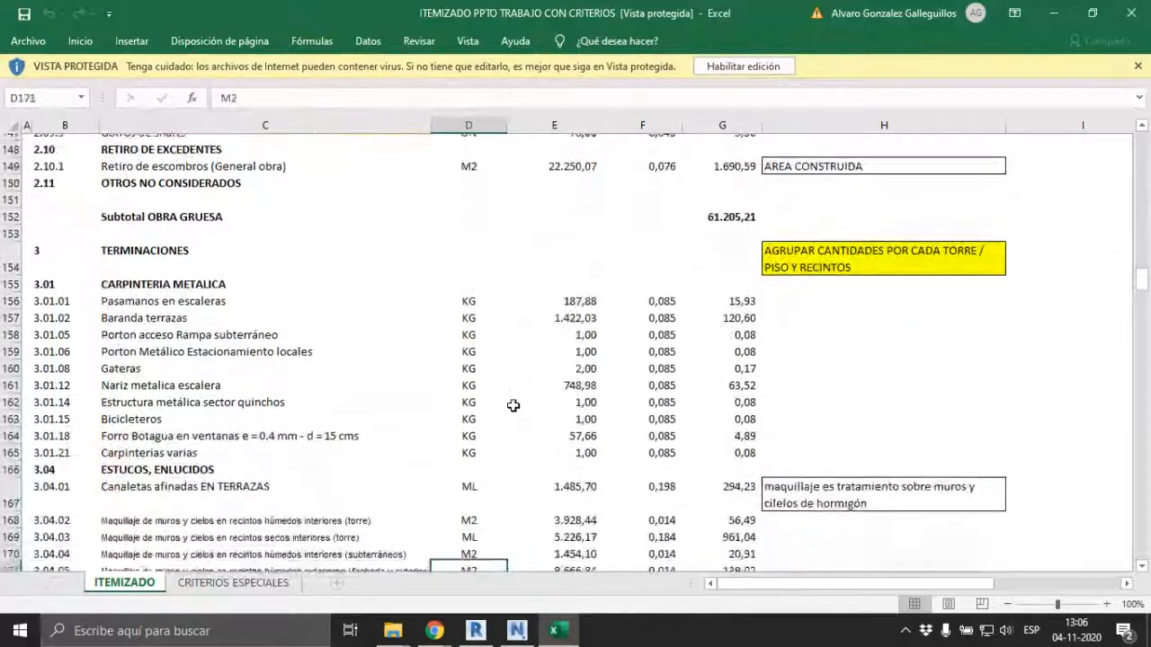
key(Down)
key(Down)
key(Down)
key(Down)
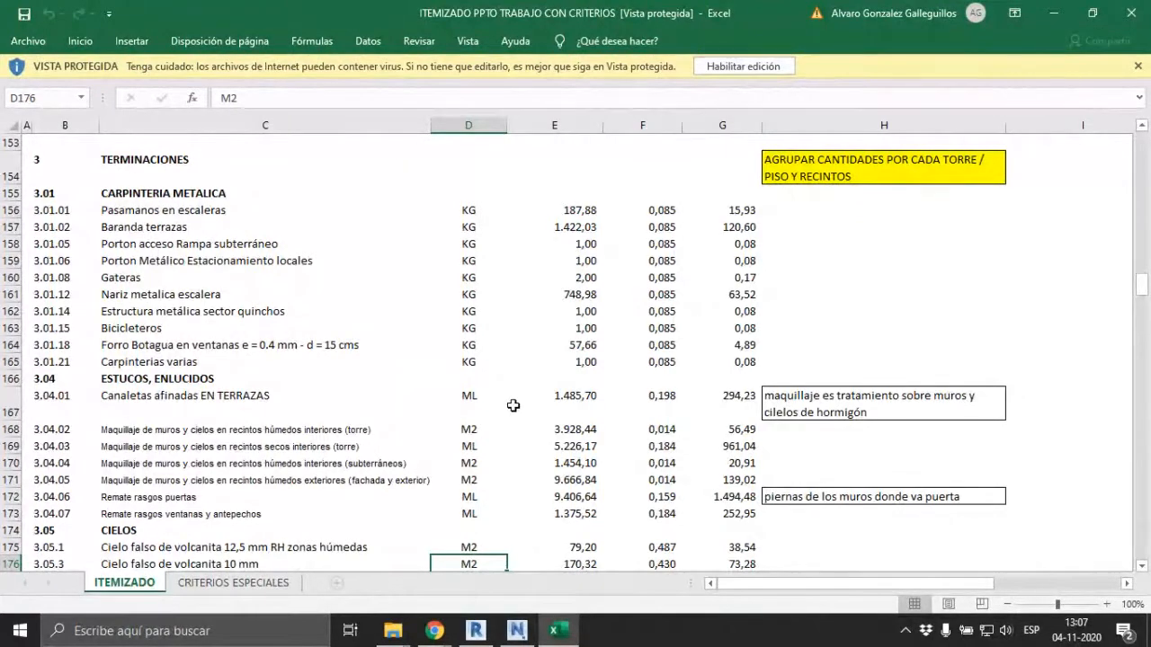
- Look over the further TERMINACIONES items and criteria, from PAVIMENTO INTERIORES and PINTURA to PUERTAS and QUINCALLERIA
scroll(505, 405, down, 11)
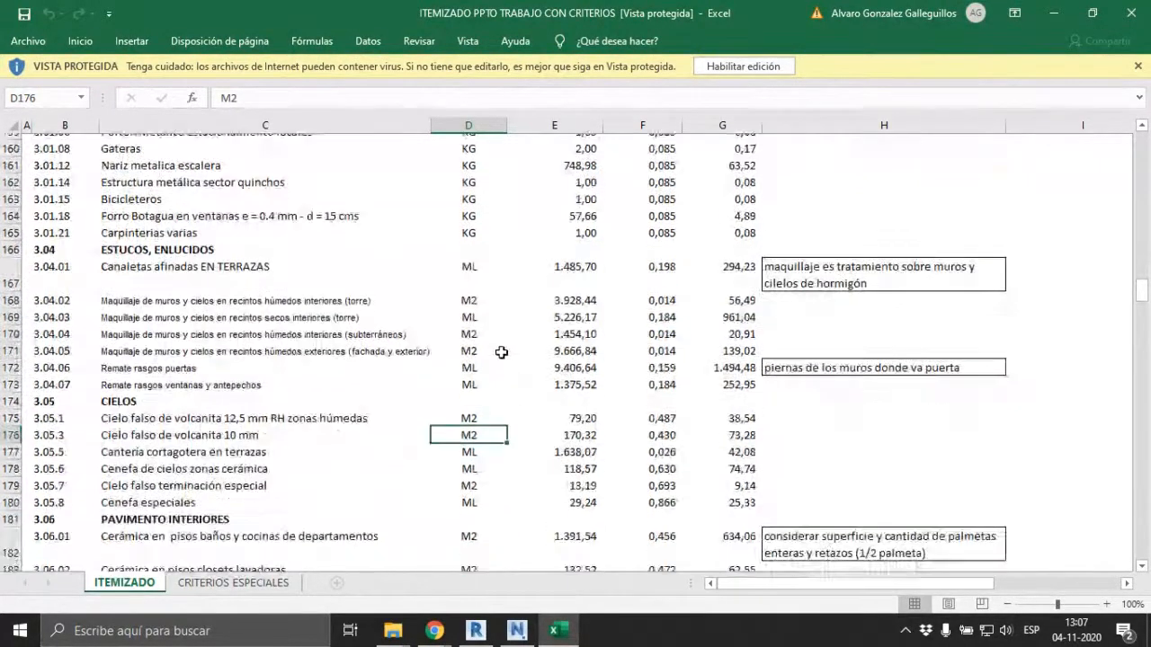
scroll(524, 318, down, 12)
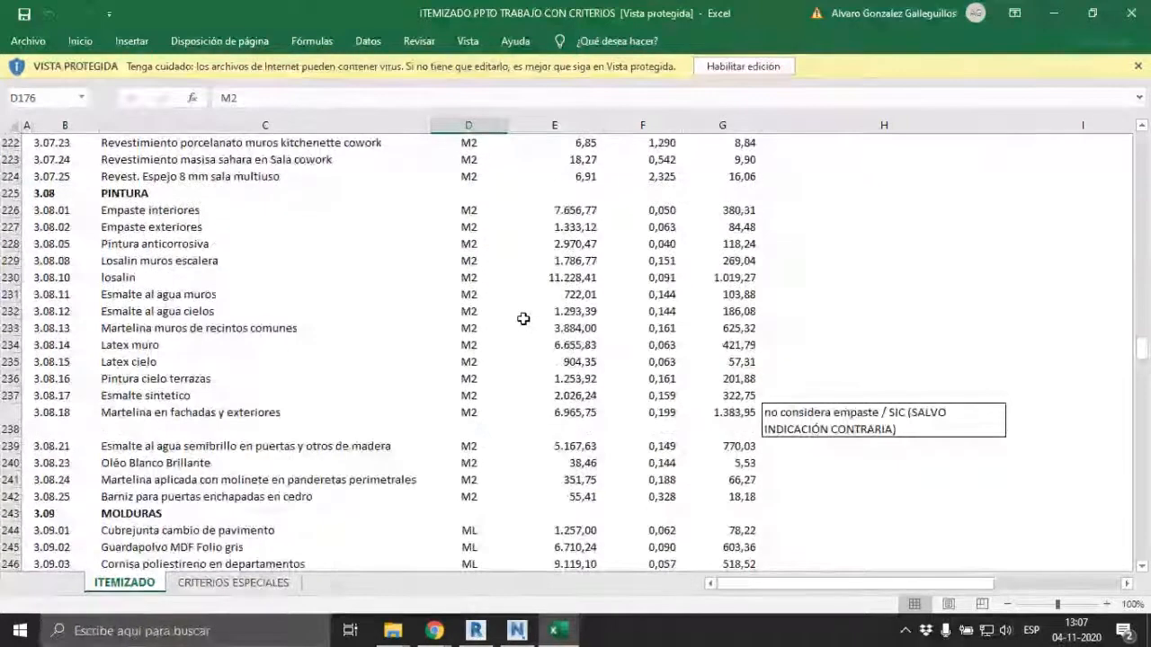
scroll(523, 318, down, 8)
scroll(520, 328, down, 5)
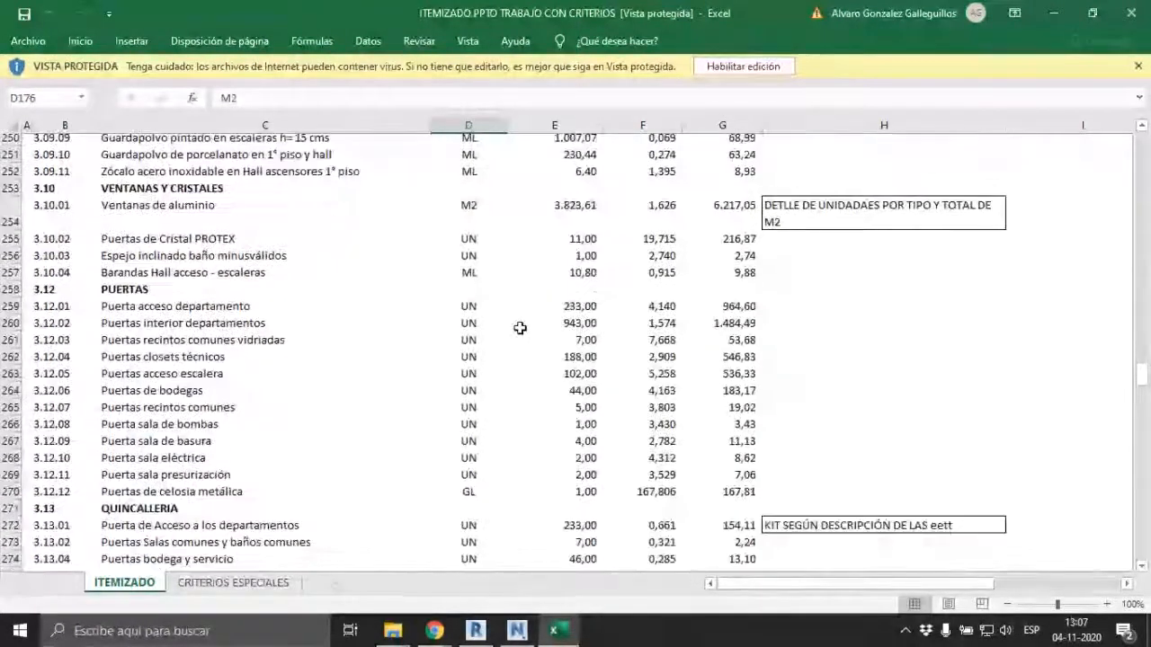
- Switch to Navisworks and look over the item groups Muros, Hormigones and Terminaciones in the Quantification Workbook
click(478, 633)
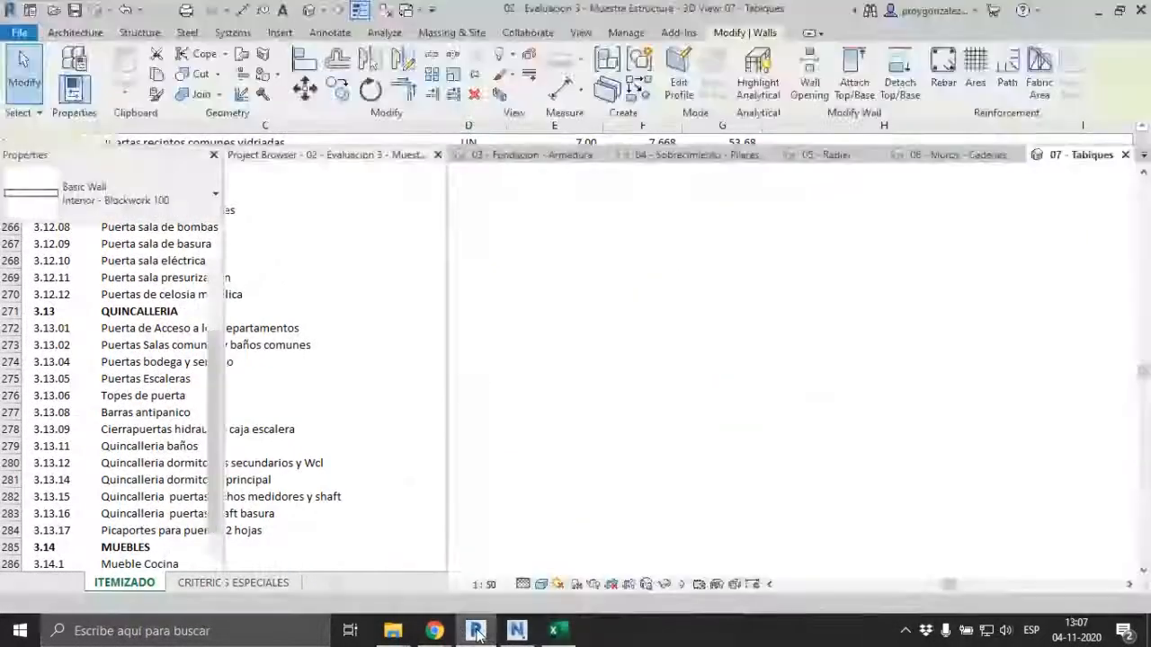
click(517, 631)
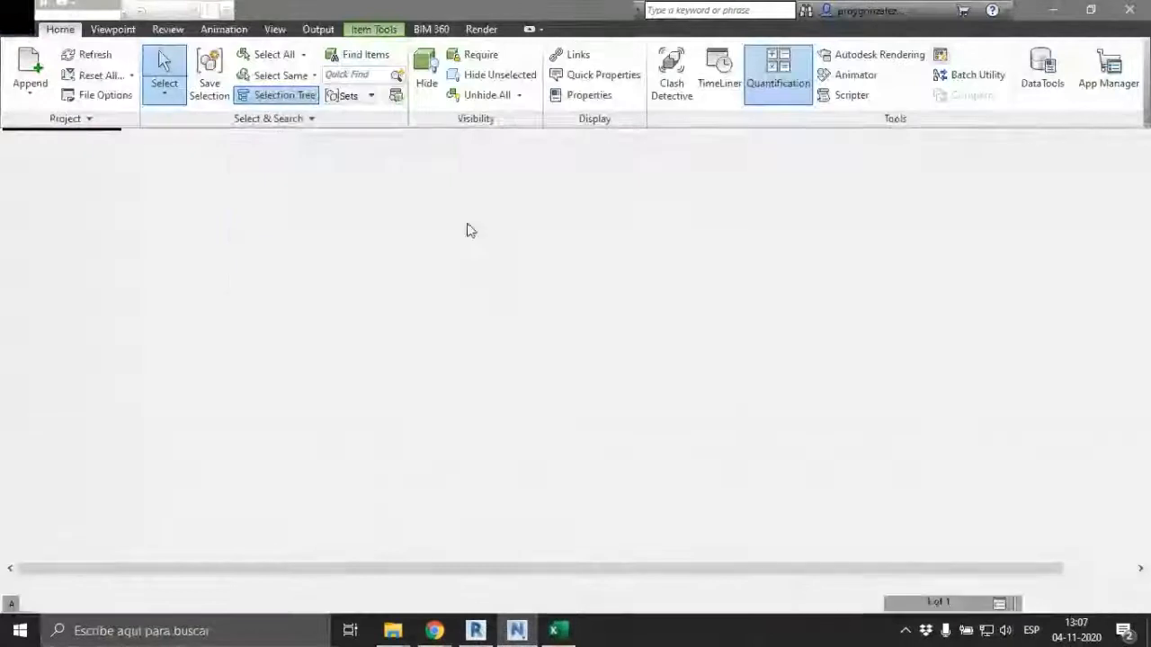
scroll(199, 407, up, 1)
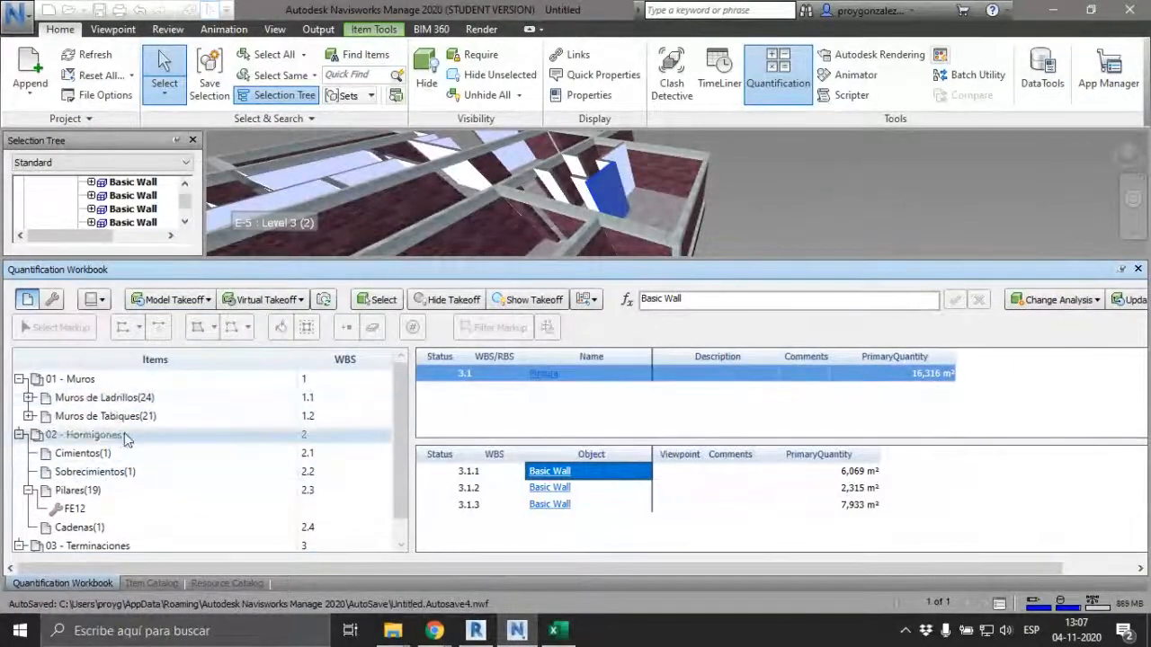
scroll(214, 476, down, 1)
scroll(211, 490, up, 1)
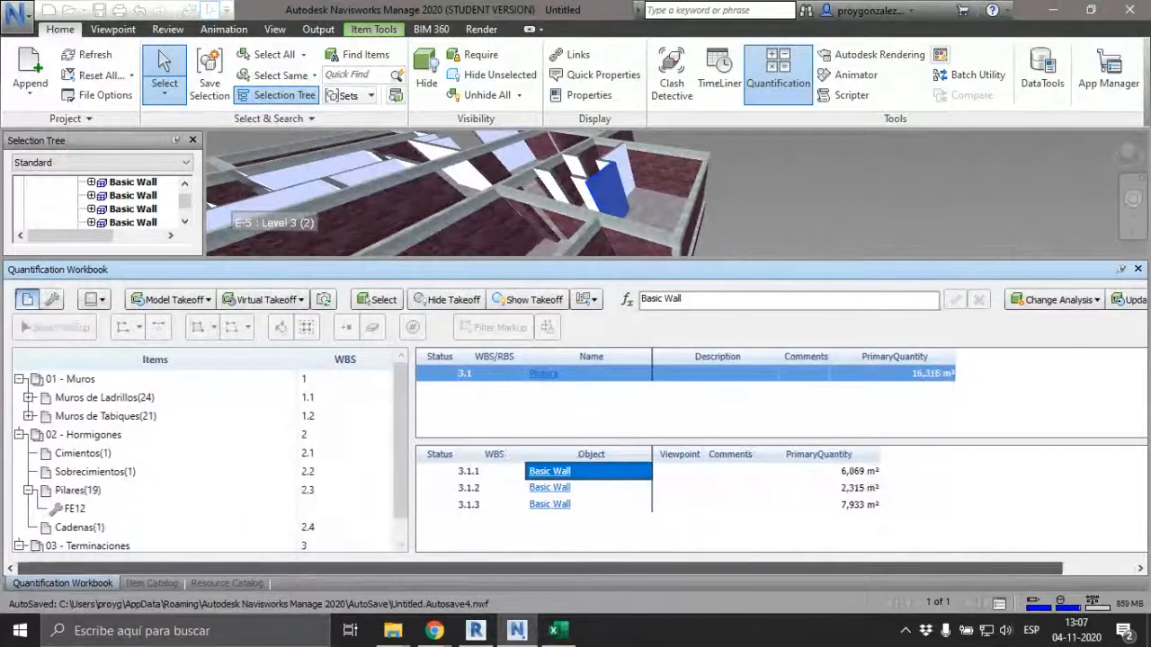
- Export all takeoff quantities to Excel on the desktop as New Quantity Report and open the exported file
drag(1046, 567, 1112, 580)
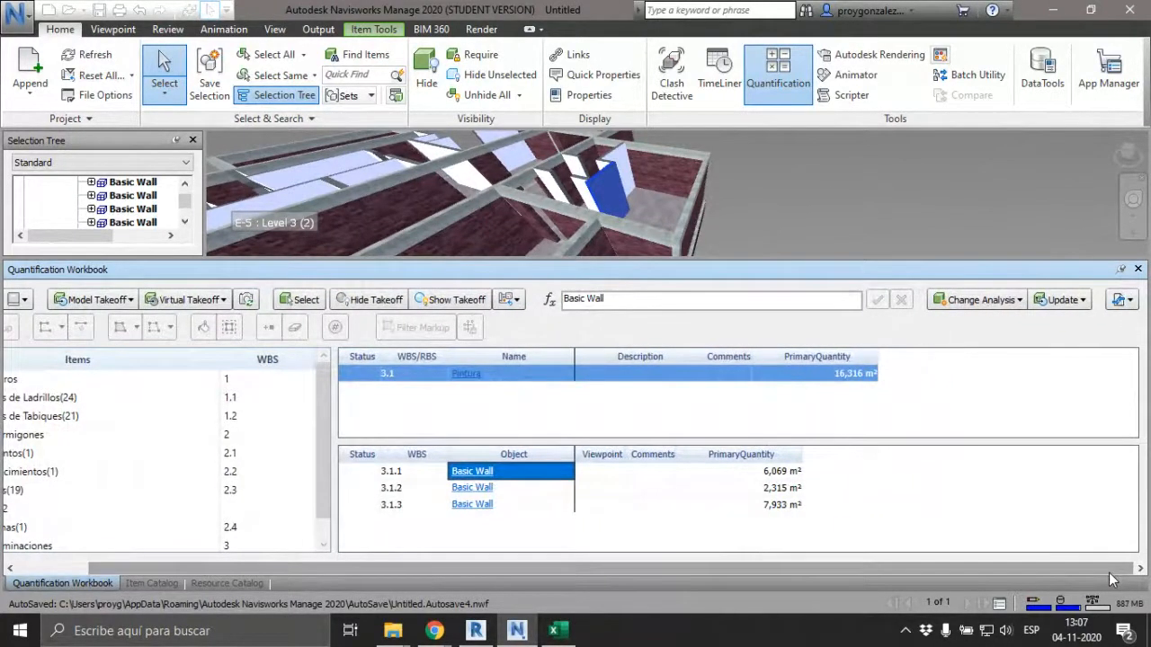
click(1127, 301)
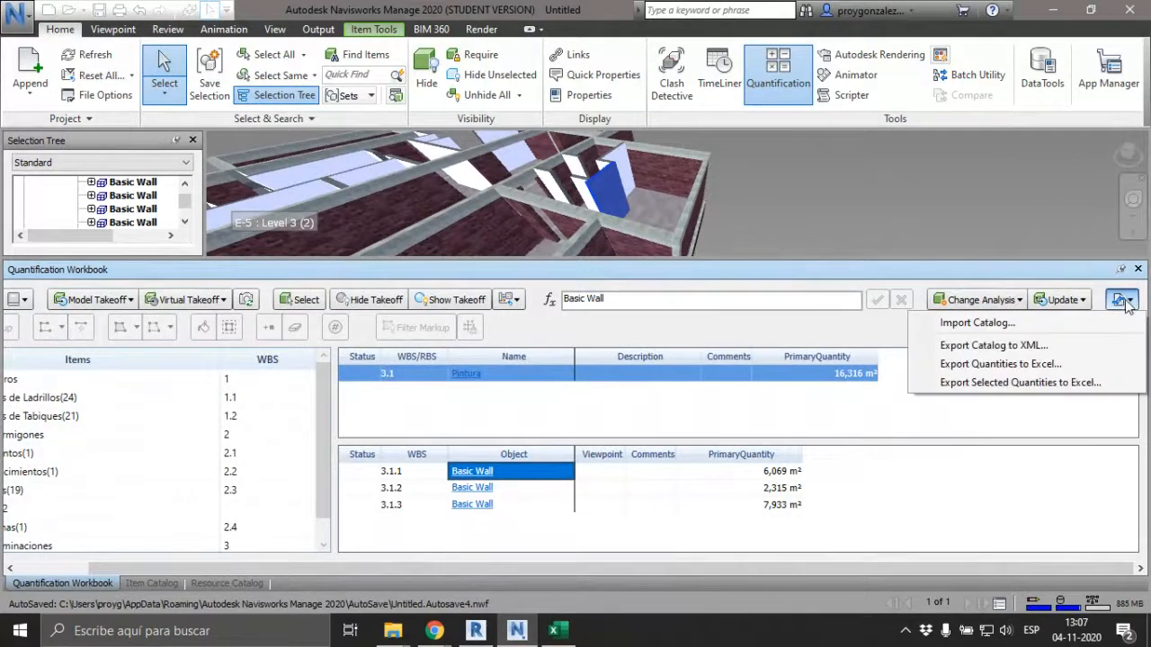
click(1016, 366)
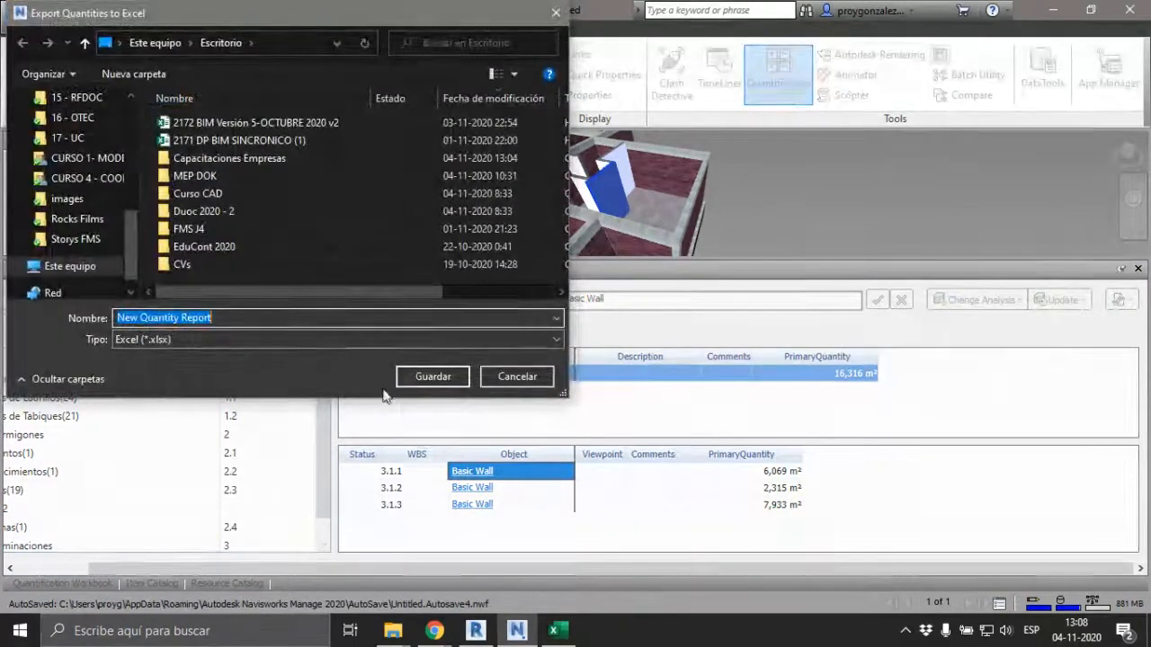
click(426, 379)
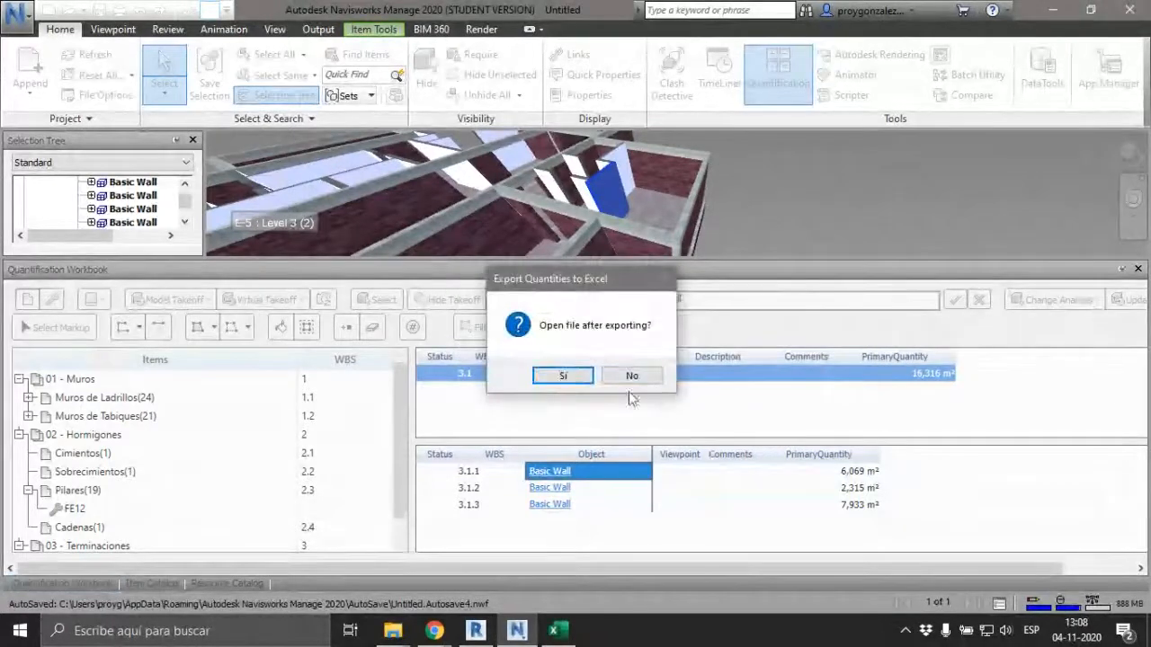
click(575, 376)
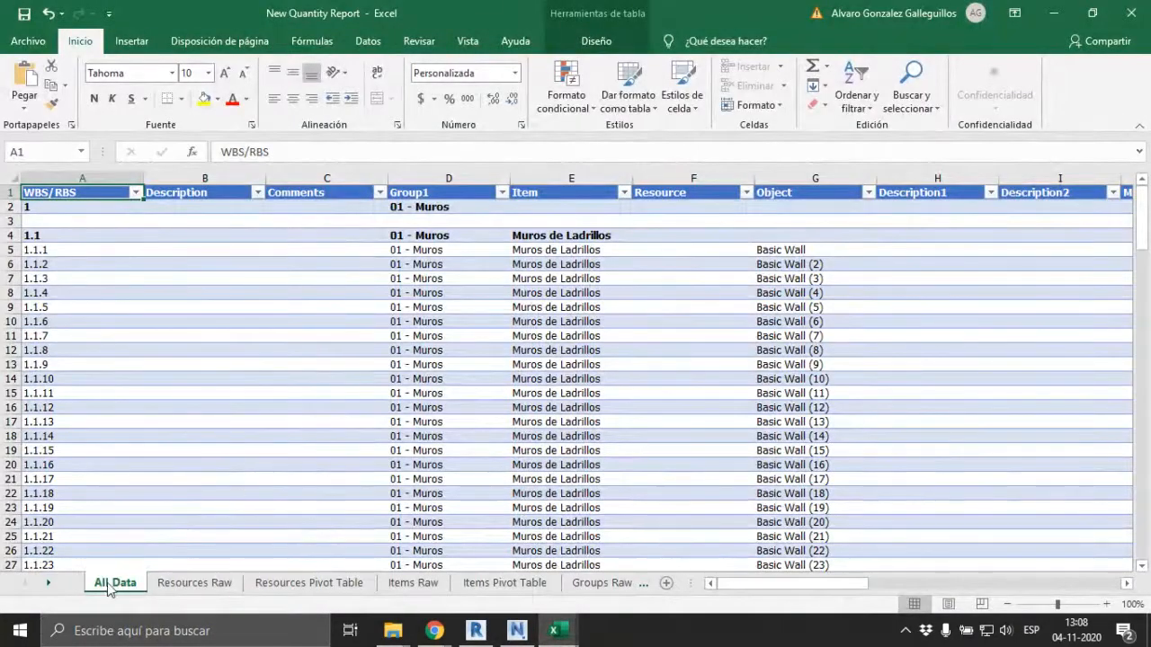
- Look over the All Data sheet from the Muros items and their Corniza resources down to the Hormigones items
scroll(454, 399, down, 6)
scroll(454, 398, down, 12)
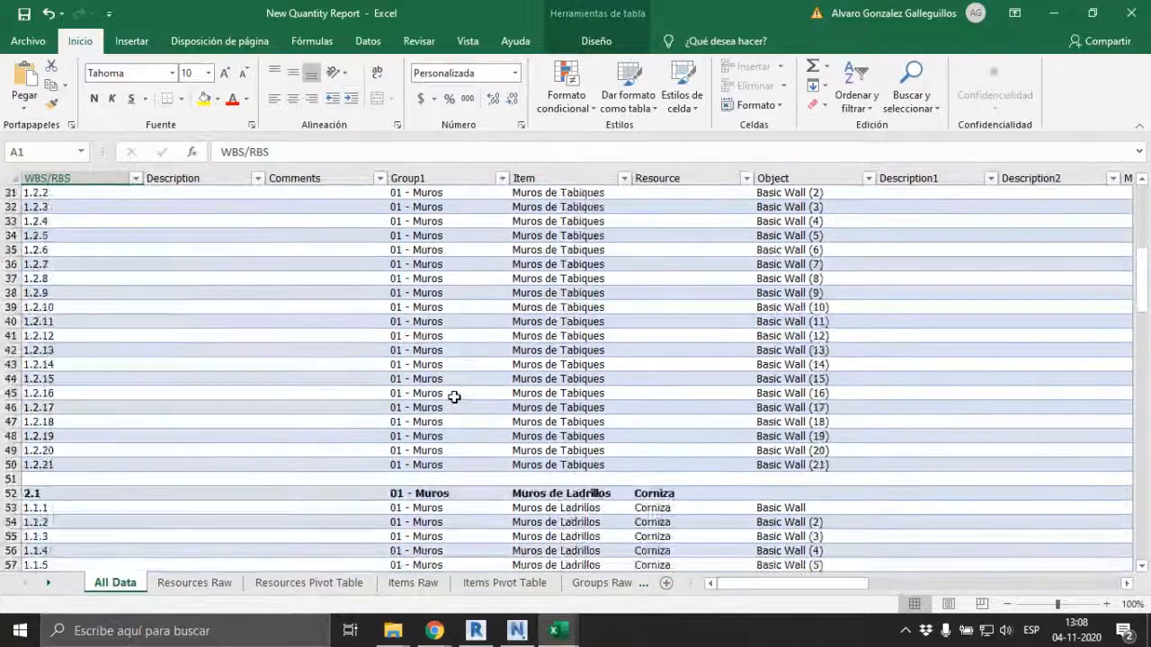
scroll(454, 398, down, 6)
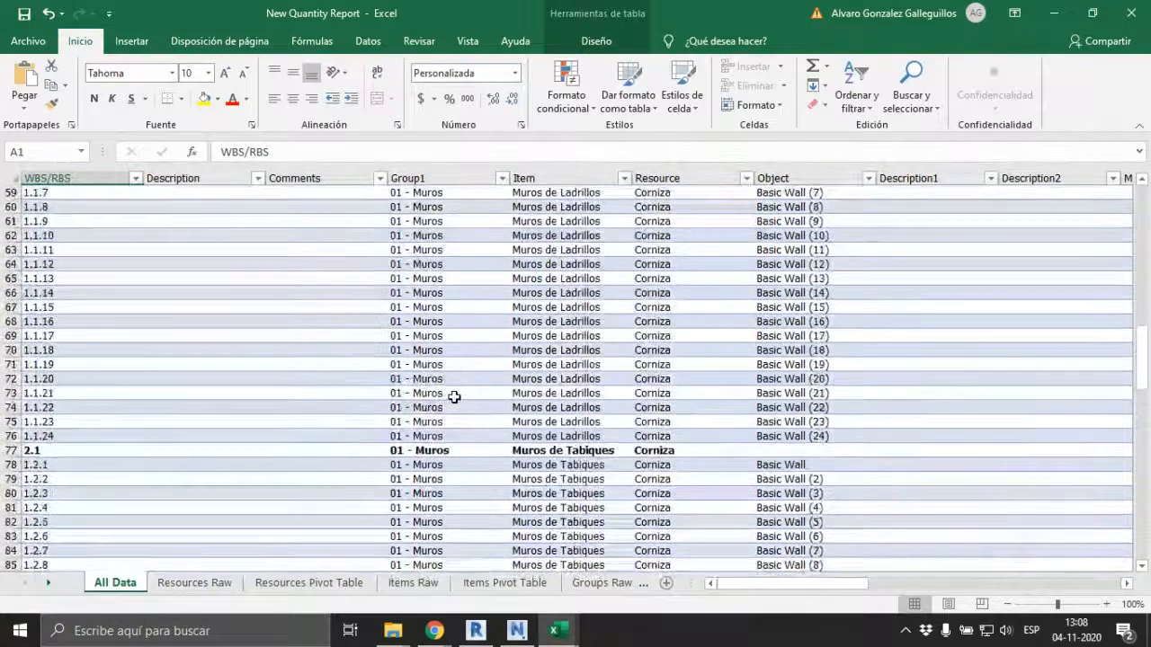
scroll(600, 434, down, 2)
scroll(680, 381, up, 4)
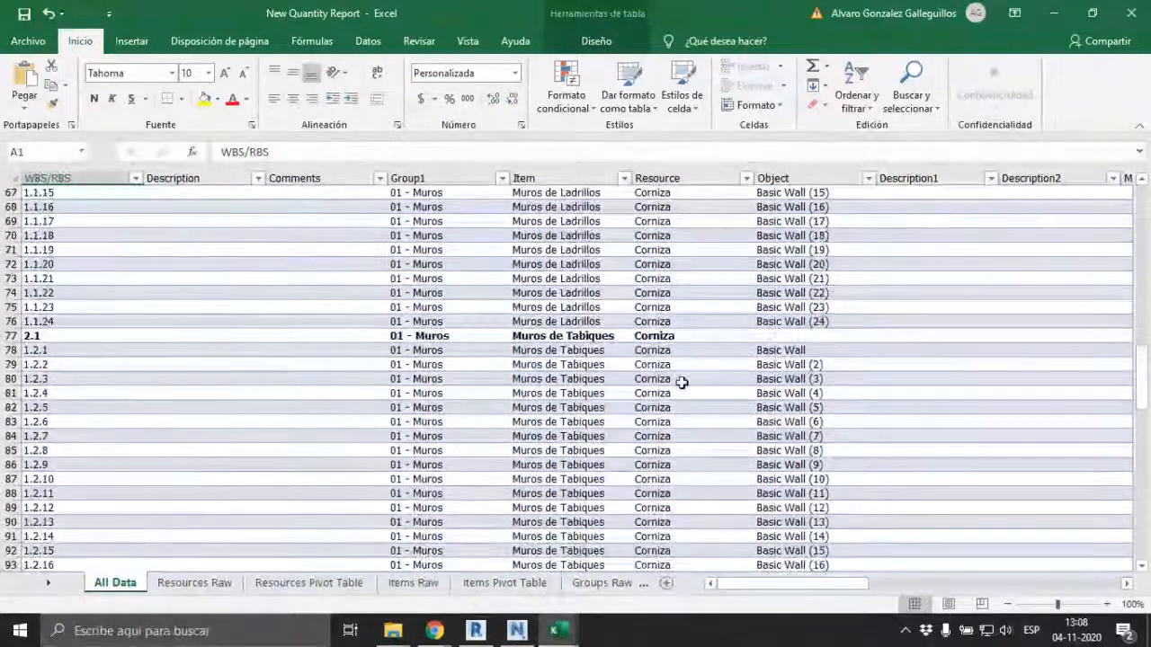
scroll(675, 384, down, 6)
scroll(676, 384, down, 6)
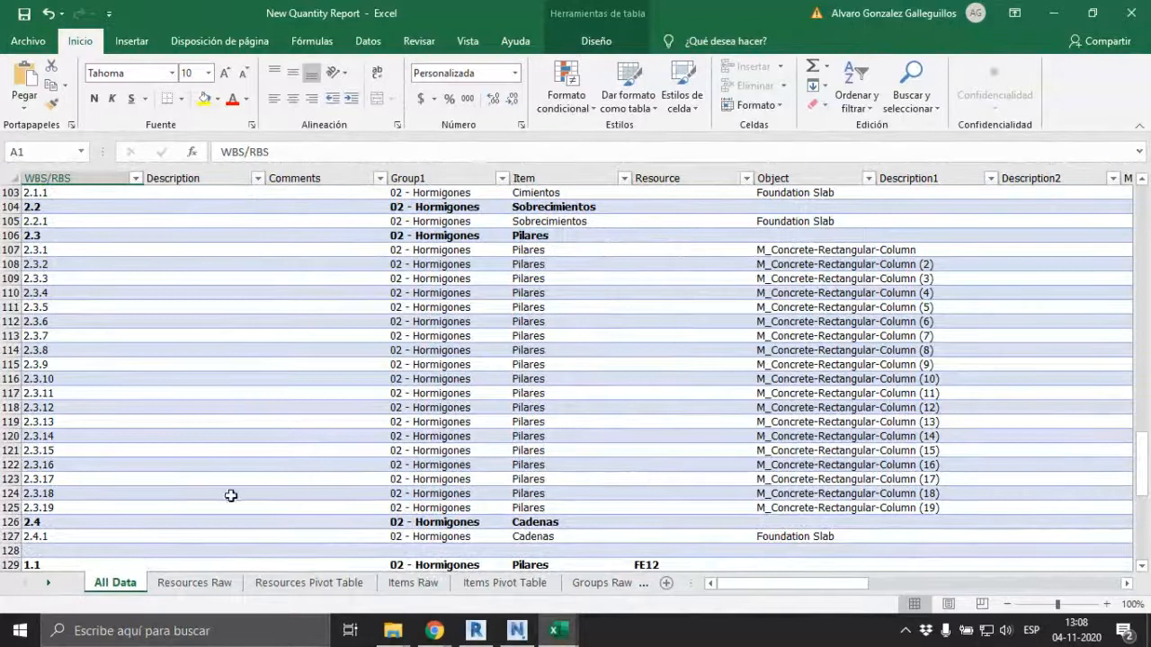
- View the report's Resources Raw, Resources Pivot Table, Items Raw and Items Pivot Table sheets
click(196, 583)
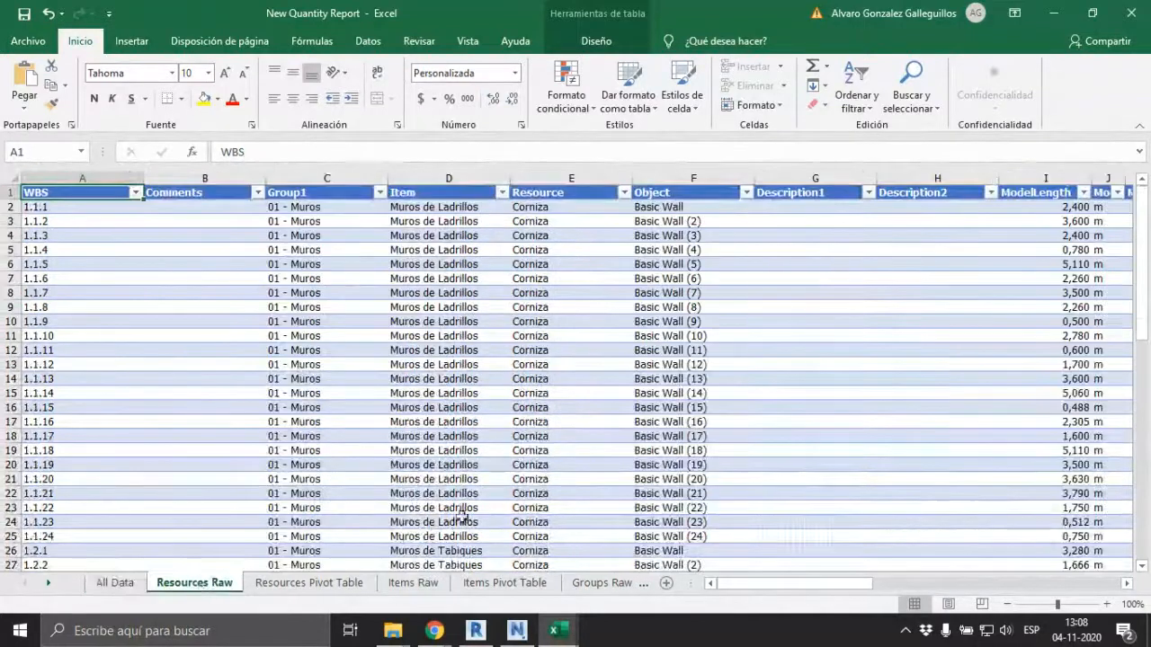
click(310, 583)
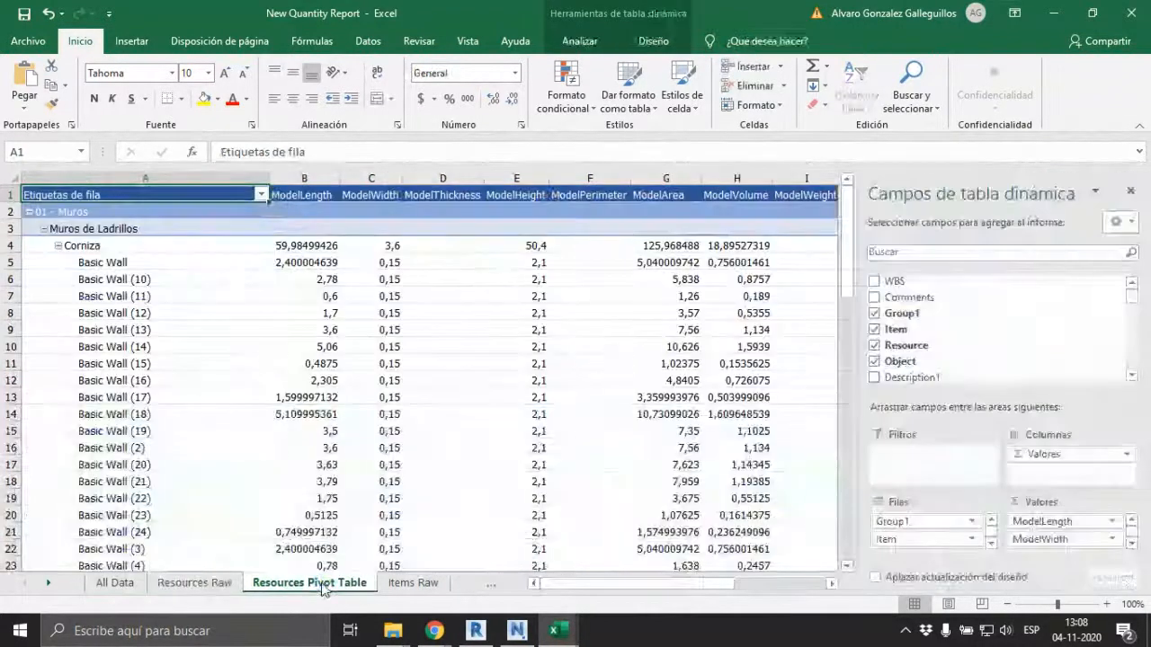
click(406, 586)
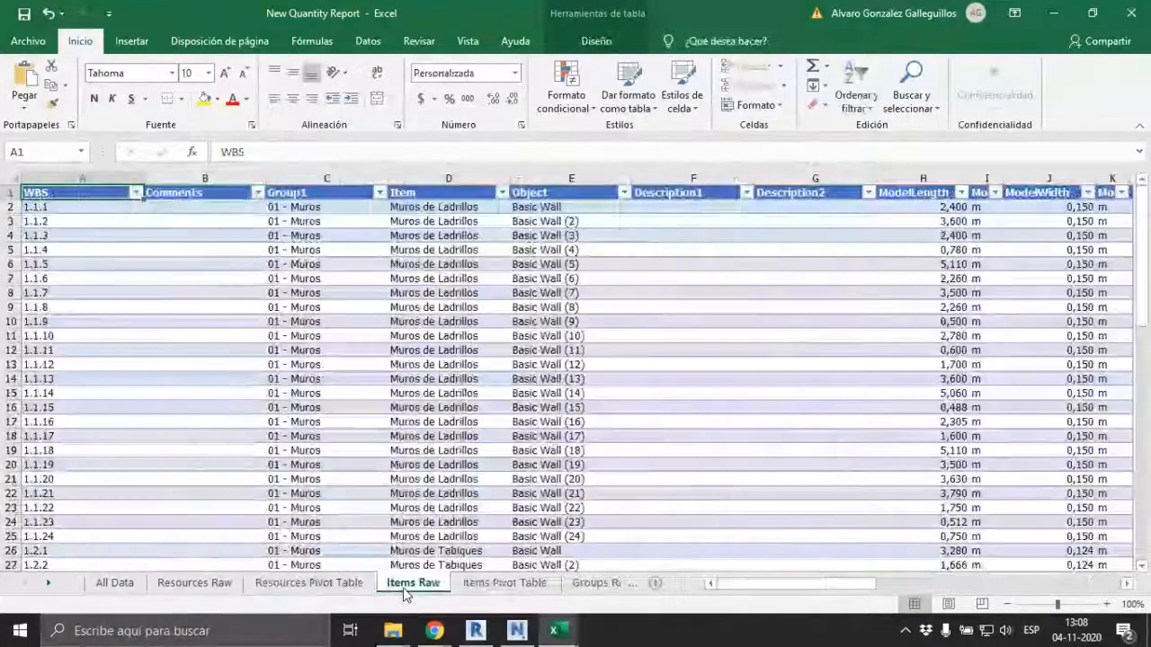
click(505, 582)
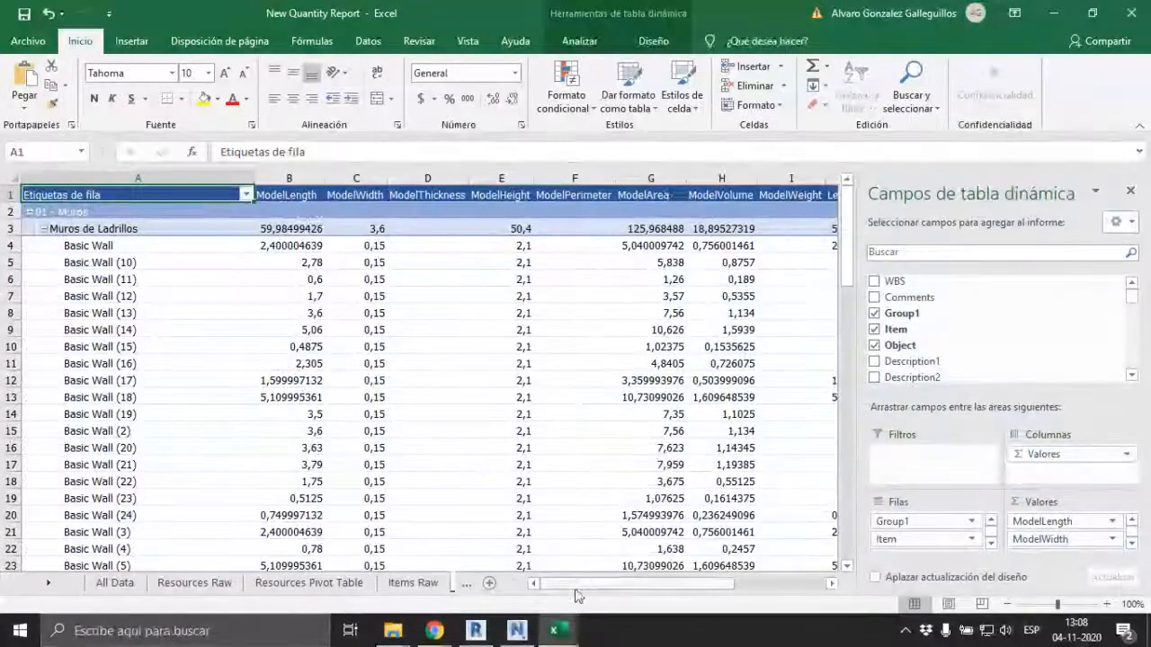
- Return to the All Data sheet and examine its quantity columns across to PrimaryQuantity
click(115, 582)
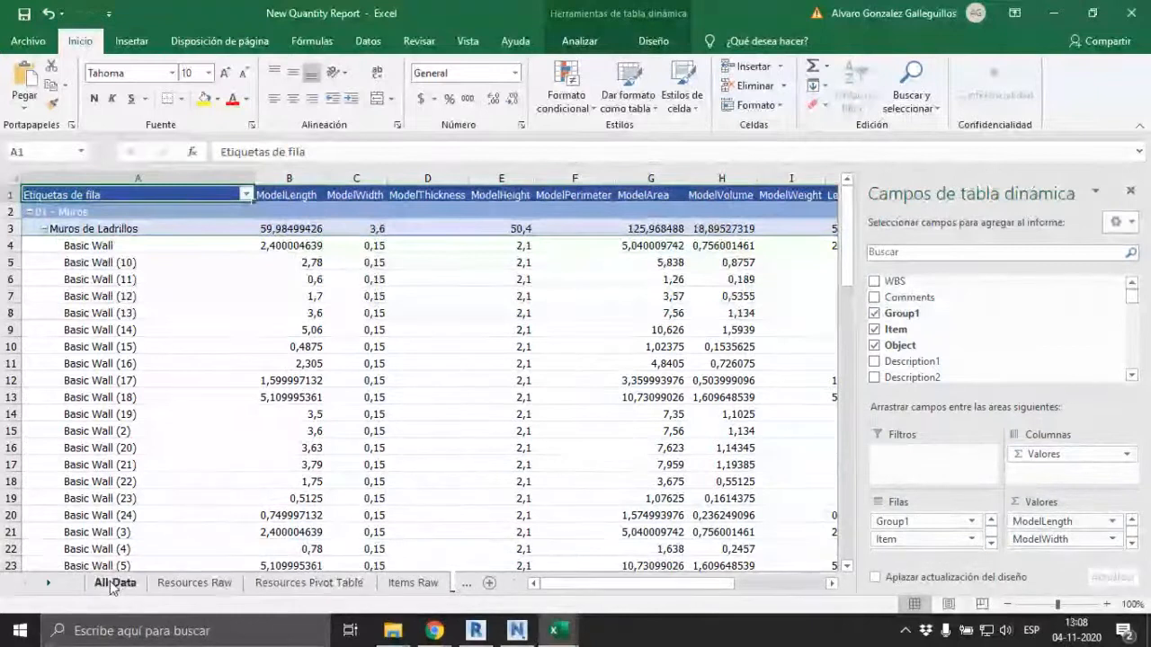
scroll(620, 544, up, 20)
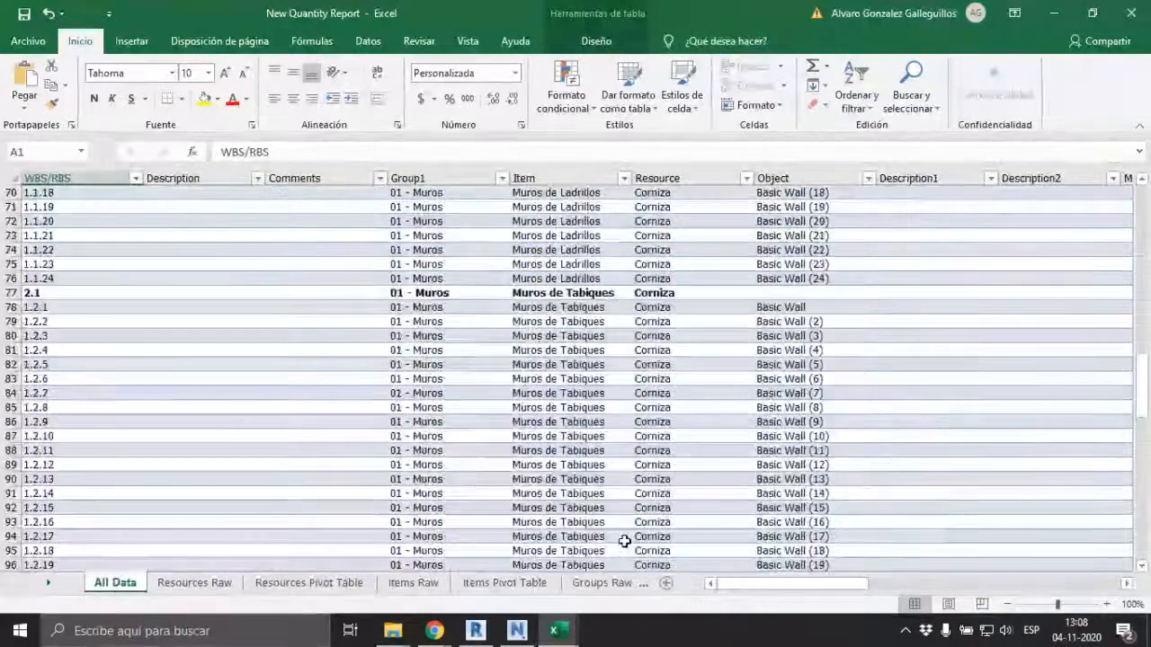
scroll(788, 600, up, 4)
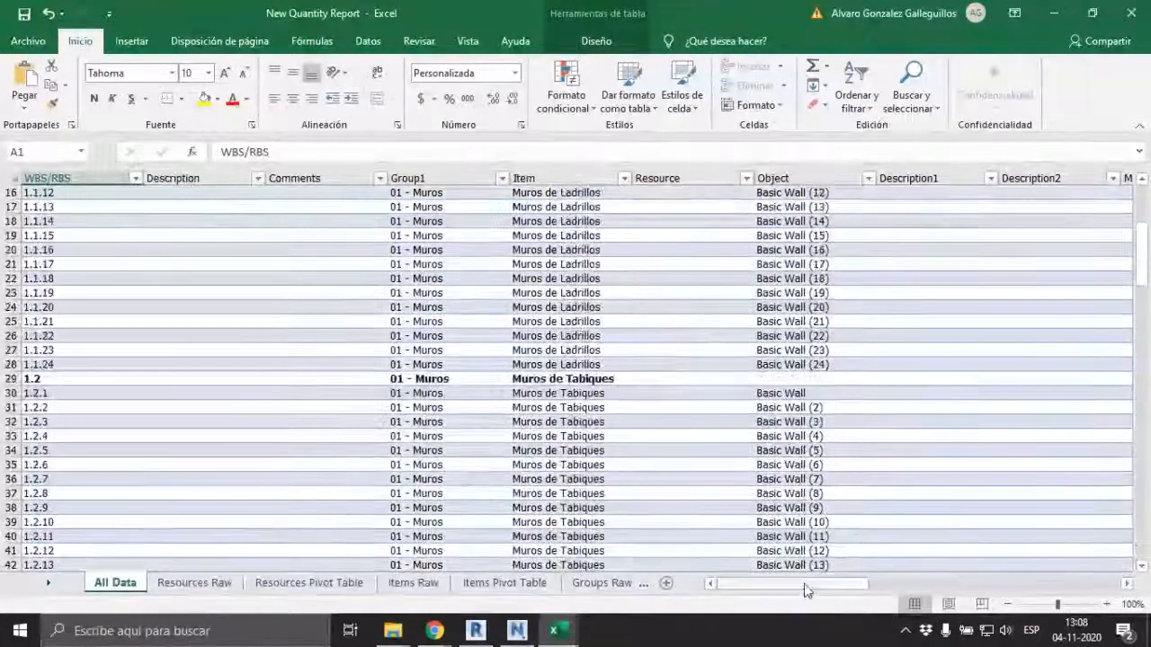
drag(805, 585, 1052, 586)
scroll(1061, 528, up, 5)
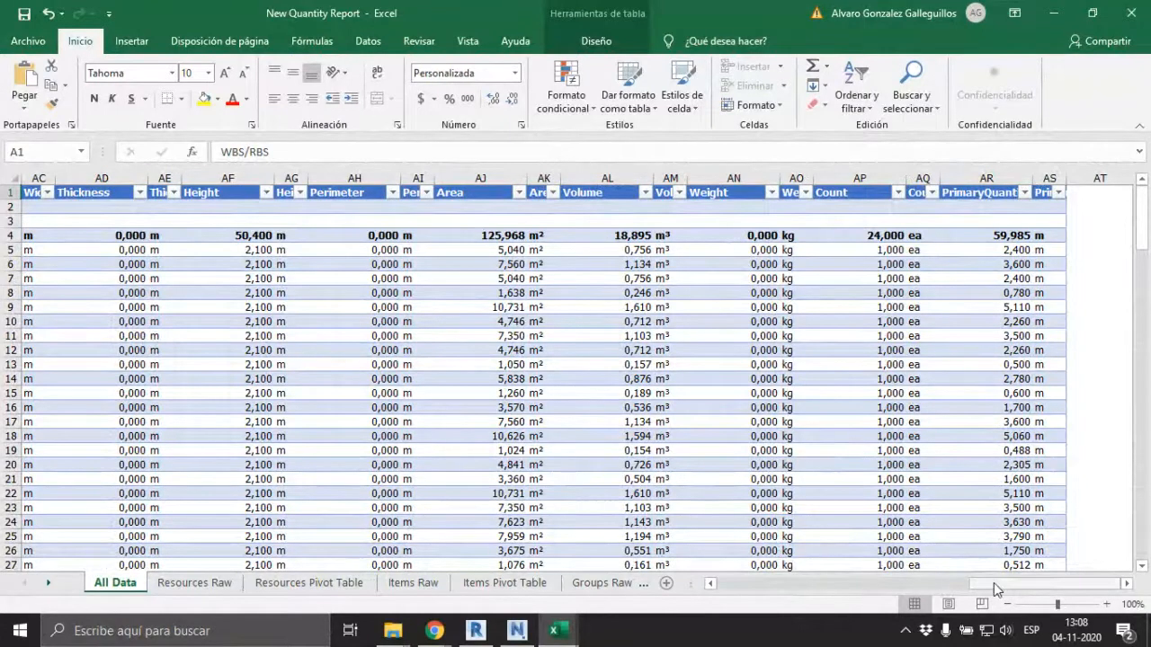
drag(993, 582, 746, 596)
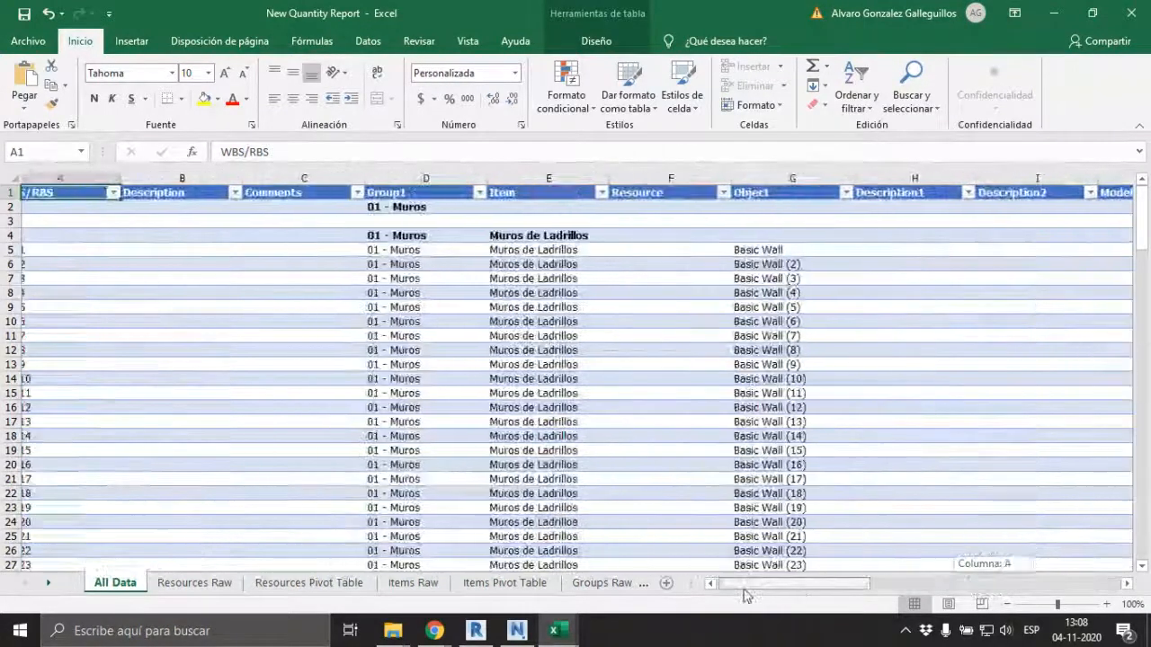
- Review the ITEMIZADO PPTO TRABAJO CON CRITERIOS budget in Excel, and view the whole model in Revit's 07 - Tabiques view
click(519, 630)
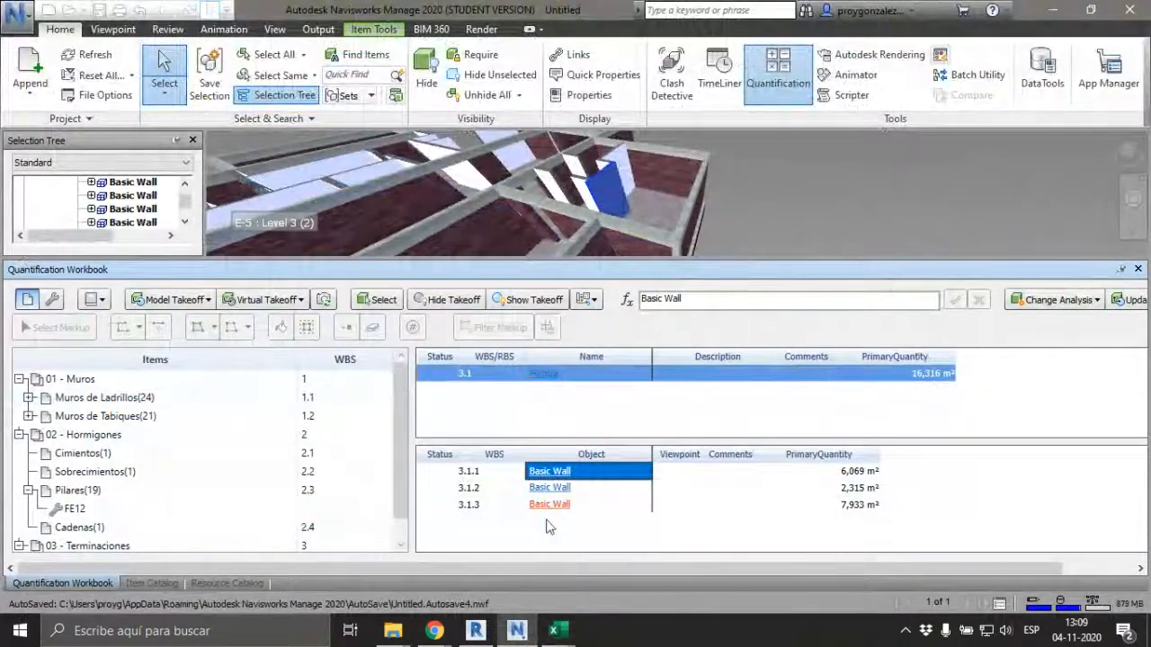
click(557, 632)
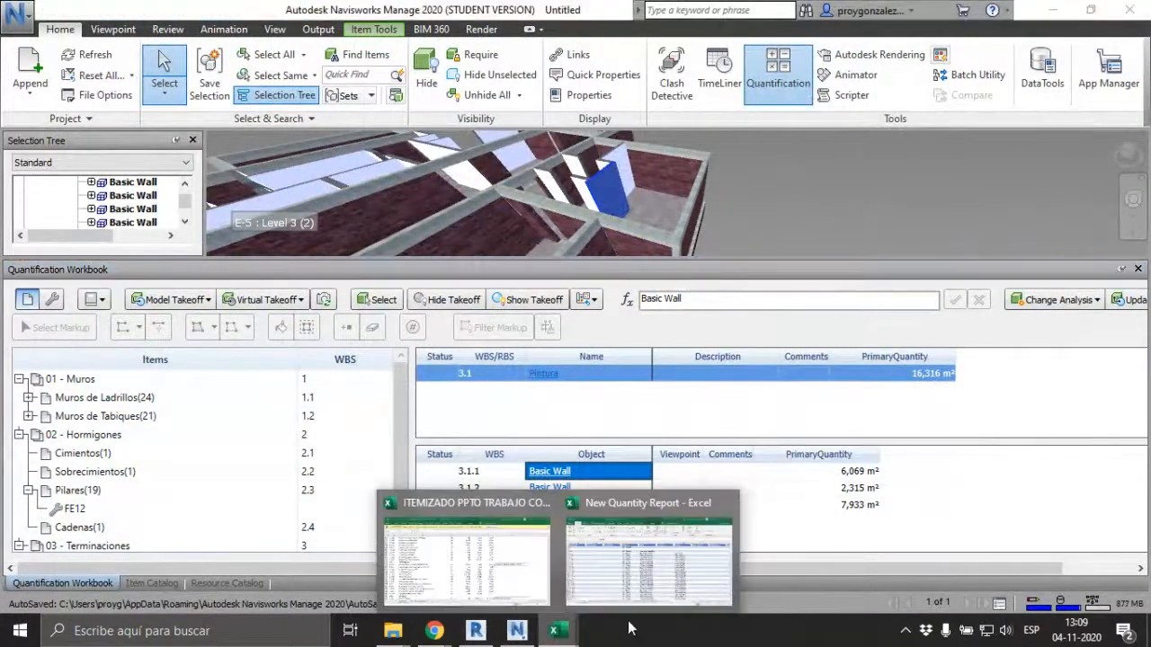
click(459, 569)
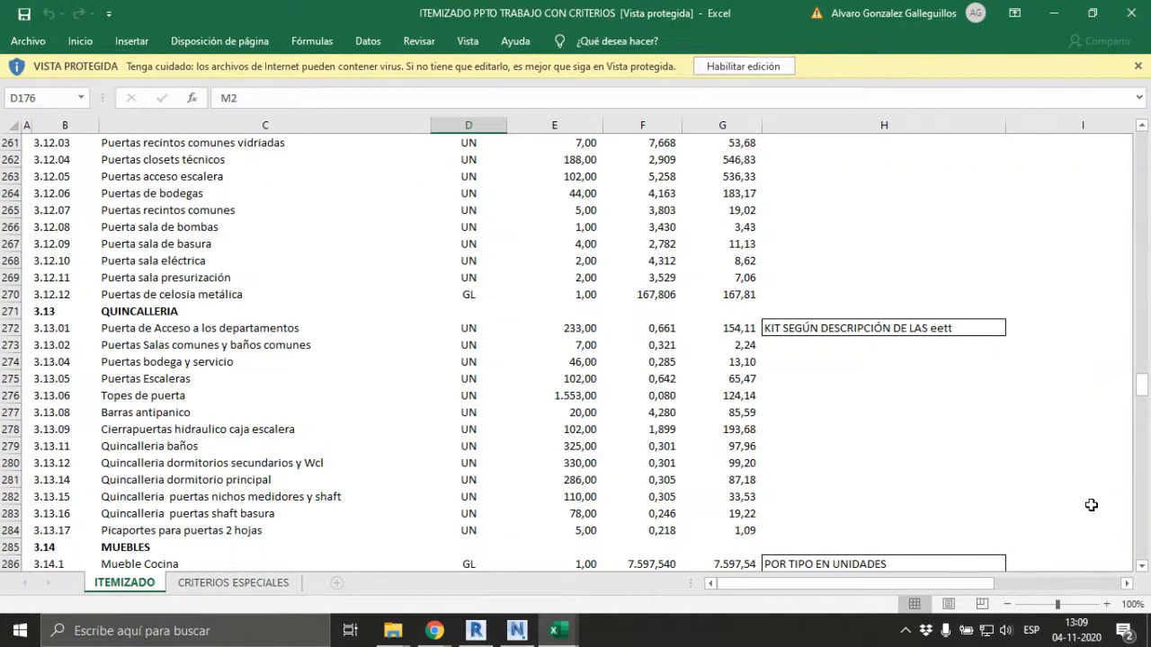
click(477, 631)
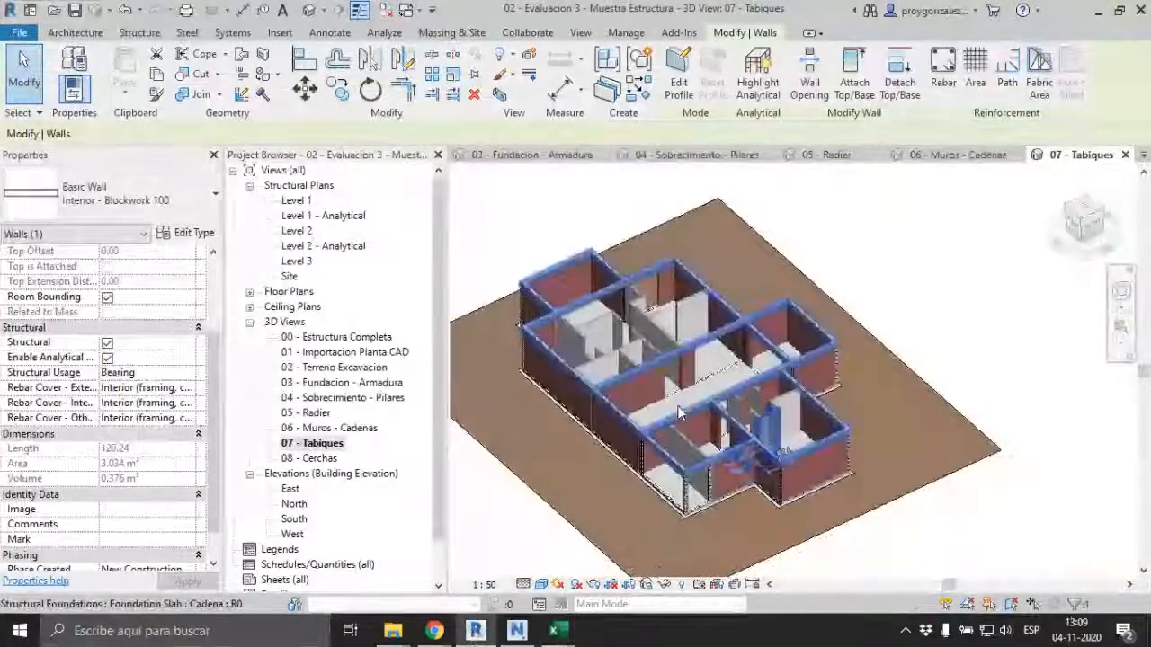
scroll(680, 413, down, 4)
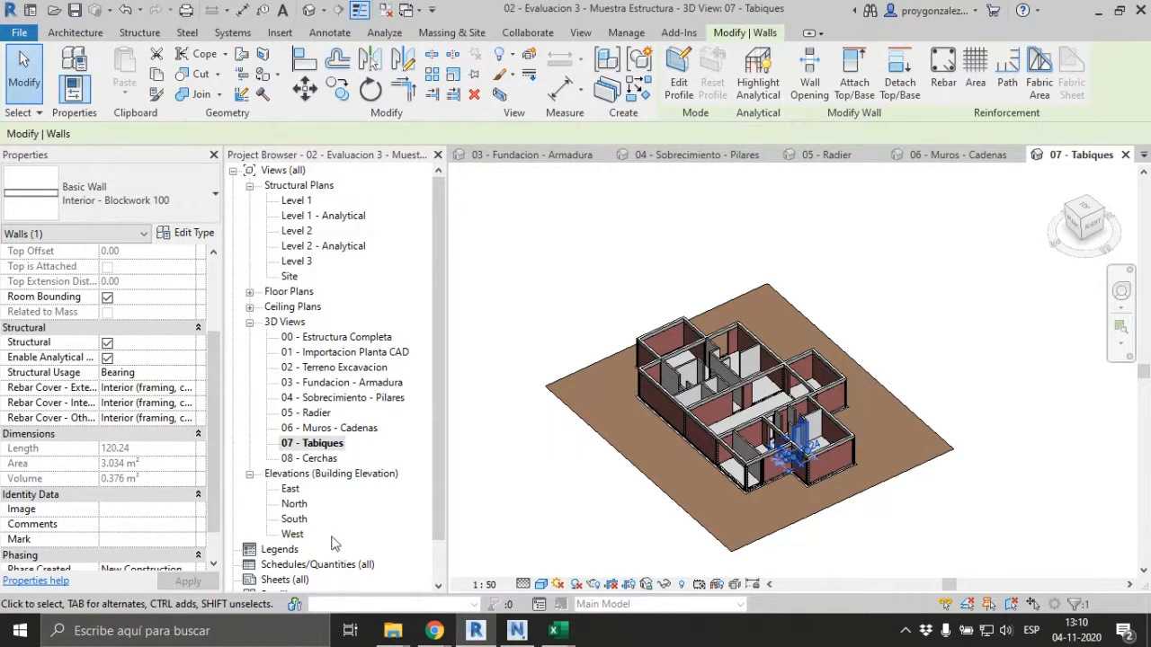
- Switch to Navisworks and save the project on the desktop as Cuantificacion in Navisworks 2016-2020 File Set format
click(517, 632)
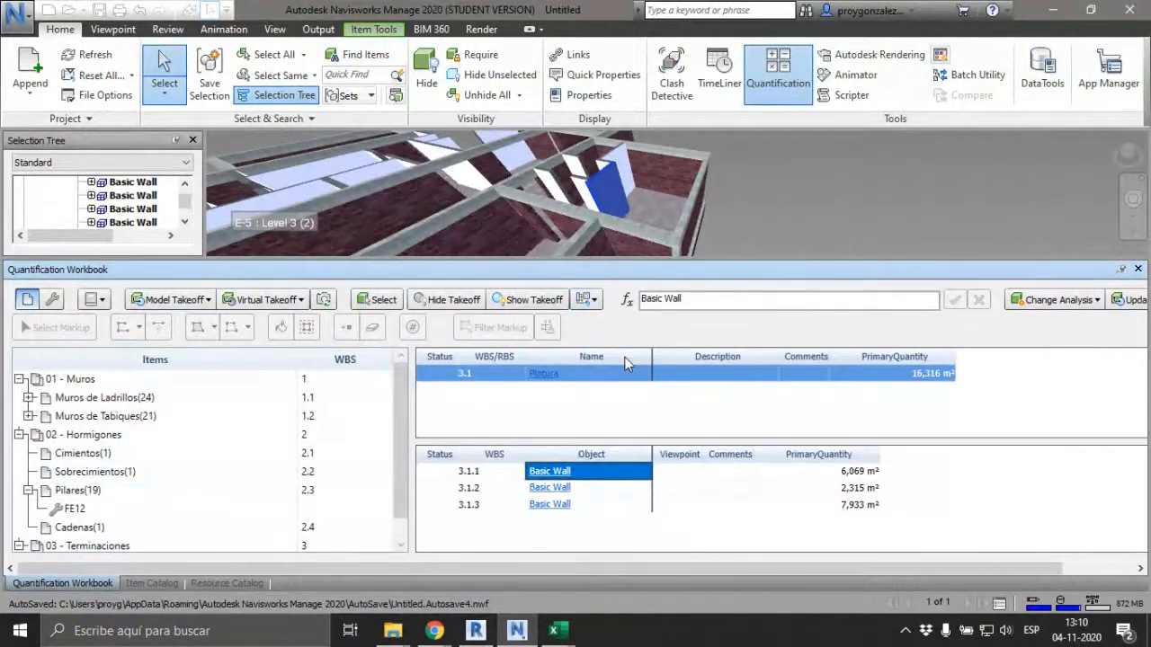
click(18, 16)
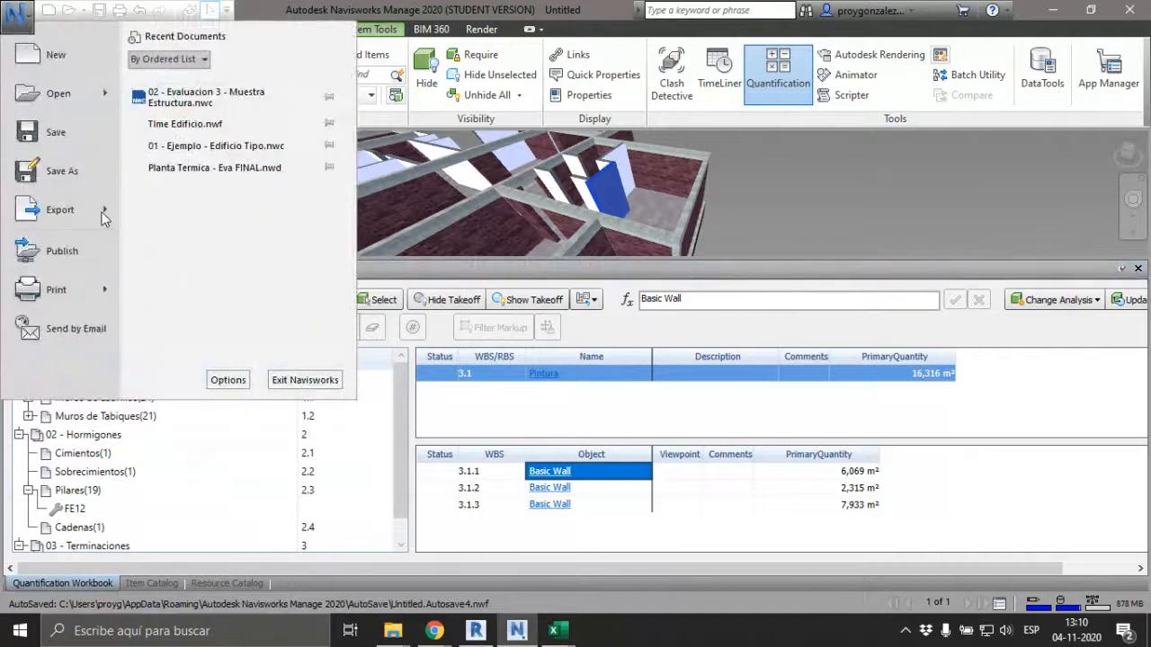
click(49, 176)
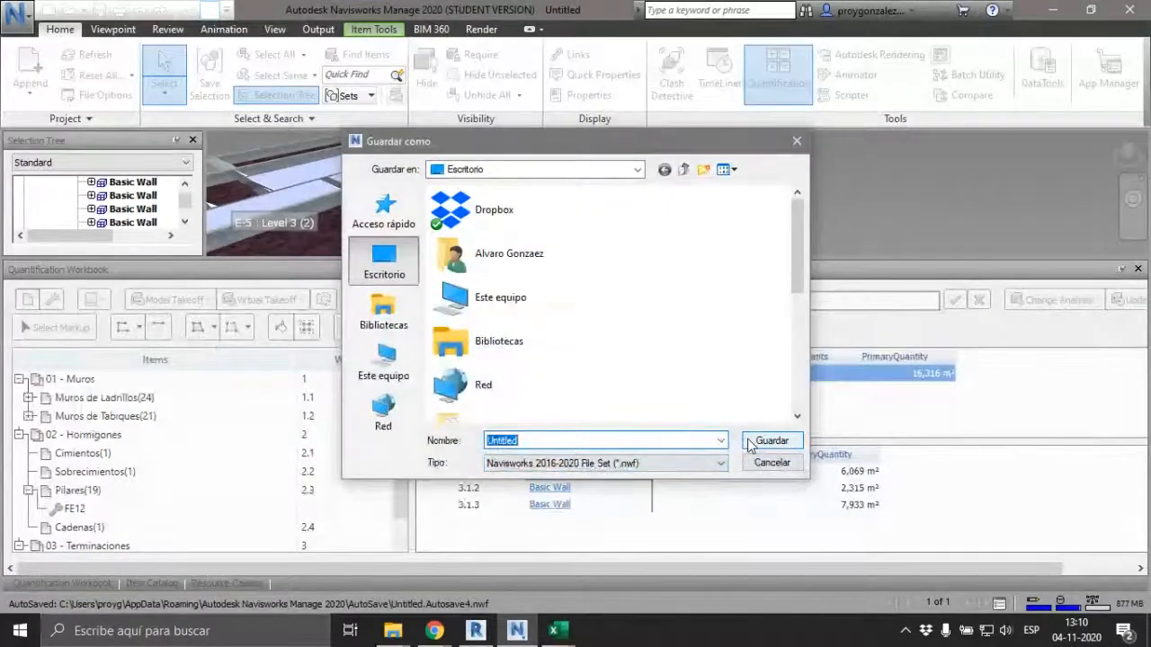
text(Cuan)
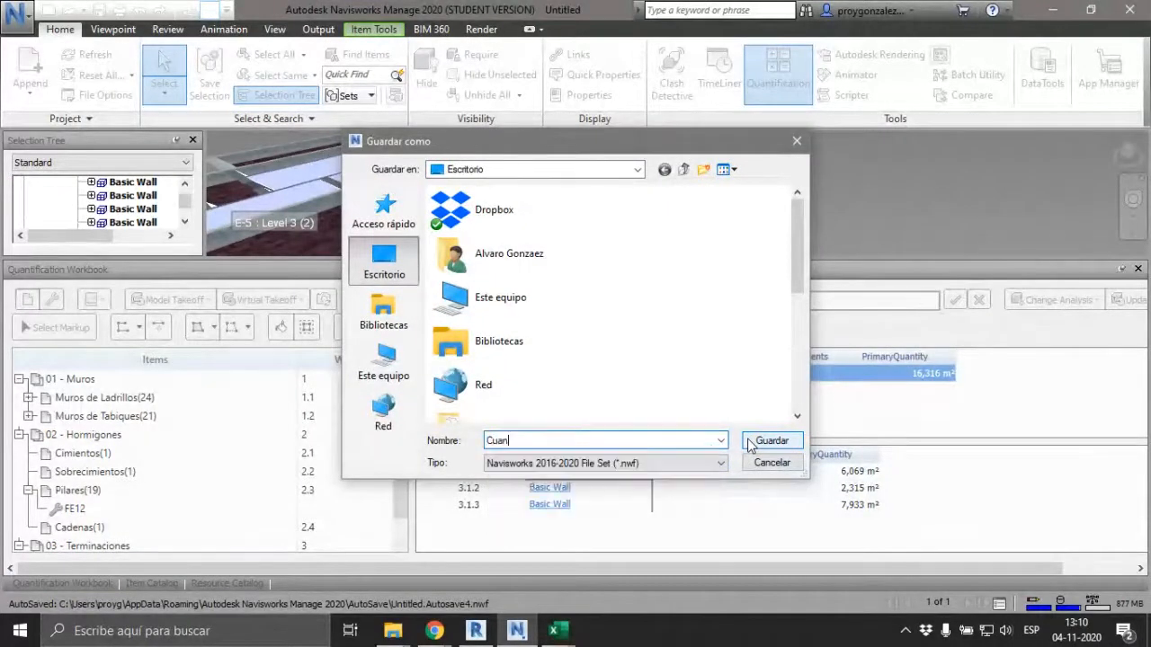
text(tificacion)
click(750, 443)
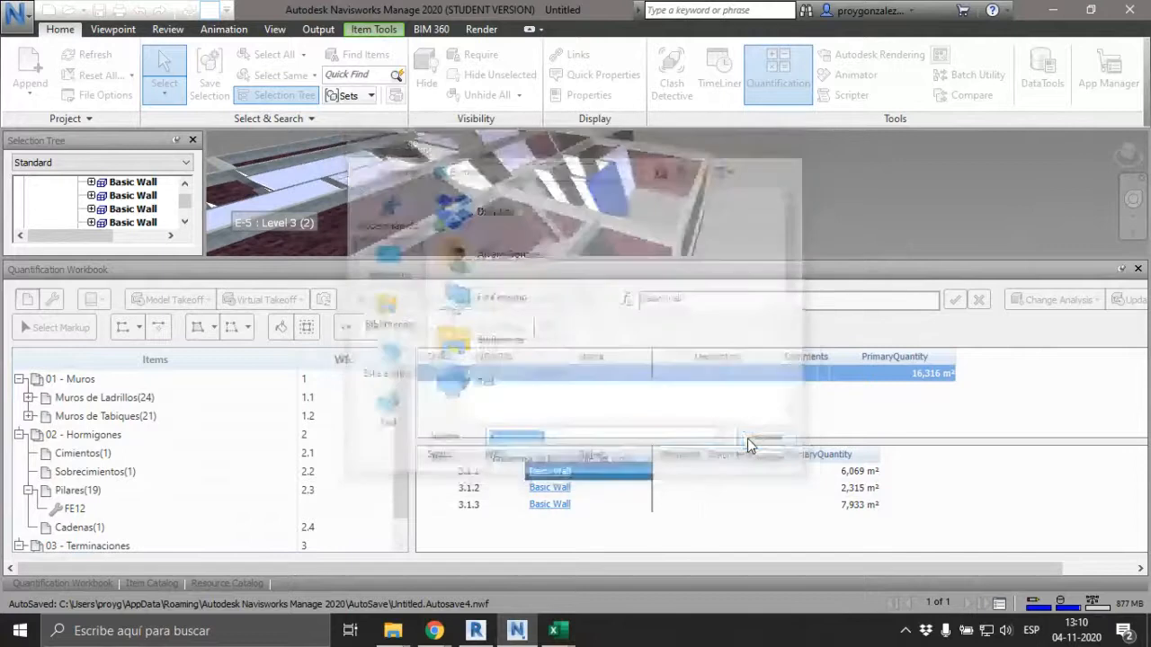